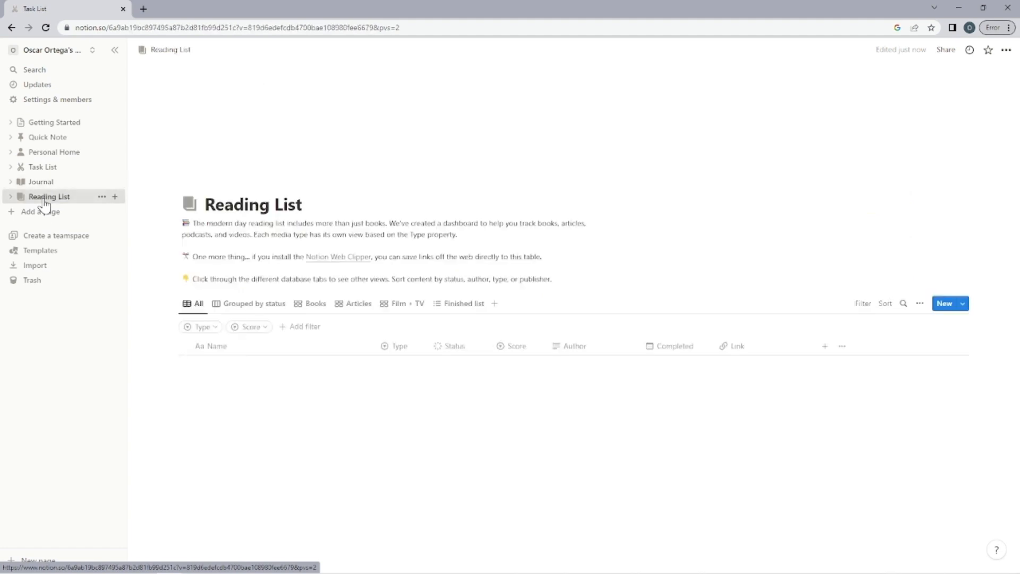
Delete the Getting Started, Quick Note and Personal Home pages from the workspace.
click(101, 122)
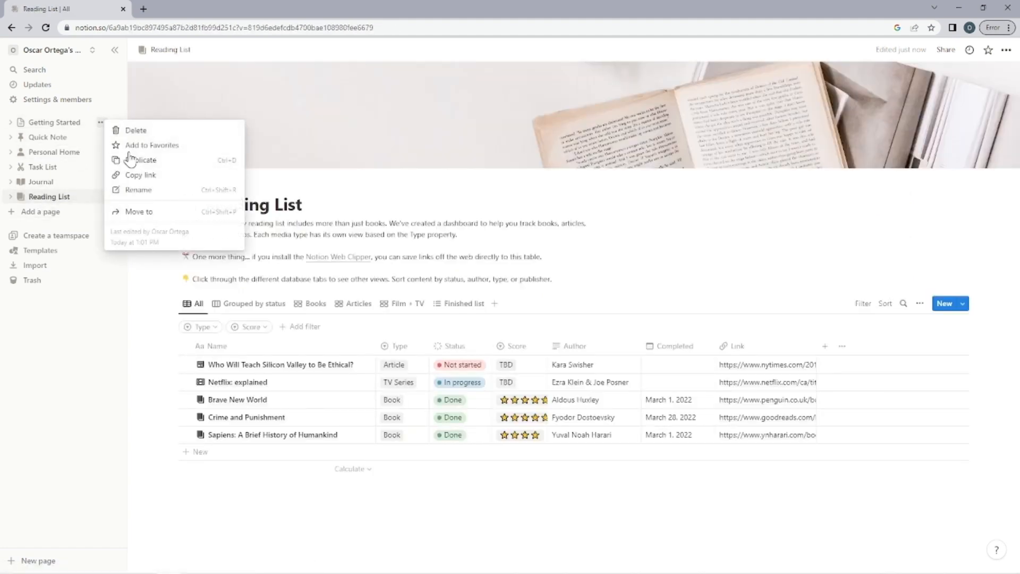
click(154, 130)
click(101, 122)
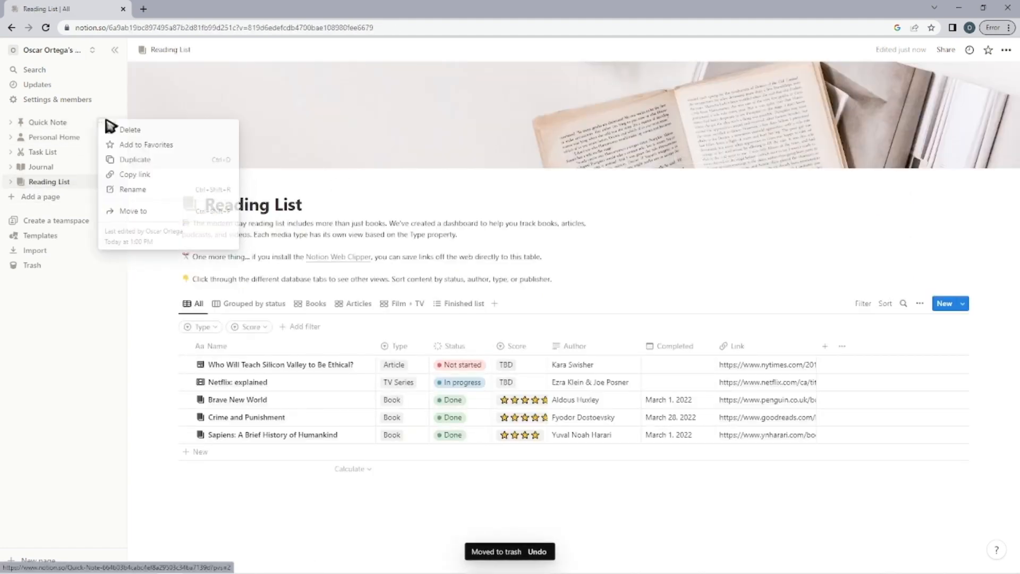
click(119, 131)
click(101, 122)
click(122, 133)
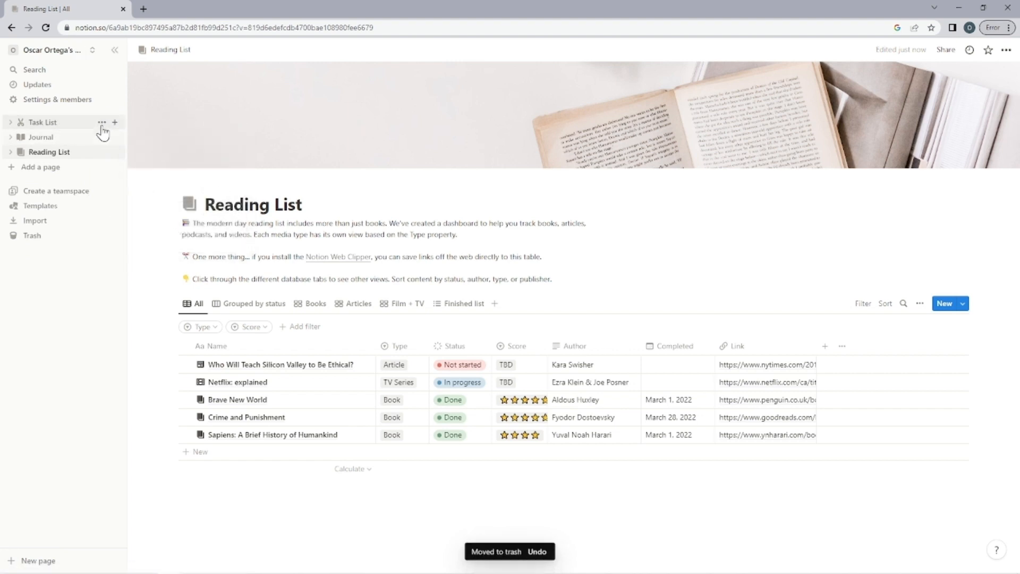
Delete the Task List, Journal and Reading List pages from the workspace.
click(101, 122)
click(121, 131)
click(101, 122)
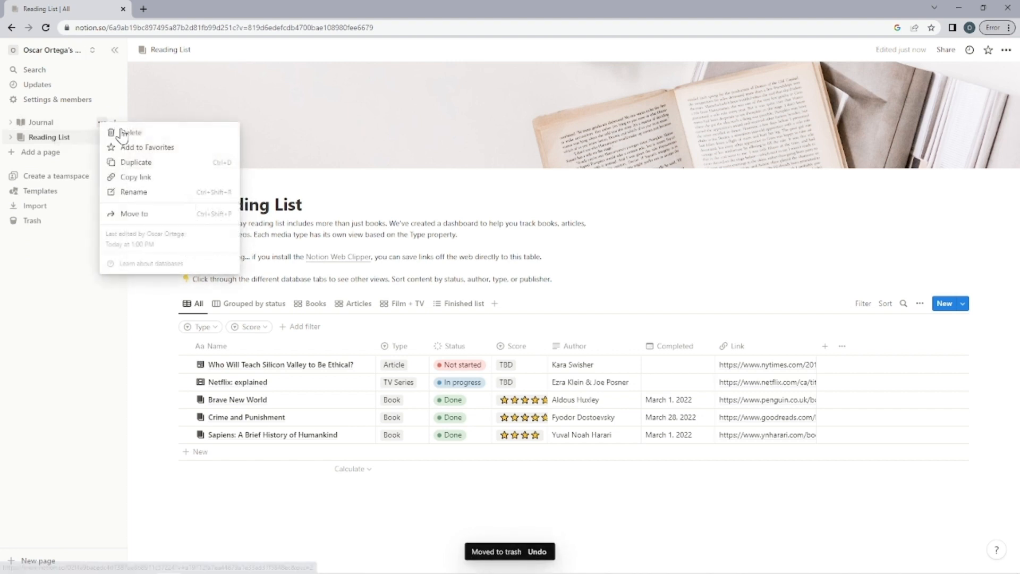
click(120, 132)
click(101, 122)
click(118, 133)
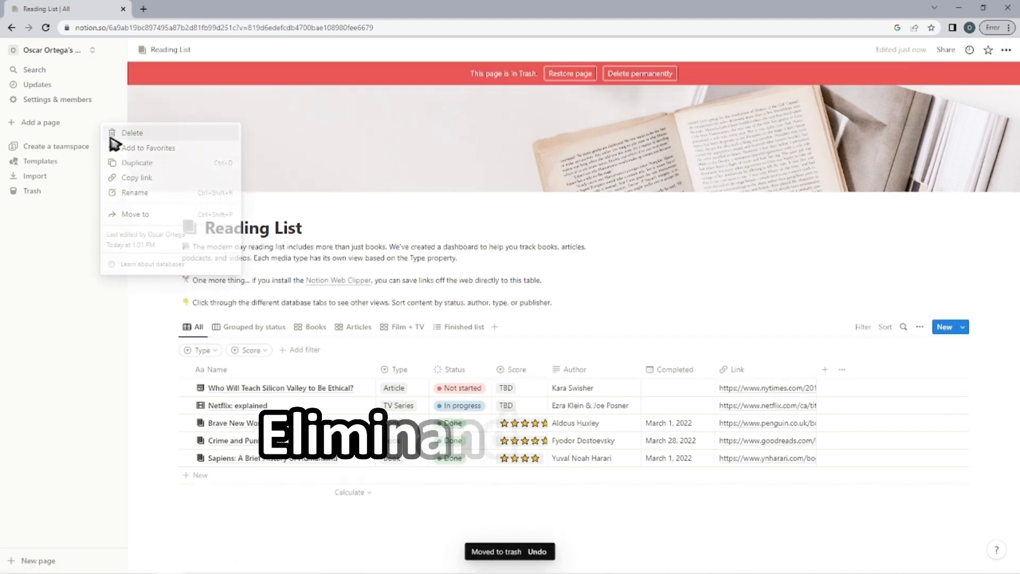
Permanently delete the trashed Journal page and return to the workspace content.
click(32, 191)
click(203, 250)
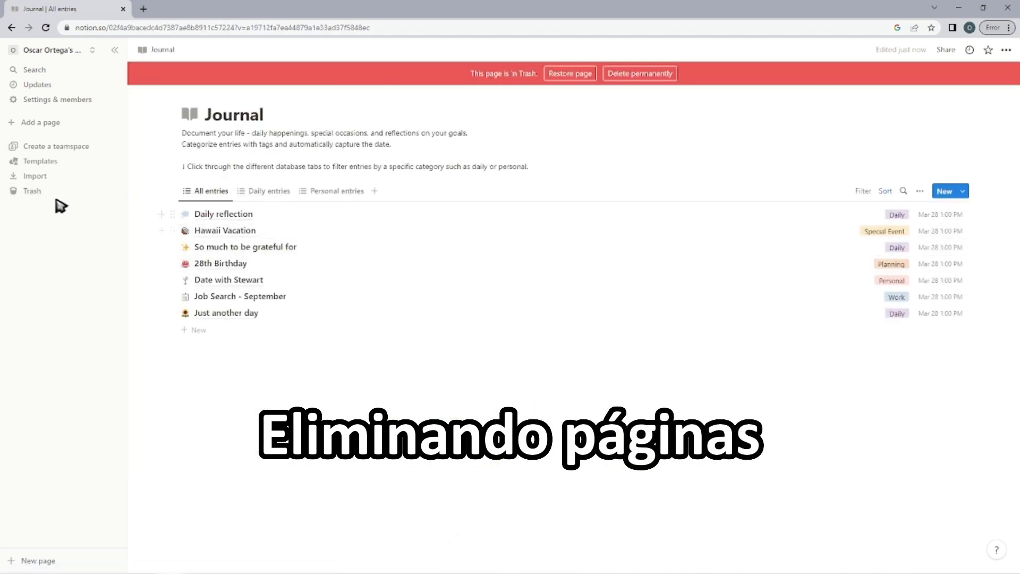
click(42, 192)
click(261, 175)
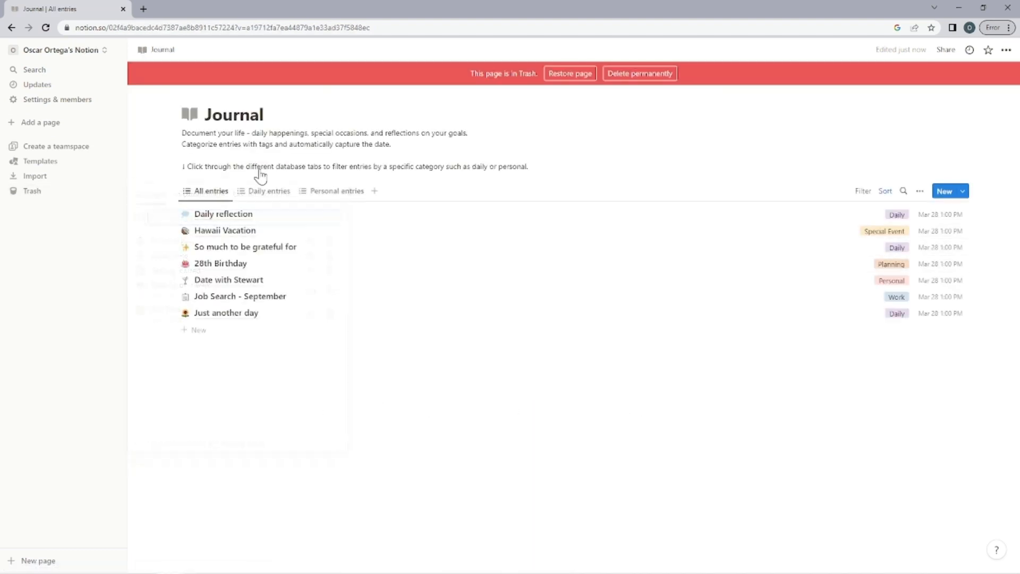
click(640, 74)
click(533, 315)
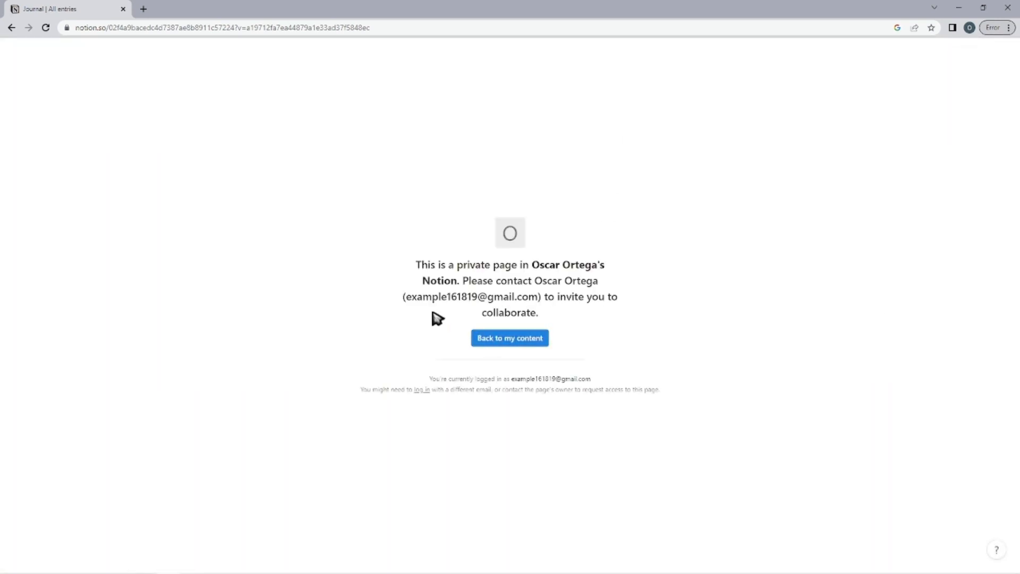
click(492, 338)
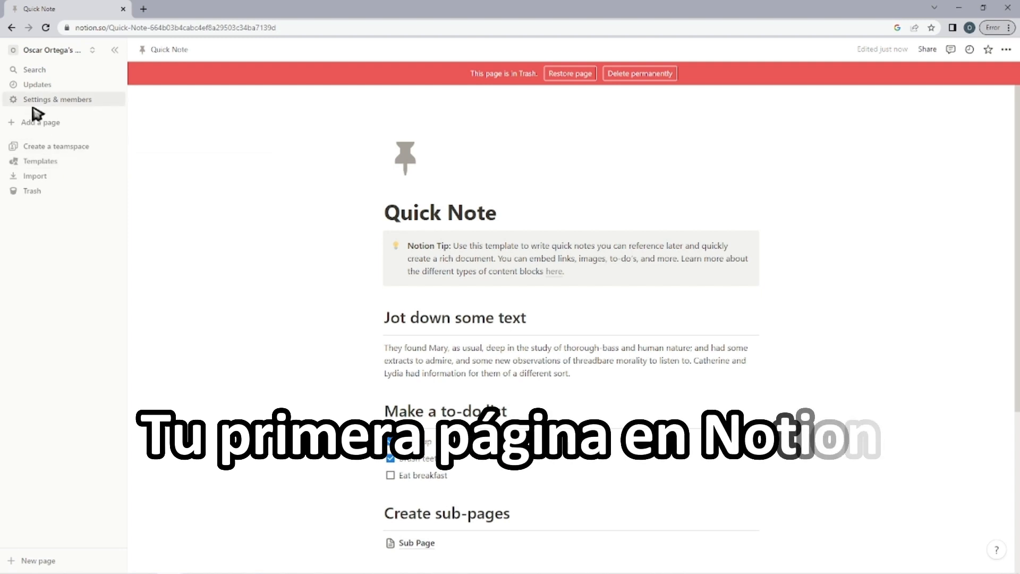
Add a new page titled "Example ABC" and start its empty body.
click(40, 124)
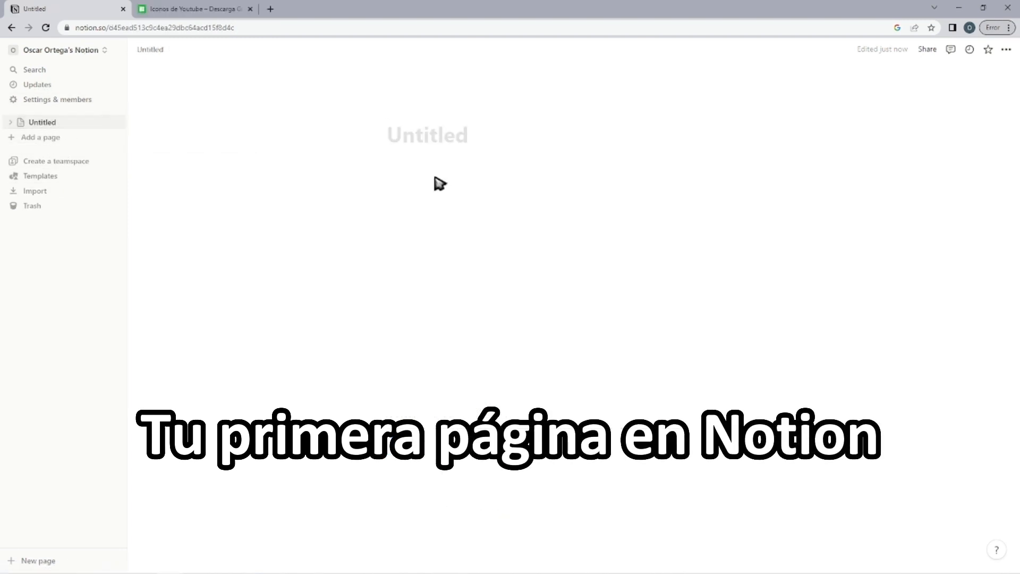
text(Exa)
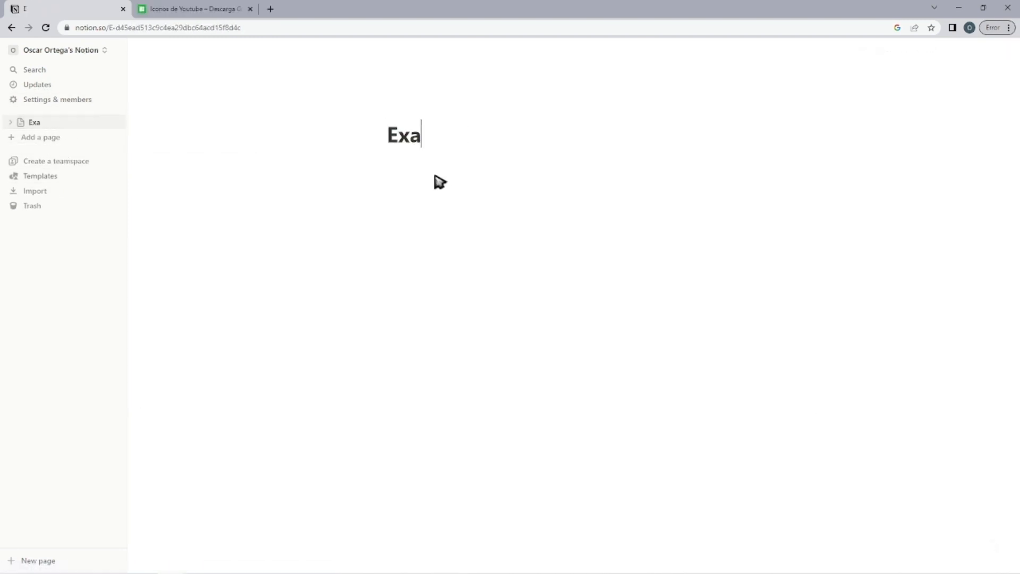
text(mple AB)
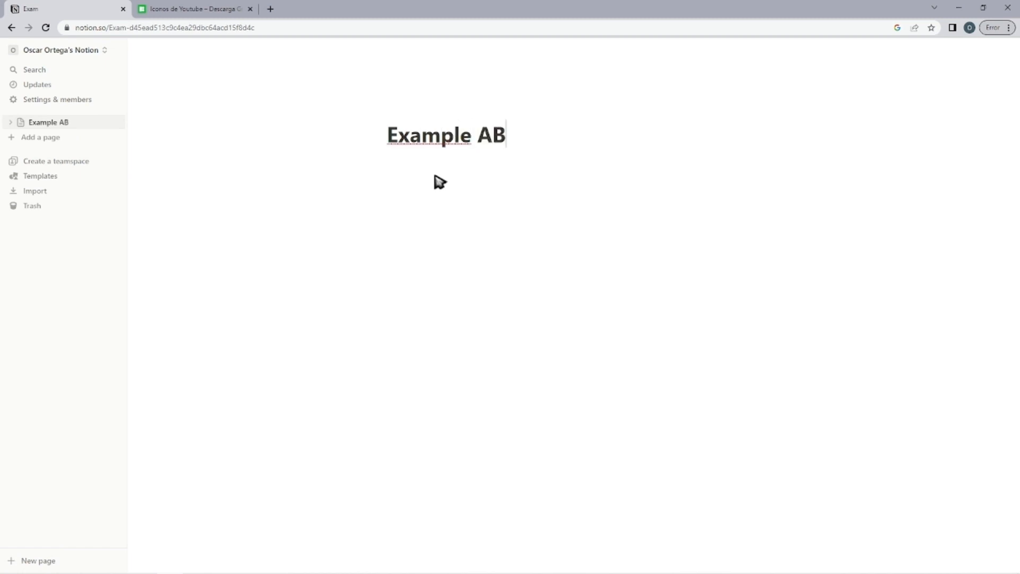
text(C)
key(Return)
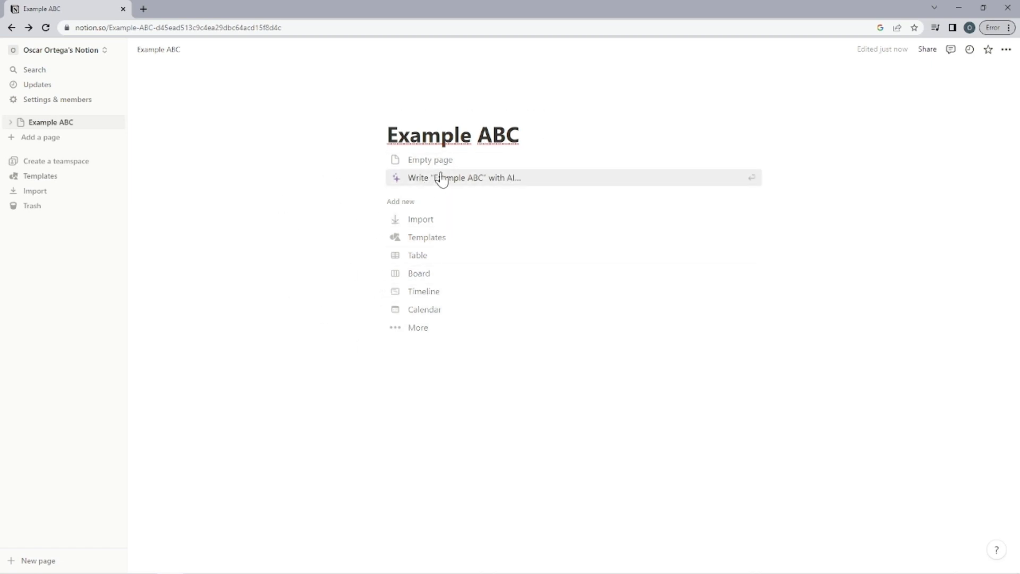
click(458, 172)
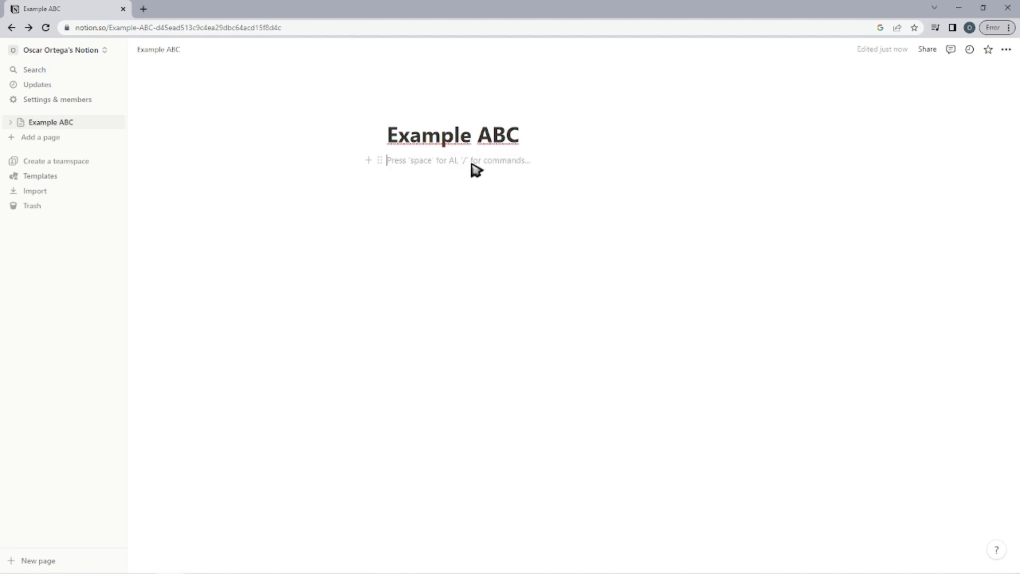
Examine the block types that can be inserted in the page, including basic, media, database, AI and advanced blocks.
text(/)
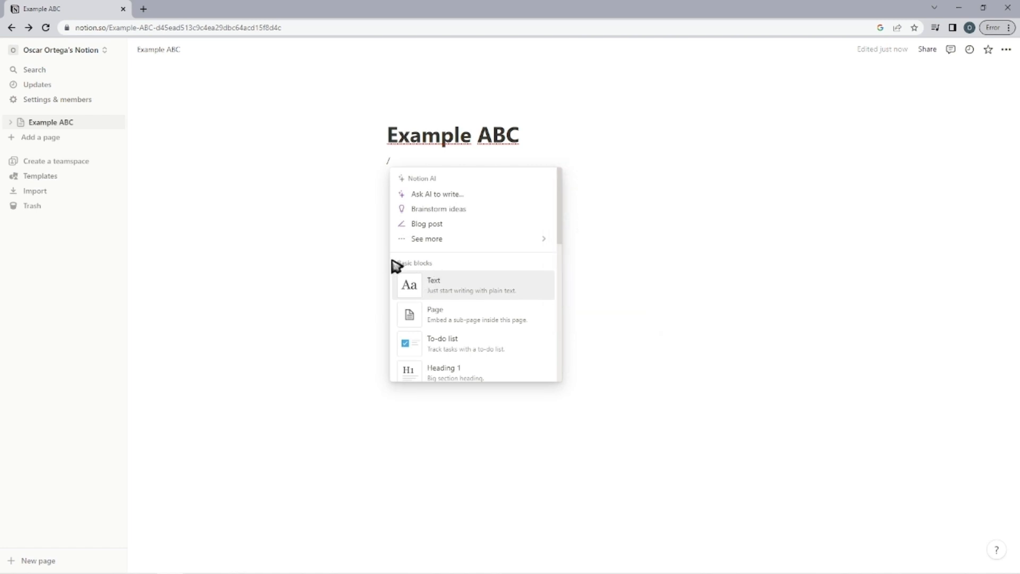
scroll(449, 255, down, 5)
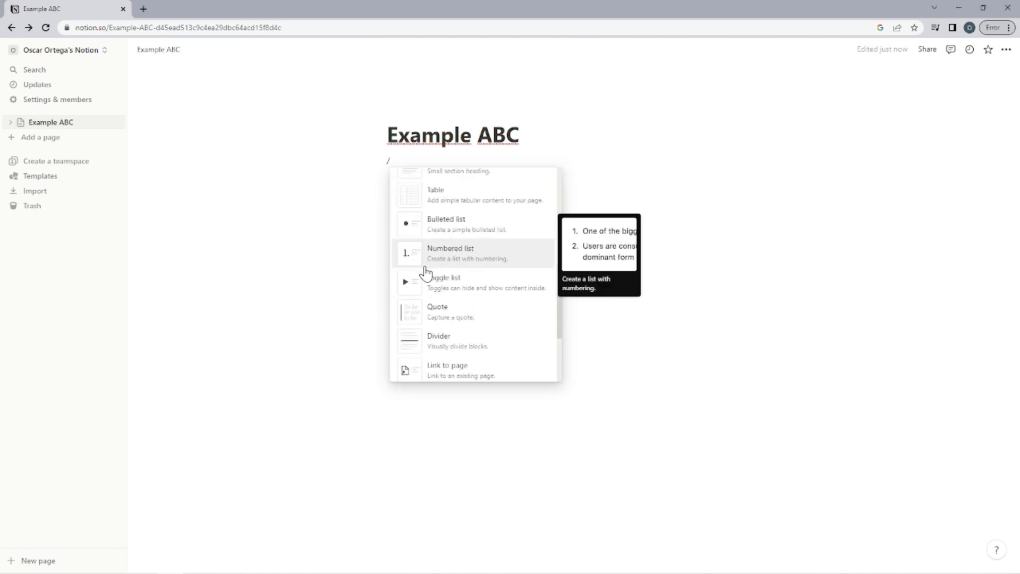
scroll(425, 274, down, 3)
scroll(436, 240, down, 3)
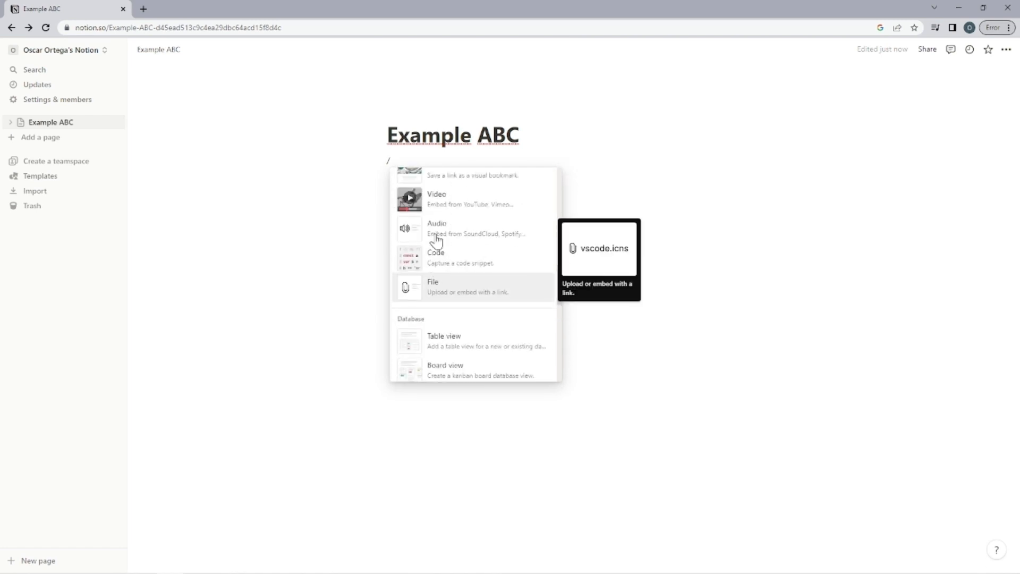
scroll(440, 289, up, 3)
scroll(462, 266, down, 2)
scroll(454, 265, down, 2)
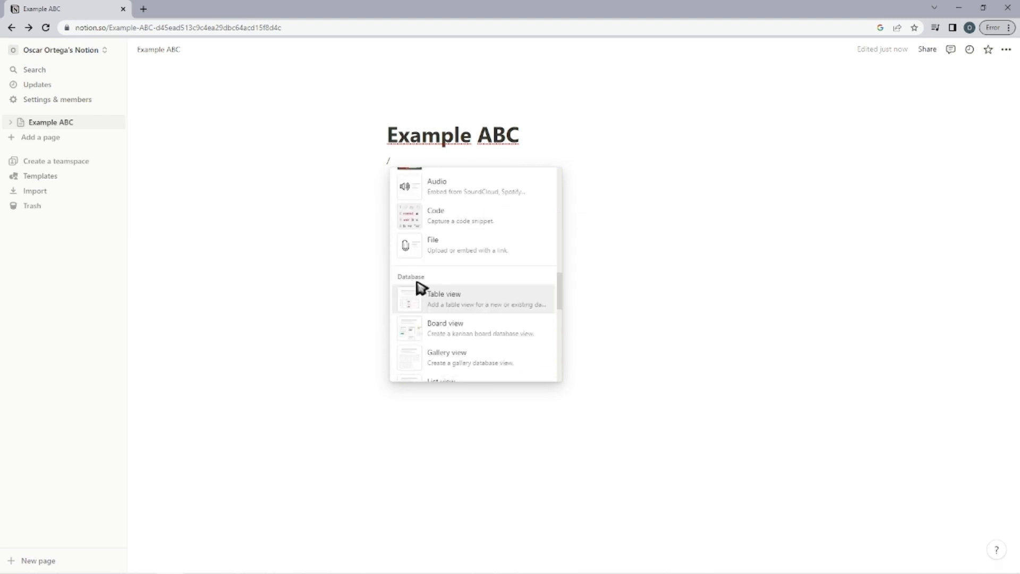
scroll(432, 289, down, 2)
scroll(423, 271, up, 2)
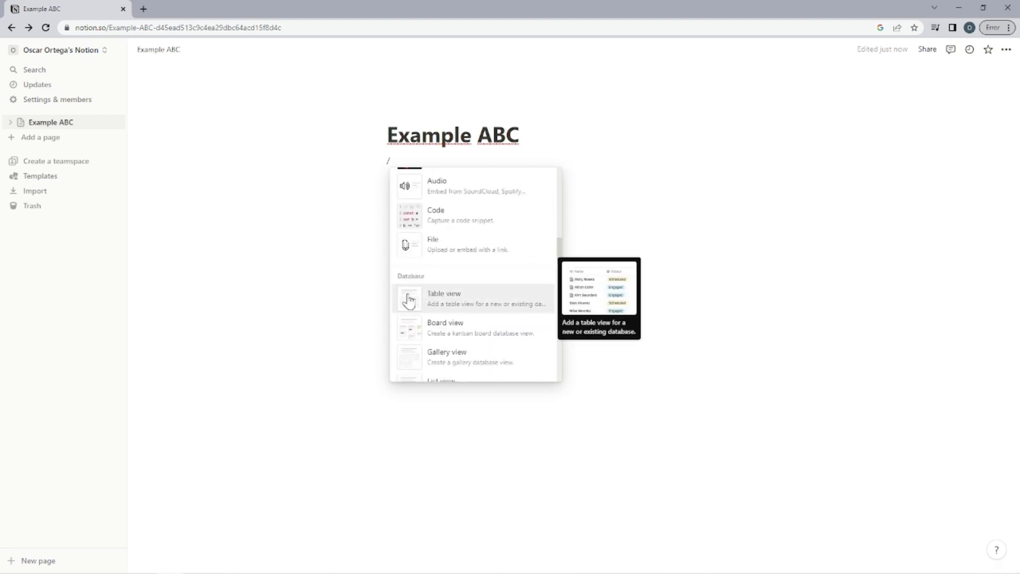
scroll(409, 300, down, 3)
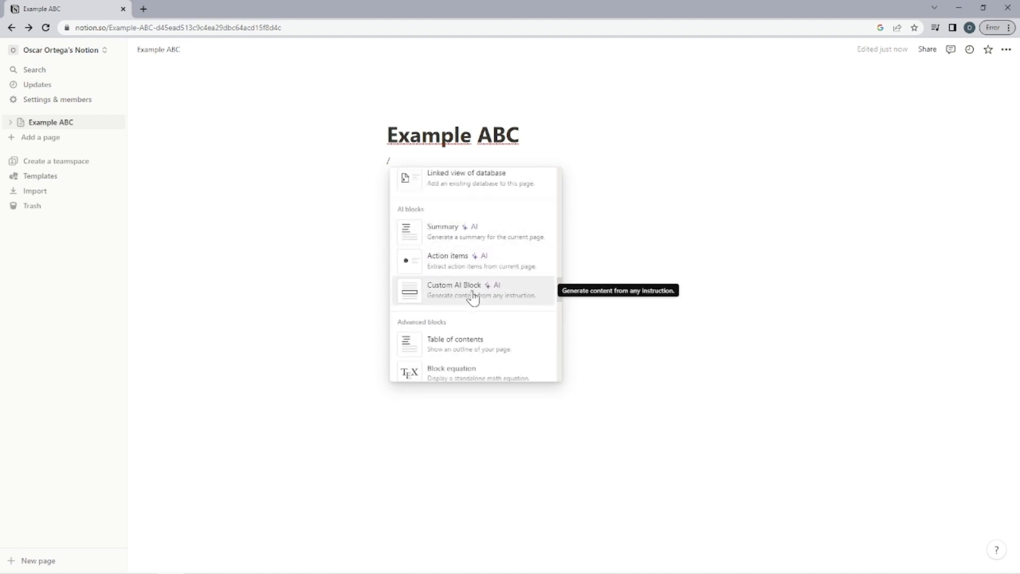
scroll(449, 236, down, 2)
scroll(470, 285, down, 8)
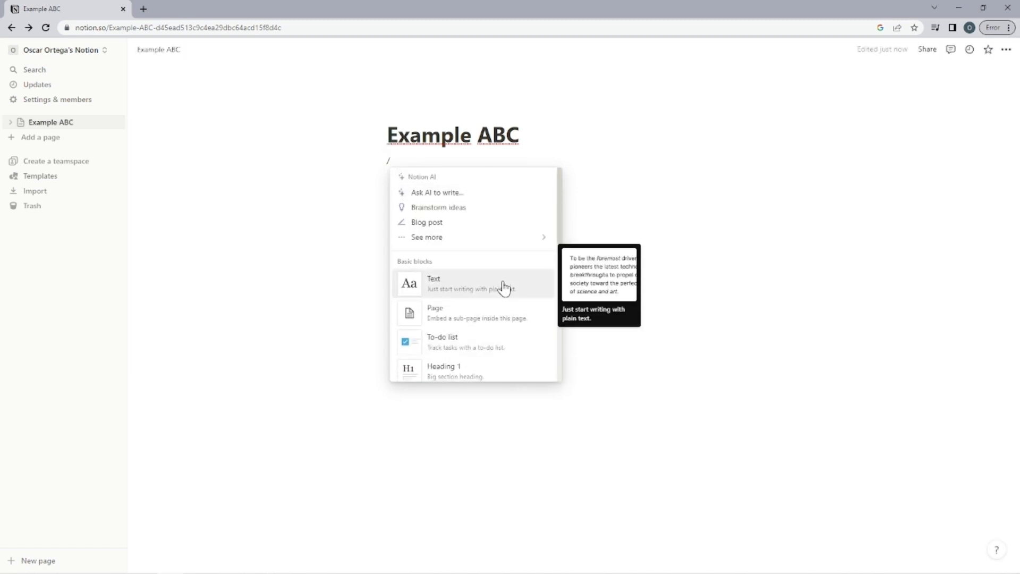
scroll(504, 284, down, 10)
scroll(503, 283, down, 8)
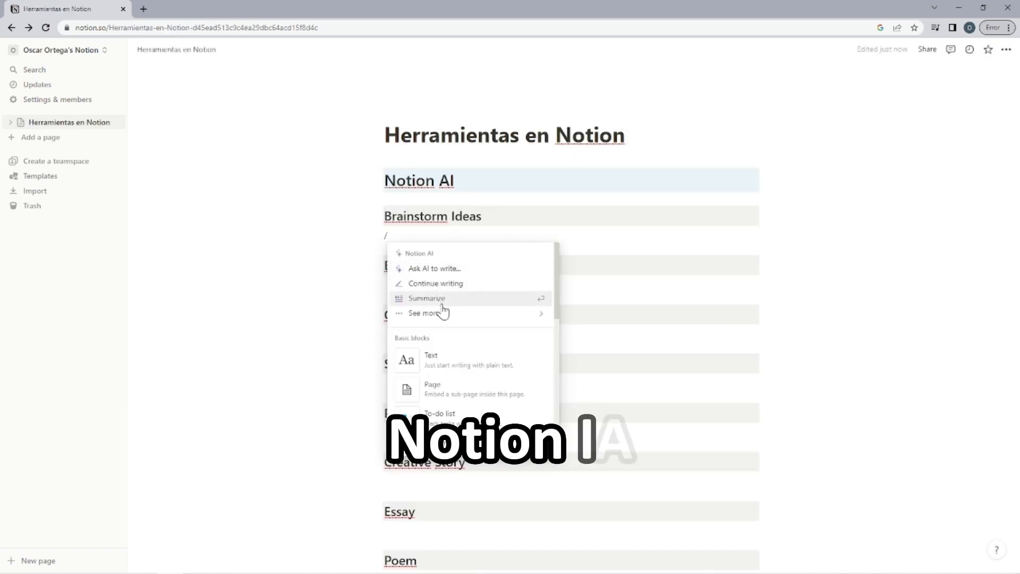
Generate AI brainstorm ideas on "conseguir seguidores" for TikTok under the Brainstorm Ideas heading.
mouse_move(441, 313)
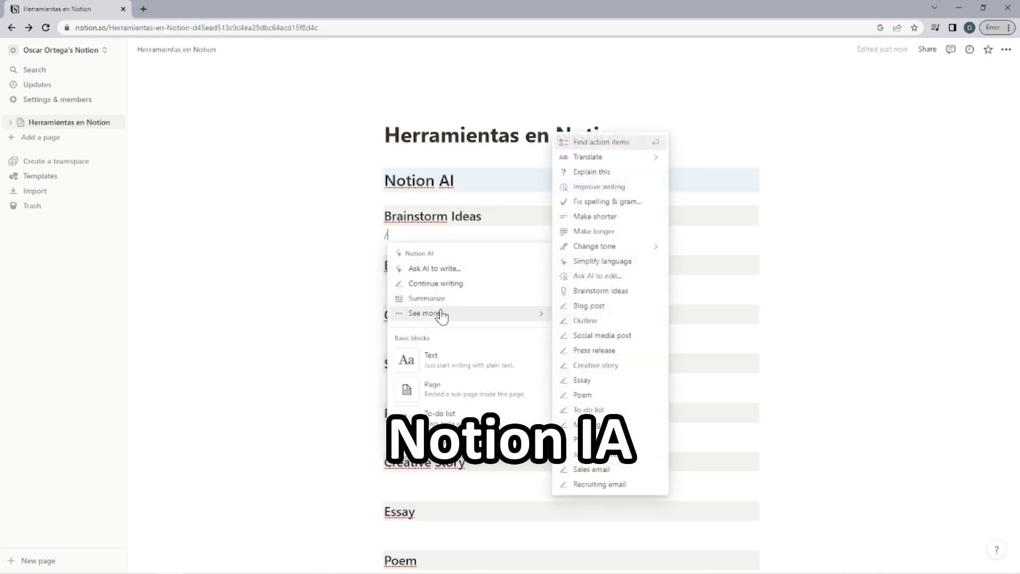
click(593, 294)
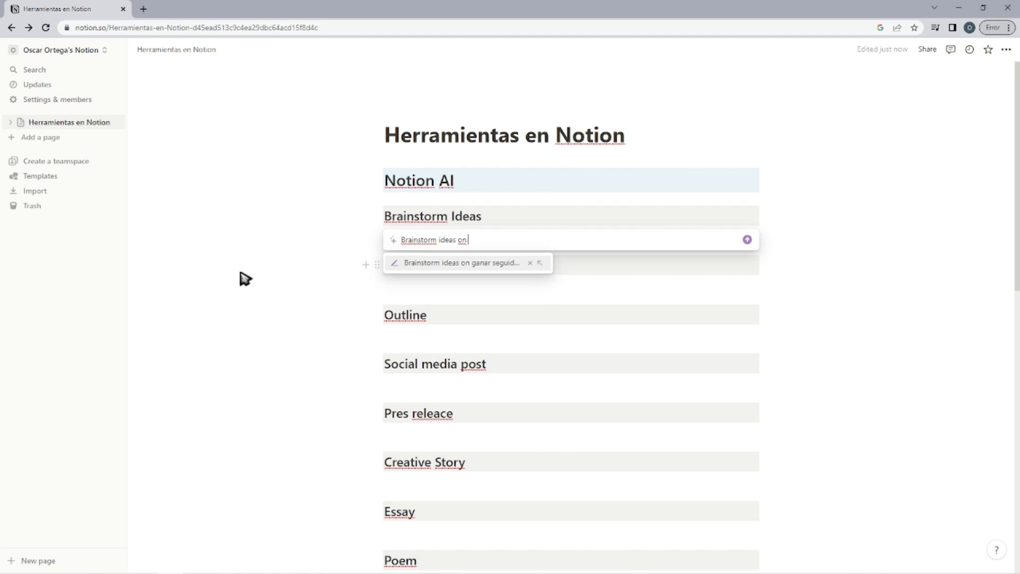
text(conseguir seguidores)
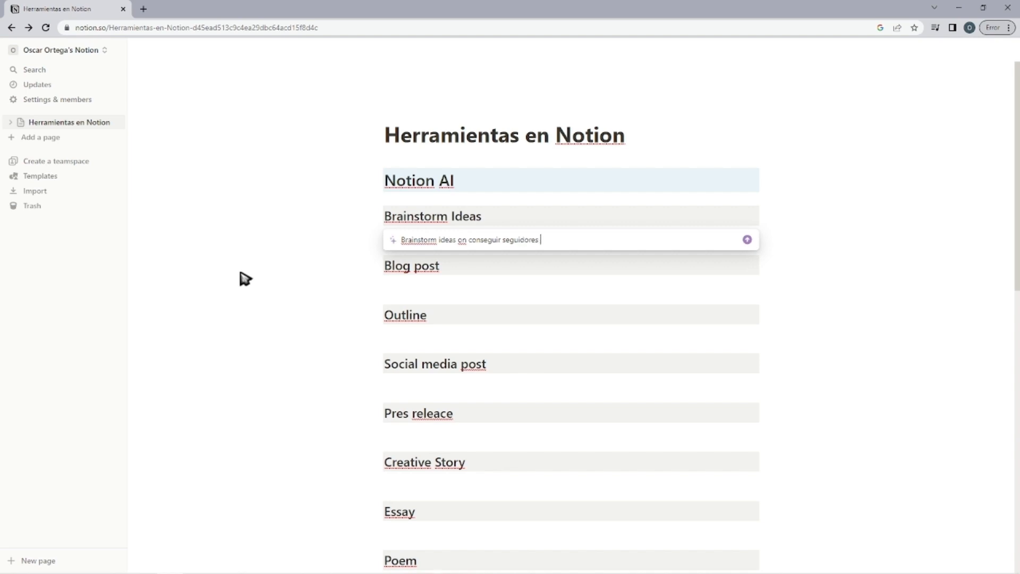
text(kTo)
key(Return)
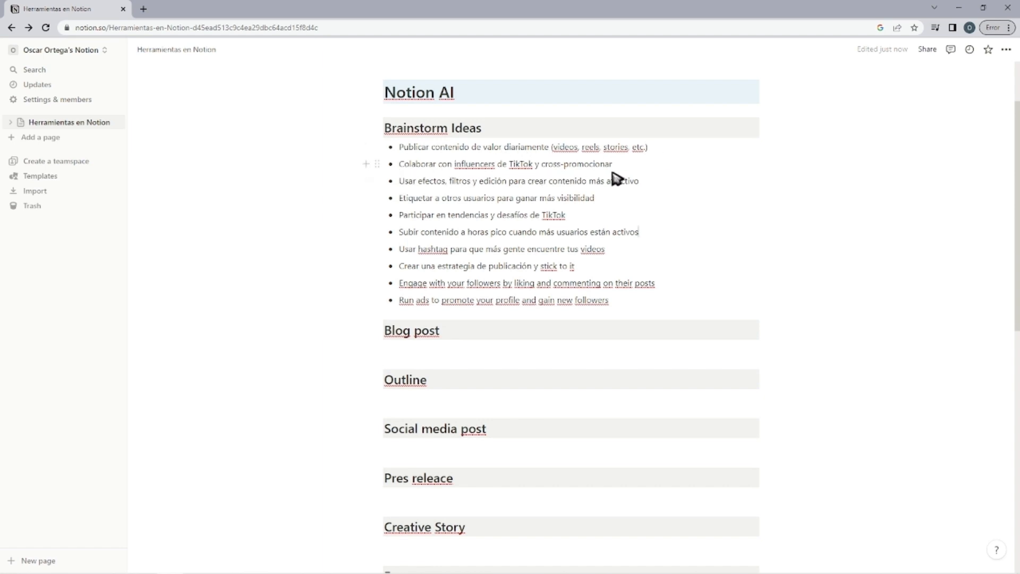
Generate an AI blog post about "rata" under the Blog post heading.
click(498, 348)
text(/)
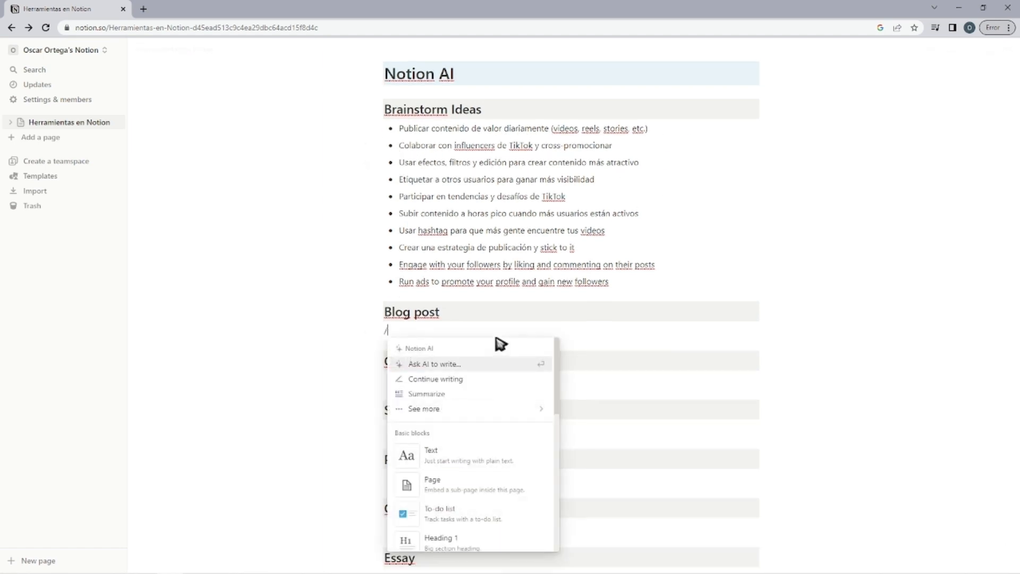
mouse_move(463, 410)
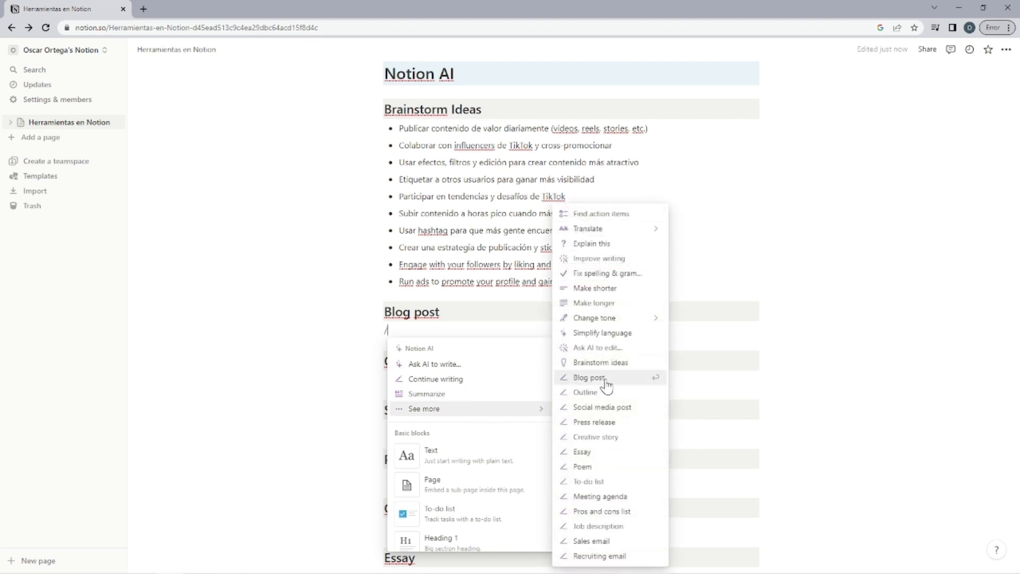
click(589, 377)
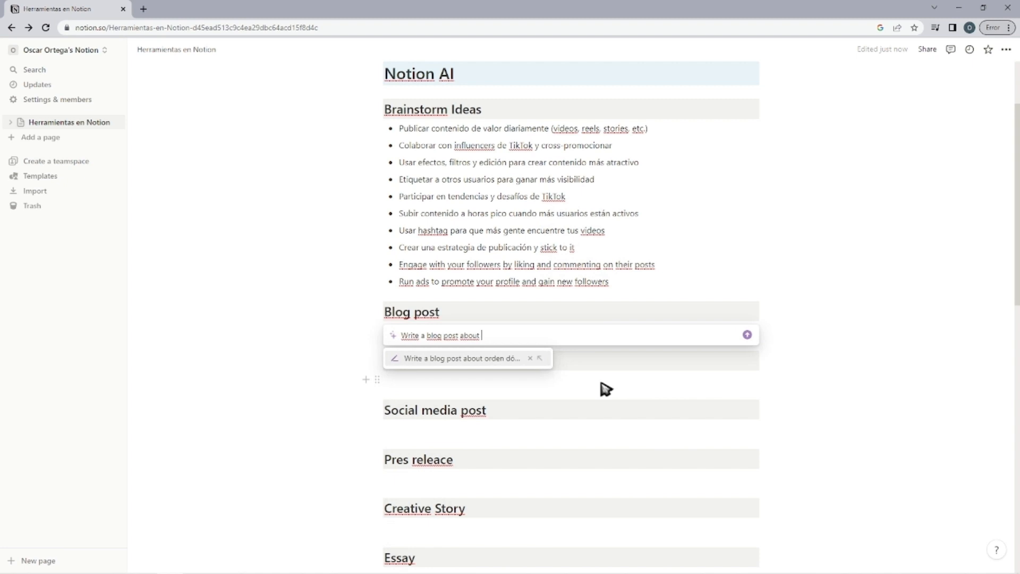
text(rata)
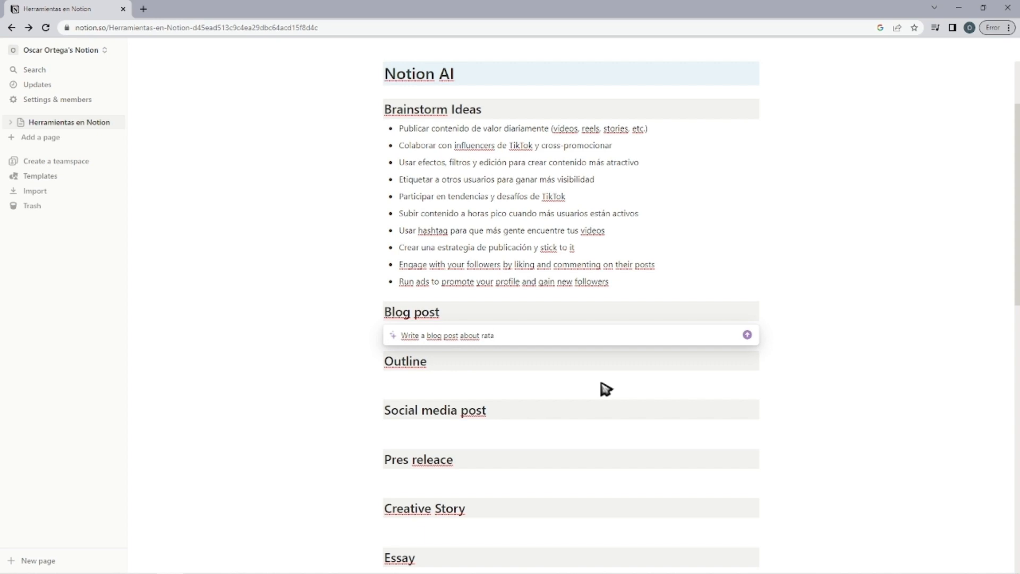
key(Return)
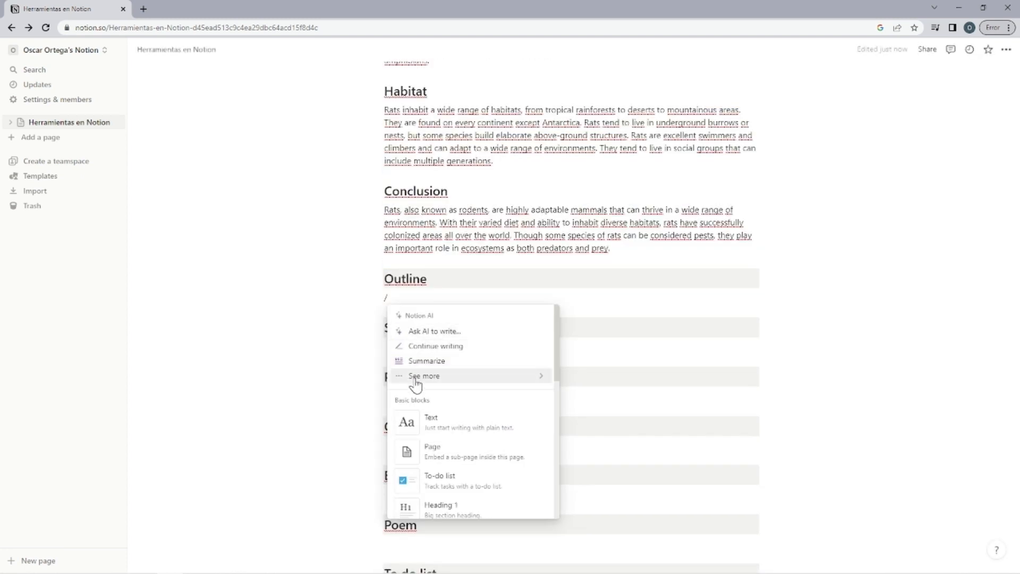
Generate an AI outline about "rata" under the Outline heading.
mouse_move(439, 383)
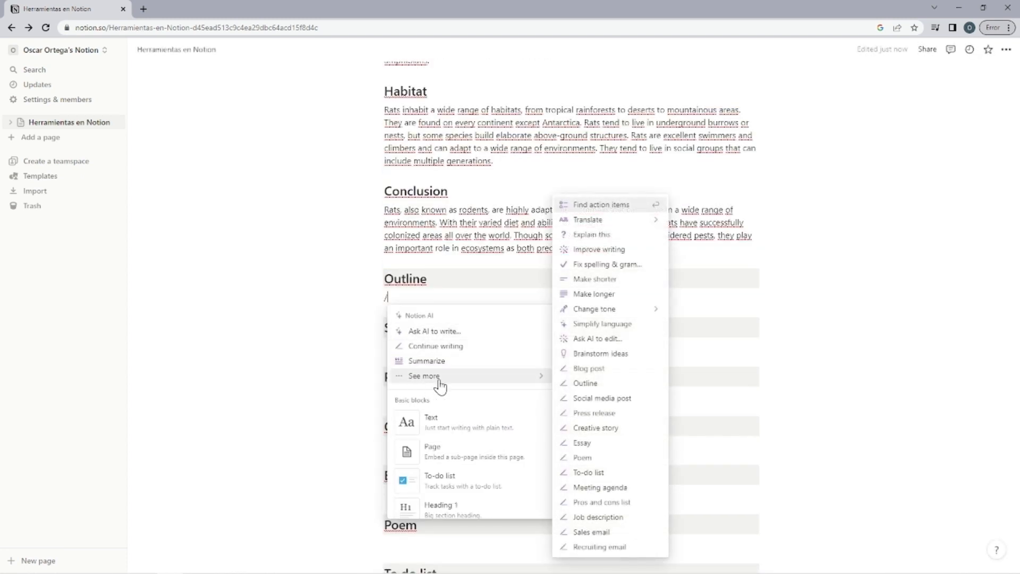
click(636, 384)
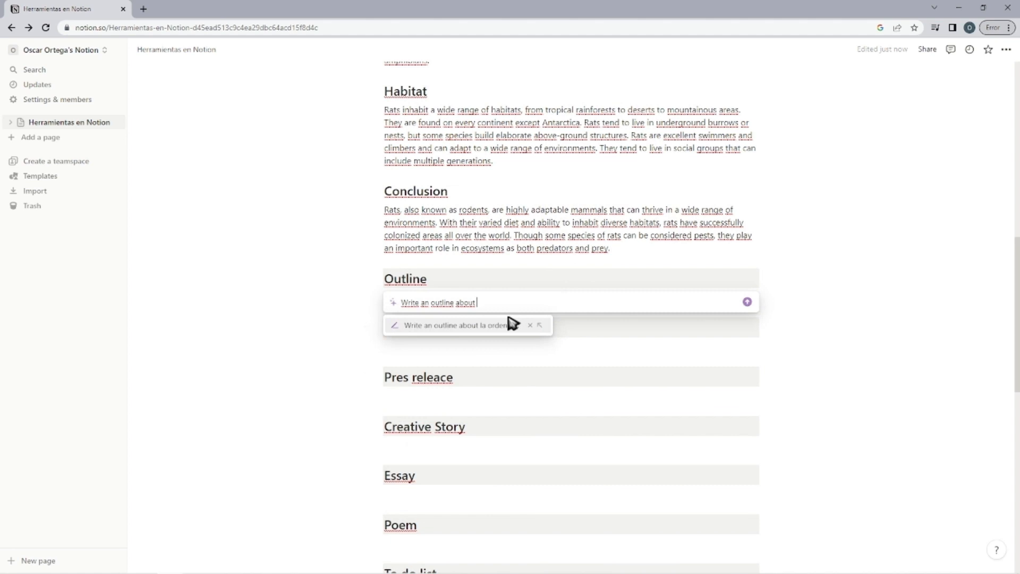
text(rata)
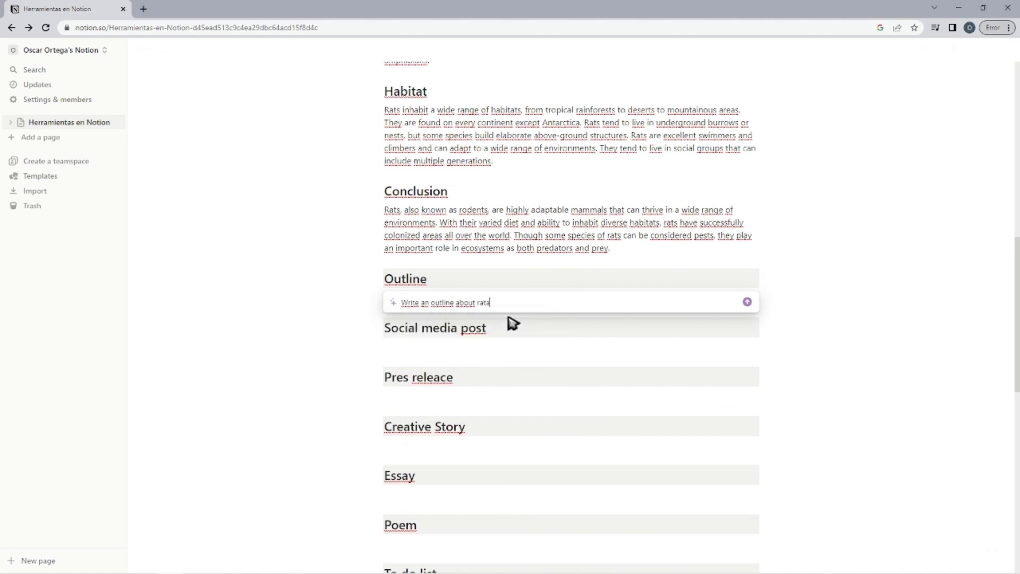
key(Return)
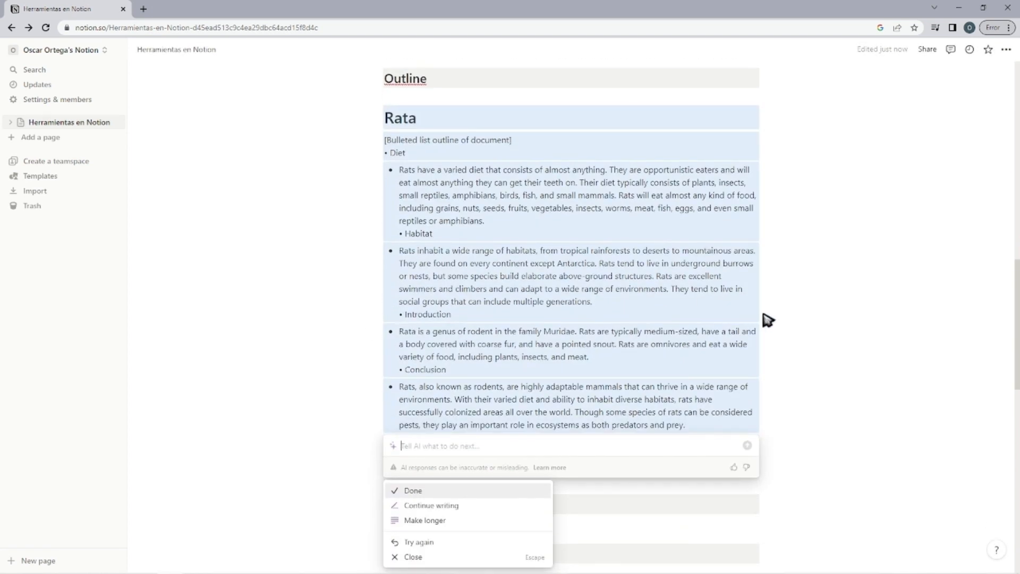
Keep the generated outline and generate an AI social media post about "rata" under the Social media post heading.
key(Return)
scroll(497, 223, down, 2)
click(467, 394)
text(/)
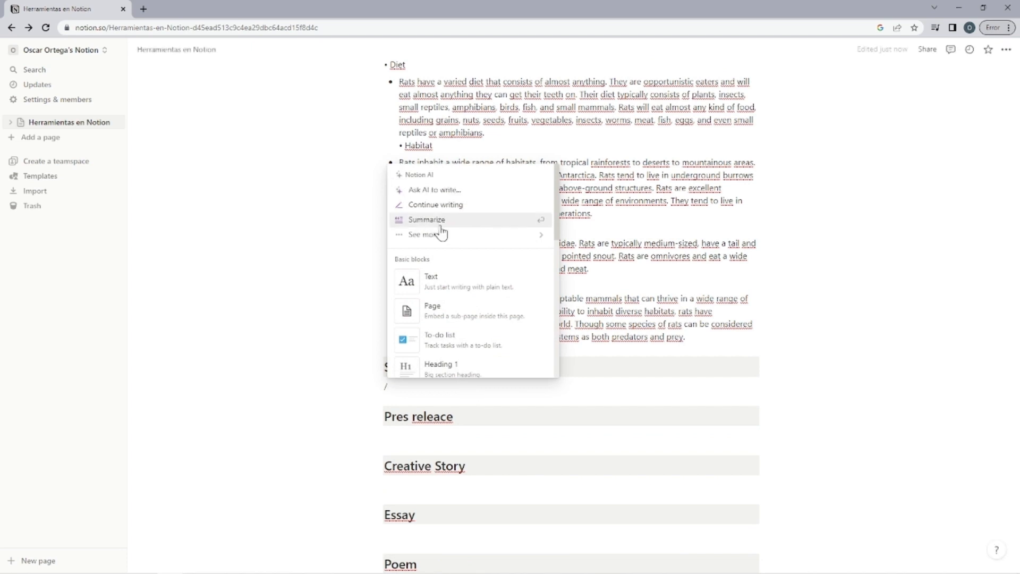
mouse_move(457, 237)
click(603, 256)
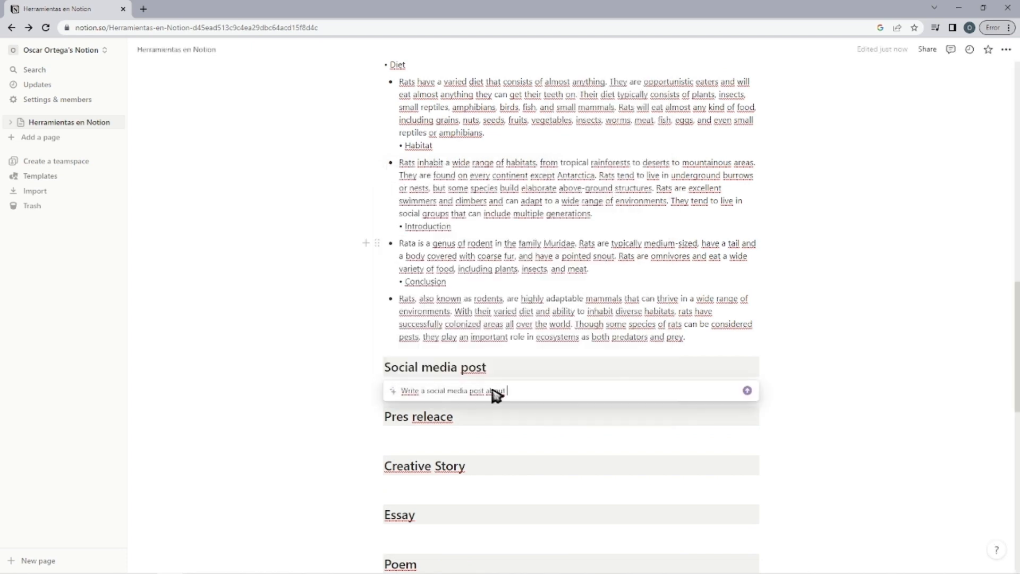
text(rata)
key(Return)
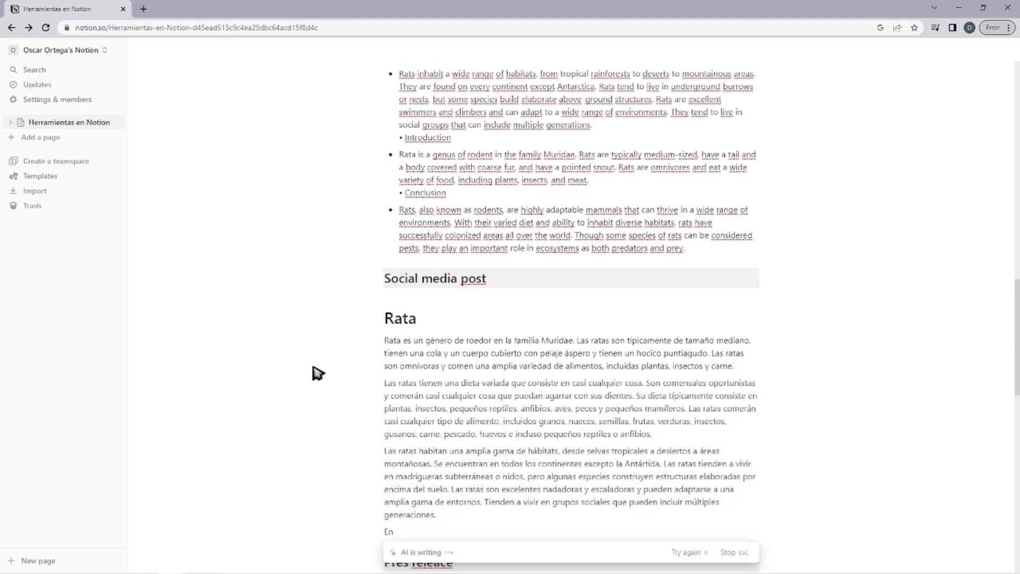
click(413, 470)
Generate an AI press release about "captura a un delincuente" under the Pres releace heading and keep it.
click(422, 207)
click(386, 454)
text(/)
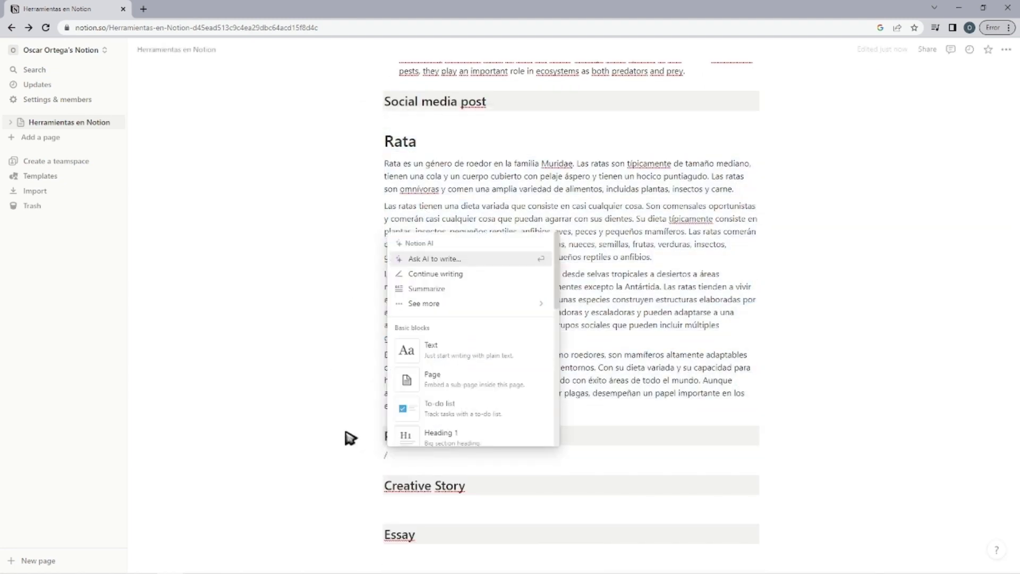
mouse_move(488, 303)
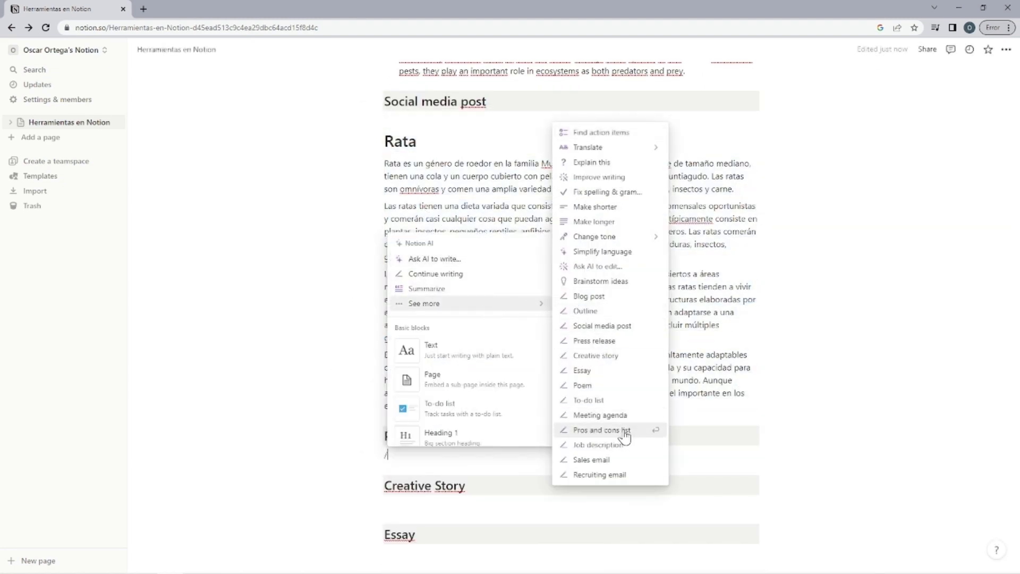
click(600, 340)
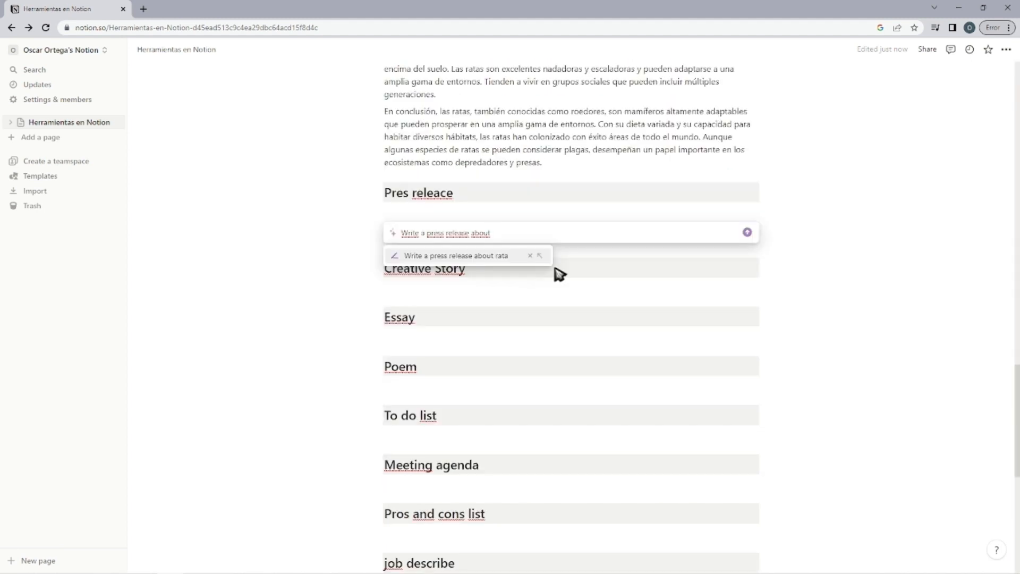
text(captura a un del)
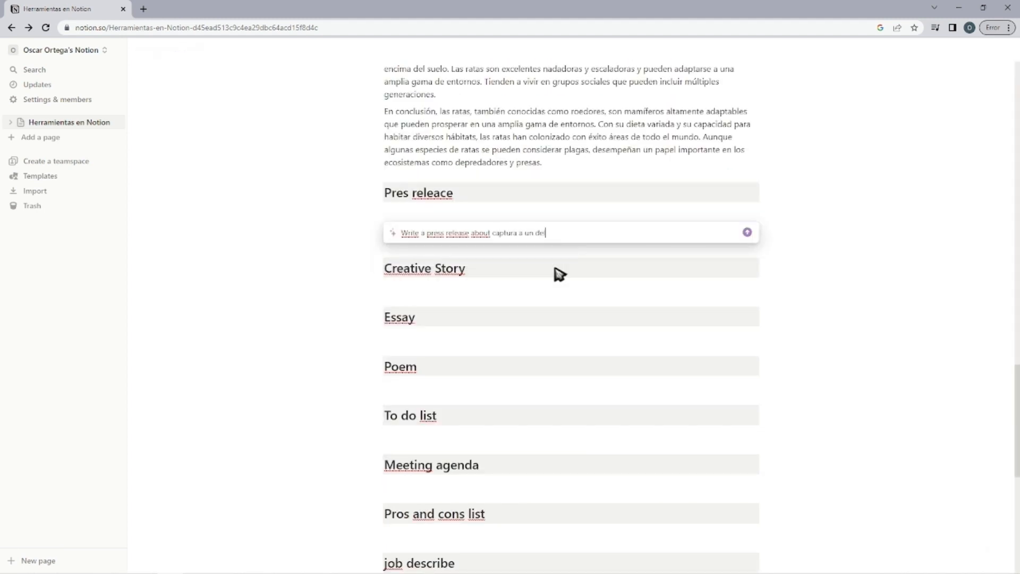
text(incuente)
key(Return)
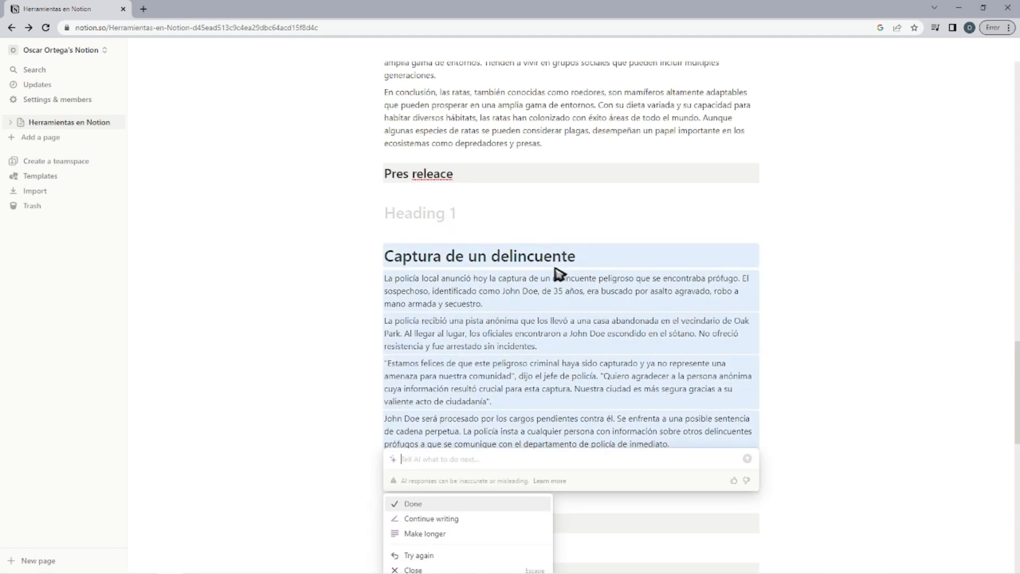
key(Return)
Generate an AI creative story about "perro y un arbol" under the Creative Story heading and keep it.
text(/)
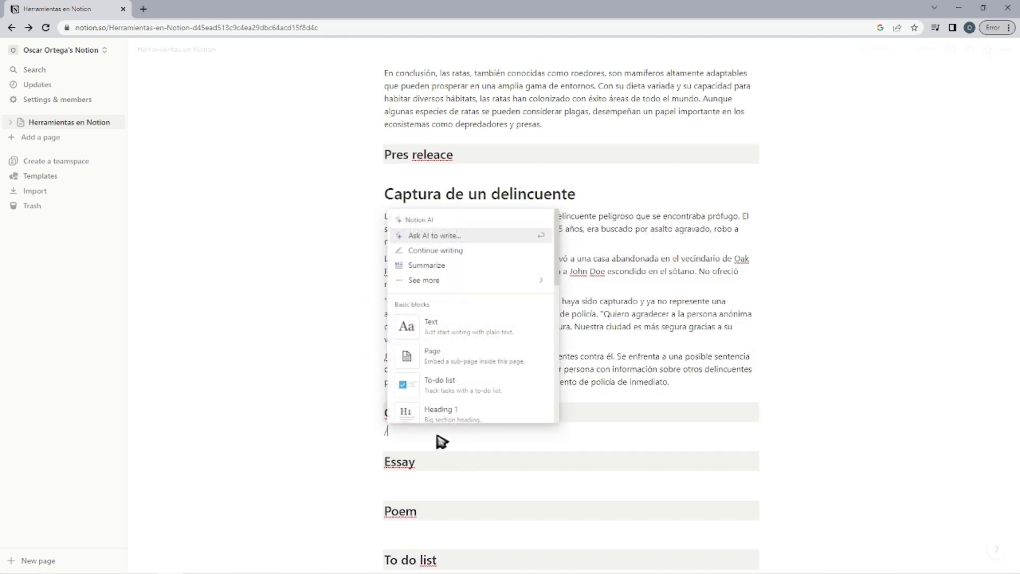
mouse_move(478, 289)
click(569, 333)
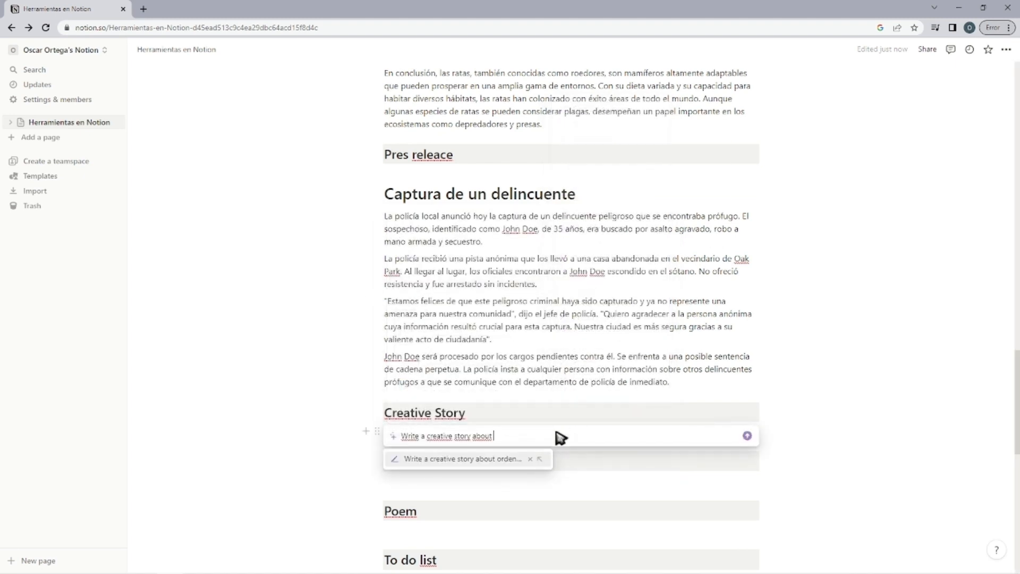
text(perro y un arb)
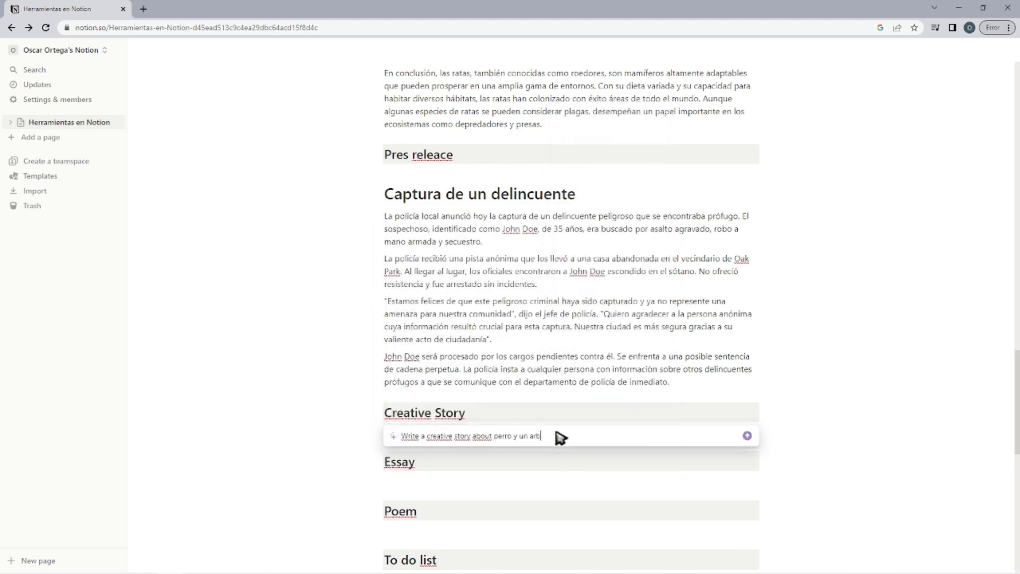
text(ol)
key(Return)
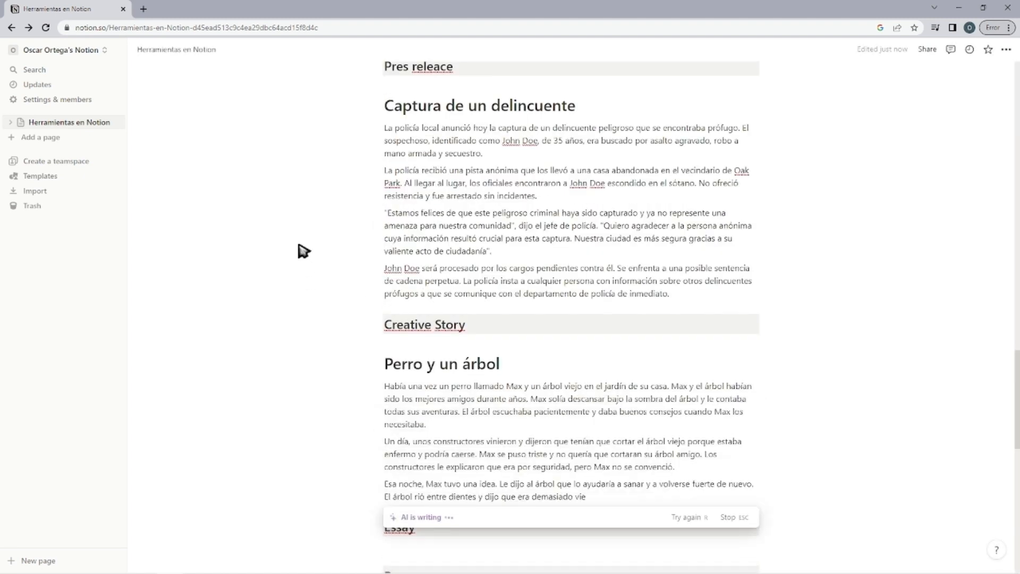
key(Return)
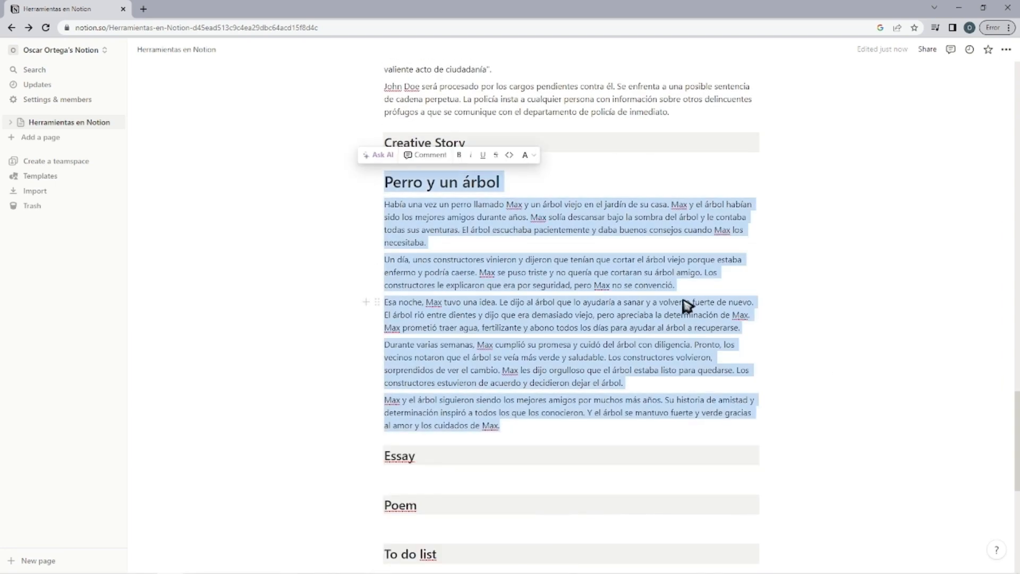
Generate an AI essay about "Coronel Leoncio Prado" under the Essay heading and keep it.
scroll(686, 305, down, 2)
click(410, 396)
text(/)
mouse_move(468, 232)
click(622, 308)
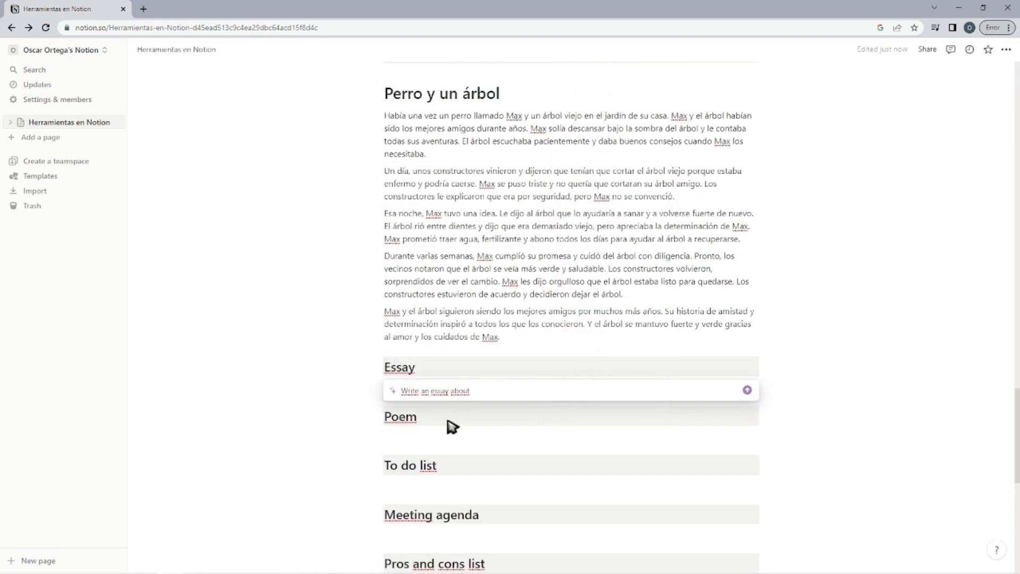
text(Coronel Le)
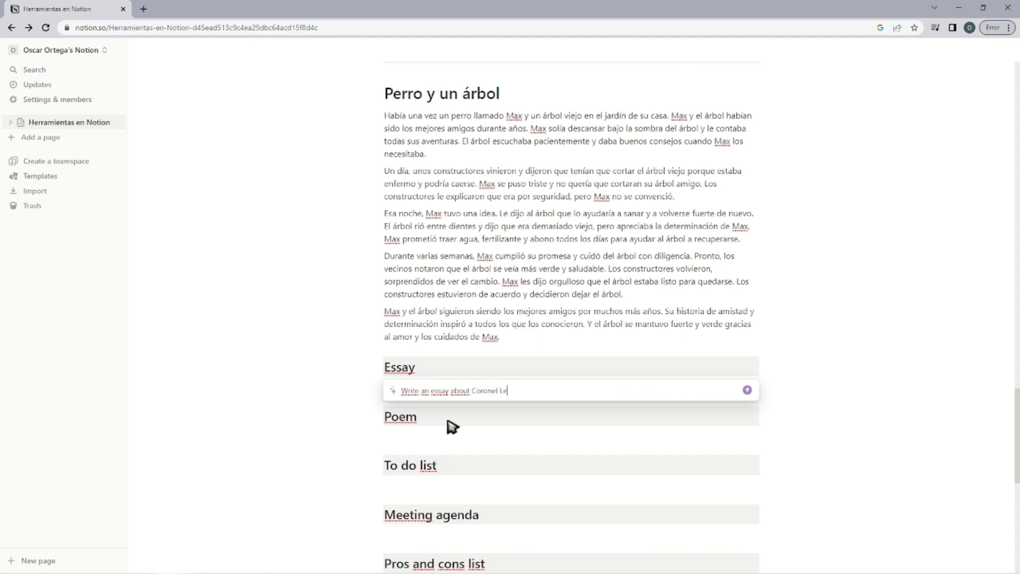
text(oncio Prado)
key(Return)
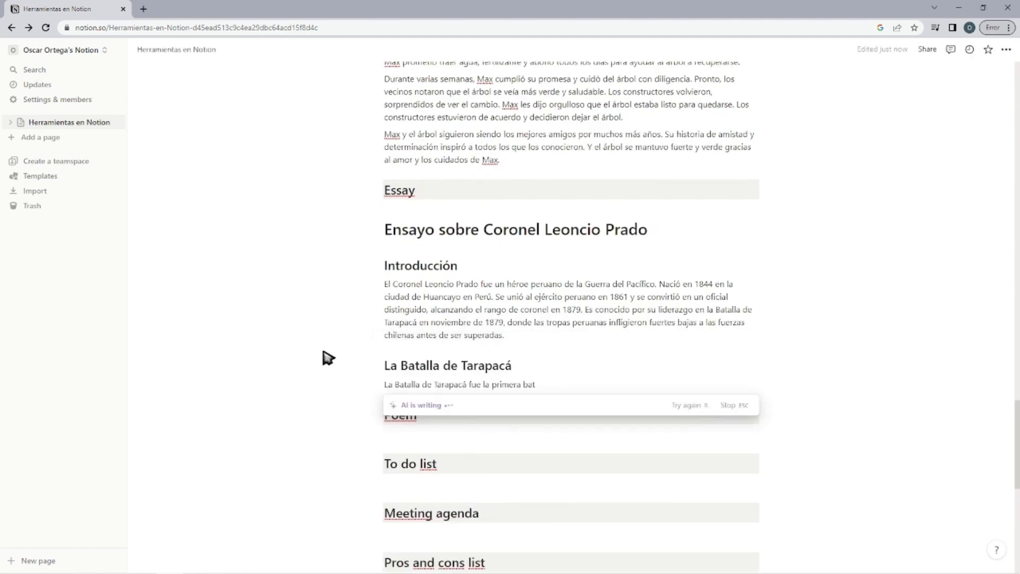
click(510, 490)
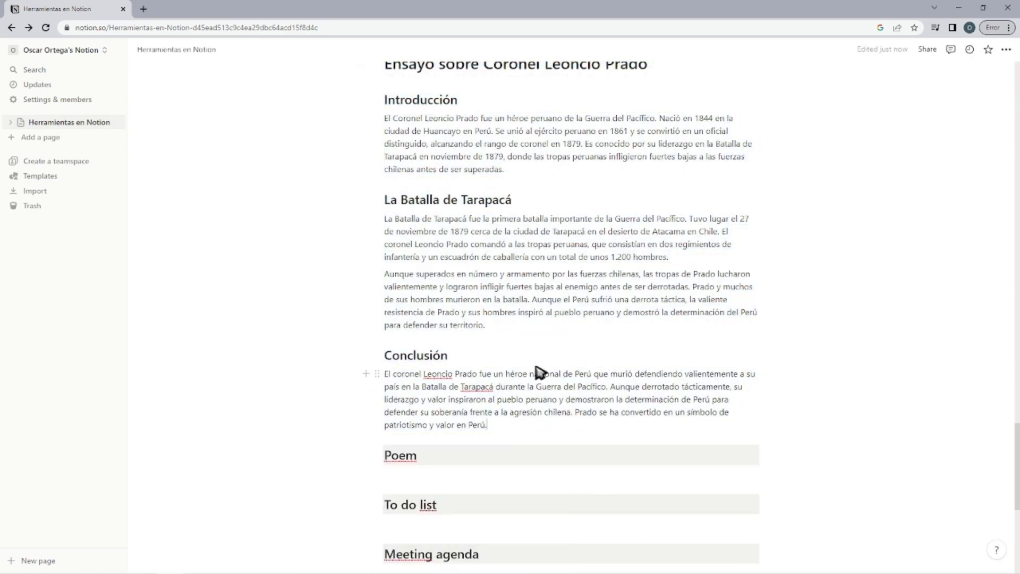
Generate an AI poem about "Minecraft" under the Poem heading and keep it.
scroll(511, 385, down, 2)
key(space)
mouse_move(485, 237)
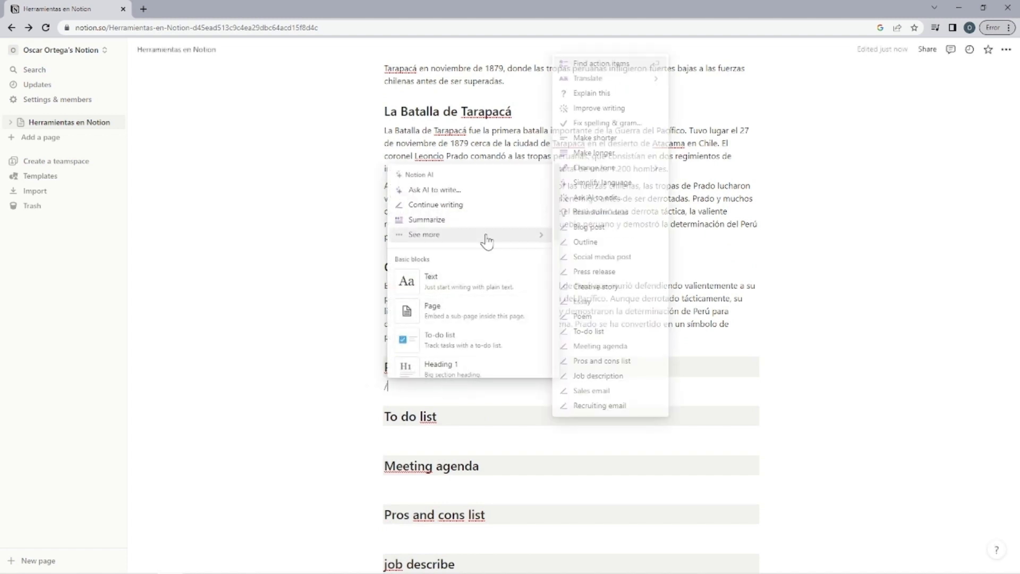
click(644, 323)
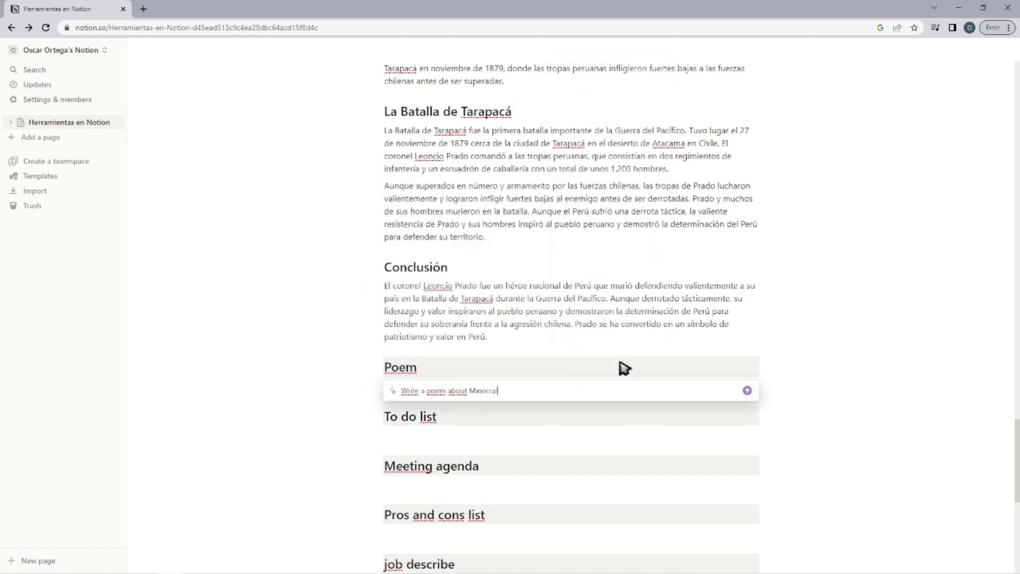
key(Return)
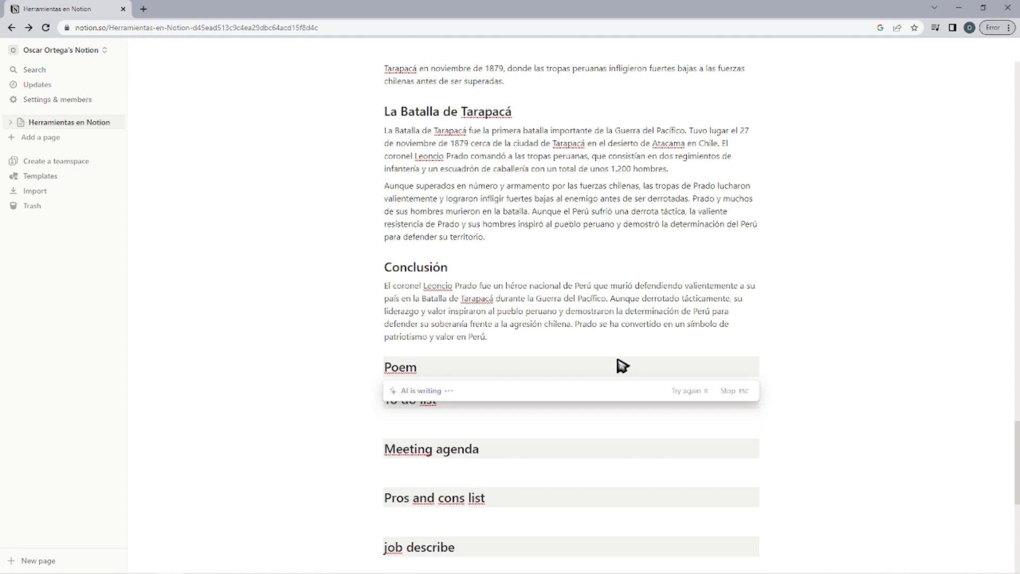
key(Return)
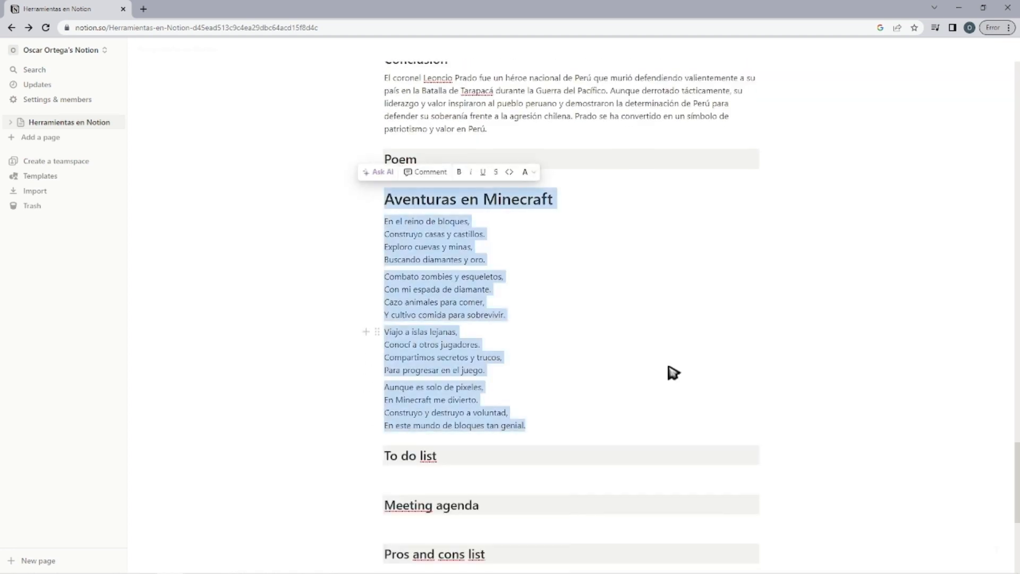
Generate an AI to-do list about "Mundo hardcore en Minecraft" under the To do list heading and keep it.
scroll(669, 367, down, 3)
click(481, 299)
text(/)
mouse_move(459, 379)
click(591, 475)
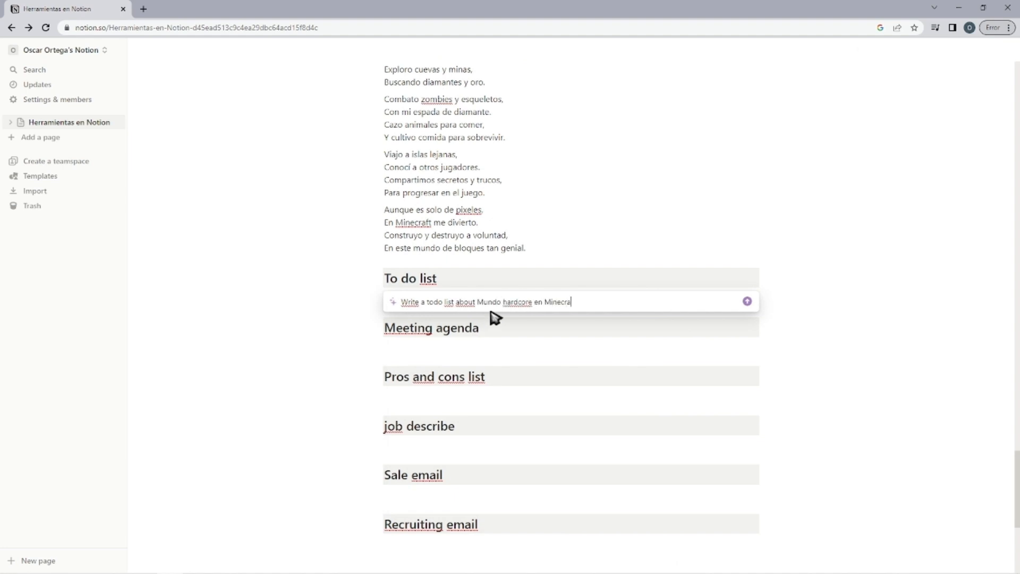
text(Mundo hardcore en Minecraft)
key(Return)
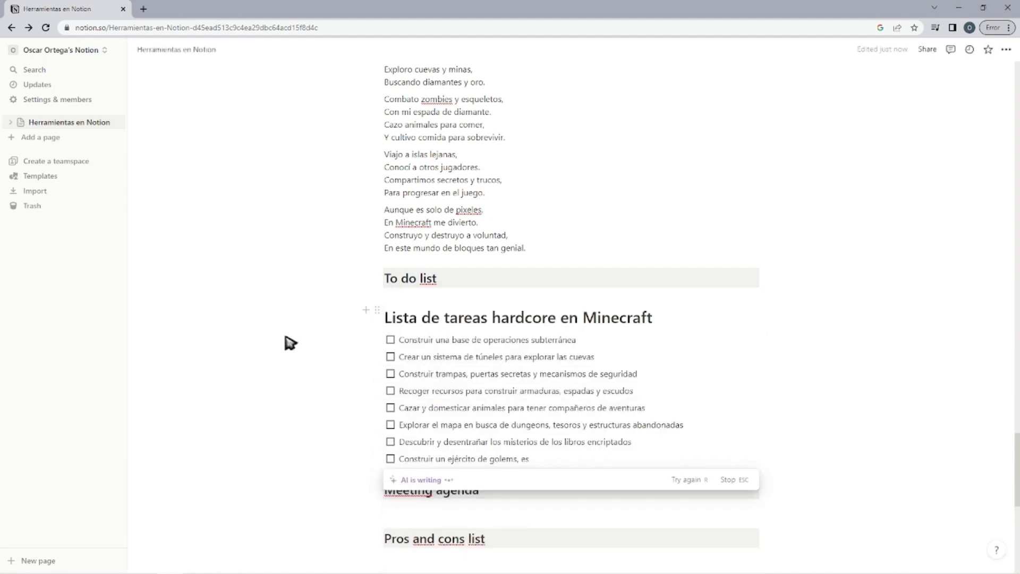
key(Return)
Try to generate an AI meeting agenda about "publicar en TikTok" under the Meeting agenda heading.
scroll(826, 335, down, 2)
click(438, 366)
text(/)
mouse_move(514, 184)
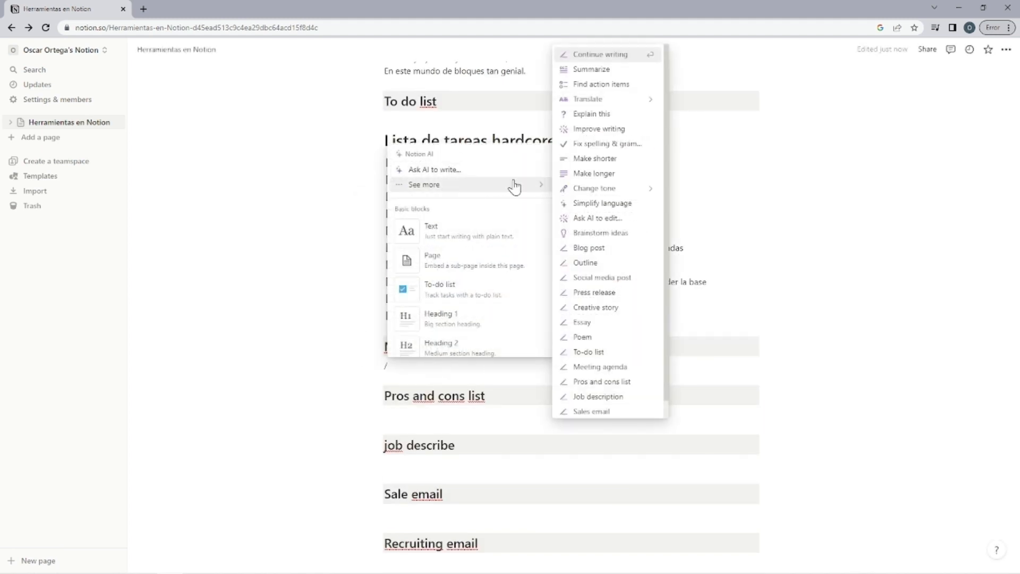
click(605, 368)
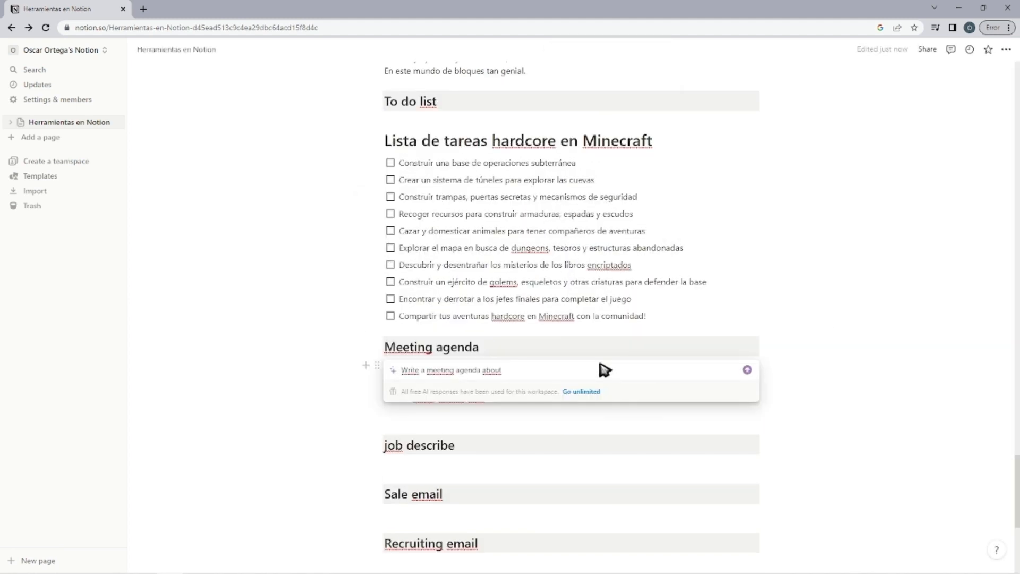
text(public)
text(tok)
drag(600, 365, 502, 346)
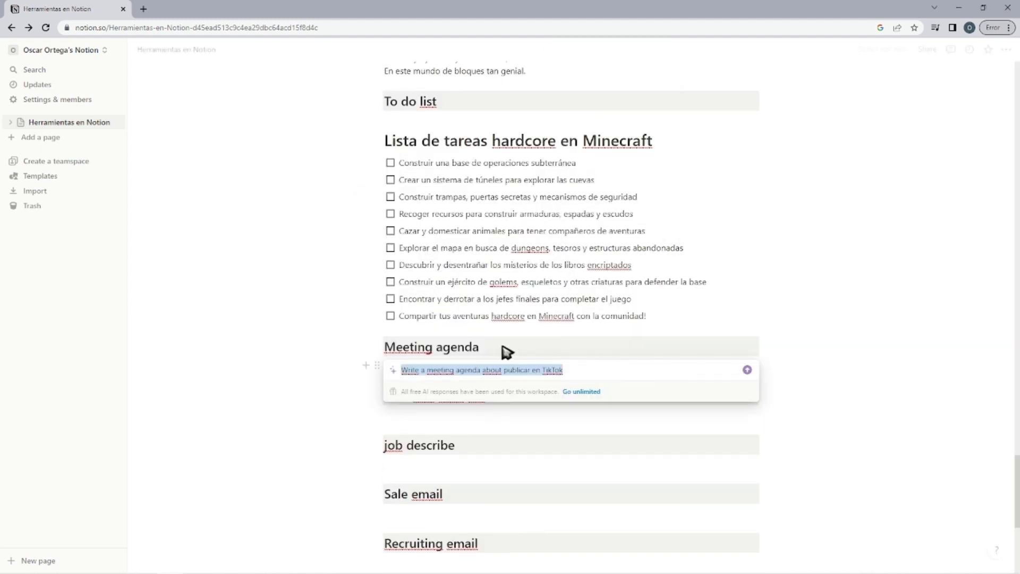
key(Return)
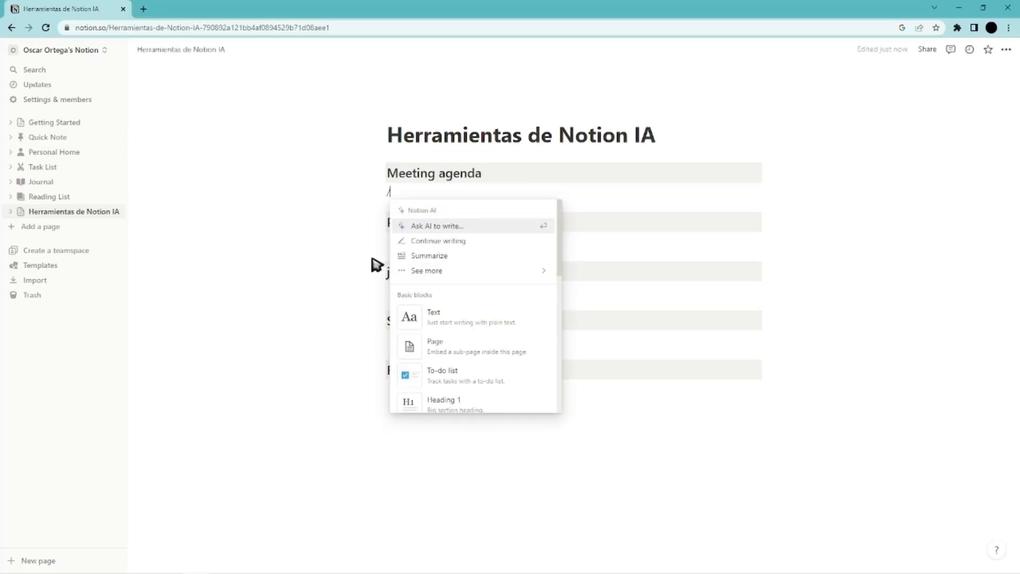
Generate an AI meeting agenda about "conseguir clientes" through TikTok on the Herramientas de Notion IA page and keep it.
mouse_move(425, 270)
click(606, 382)
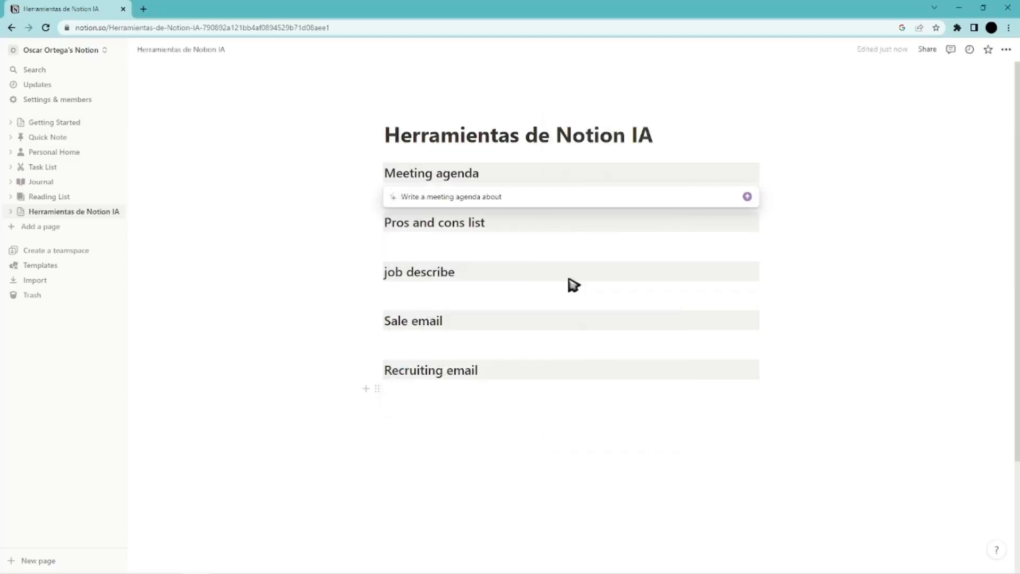
text(conseguir clientes de TikTok)
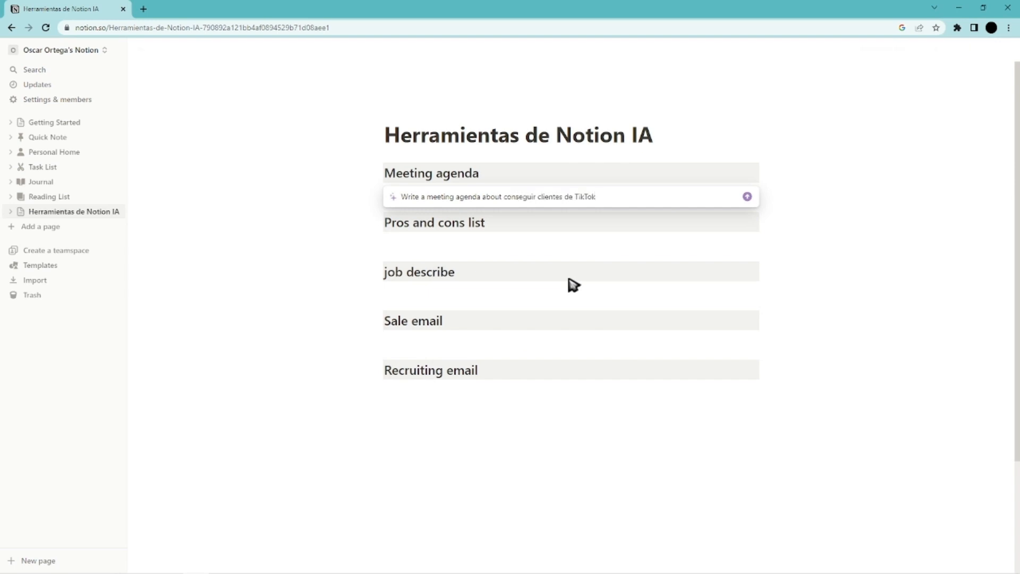
key(Return)
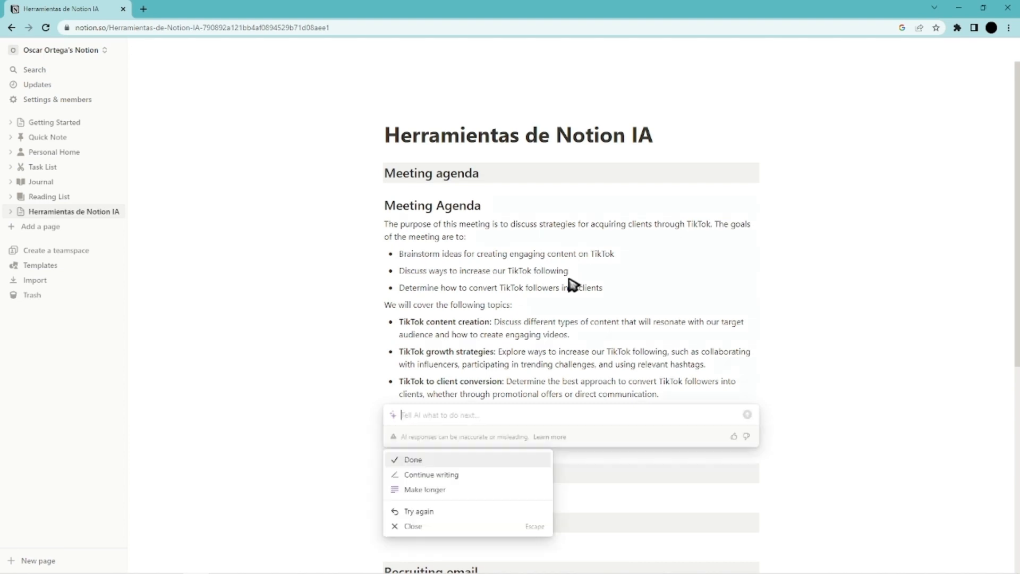
scroll(536, 260, down, 3)
click(419, 285)
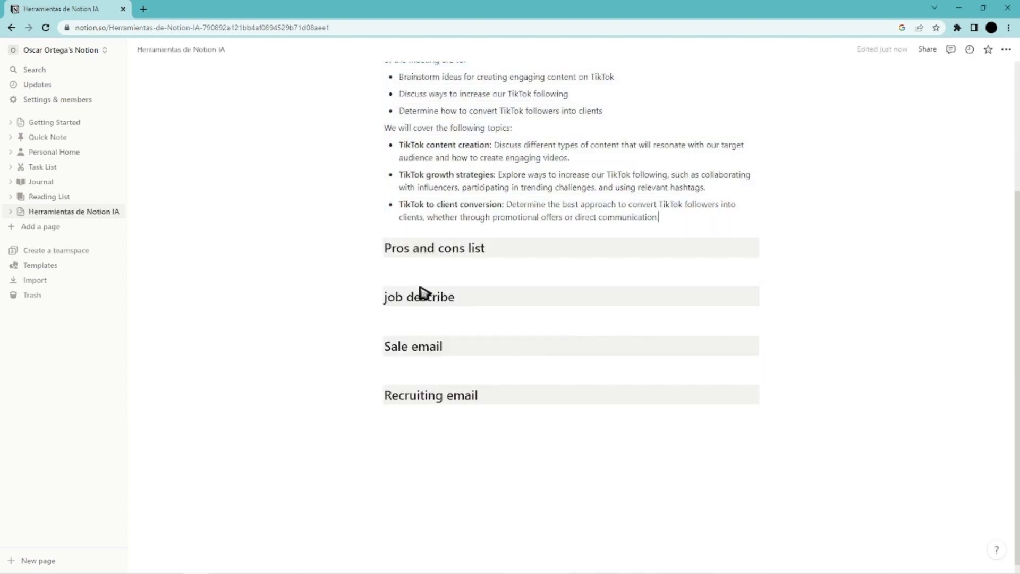
Generate an AI pros and cons list about making content on TikTok under the Pros and cons list heading and keep it.
scroll(420, 287, up, 1)
click(425, 355)
text(/)
mouse_move(494, 205)
click(622, 360)
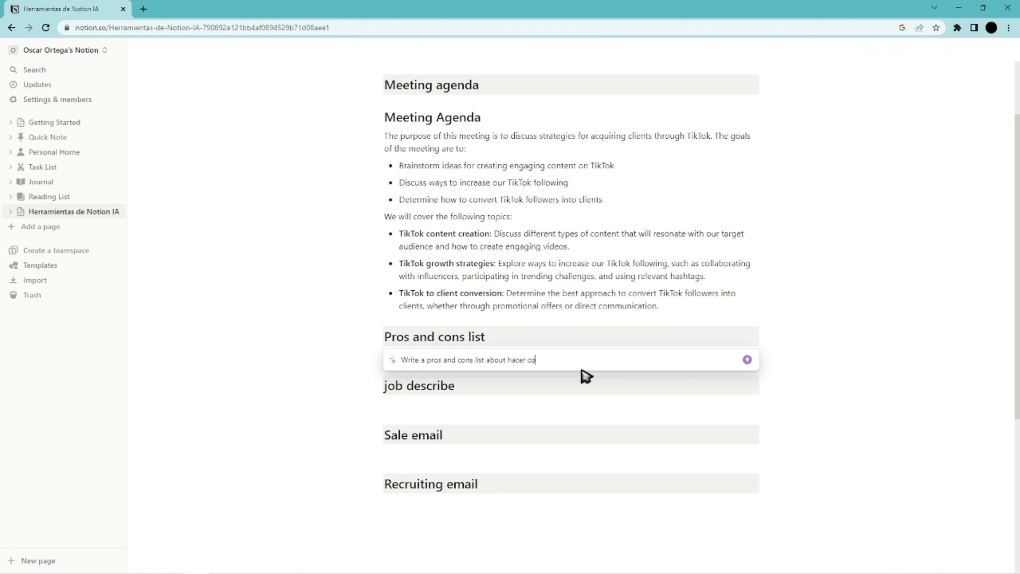
text(ok)
key(Return)
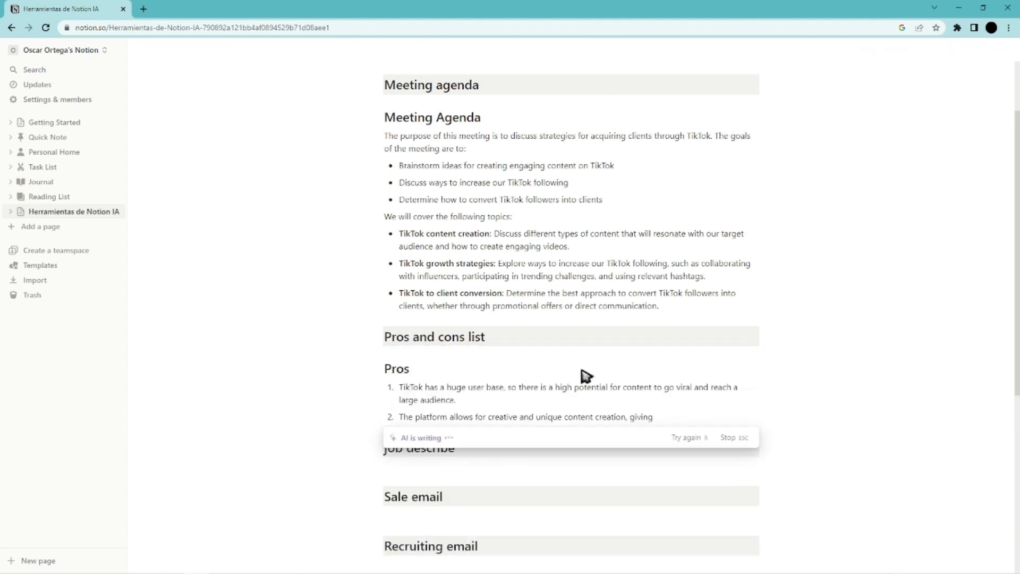
click(480, 491)
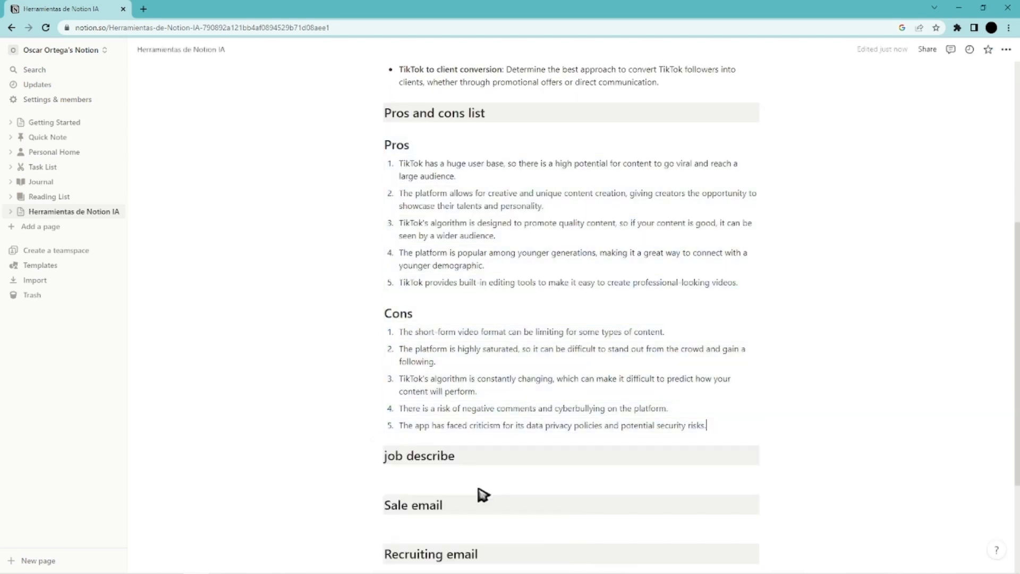
Generate an AI job description about "architect" under the job describe heading and keep it.
scroll(481, 491, down, 2)
click(448, 390)
text(/)
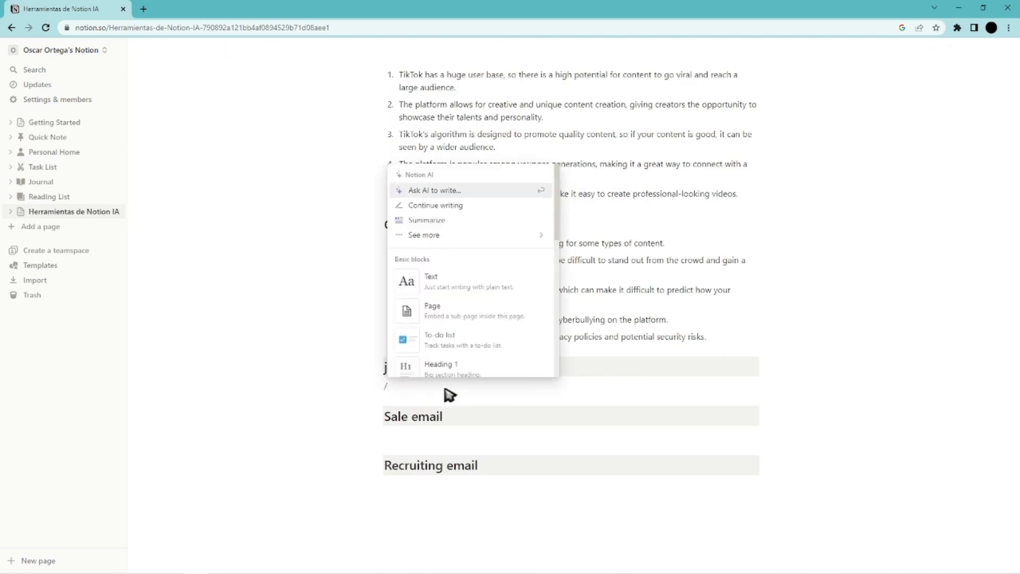
click(485, 234)
click(595, 371)
text(architect)
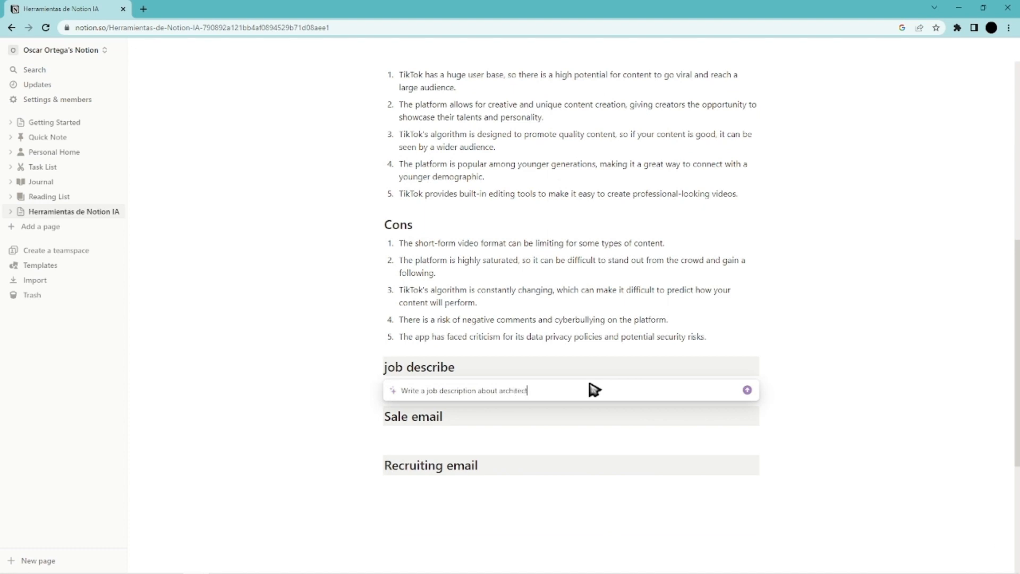
key(Return)
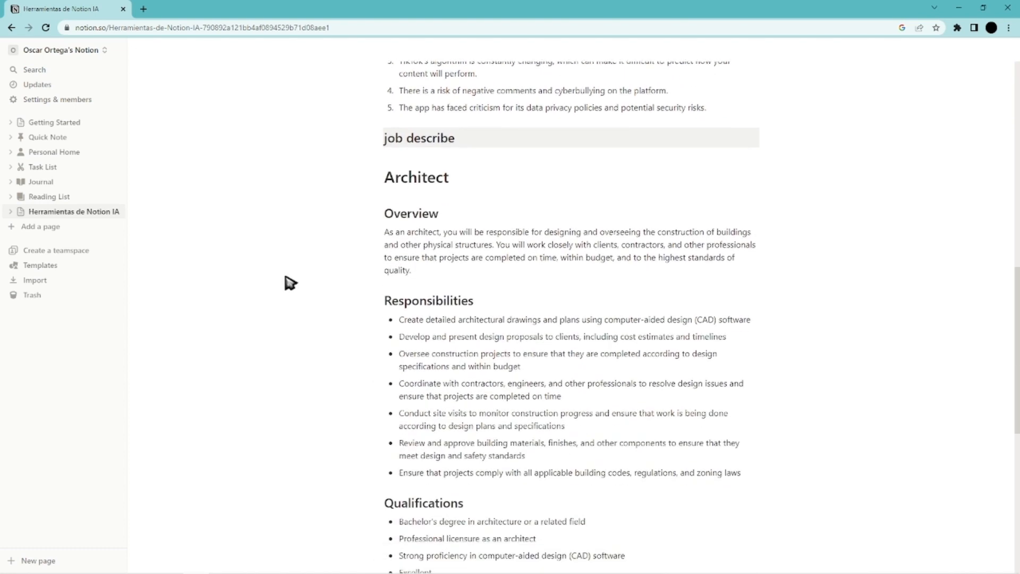
scroll(284, 276, up, 3)
scroll(284, 277, down, 5)
click(430, 404)
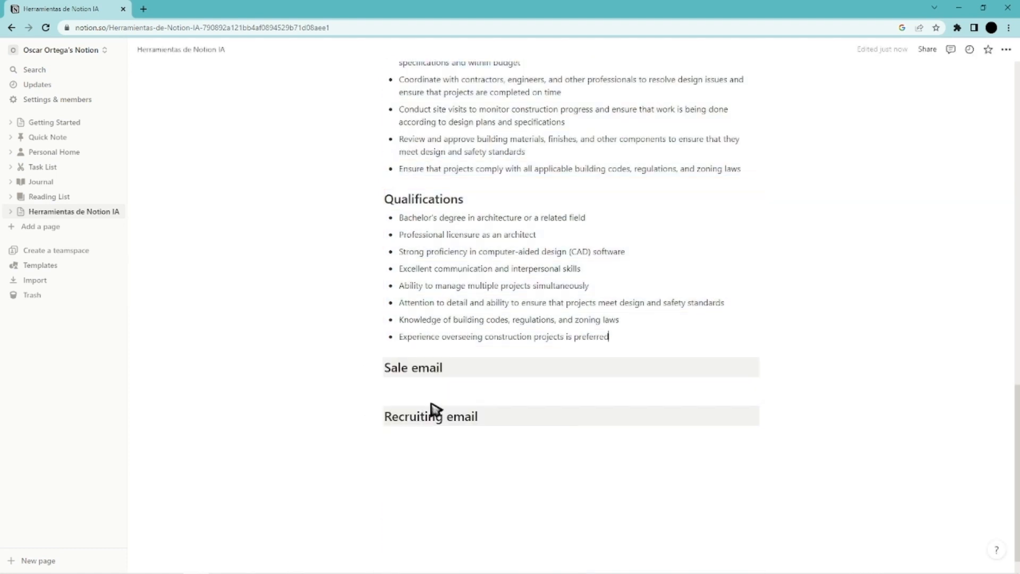
Generate an AI sales email about "venta de contenido de modelado 3D" under the Sale email heading and keep it.
click(445, 388)
text(/)
mouse_move(478, 235)
click(579, 390)
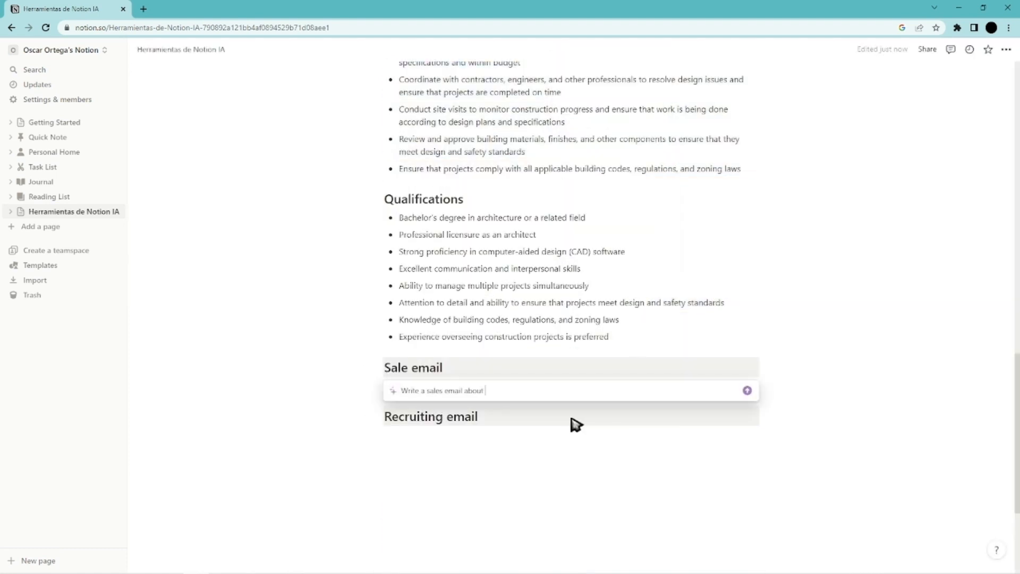
text(venta de contendo de mode)
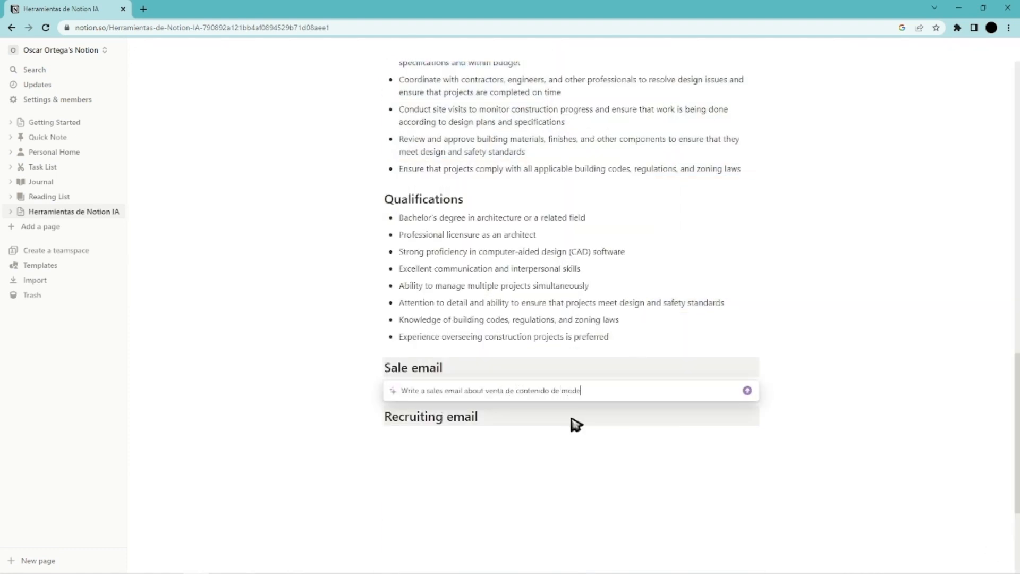
text(lado 3D)
key(Return)
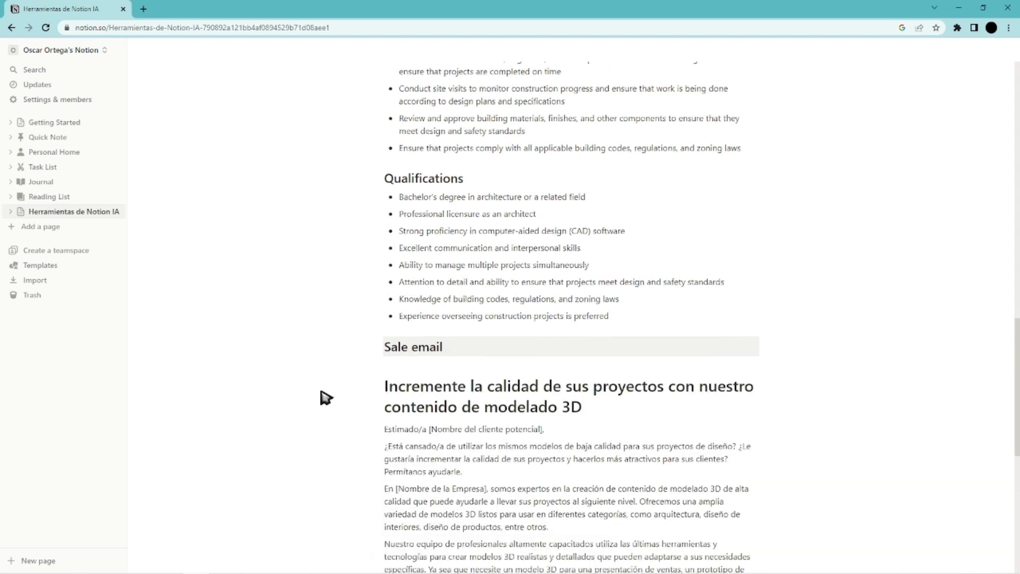
scroll(328, 372, down, 5)
key(Return)
Generate an AI recruiting email about "necesito un ingeniero sanitario" under the Recruiting email heading and keep it.
click(413, 483)
text(/)
scroll(450, 415, down, 10)
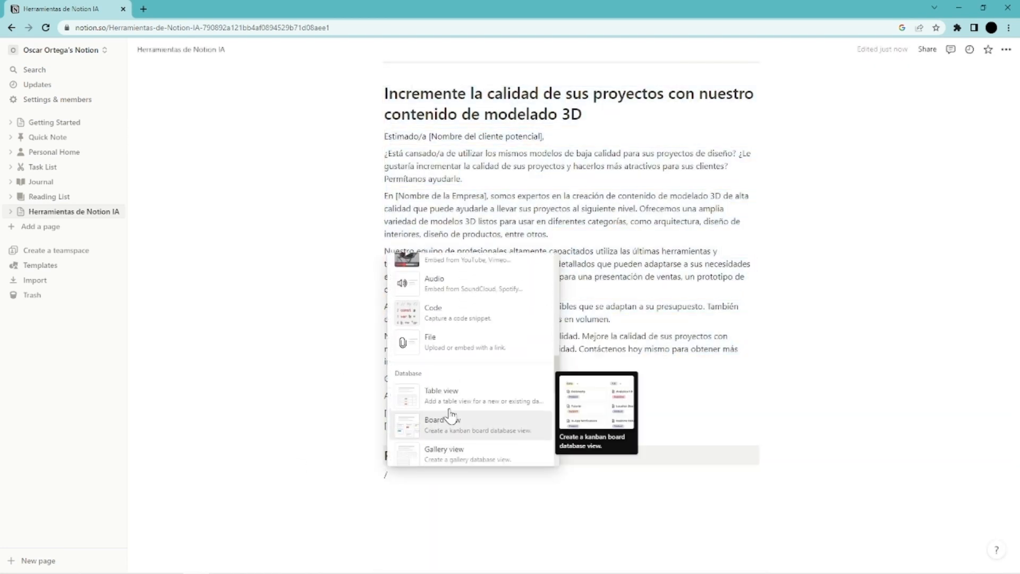
scroll(450, 415, up, 11)
mouse_move(441, 324)
click(611, 494)
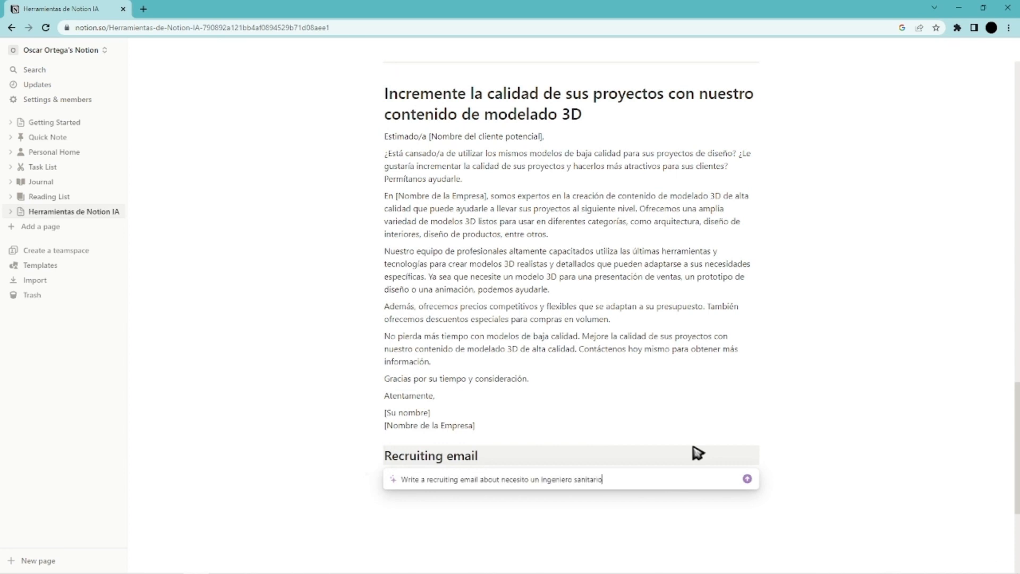
key(Return)
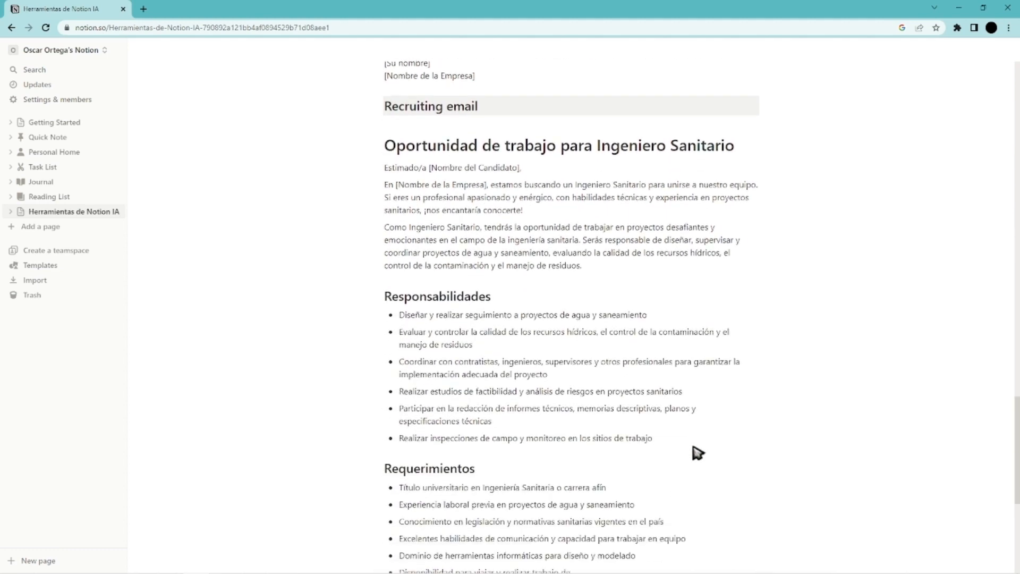
key(Return)
Generate an AI explanation of the page content with Explain this below the recruiting email and keep it.
text(/)
mouse_move(494, 260)
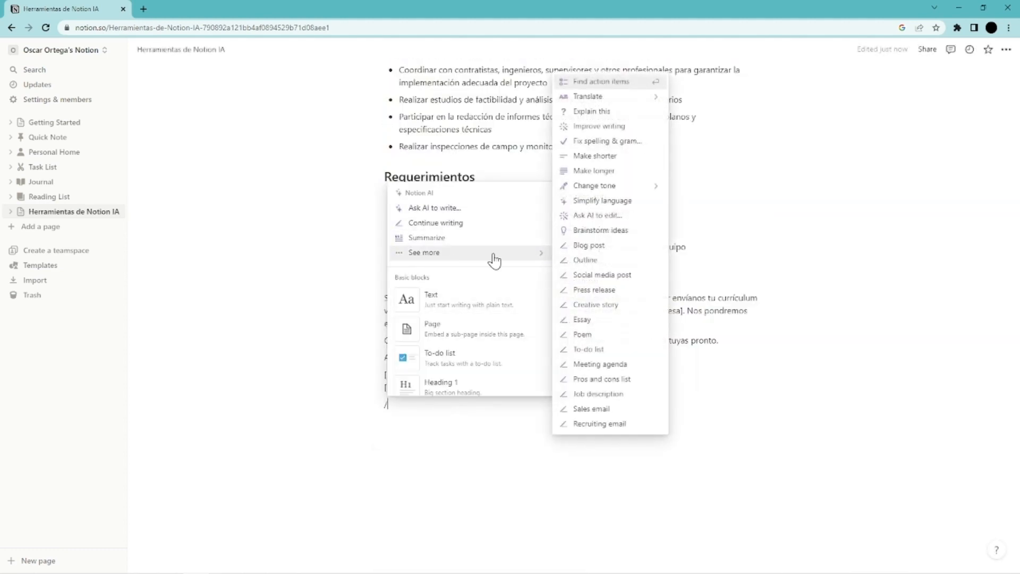
mouse_move(585, 102)
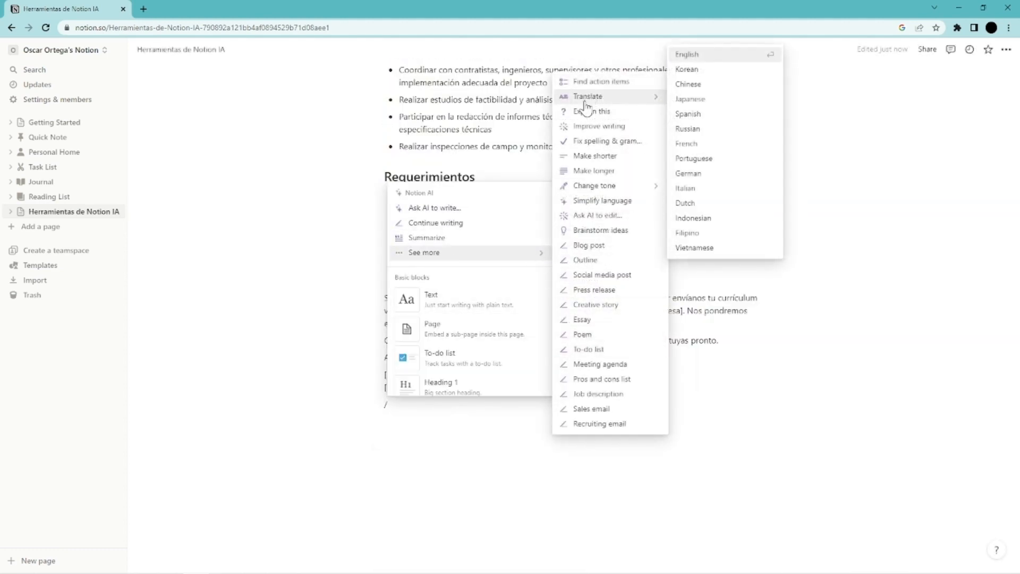
click(620, 113)
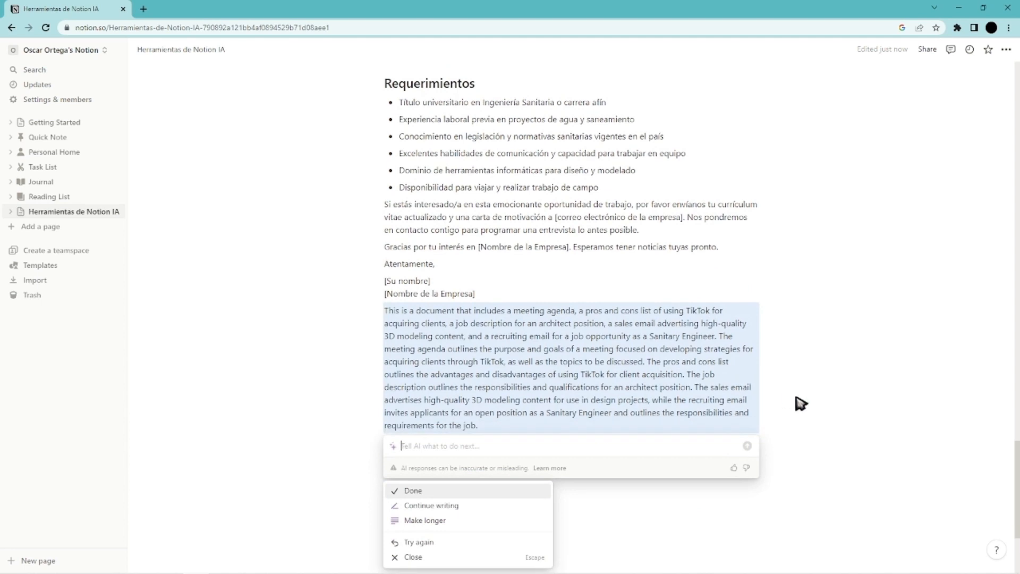
key(Return)
Try to translate the page content into Japanese with AI below the generated explanation.
click(547, 478)
scroll(444, 431, down, 1)
text(/)
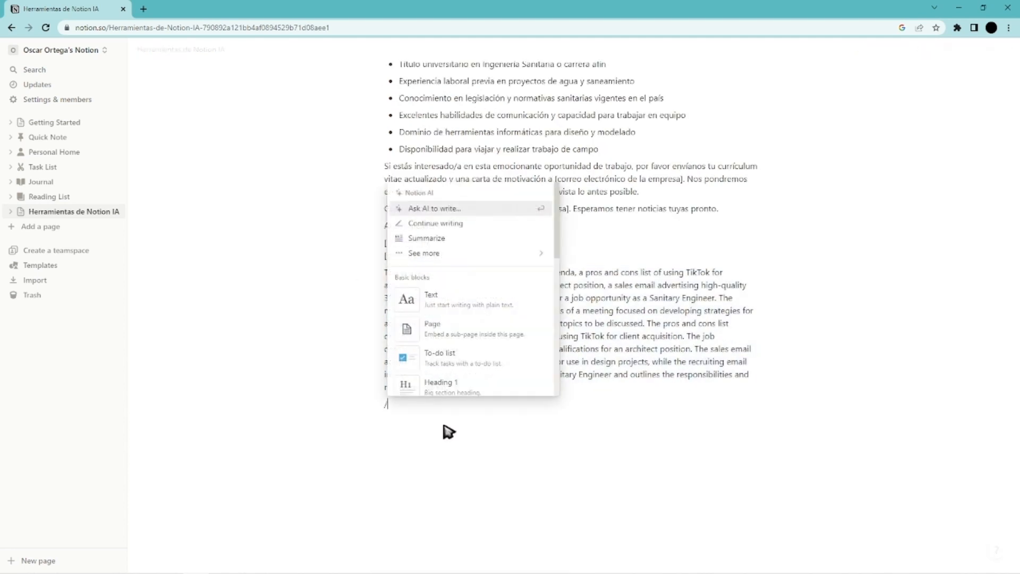
mouse_move(540, 257)
mouse_move(606, 97)
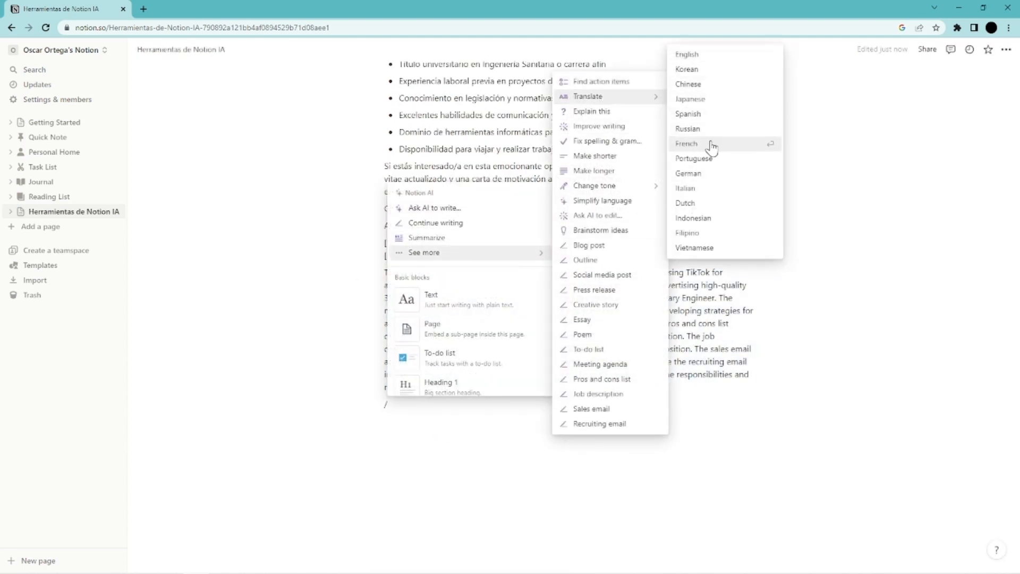
click(708, 101)
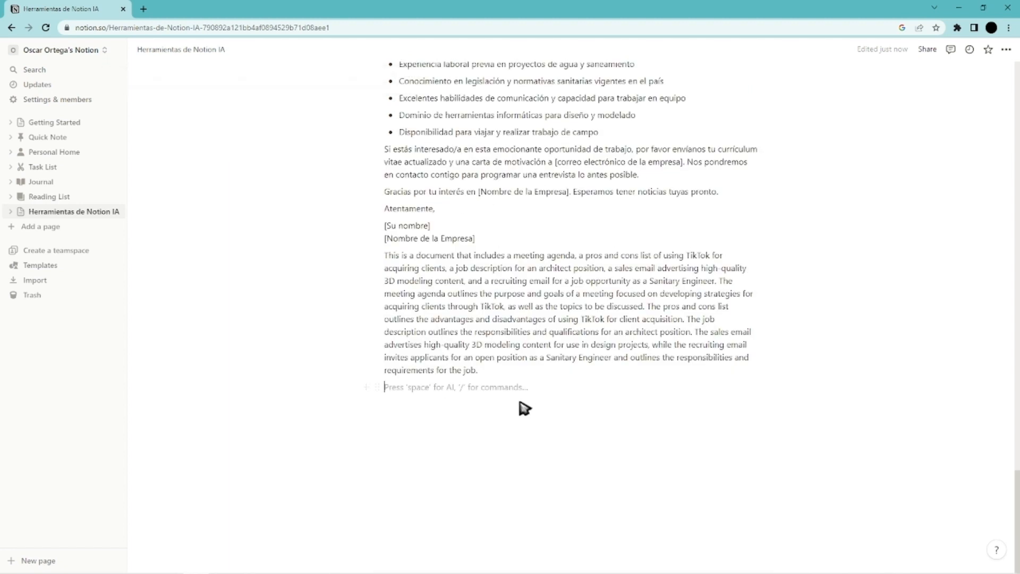
Make the explanation paragraph shorter with AI and insert the shorter version below it.
drag(480, 372, 384, 255)
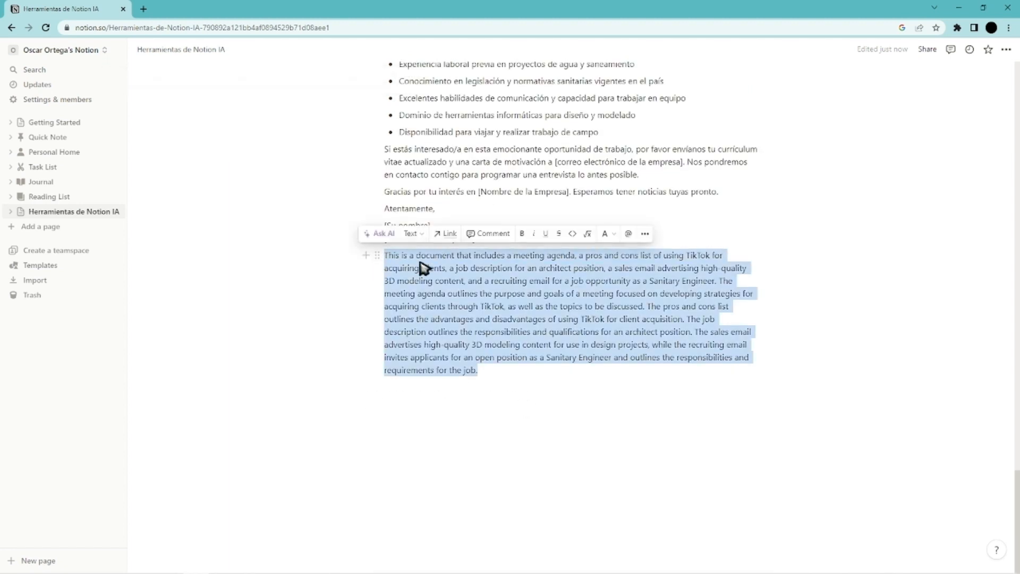
click(379, 237)
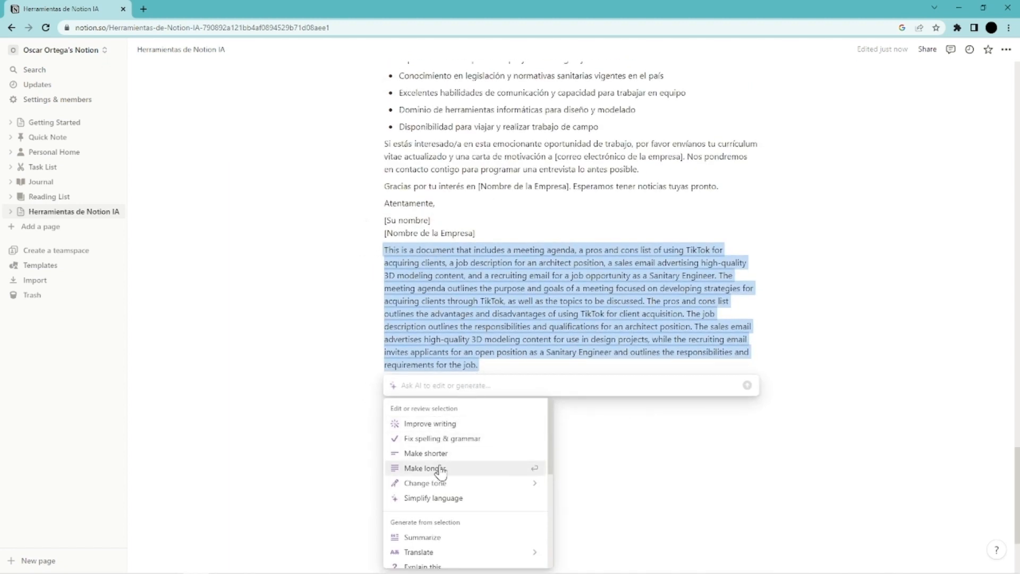
click(454, 453)
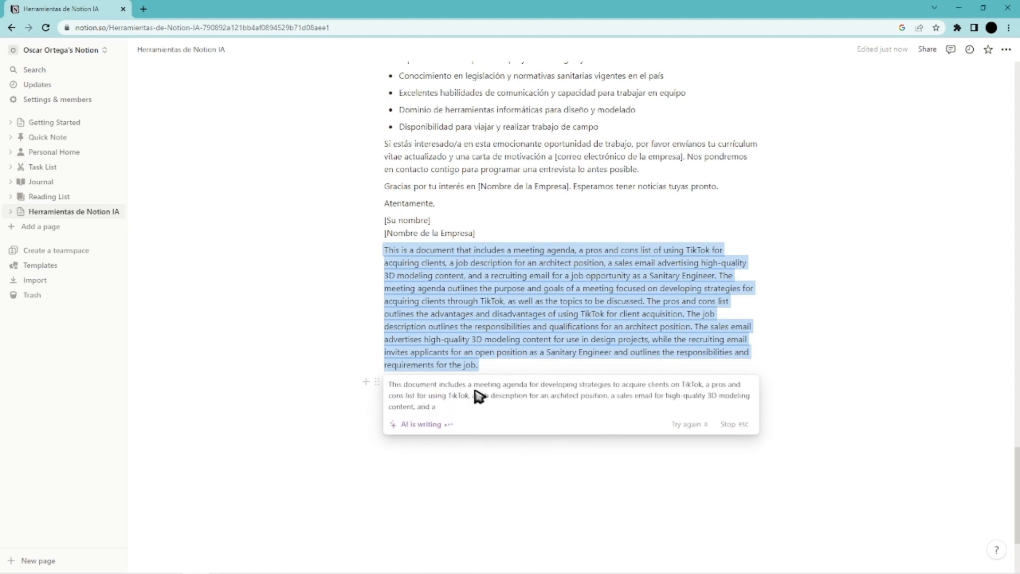
click(619, 478)
click(512, 342)
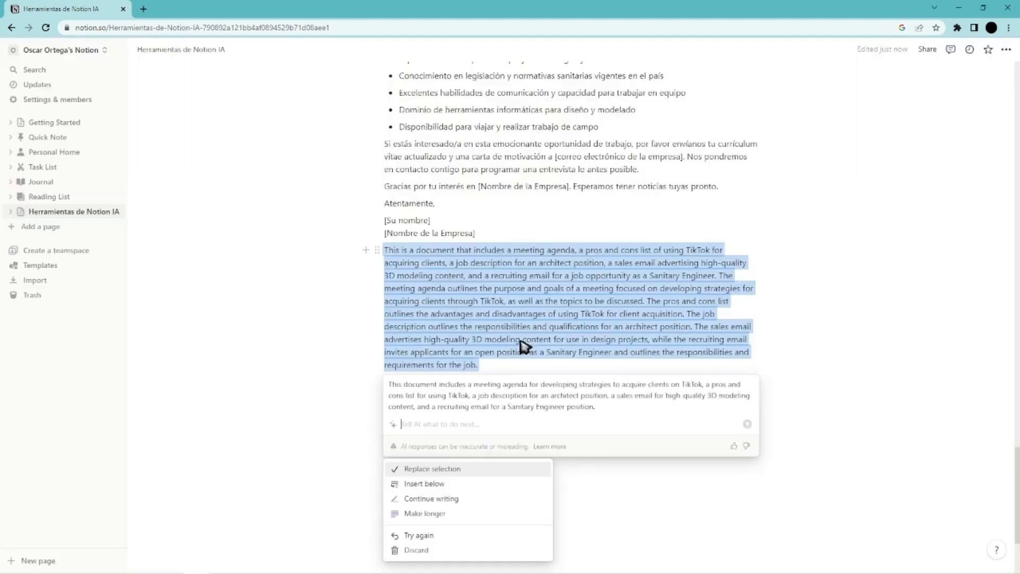
scroll(429, 478, down, 2)
click(441, 394)
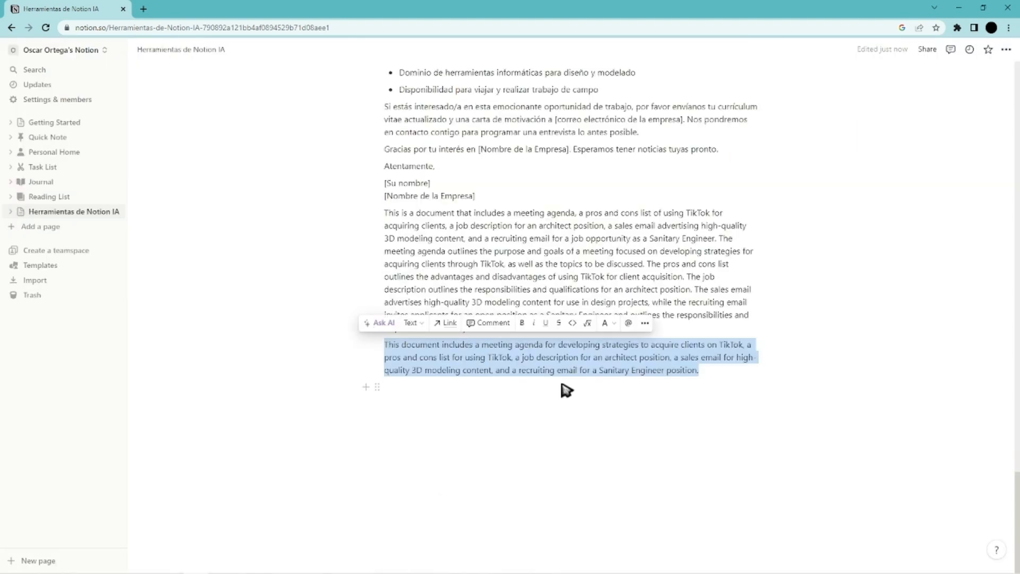
Change the tone of the shortened paragraph with AI and insert the rewritten text below it.
triple_click(440, 372)
click(386, 324)
mouse_move(478, 484)
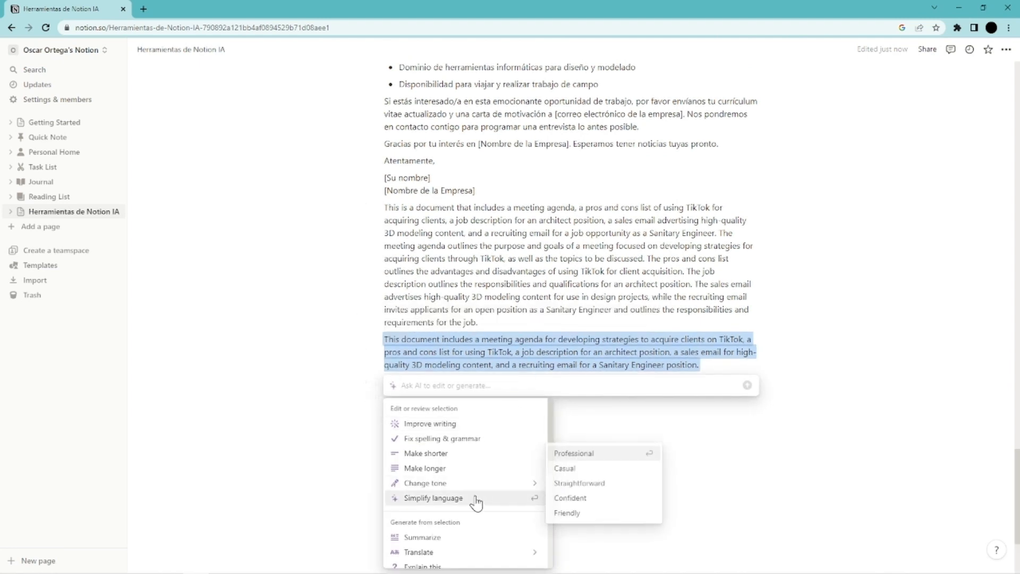
click(578, 483)
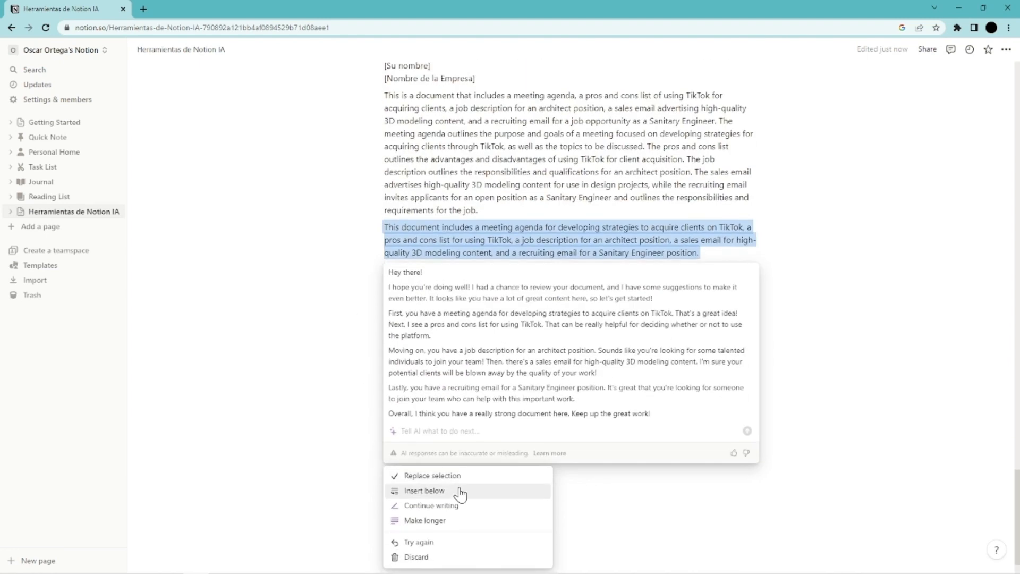
click(454, 489)
click(439, 497)
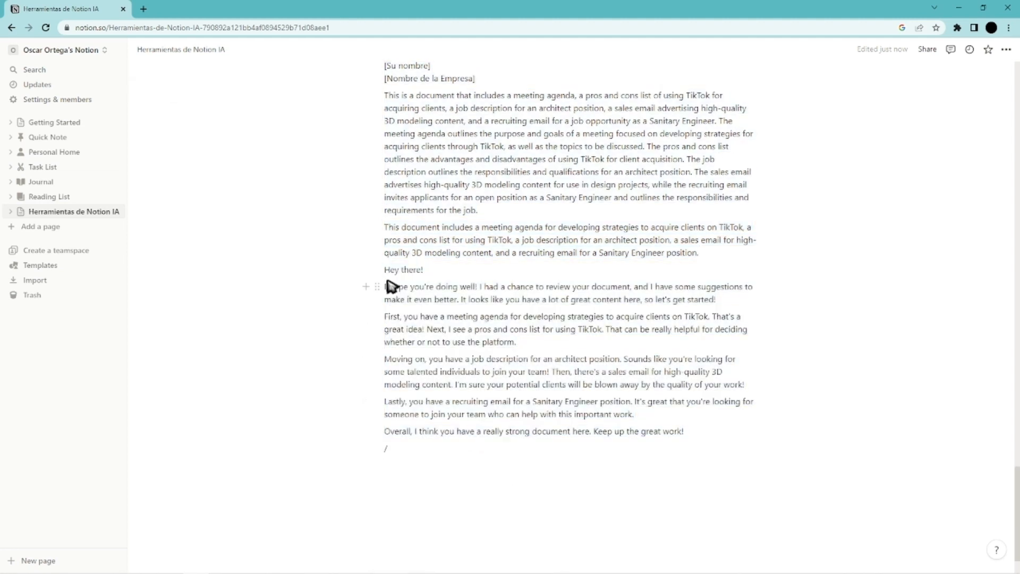
Add an empty line above "Hey there!" and insert another AI change-of-tone version below the shortened paragraph.
key(Return)
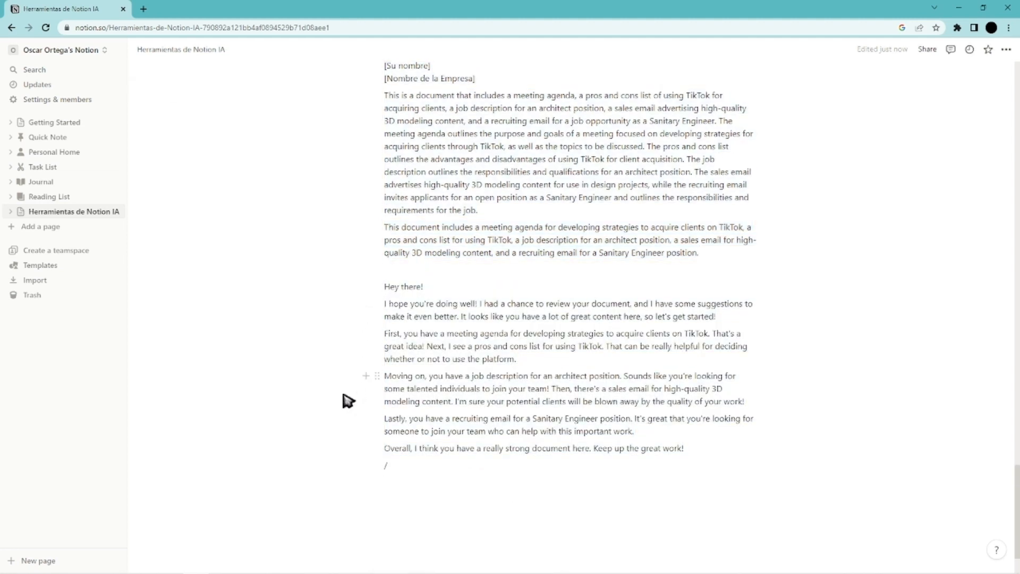
drag(700, 254, 384, 227)
click(371, 204)
mouse_move(538, 373)
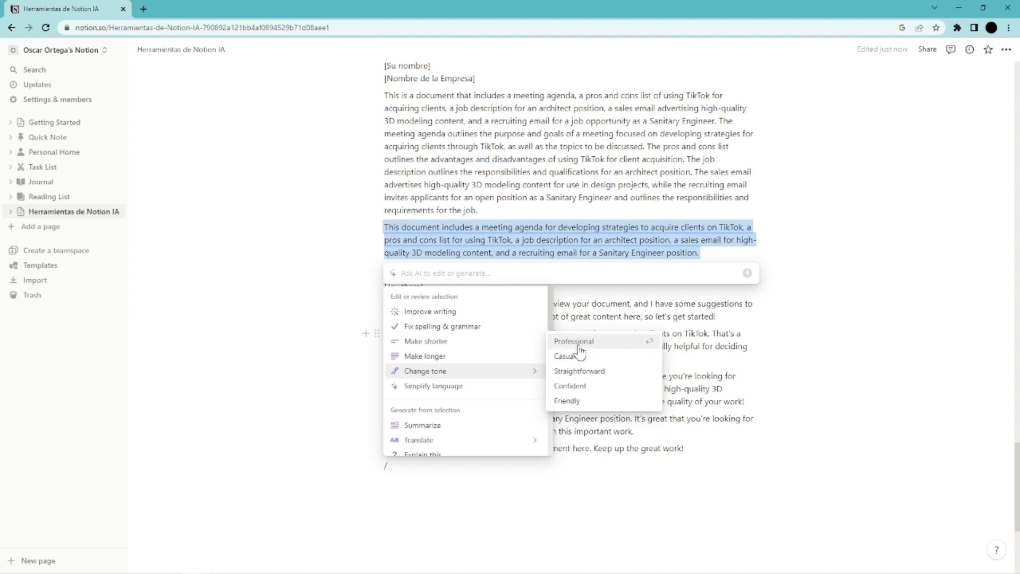
click(592, 399)
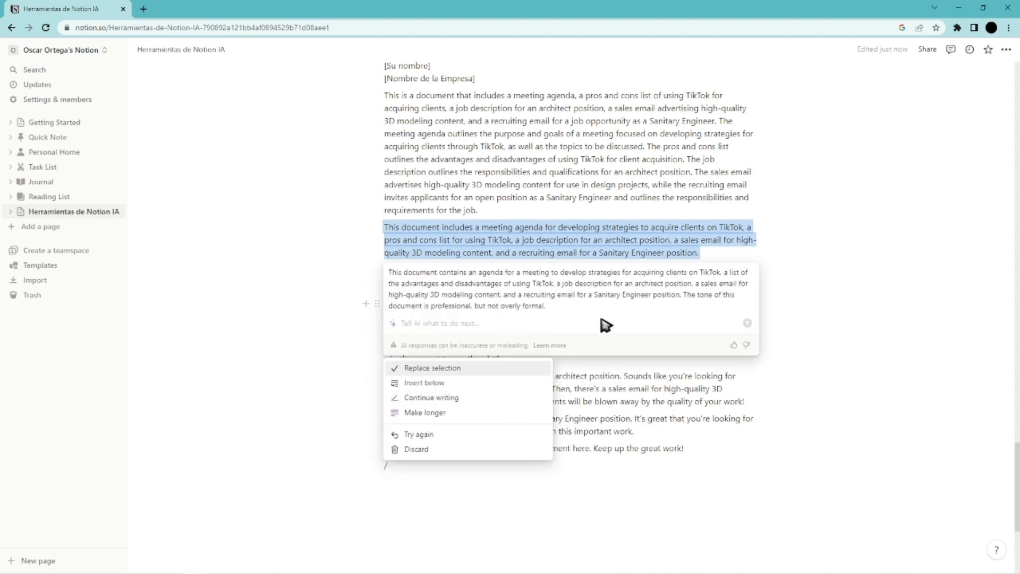
click(425, 368)
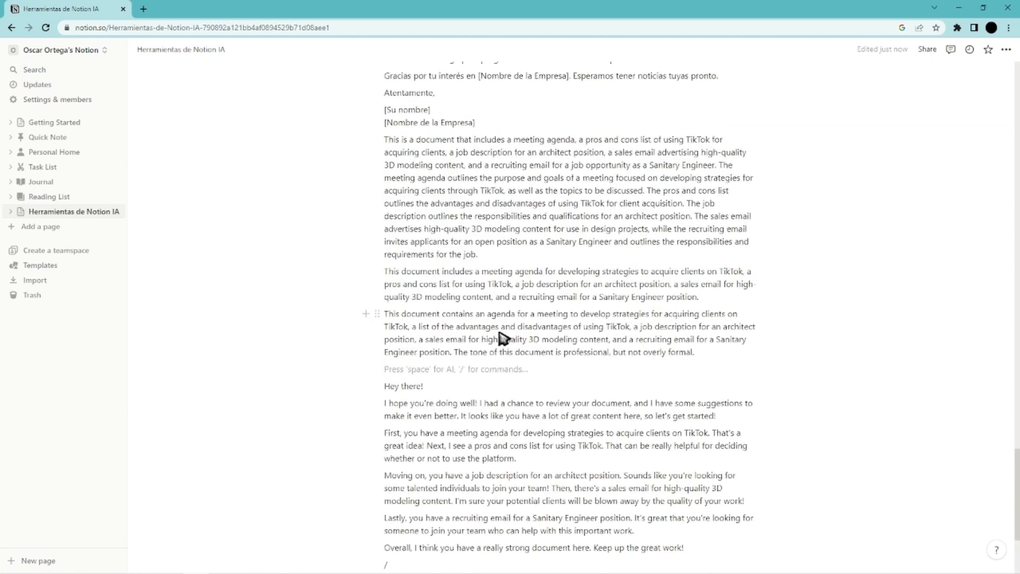
Summarize the recruiting email paragraph beginning "Como Ingeniero Sanitario" with AI and insert the summary below it.
click(377, 365)
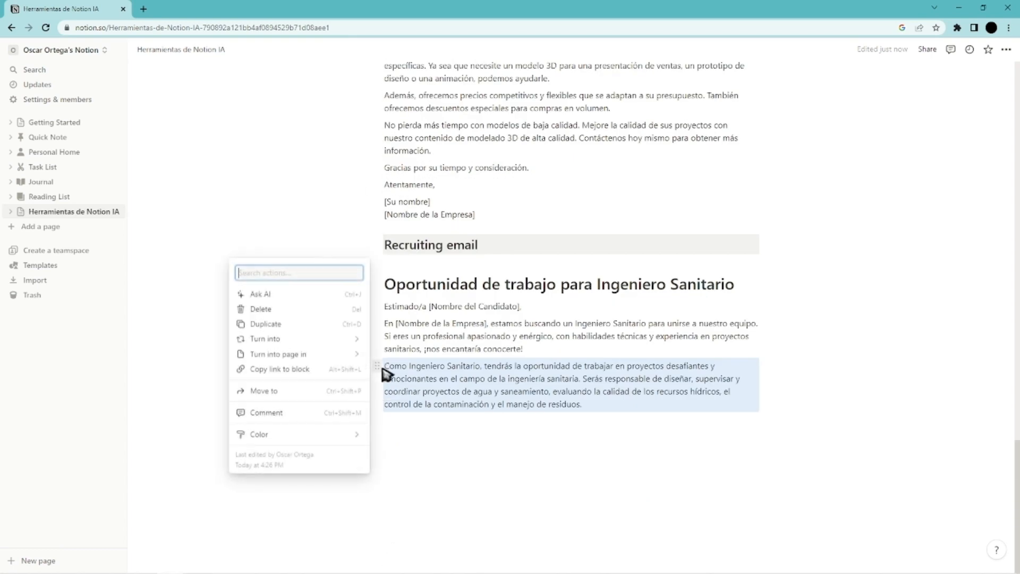
click(256, 296)
scroll(416, 457, down, 3)
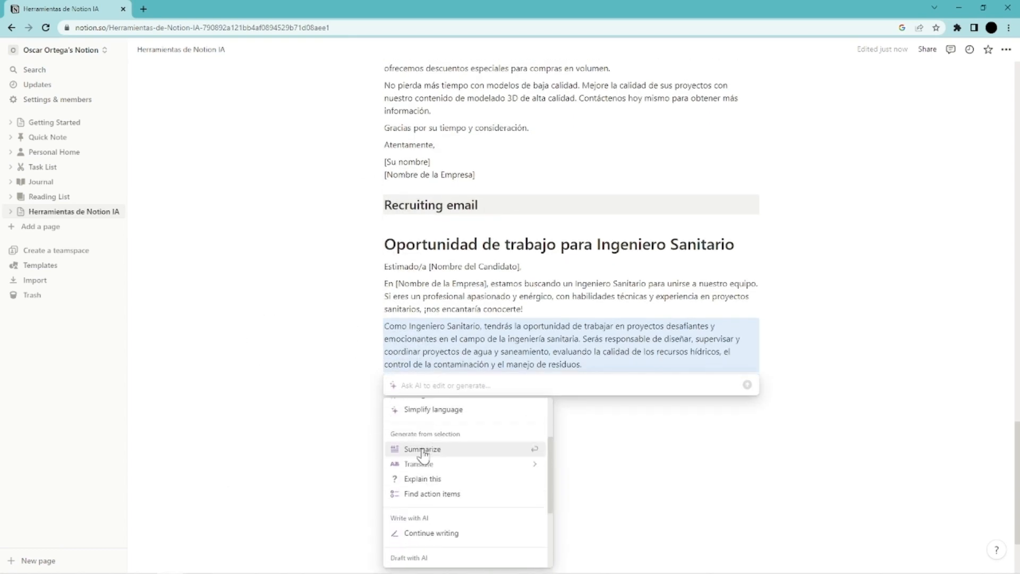
click(425, 452)
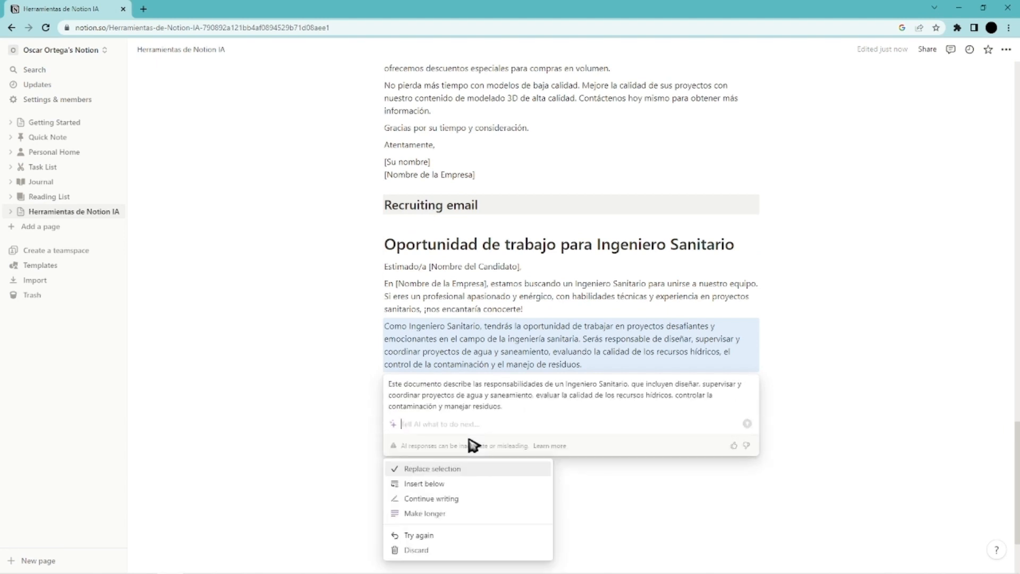
key(Down)
key(Return)
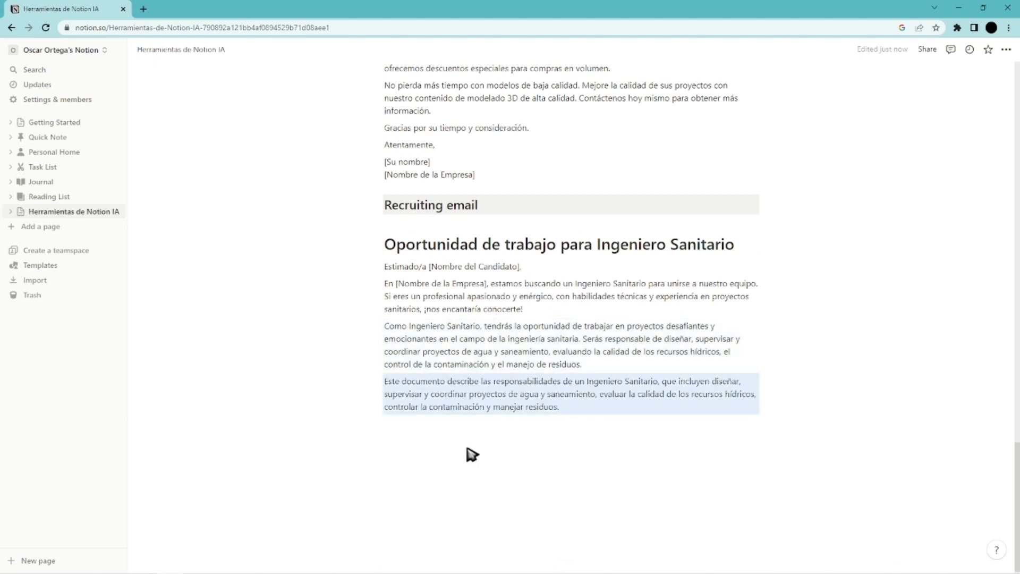
click(423, 427)
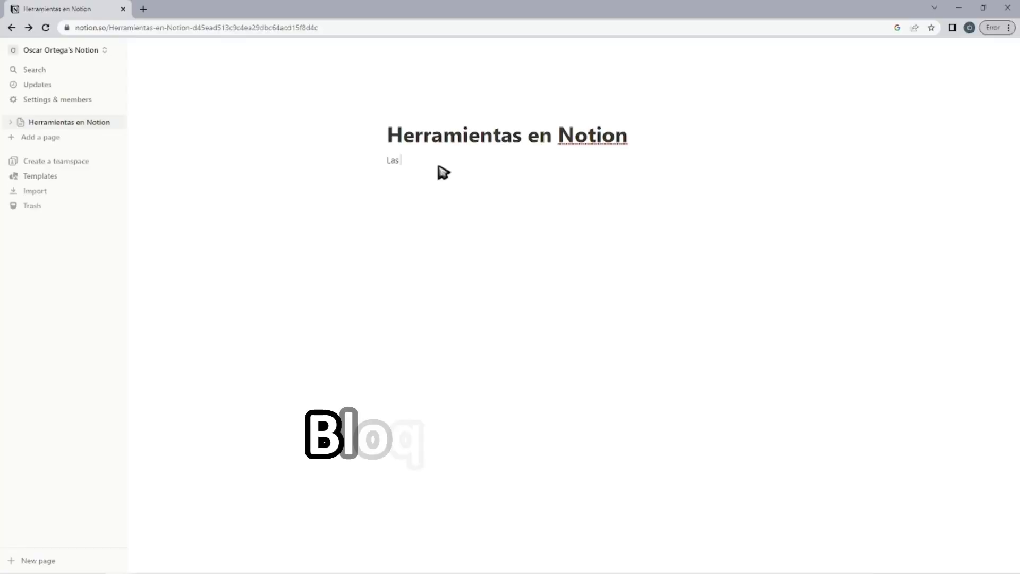
Write the line "Las herramientas de Notion ..." under the title of the Herramientas en Notion page.
text(herramientas de Notion ...)
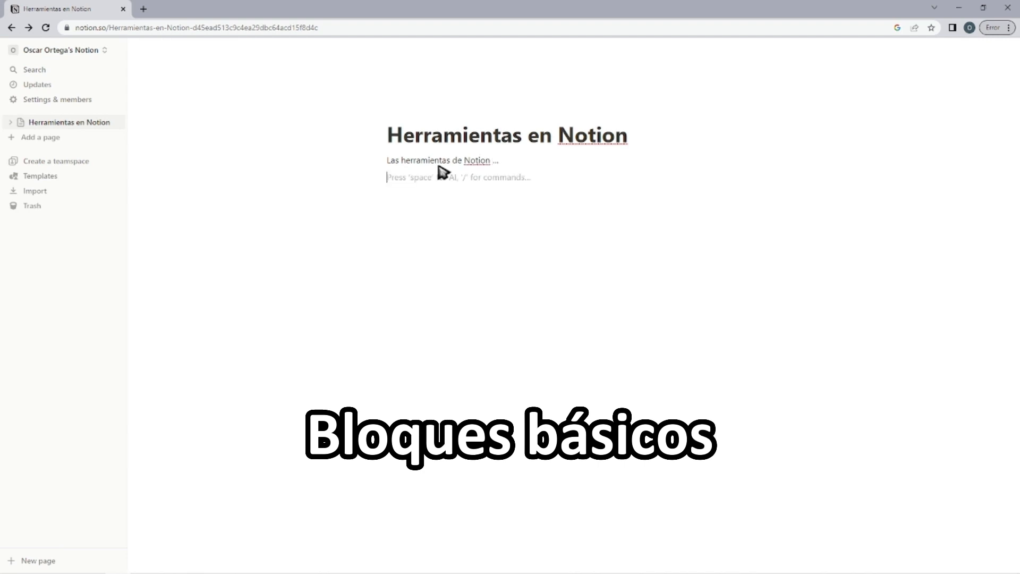
mouse_move(382, 159)
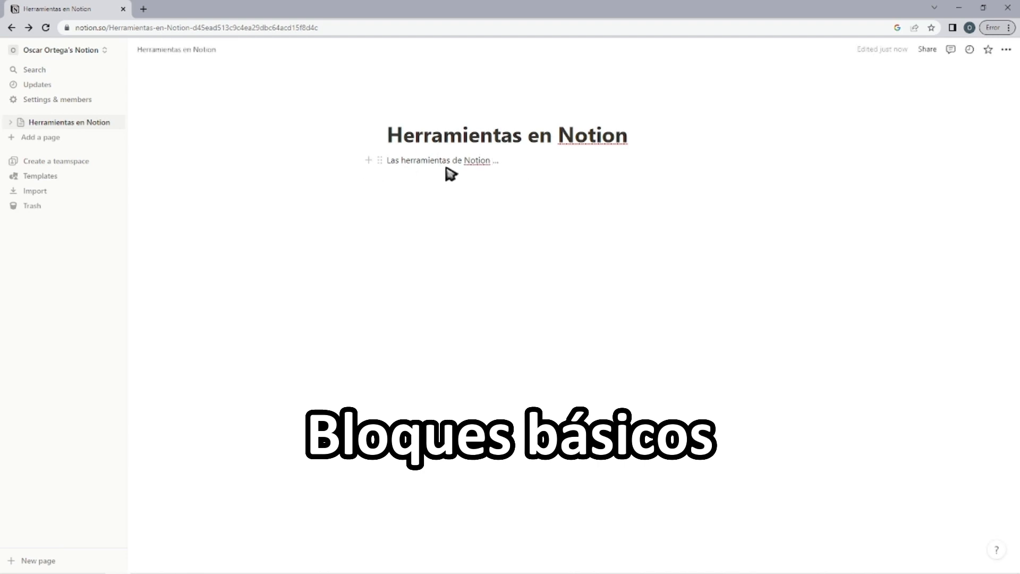
Add a subpage titled "Herramientas avanzadas" below the "Las herramientas de Notion ..." line and return to the parent page.
key(Escape)
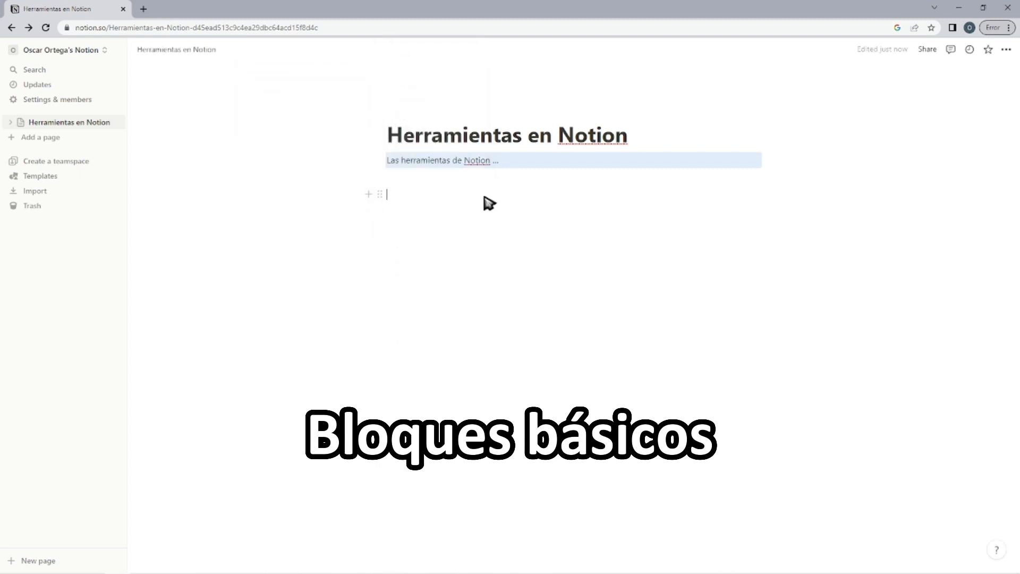
click(444, 177)
text(/)
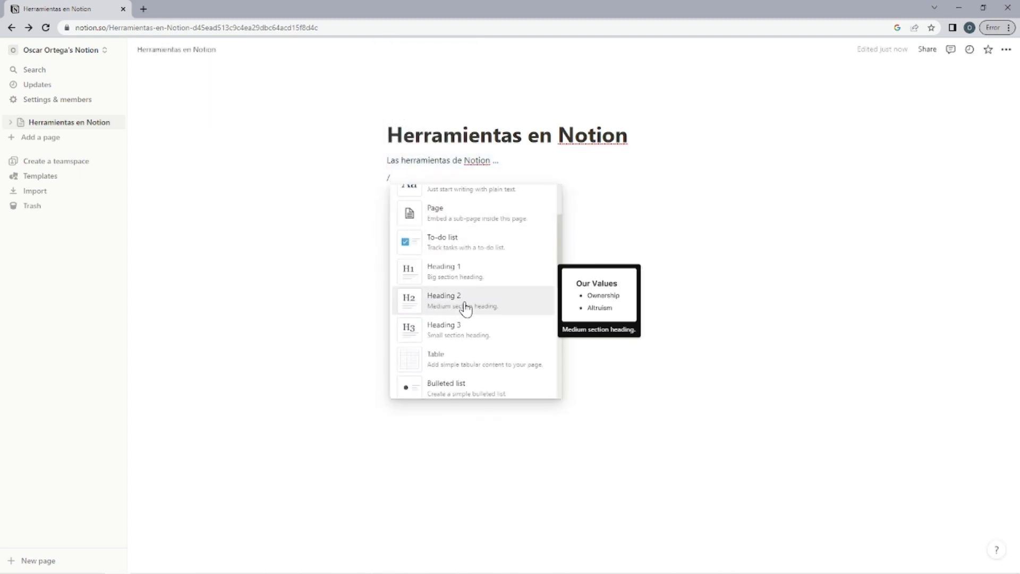
click(452, 303)
text(H)
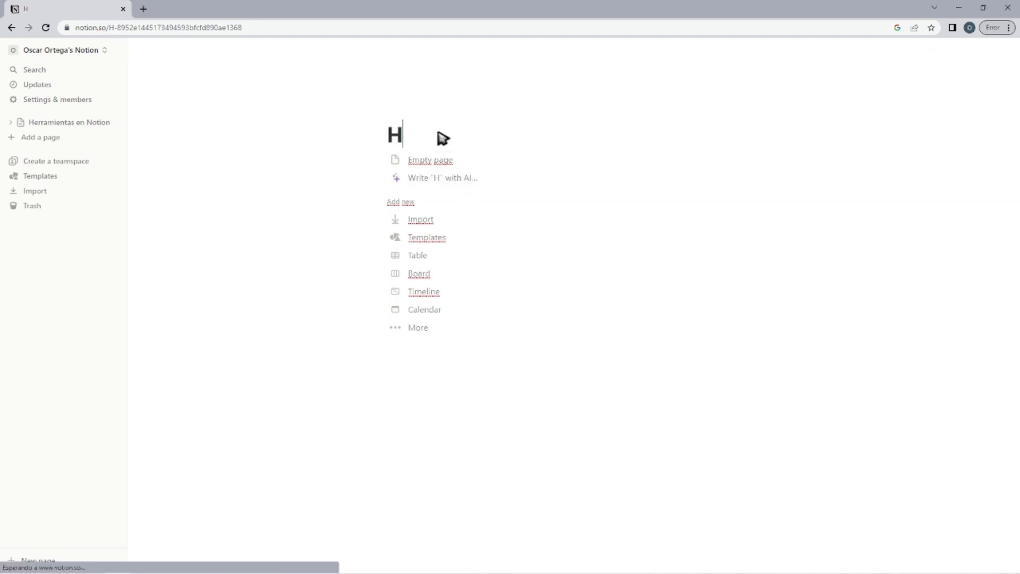
text(erramientas avanzandas)
key(Return)
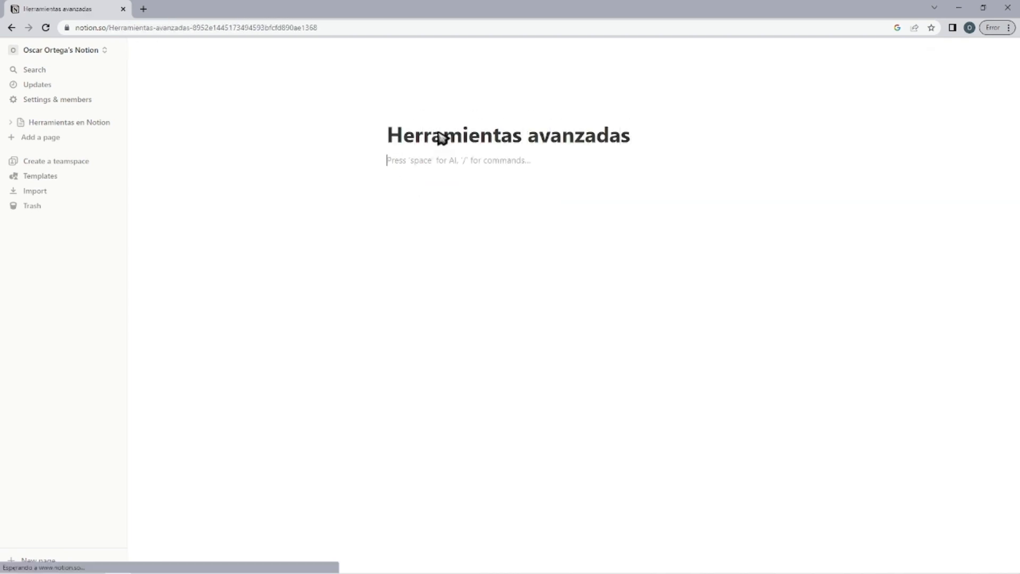
click(188, 52)
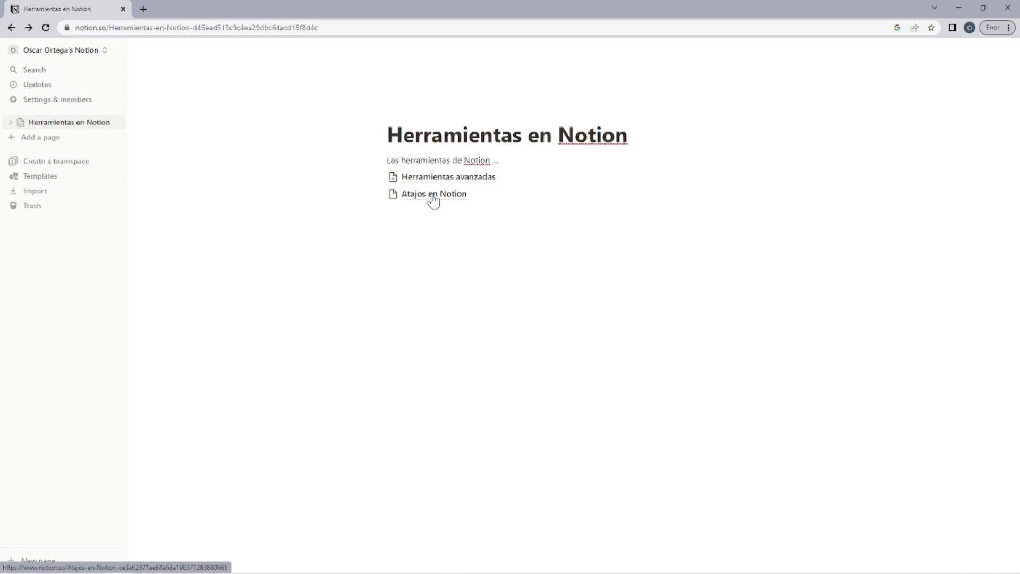
Open the Atajos en Notion subpage, start an empty line in its body, and return to the Herramientas en Notion page.
click(433, 196)
click(442, 161)
key(alt+Left)
Add the line "Compras en el supermercado" with a to-do list under it: Detergente, Aceite, Arroz and Lentejas.
click(440, 223)
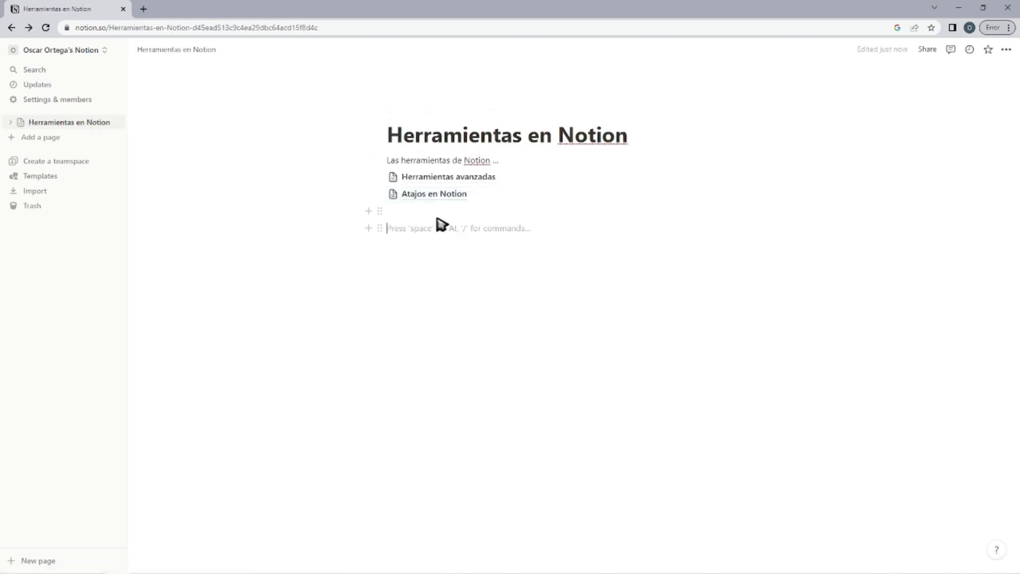
text(/)
click(466, 370)
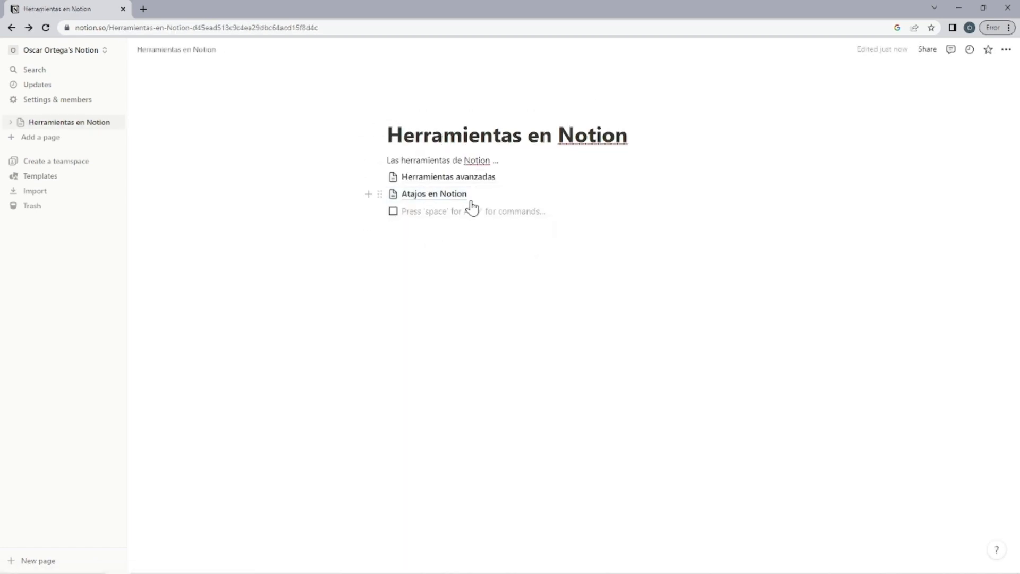
click(403, 230)
text(Compras en el supermercado)
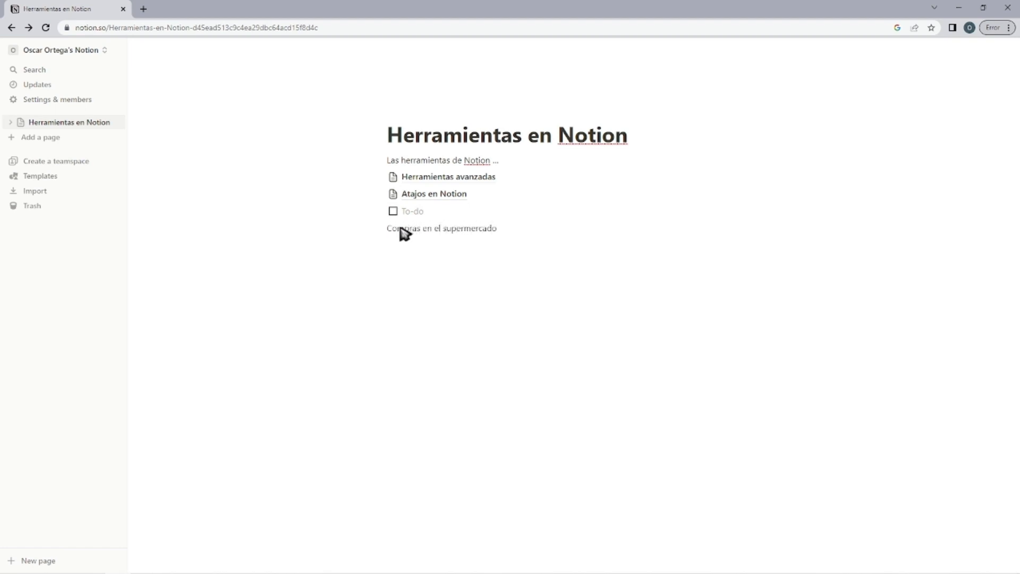
drag(380, 211, 426, 227)
click(426, 227)
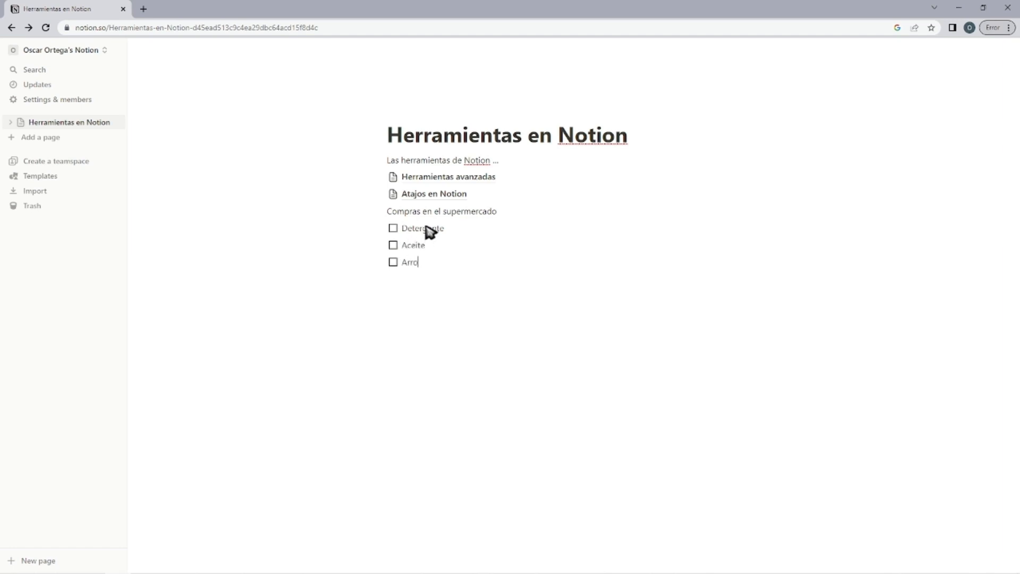
Add a Heading 1 block reading "Arquitectura" below the to-do list.
text(/)
scroll(426, 372, down, 2)
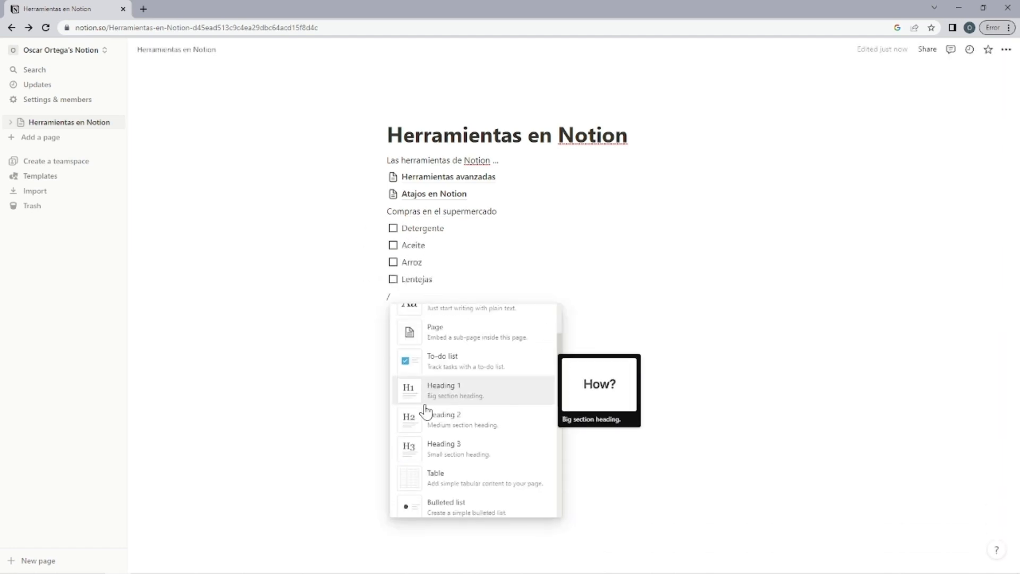
click(426, 407)
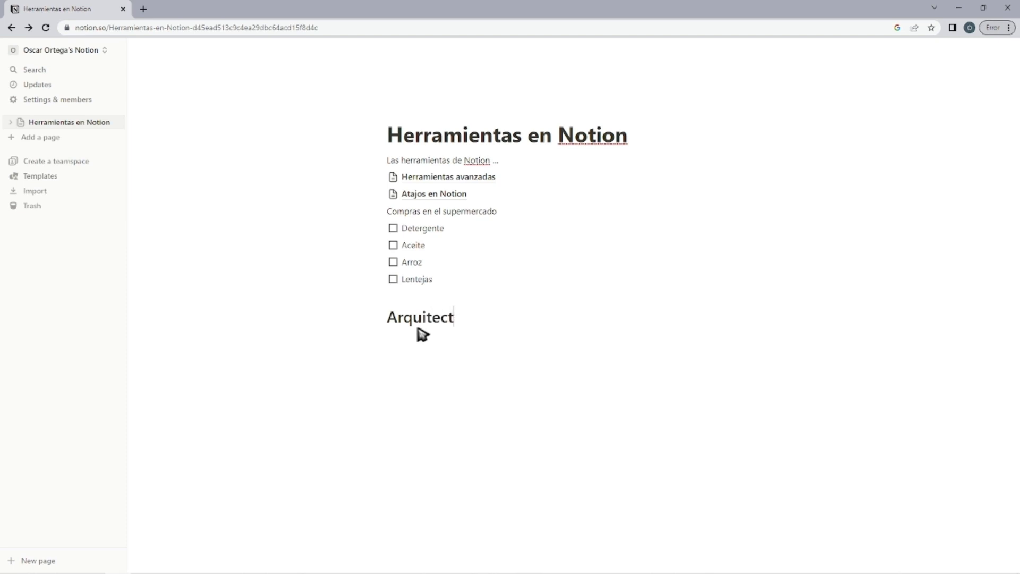
Add a Heading 2 block reading "Arquitectura Griega" under the Arquitectura heading.
text(/)
scroll(432, 421, down, 2)
click(444, 462)
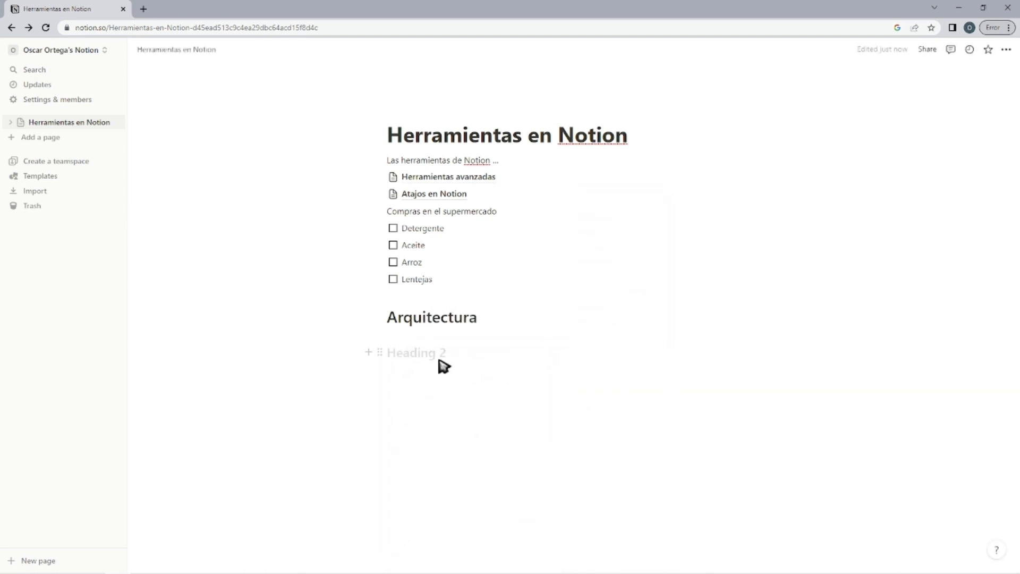
text(Arquitectura Grieg)
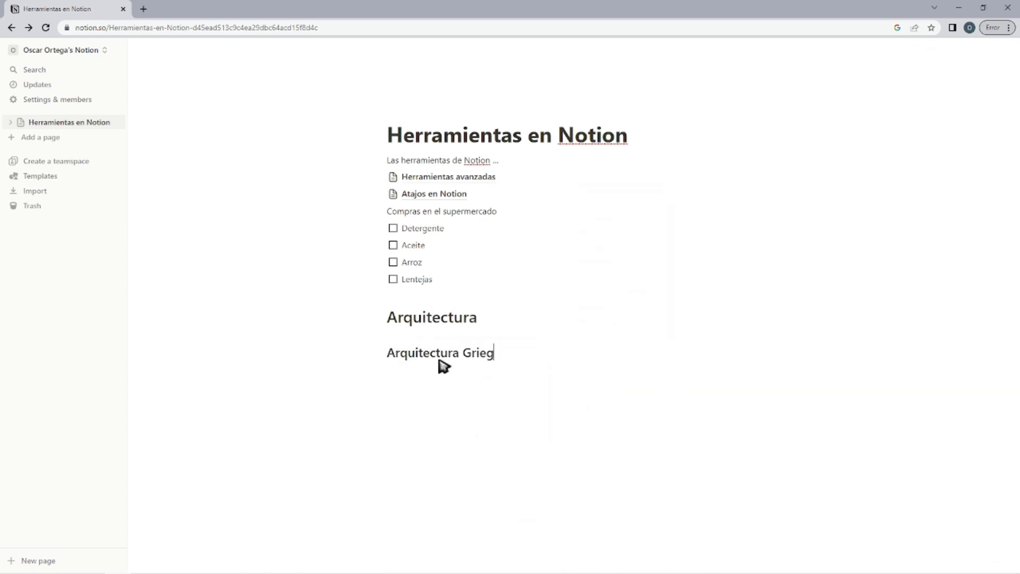
text(a)
key(Return)
Add a Heading 3 block reading "Columnas griegas" under Arquitectura Griega.
text(/)
scroll(425, 275, down, 2)
click(426, 284)
text(C)
key(Return)
Insert a simple table under the Columnas griegas heading and extend it to four columns.
text(/)
scroll(492, 322, down, 2)
click(429, 265)
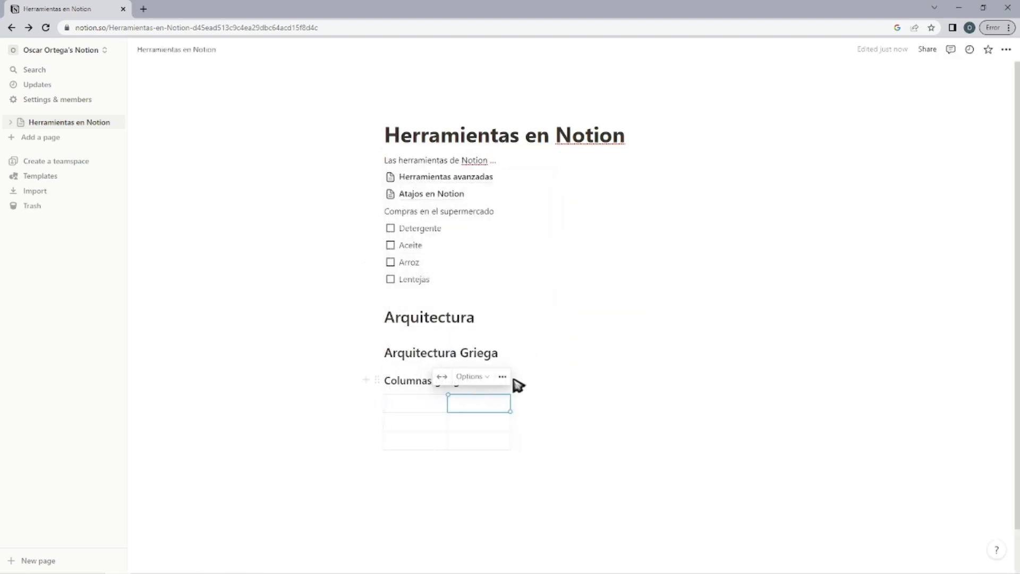
click(502, 376)
drag(512, 423, 702, 408)
click(479, 395)
click(514, 505)
Fill the table's first column with Columnas, Dorico, Corintio and Jonico, adding a fourth row for the last entry.
click(422, 404)
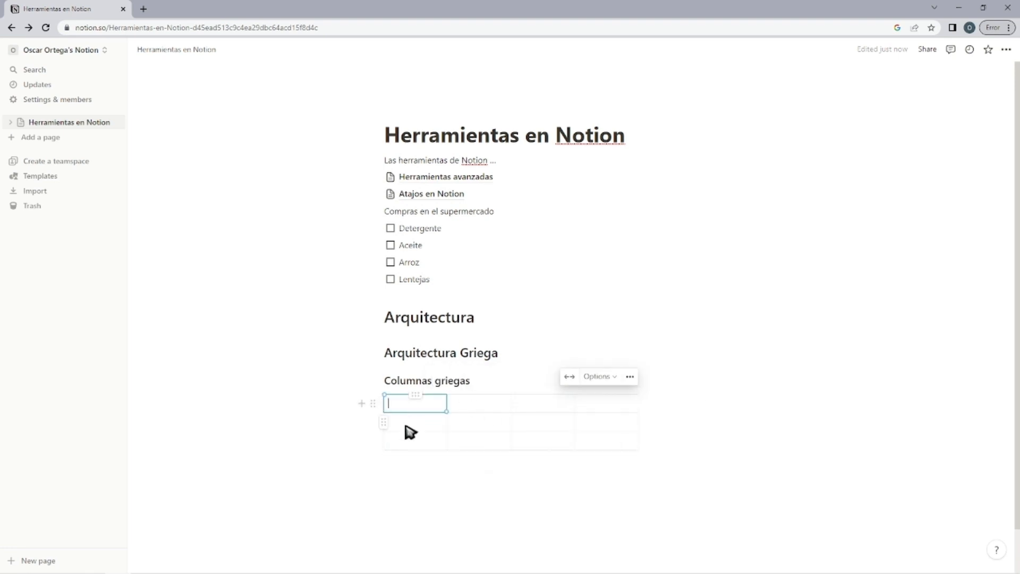
text(Columnas)
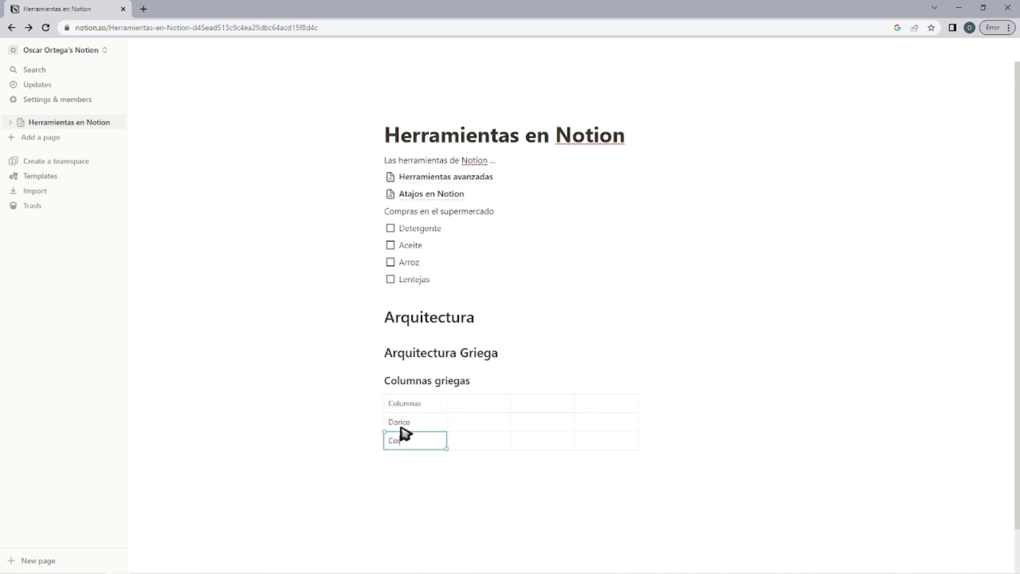
click(445, 468)
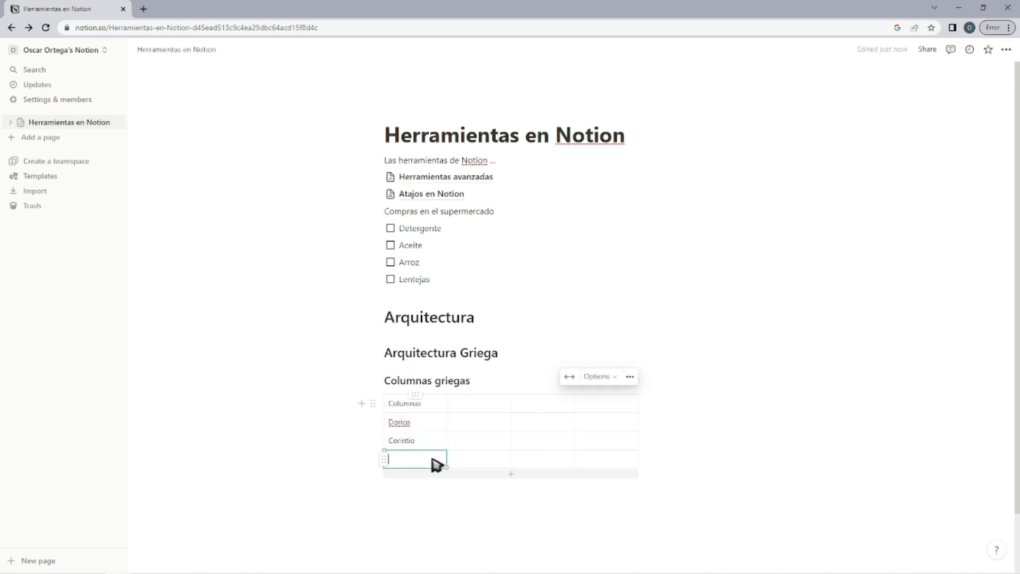
text(Jonico)
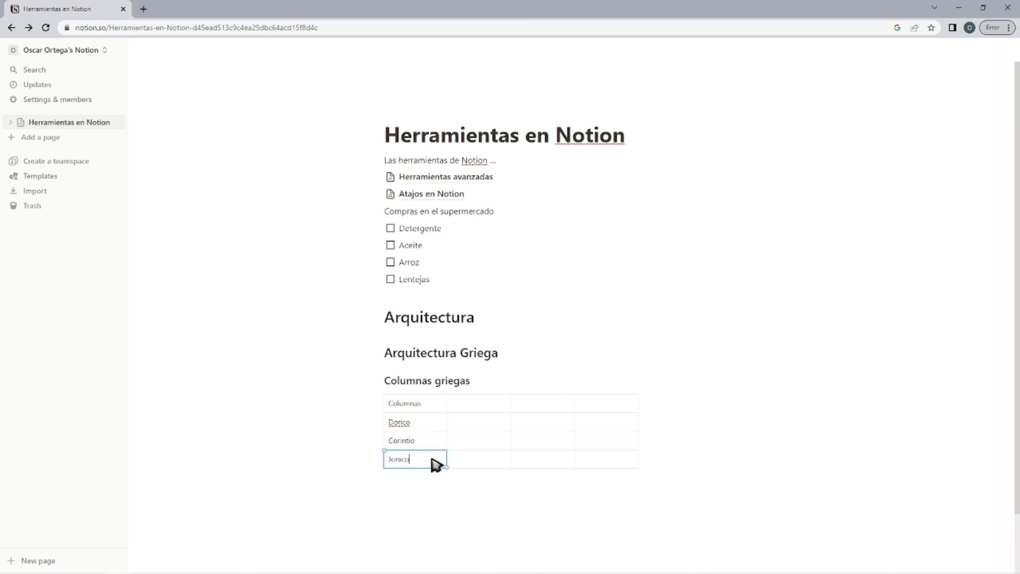
Write "Cosas que debes saber de las columnas griegas" below the table and add the bulleted item "Fueron inspirados en las columnas egipcias".
click(423, 497)
text(Cosas que debes saber de las columnas griegas)
key(Return)
text(/)
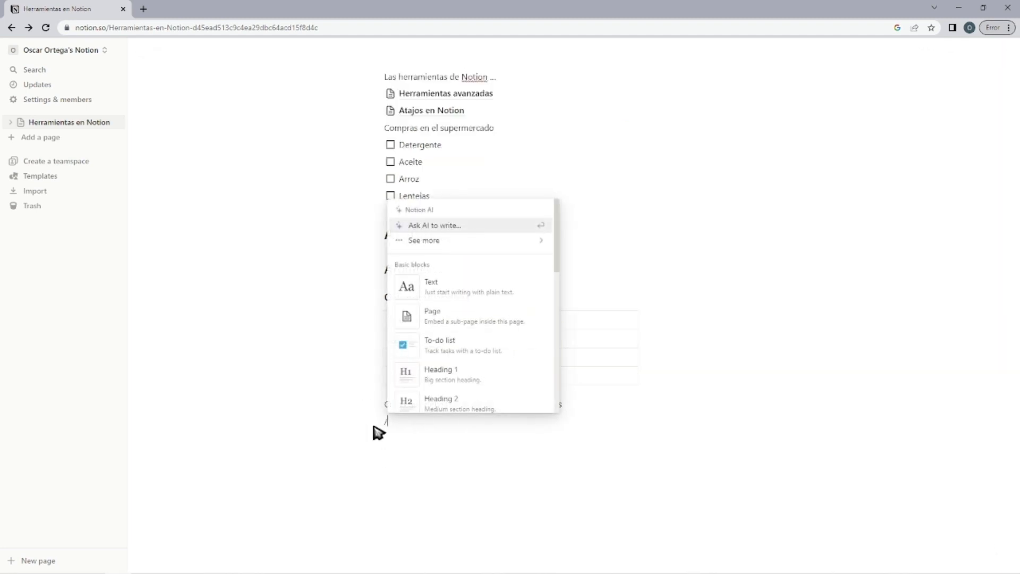
scroll(451, 346, down, 4)
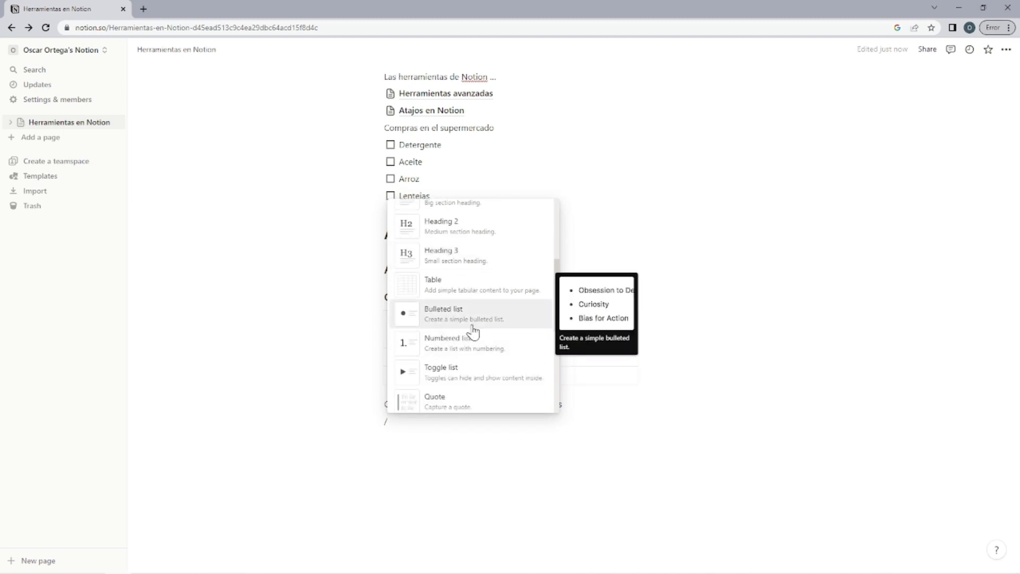
click(471, 320)
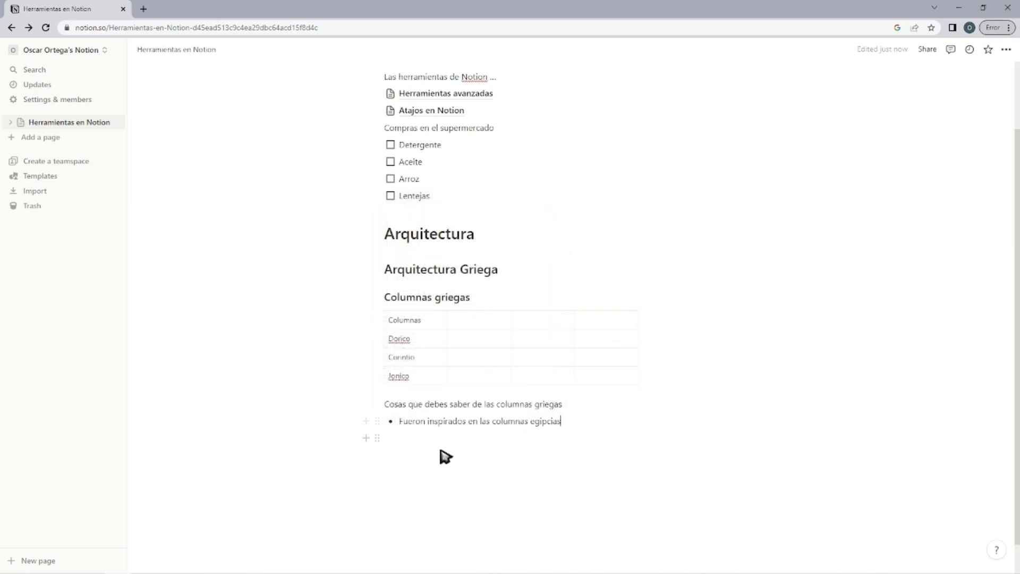
Write "2 cosas que no sabias de lo romanos" and add a numbered list with "Copiaban de los griegos" and "Jupiter era Poseidon".
click(437, 453)
key(Return)
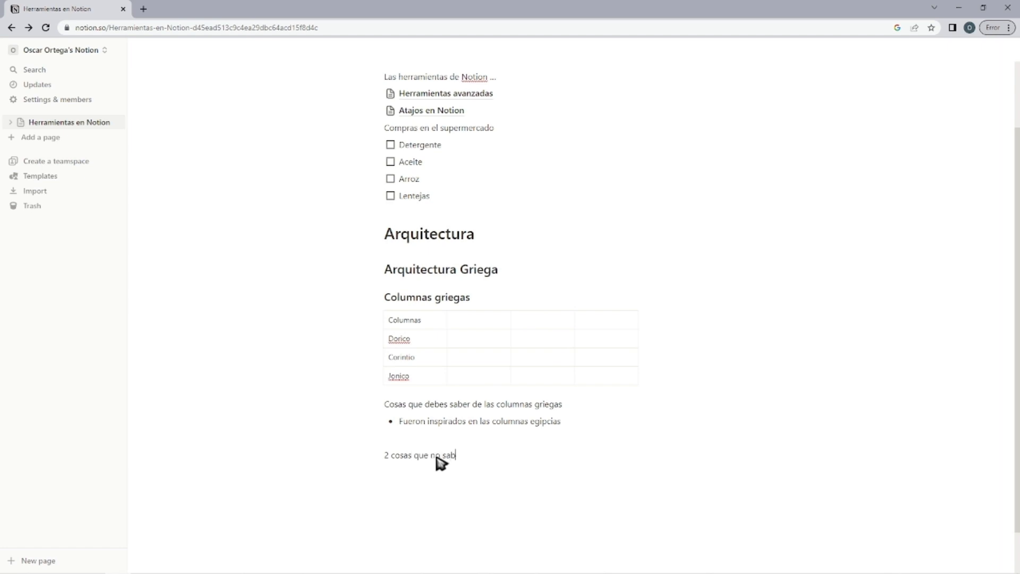
text(omanos)
key(Return)
text(/)
scroll(435, 458, down, 2)
click(437, 458)
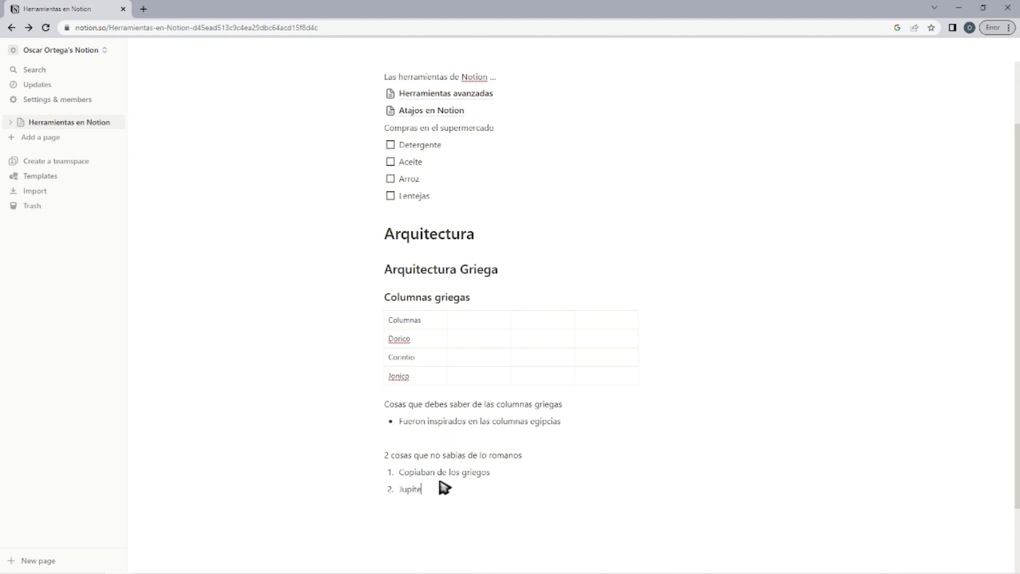
Add a toggle list named "Ocultar" below the numbered list, containing nested toggles A, B, C and D.
scroll(478, 425, down, 3)
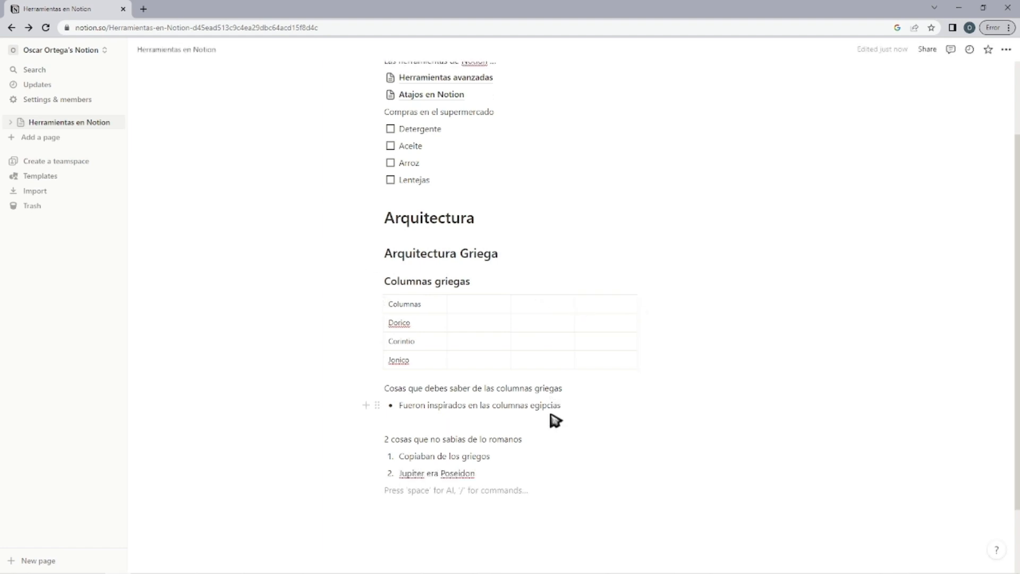
key(BackSpace)
text(/)
scroll(439, 307, down, 3)
scroll(436, 255, down, 2)
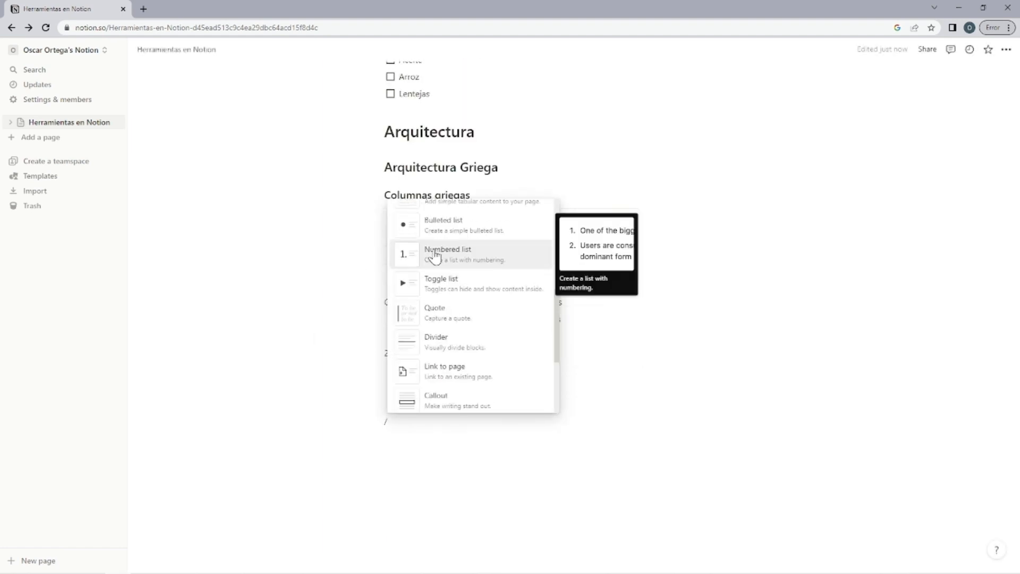
click(451, 287)
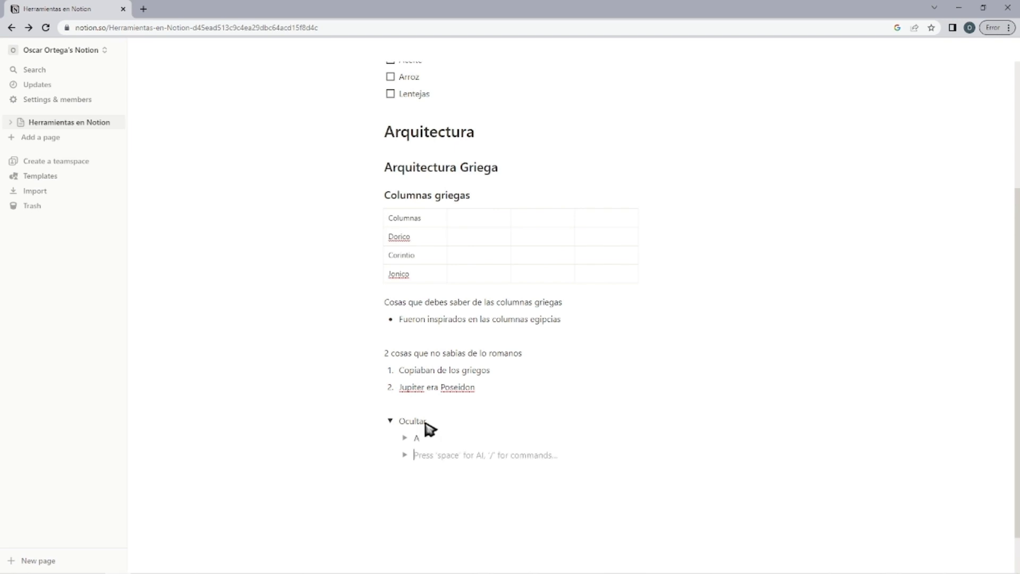
click(413, 509)
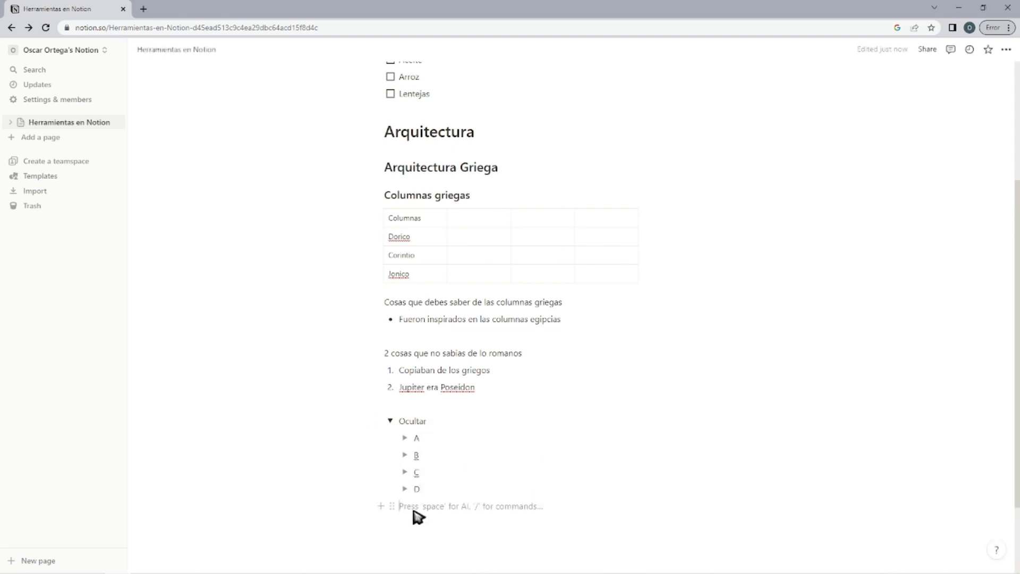
Move the Columnas table into the Ocultar toggle and collapse the toggle.
scroll(413, 509, down, 2)
click(391, 319)
click(391, 404)
scroll(423, 416, down, 2)
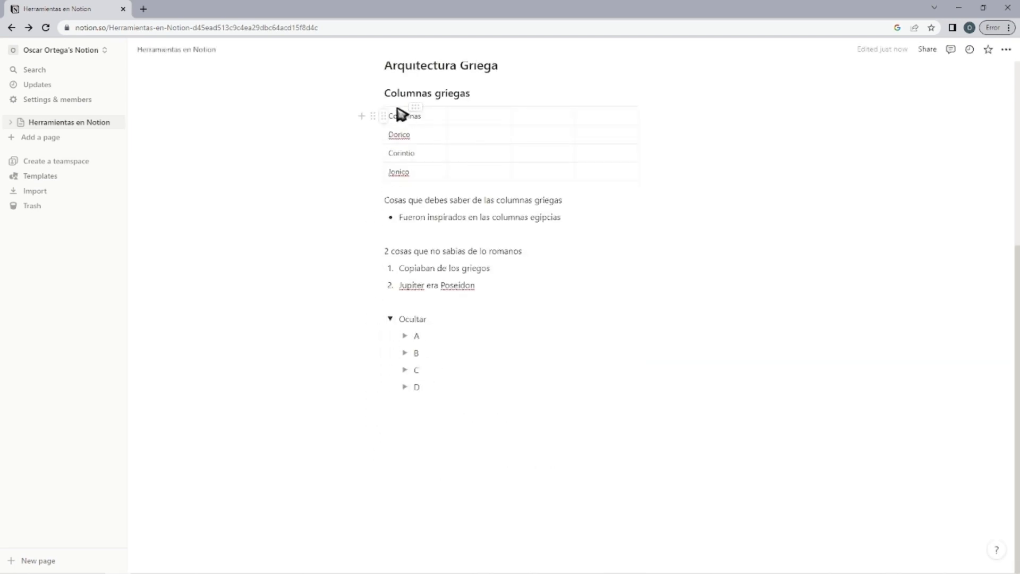
drag(373, 116, 425, 429)
click(472, 445)
click(391, 229)
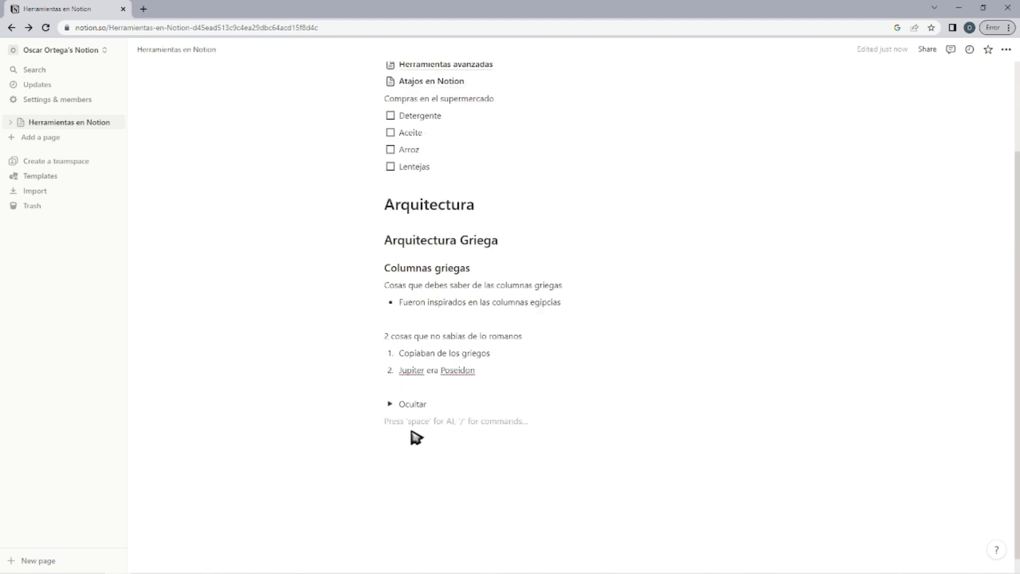
Add a quote block below the Ocultar toggle with the bold text "***INSERTE FRASE AQUI***".
text(/)
scroll(395, 313, down, 5)
click(433, 312)
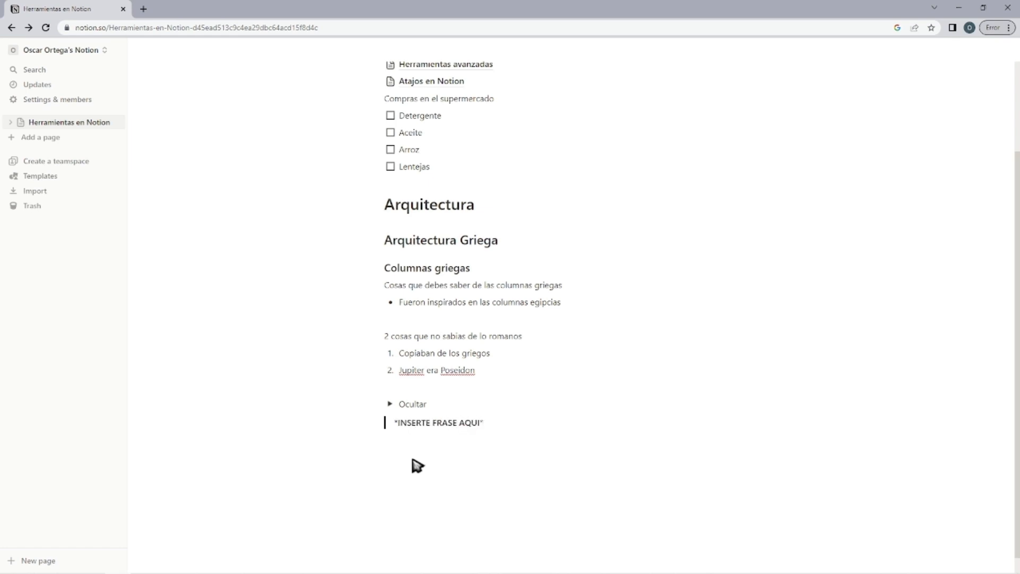
text(**)
click(474, 456)
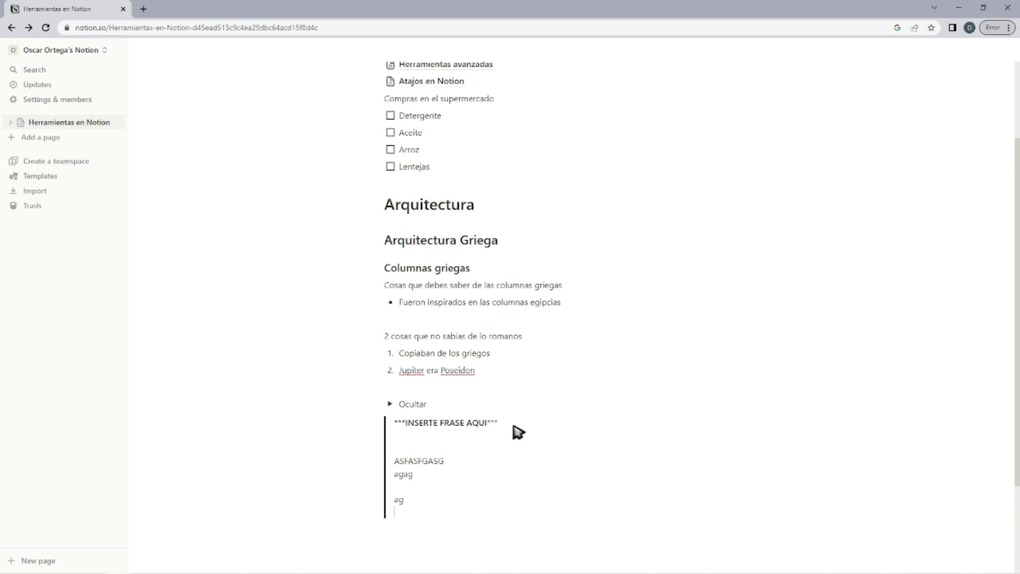
Extend the quote block with the filler lines "ASFASFGASG", "agag", "ag" and "agag", separated by blank lines.
scroll(518, 432, down, 4)
click(576, 133)
key(shift+Return)
text(agag)
key(shift+Return)
key(shift+Return)
text(ag)
key(shift+Return)
key(ctrl+z)
key(ctrl+z)
key(ctrl+z)
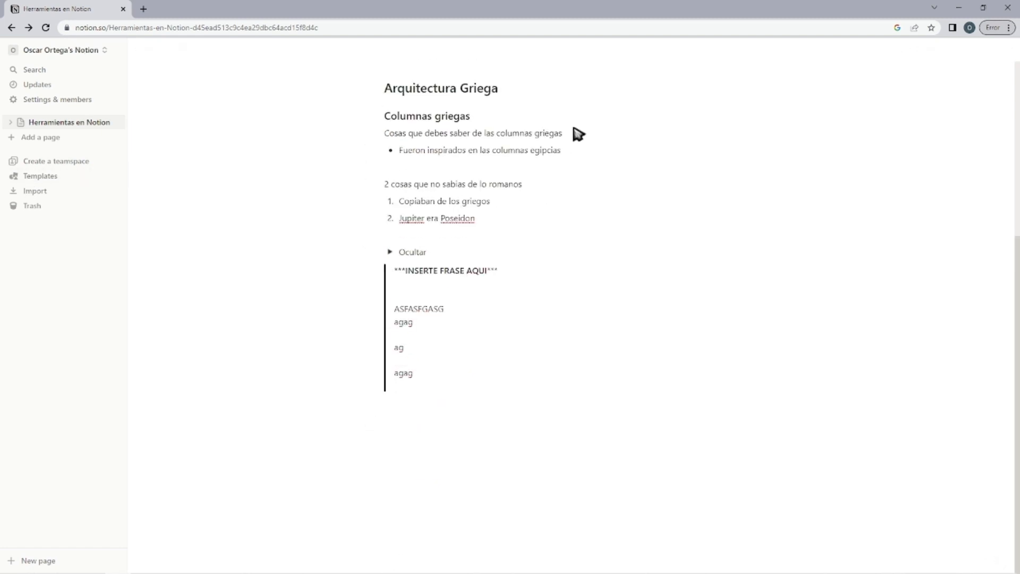
Insert a divider below the quote block and move it directly under the Herramientas en Notion title.
text(/)
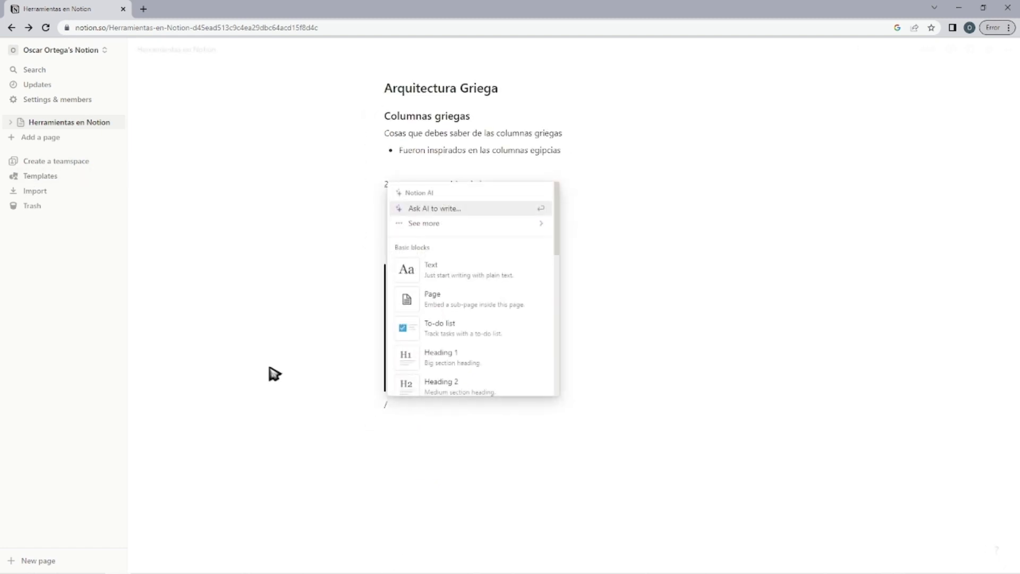
scroll(420, 303, down, 3)
scroll(421, 302, down, 3)
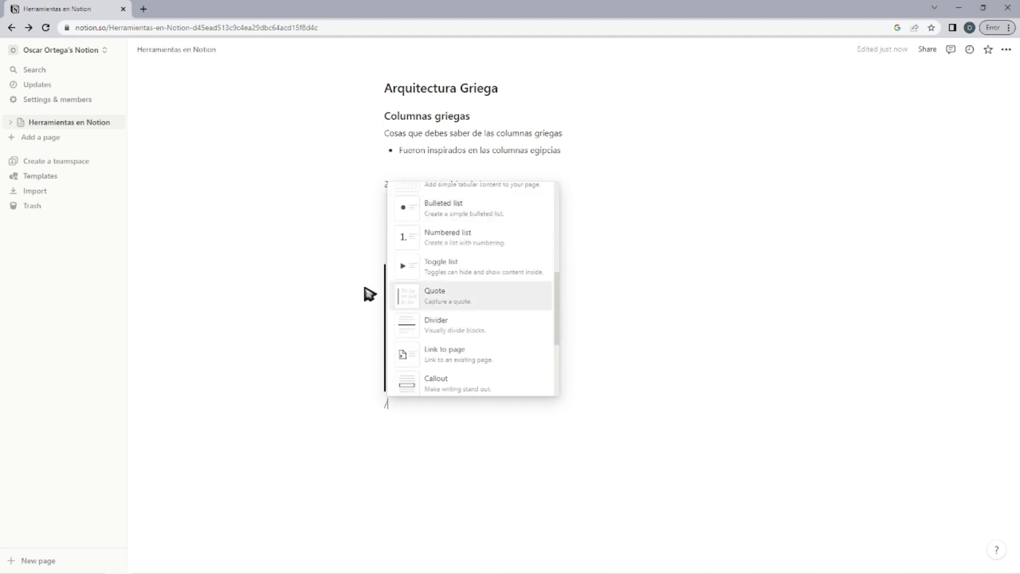
click(460, 334)
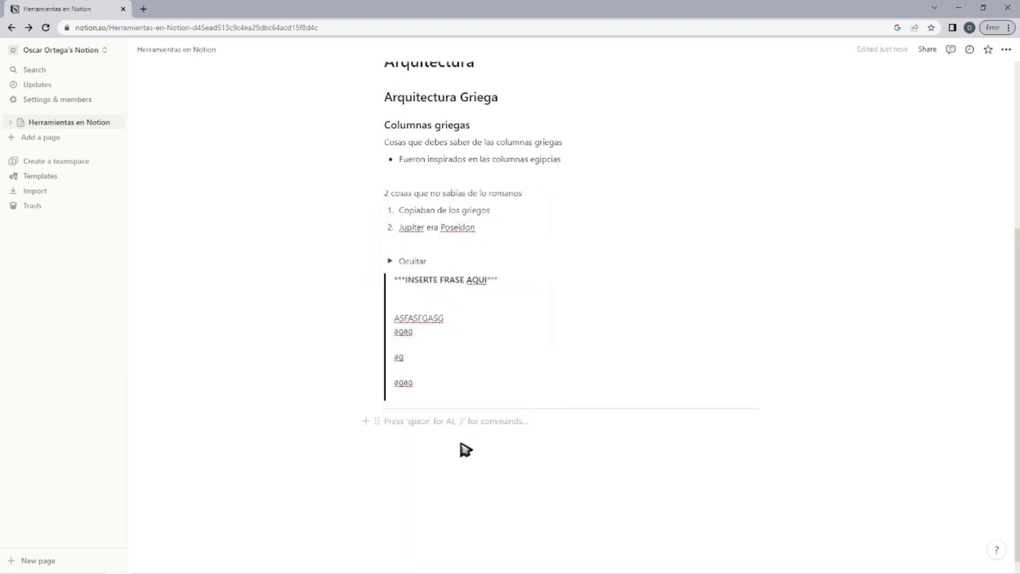
drag(372, 403, 399, 153)
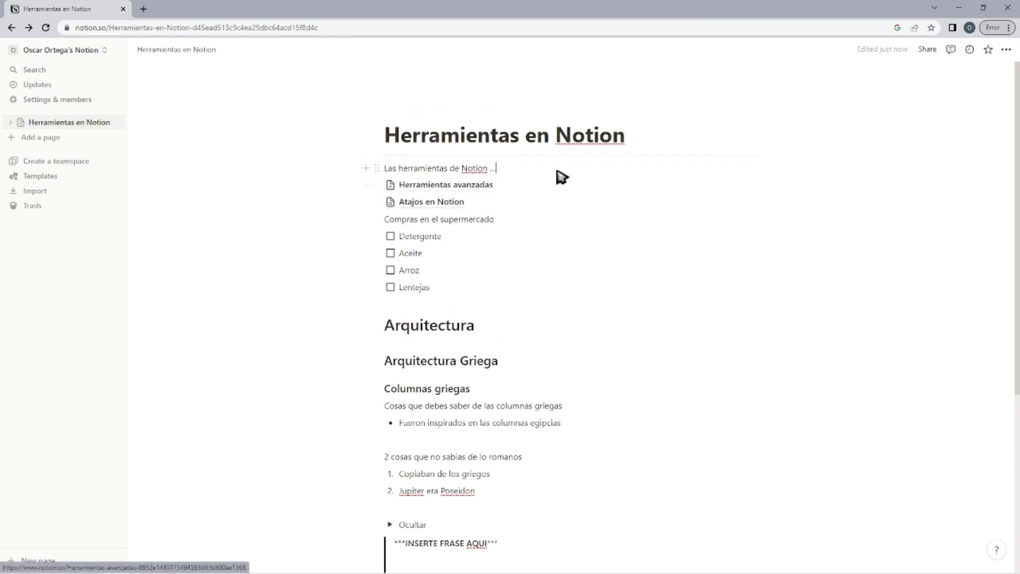
Create a new workspace page titled "Notion avanzado" and start it as an empty page.
scroll(562, 177, down, 3)
click(50, 137)
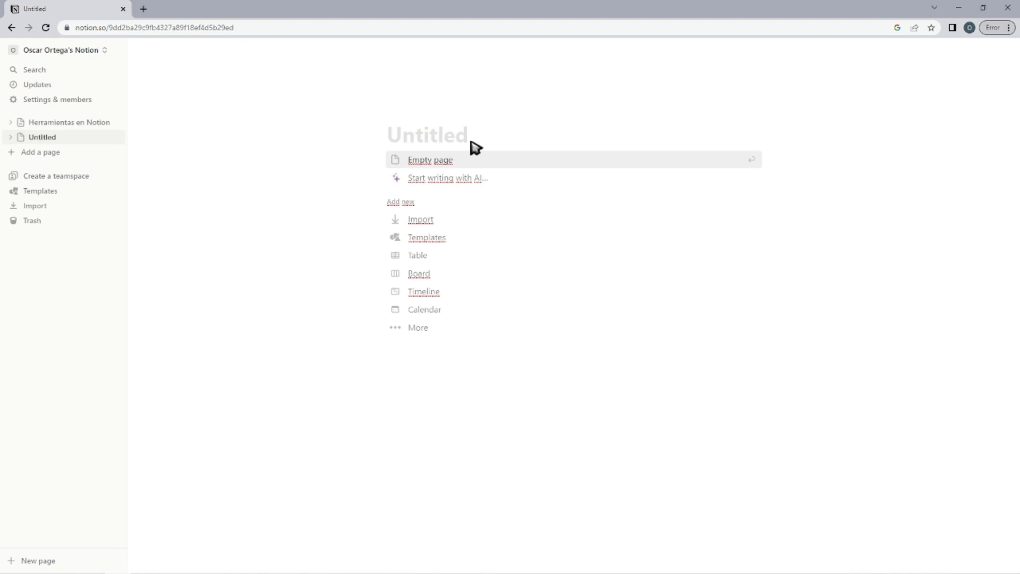
text(Notion avanzado)
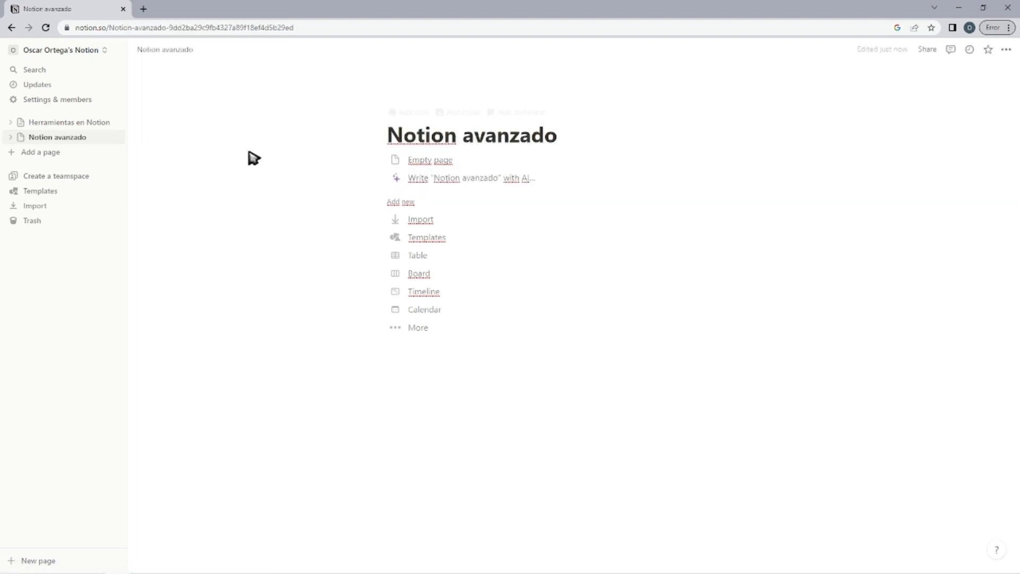
click(462, 159)
On the Herramientas en Notion page, add a page link to Notion avanzado below the existing page link.
click(69, 122)
scroll(497, 514, down, 5)
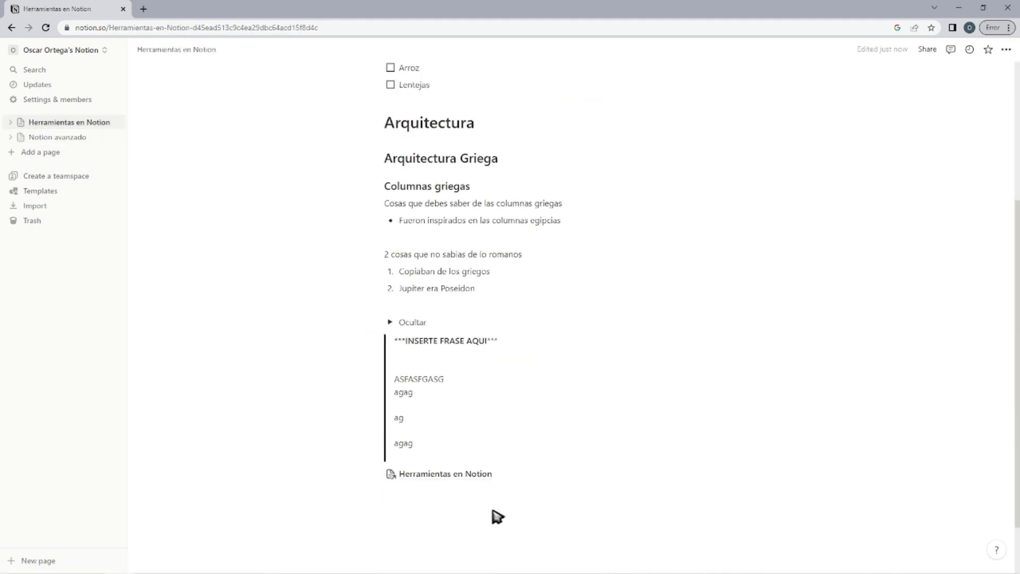
click(477, 433)
text(/)
scroll(451, 364, down, 5)
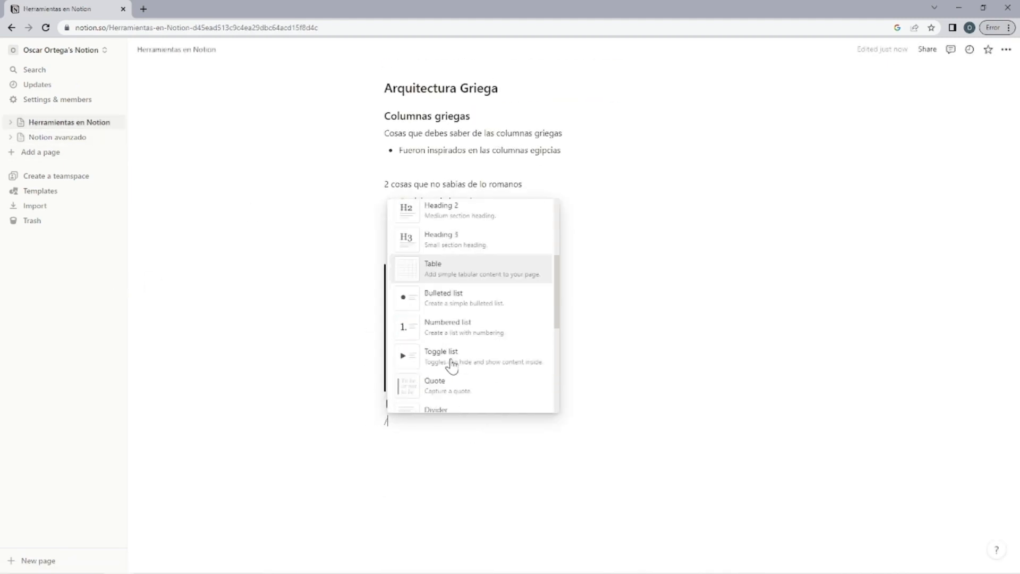
scroll(460, 329, up, 2)
scroll(460, 329, down, 2)
click(478, 293)
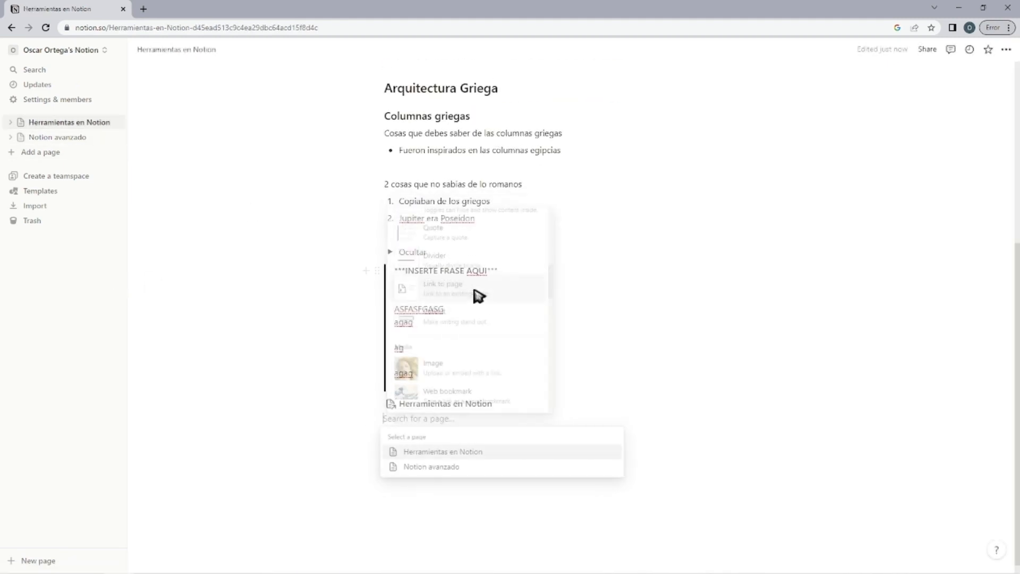
click(433, 471)
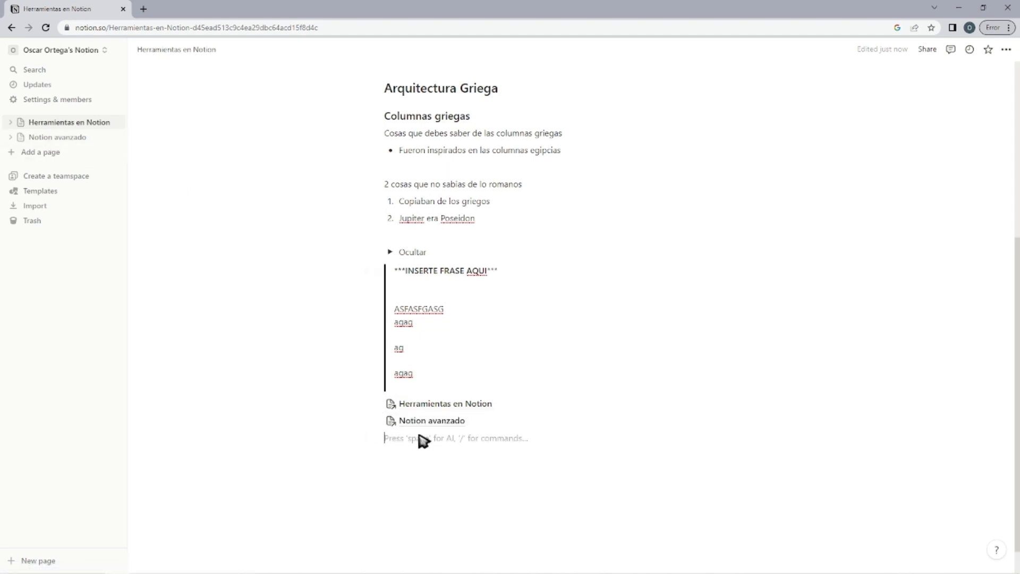
Insert a callout block below the Notion avanzado page link and begin its text with "Sa".
text(/)
scroll(510, 337, down, 5)
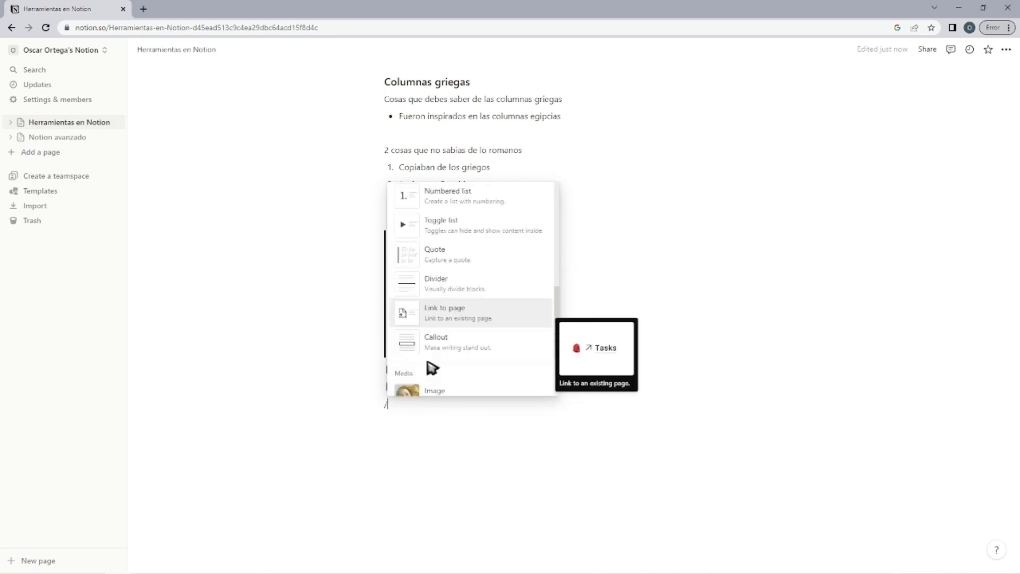
click(432, 366)
text(Sa)
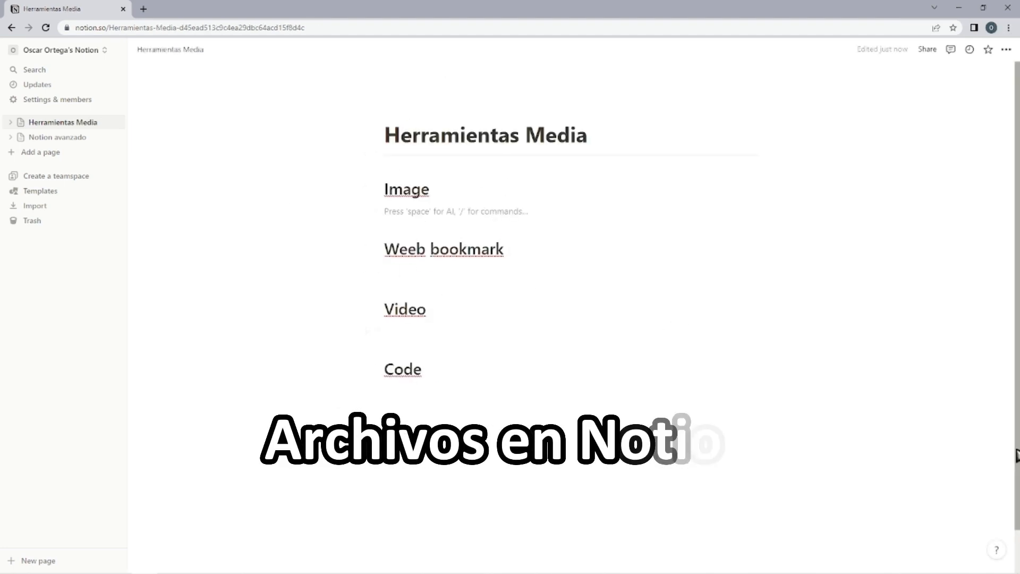
Insert an image block under the Image heading of Herramientas Media and upload the black play-button picture.
text(/)
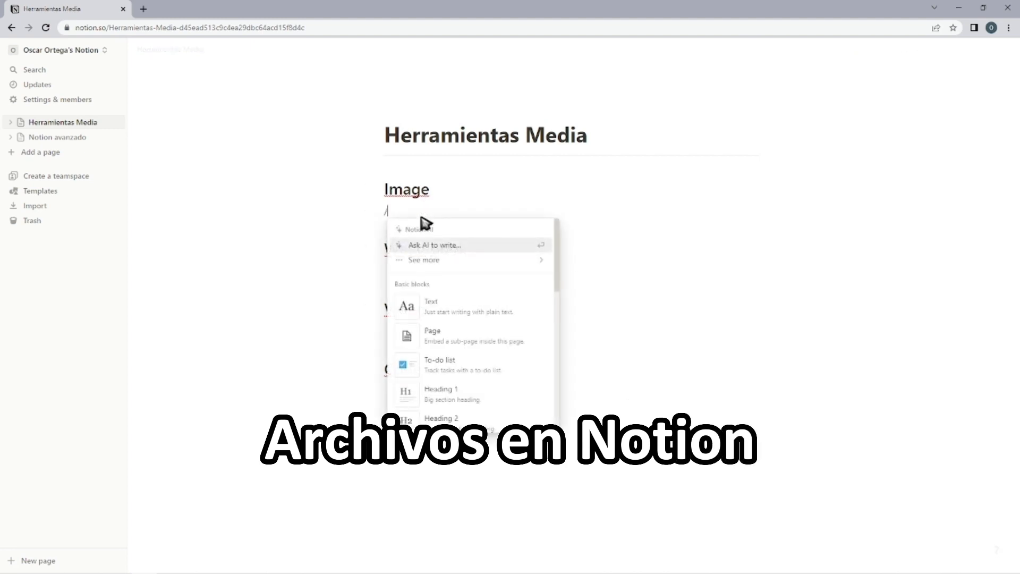
scroll(485, 278, down, 6)
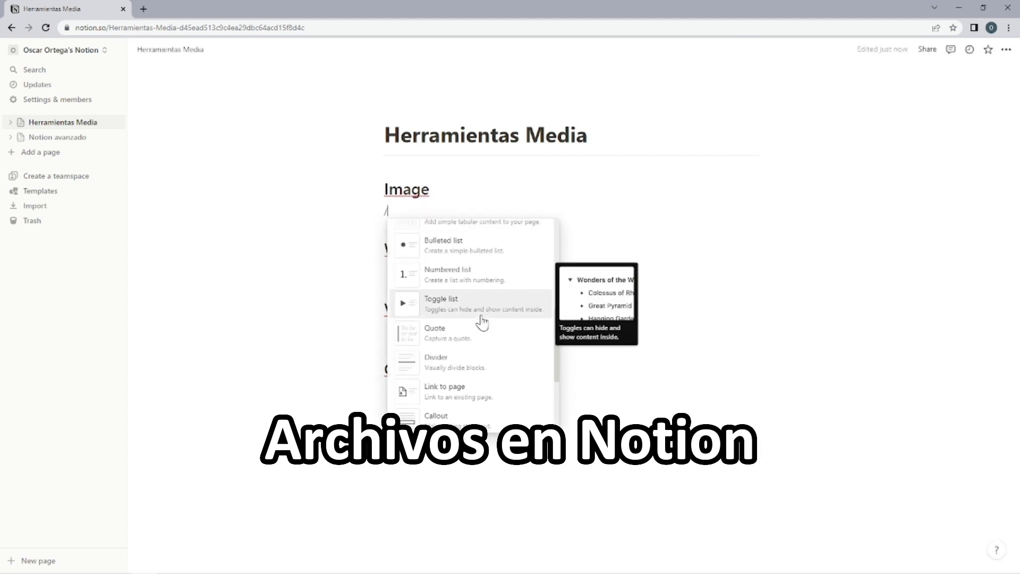
click(449, 382)
click(540, 283)
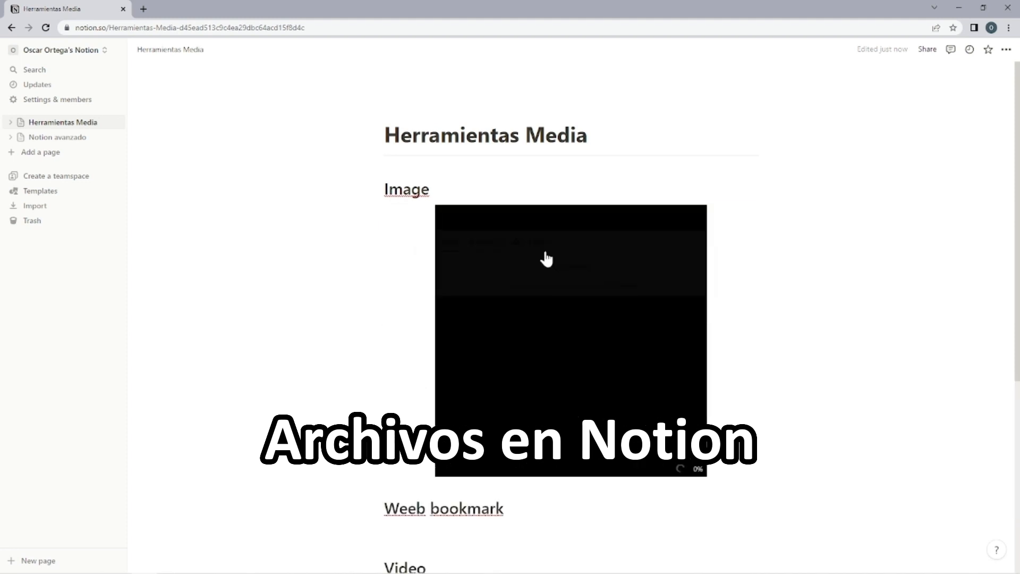
scroll(521, 337, down, 3)
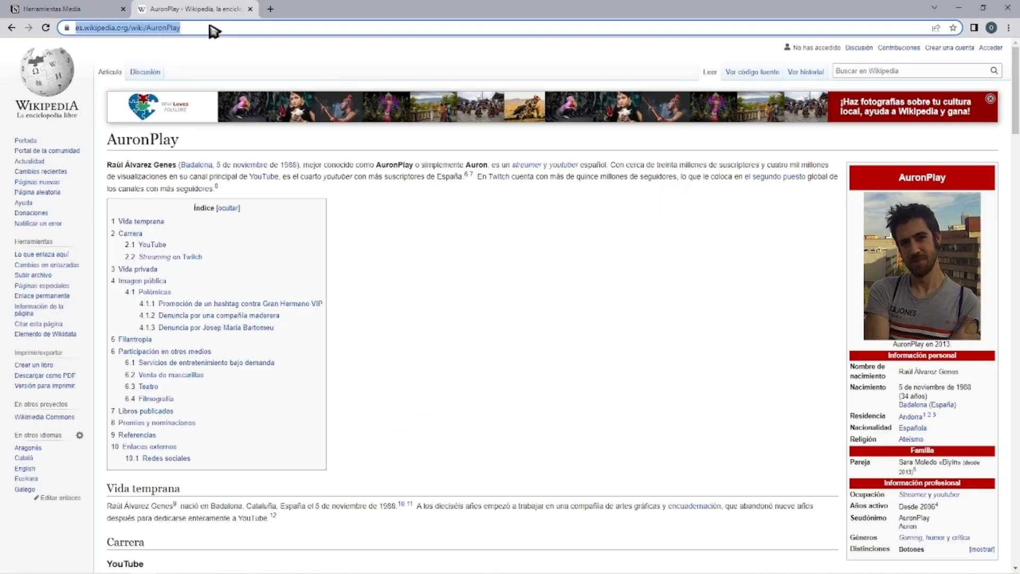
click(565, 308)
click(199, 27)
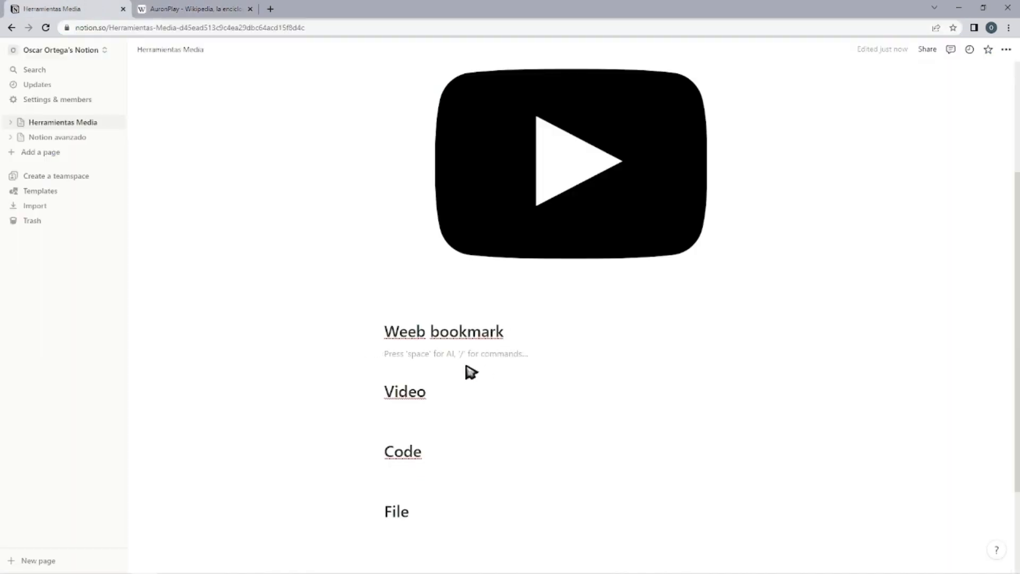
text(https://es.wikipedia.org/wiki/AuronPlay)
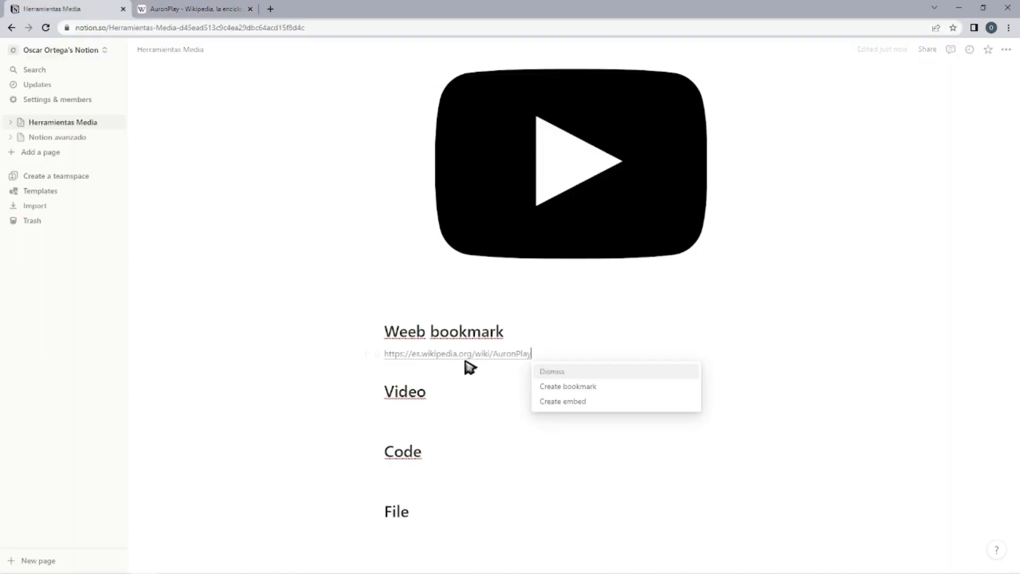
click(583, 395)
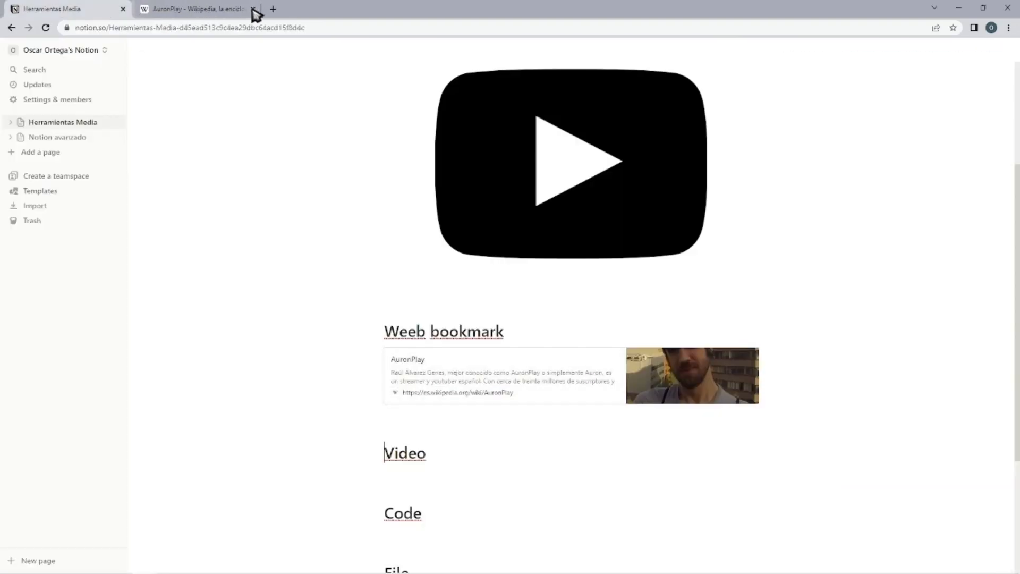
click(253, 9)
click(431, 422)
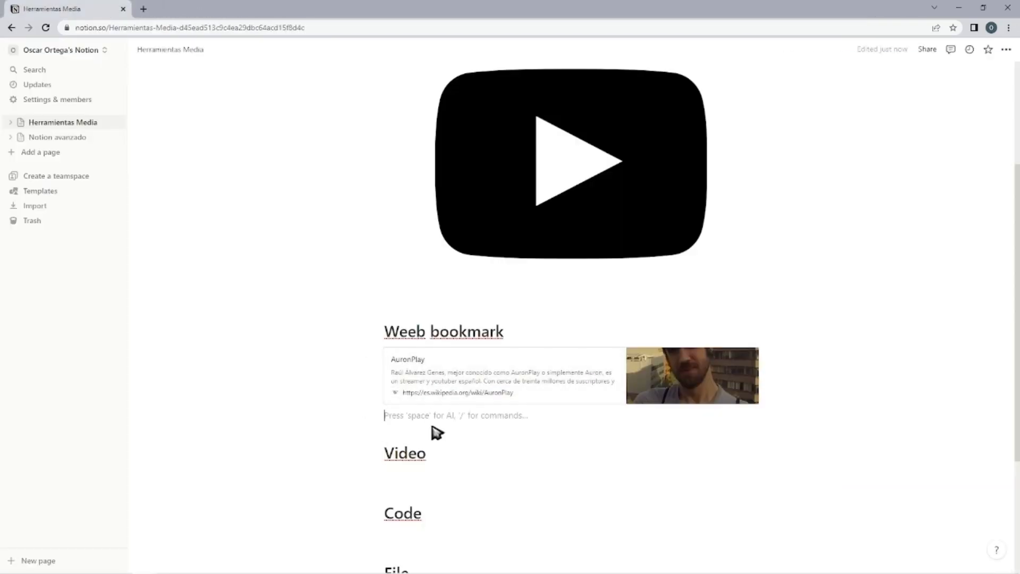
text(/)
scroll(449, 337, down, 5)
click(523, 346)
text(https://es.wikipedia.org/wiki/AuronPlay)
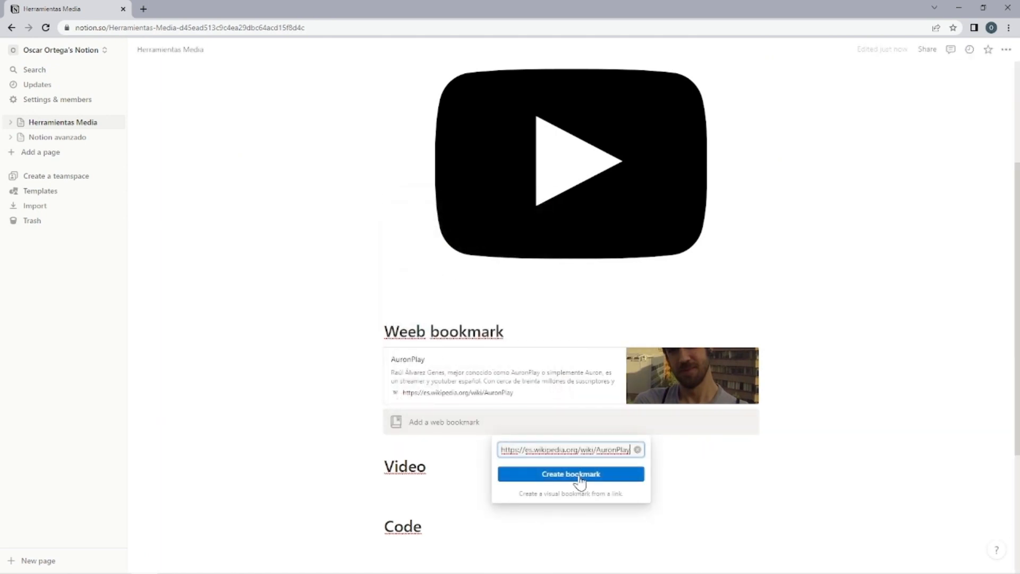
click(571, 474)
Insert a video block under the Video heading and upload the "The Dursleys Departing" MP4 file from the computer.
scroll(687, 449, down, 3)
click(428, 348)
text(//)
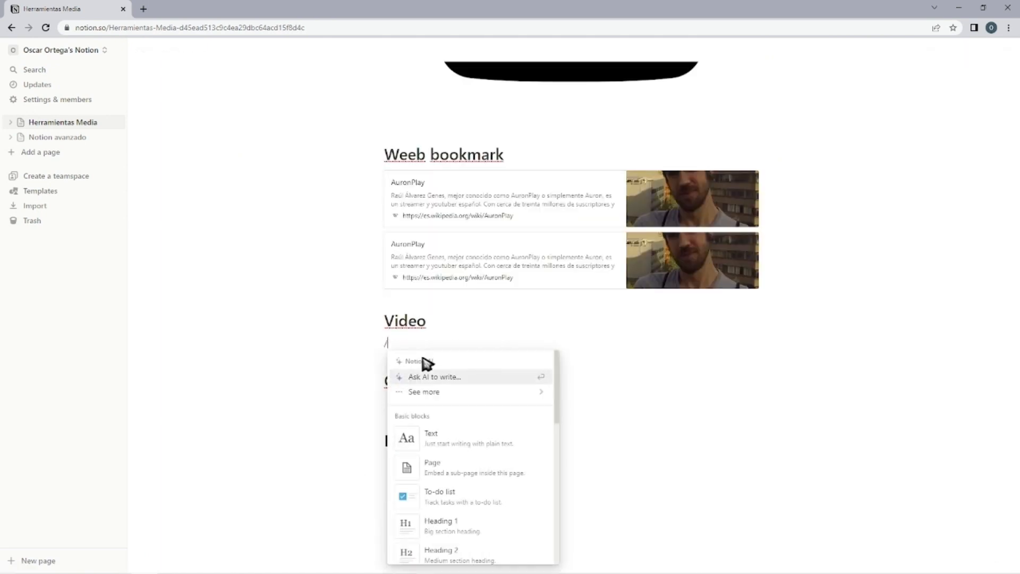
scroll(489, 468, down, 10)
click(490, 484)
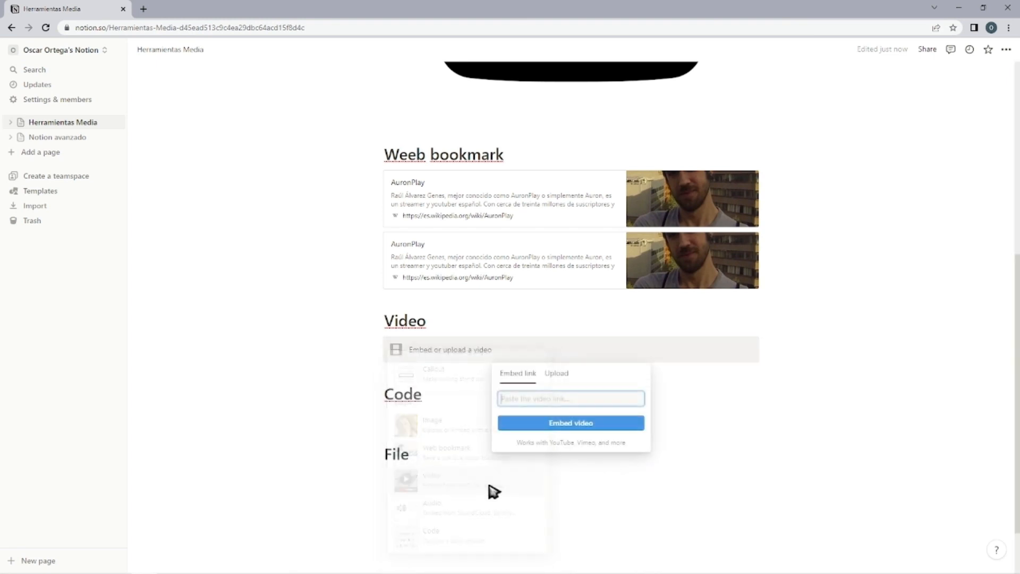
click(556, 374)
click(553, 394)
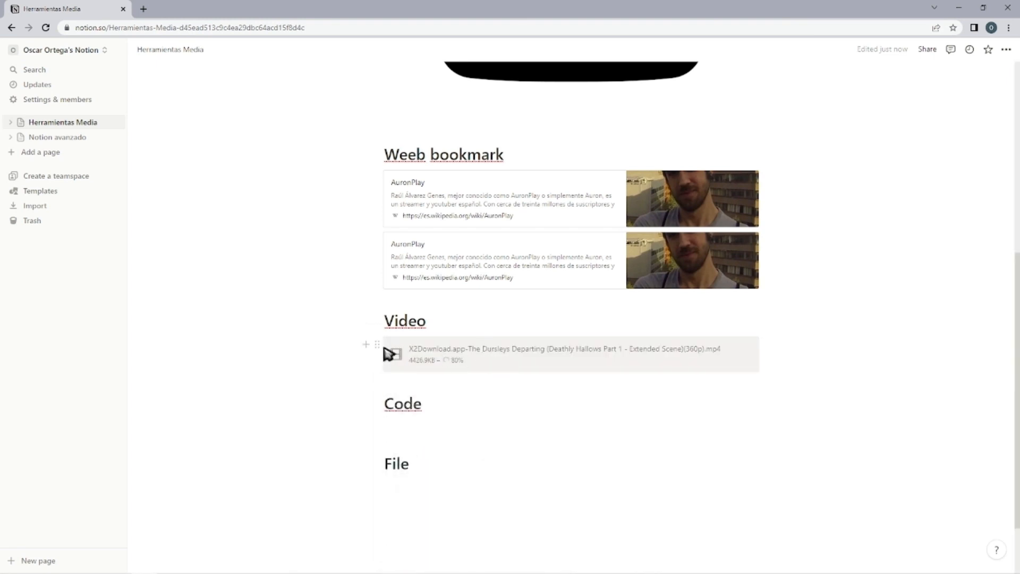
Insert a code block under the Code heading containing the text "Hola Mundo".
scroll(455, 400, down, 3)
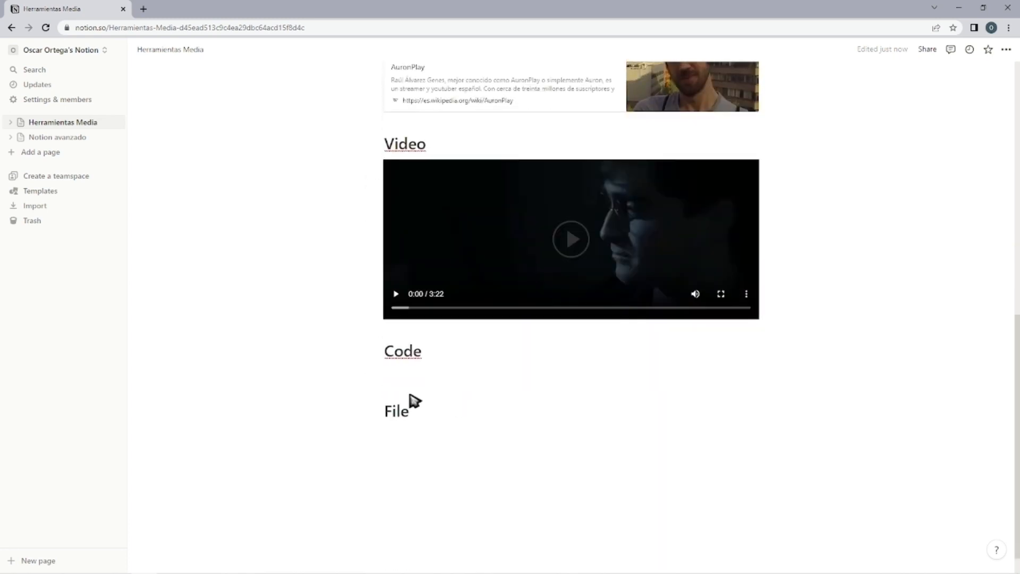
scroll(432, 376, up, 2)
scroll(432, 377, down, 2)
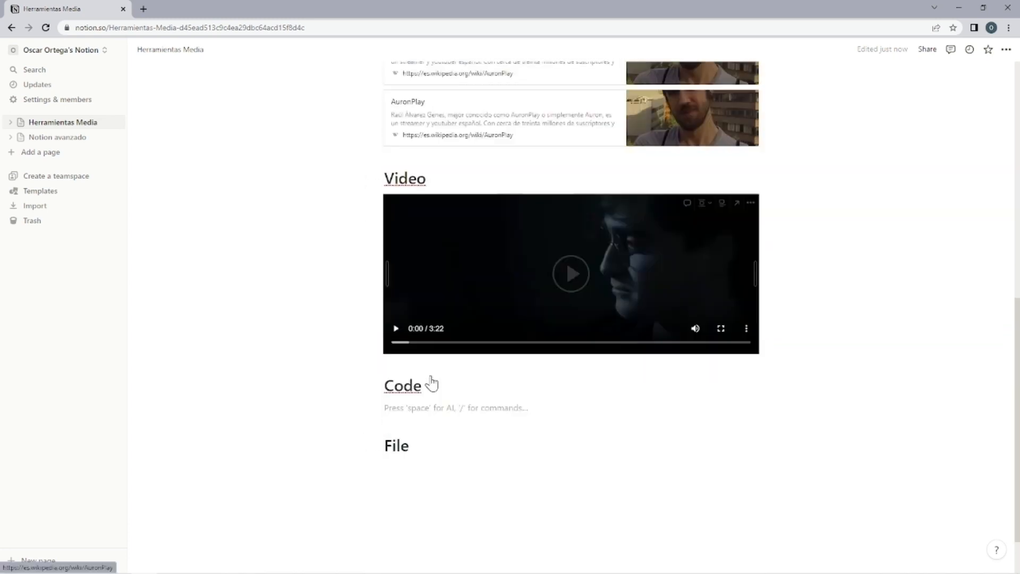
click(432, 377)
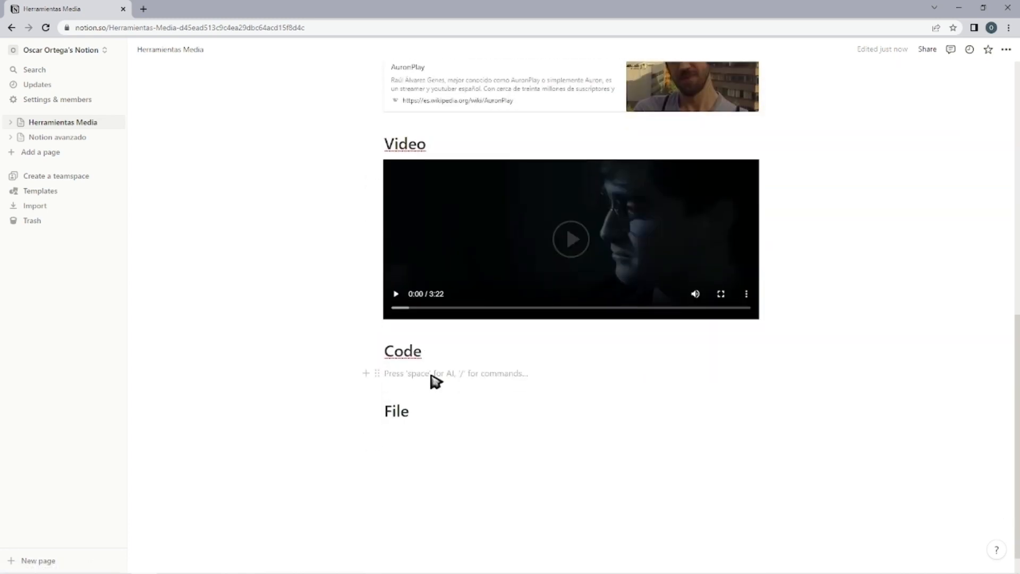
text(/)
scroll(455, 341, down, 6)
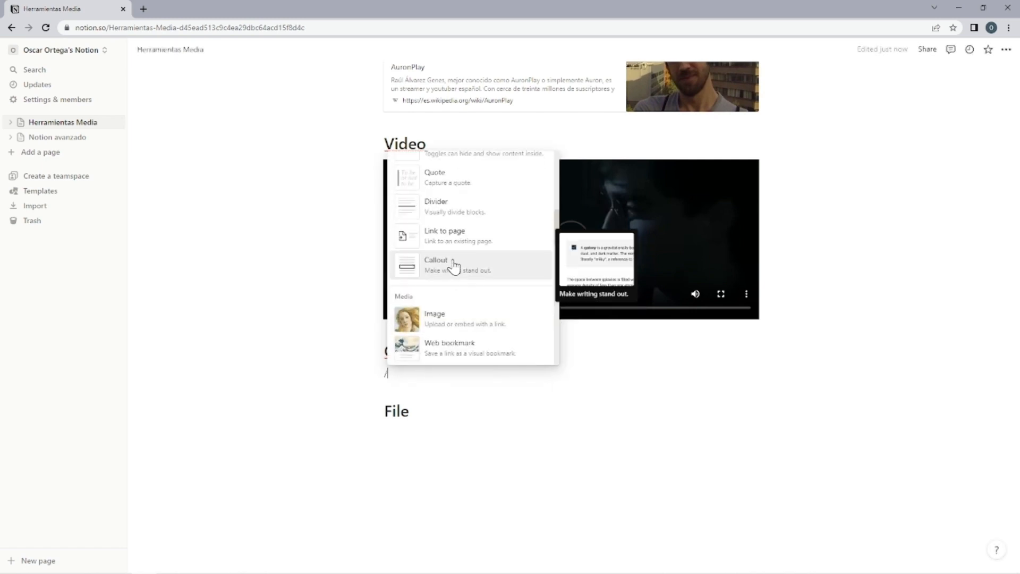
scroll(454, 276, down, 2)
click(447, 344)
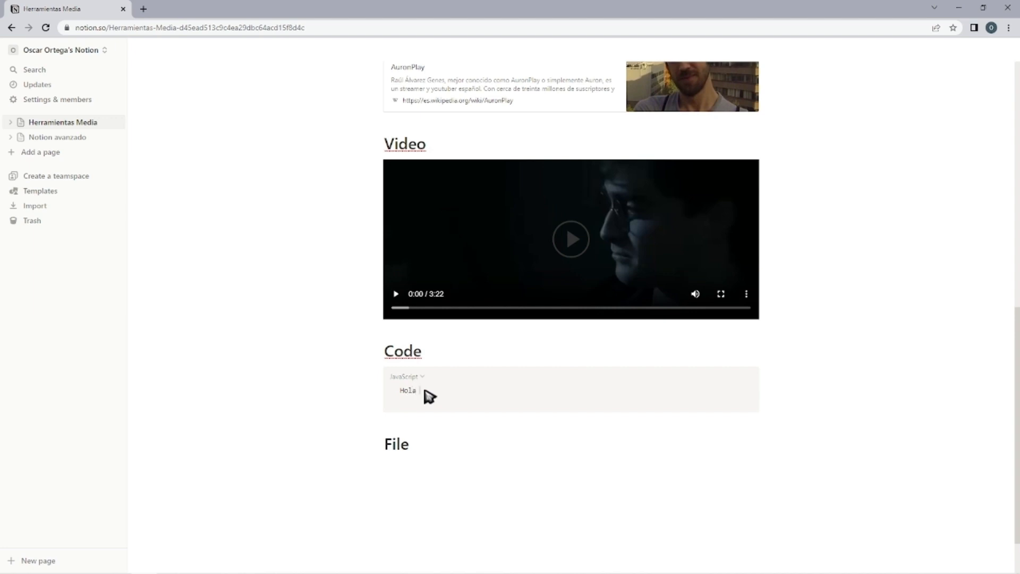
Insert a file block under the File heading and upload "Geometry .pdf".
scroll(429, 396, down, 1)
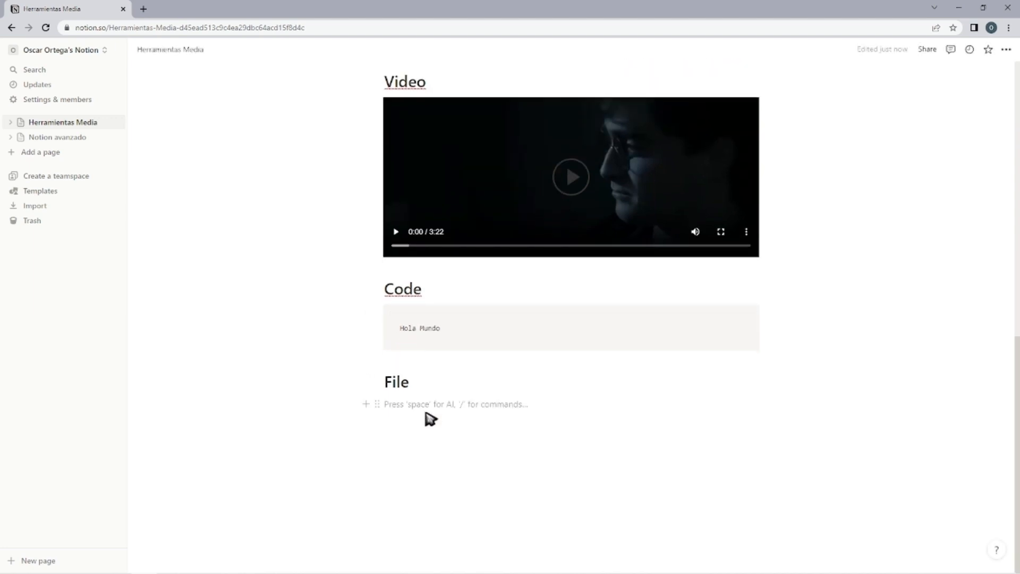
text(/)
scroll(492, 296, down, 6)
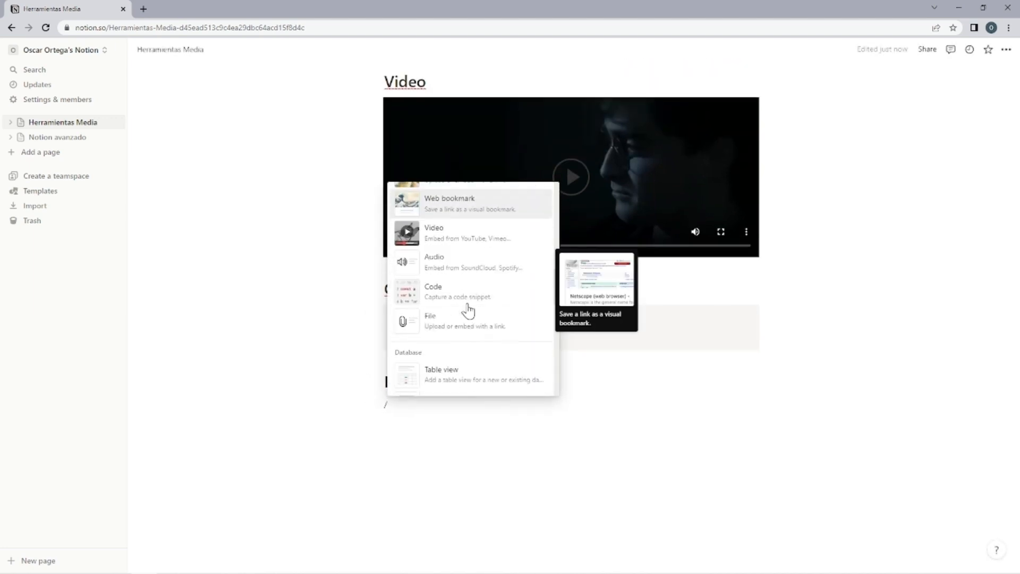
click(461, 321)
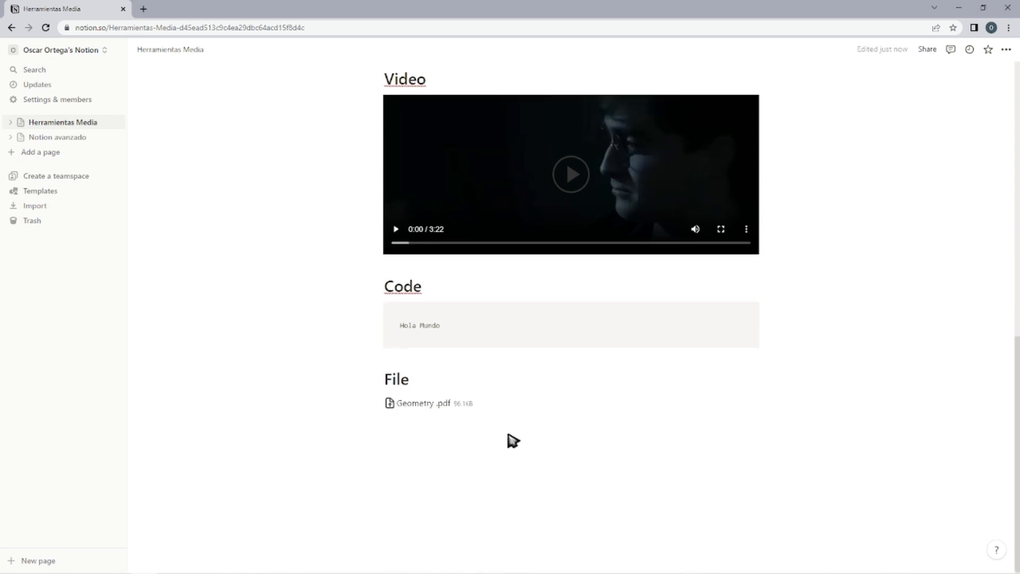
Add an MP3 heading below the PDF file, insert an audio block under it and upload WALKER.mp4.
click(471, 423)
scroll(433, 438, up, 6)
scroll(433, 439, down, 5)
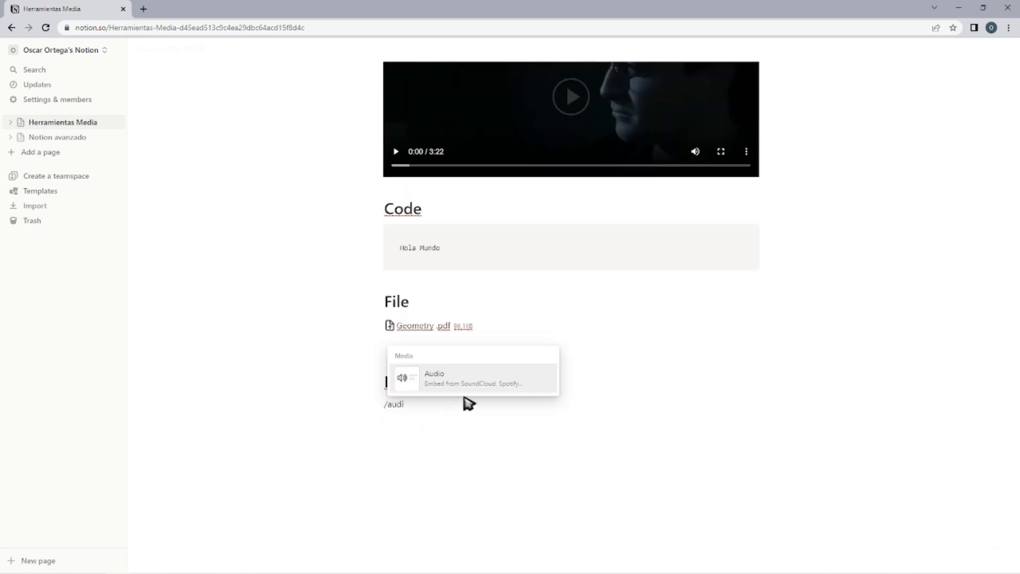
click(469, 381)
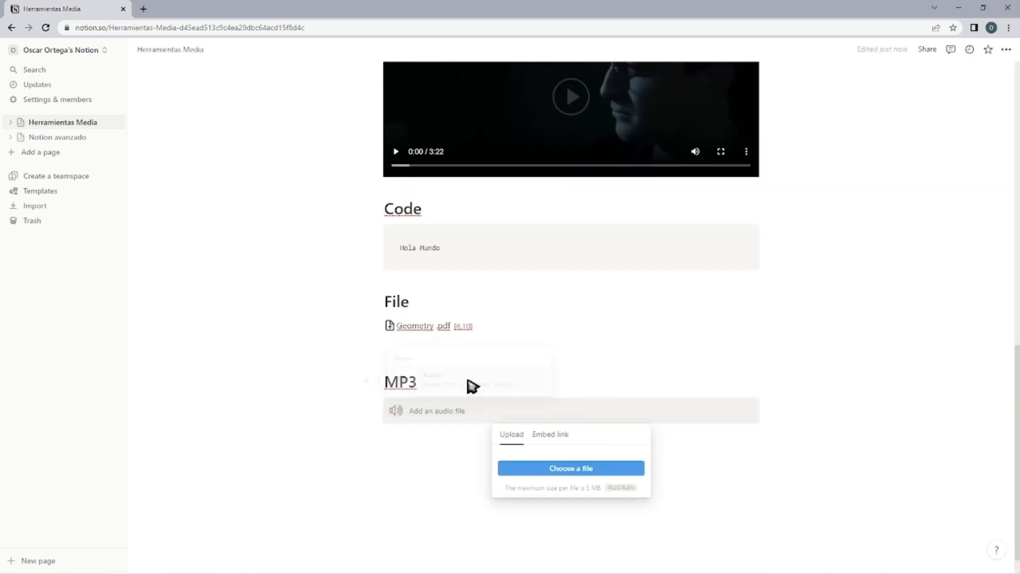
click(540, 478)
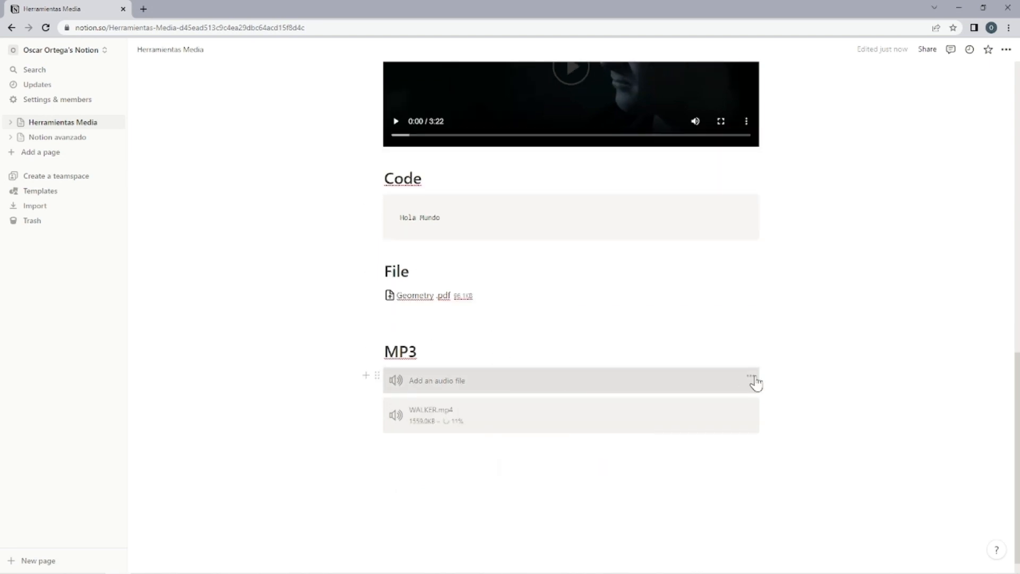
Delete the empty audio placeholder under the MP3 heading, keeping the WALKER.mp4 block.
drag(771, 374, 651, 382)
key(Delete)
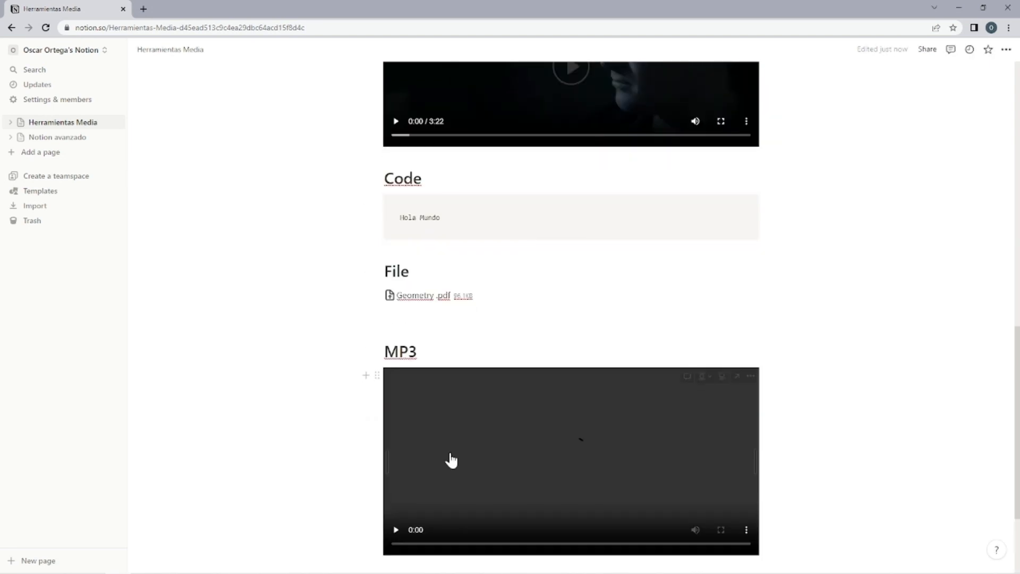
scroll(451, 460, down, 3)
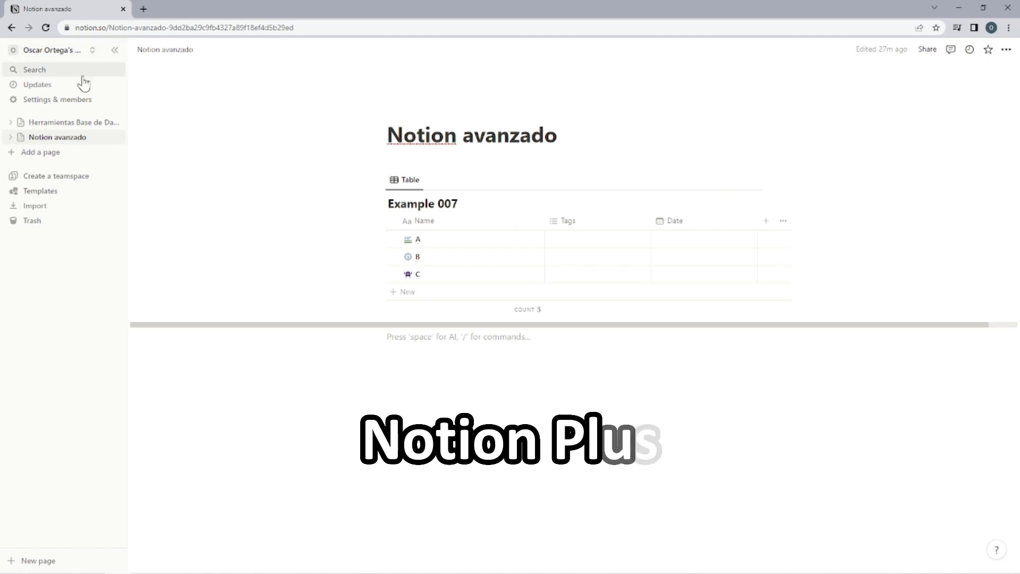
Open the workspace's upgrade settings and examine the Free, Plus, Business and Enterprise plans.
click(44, 103)
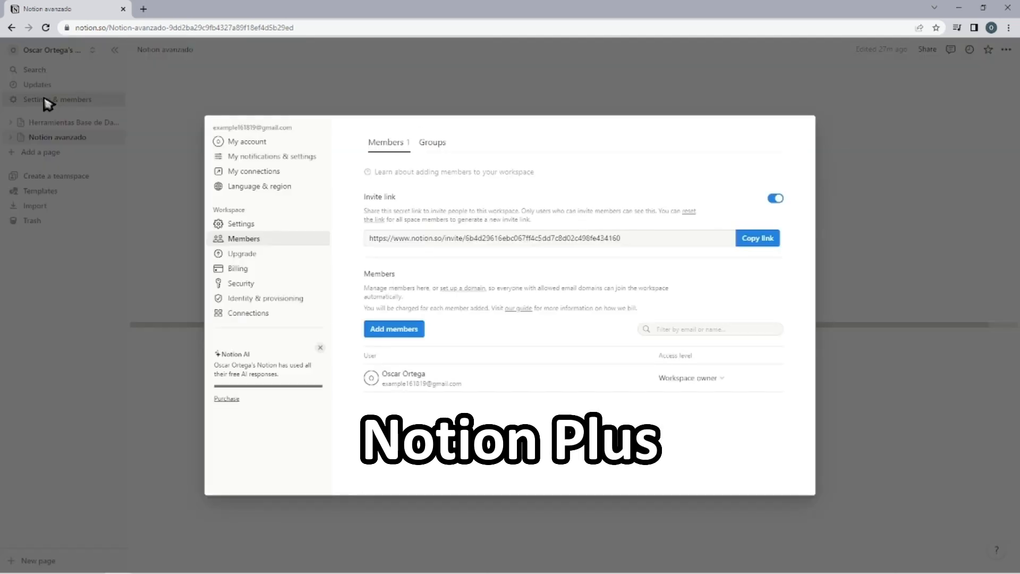
click(265, 260)
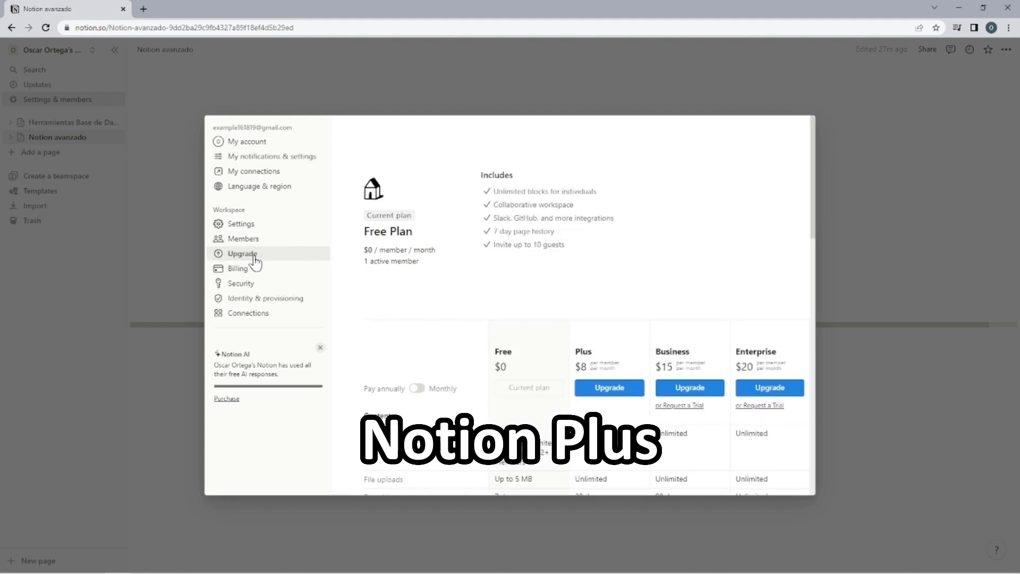
scroll(456, 260, down, 2)
scroll(587, 209, up, 2)
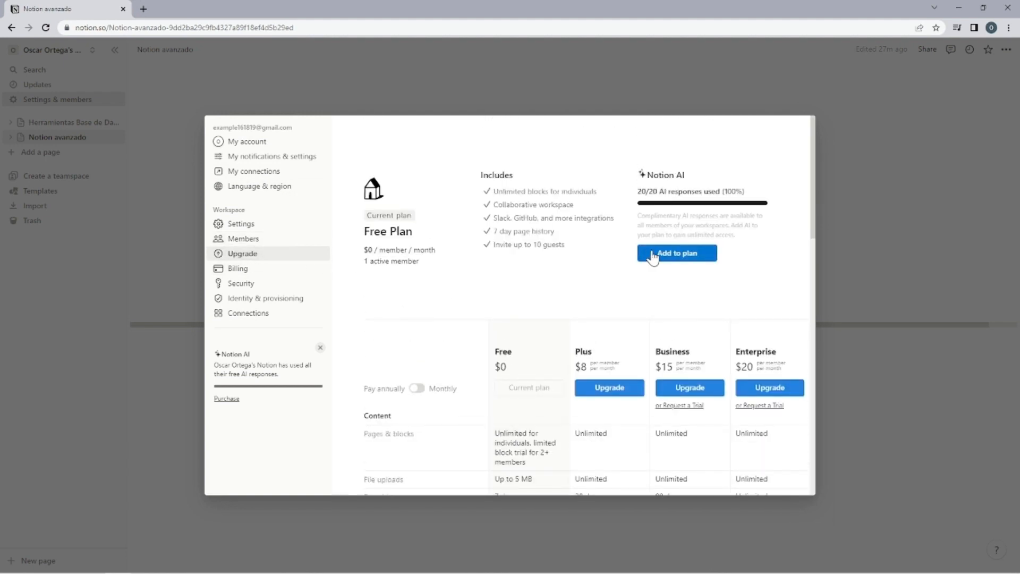
Review the Notion AI add-on's order summary, the plan comparison and the Plus plan's upgrade checkout.
click(654, 258)
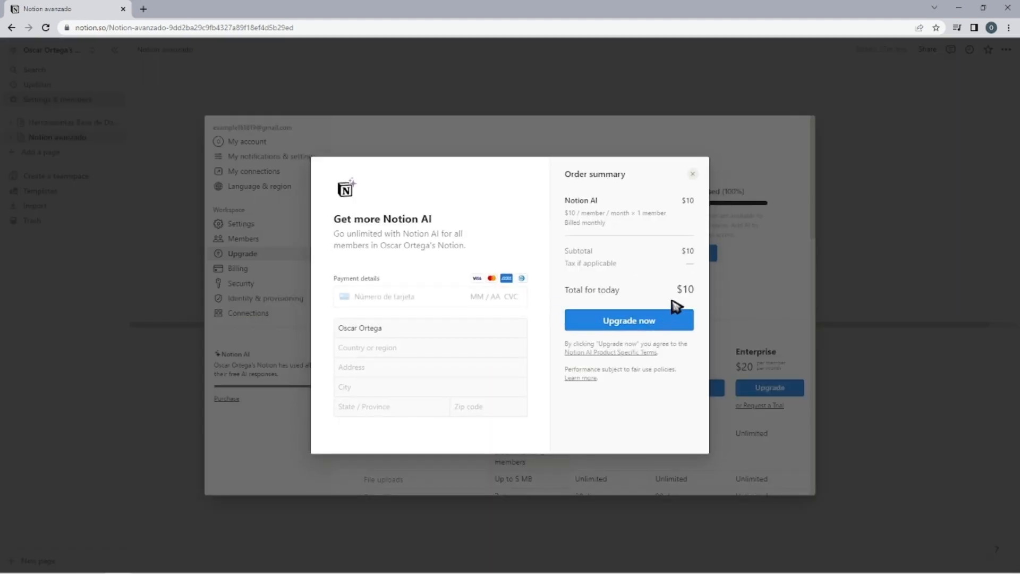
click(730, 290)
scroll(519, 314, down, 2)
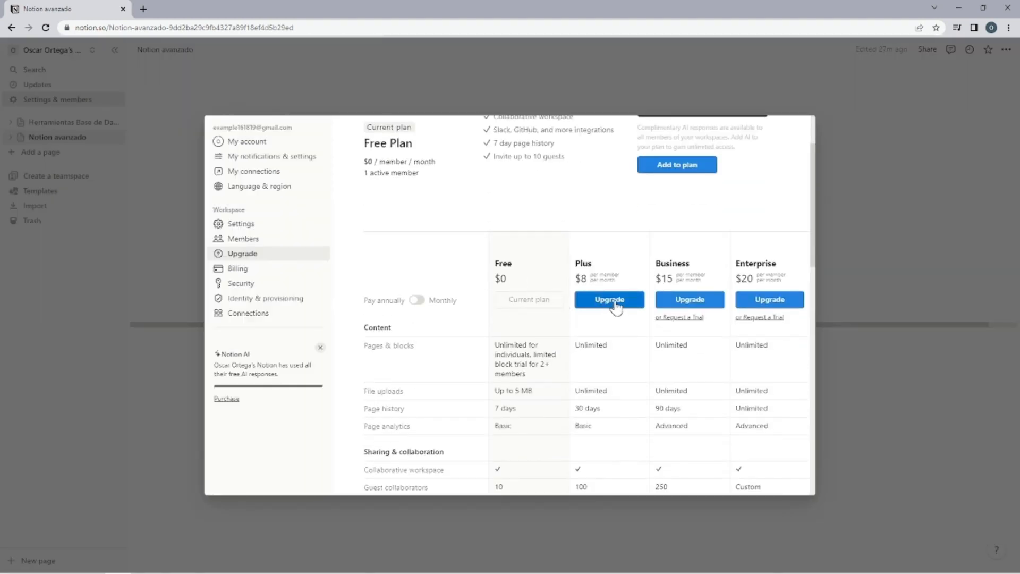
scroll(616, 306, down, 8)
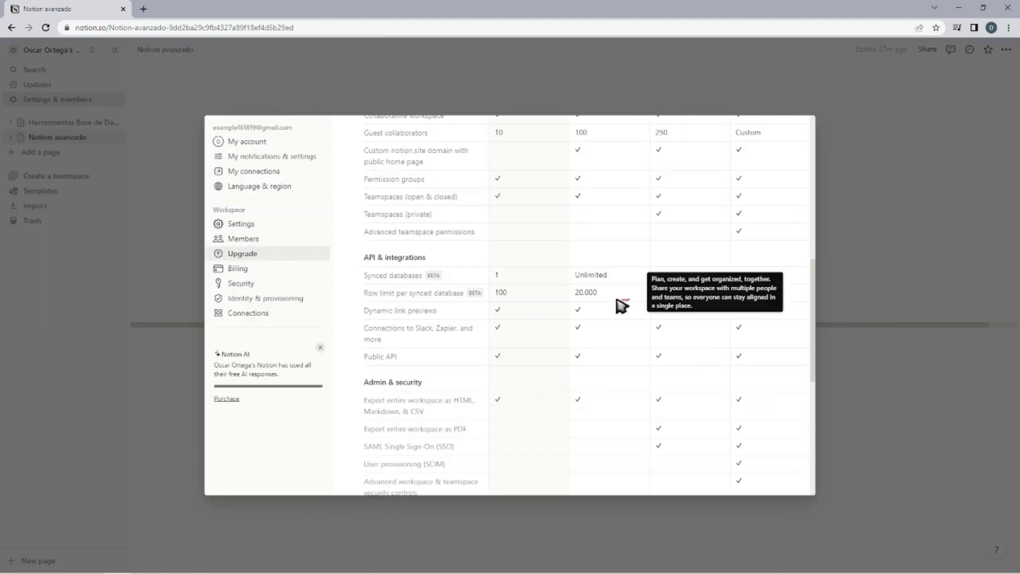
scroll(619, 306, up, 7)
scroll(619, 308, up, 2)
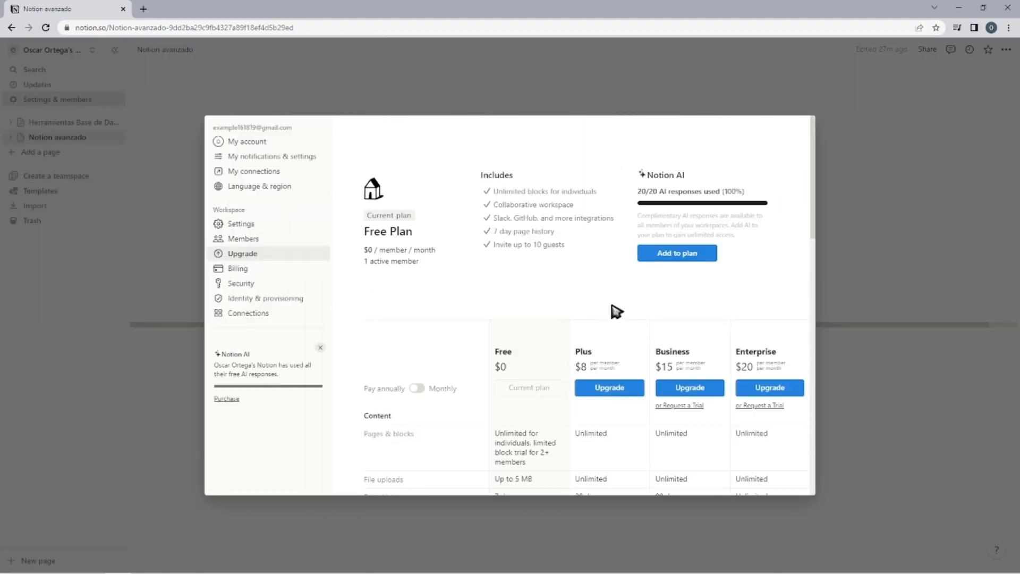
click(596, 392)
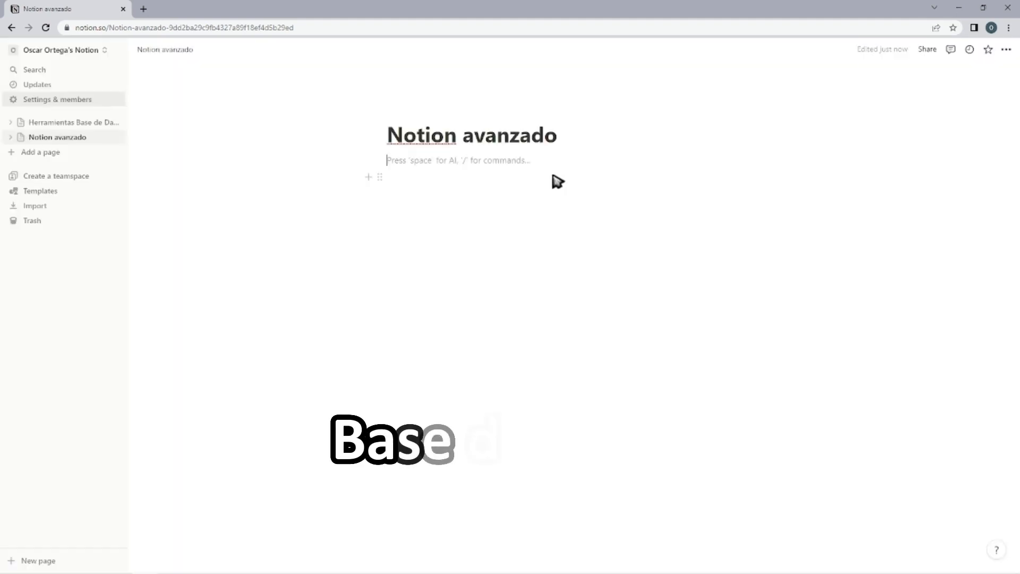
Insert an inline database titled "Example Data Base 01" on the Notion avanzado page and hide its title.
text(/)
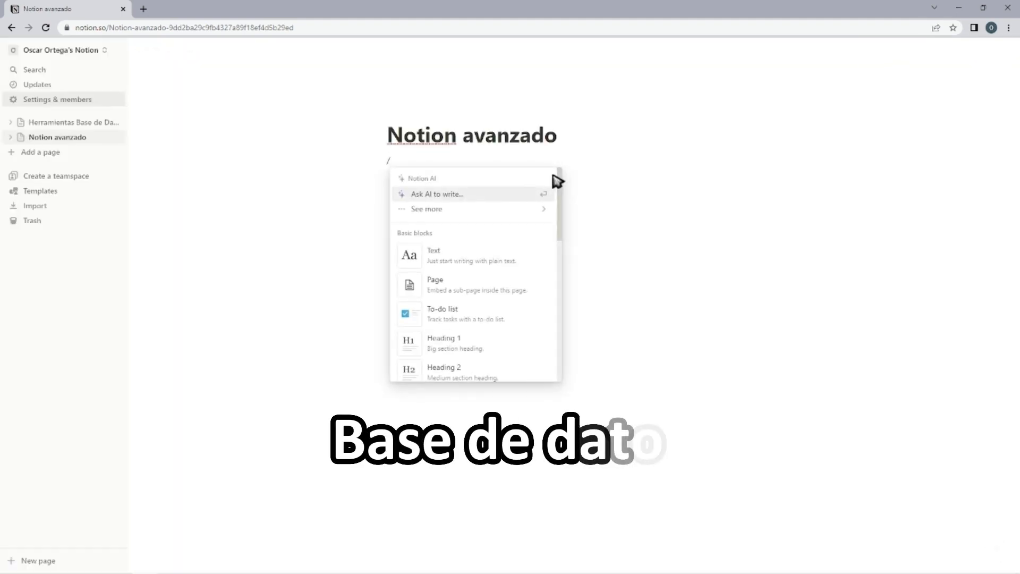
text(data)
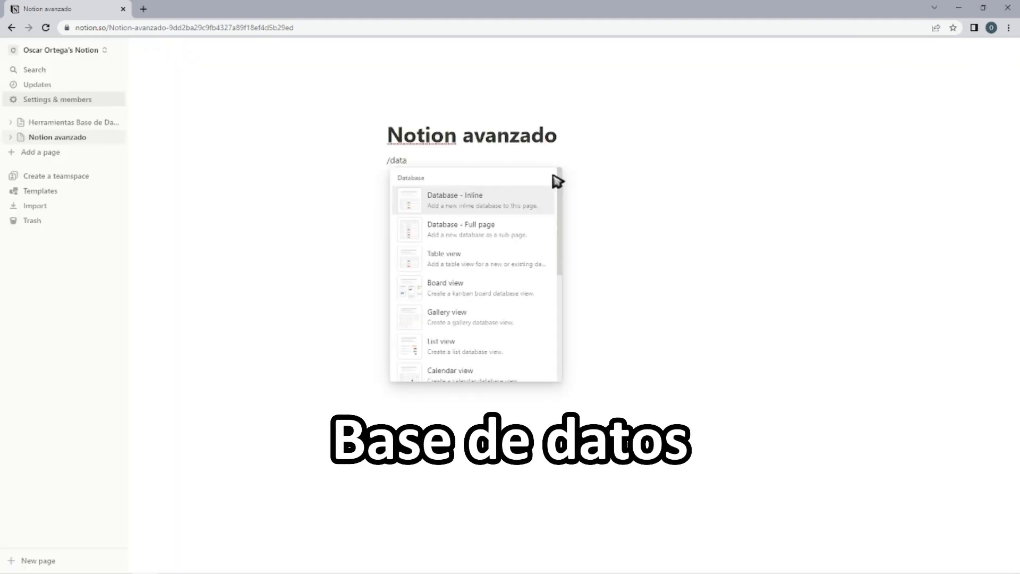
click(487, 208)
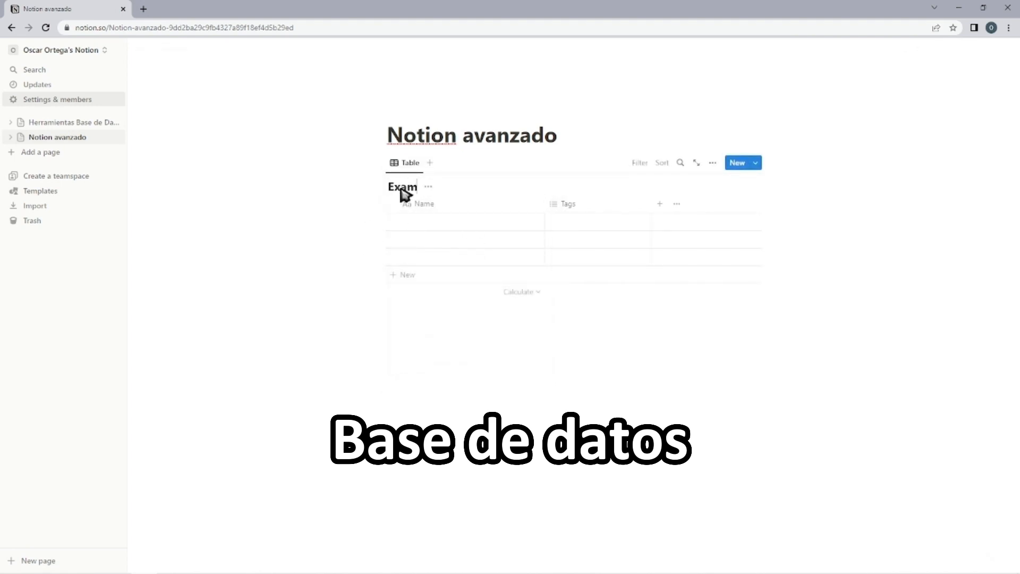
text(Example Data Base 01)
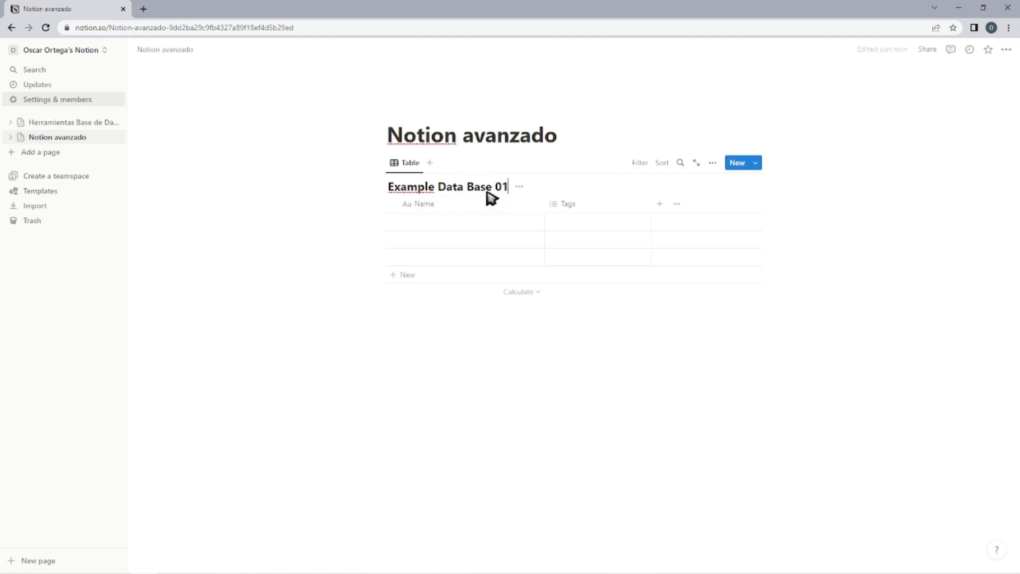
click(519, 187)
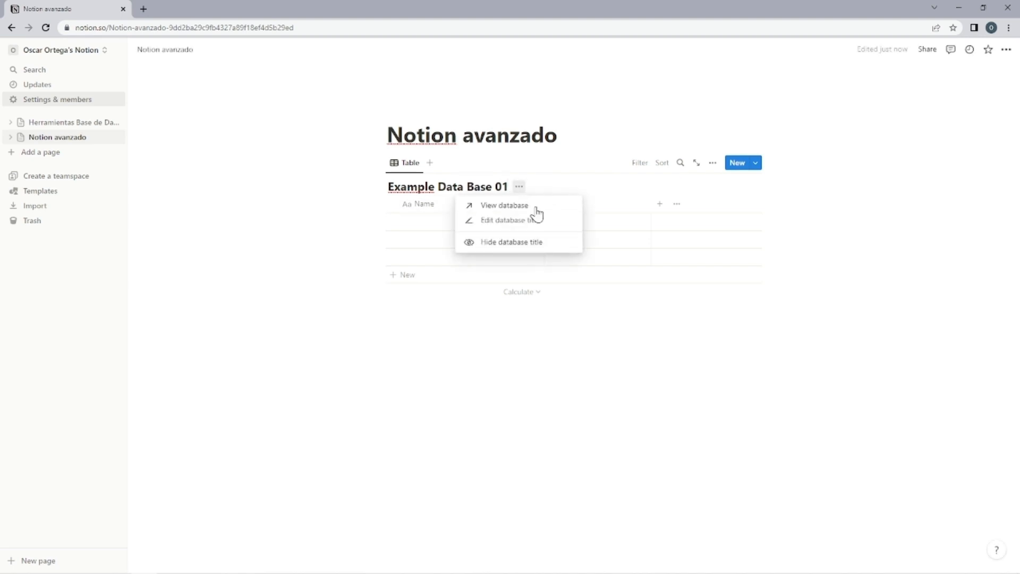
click(516, 242)
Fill the database's Name column with A, B, C and D, adding a new row for the fourth entry.
click(391, 207)
drag(412, 208, 418, 207)
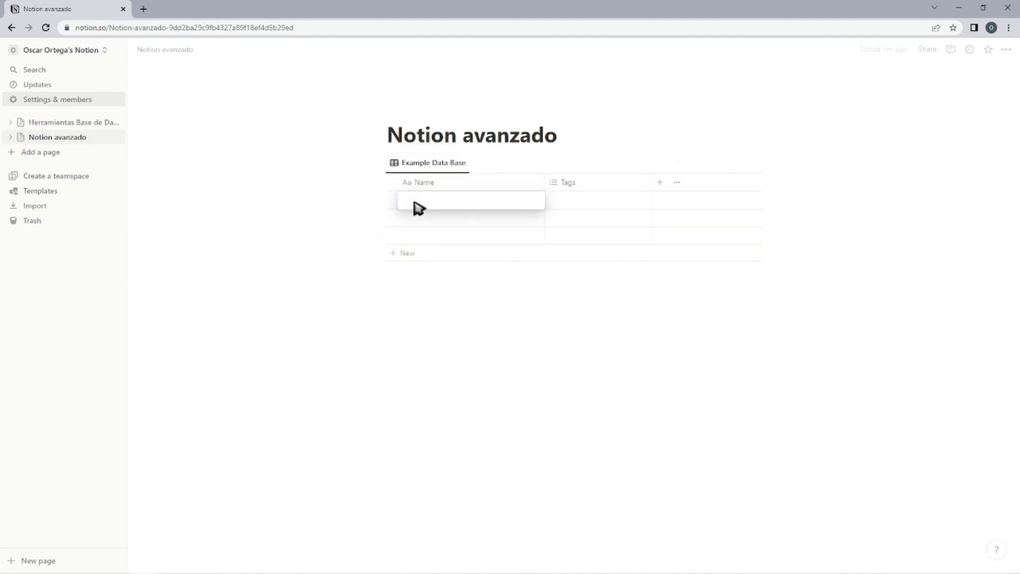
click(440, 223)
text(B)
key(Return)
click(435, 240)
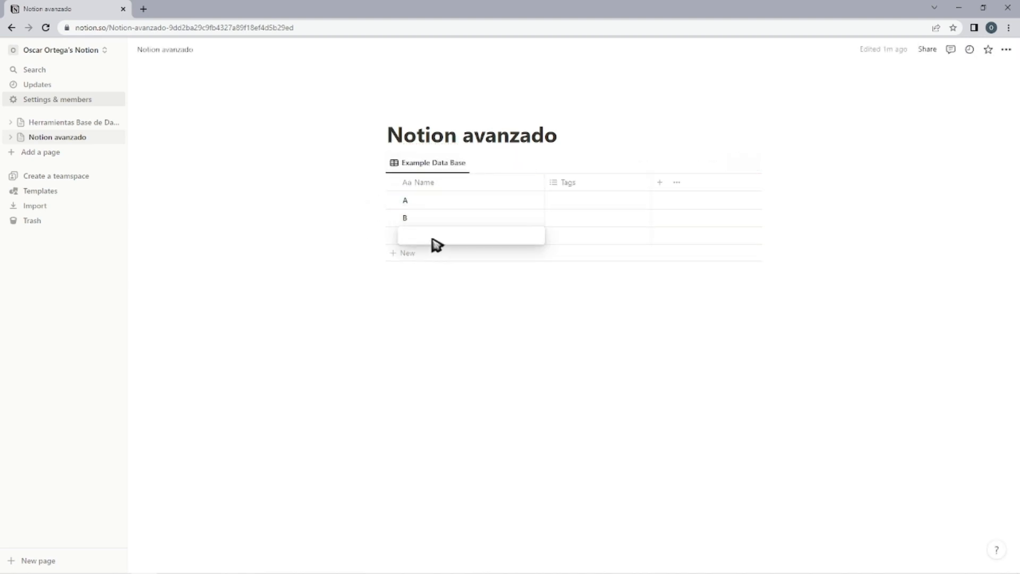
text(C)
key(Return)
click(419, 253)
key(Escape)
click(429, 326)
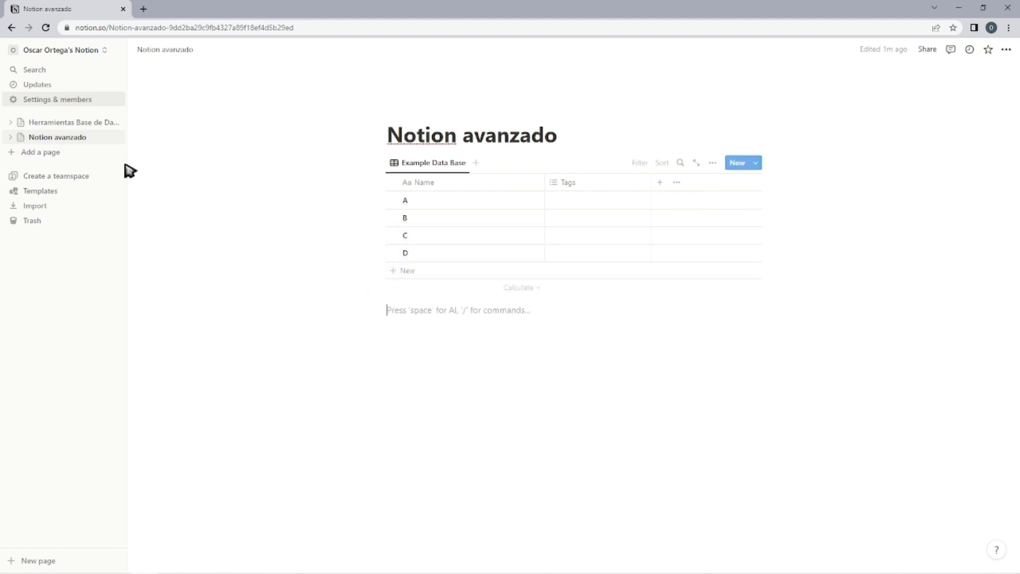
Open the Herramientas Base de Datos page.
click(73, 125)
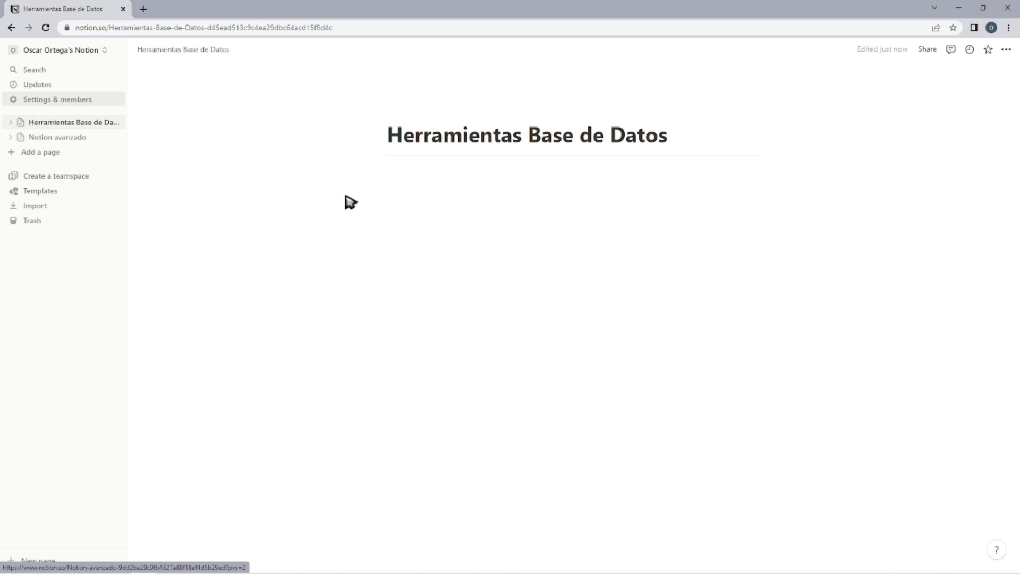
Try to insert a table view that uses Example Data Base 01 as its data source.
click(460, 185)
text(/)
scroll(467, 278, down, 5)
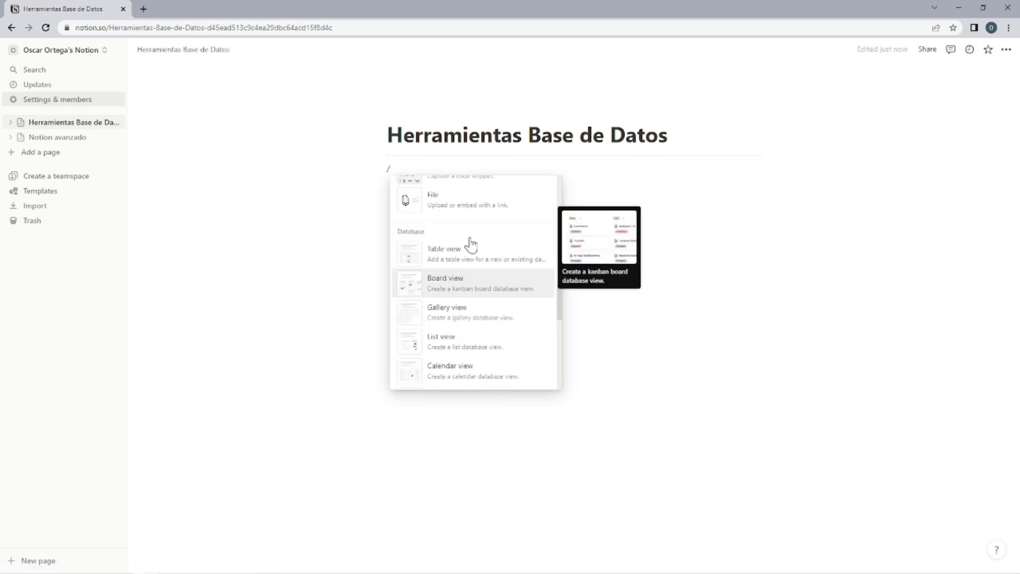
click(460, 313)
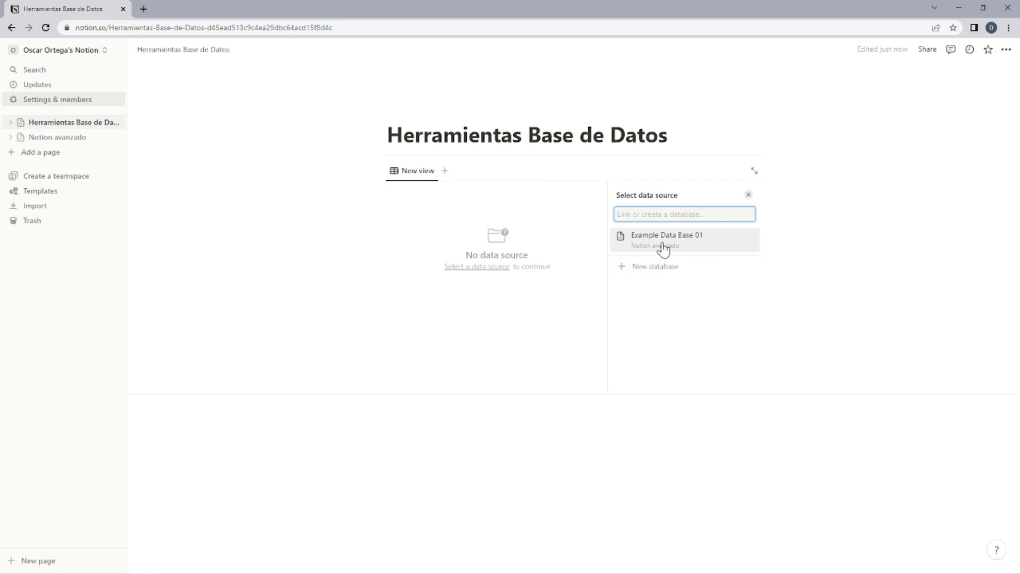
click(663, 238)
Insert a table view under the page title with a new database titled "Example 01".
text(/)
scroll(508, 340, down, 10)
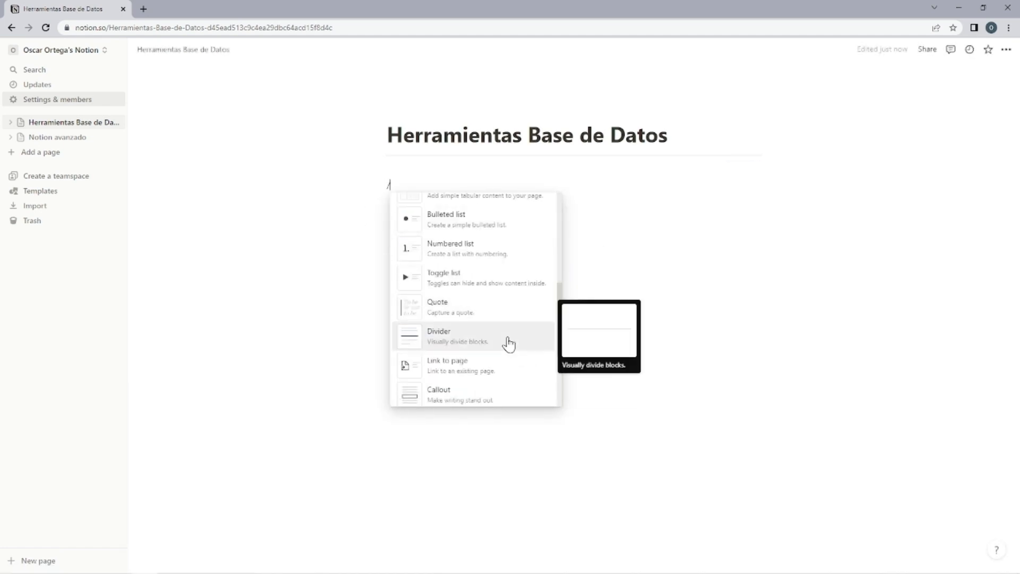
scroll(467, 276, up, 3)
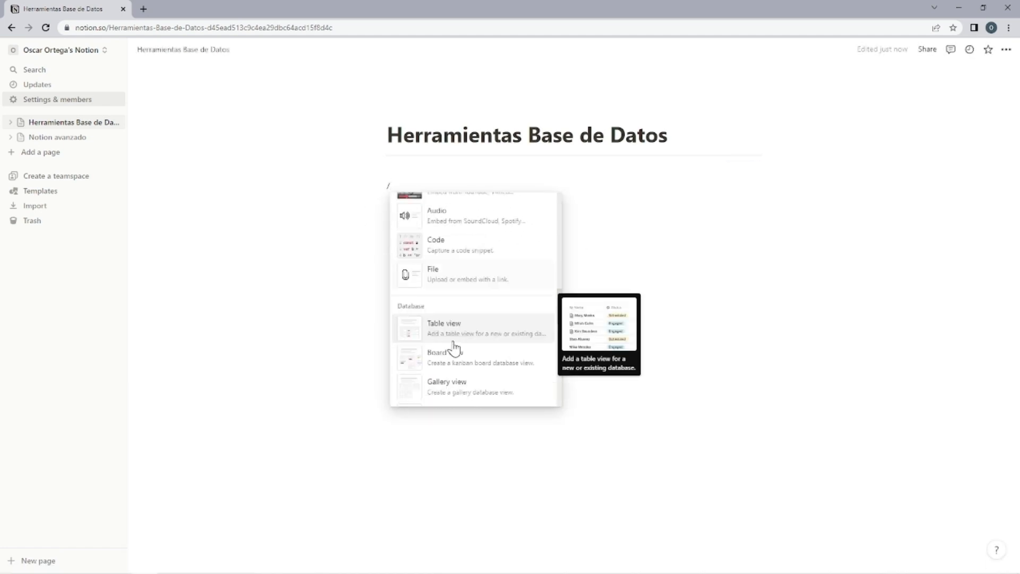
click(455, 340)
click(659, 282)
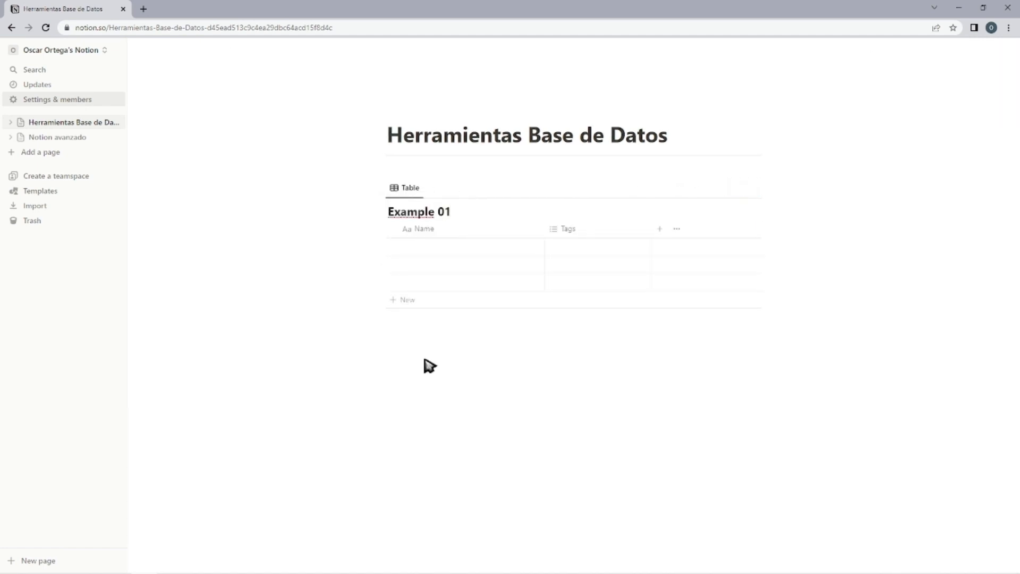
Insert a board view below the Example 01 table with a new database titled "Example 02".
text(/)
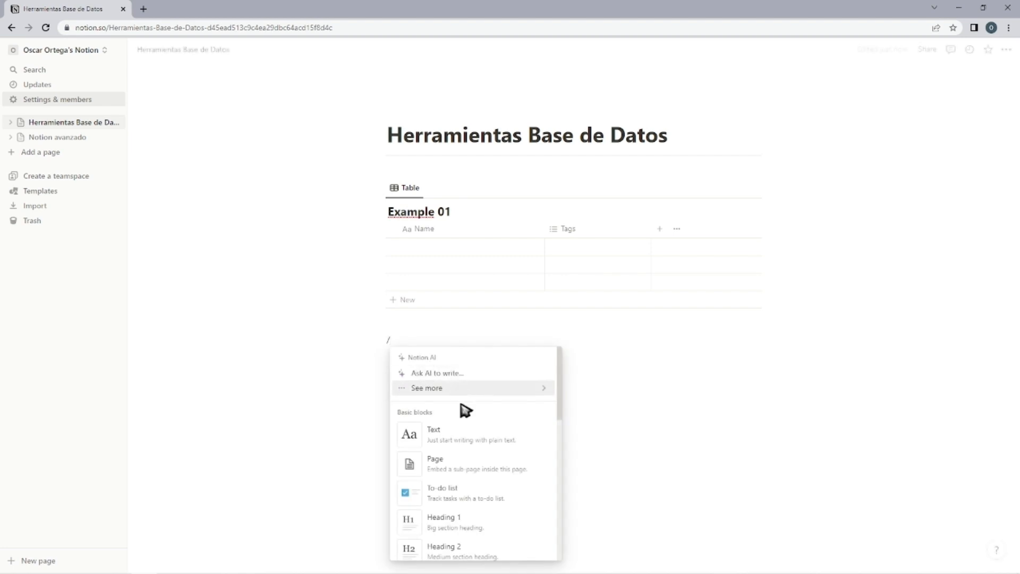
scroll(457, 452, down, 10)
scroll(461, 444, down, 2)
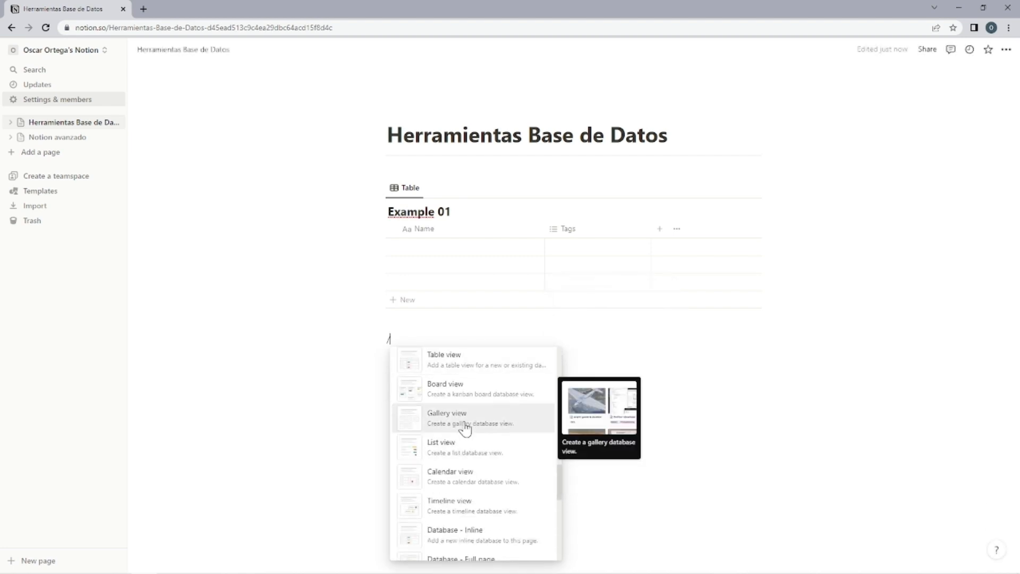
scroll(452, 433, up, 2)
scroll(441, 457, down, 2)
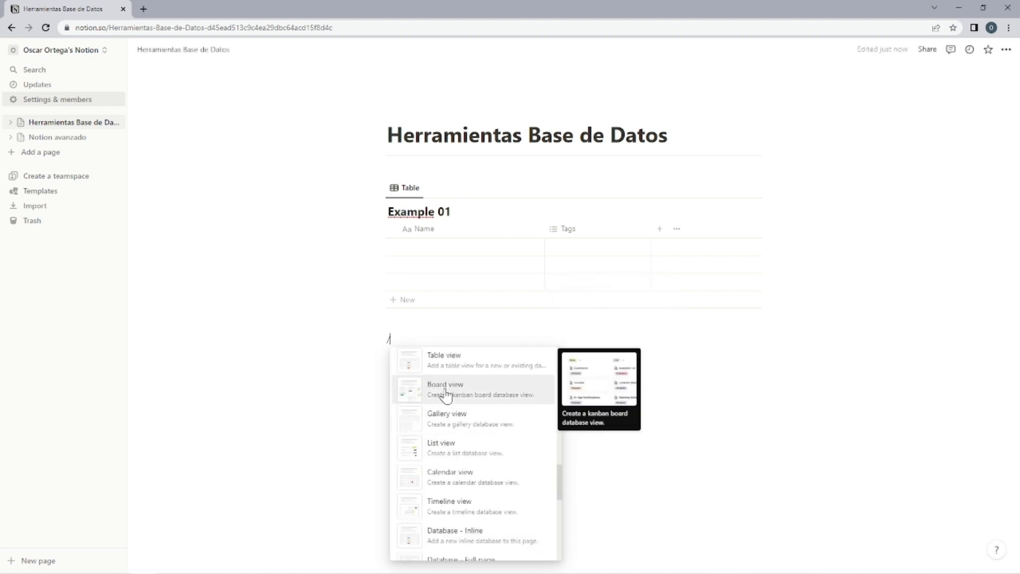
click(447, 394)
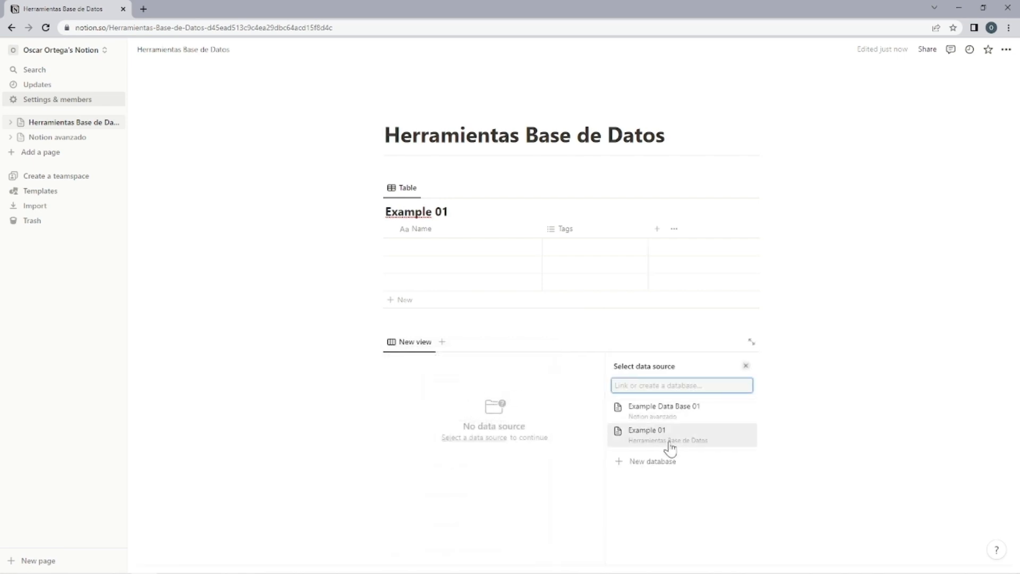
scroll(509, 478, down, 2)
click(460, 438)
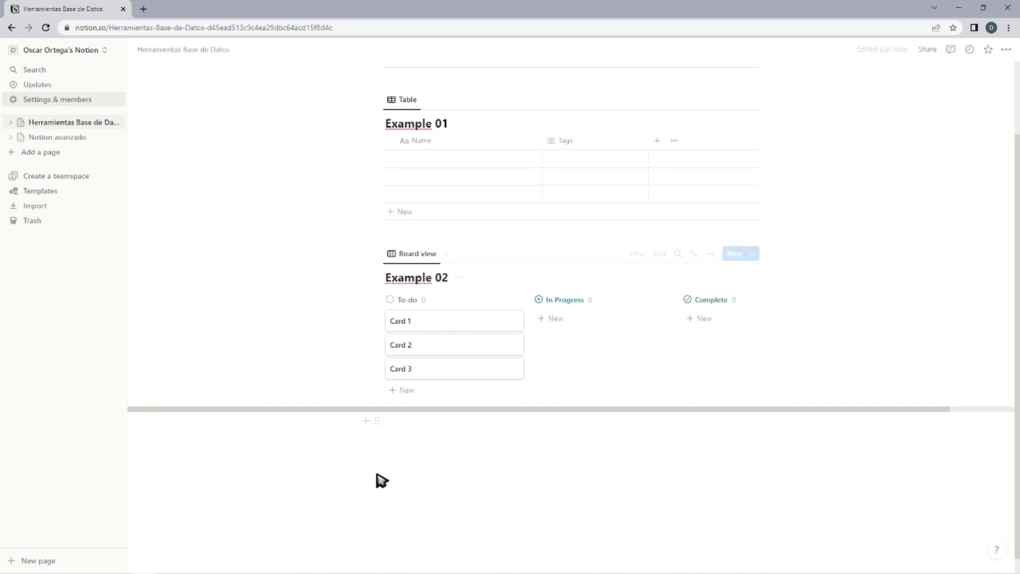
Insert a gallery view below the Example 02 board with a new database titled "Example 03".
text(/)
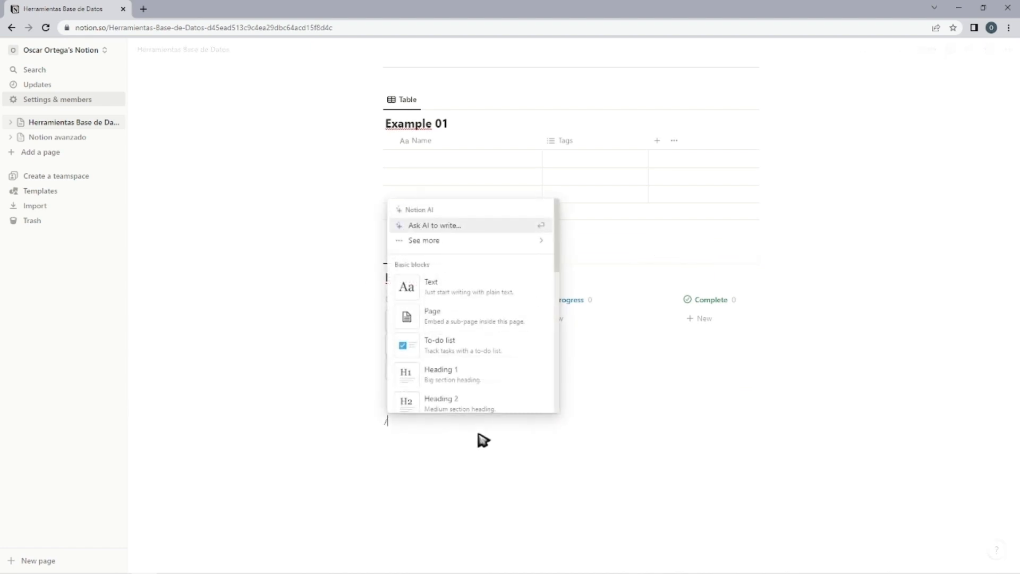
scroll(494, 374, down, 5)
scroll(491, 371, up, 5)
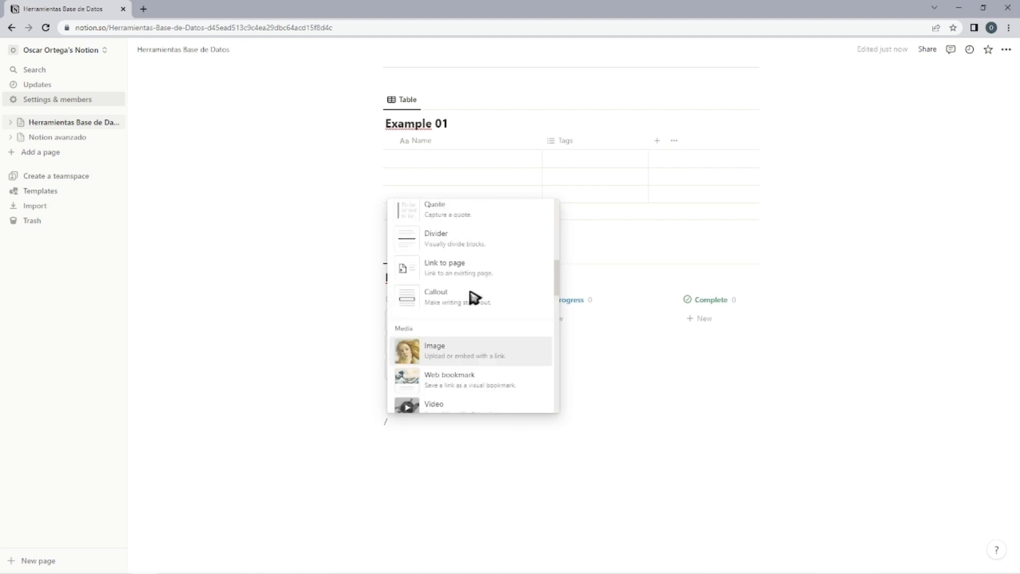
scroll(463, 308, up, 1)
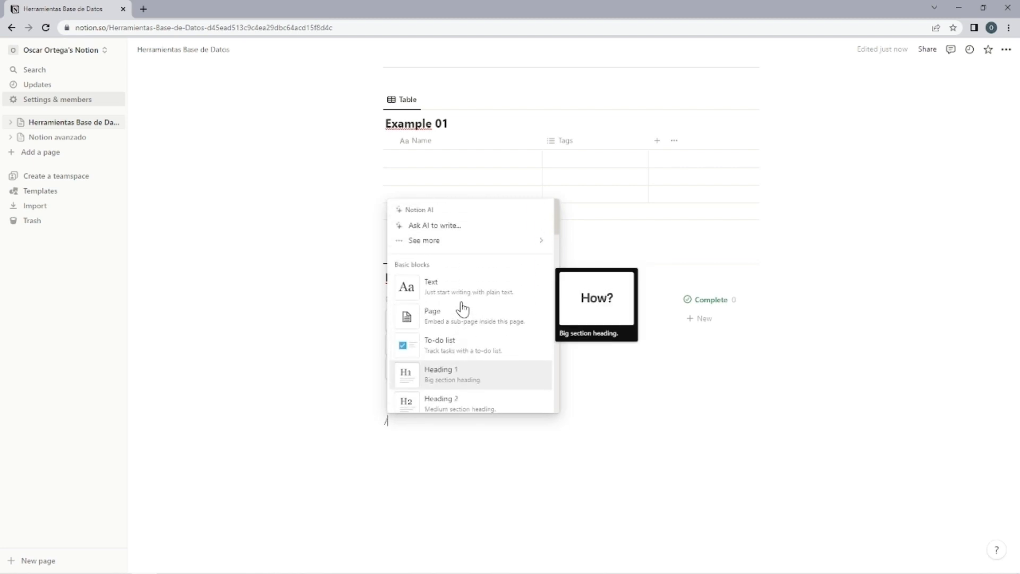
scroll(462, 308, down, 10)
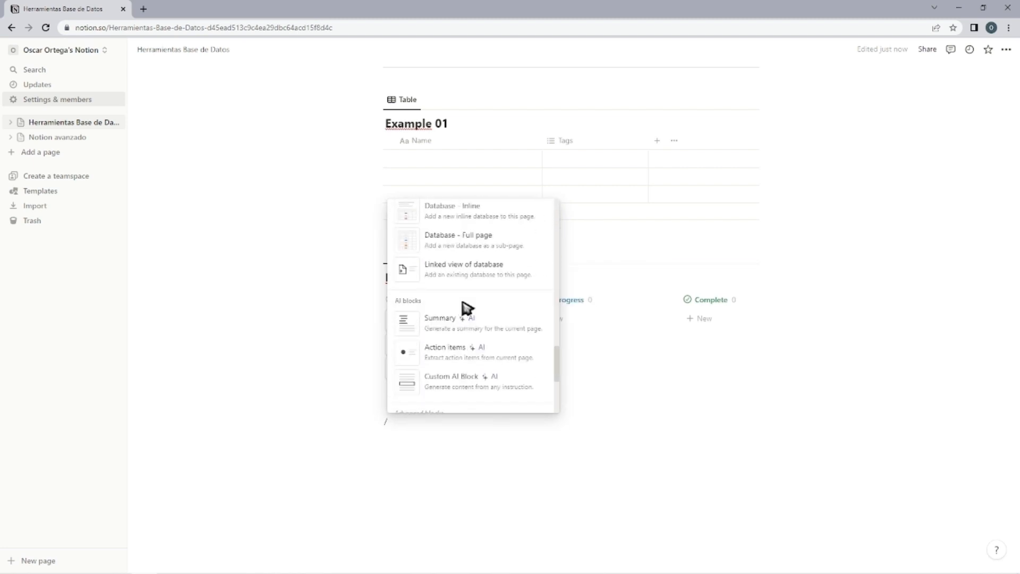
scroll(452, 307, up, 2)
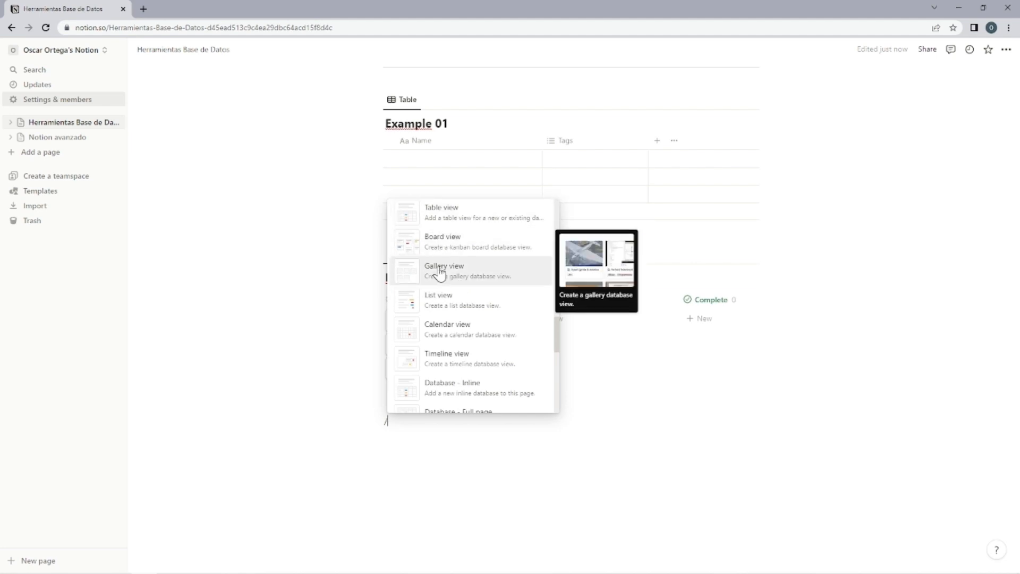
click(439, 271)
click(630, 359)
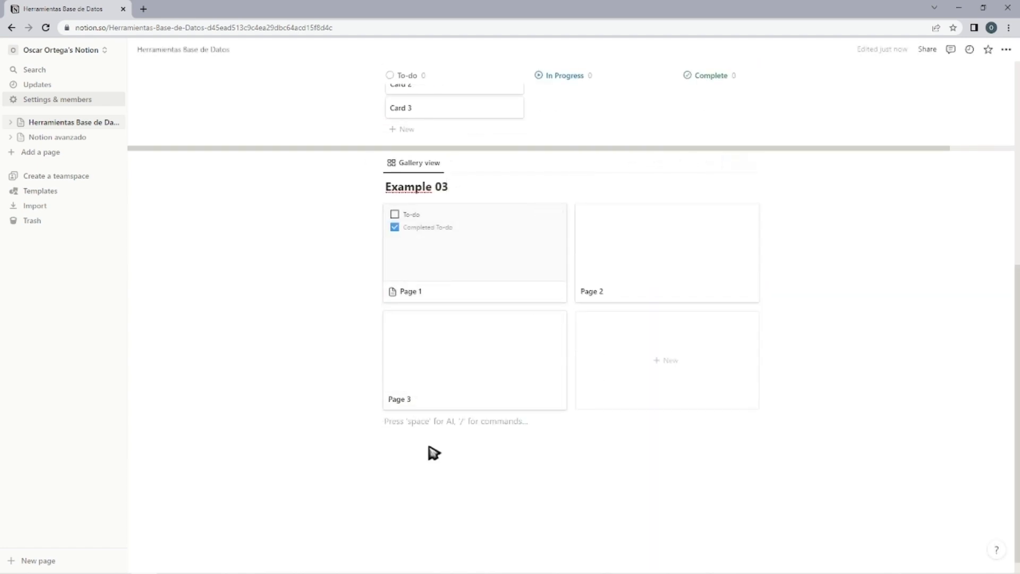
Insert a list view below the Example 03 gallery with a new database titled "Example 04".
text(/)
scroll(458, 365, down, 5)
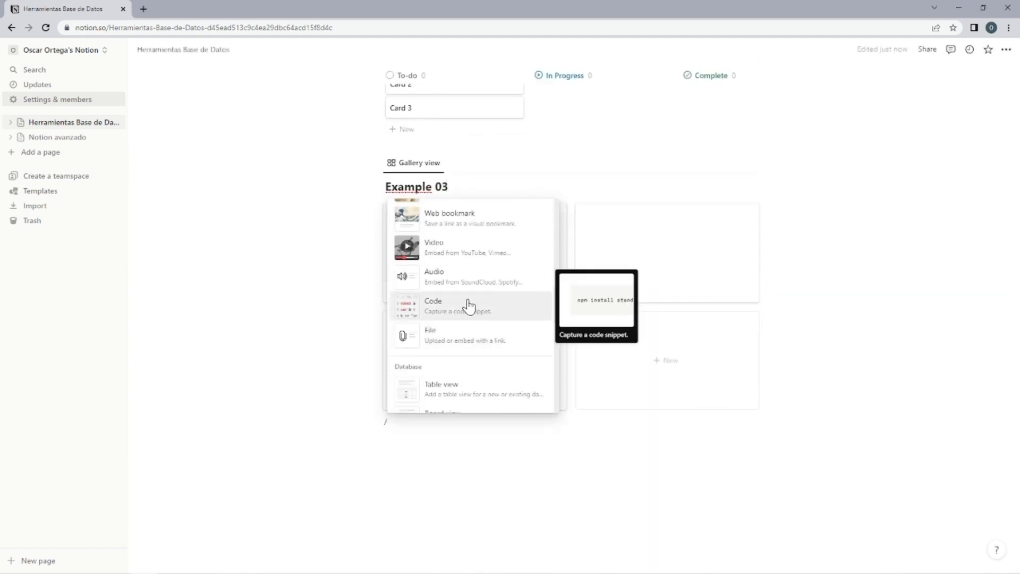
scroll(468, 306, down, 3)
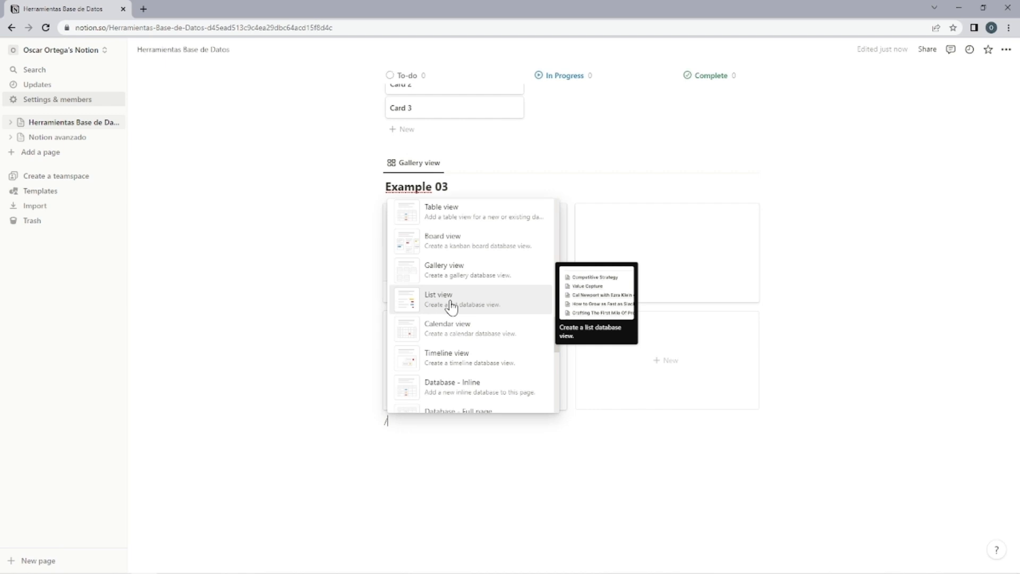
click(451, 306)
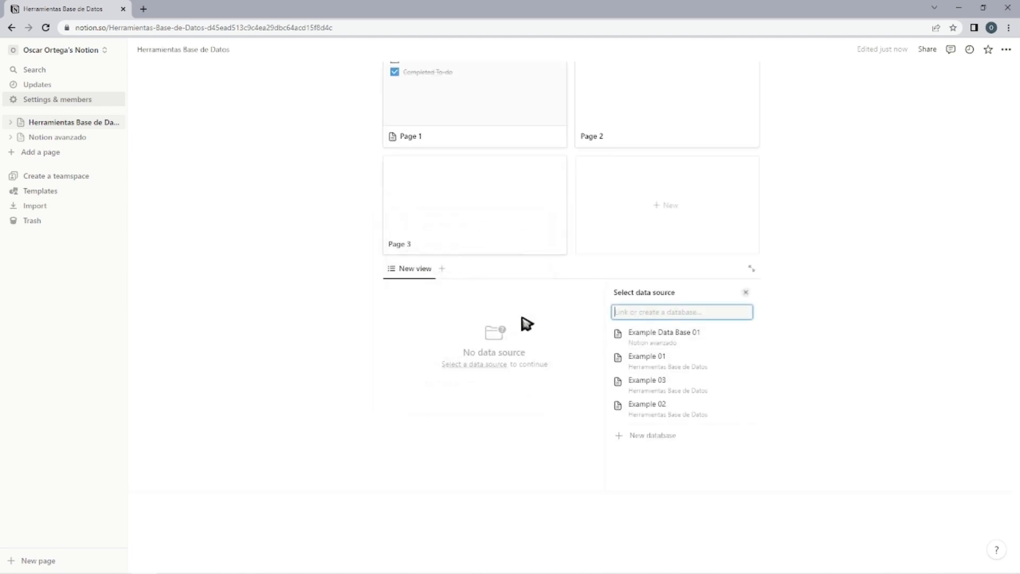
click(666, 420)
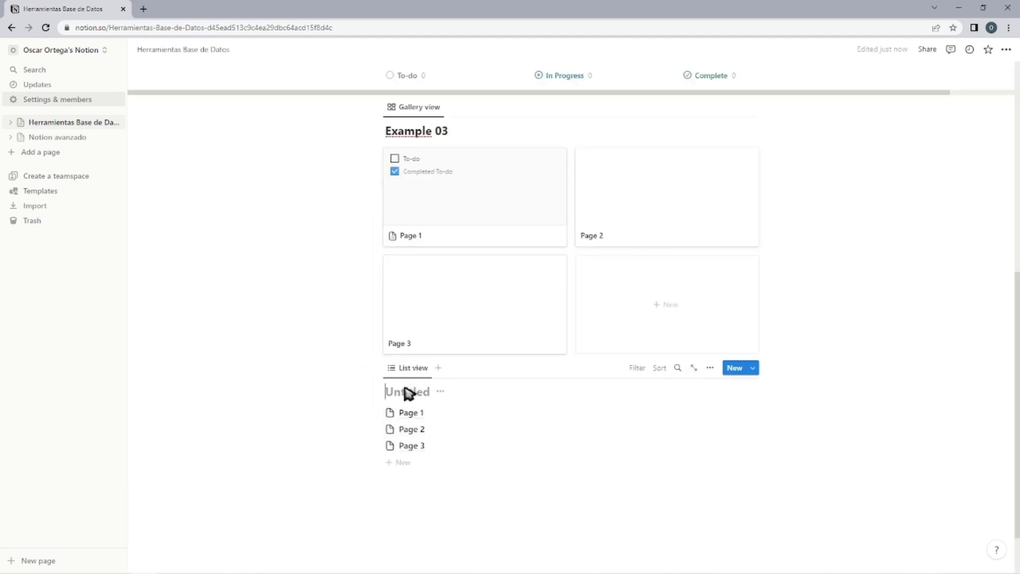
click(433, 490)
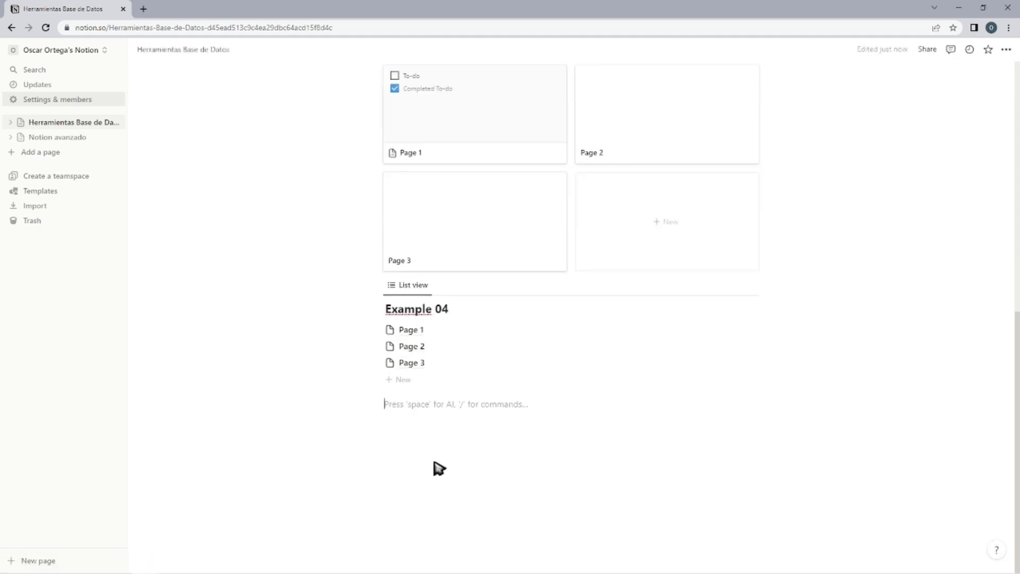
Insert a calendar view below the Example 04 list with a new database titled "Example 05".
text(/)
scroll(473, 351, down, 10)
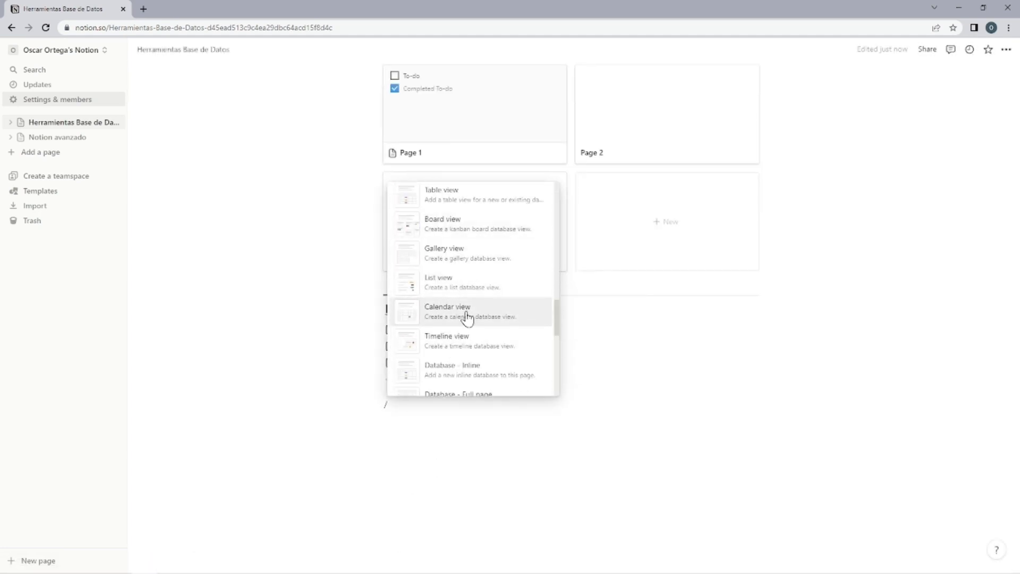
click(439, 323)
click(643, 461)
scroll(532, 425, down, 5)
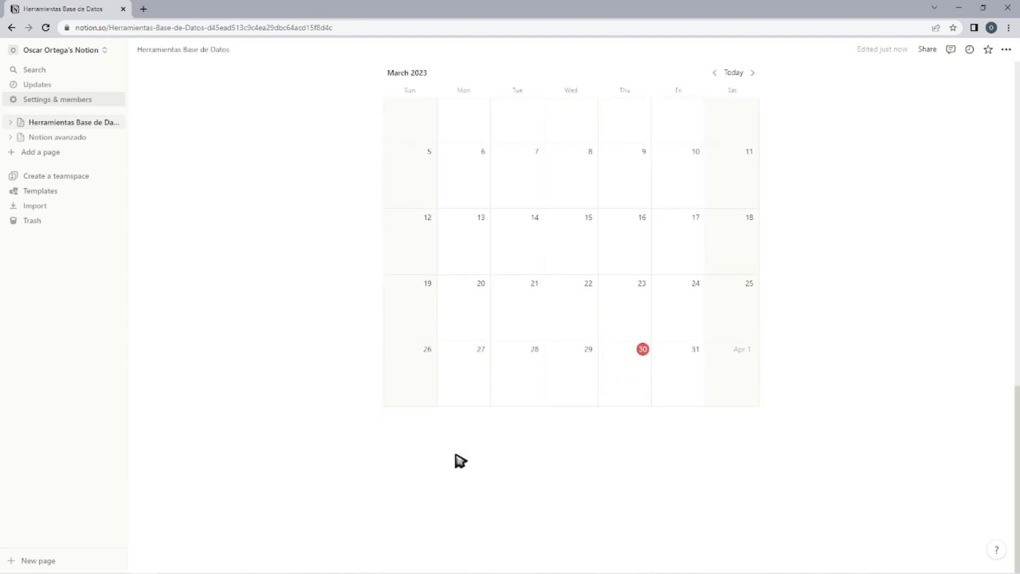
scroll(532, 436, up, 3)
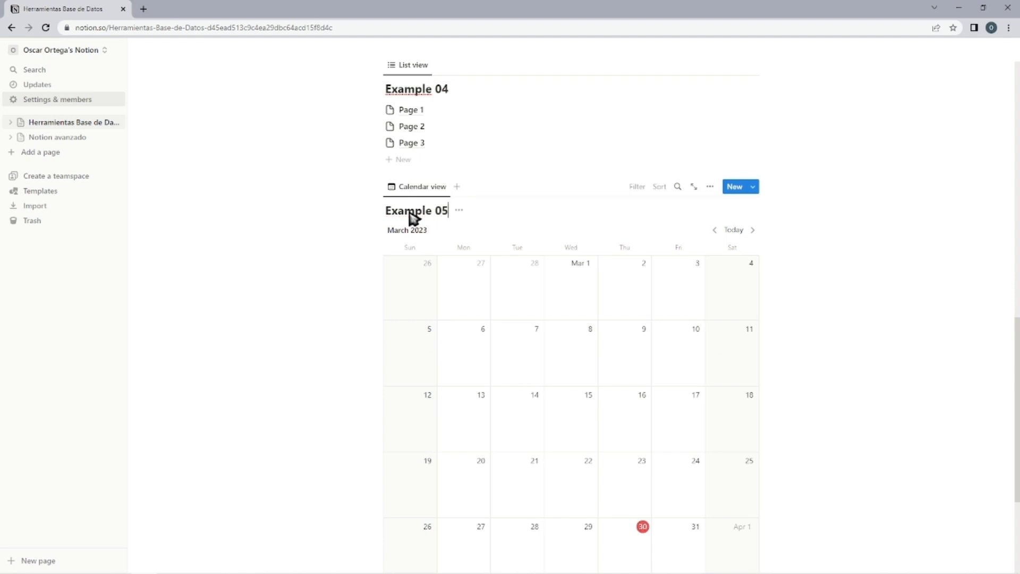
Insert a timeline view below the Example 05 calendar with a new database titled "Example 06".
scroll(437, 410, down, 3)
scroll(441, 437, up, 4)
scroll(441, 439, down, 4)
click(441, 440)
text(/)
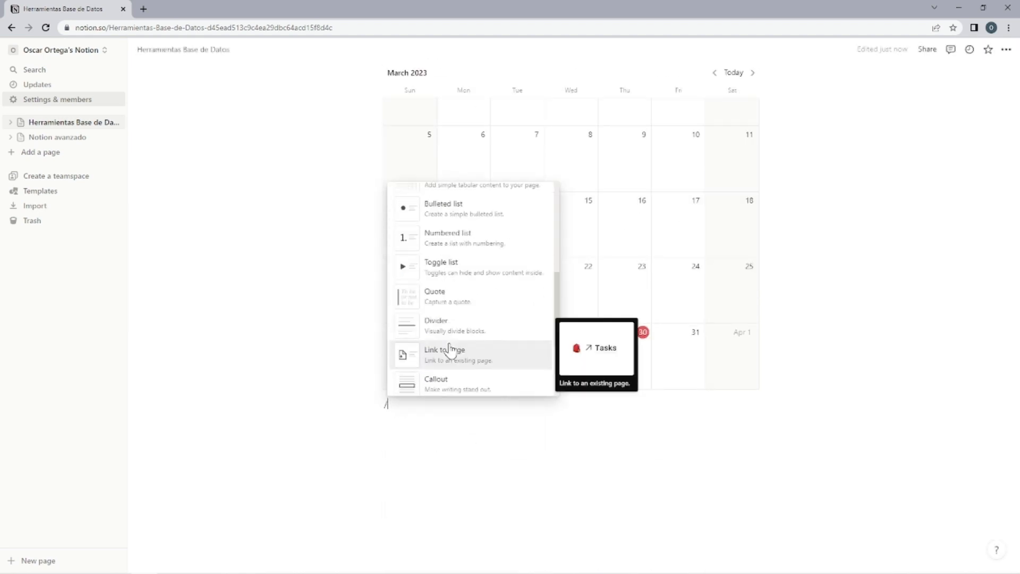
scroll(448, 351, down, 10)
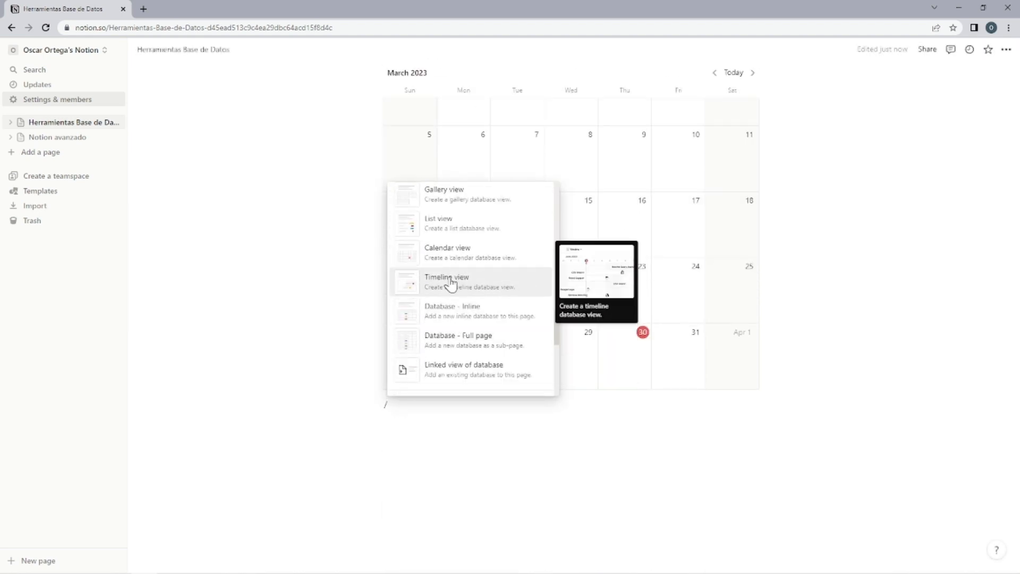
click(437, 290)
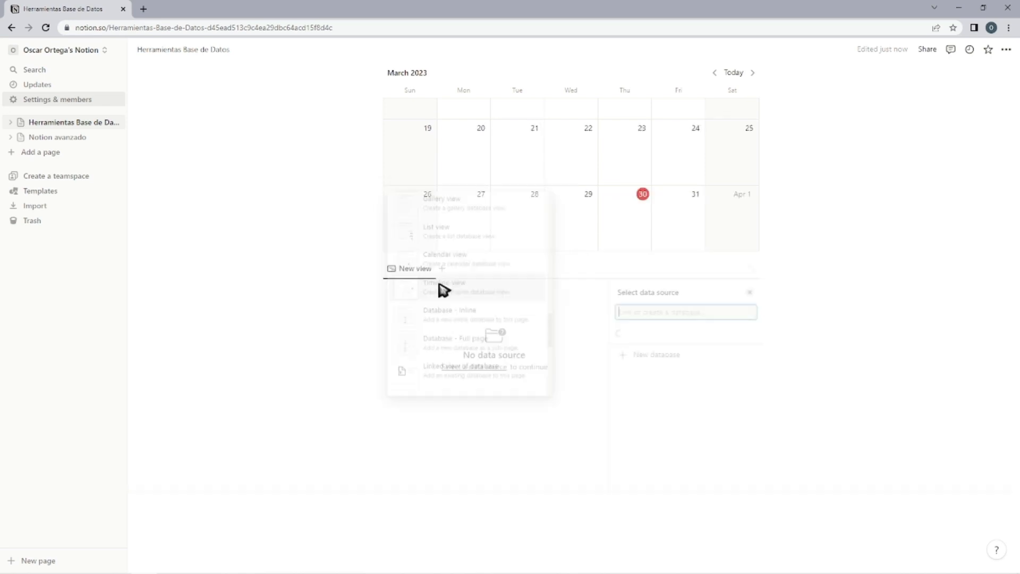
click(680, 475)
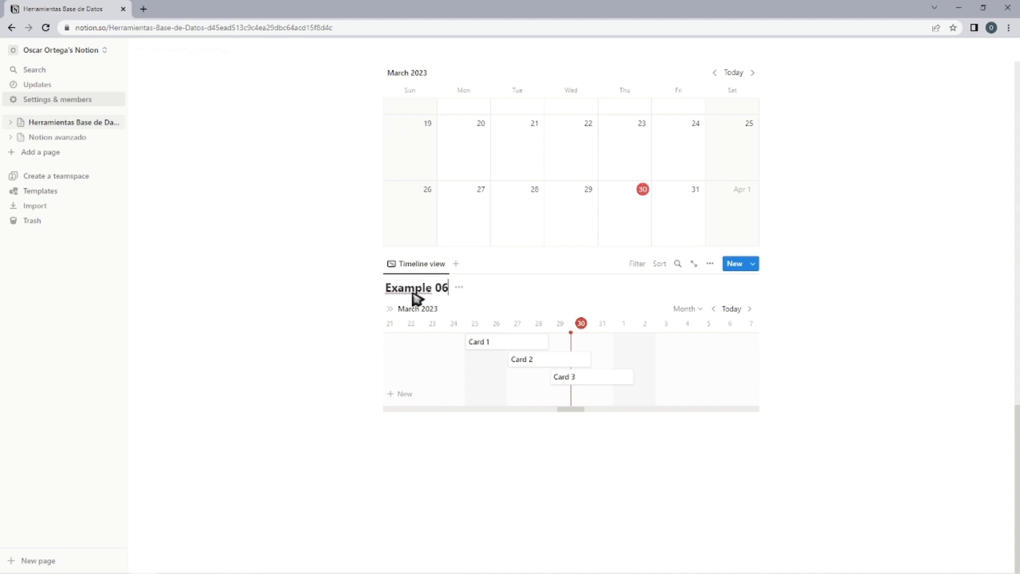
Insert an inline database below the Example 06 timeline and title it "Example 07".
click(421, 465)
text(/)
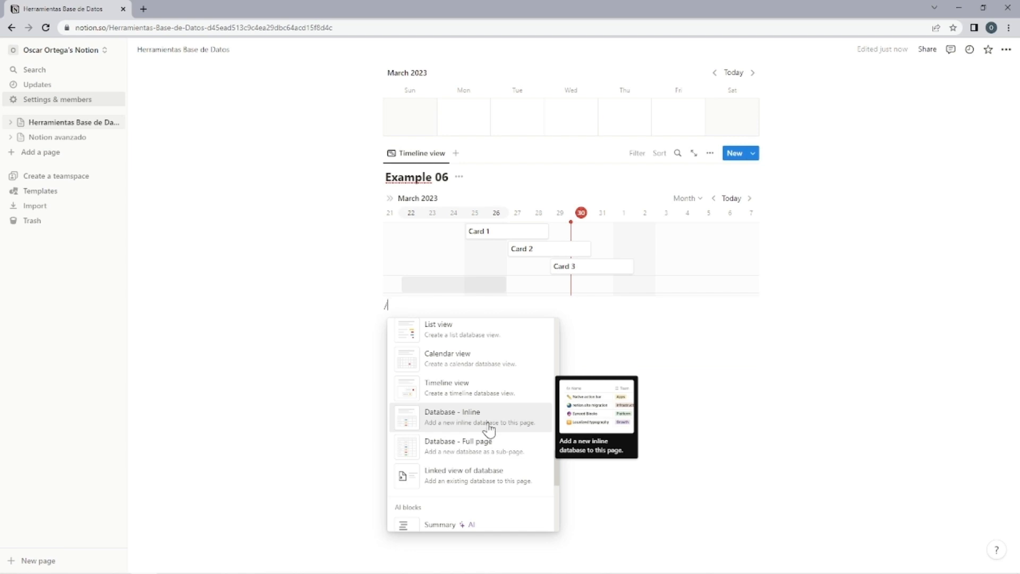
click(489, 428)
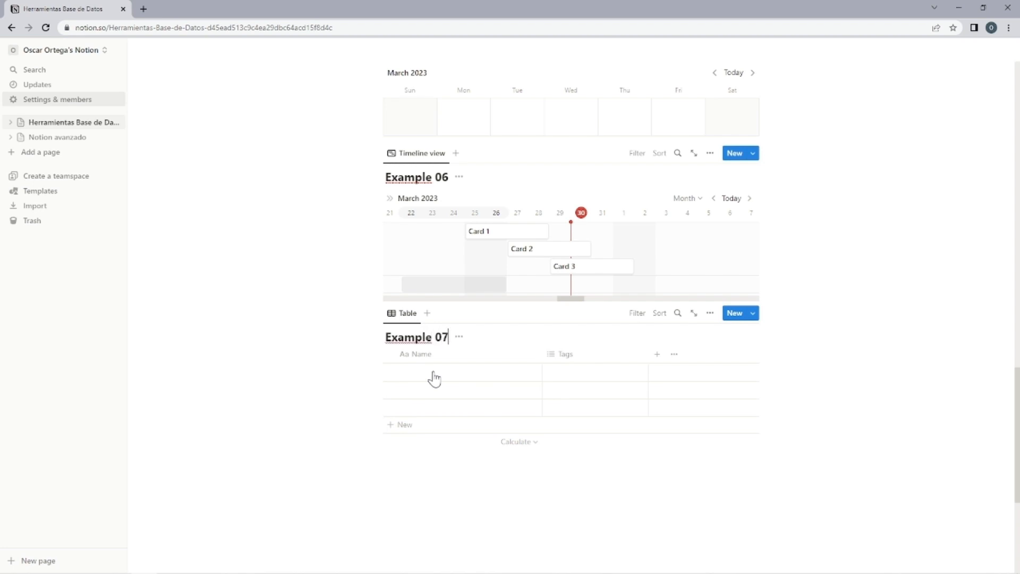
Add a full-page database as a sub-page below the Example 07 table.
click(387, 453)
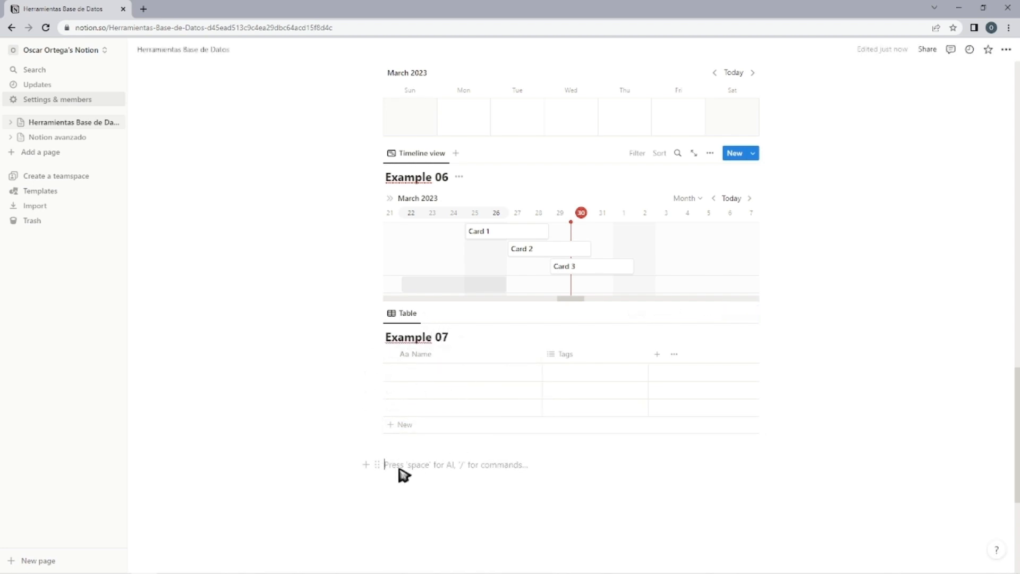
text(/)
scroll(414, 388, down, 5)
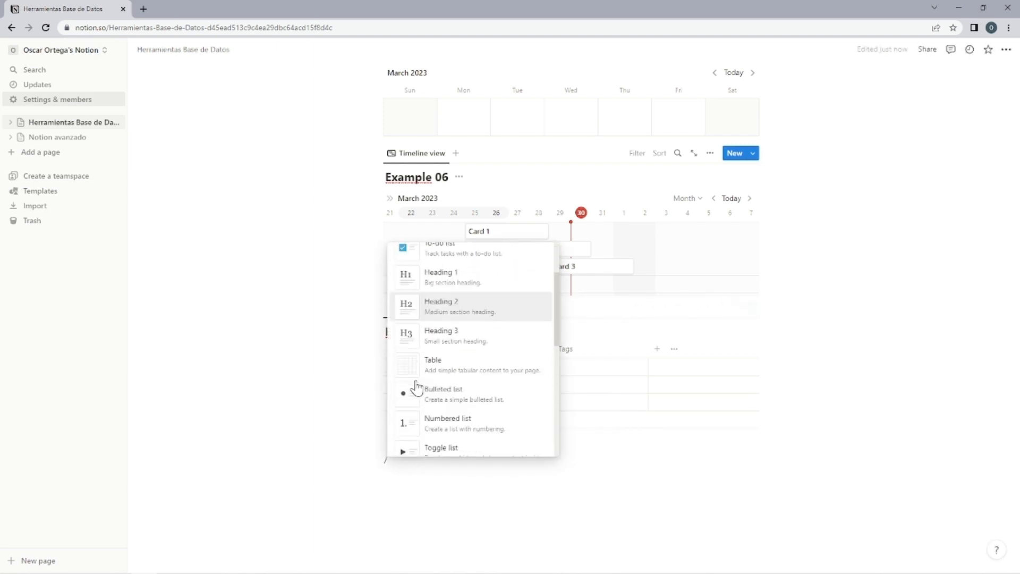
scroll(422, 378, down, 6)
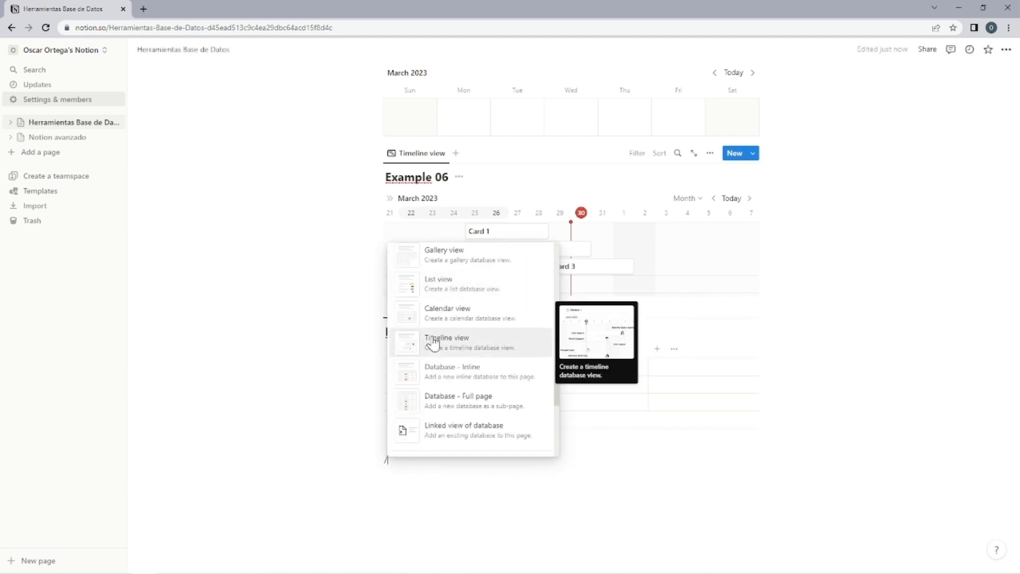
click(470, 404)
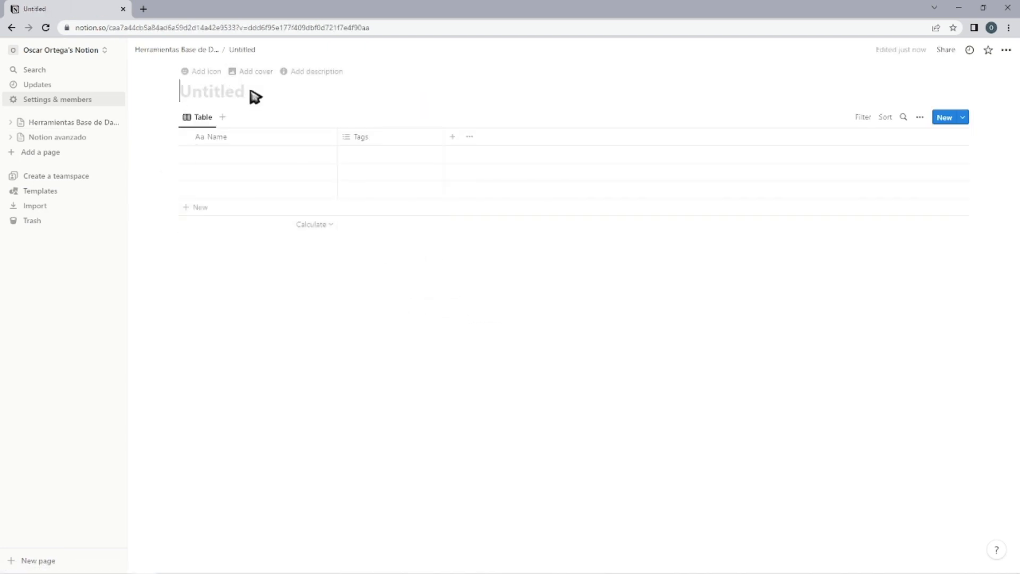
Return to the Herramientas Base de Datos page and open the untitled database sub-page below Example 07.
click(180, 49)
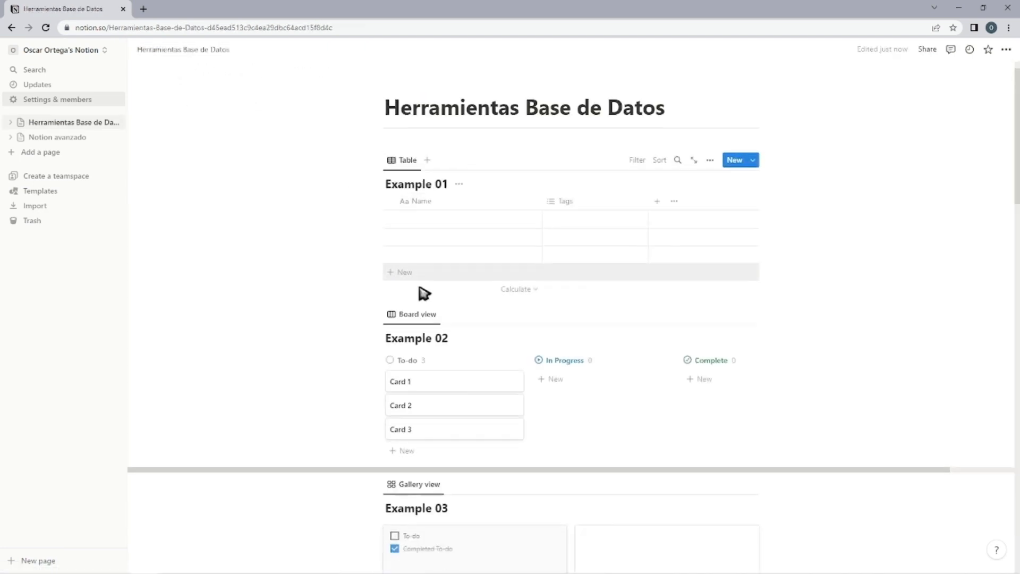
scroll(424, 291, down, 10)
scroll(371, 337, down, 12)
scroll(405, 346, up, 3)
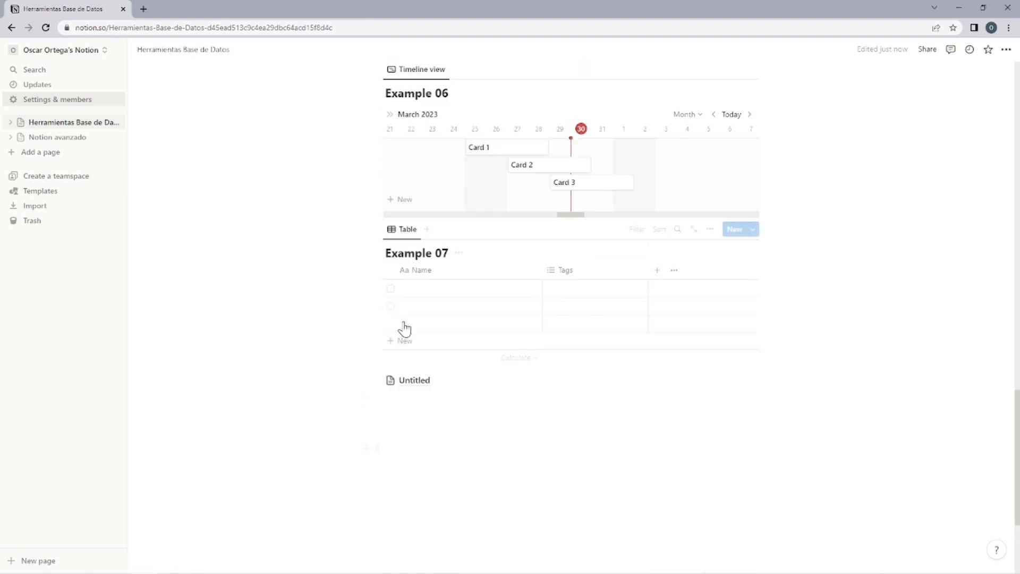
click(413, 381)
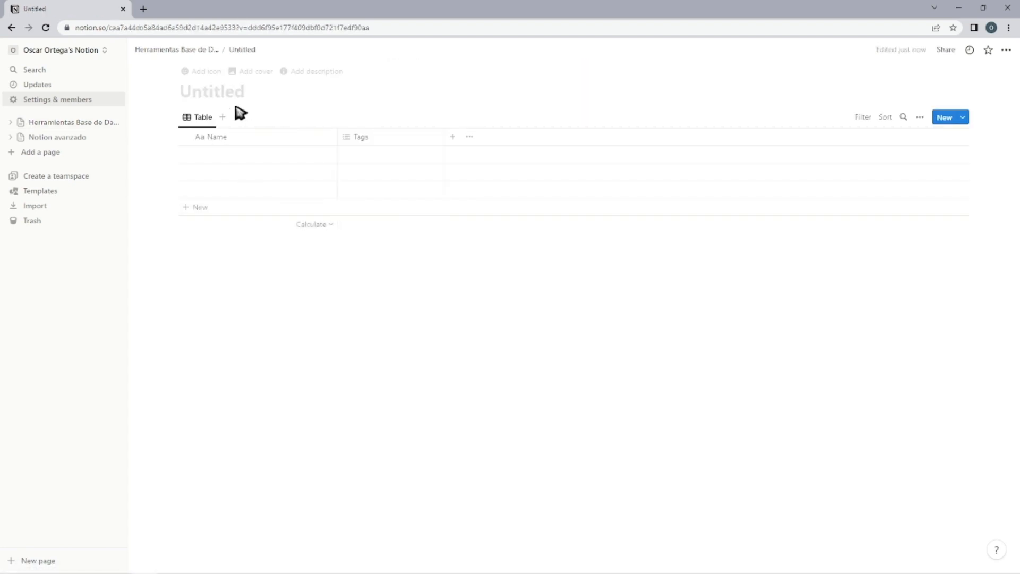
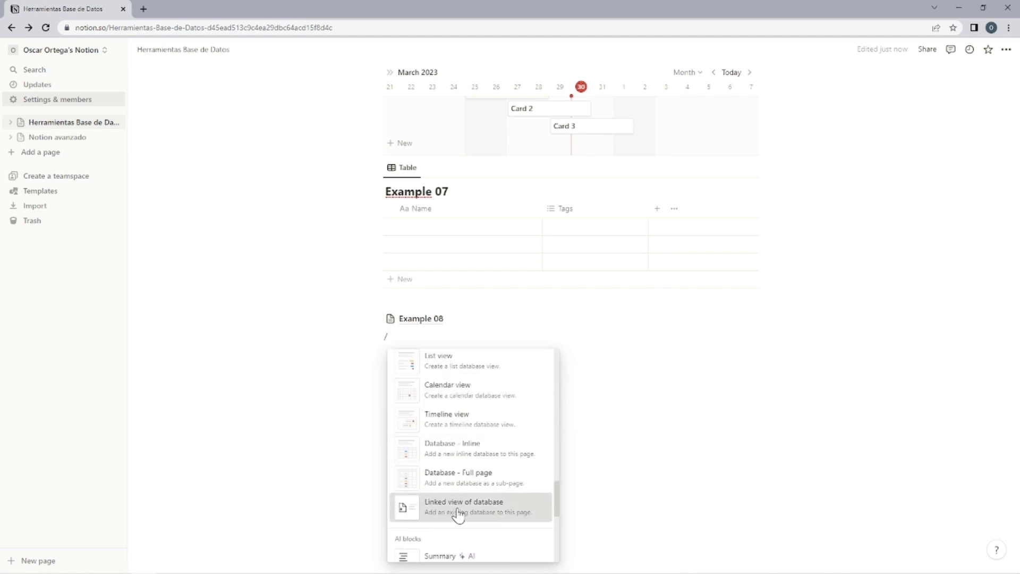
Insert a linked view of the Example 05 database below the Example 08 page, using its existing calendar view.
click(458, 515)
click(679, 462)
click(653, 387)
Add an entry titled "Tarea 01" on February 28 in the original Example 05 calendar.
scroll(863, 343, up, 7)
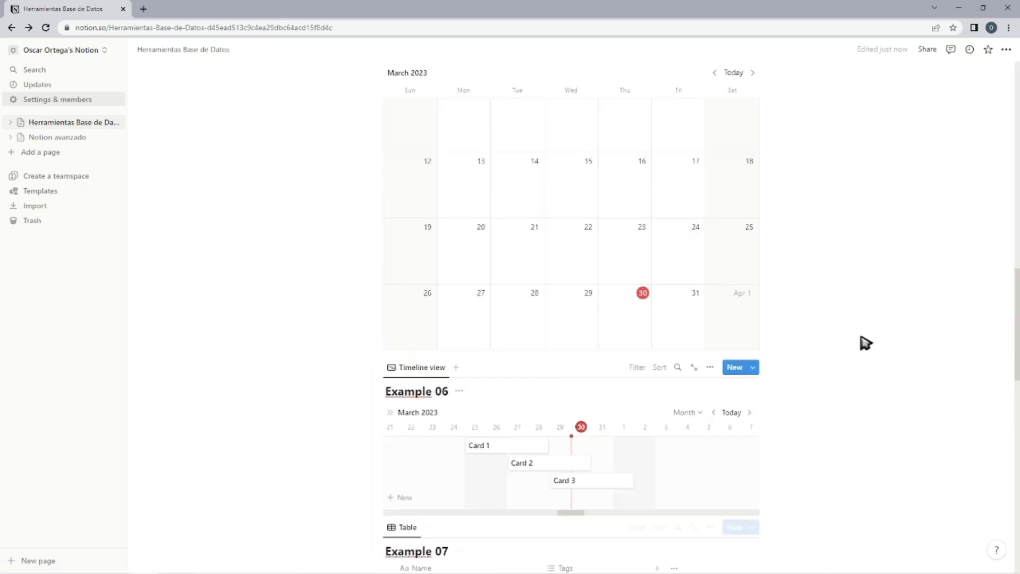
scroll(569, 339, down, 13)
scroll(539, 275, up, 17)
click(496, 295)
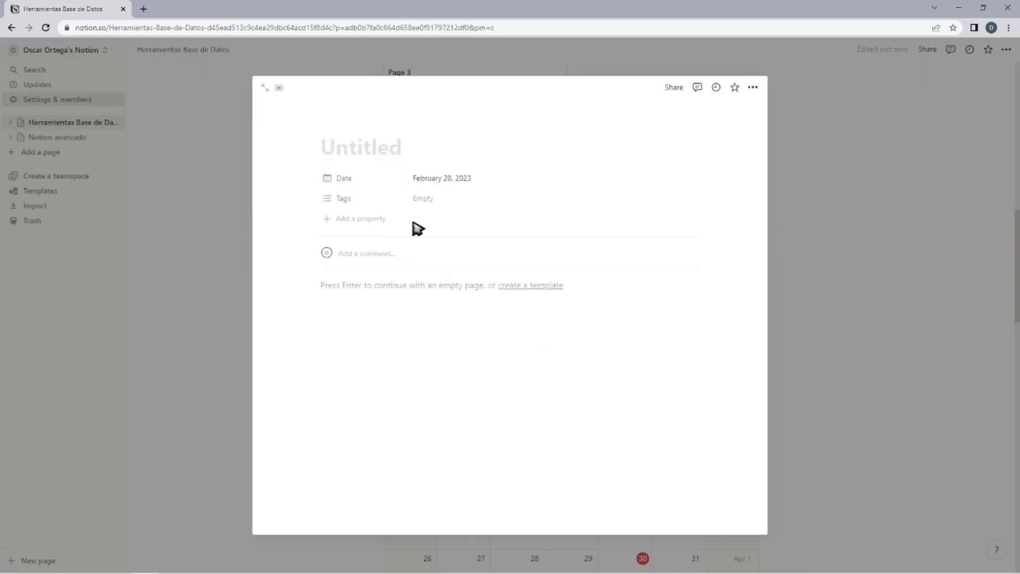
key(Escape)
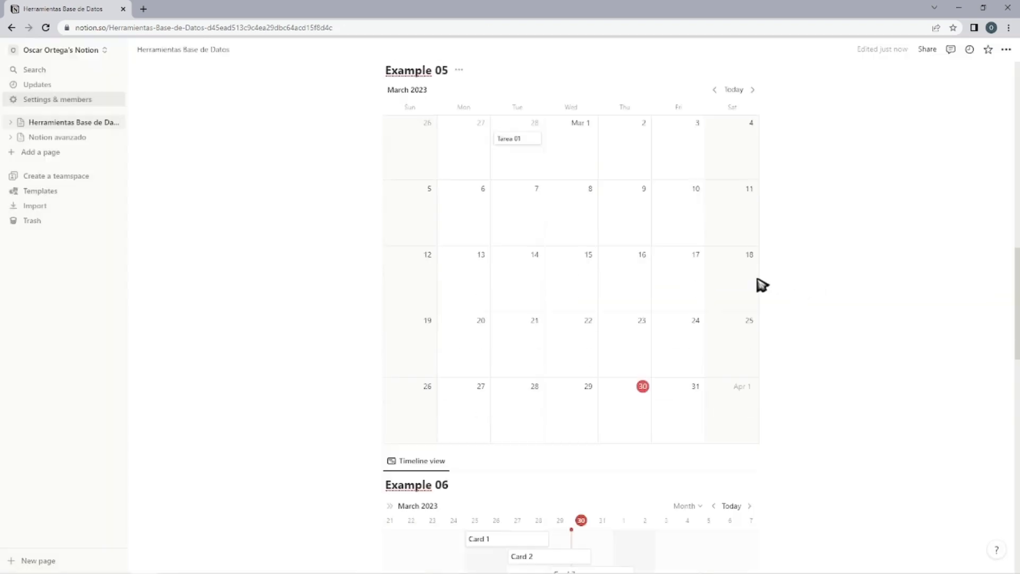
Add an entry titled "Today" on March 30 in the Example 05 calendar and compare the original with its linked view.
scroll(565, 356, up, 2)
click(621, 544)
text(Today)
click(891, 342)
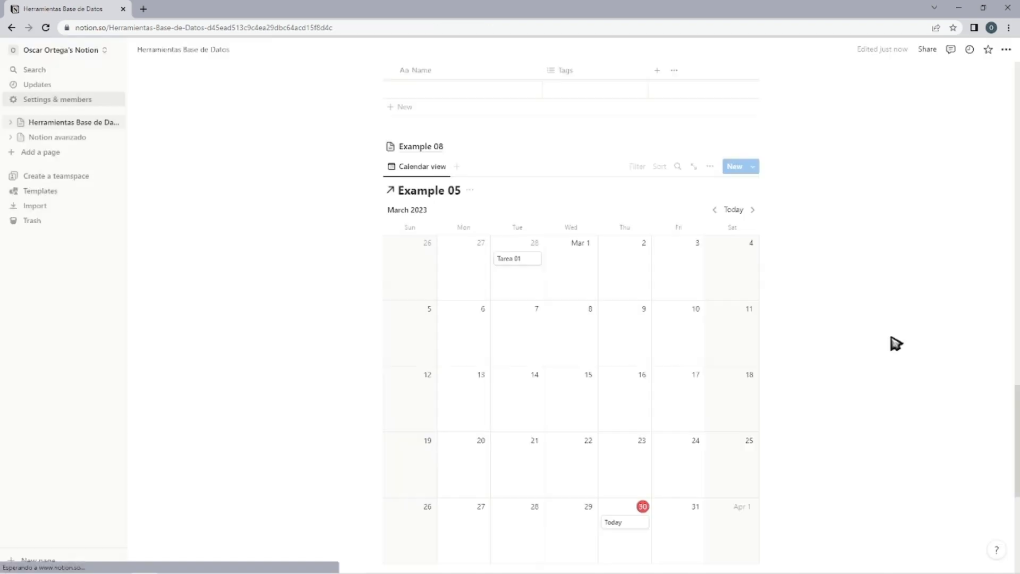
scroll(841, 365, up, 1)
scroll(586, 386, down, 12)
Insert a second linked database view of Example 05 below the linked calendar.
click(405, 420)
text(/)
scroll(484, 332, down, 15)
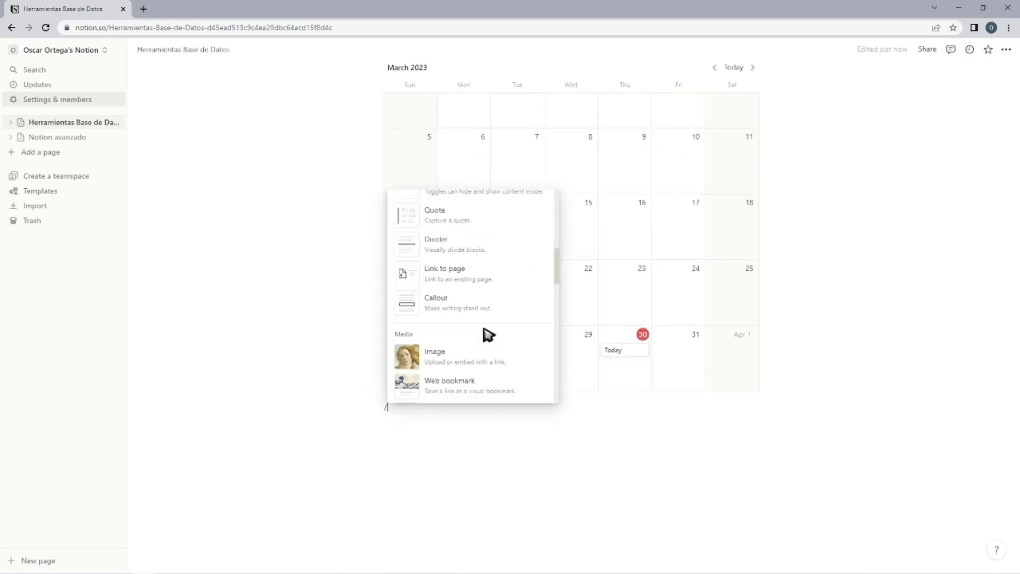
scroll(474, 257, up, 3)
click(492, 288)
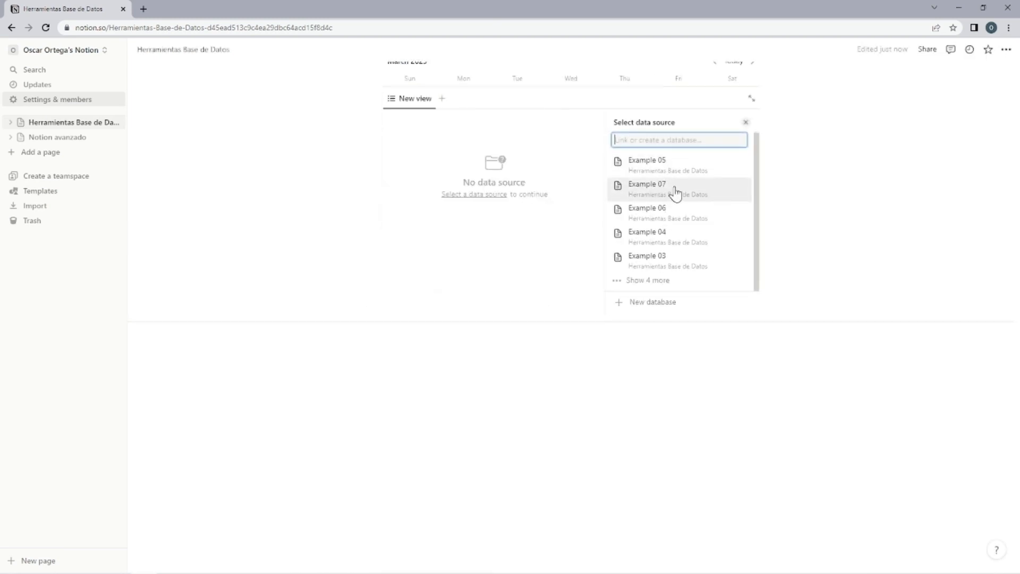
click(675, 192)
click(745, 126)
Change the second linked Example 05 view to the Gallery layout.
scroll(808, 236, up, 3)
scroll(797, 229, down, 1)
click(711, 188)
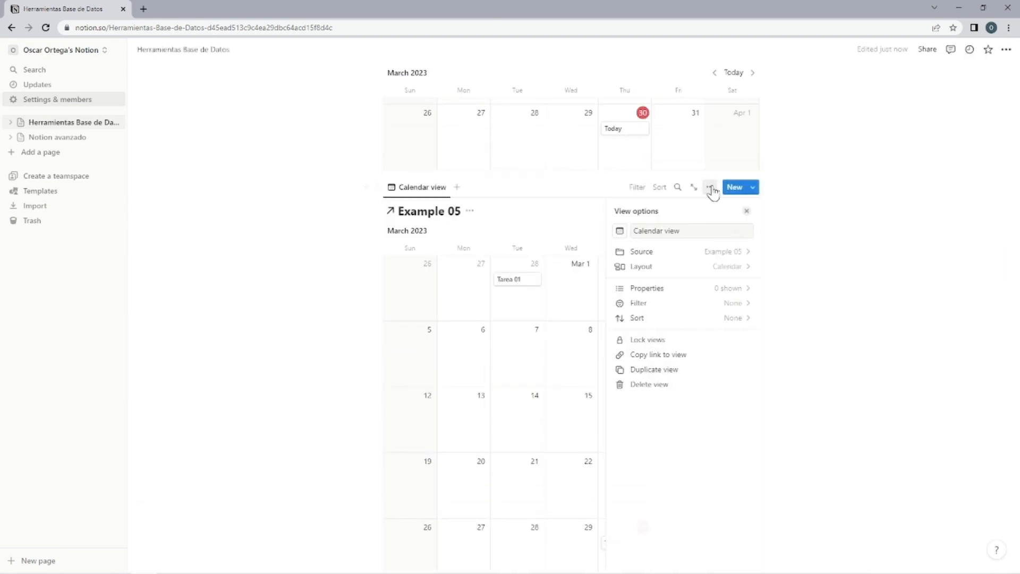
click(722, 266)
click(730, 275)
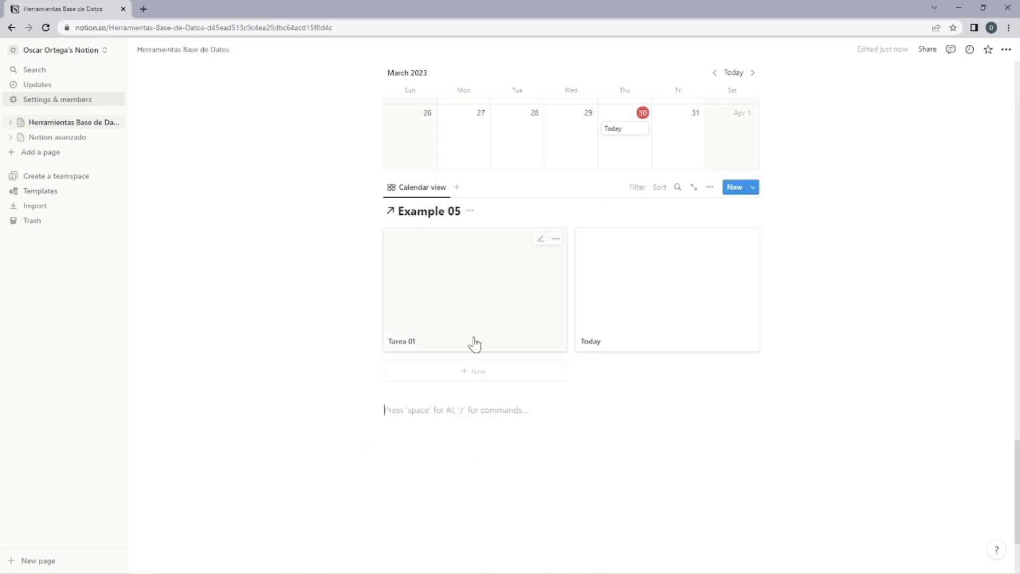
scroll(500, 239, up, 5)
scroll(524, 160, down, 3)
scroll(665, 287, up, 4)
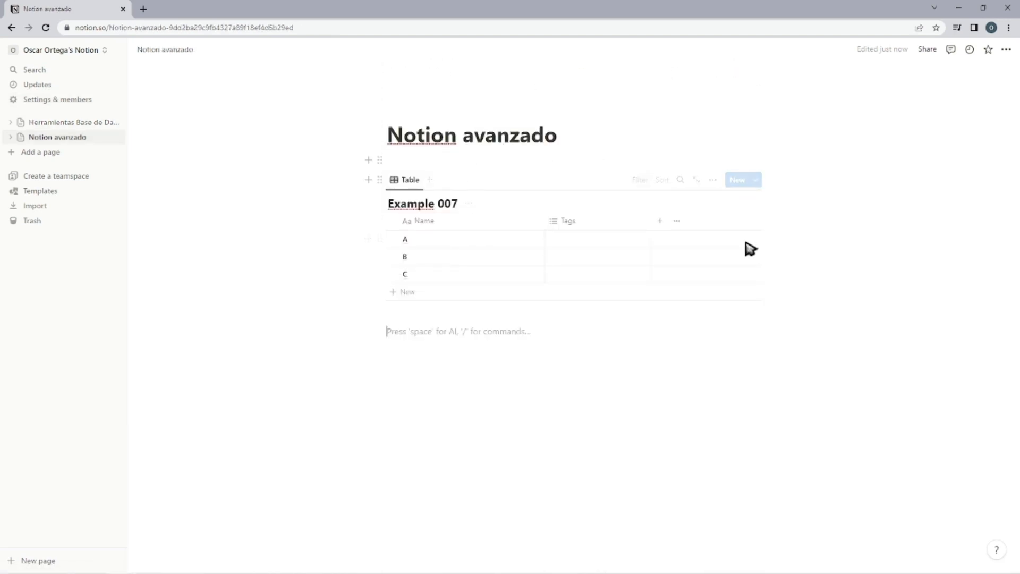
Try the Board, Timeline, Calendar and List layouts on the Example 007 database and leave it in the Gallery layout.
click(713, 181)
click(690, 245)
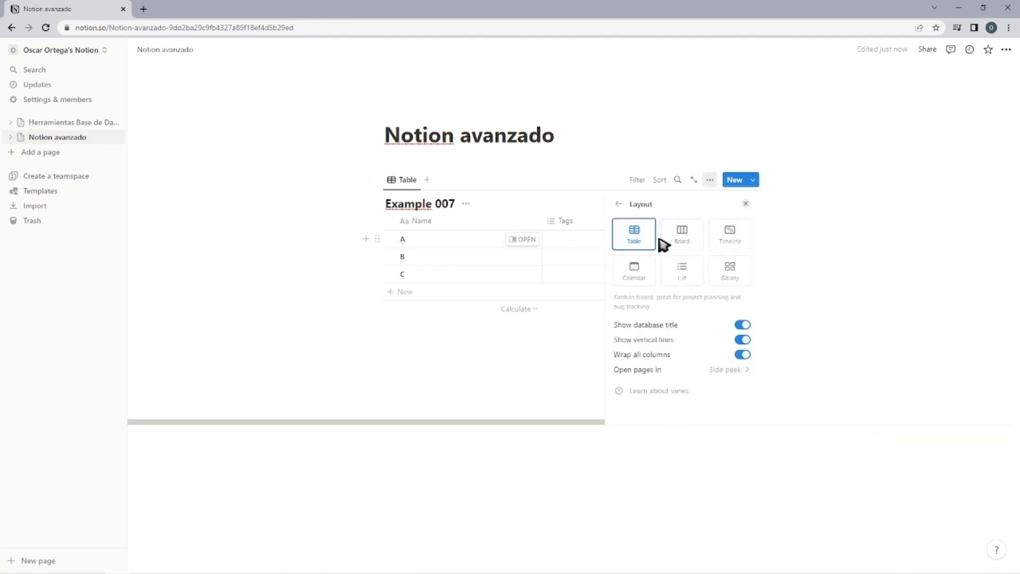
click(681, 243)
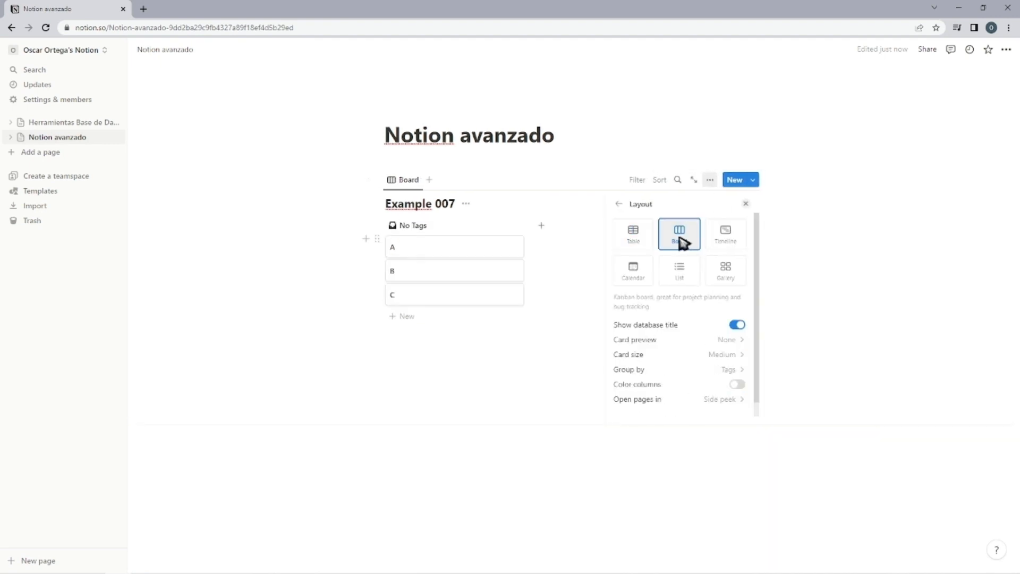
click(712, 245)
click(640, 272)
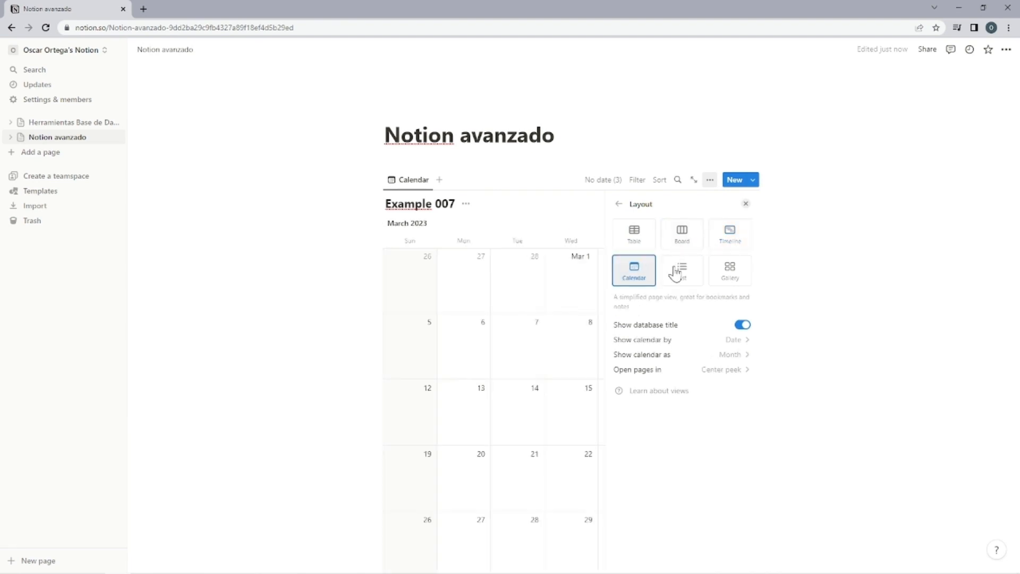
click(677, 272)
click(729, 270)
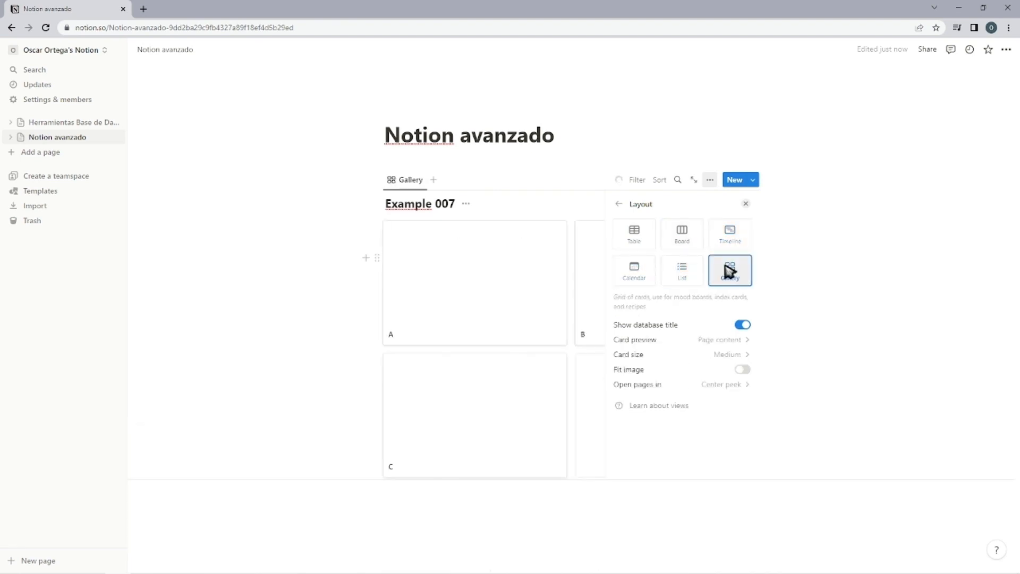
click(633, 245)
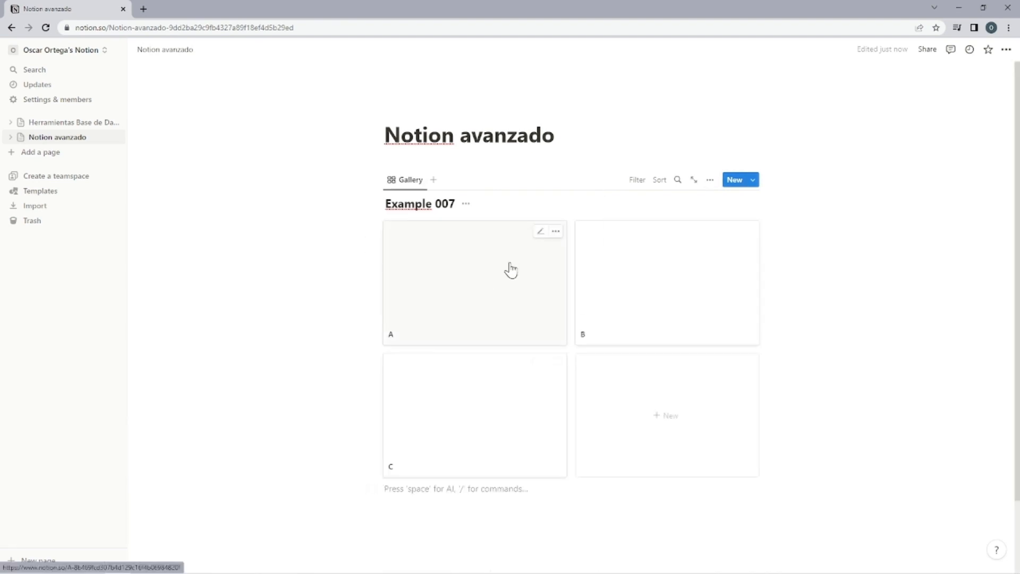
Give card A an airplane icon and a Japanese landscape cover, and card B an icon and a nebula cover.
right_click(510, 270)
click(472, 296)
click(471, 296)
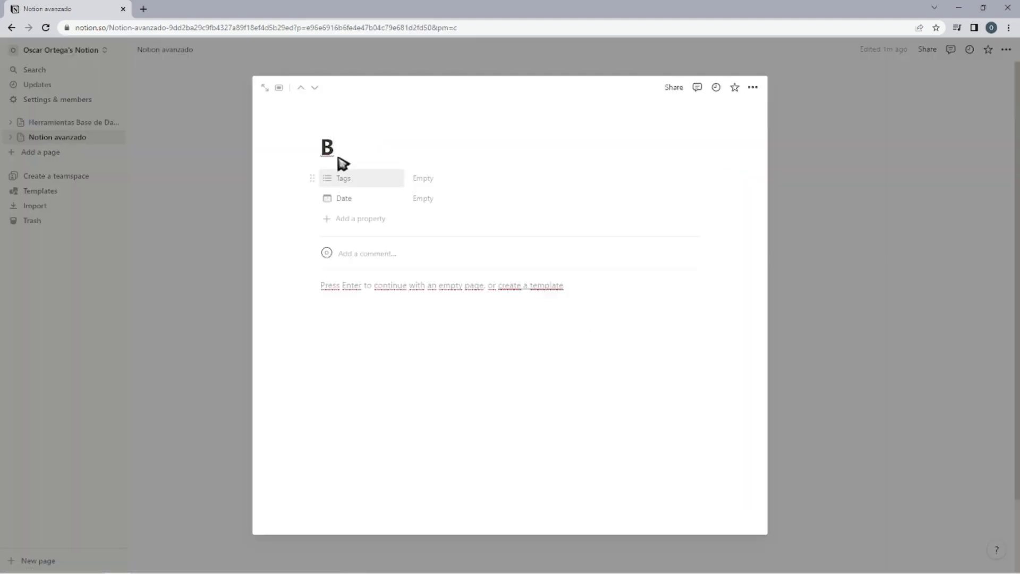
click(345, 124)
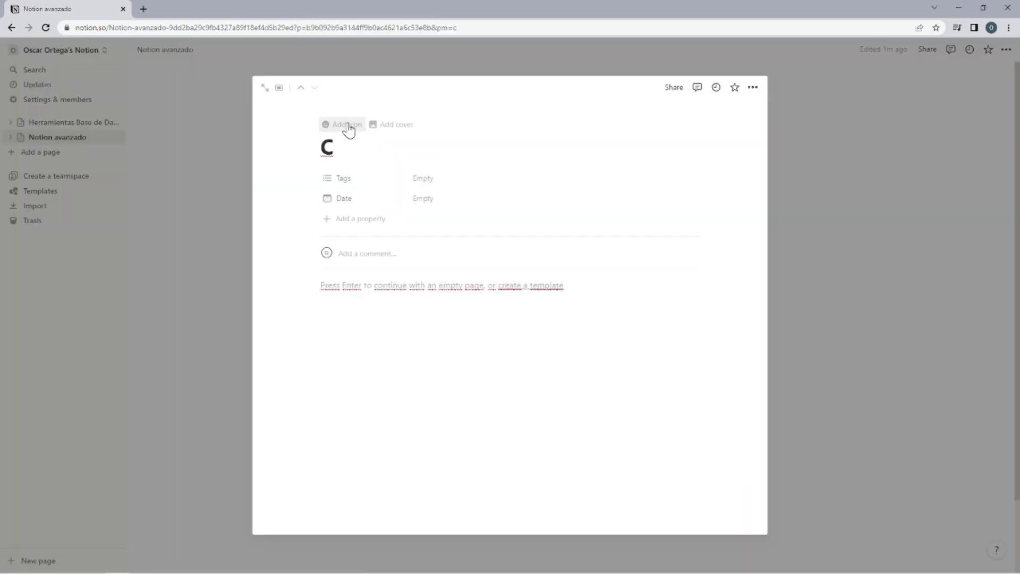
Give card C's page a purple alien icon and a space shuttle launch cover, and return to the gallery.
click(348, 130)
click(336, 171)
click(248, 273)
click(340, 206)
click(608, 205)
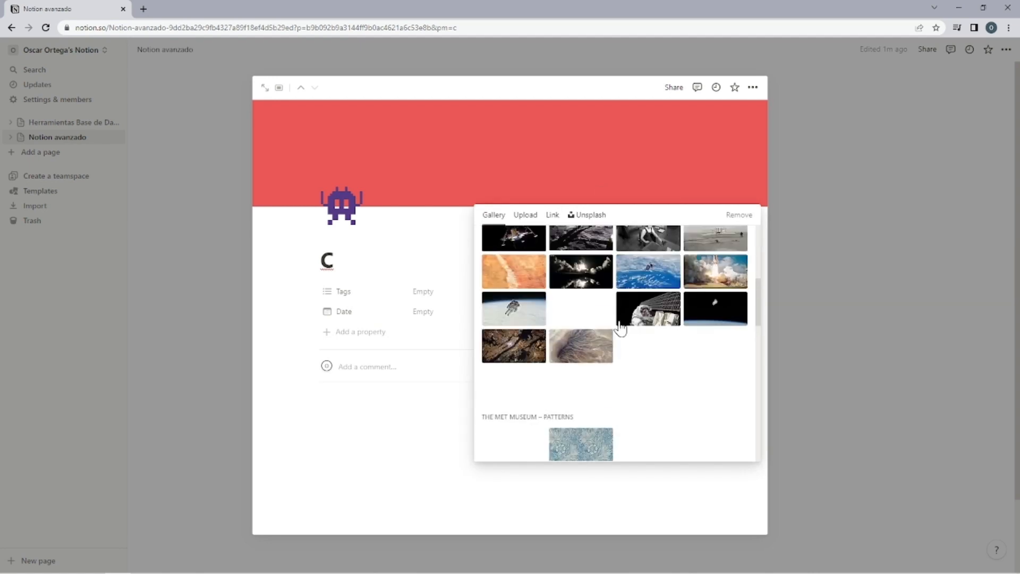
click(620, 322)
click(719, 265)
scroll(719, 245, down, 2)
click(343, 494)
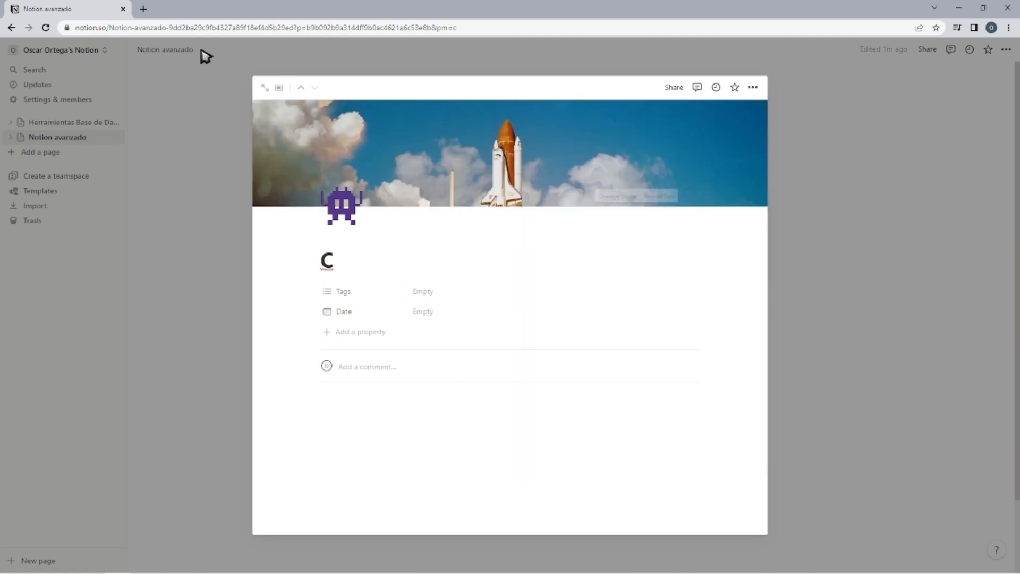
click(206, 57)
Set the card preview of the Example 007 gallery to Page cover.
click(712, 181)
click(753, 180)
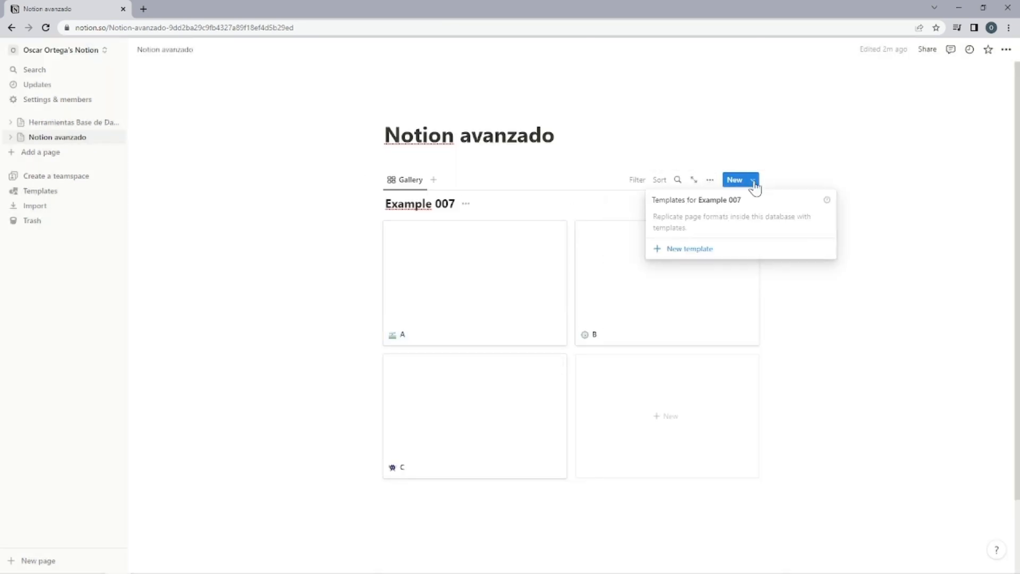
click(753, 184)
click(710, 181)
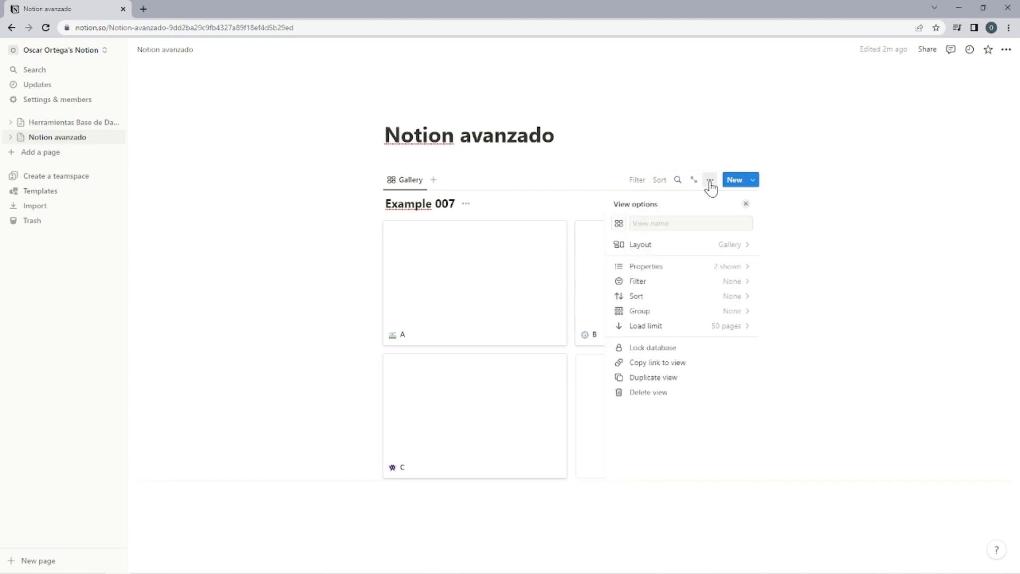
click(711, 243)
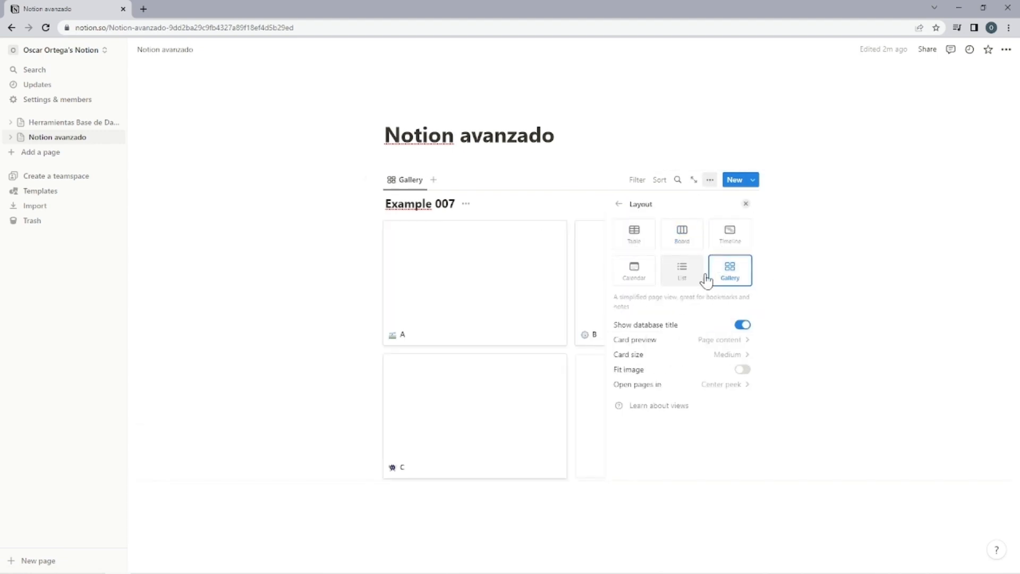
click(717, 371)
click(716, 375)
click(727, 341)
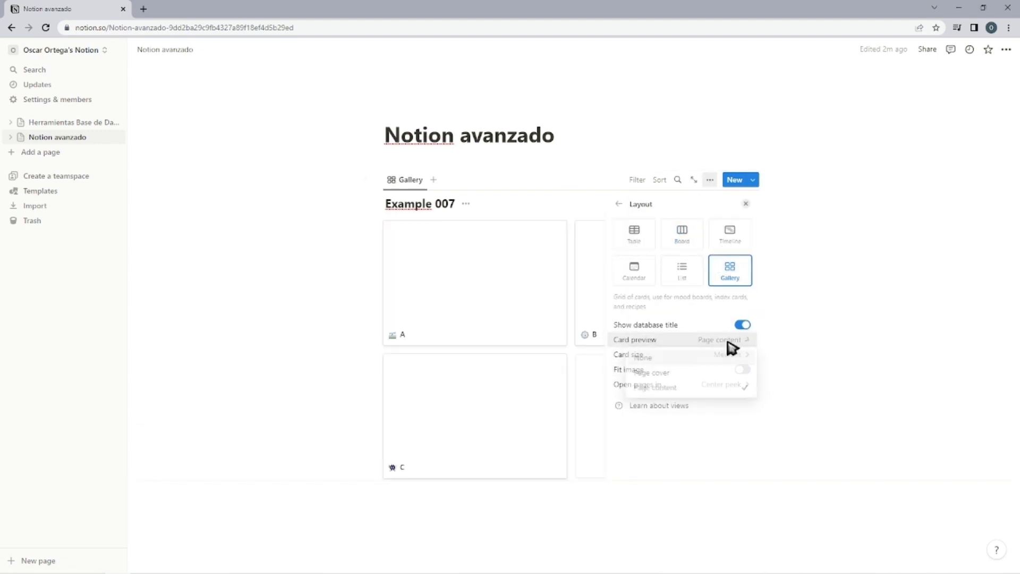
click(701, 372)
click(836, 353)
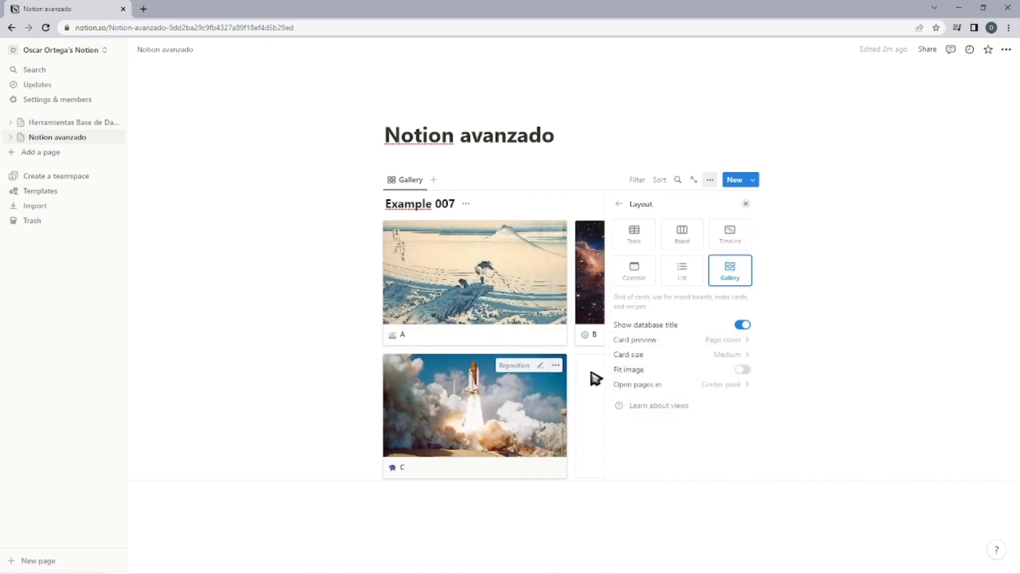
Set the gallery's card size to Large and its pages to open in Center peek.
click(671, 355)
click(693, 373)
click(645, 402)
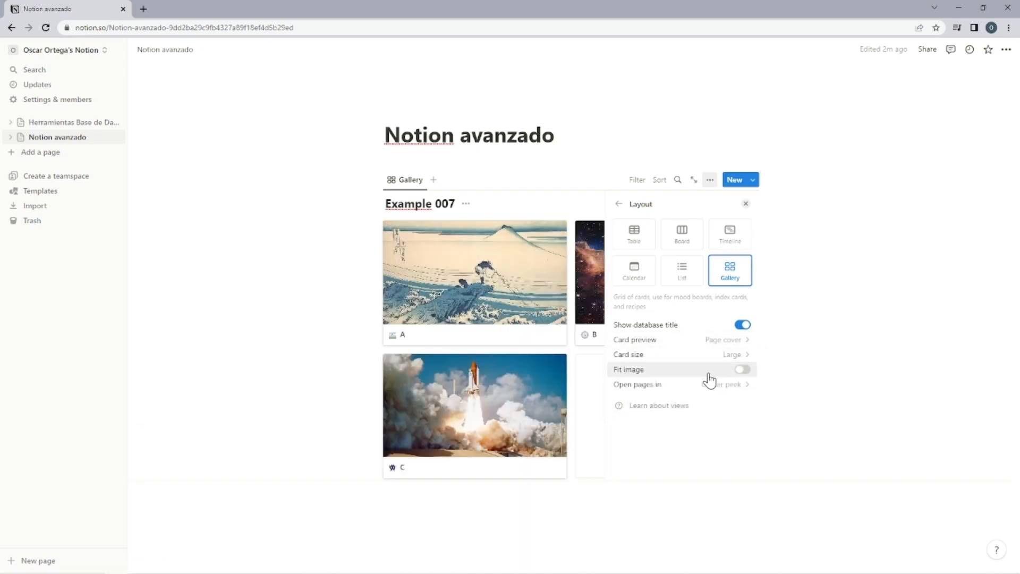
click(708, 383)
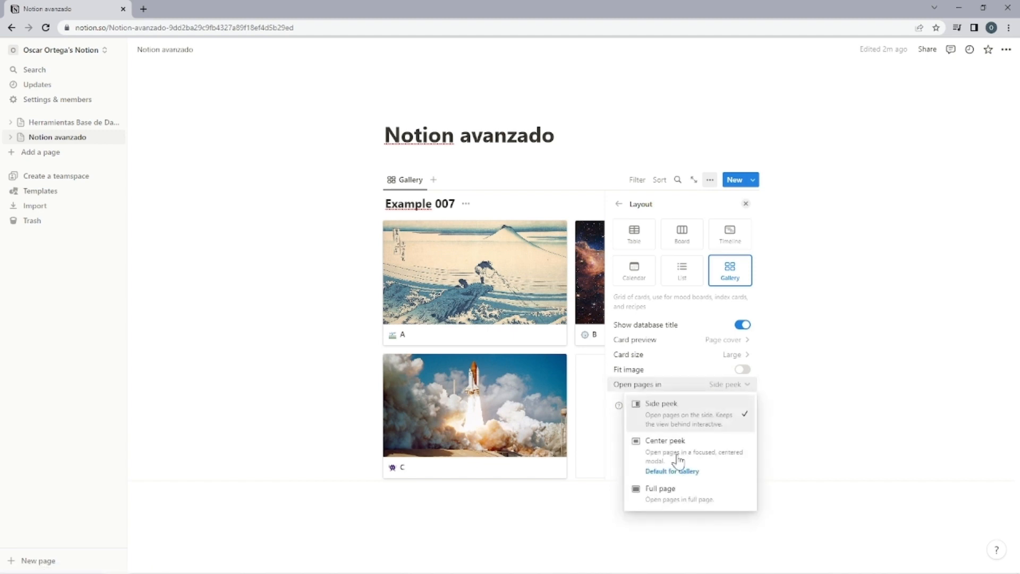
click(709, 453)
click(746, 205)
Switch Example 007 to the Board layout and go through its card display options.
click(710, 180)
click(694, 243)
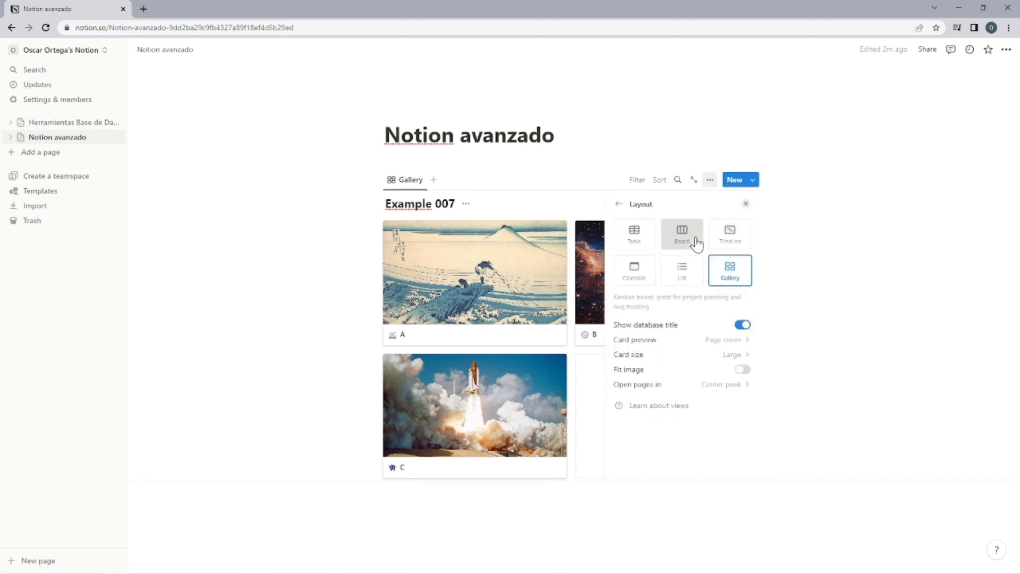
click(682, 234)
click(715, 340)
click(696, 357)
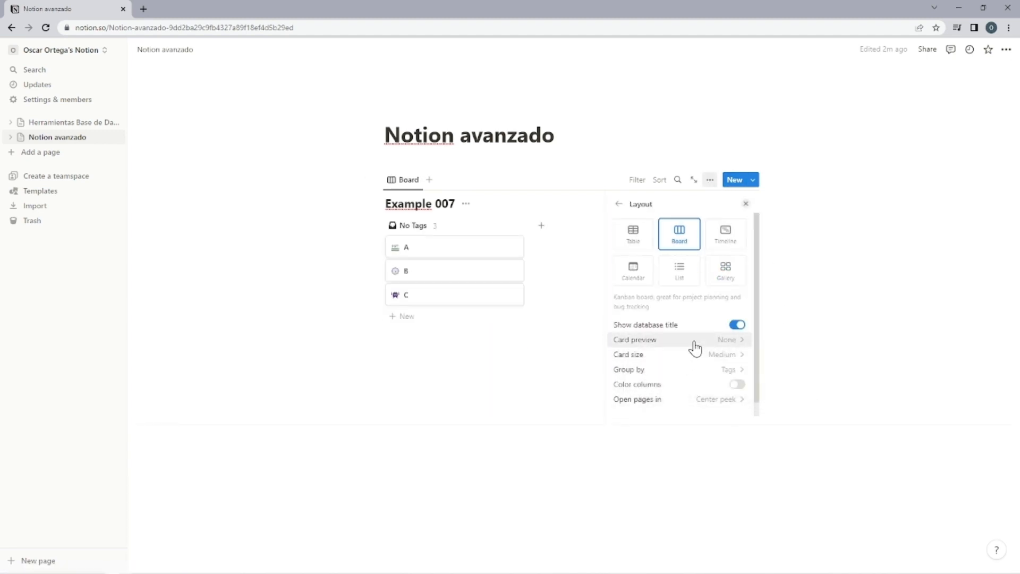
click(694, 342)
click(691, 373)
Switch Example 007 to the Timeline layout and toggle its Show table option.
click(730, 233)
click(687, 354)
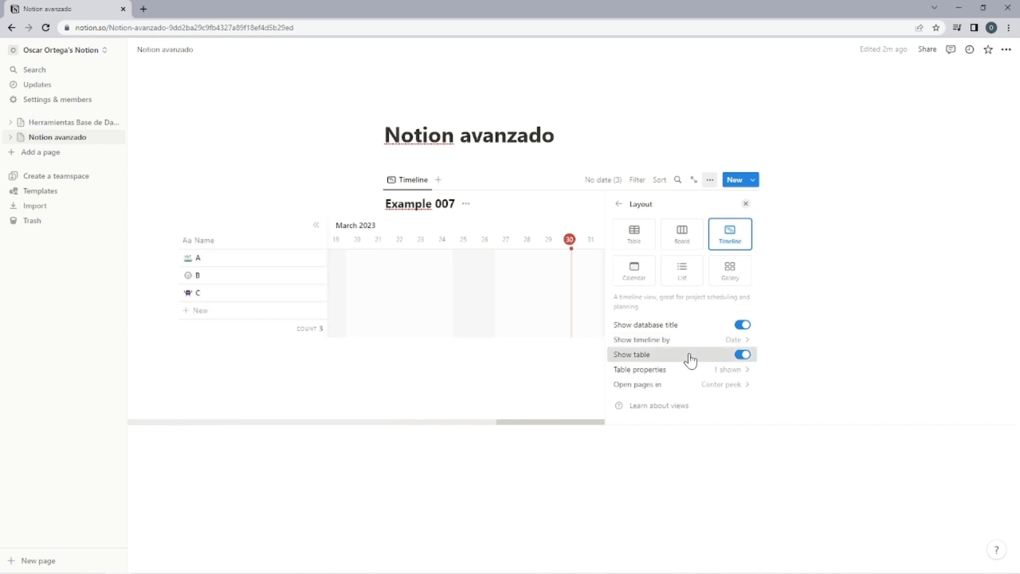
click(689, 355)
Switch Example 007 to the Calendar layout and show the calendar as Week.
click(649, 279)
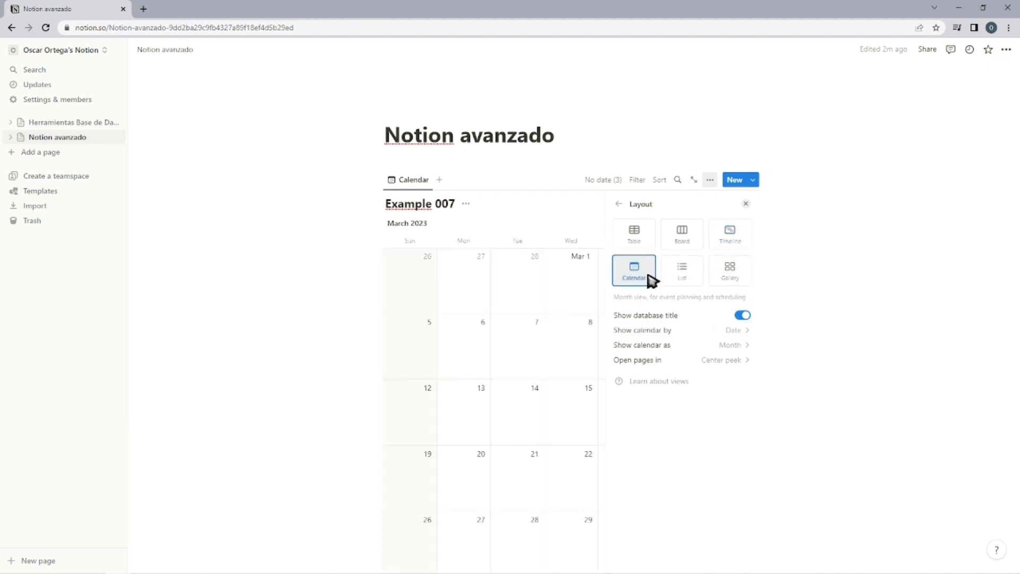
click(697, 347)
click(684, 378)
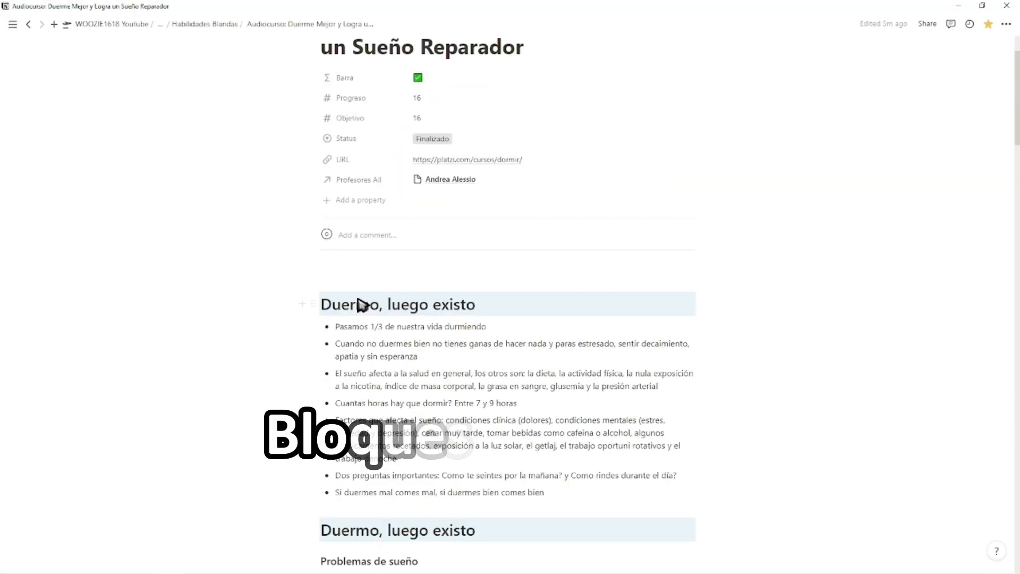
scroll(365, 302, up, 3)
Insert a table of contents block above the first "Duermo, luego existo" heading on the Audiocurso page and look through its entries.
click(397, 357)
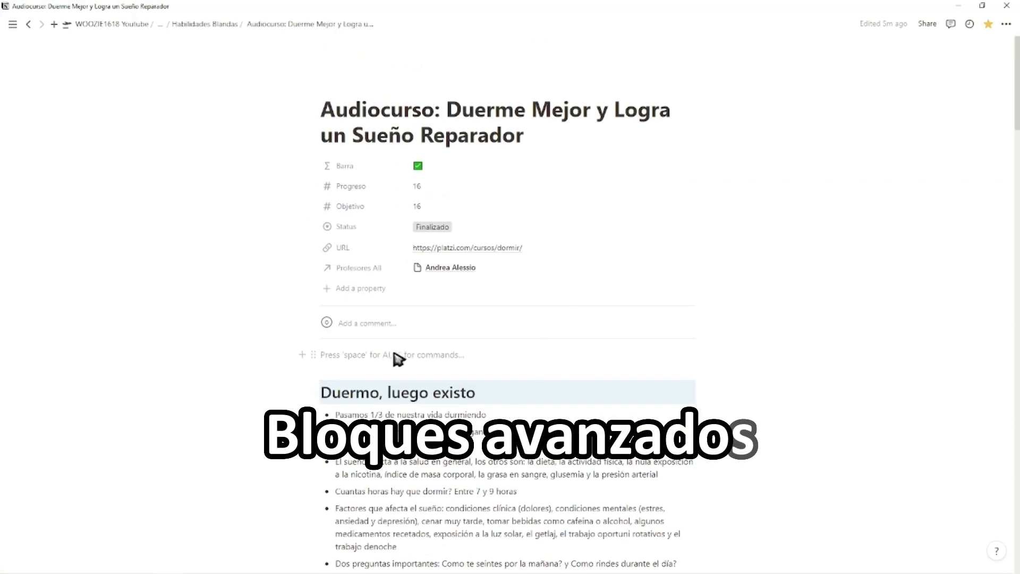
text(/)
scroll(406, 232, down, 5)
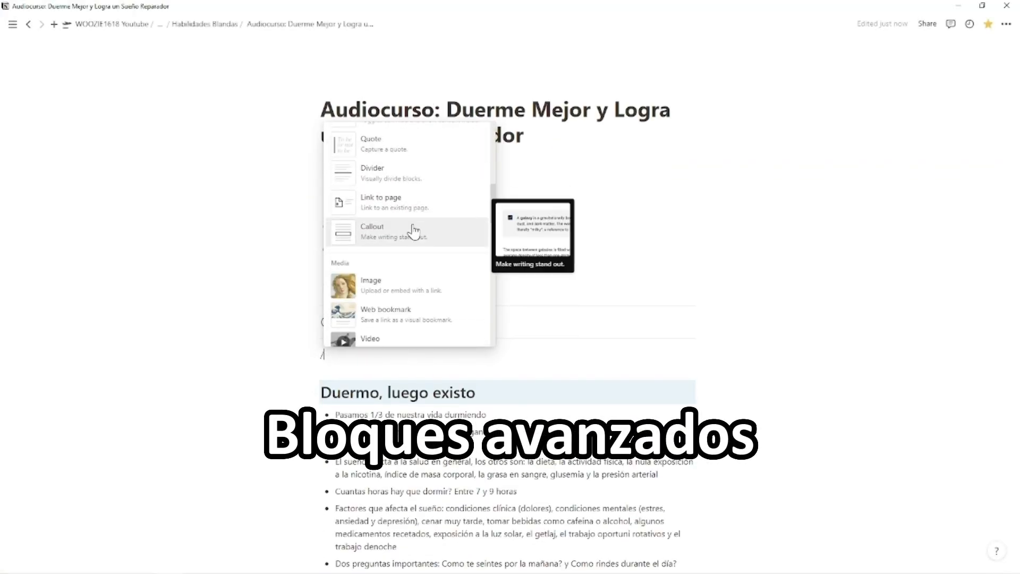
scroll(413, 232, down, 6)
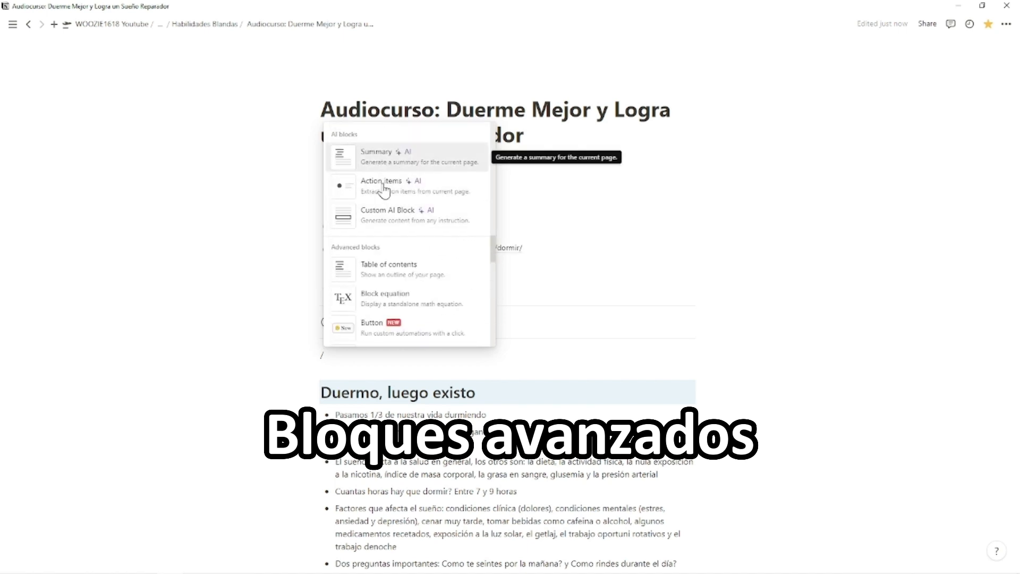
click(408, 274)
scroll(406, 292, down, 3)
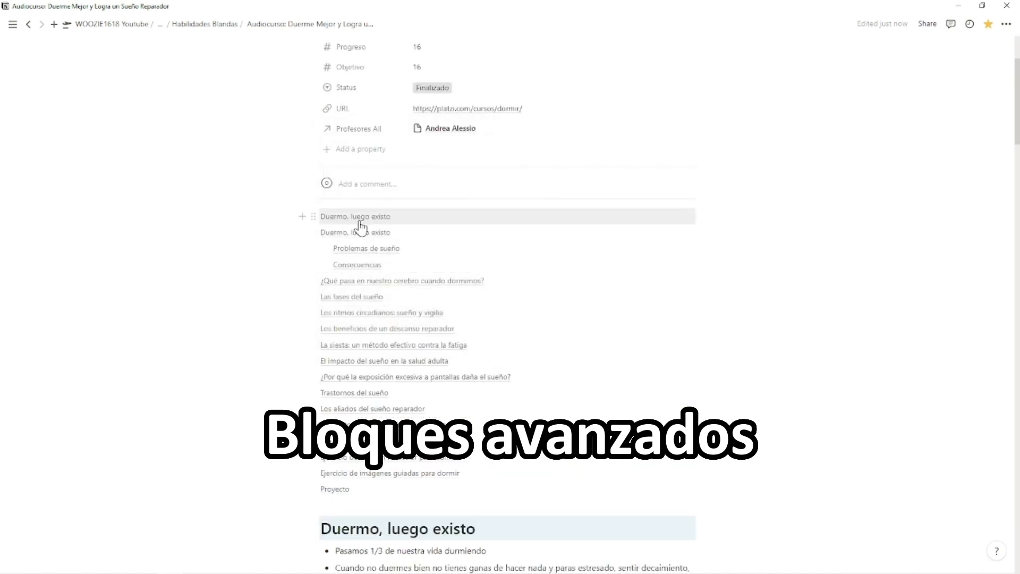
scroll(353, 120, down, 2)
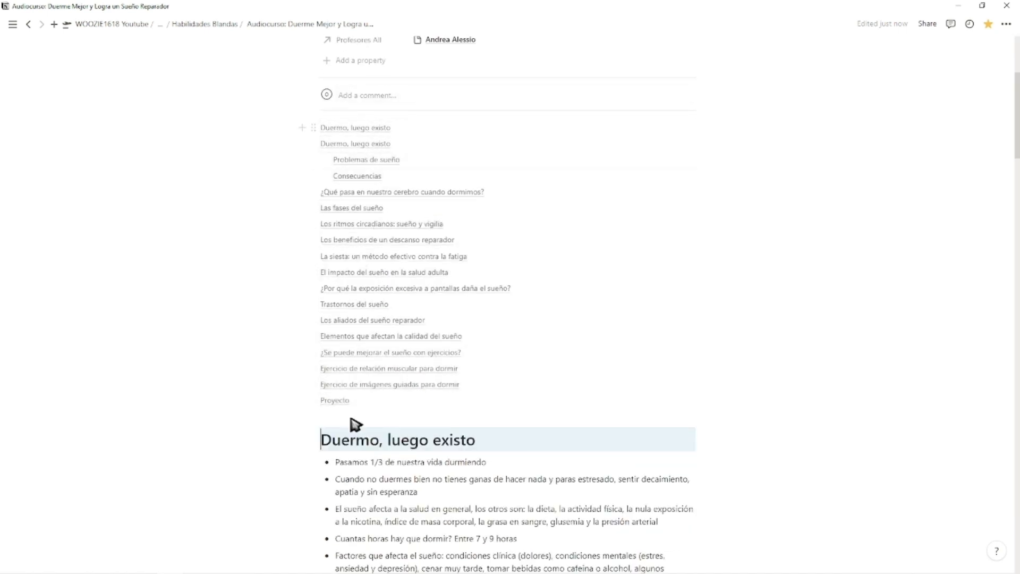
Try out the table of contents on the Audiocurso page by jumping to a section further down and returning to the entries.
click(416, 181)
scroll(409, 210, up, 15)
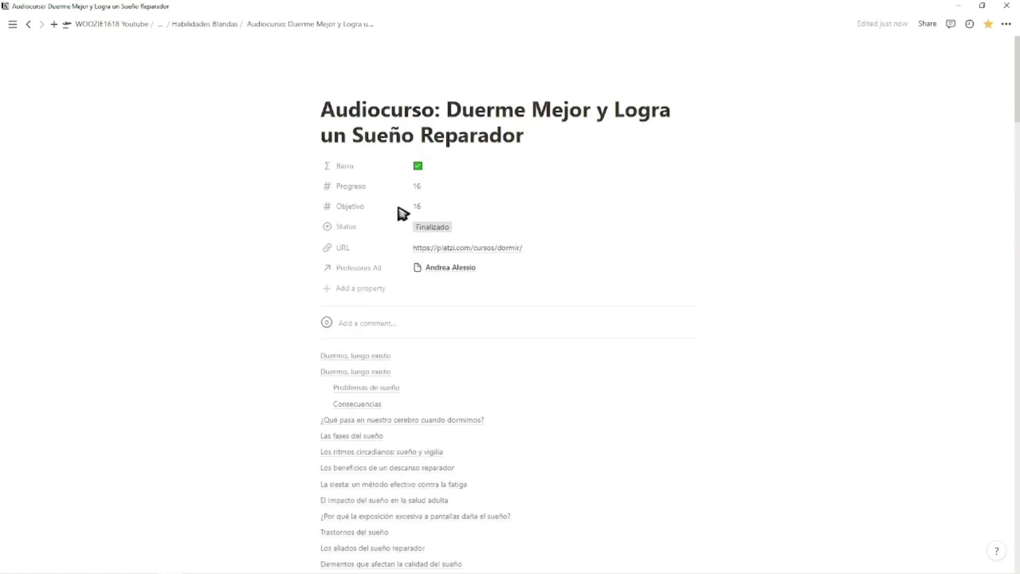
scroll(382, 245, down, 2)
scroll(370, 278, down, 2)
click(386, 322)
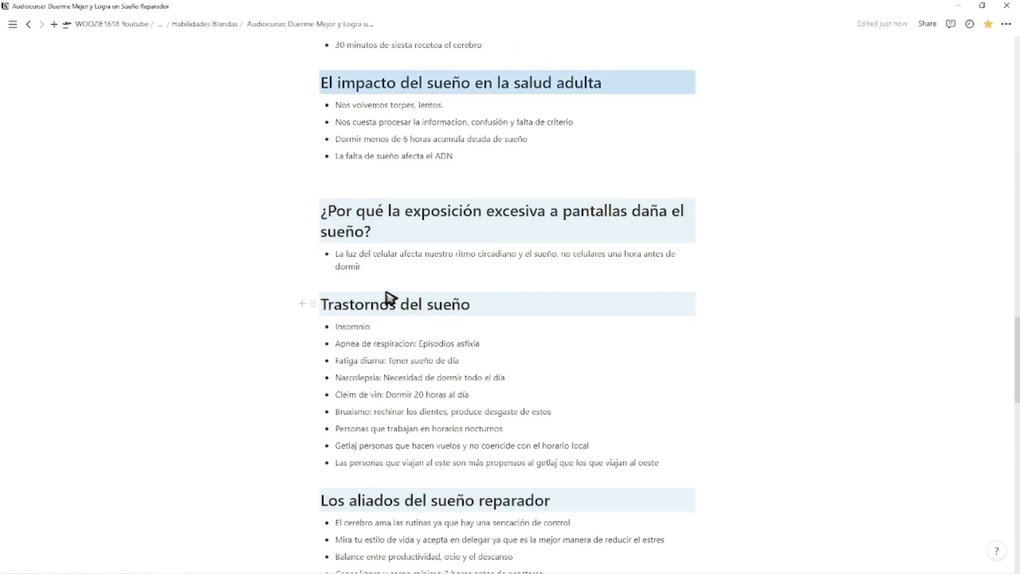
scroll(387, 295, up, 15)
scroll(386, 295, up, 10)
scroll(380, 345, down, 2)
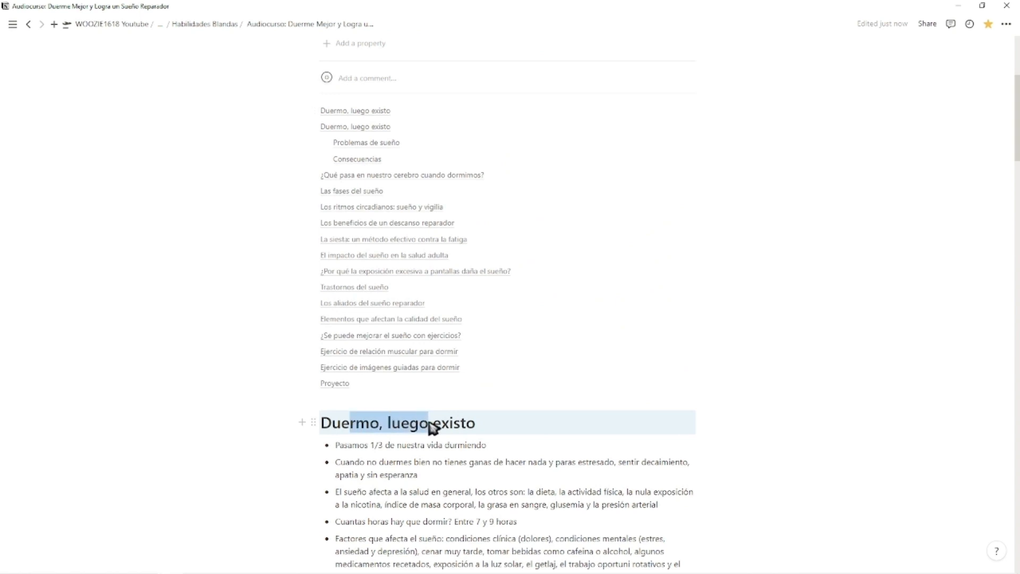
drag(435, 427, 430, 414)
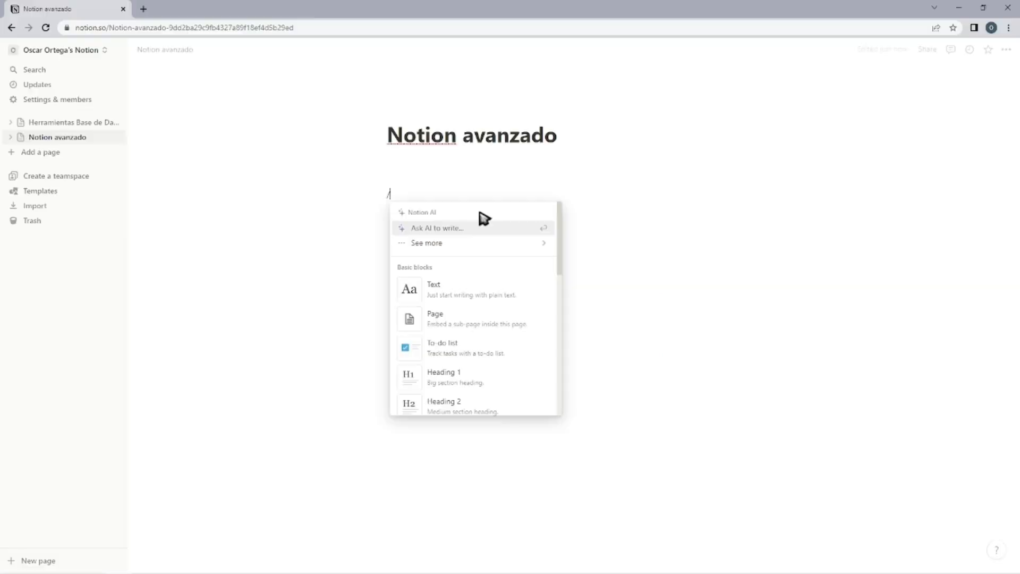
Insert a block equation on the Notion avanzado page and enter the formula E = mc^5.
scroll(480, 255, down, 8)
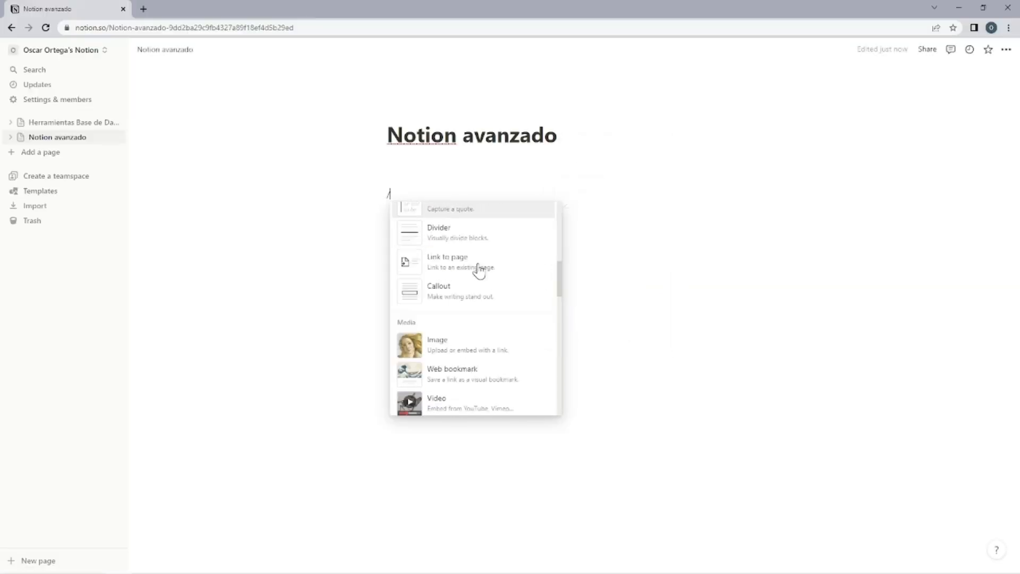
scroll(476, 284, down, 10)
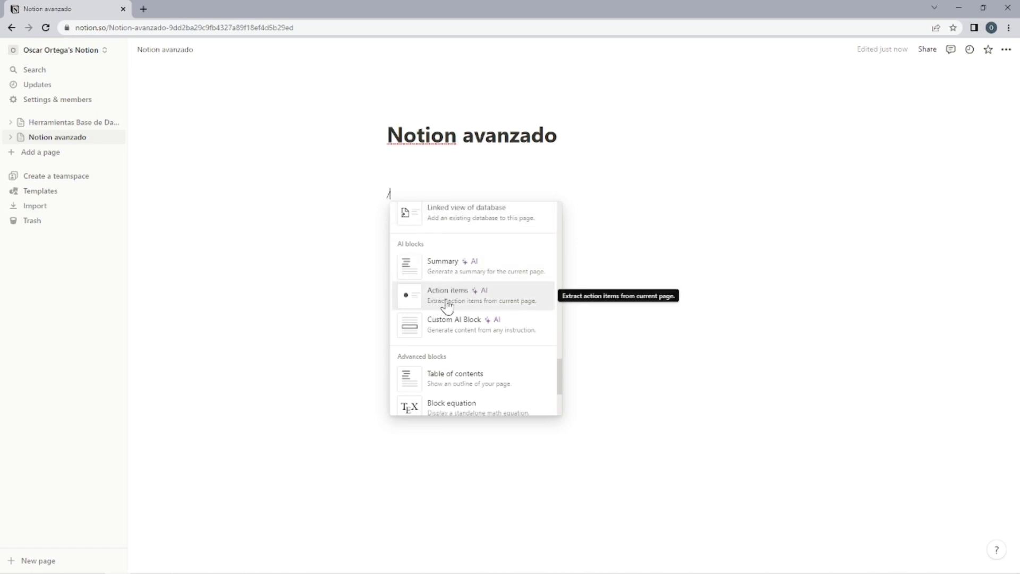
scroll(447, 307, down, 3)
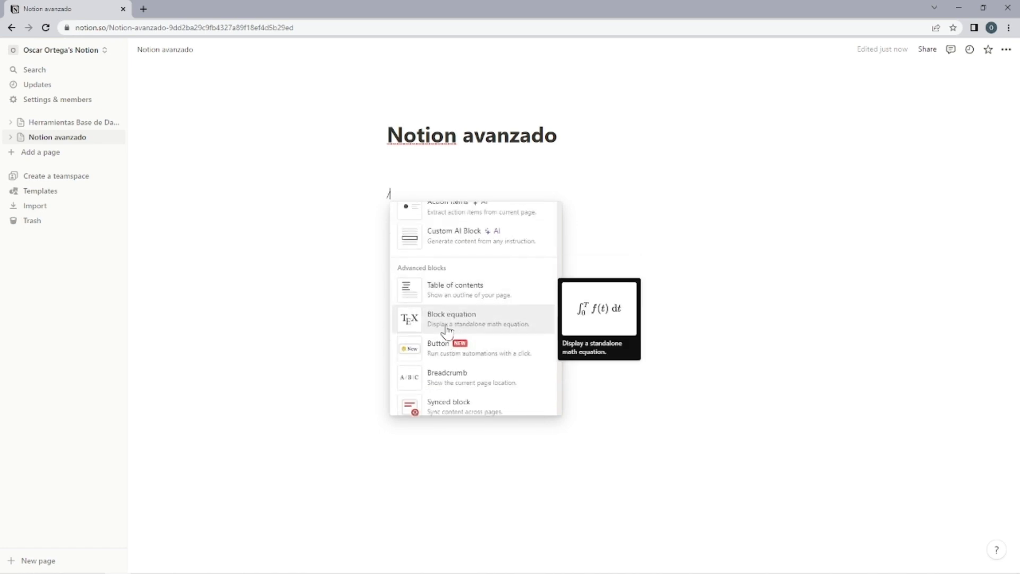
click(447, 330)
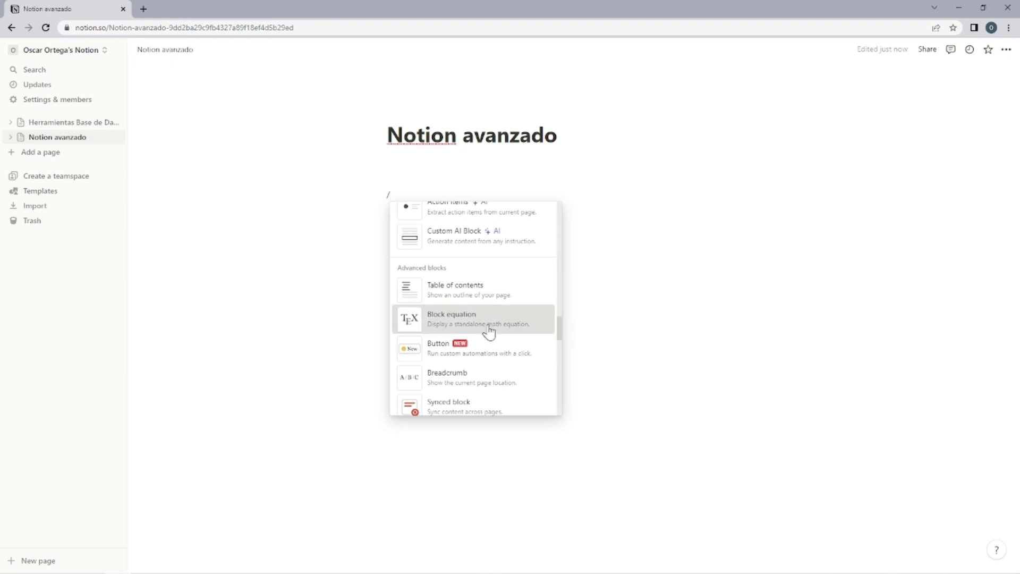
text(E = mc)
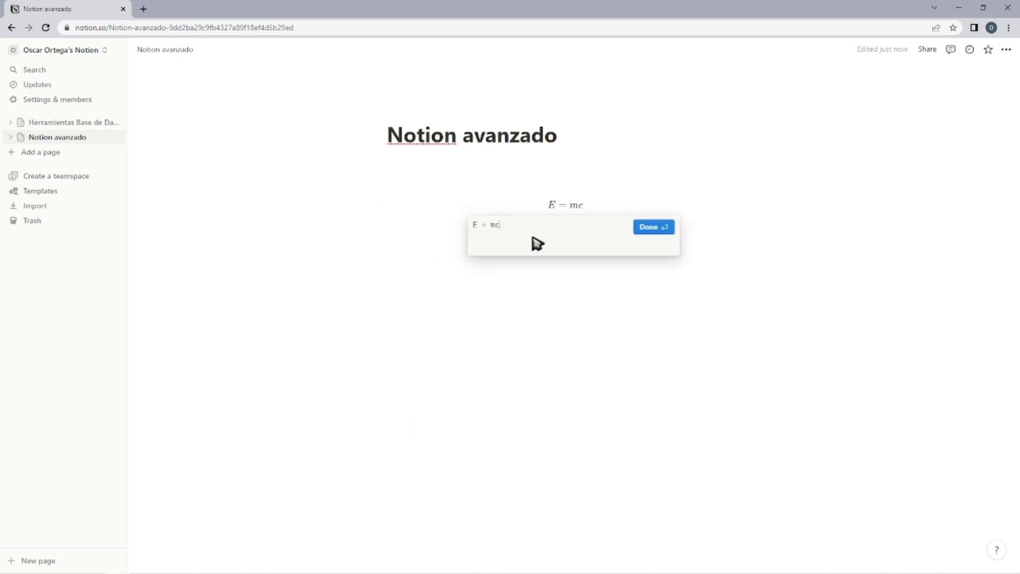
text(^5)
key(Return)
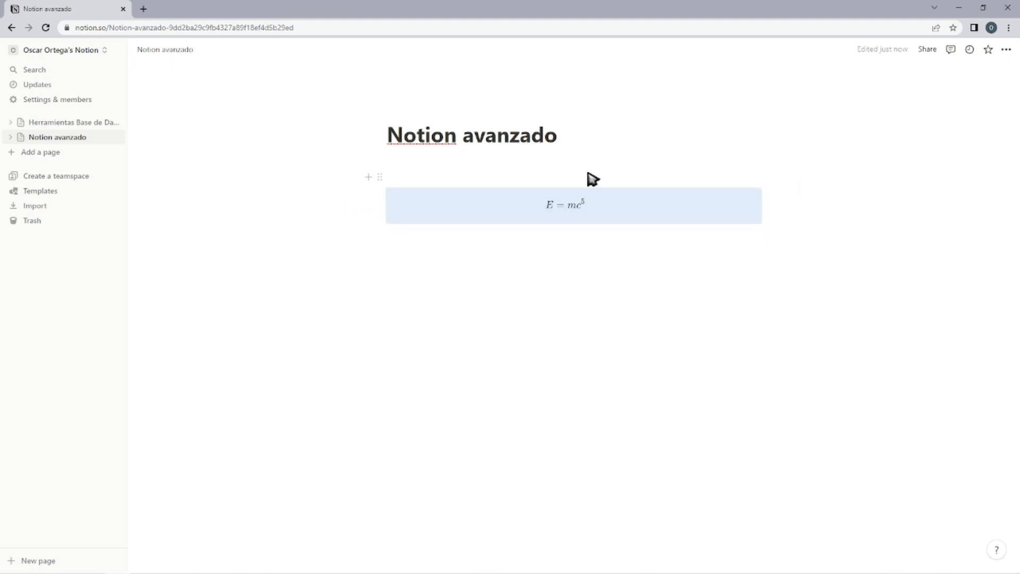
Write a line naming the formula as Albert Einstein's equation beneath it, and move the equation block below that text.
click(418, 252)
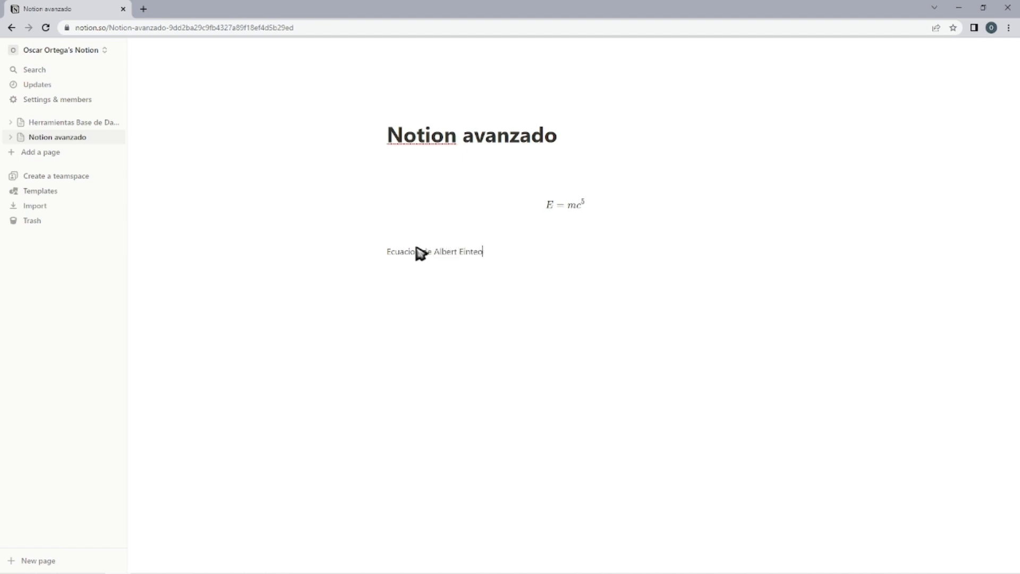
text(stein)
drag(379, 205, 396, 254)
click(491, 212)
Insert a button block directly under the Notion avanzado title and give it an Insert blocks action.
key(ctrl+shift+2)
text(/)
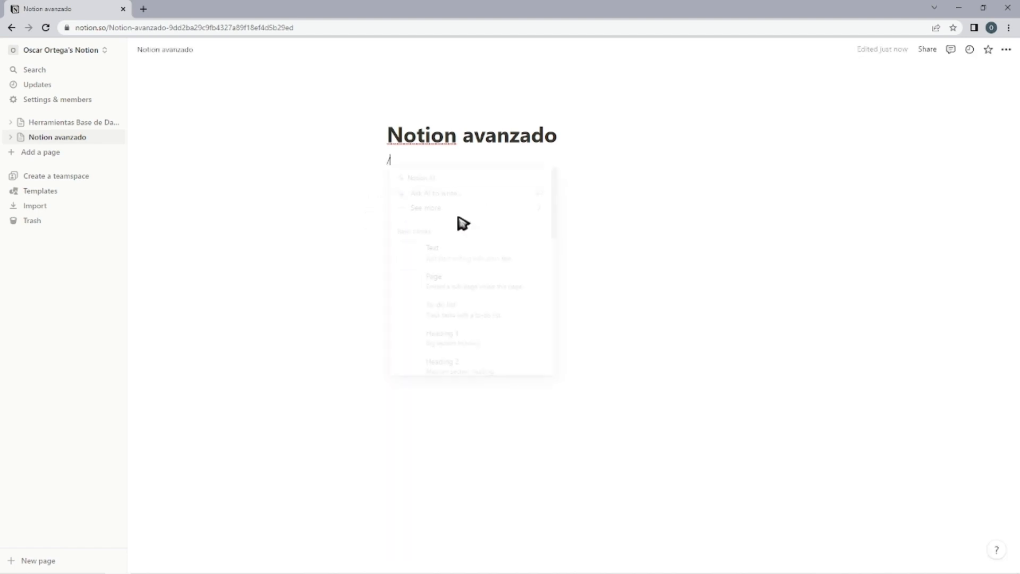
scroll(459, 218, down, 12)
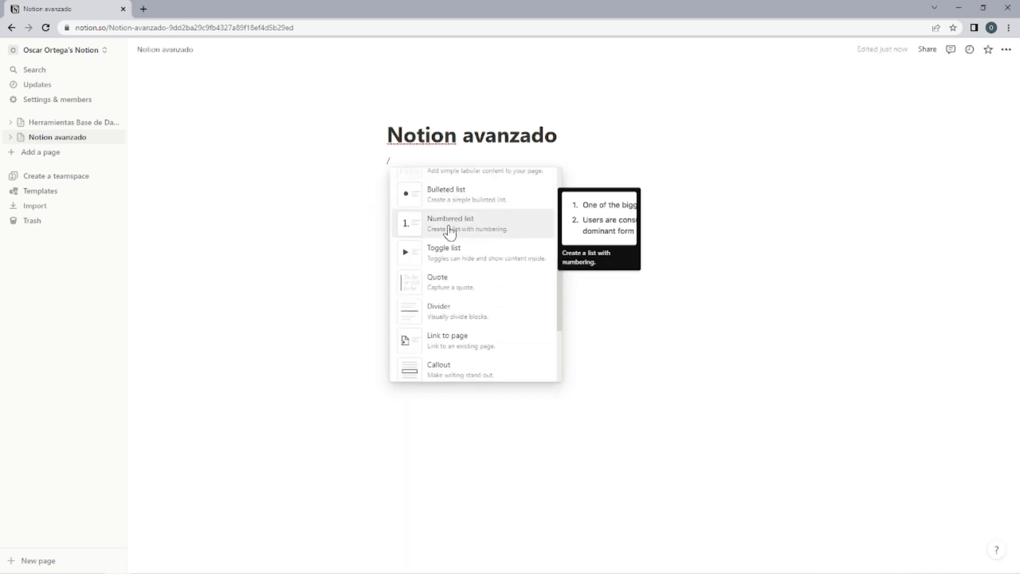
scroll(482, 248, down, 10)
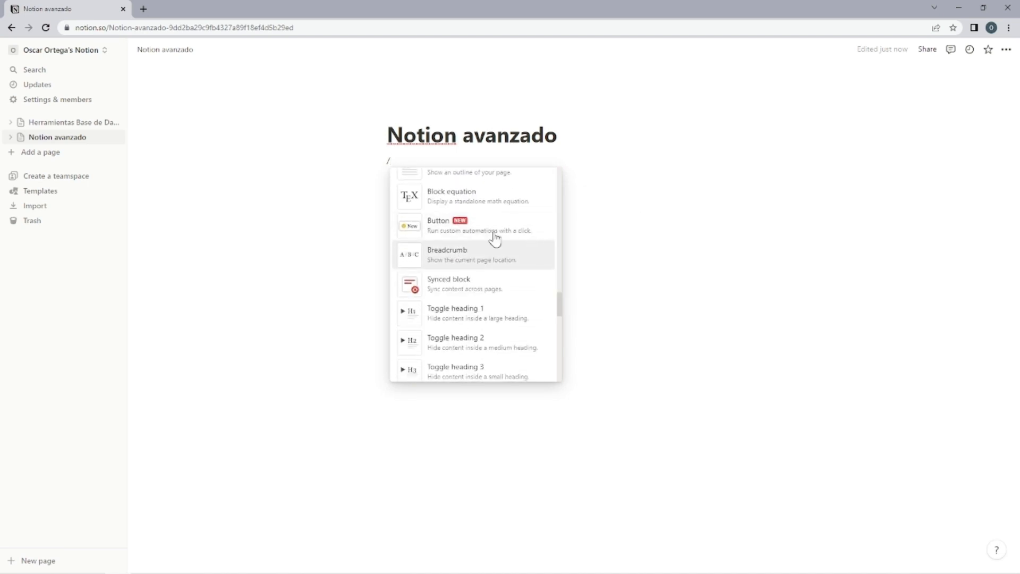
click(486, 232)
click(447, 247)
Fill the button's inserted content with "Tareas diarias" and the to-dos "Hacer ejercicio", "Hacer las tareas académicas" and "Tender la cama".
click(443, 254)
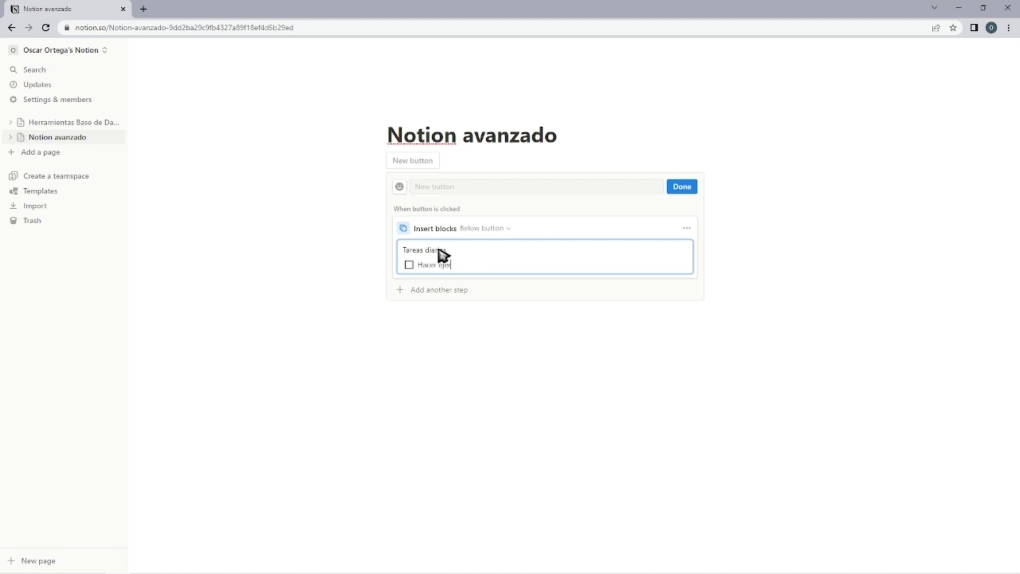
text(cicio)
key(Return)
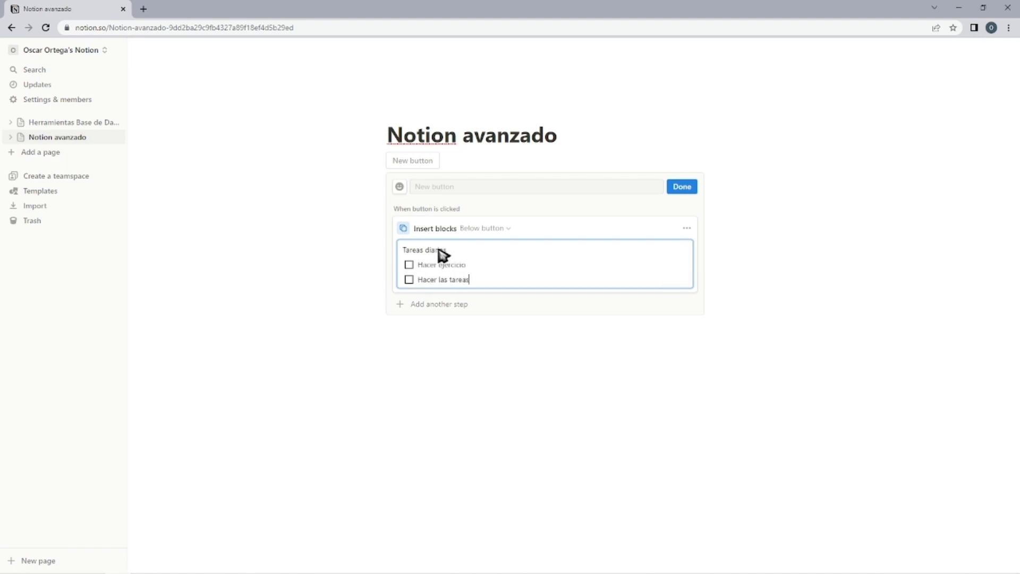
key(Return)
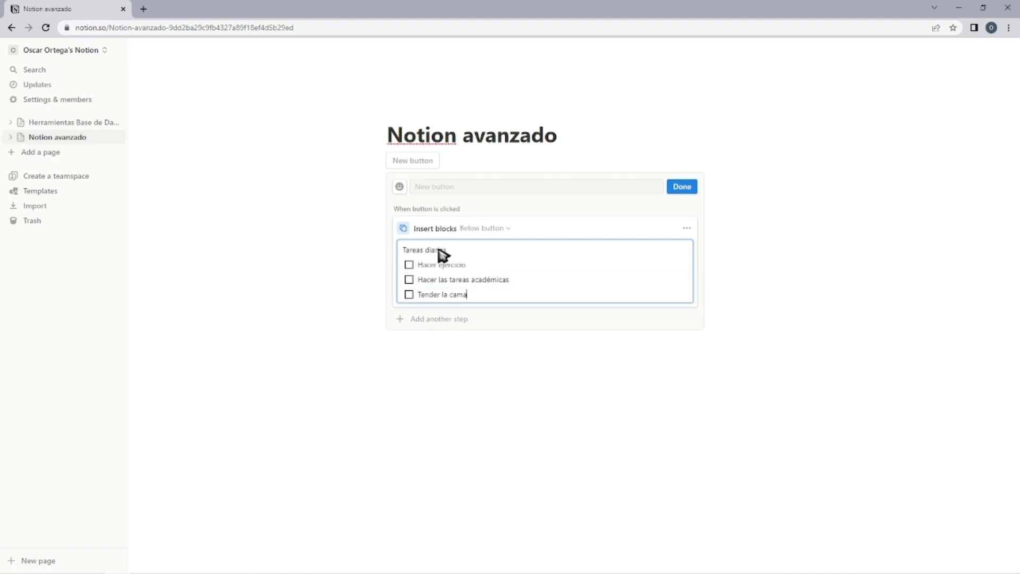
click(439, 319)
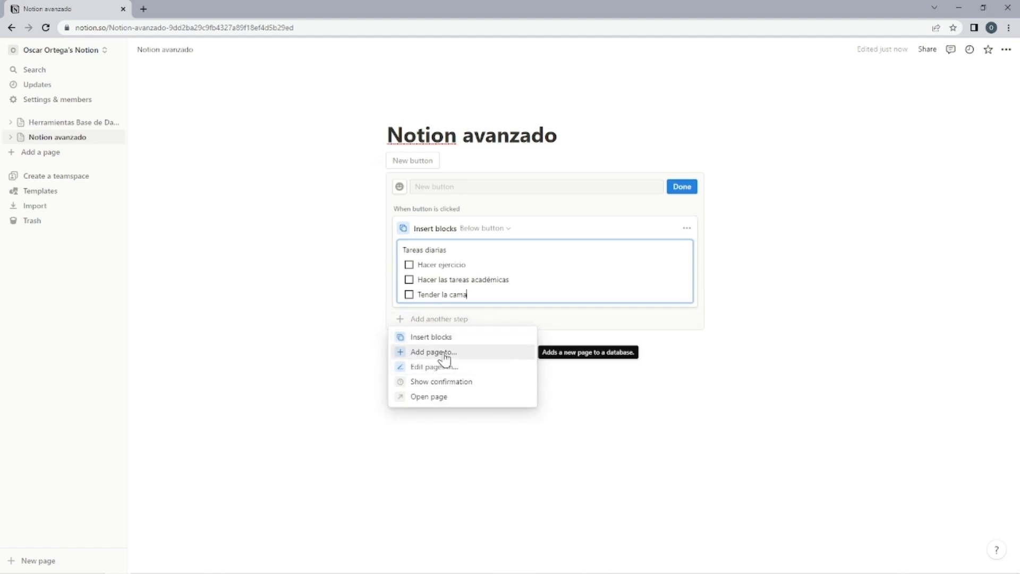
click(589, 364)
Give the new button the apple icon and the name "Deberes", and save it.
click(425, 190)
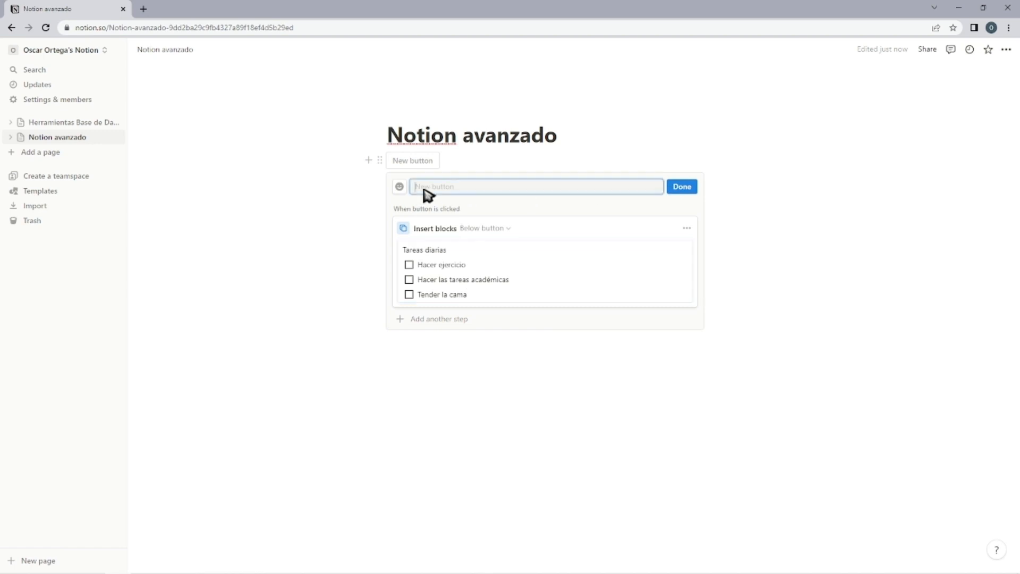
click(400, 188)
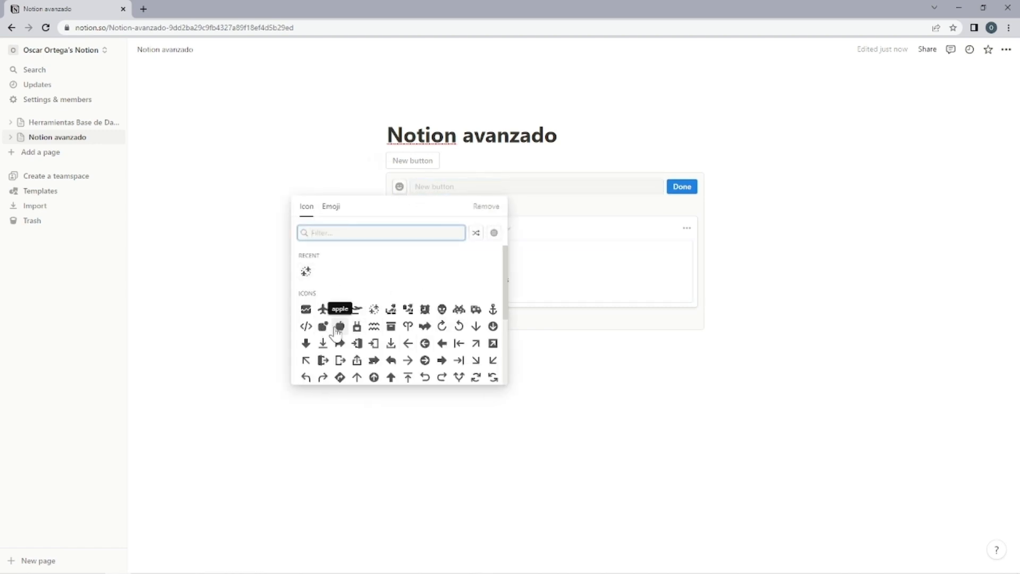
click(339, 326)
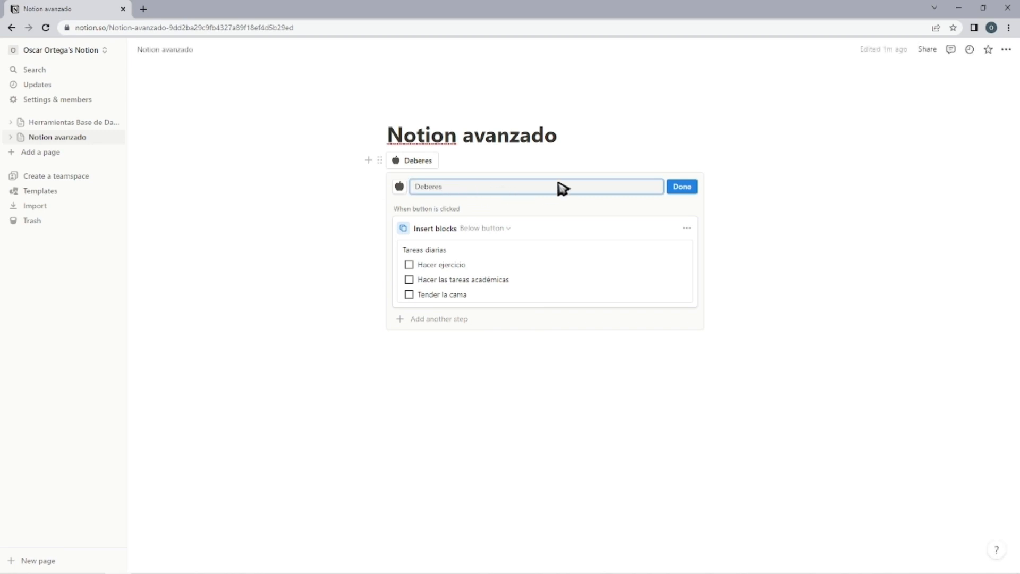
click(693, 192)
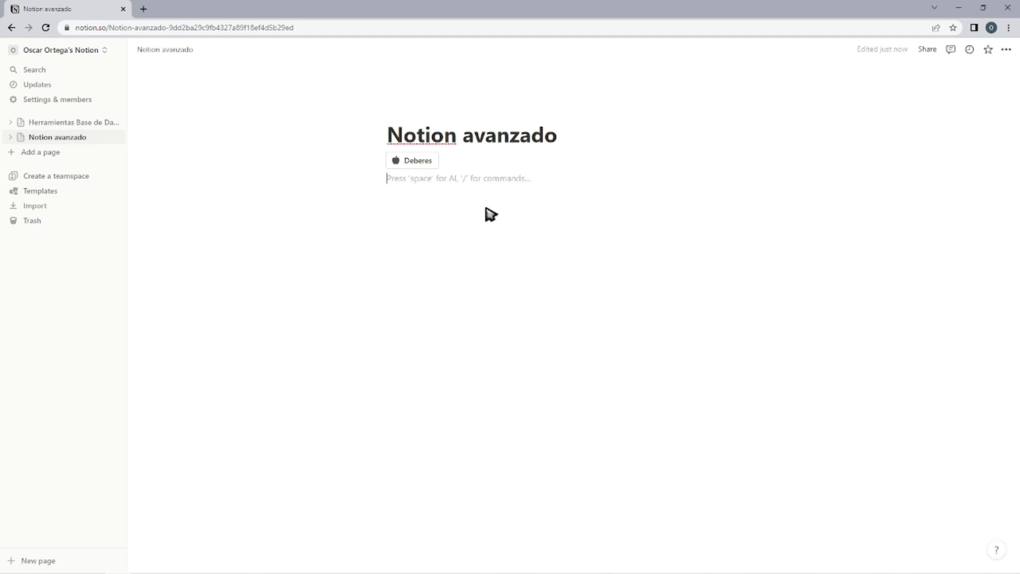
Test the Deberes button by running it several times, and delete the blocks it generates.
click(426, 163)
click(431, 165)
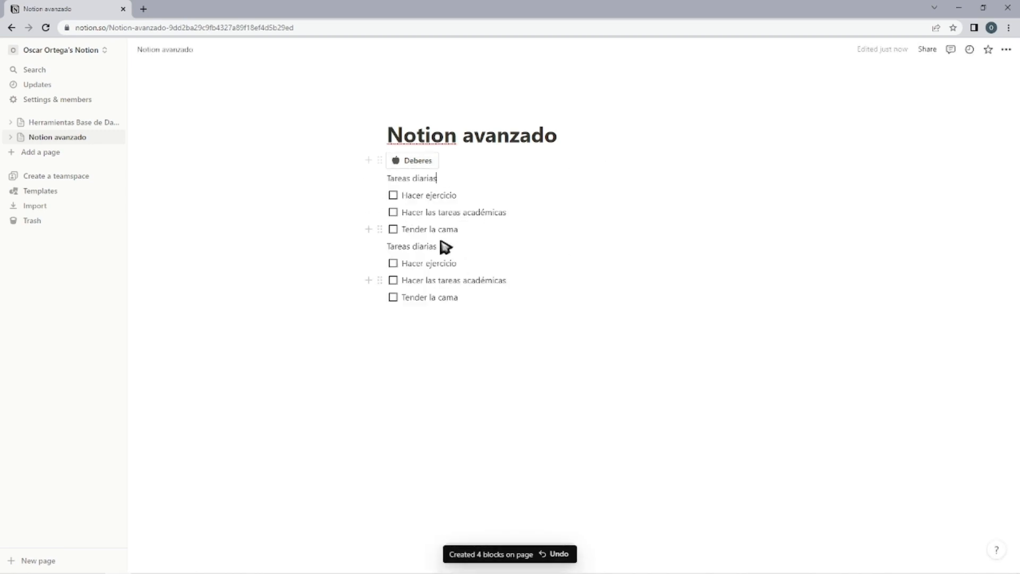
click(422, 163)
click(422, 168)
drag(808, 502, 251, 187)
key(BackSpace)
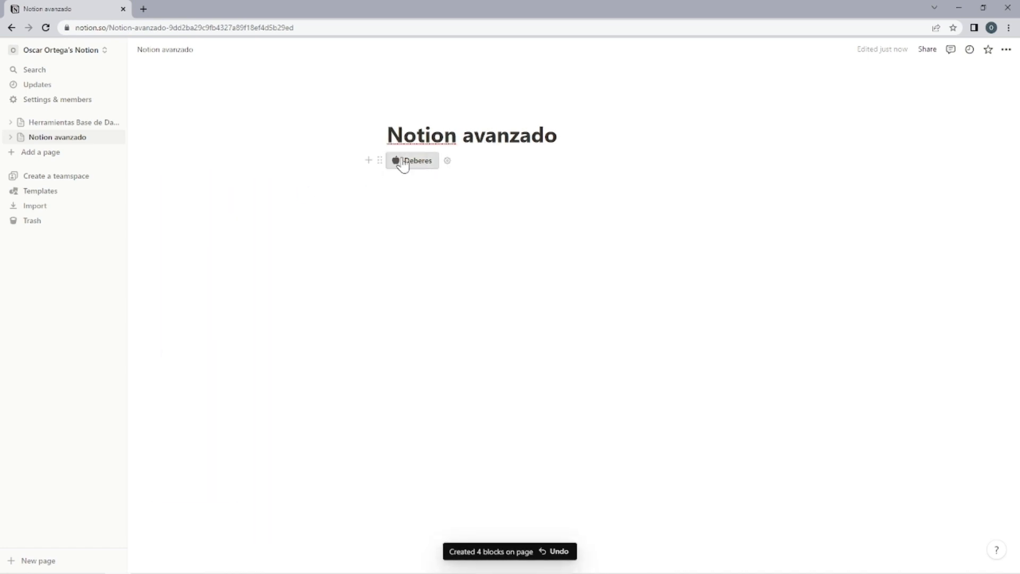
Insert a second button below Deberes with an action that adds a page to the "Mi deberes diarios" database.
text(/)
scroll(491, 292, down, 5)
click(465, 222)
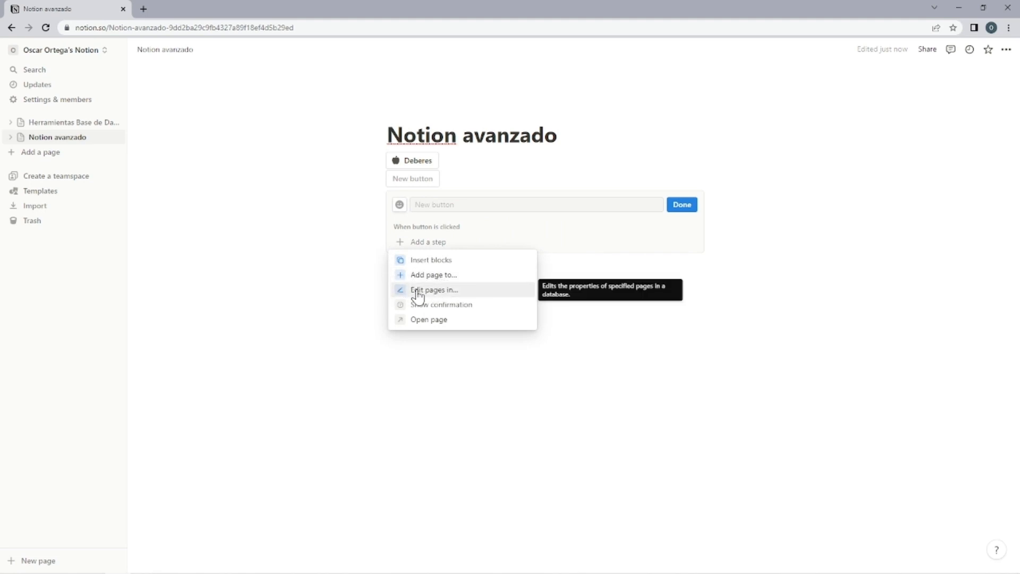
click(472, 276)
click(510, 255)
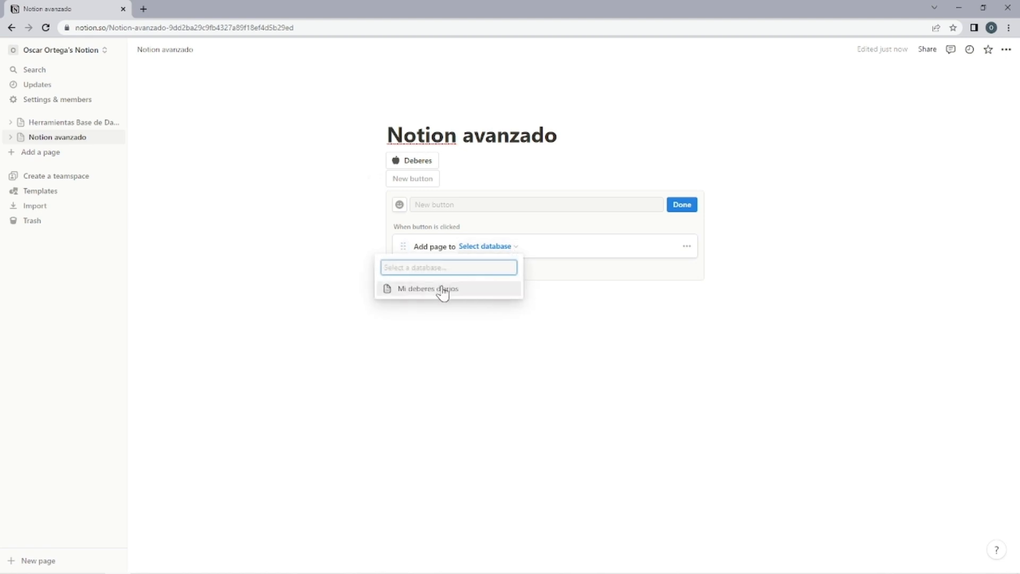
click(443, 291)
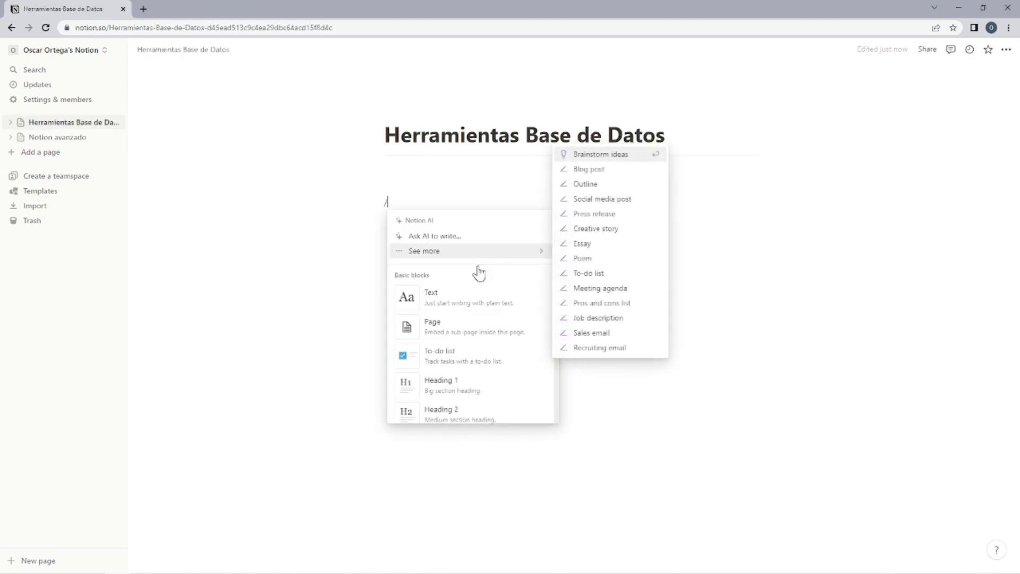
Insert a breadcrumb block on the Herramientas Base de Datos page.
scroll(452, 306, down, 10)
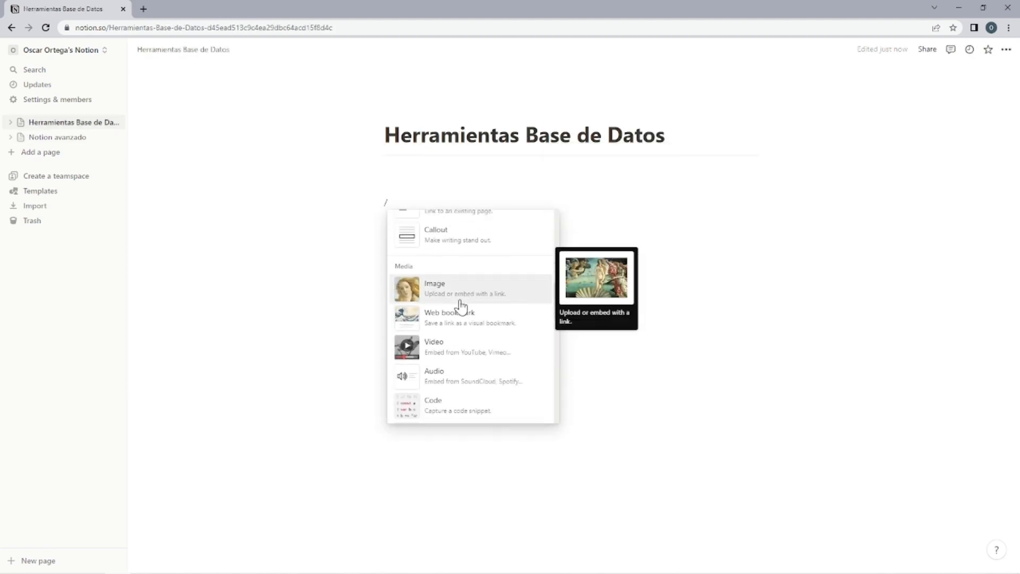
scroll(460, 307, down, 10)
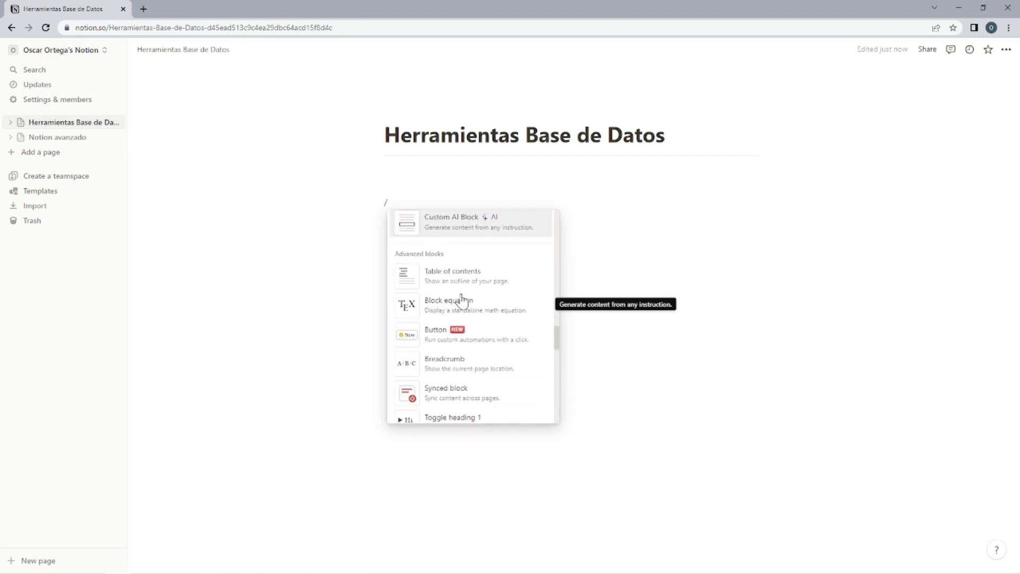
click(470, 356)
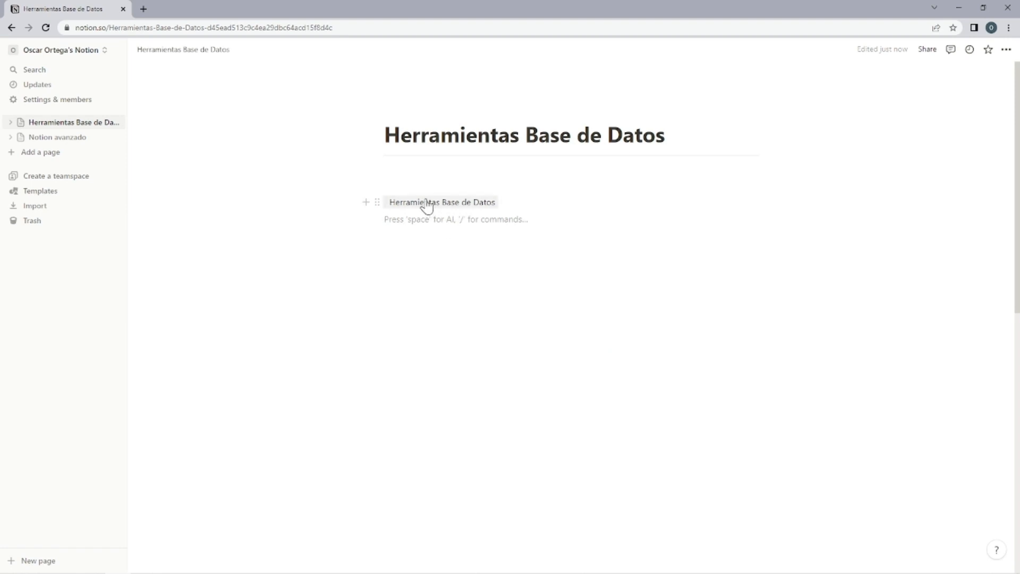
Add a long run of empty lines below the breadcrumb to lengthen the Herramientas Base de Datos page.
key(Return)
key(Return)
key(Return)
key(Return)
key(Return)
key(Return)
key(Return)
key(Return)
key(Return)
key(Return)
key(Return)
key(Return)
key(Return)
key(Return)
key(Return)
key(Return)
key(Return)
key(Return)
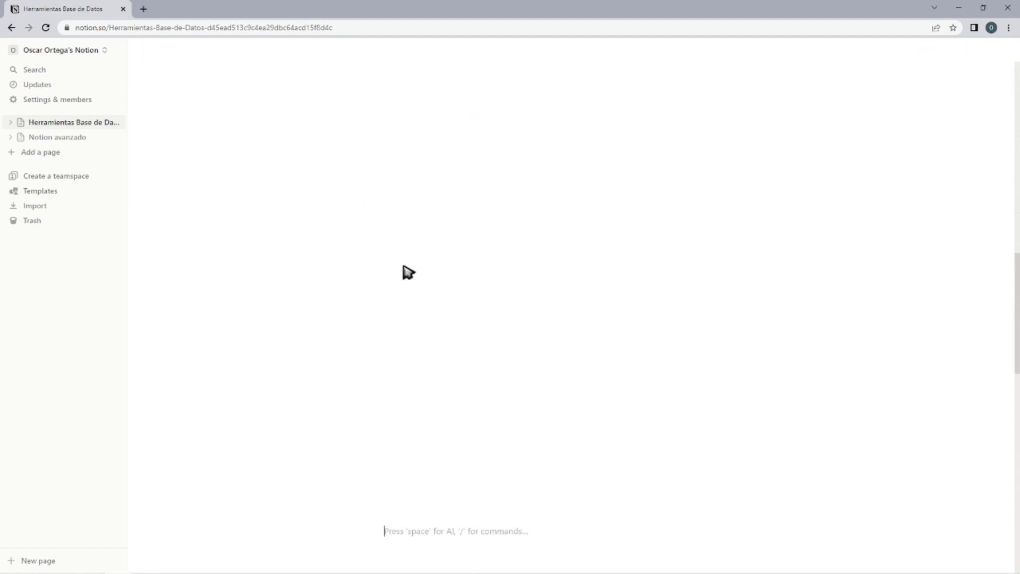
scroll(641, 413, up, 5)
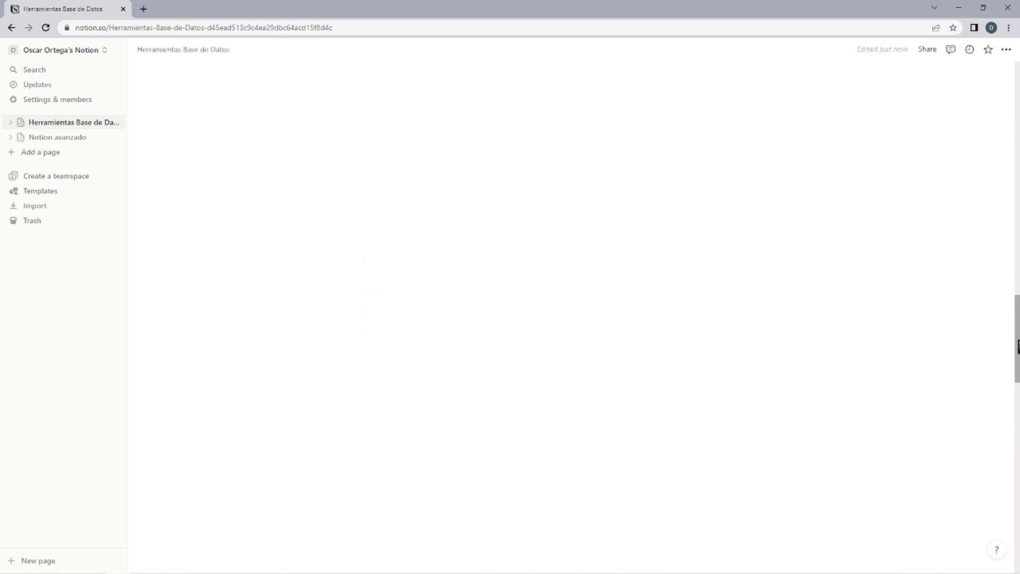
drag(1018, 137, 1018, 429)
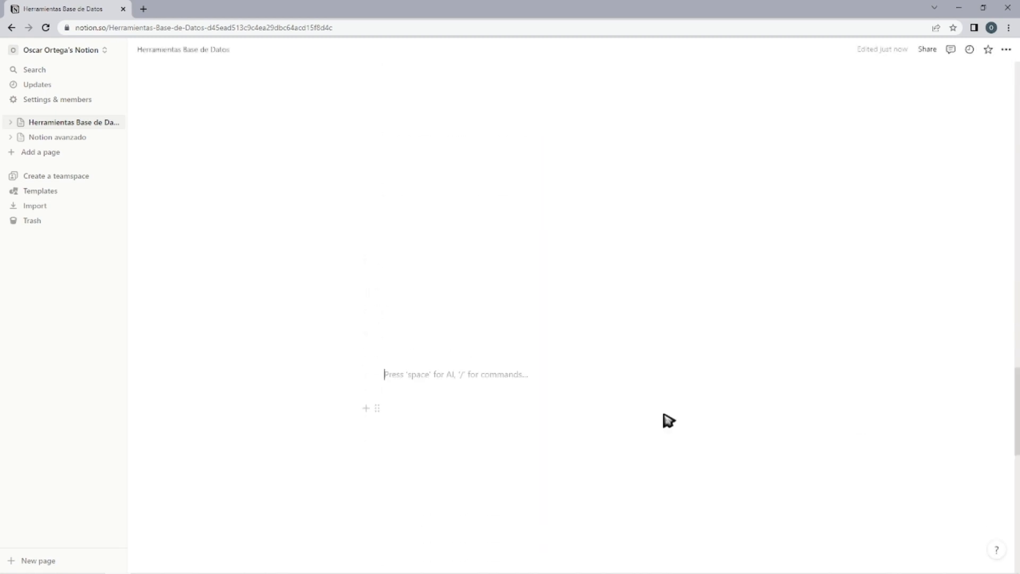
Insert a second breadcrumb block far down the lengthened Herramientas Base de Datos page.
text(/)
scroll(489, 319, down, 15)
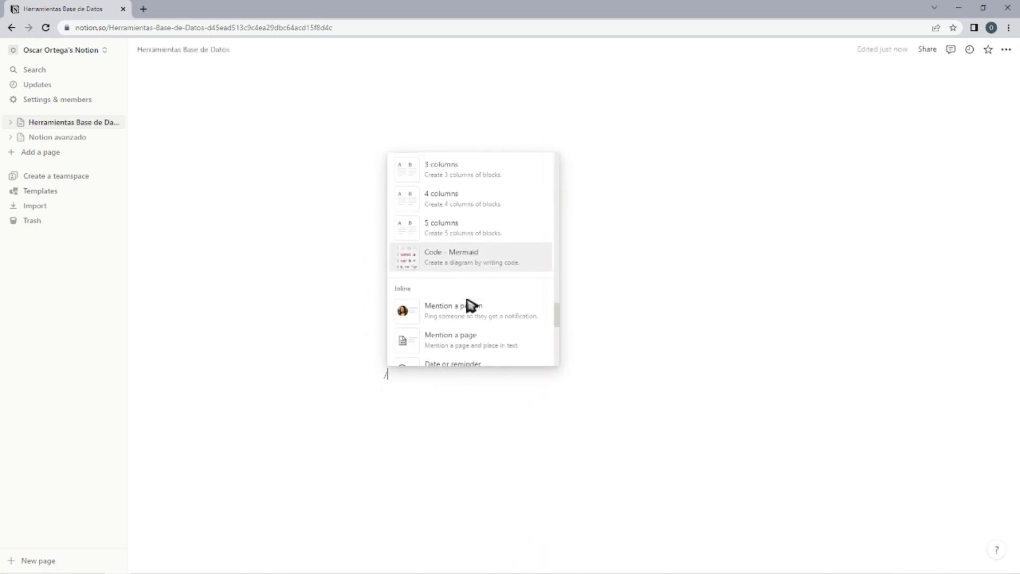
scroll(465, 306, up, 10)
scroll(465, 295, down, 3)
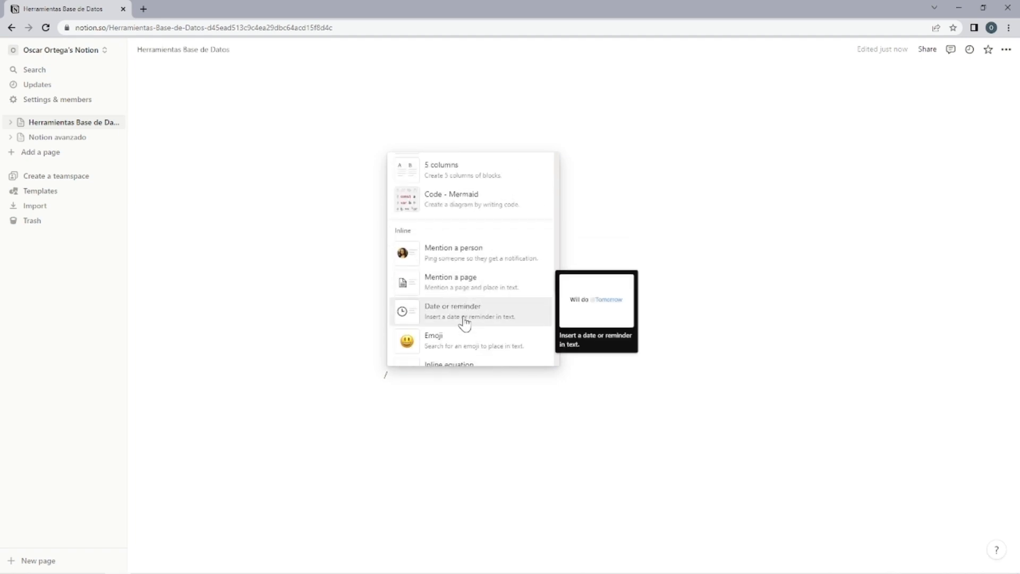
scroll(446, 276, up, 4)
scroll(447, 250, up, 3)
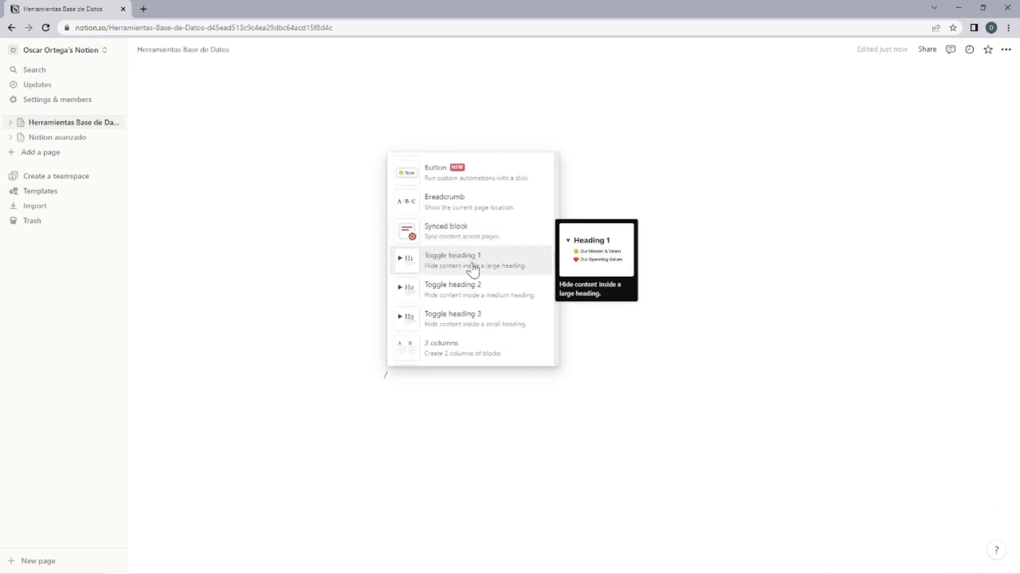
click(475, 207)
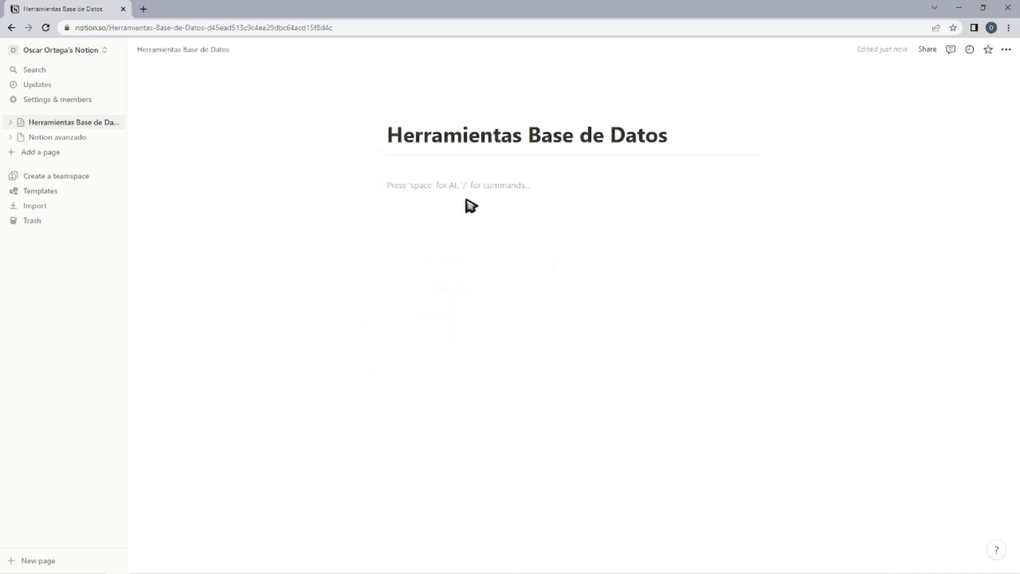
Insert a synced block below the page title containing the text "Hola soy woozie".
text(/)
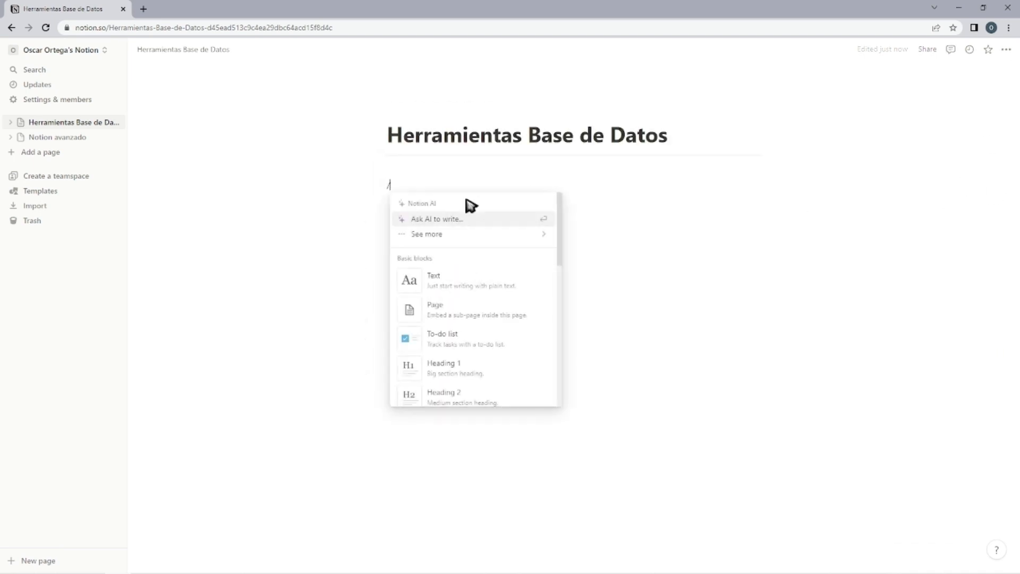
scroll(449, 307, down, 10)
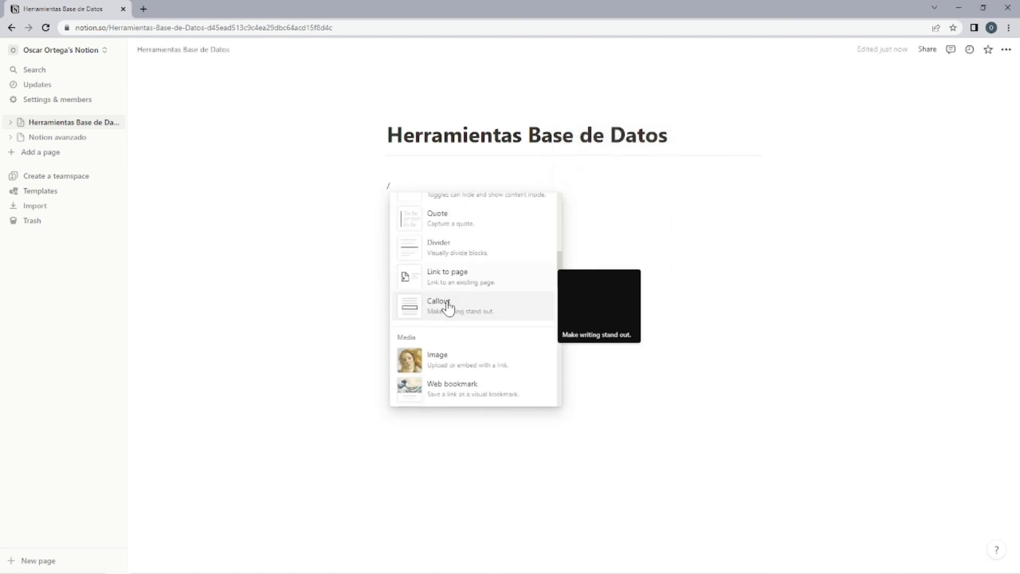
scroll(452, 307, down, 8)
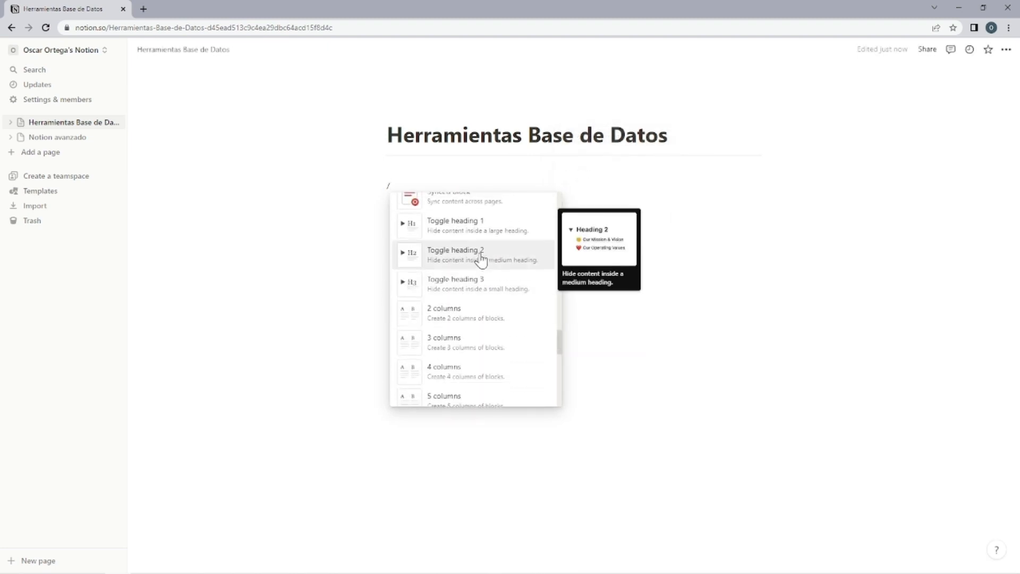
scroll(473, 297, up, 2)
click(473, 288)
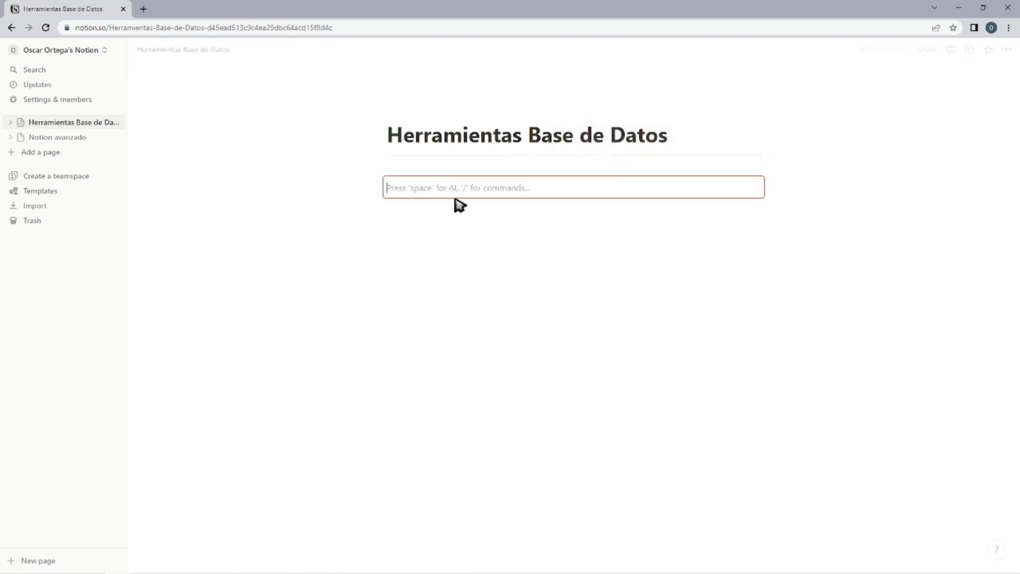
click(408, 399)
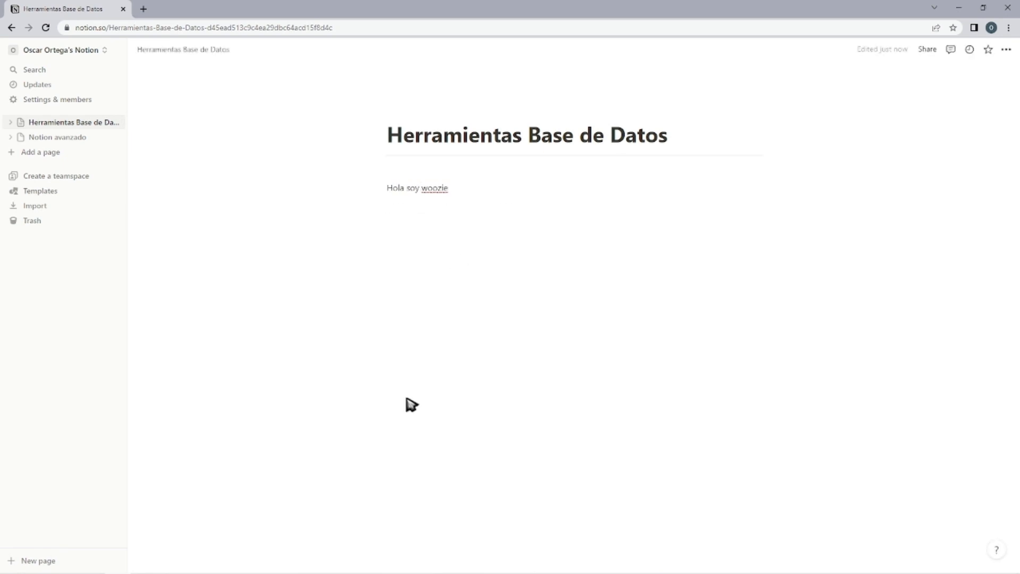
Copy the synced block, add empty lines beneath it, and paste a synced copy lower on the page.
click(378, 187)
click(497, 435)
key(Return)
key(Return)
key(Return)
key(Return)
key(Return)
key(Return)
key(Return)
key(Return)
key(Return)
key(Return)
key(Return)
key(Return)
key(Return)
key(Return)
key(Return)
key(Return)
key(Return)
key(Return)
key(Return)
key(Return)
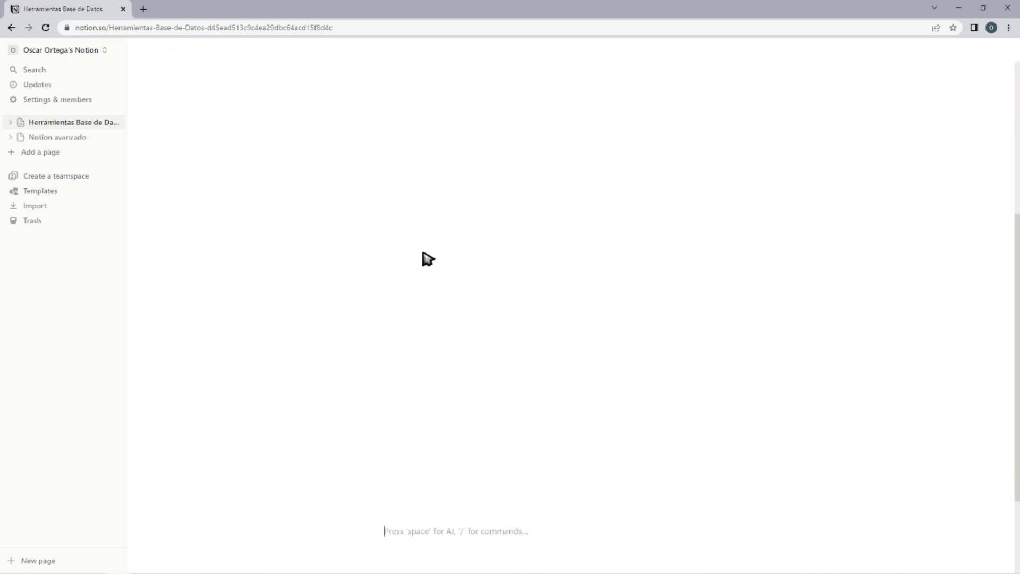
text(Hola soy woozie)
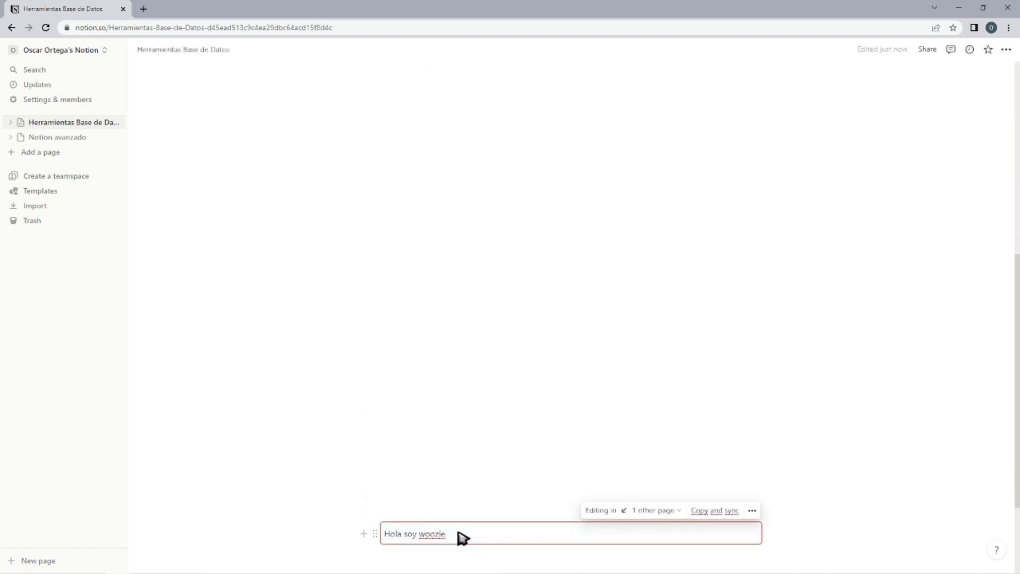
Extend the text in the lower synced copy with "16" and ", holaaaaaaaaaaaaaa", and check the original block.
text(16)
click(481, 416)
scroll(450, 454, up, 6)
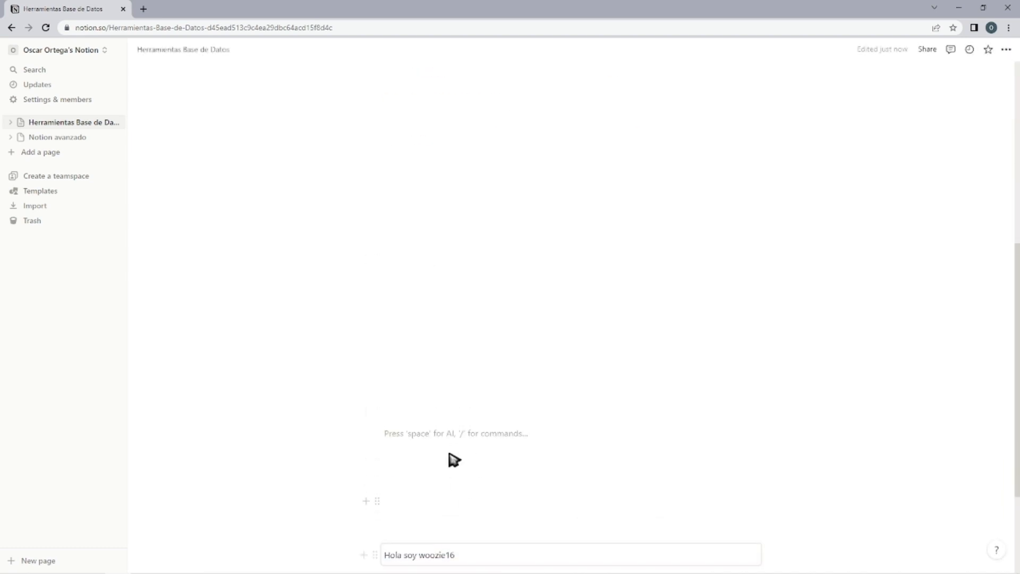
scroll(441, 239, down, 6)
click(483, 416)
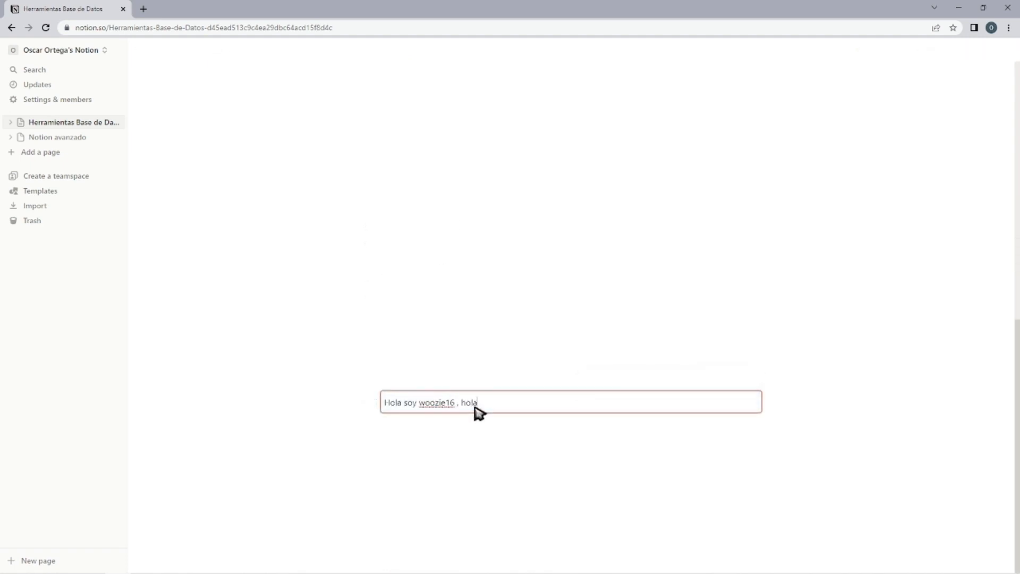
text(, holaaaaaaaaaaaaaaaa)
scroll(551, 316, up, 4)
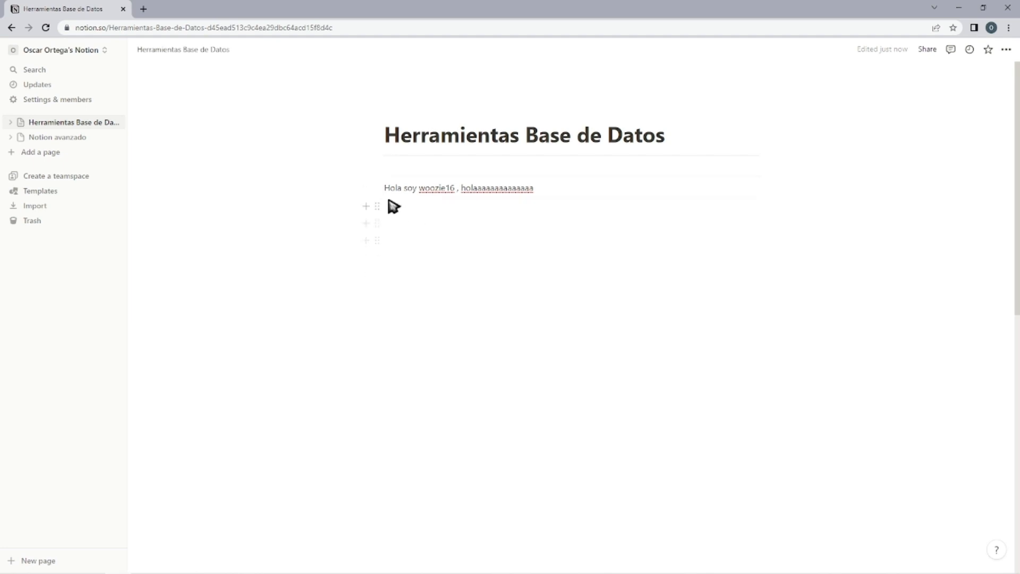
Copy the original synced block and paste a synced copy into the Notion avanzado page.
click(374, 187)
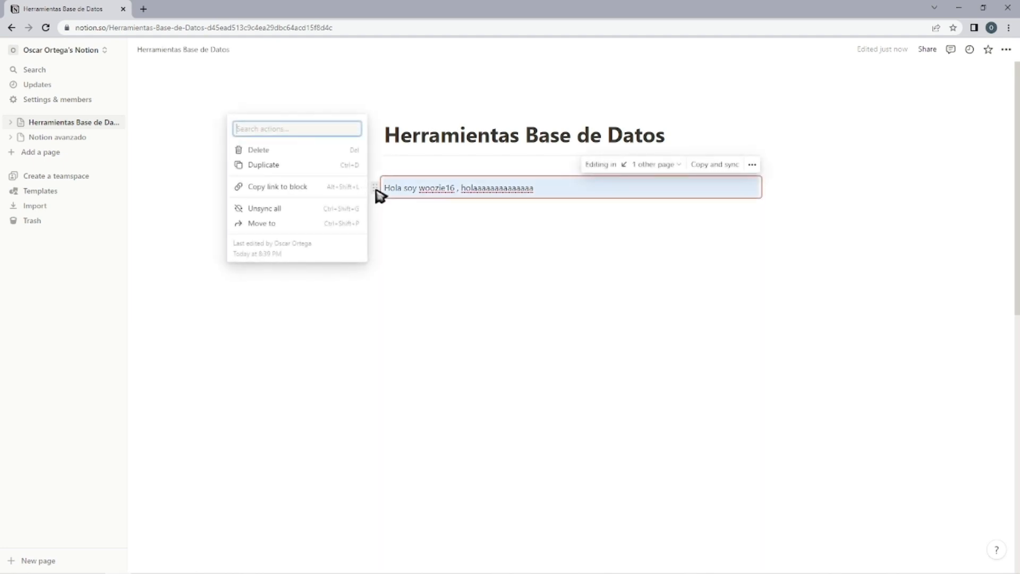
click(290, 192)
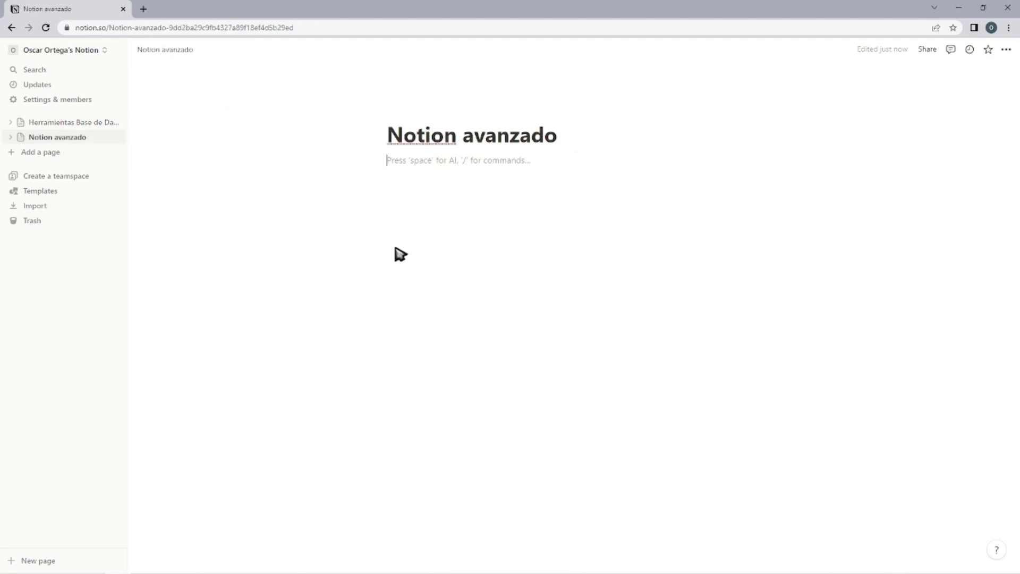
key(ctrl+v)
Append "hola woozie1618" to the synced text in Notion avanzado and add a second line reading "Hi".
click(620, 211)
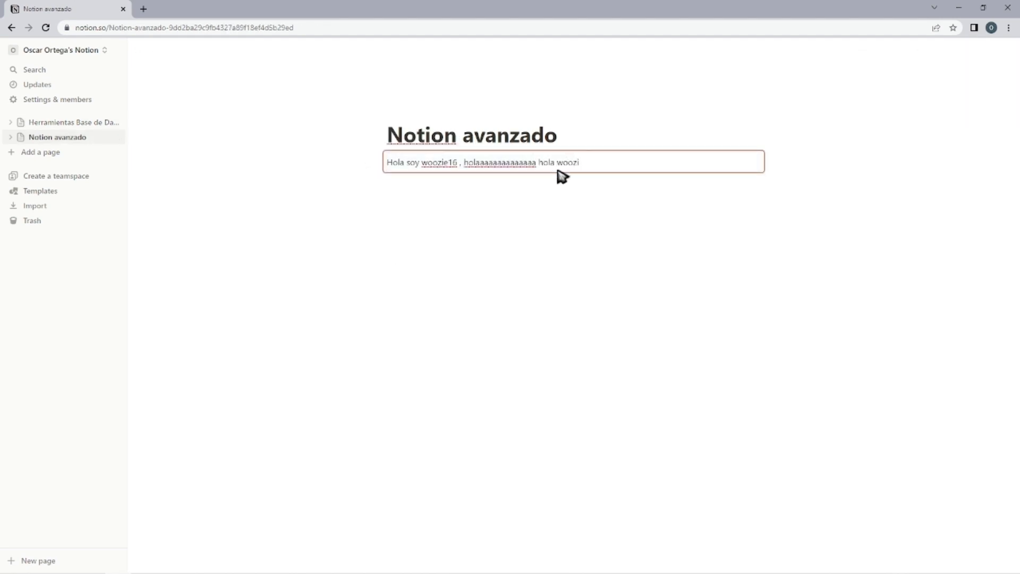
key(Return)
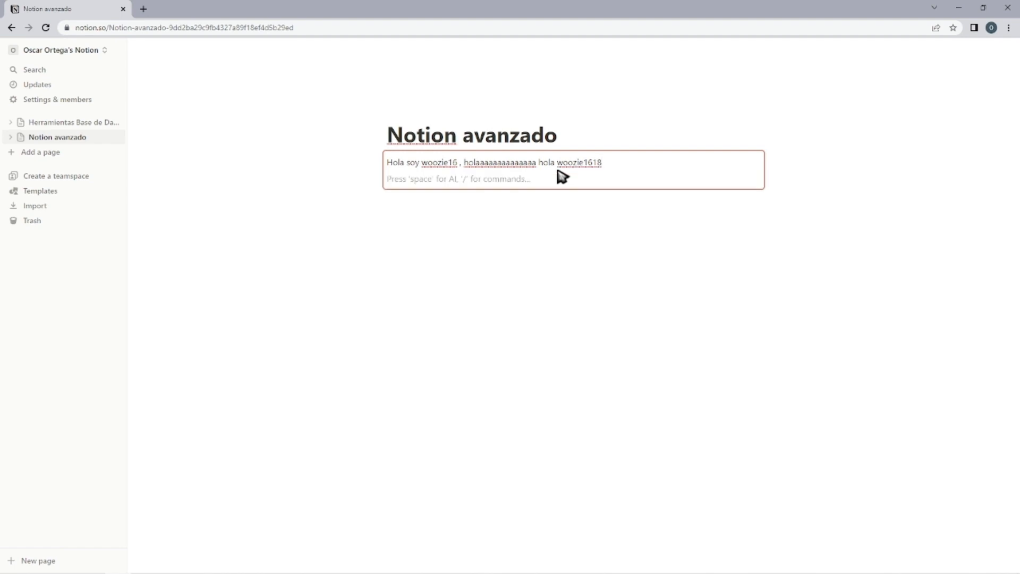
click(529, 267)
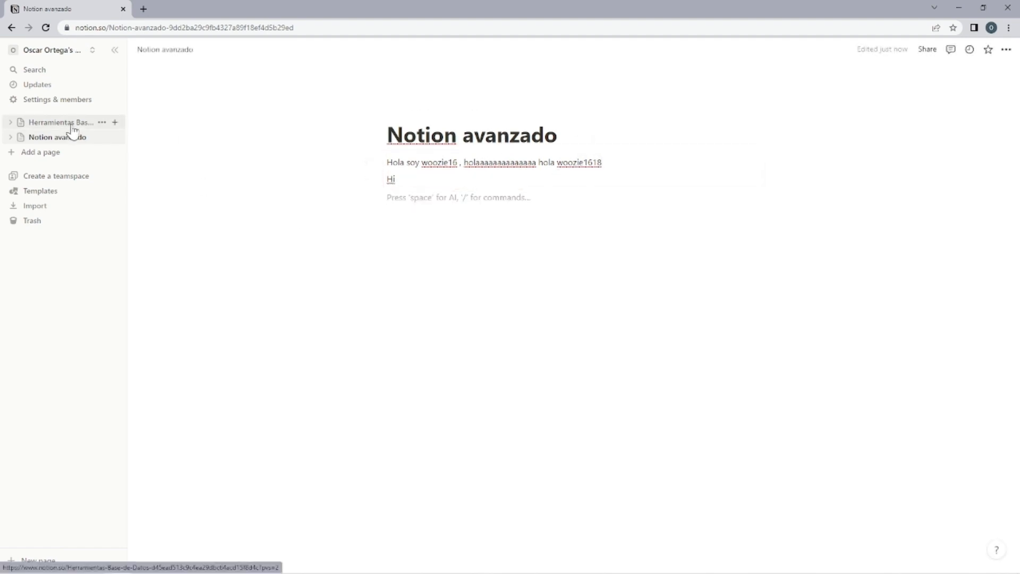
Return to Herramientas Base de Datos and check the original synced block and its lower copy for the changes.
click(69, 123)
click(497, 204)
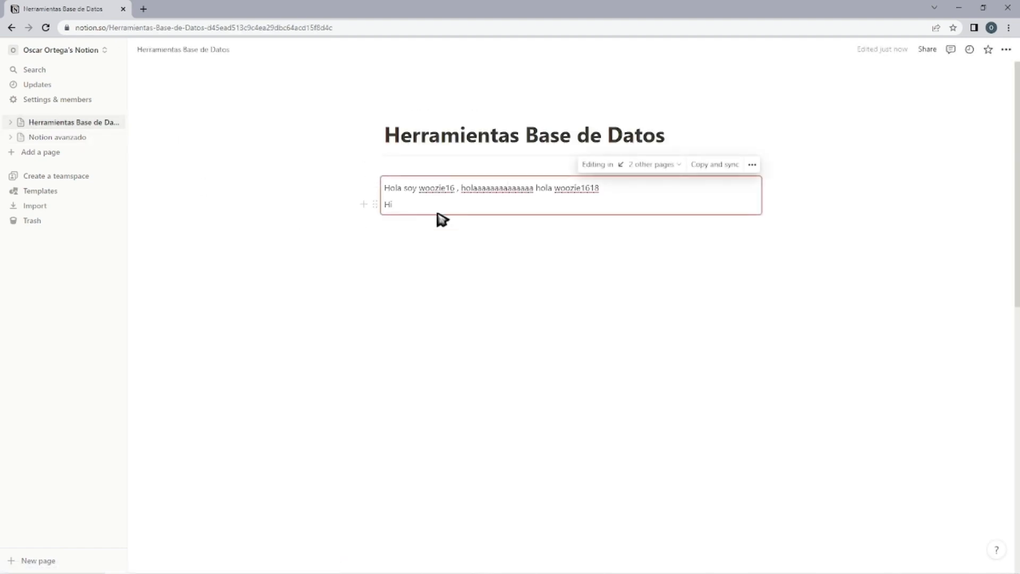
click(459, 295)
scroll(459, 295, down, 10)
click(454, 416)
scroll(460, 347, up, 10)
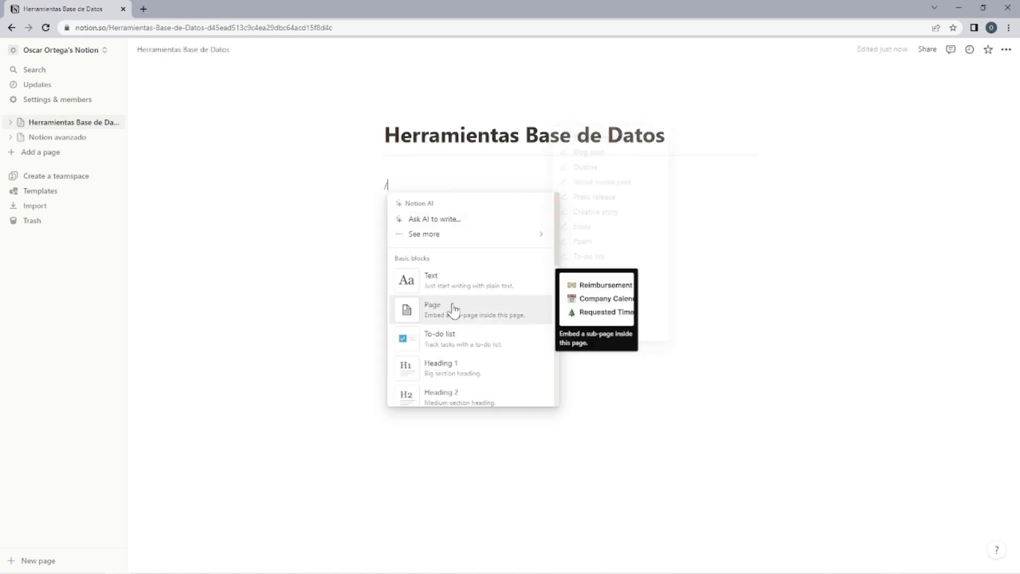
Insert a toggle heading 1 titled "Arquitectura" below the page title.
scroll(453, 310, down, 8)
click(452, 307)
text(Arquitectura)
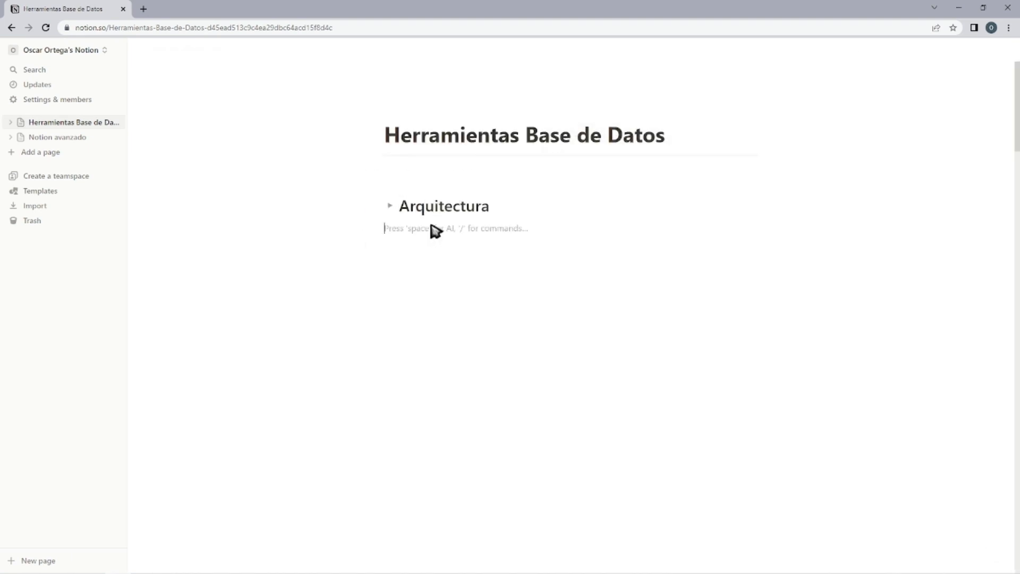
text(/)
Insert a toggle heading 2 titled "Arquitectura romana" below Arquitectura.
scroll(467, 319, down, 10)
scroll(467, 317, up, 1)
click(469, 311)
text(Arquitectura romana)
key(Return)
text(/)
Insert a toggle heading 3 titled "Arco romano" below Arquitectura romana.
scroll(489, 301, down, 14)
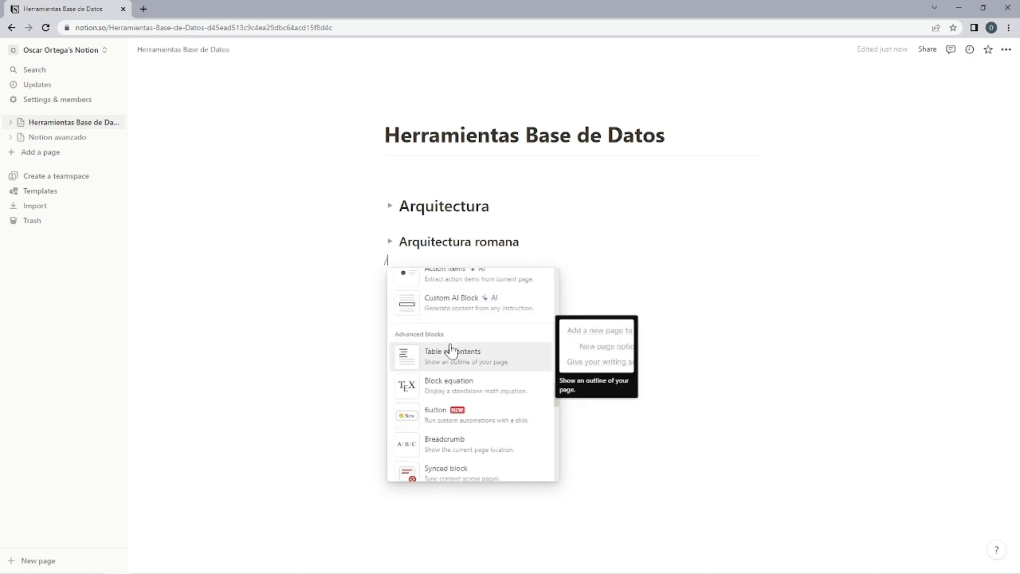
scroll(451, 348, down, 4)
click(487, 361)
text(Arco romano)
click(487, 360)
Insert a simple table with two columns and three rows below the Arquitectura heading, with an empty line above it.
click(390, 206)
click(391, 206)
click(443, 220)
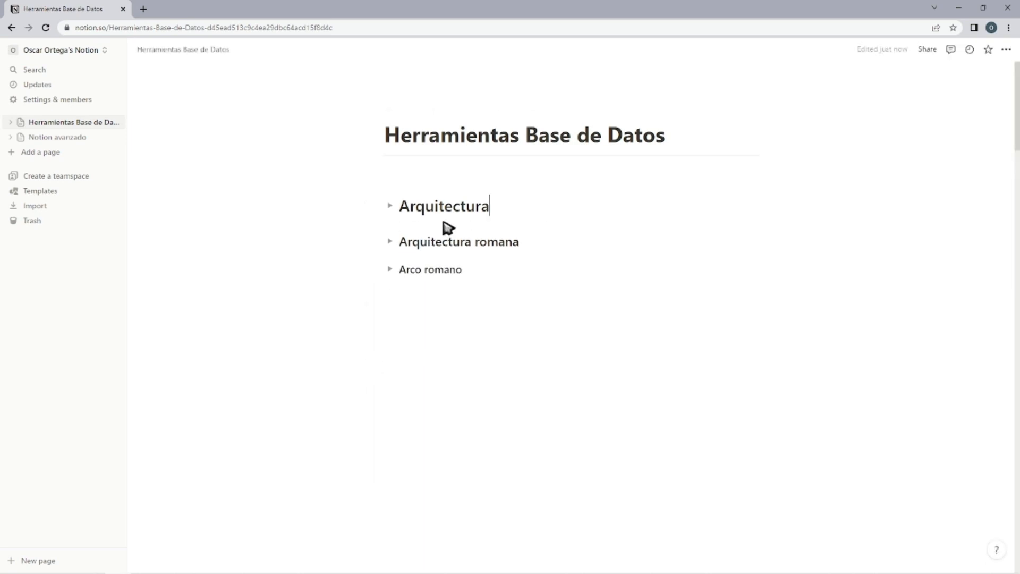
key(Return)
text(/ta)
click(455, 268)
click(373, 233)
click(469, 287)
click(490, 207)
key(Return)
click(373, 251)
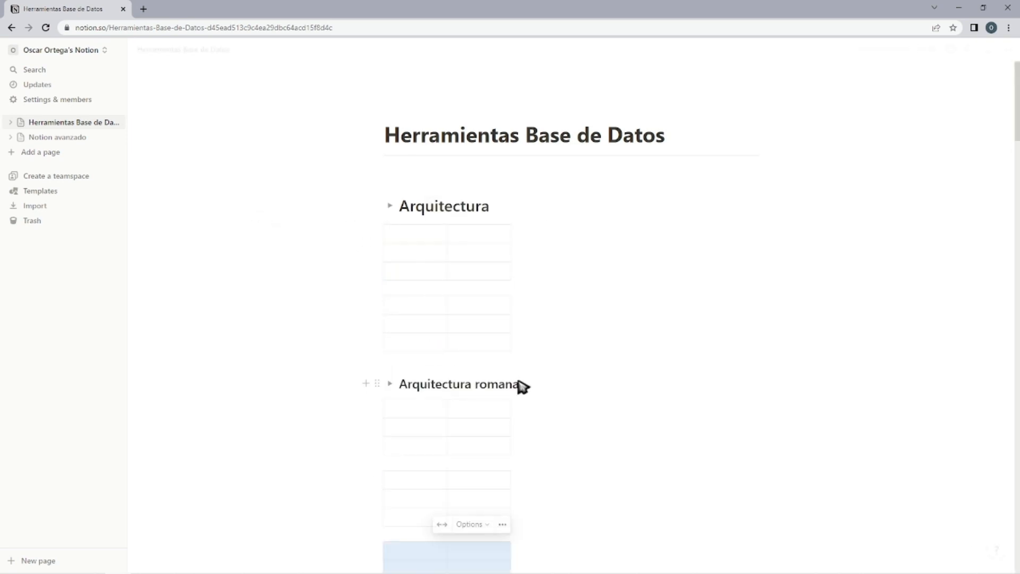
Place copies of the table below the headings and move them inside the three toggle headings.
scroll(519, 387, down, 2)
click(391, 297)
drag(392, 297, 400, 216)
click(390, 207)
click(624, 490)
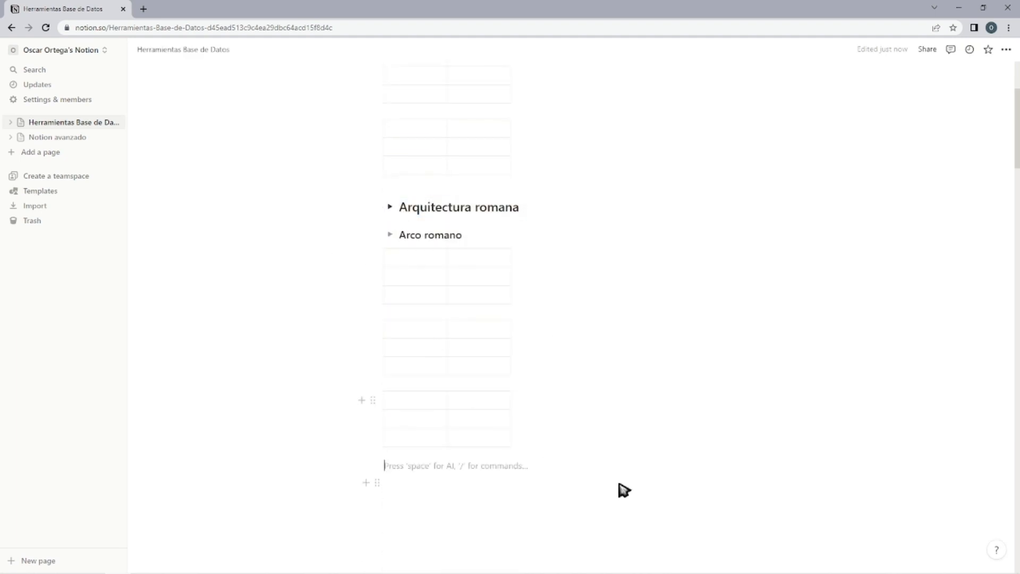
drag(740, 501, 346, 303)
drag(373, 330, 392, 250)
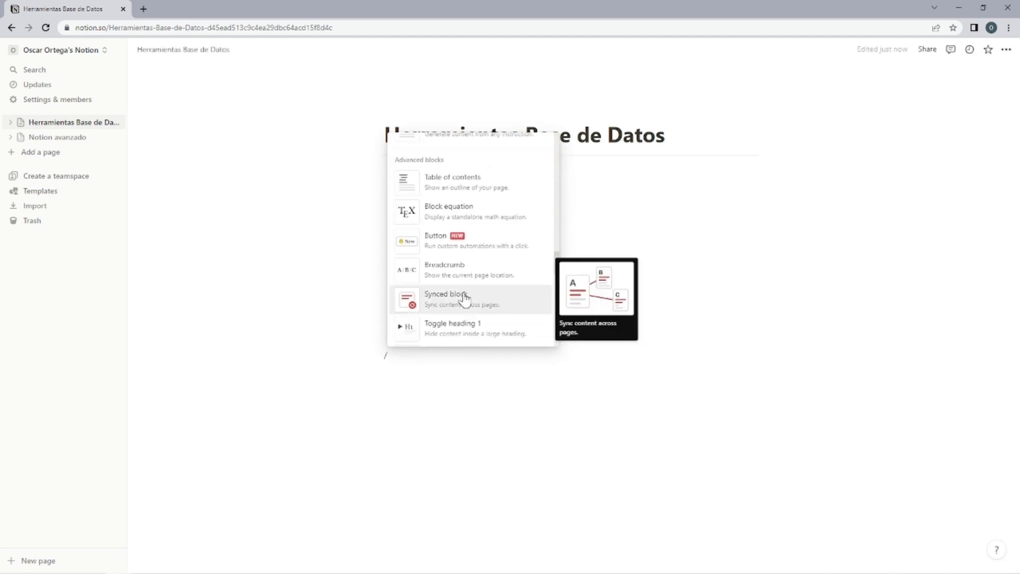
key(BackSpace)
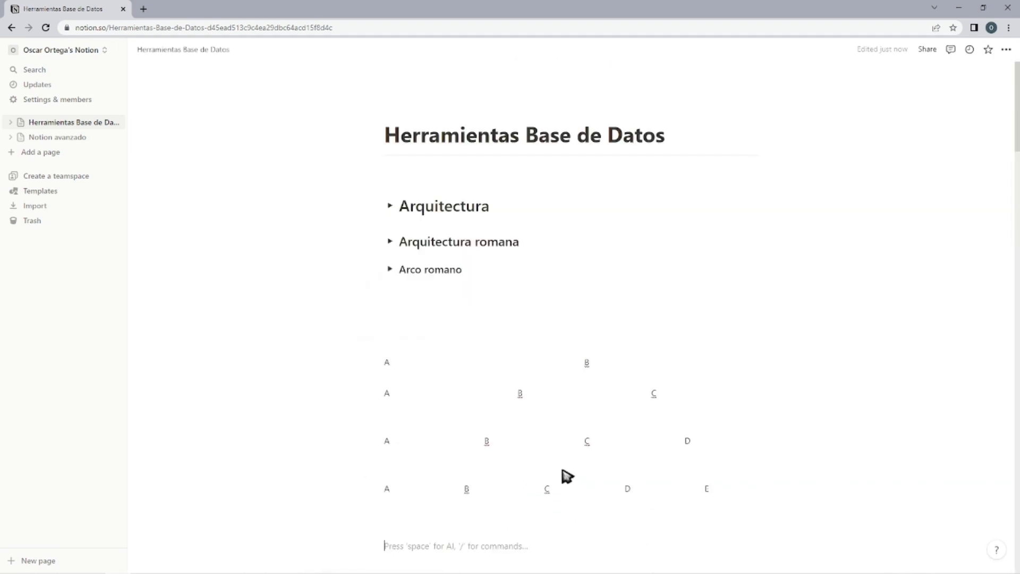
Insert a Mermaid code block below the five-column row.
text(/)
scroll(464, 365, down, 15)
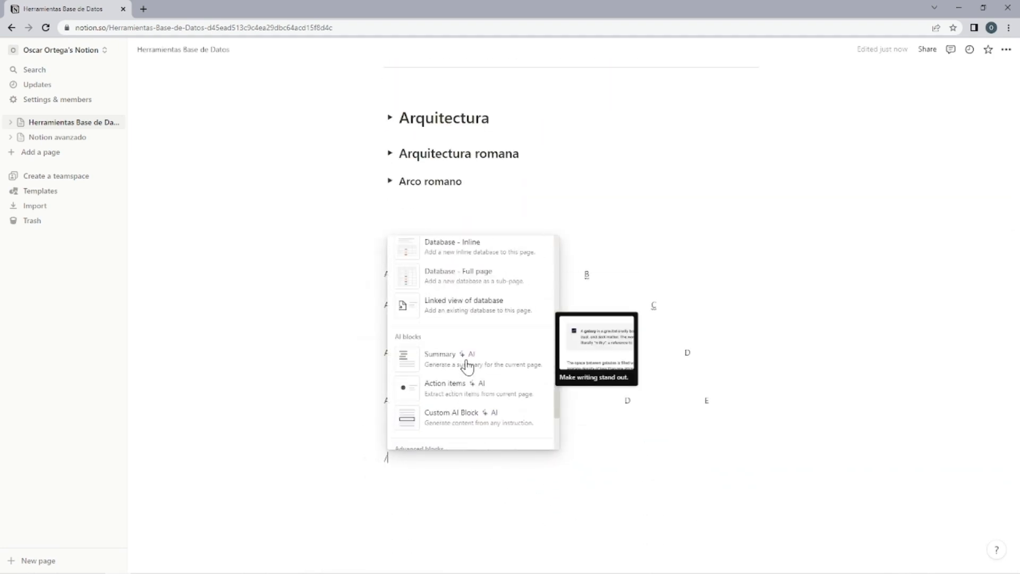
scroll(467, 366, down, 5)
click(456, 370)
scroll(438, 356, down, 3)
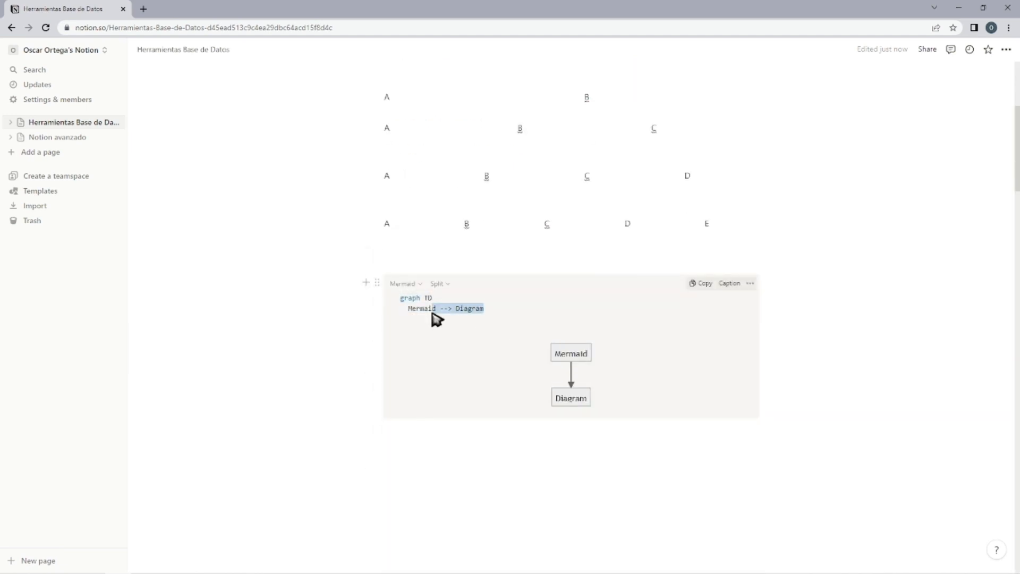
Try extending the Mermaid diagram by pasting "--> Diagram" three more times into its code.
key(ctrl+v)
key(ctrl+v)
key(ctrl+v)
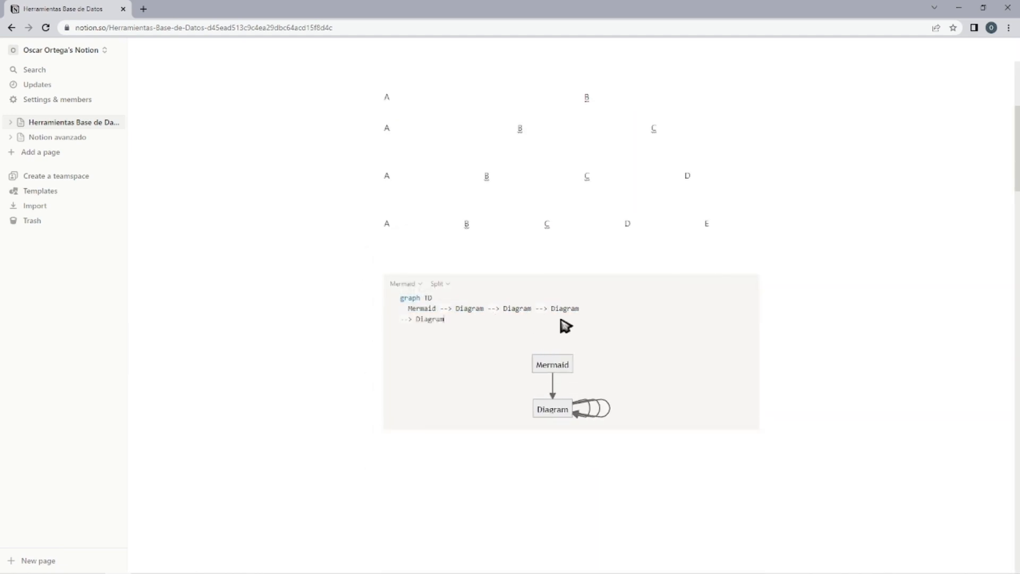
key(ctrl+z)
scroll(555, 425, up, 3)
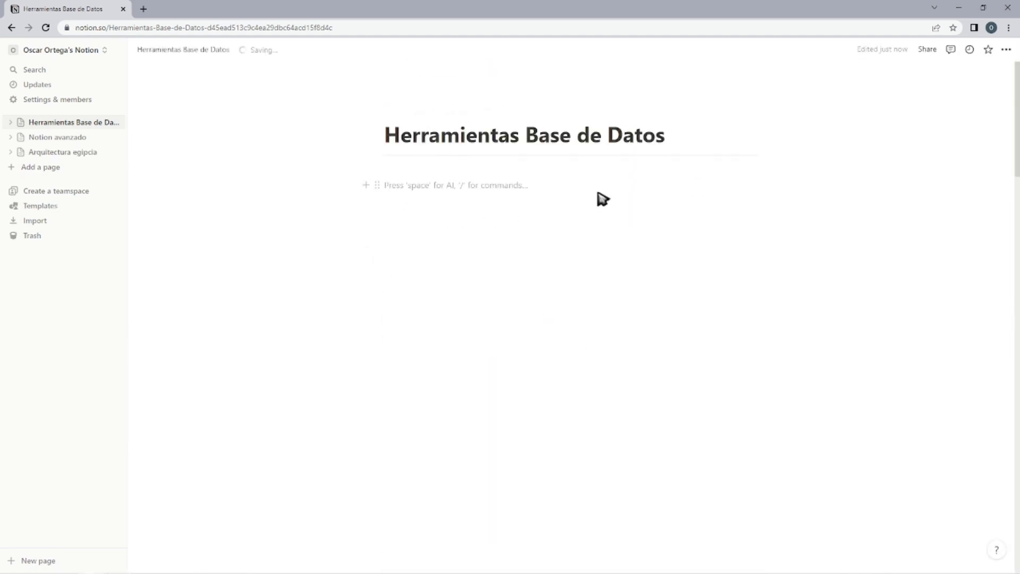
Start a person mention on the empty line below the page title and open the page's sharing options for inviting people.
text(/)
scroll(456, 285, down, 15)
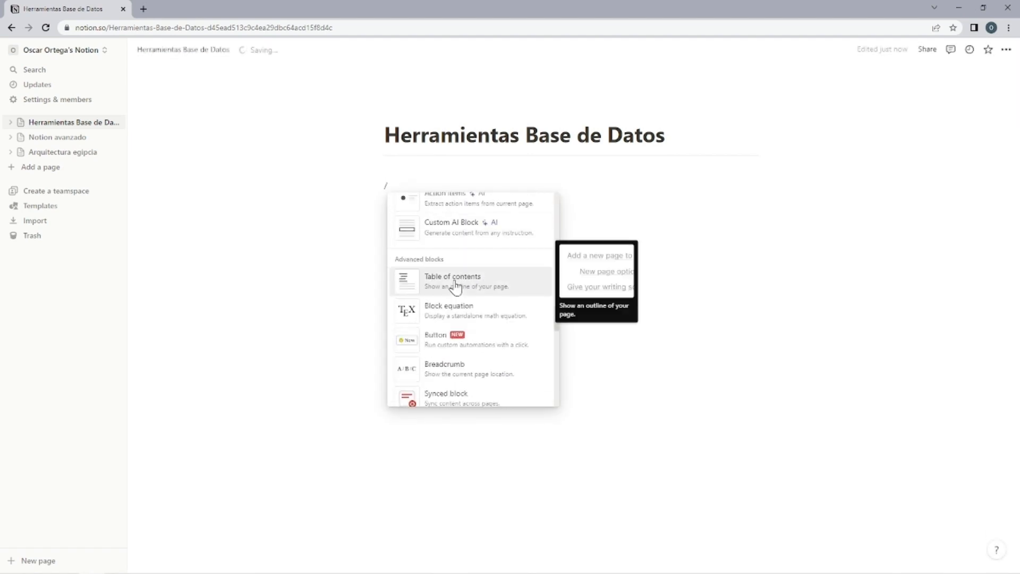
scroll(456, 287, down, 4)
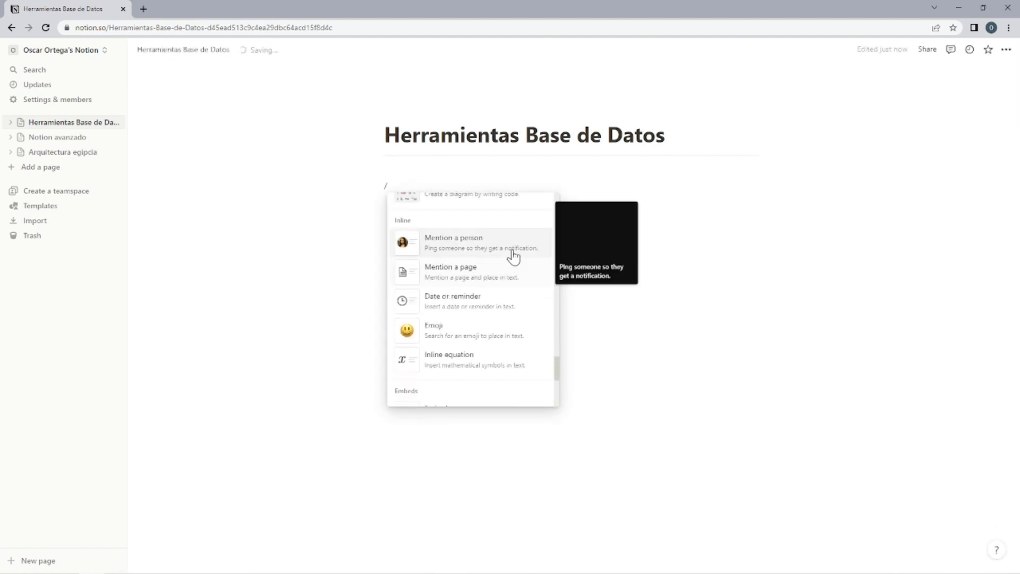
click(478, 252)
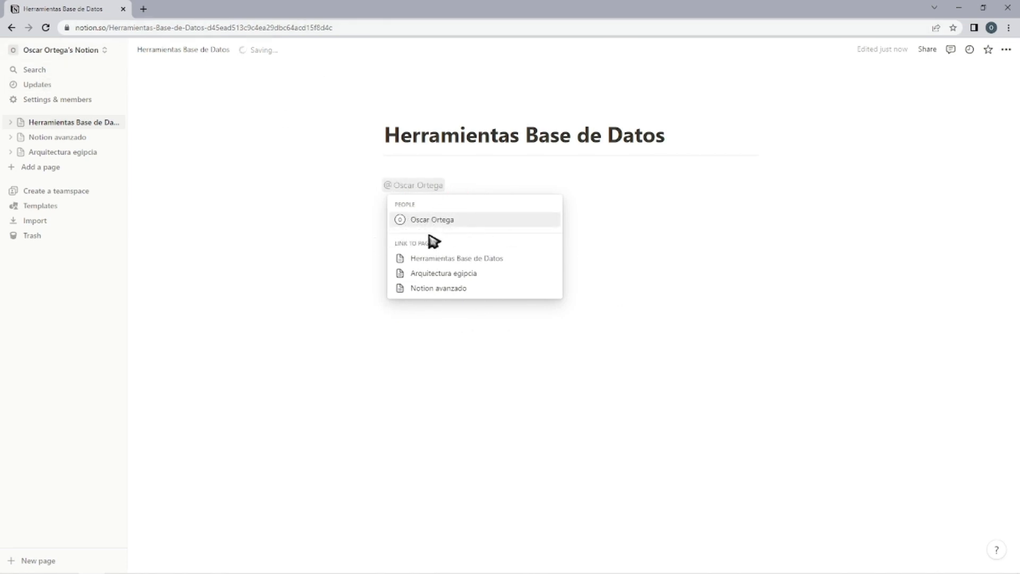
click(621, 222)
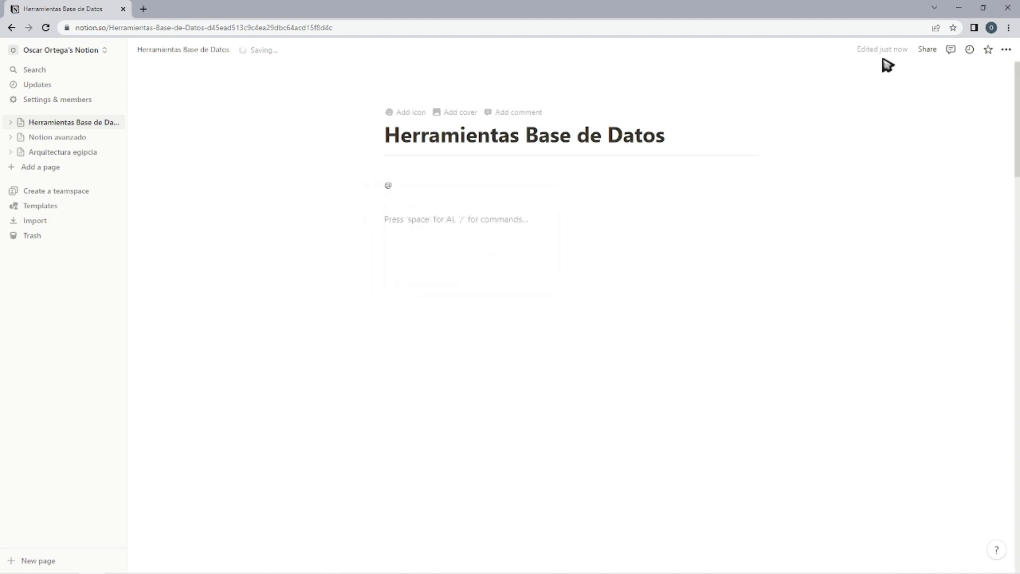
click(927, 51)
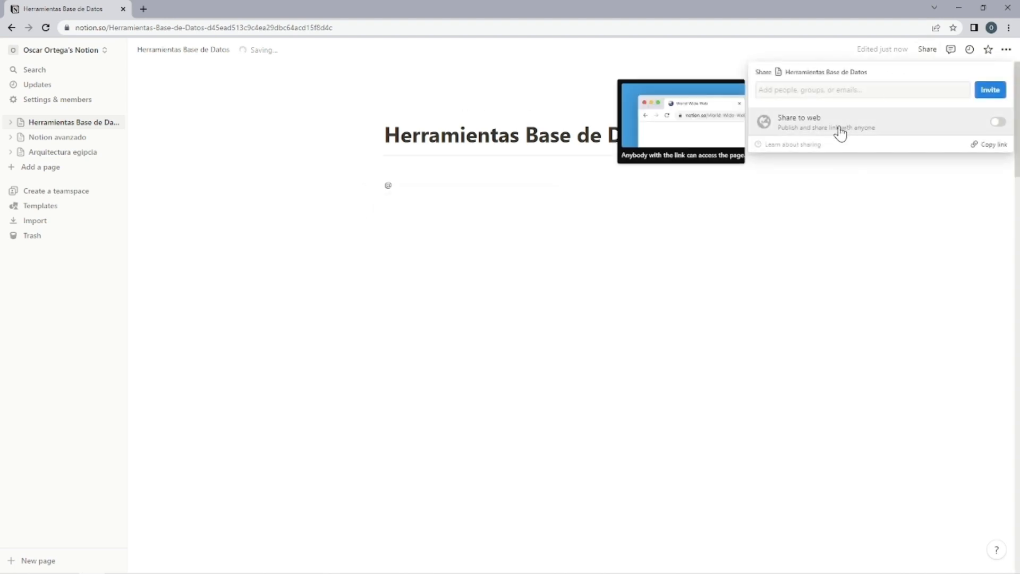
click(798, 91)
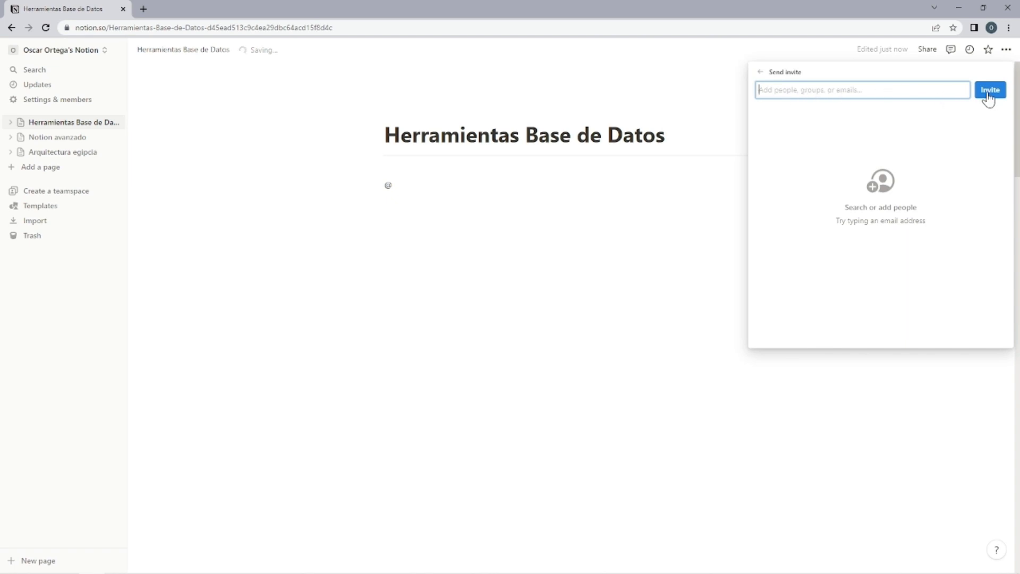
Insert a page mention linking to Arquitectura egipcia on the line below the person mention.
click(442, 212)
text(/)
scroll(501, 381, down, 10)
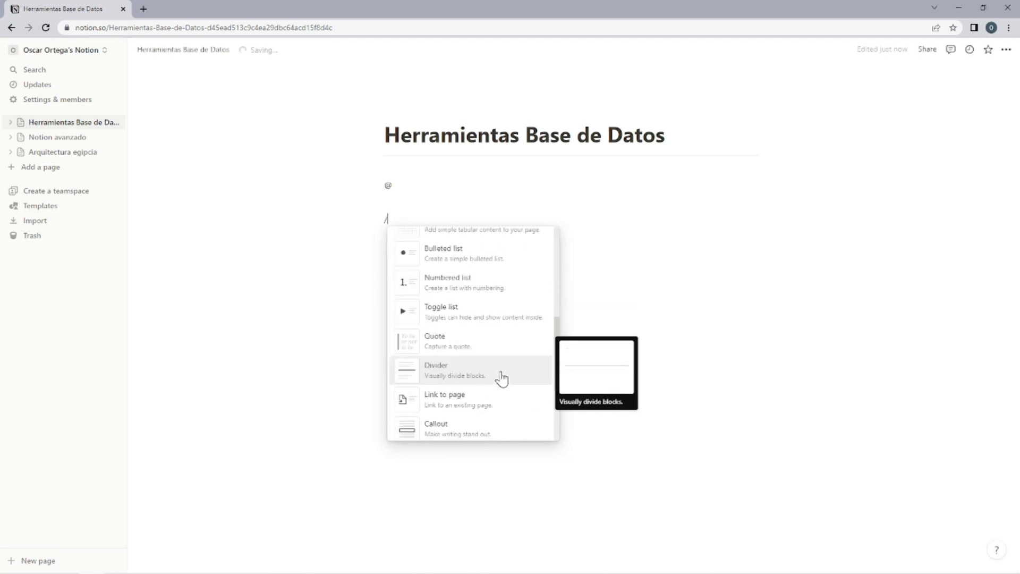
scroll(502, 379, down, 10)
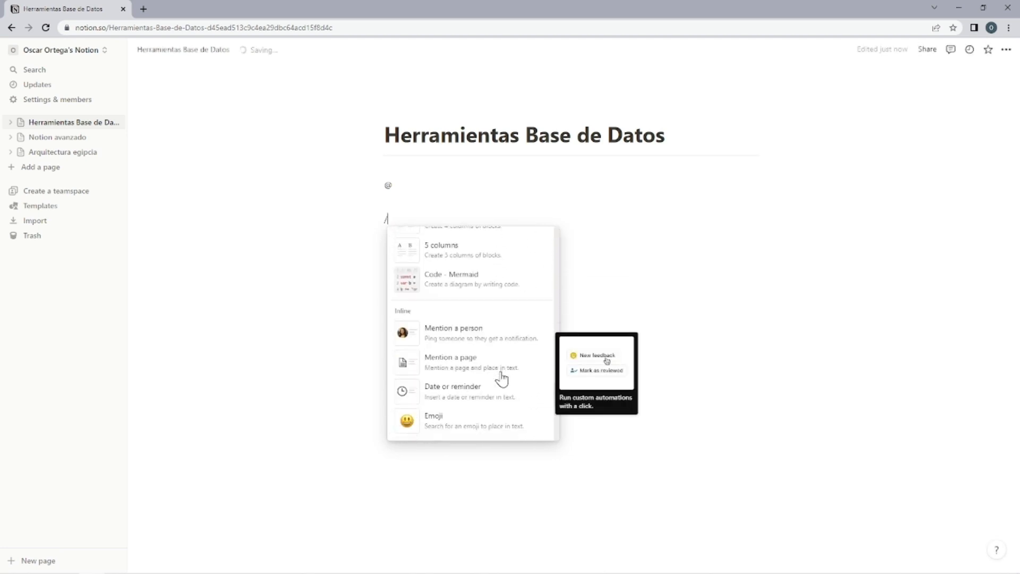
click(493, 309)
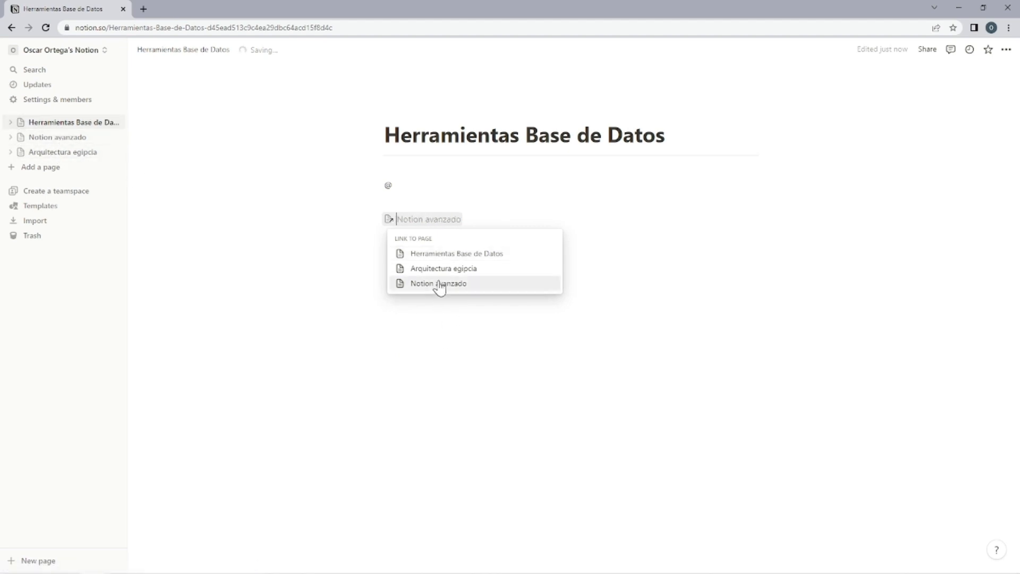
click(452, 269)
Follow the Arquitectura egipcia mention to its page and return to Herramientas Base de Datos.
click(438, 220)
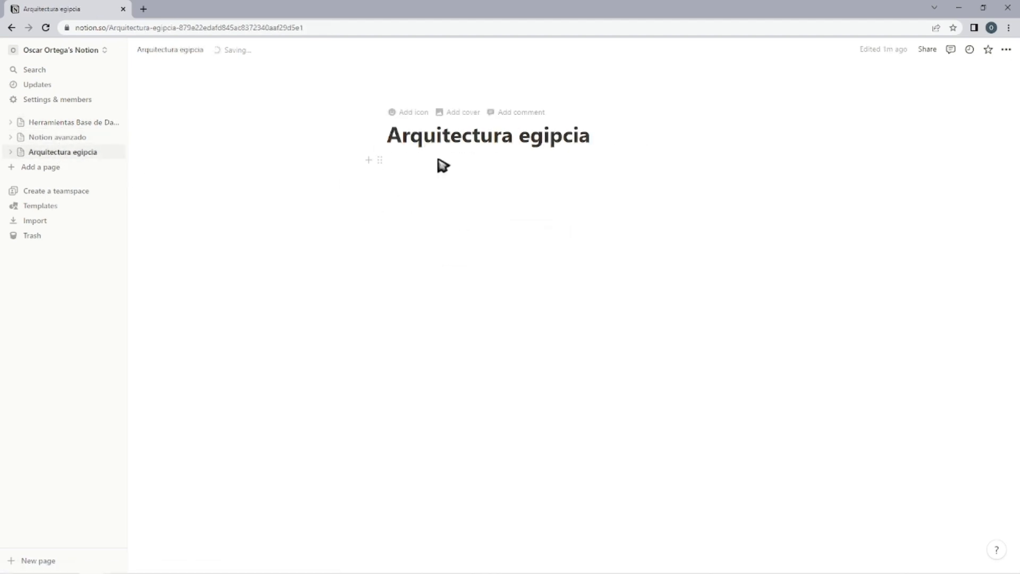
key(alt+Left)
click(423, 229)
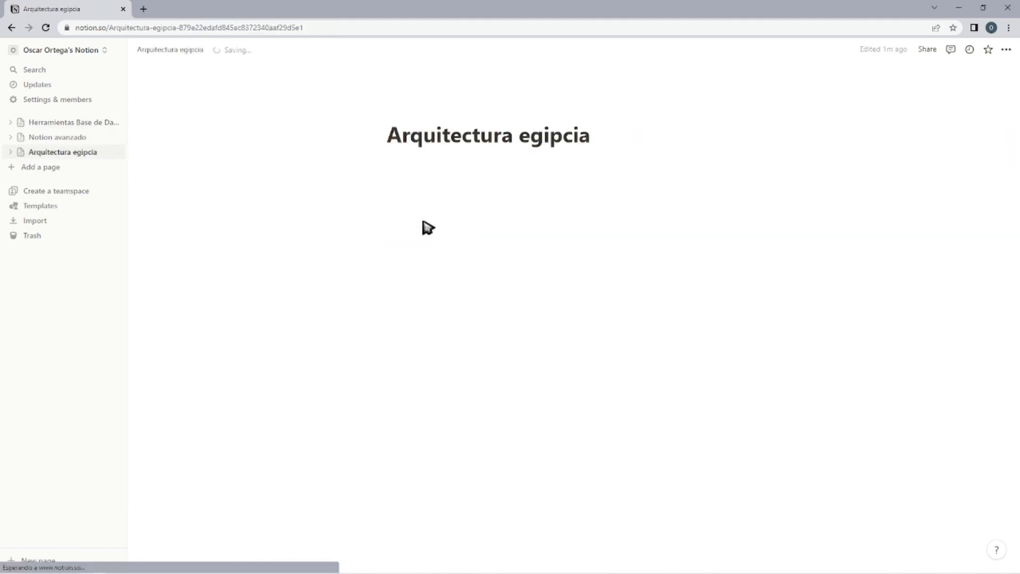
key(alt+Left)
Insert a date reminder below the page mention and set it to Apr 5, 2023 at 9:00 AM.
click(433, 257)
text(/)
scroll(523, 360, down, 15)
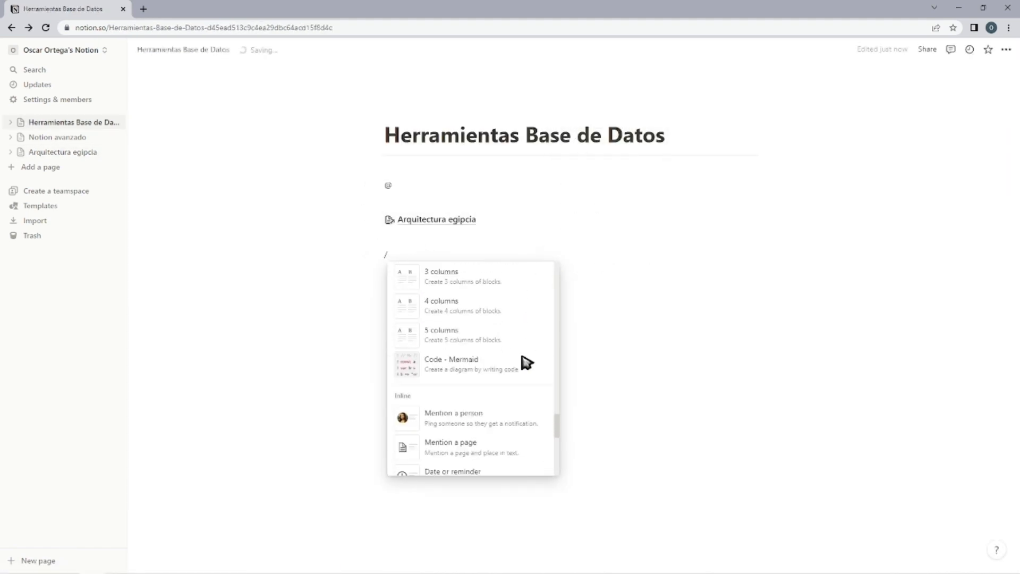
click(470, 379)
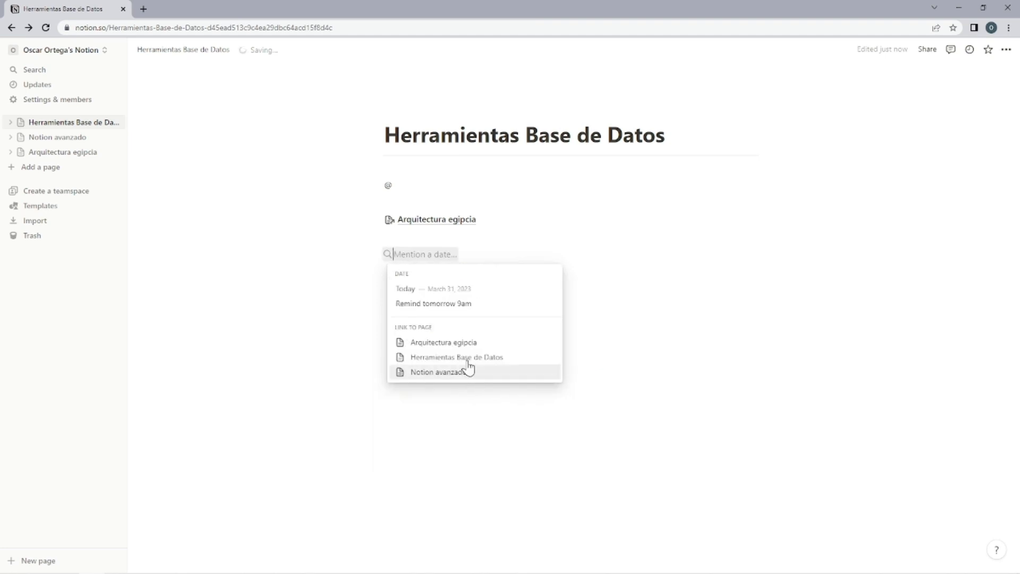
click(404, 304)
click(468, 254)
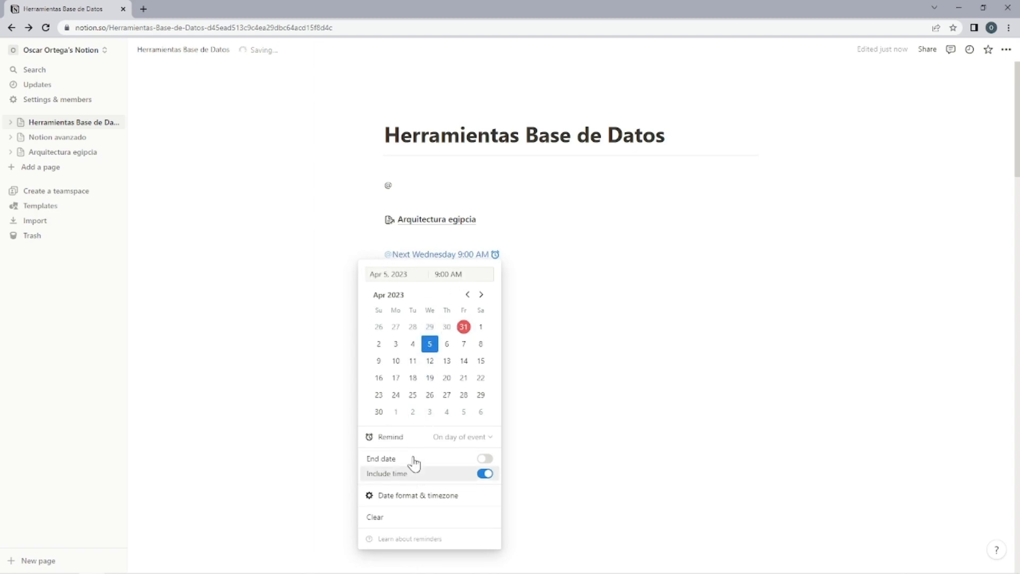
click(584, 383)
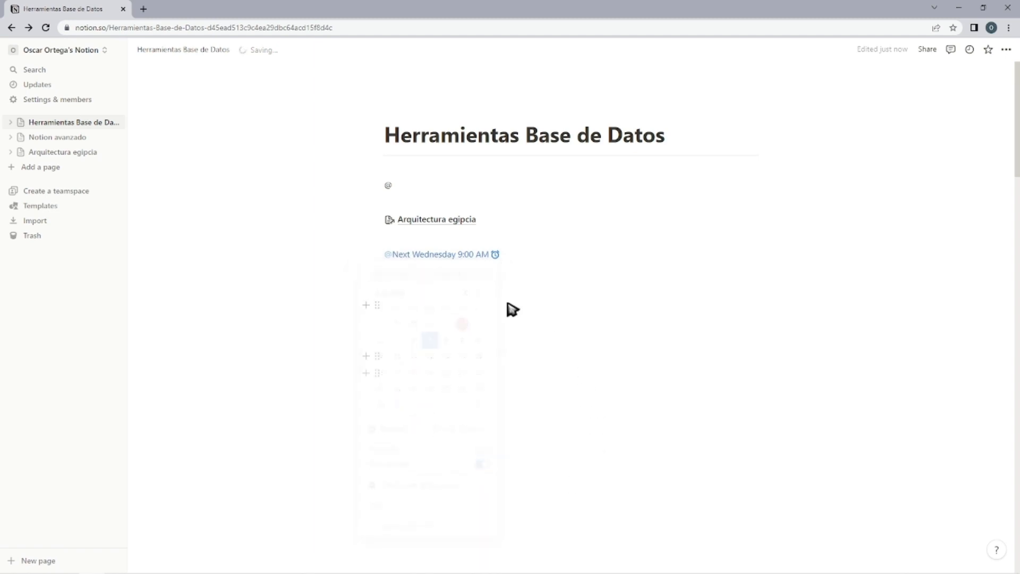
Insert the blue freezing-face emoji on the line below the date reminder.
click(468, 288)
text(/)
scroll(479, 400, down, 15)
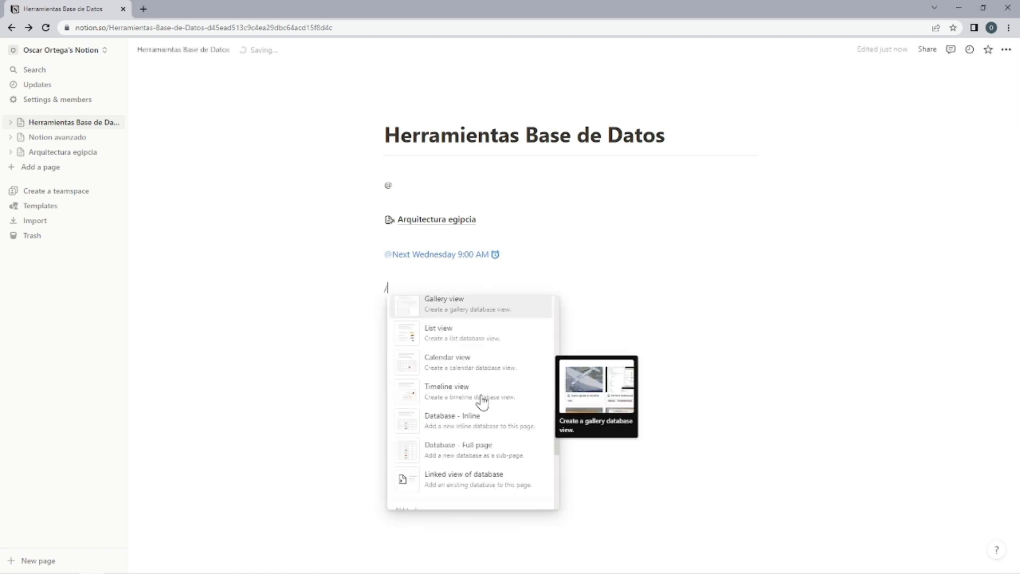
scroll(480, 401, down, 3)
click(476, 394)
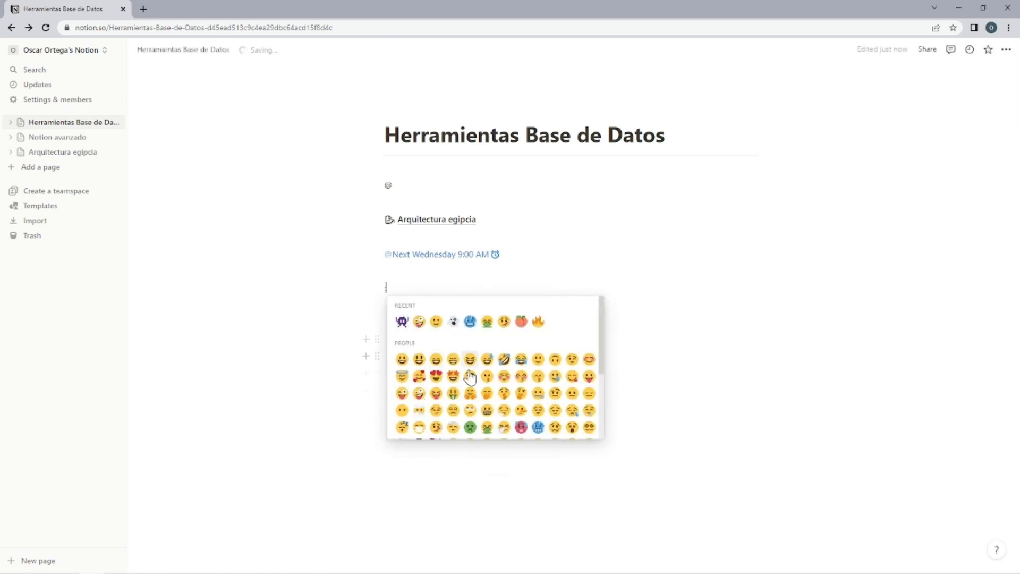
scroll(470, 376, down, 5)
scroll(557, 367, down, 2)
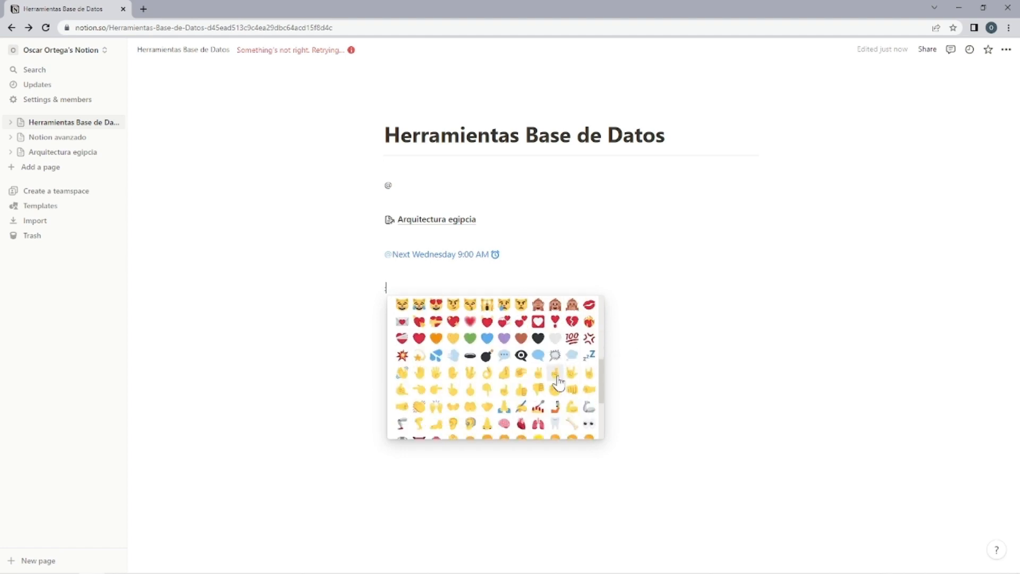
scroll(573, 366, up, 2)
click(538, 309)
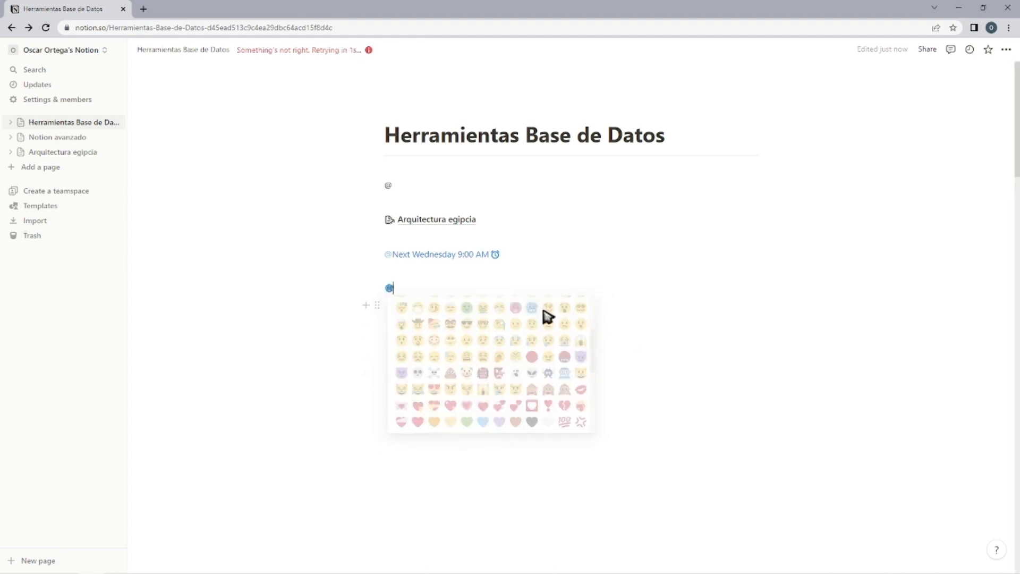
Insert an inline equation below the emoji reading E=mc^2.
key(Return)
text(/)
scroll(452, 428, down, 15)
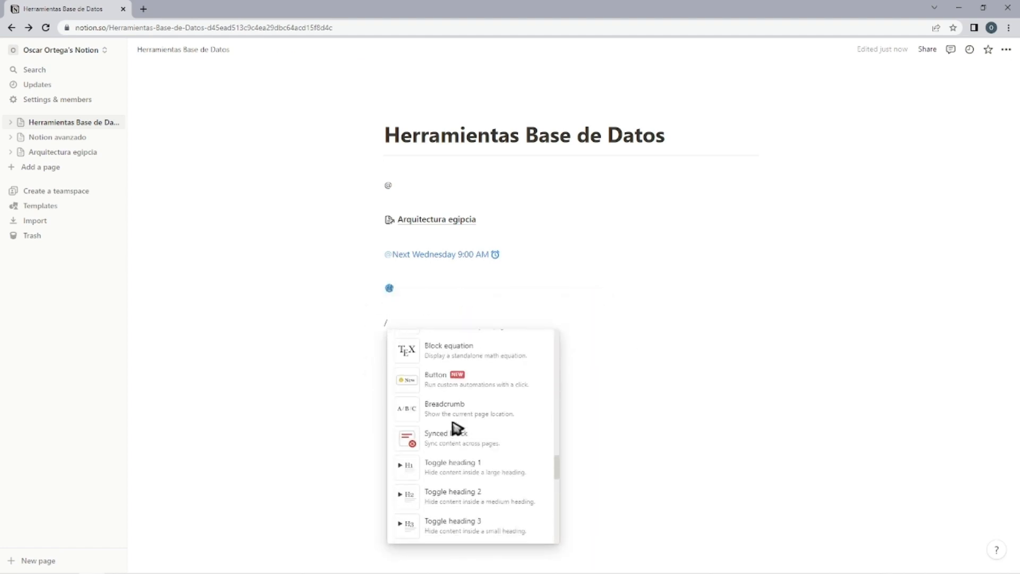
scroll(457, 436, up, 3)
click(472, 505)
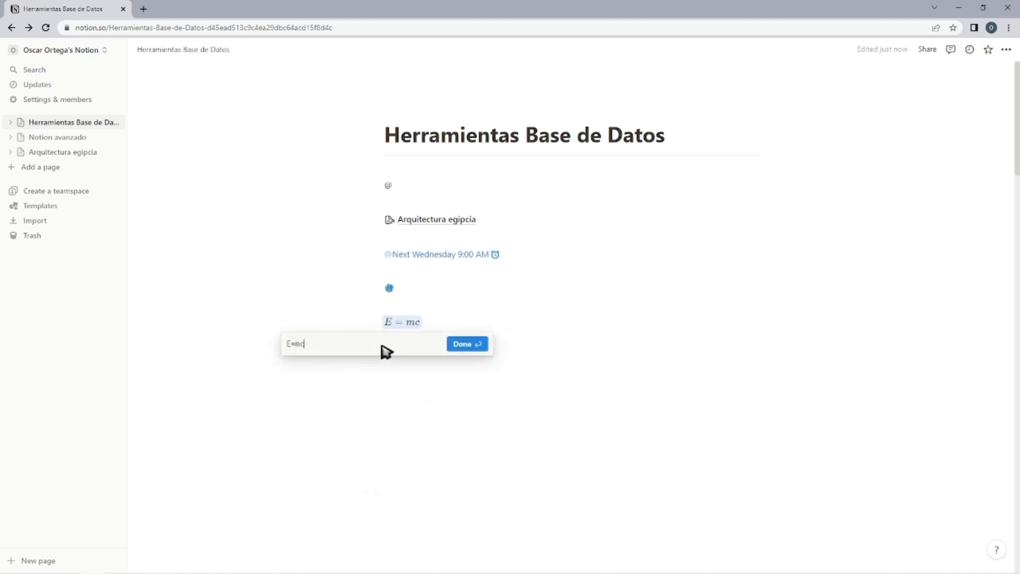
click(468, 351)
click(419, 320)
click(403, 333)
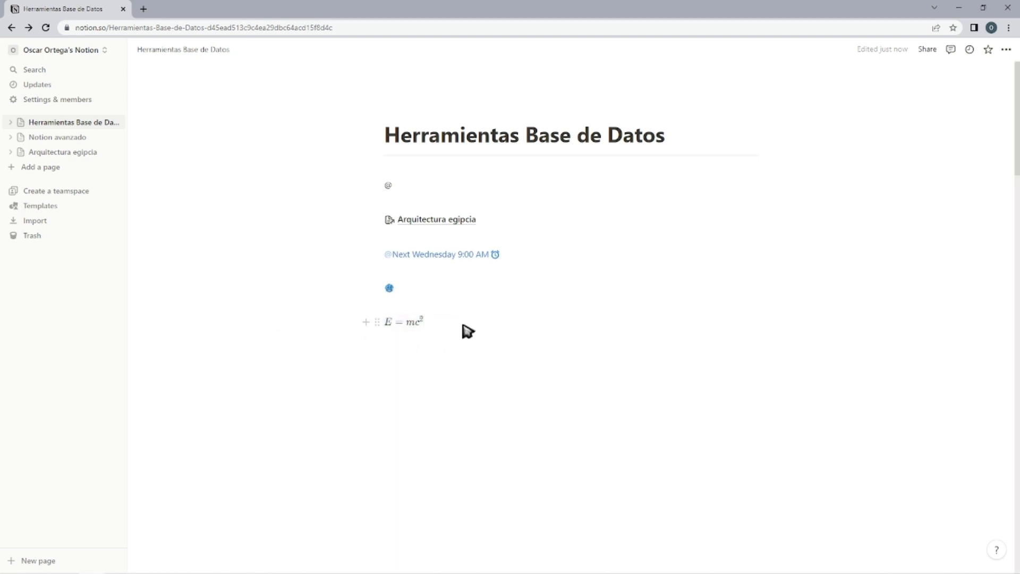
Insert a block equation with E=mc^2 below the inline equation.
text(/)
scroll(433, 420, down, 10)
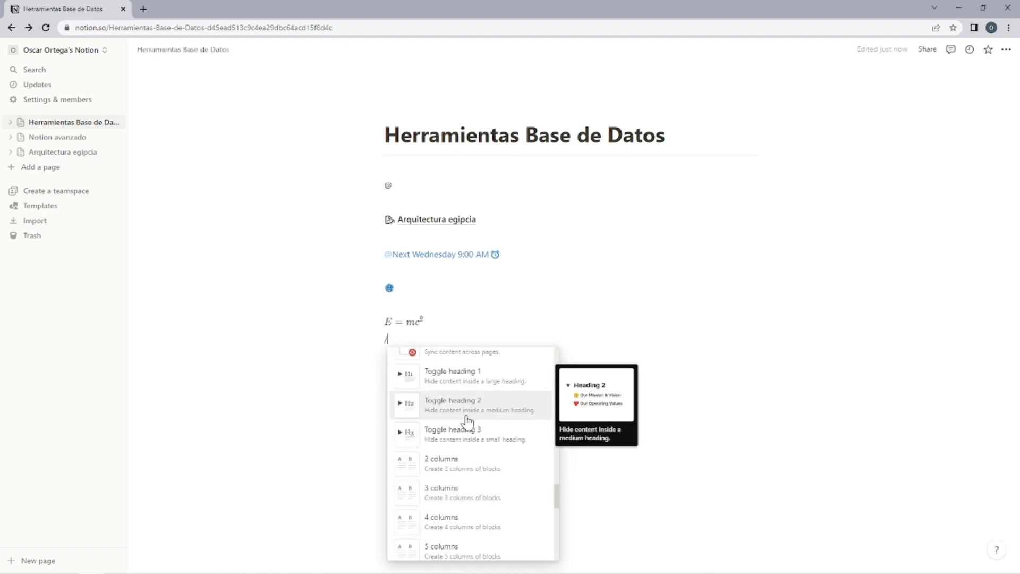
click(438, 430)
text(E )
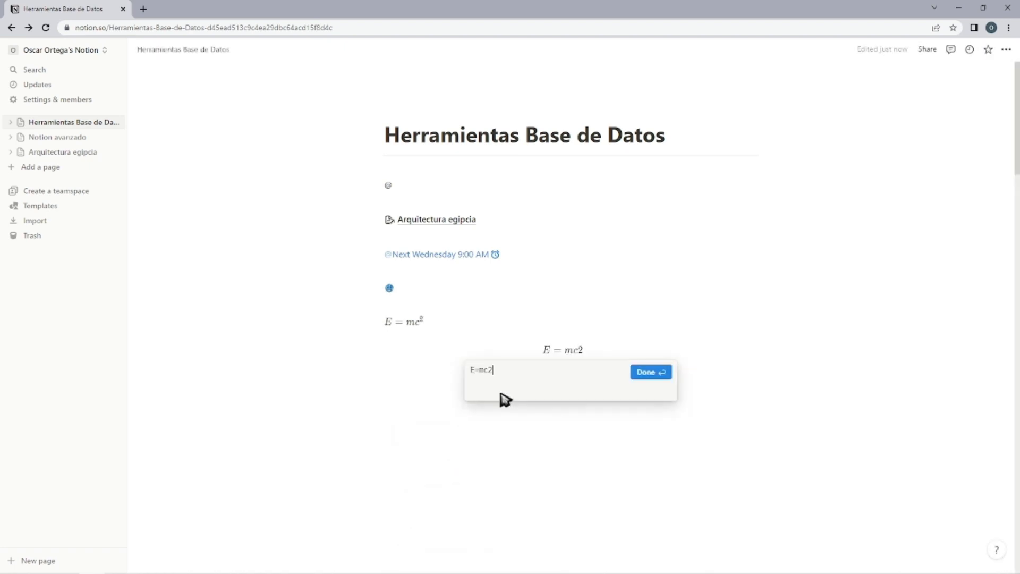
text(= mc^2)
key(Return)
click(589, 356)
click(457, 322)
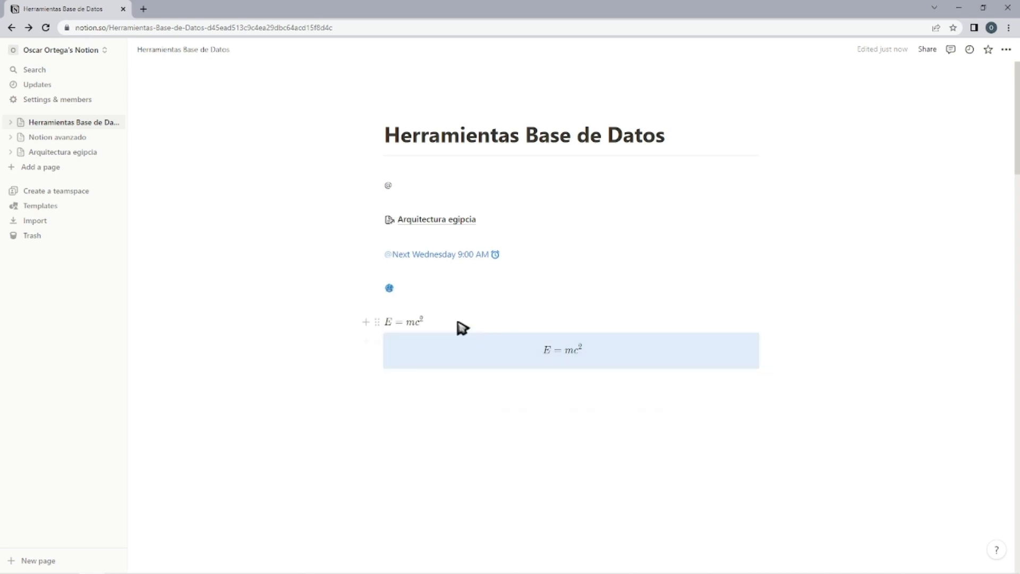
click(417, 322)
click(429, 321)
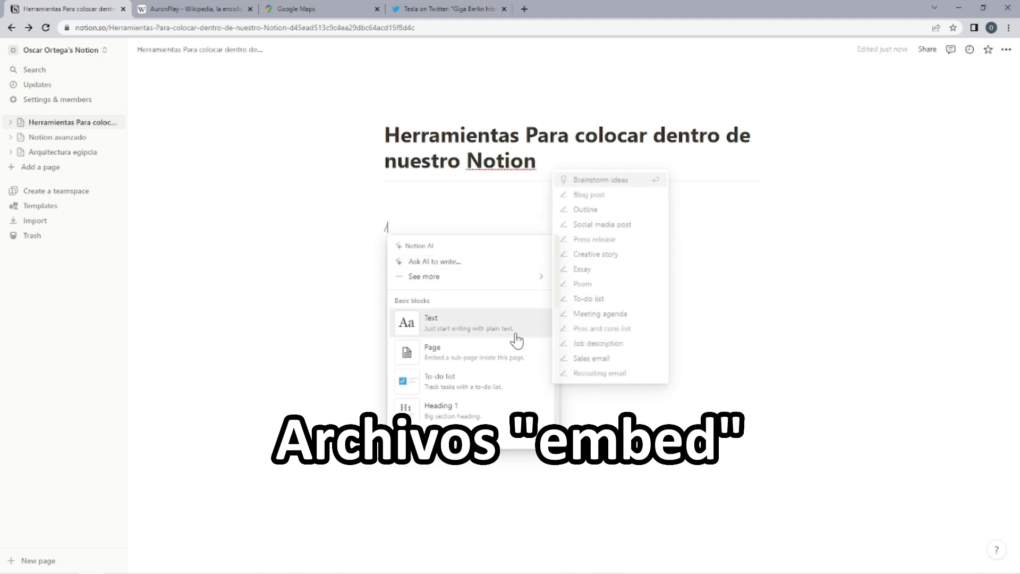
Insert an Embed block below the page title and keep it set to embedding a link after checking the upload option.
scroll(499, 340, down, 5)
scroll(478, 340, down, 10)
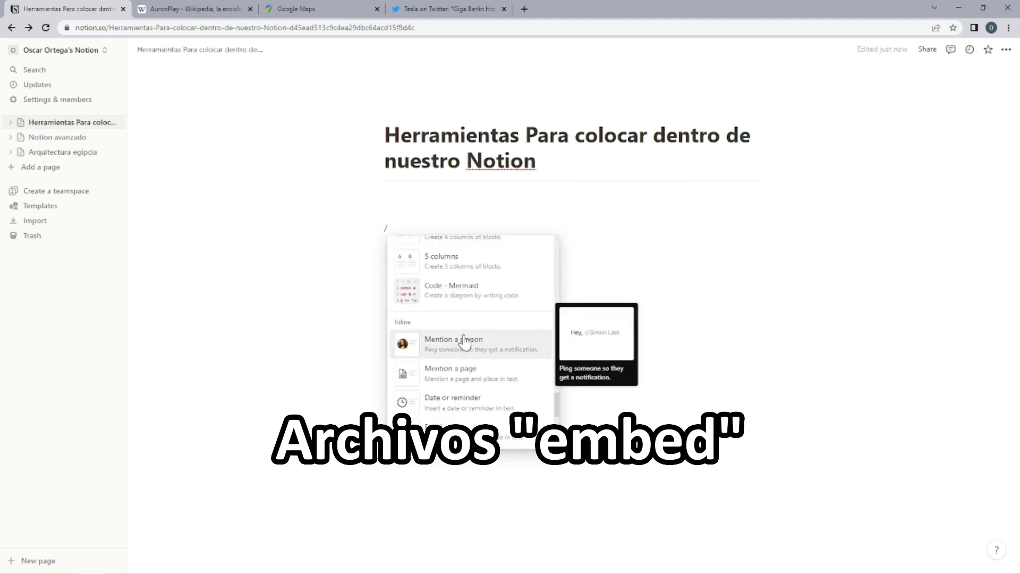
click(441, 338)
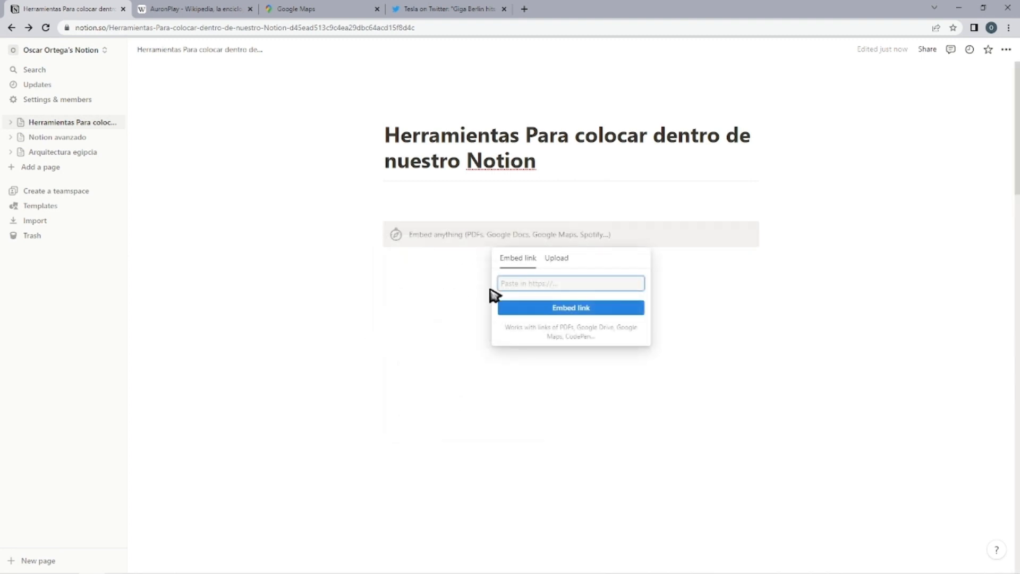
click(549, 268)
click(519, 266)
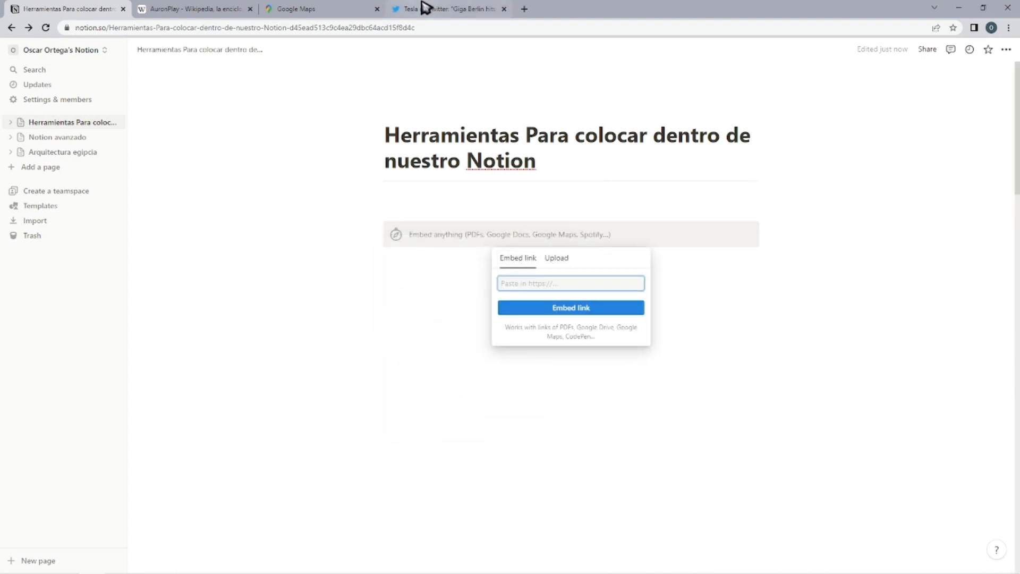
Copy the address es.wikipedia.org/wiki/AuronPlay from the Wikipedia tab and embed it in the Notion page.
click(196, 8)
click(205, 27)
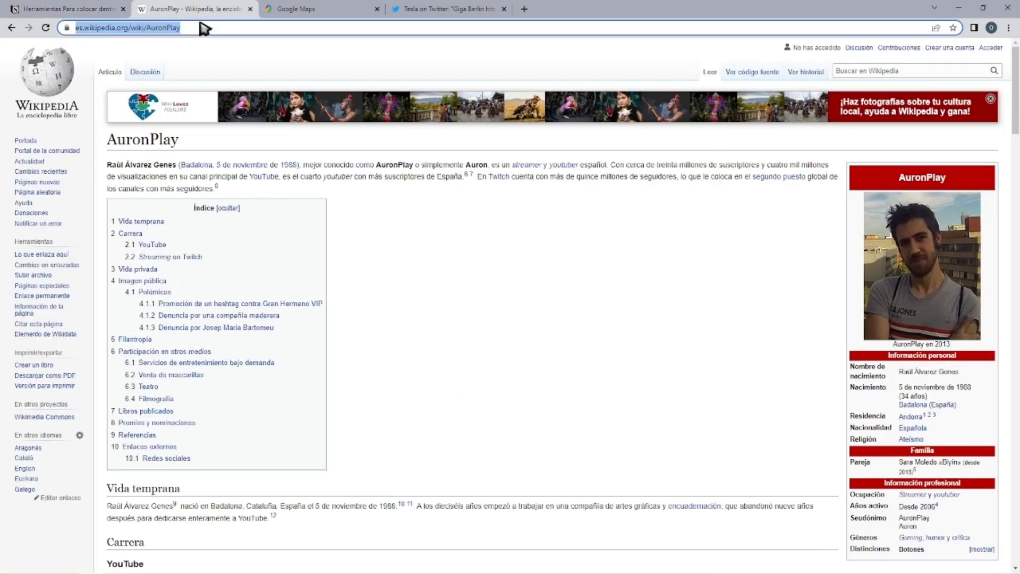
click(93, 10)
click(572, 315)
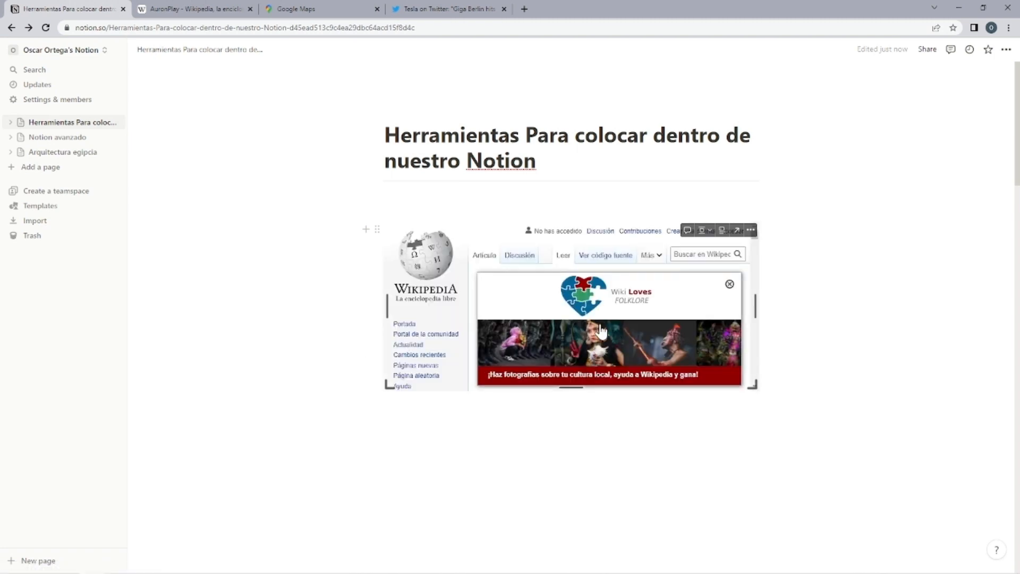
Browse the embedded AuronPlay article inside the page and compare it with the original Wikipedia page.
scroll(590, 324, down, 5)
scroll(590, 324, down, 3)
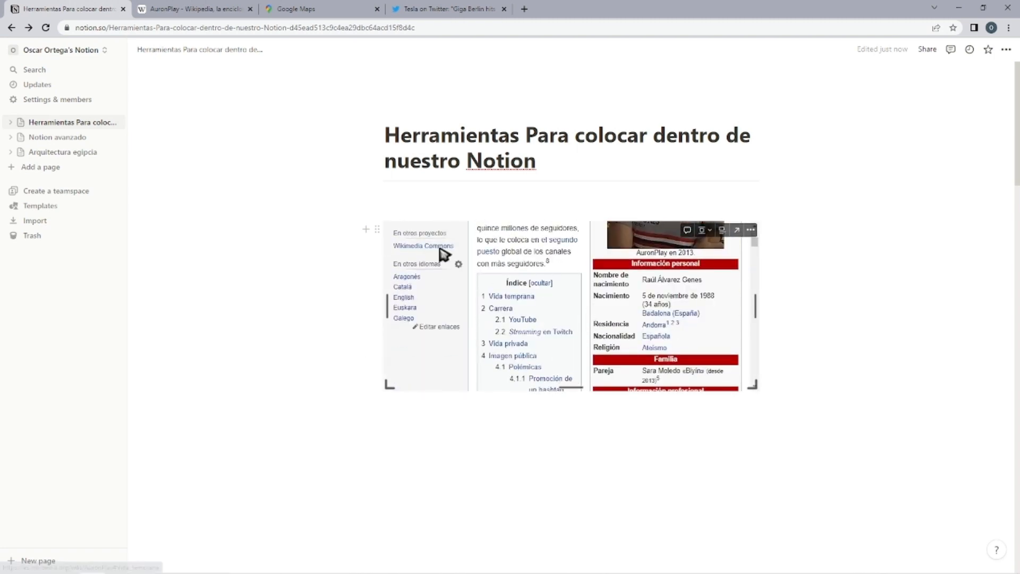
click(181, 9)
click(85, 9)
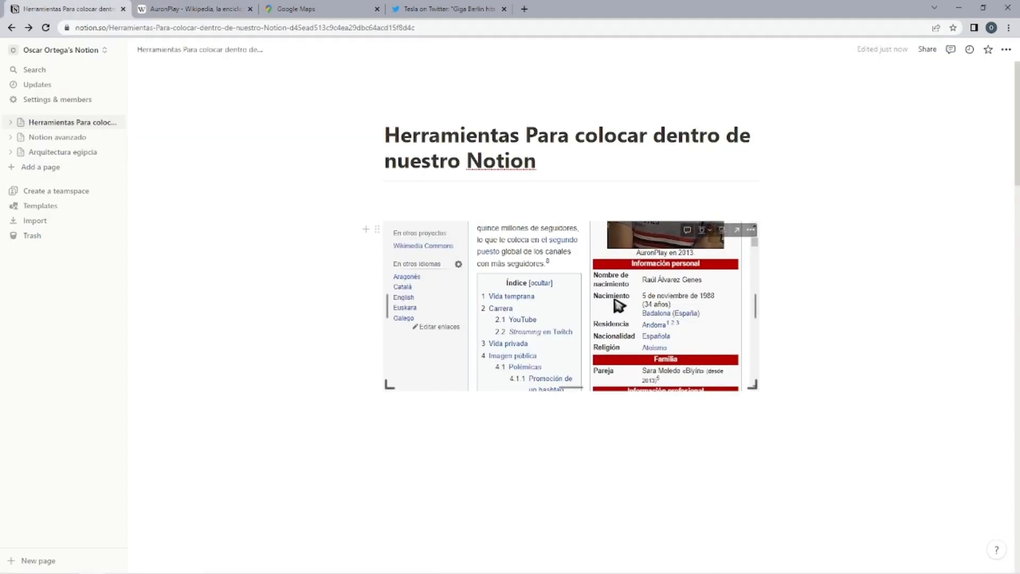
scroll(615, 298, down, 5)
scroll(584, 345, up, 1)
scroll(566, 379, down, 5)
Insert another Embed block below the AuronPlay article and embed the map link copied from the Google Maps tab.
click(461, 425)
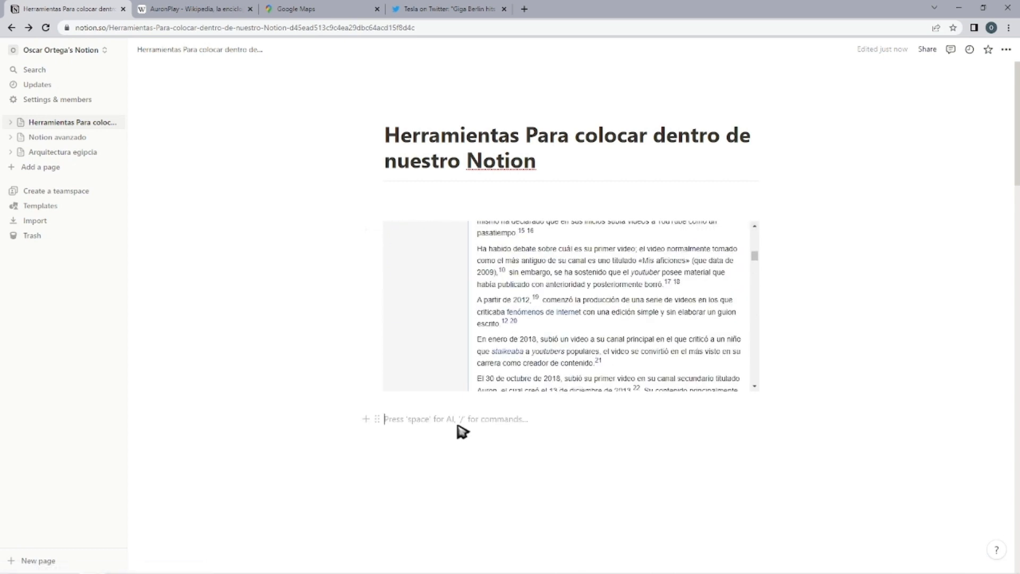
text(/embed)
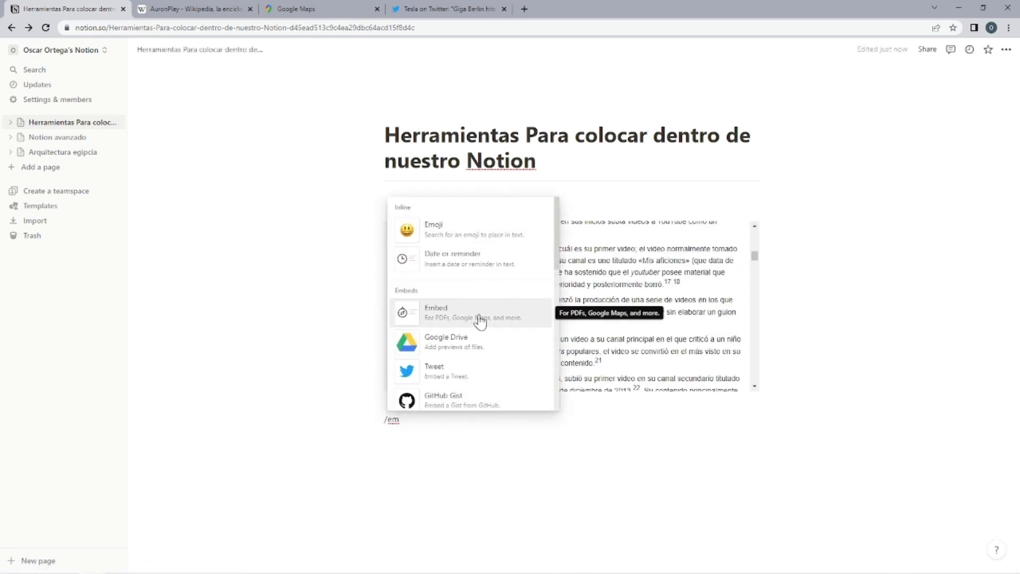
click(479, 313)
click(292, 9)
click(246, 28)
click(109, 8)
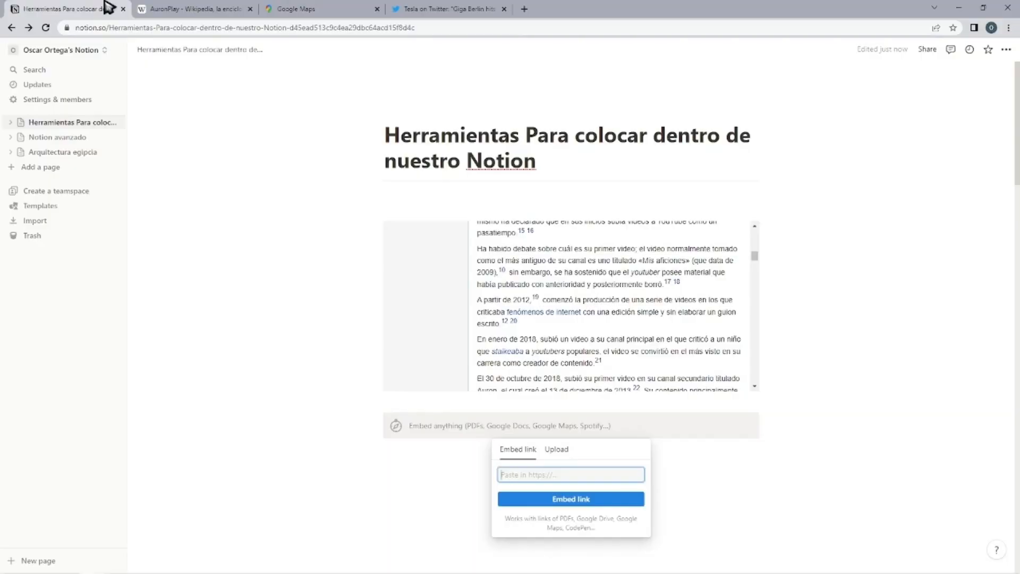
key(ctrl+v)
click(583, 499)
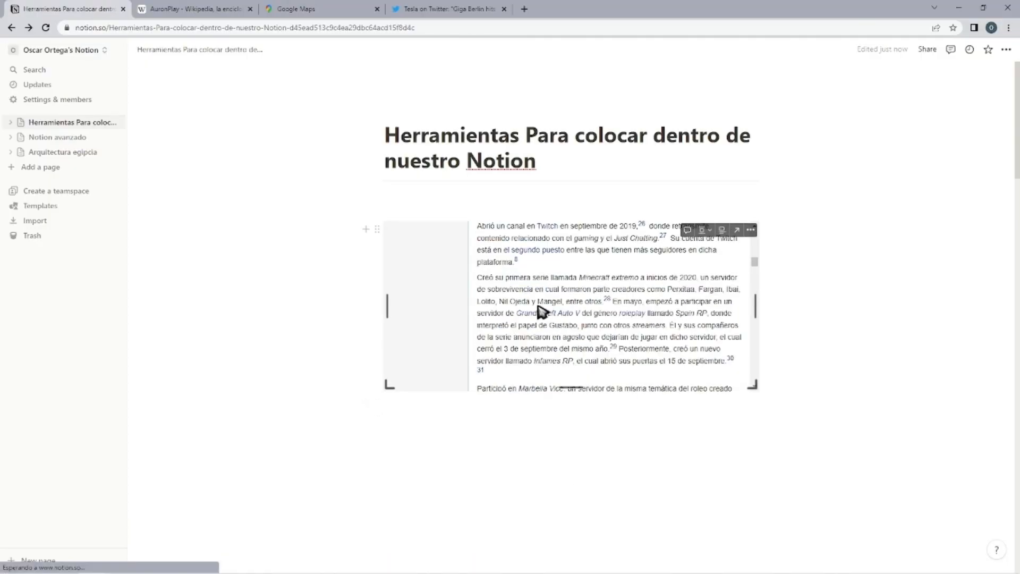
Enlarge the embedded map in both width and height so it extends beyond the article embed above it.
scroll(314, 366, down, 2)
scroll(587, 313, down, 3)
scroll(604, 274, up, 2)
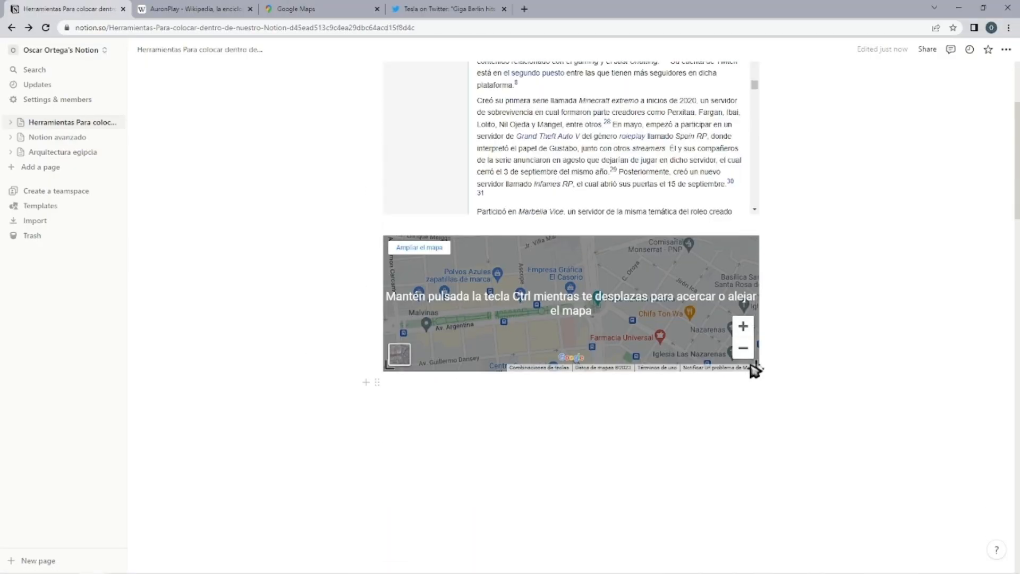
drag(763, 377, 842, 519)
scroll(531, 479, down, 2)
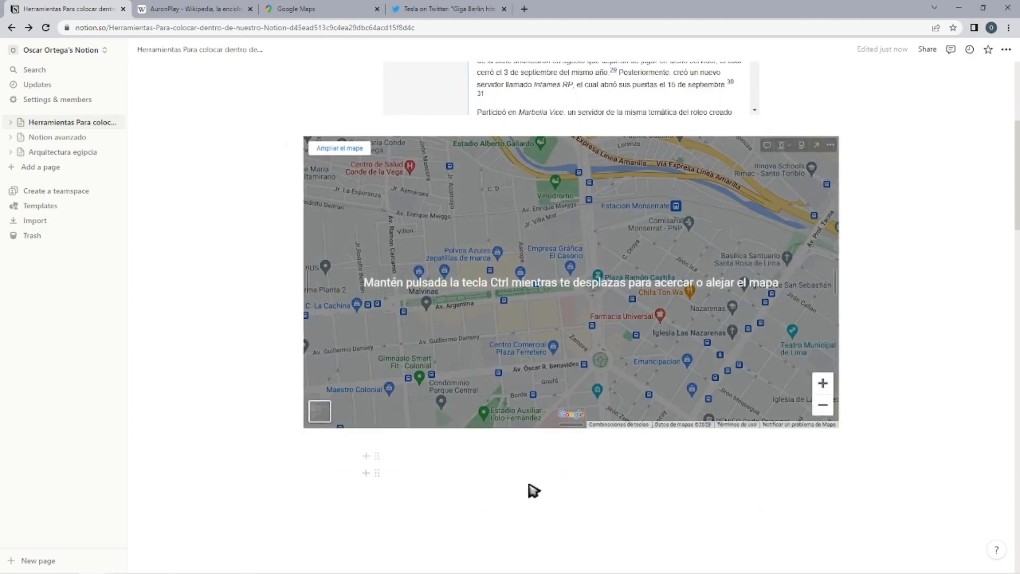
Insert a Tweet embed block below the embedded map.
text(/)
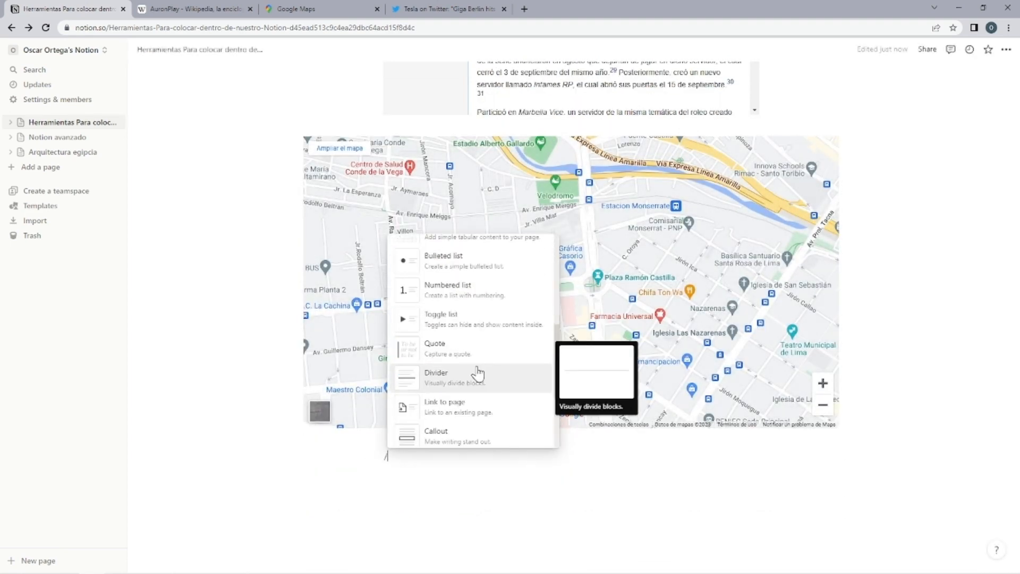
scroll(476, 374, down, 10)
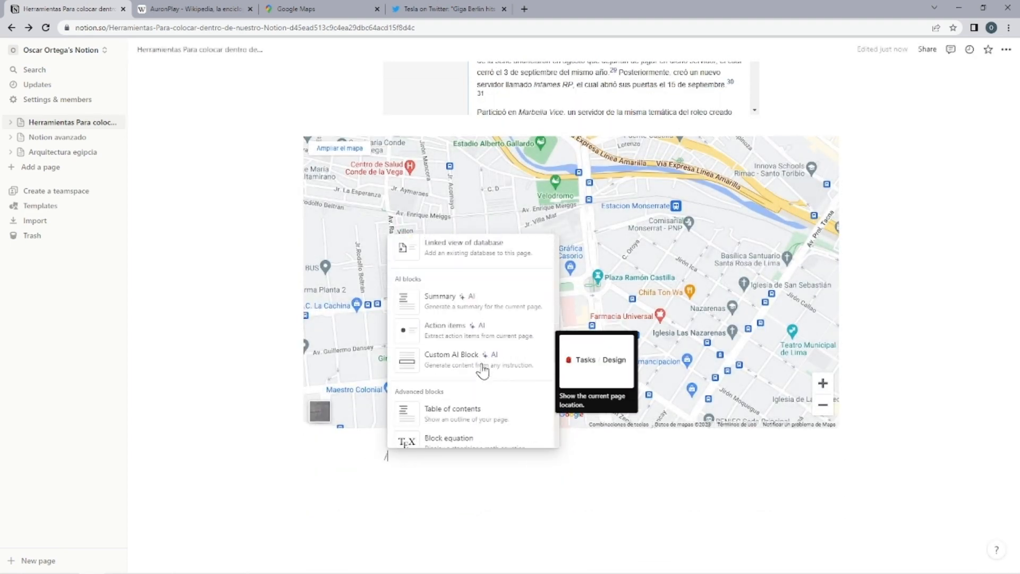
scroll(482, 371, down, 6)
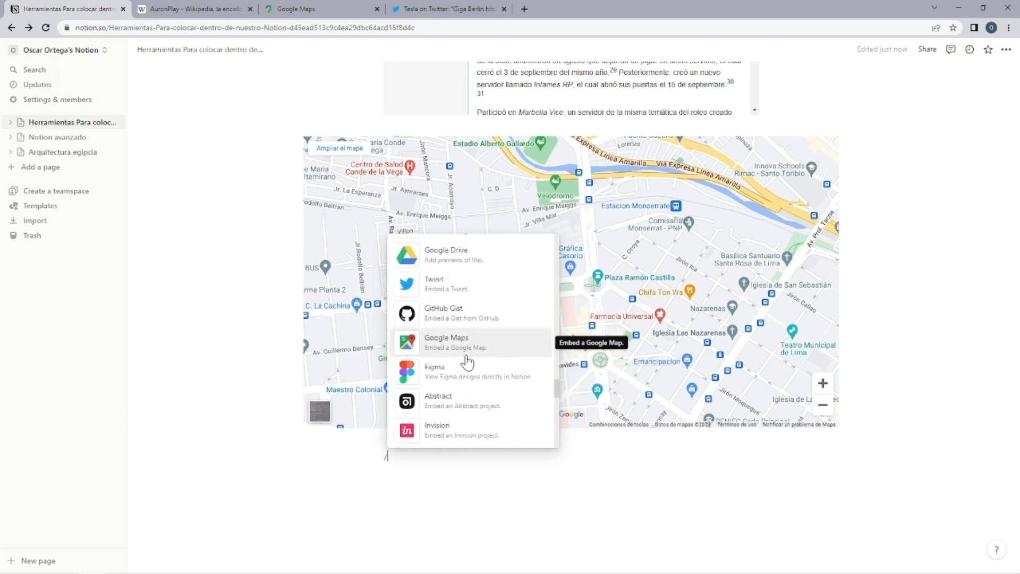
scroll(467, 371, up, 4)
click(438, 375)
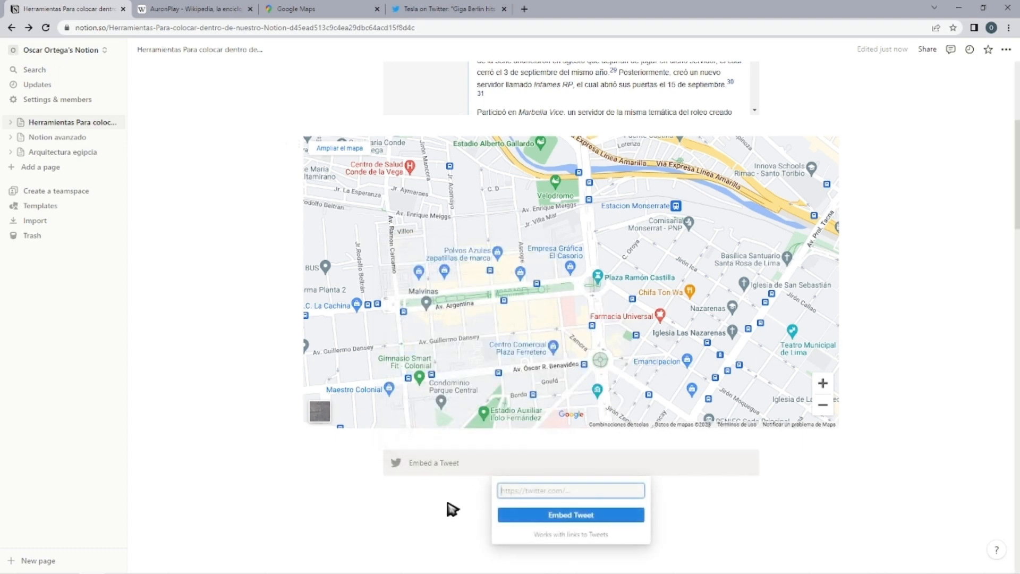
Copy the address of Tesla's Giga Berlin tweet from the Twitter tab and embed it in the Tweet block.
click(407, 9)
click(372, 26)
key(ctrl+c)
click(101, 9)
key(ctrl+v)
click(613, 513)
scroll(574, 333, down, 6)
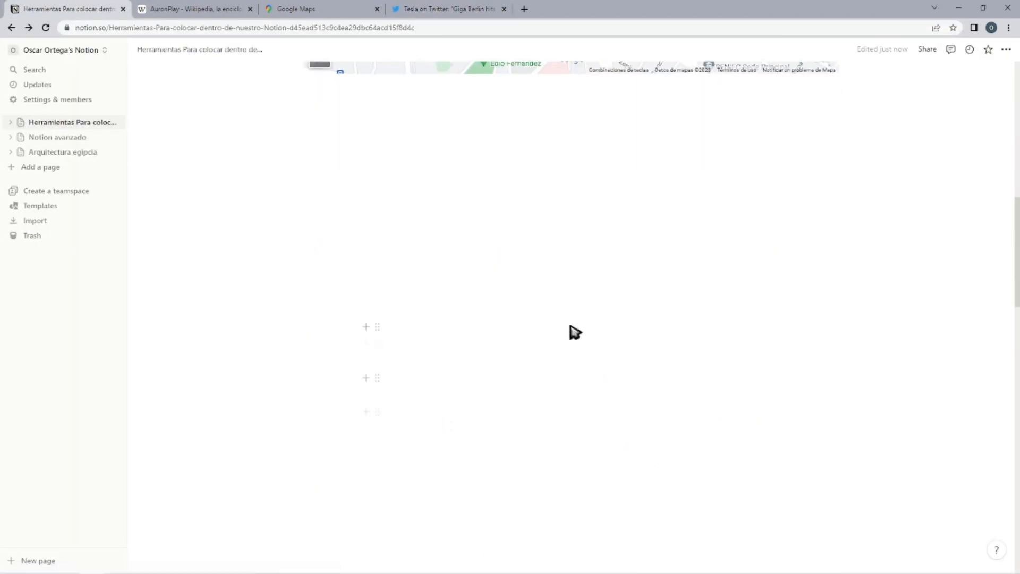
scroll(550, 416, up, 2)
scroll(550, 416, down, 2)
Embed an uploaded PDF on the Example page after checking the link option, and make its frame slightly taller.
click(522, 426)
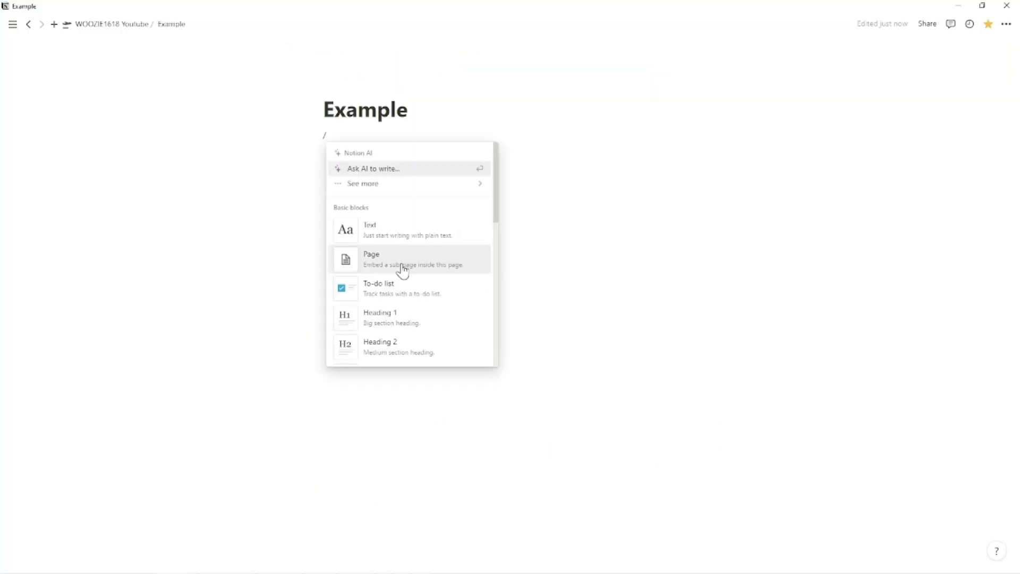
text(pdf)
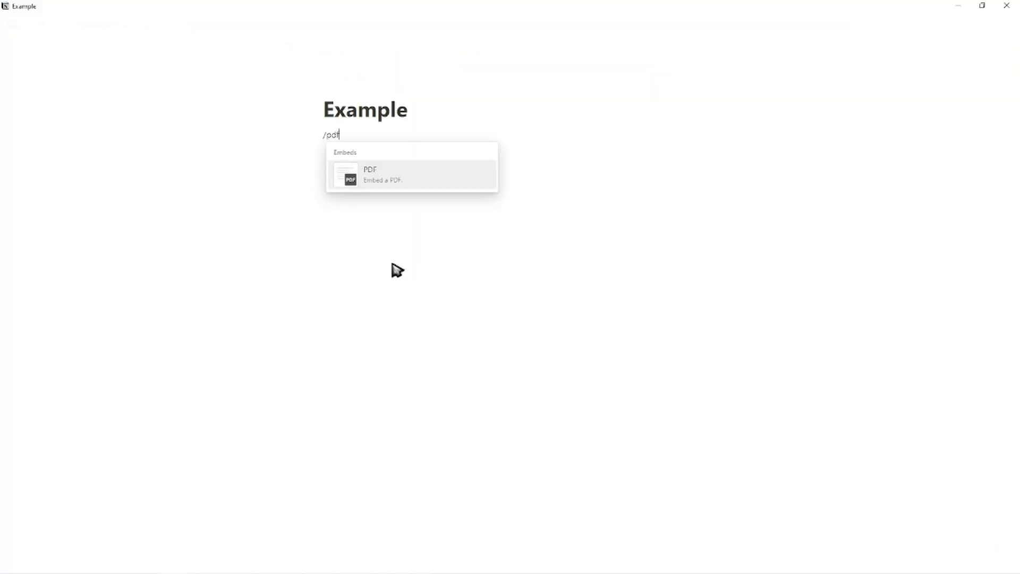
click(394, 183)
click(489, 171)
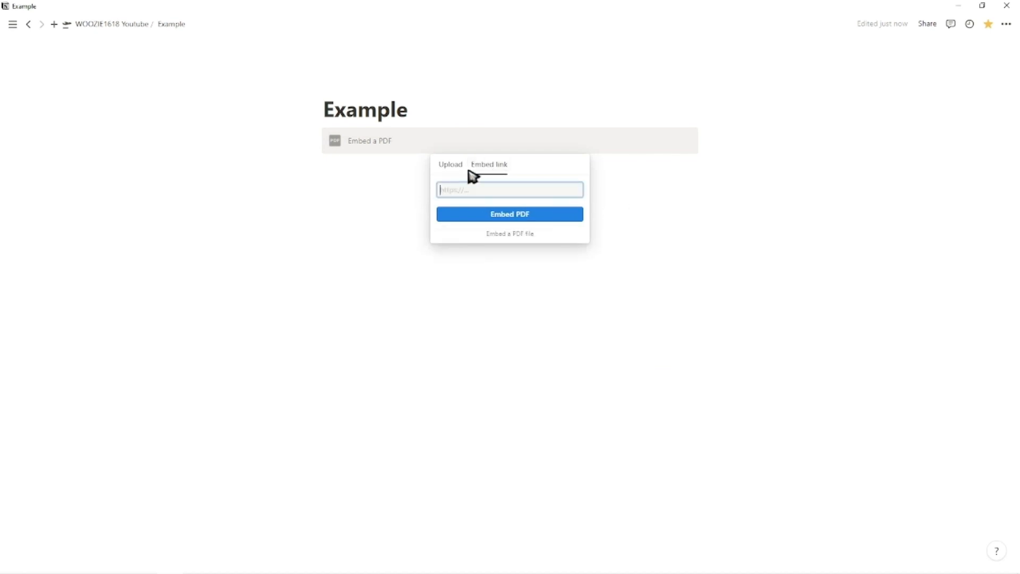
click(451, 166)
click(490, 200)
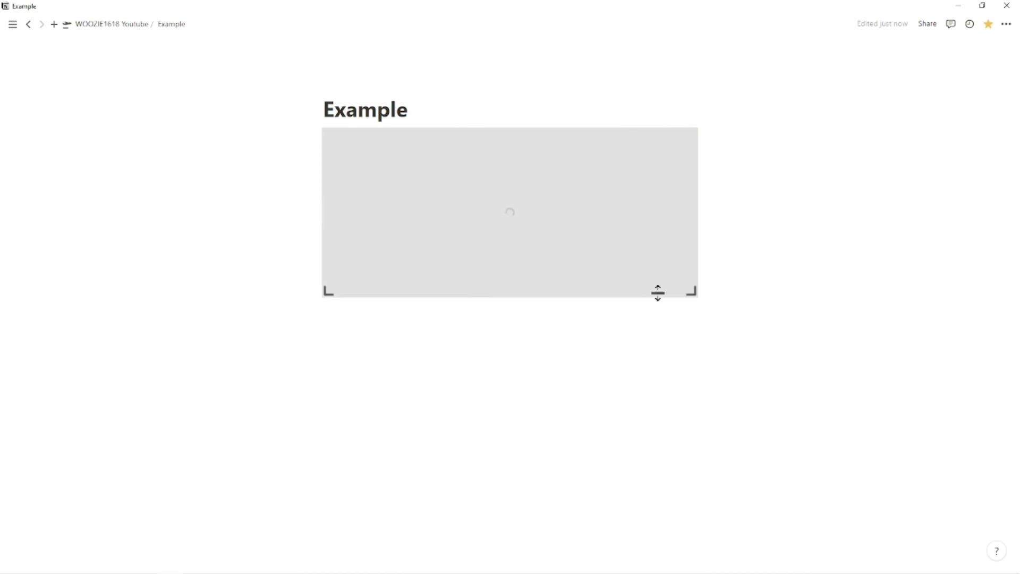
mouse_move(696, 300)
mouse_down()
mouse_move(717, 351)
mouse_move(695, 316)
mouse_up()
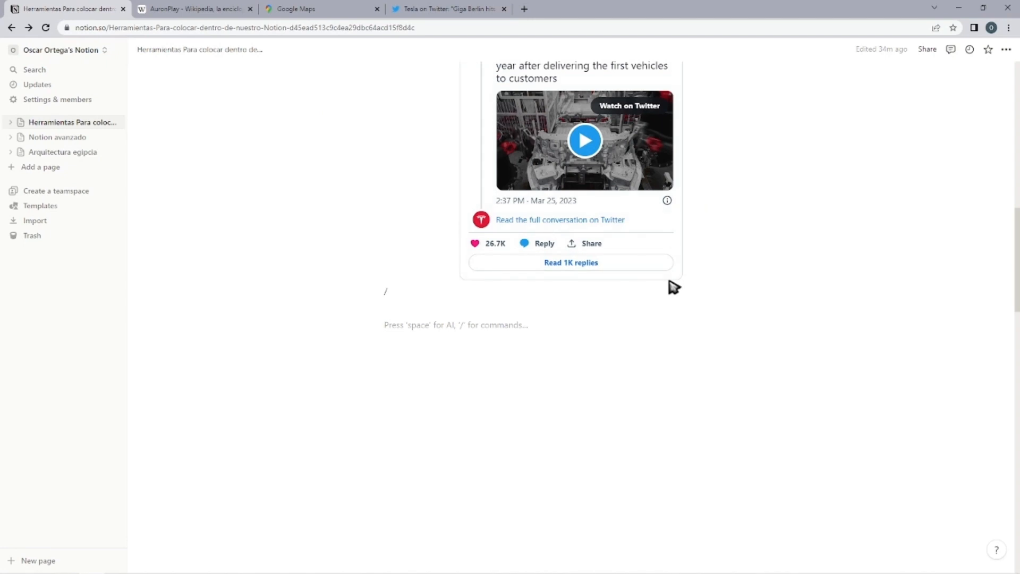
Examine the available embed blocks in the block list below the tweet, from Google Drive and Figma through Trello, Zoom and Dovetail.
text(/)
scroll(516, 426, down, 15)
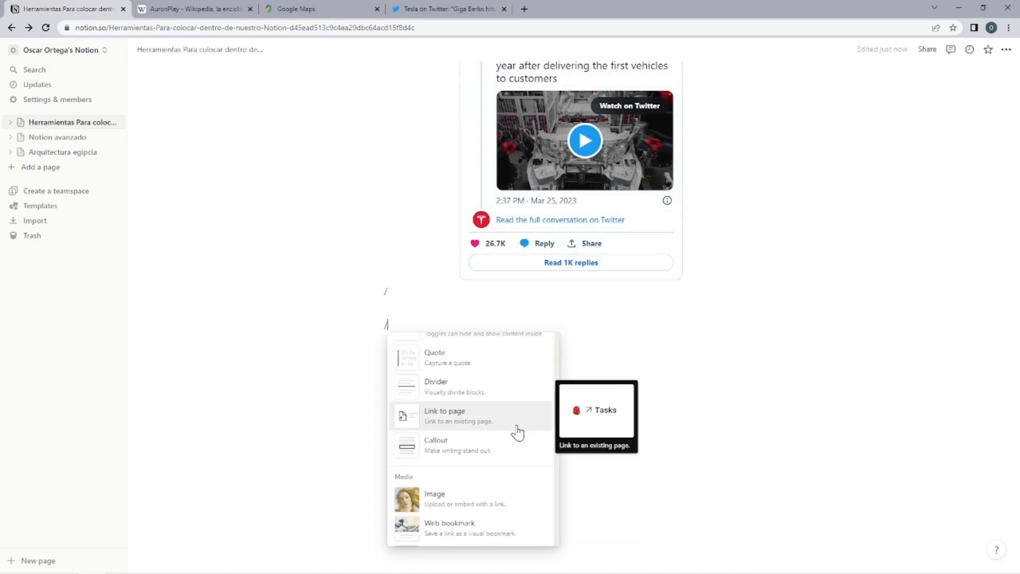
scroll(500, 401, down, 10)
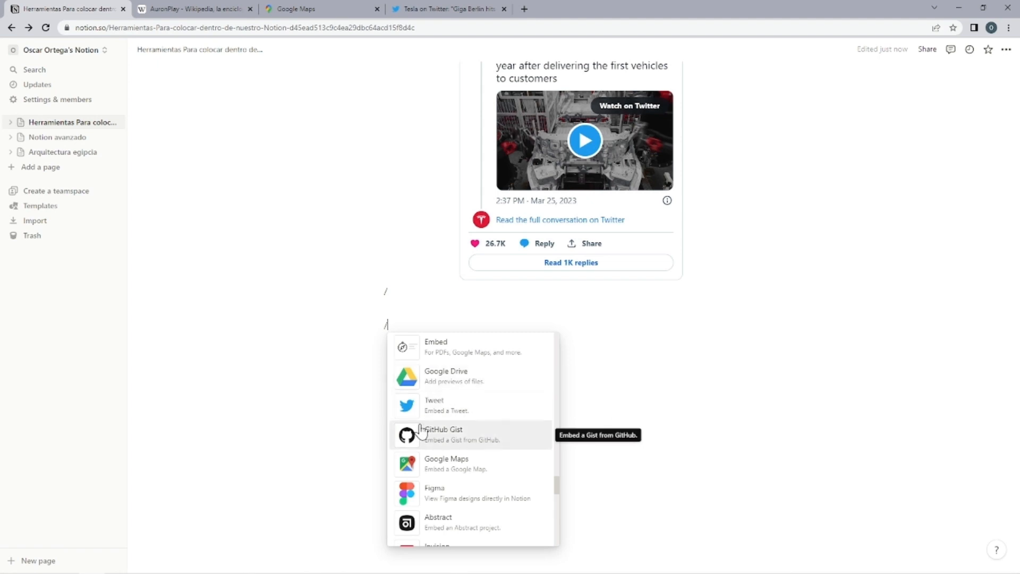
scroll(433, 415, down, 3)
scroll(515, 419, up, 2)
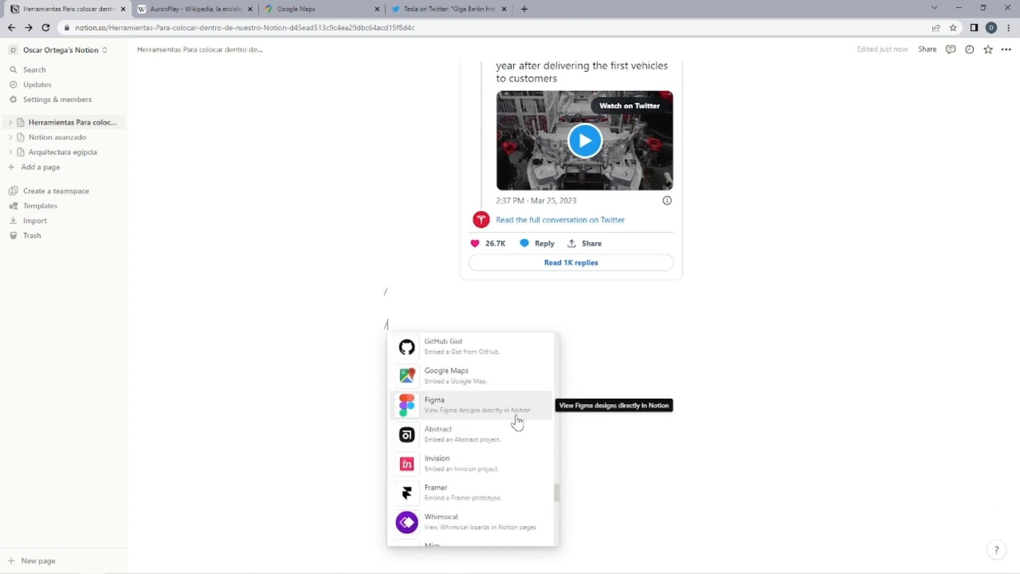
scroll(409, 433, down, 2)
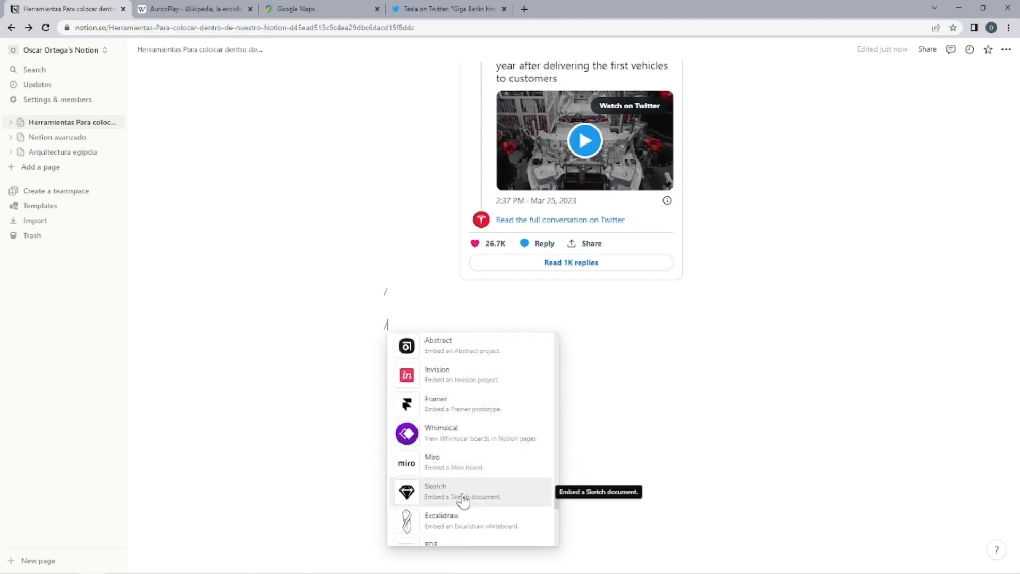
scroll(419, 445, down, 2)
scroll(526, 461, down, 2)
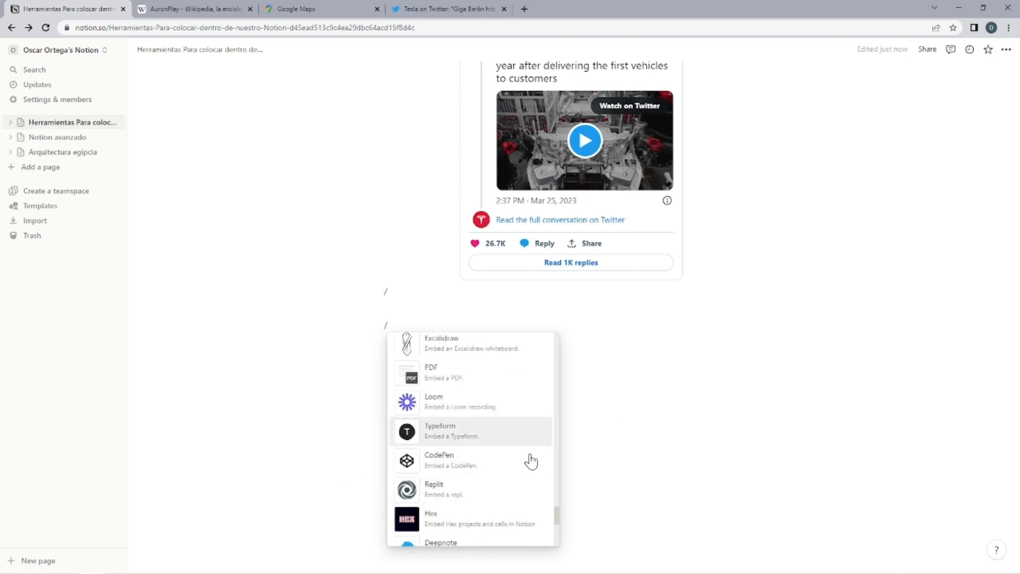
scroll(467, 467, down, 3)
scroll(440, 422, down, 3)
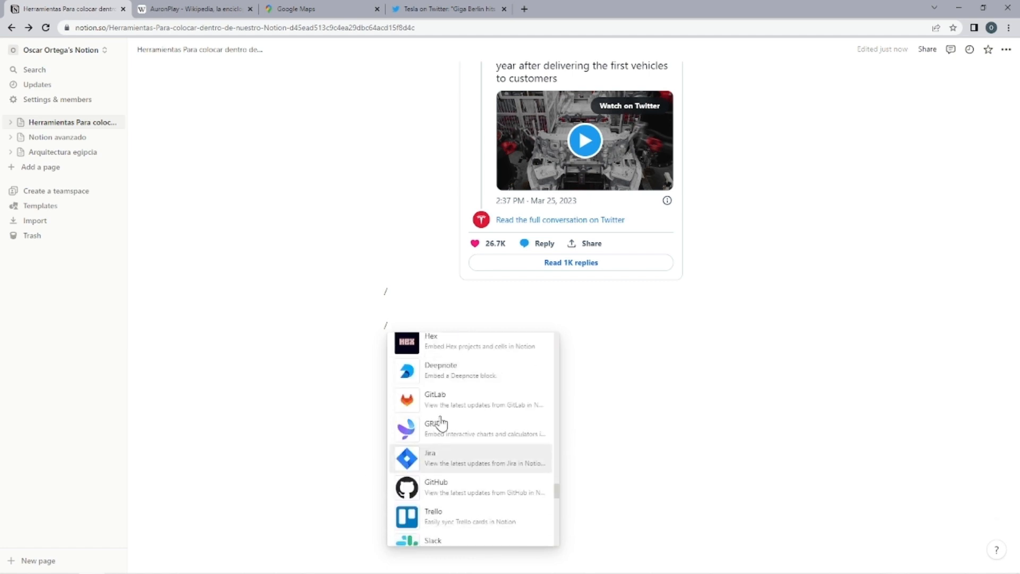
scroll(465, 473, down, 3)
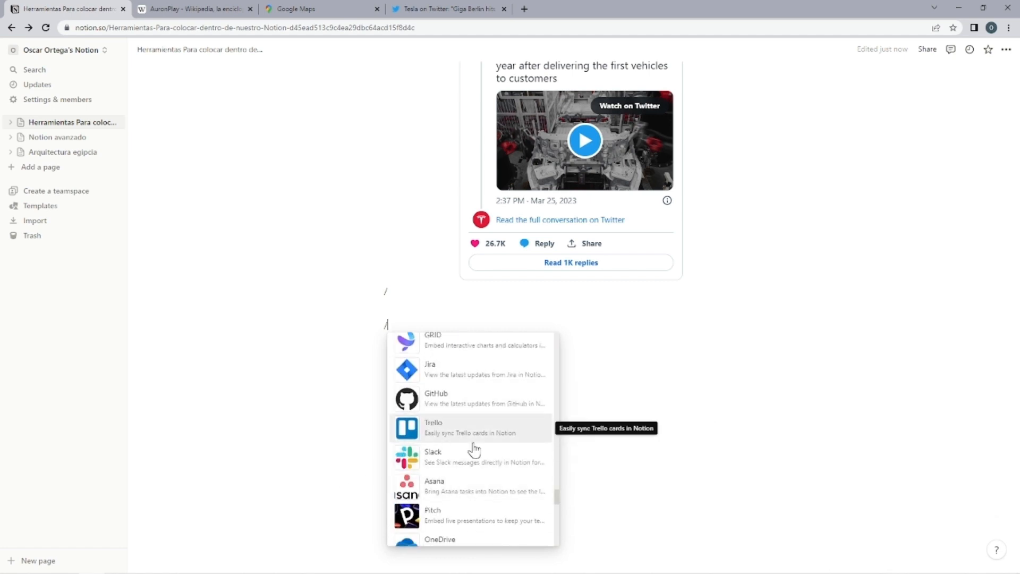
scroll(478, 468, down, 4)
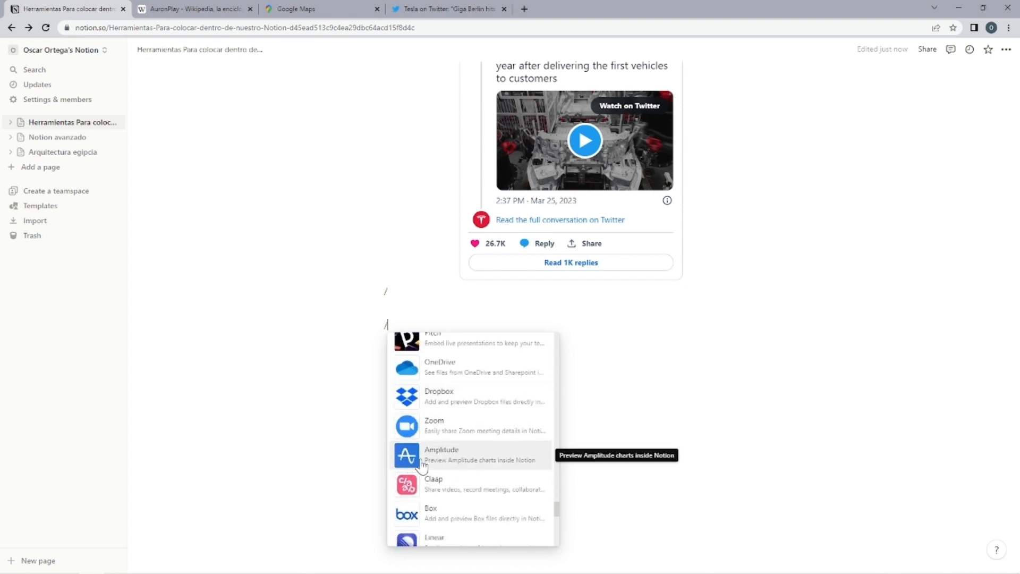
scroll(403, 462, down, 3)
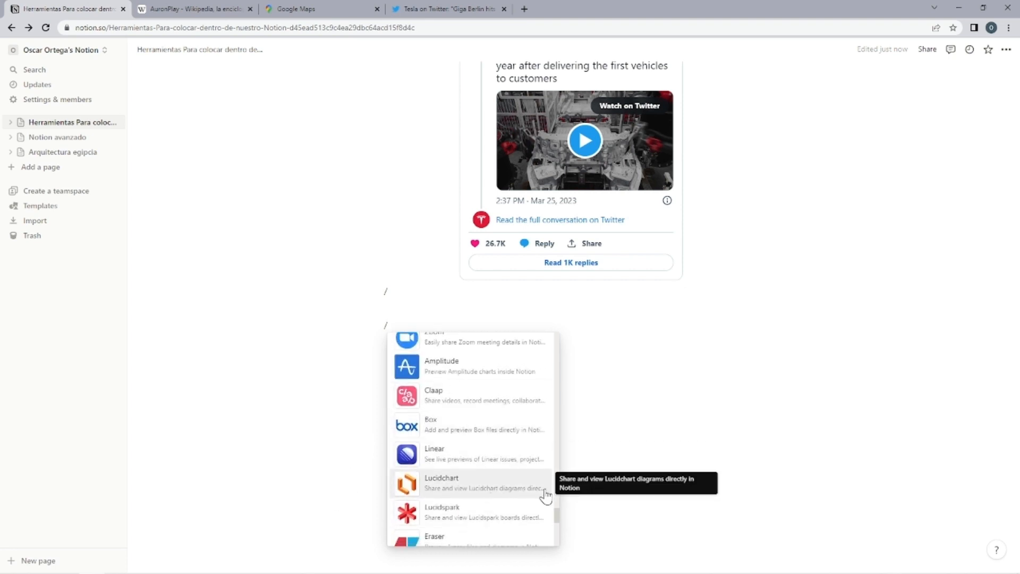
scroll(425, 473, down, 3)
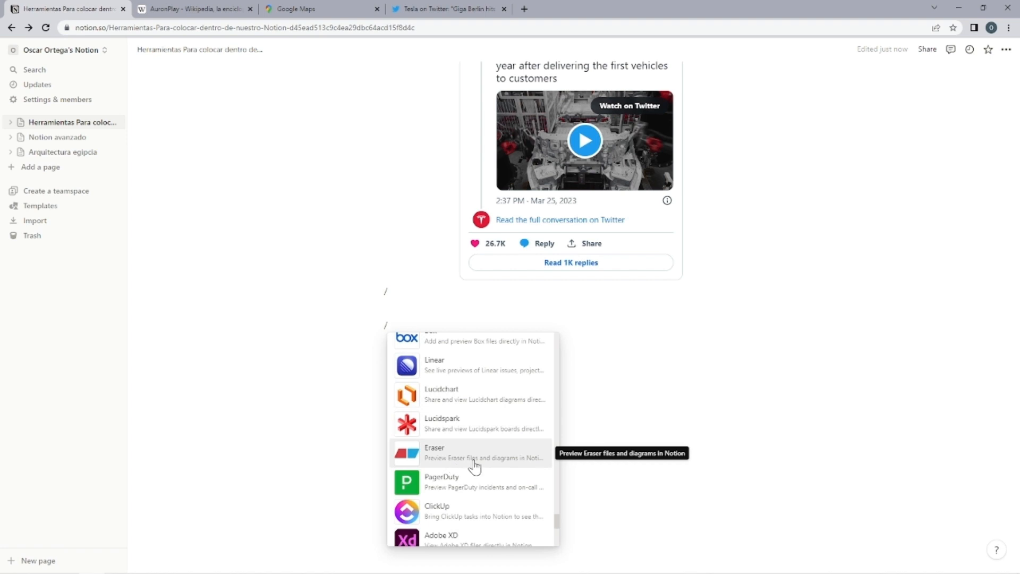
scroll(440, 473, down, 3)
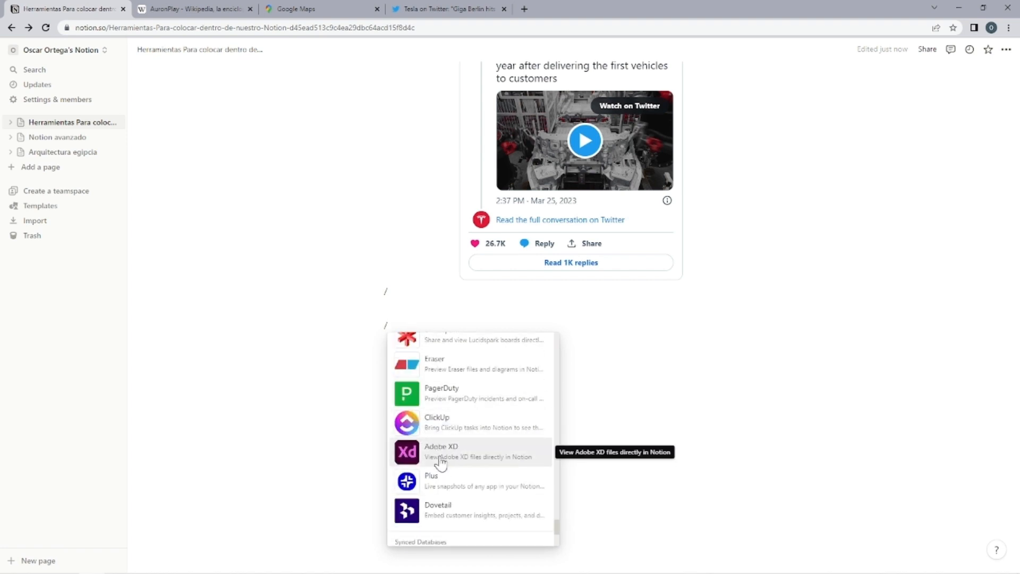
Examine the Synced Databases and Turn into sections at the end of the block list.
scroll(494, 462, down, 3)
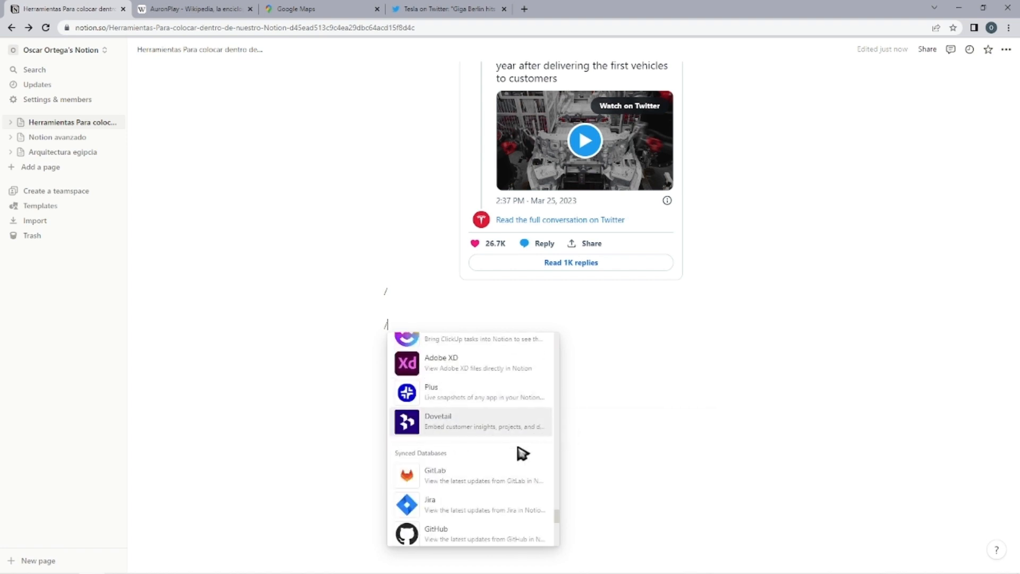
scroll(433, 462, down, 3)
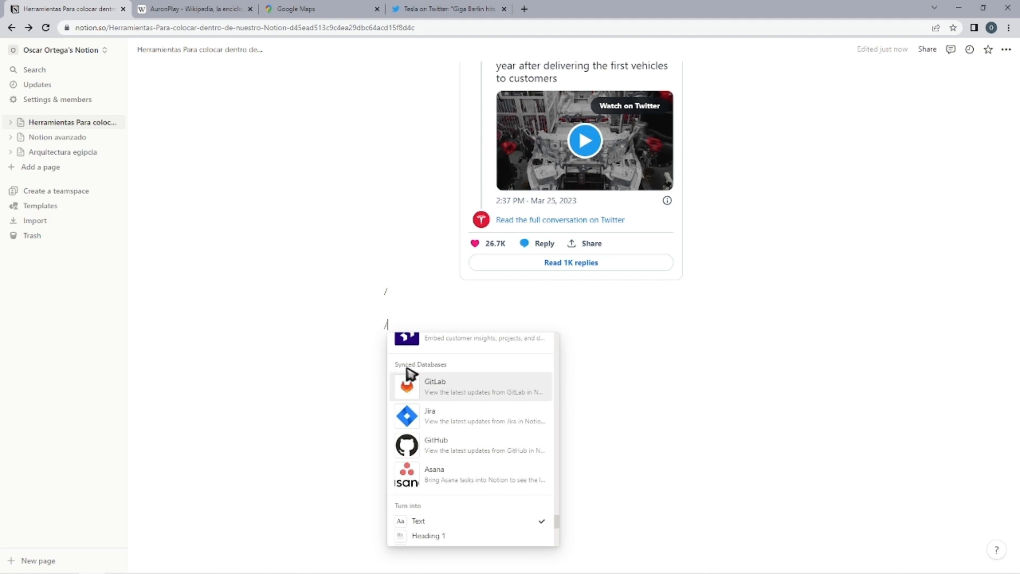
scroll(425, 454, down, 3)
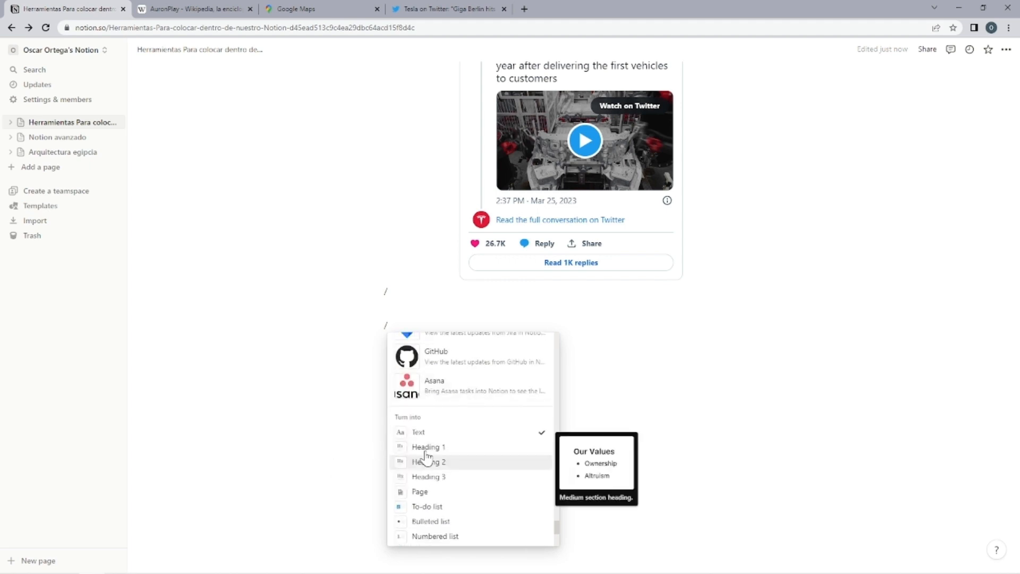
scroll(456, 417, up, 3)
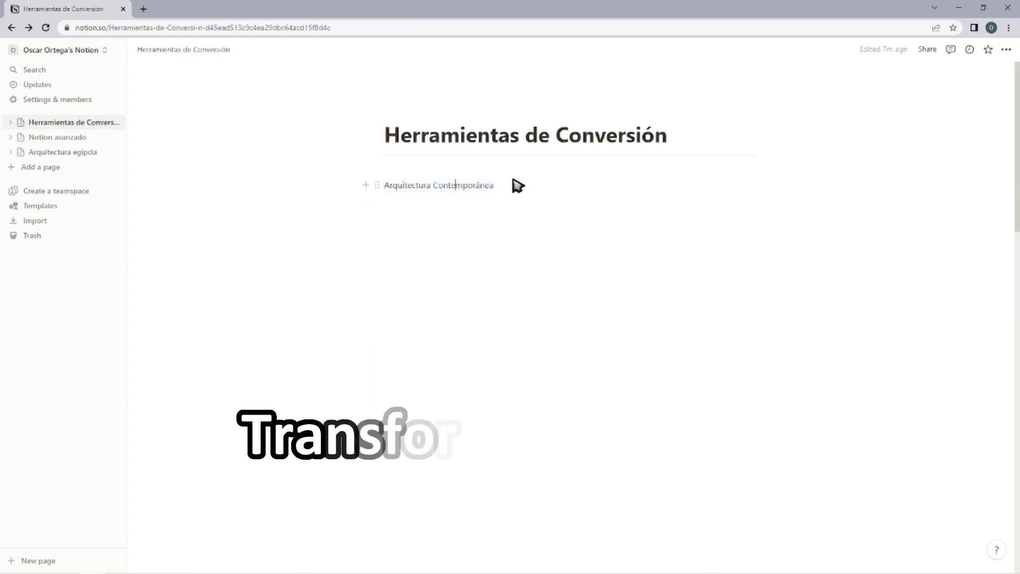
Turn the text block "Arquitectura Contemporánea" into a Heading 1 on the Herramientas de Conversión page.
drag(518, 186, 405, 189)
click(377, 185)
mouse_move(313, 162)
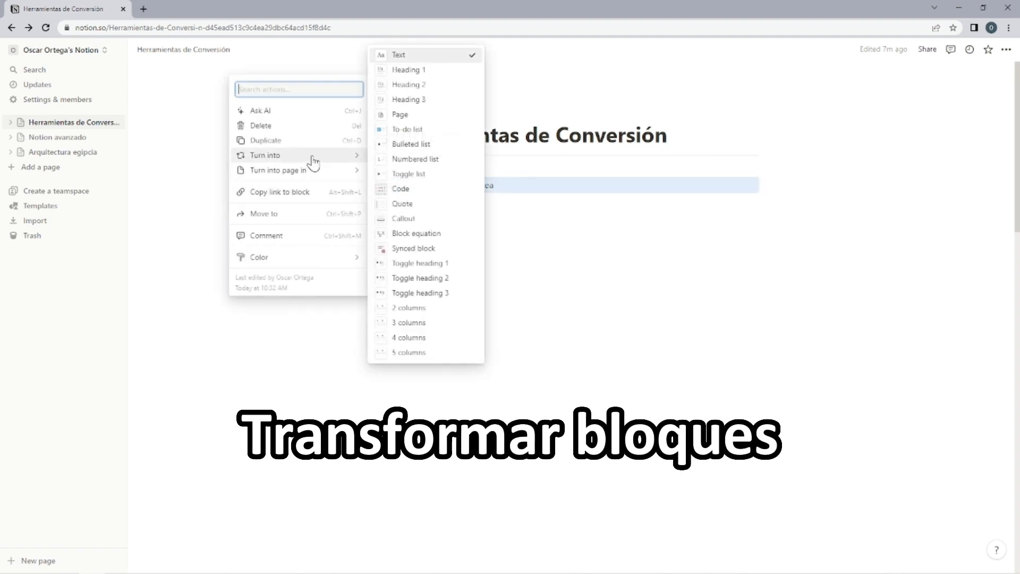
click(428, 73)
Turn the "Arquitectura Contemporánea" heading into a numbered list.
click(370, 205)
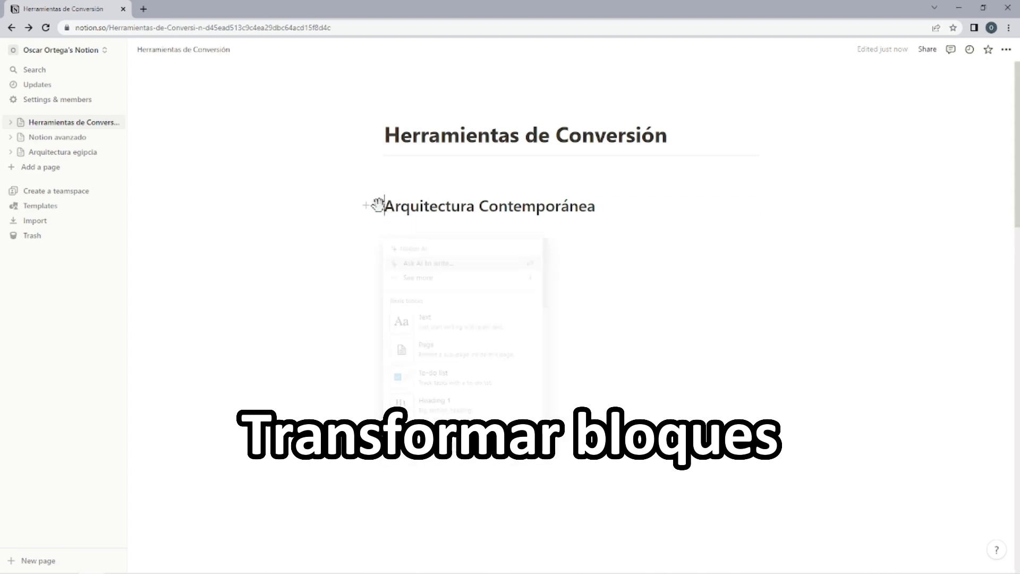
mouse_move(307, 175)
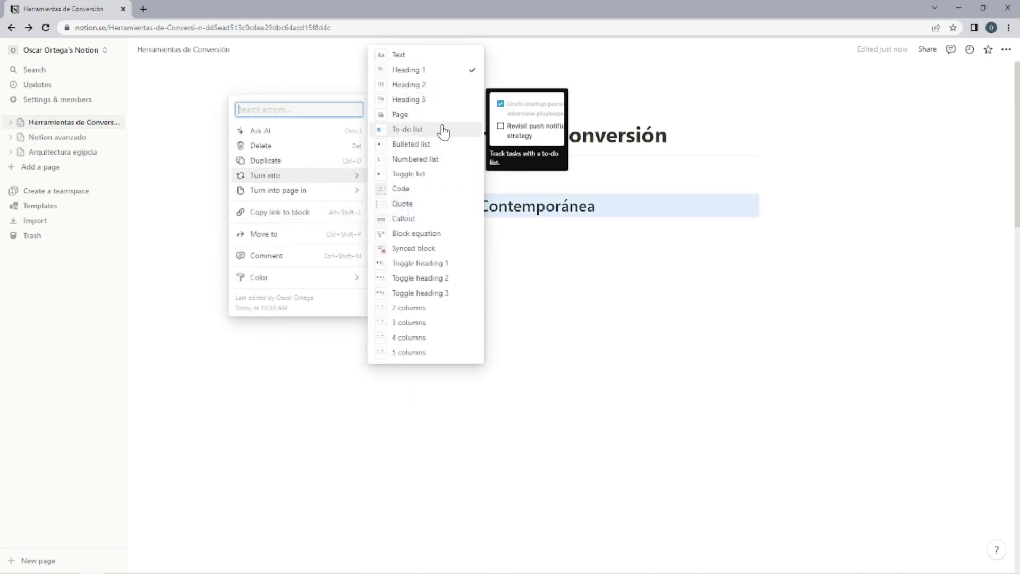
click(417, 161)
Turn the numbered "Arquitectura Contemporánea" block into a 3 columns layout.
click(380, 185)
mouse_move(297, 147)
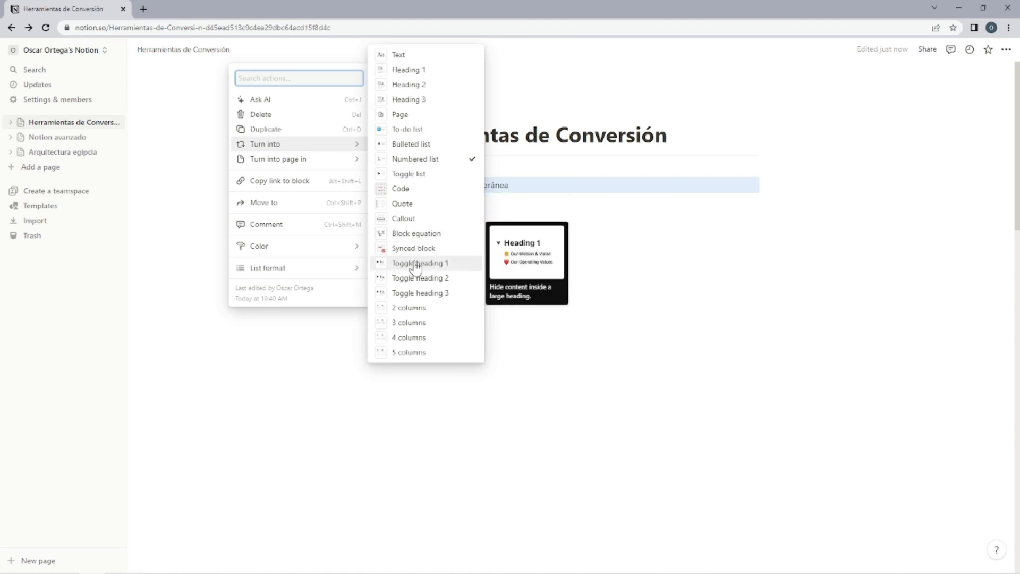
click(406, 323)
Copy "Arquitectura Contemporánea" from the first column into the second and third columns.
triple_click(429, 199)
key(ctrl+c)
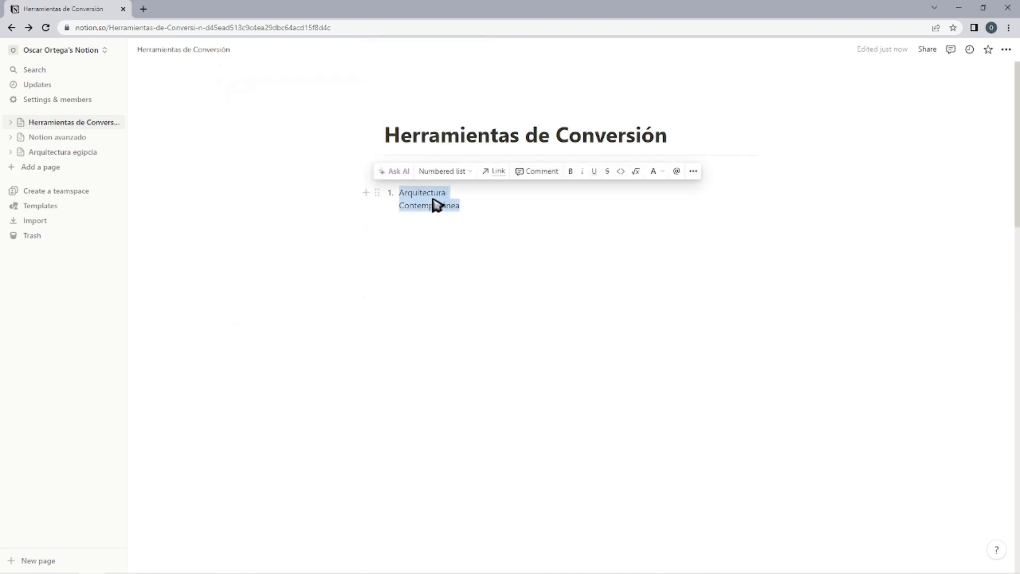
click(563, 195)
key(ctrl+v)
click(694, 195)
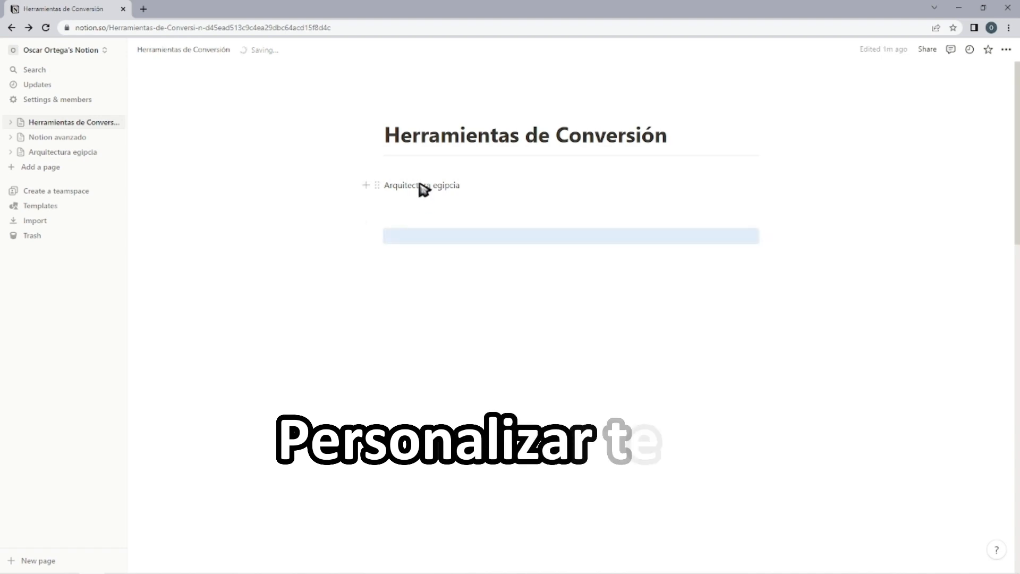
Comment "Tratar sobre las pirámides" on the text "Arquitectura egipcia" and mention the workspace owner in it.
triple_click(420, 185)
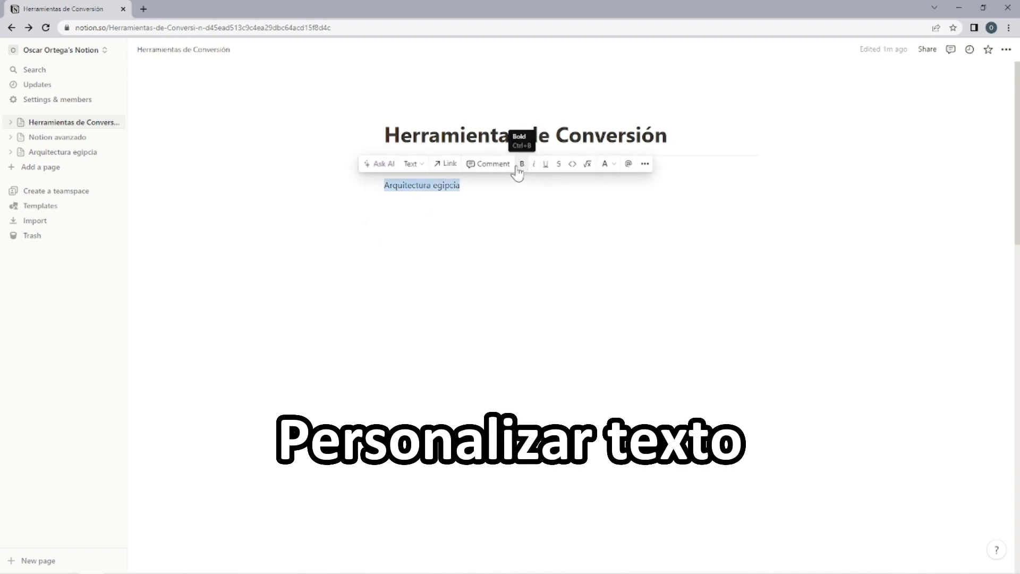
click(488, 164)
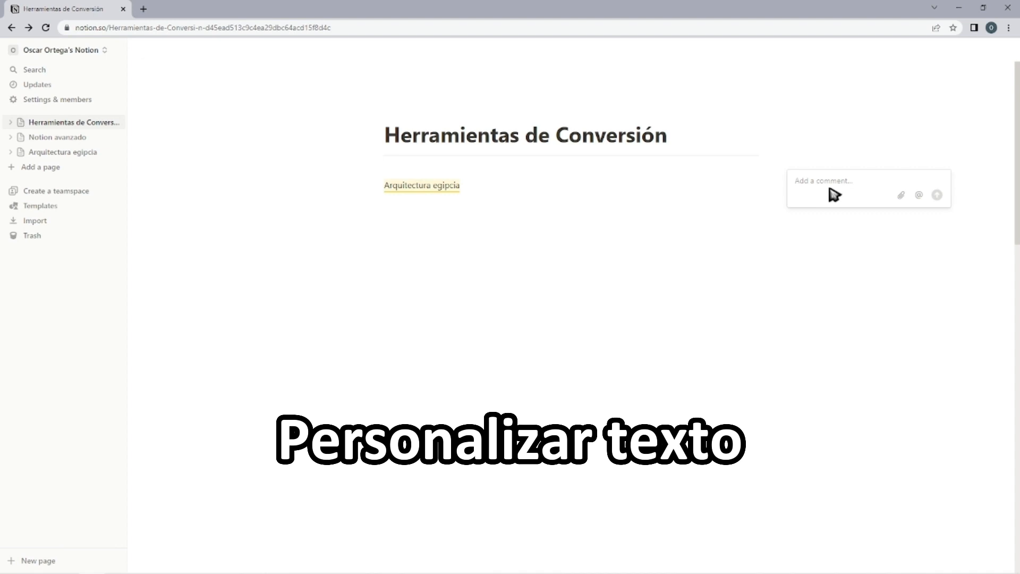
text(Tratar sobre las pirámides)
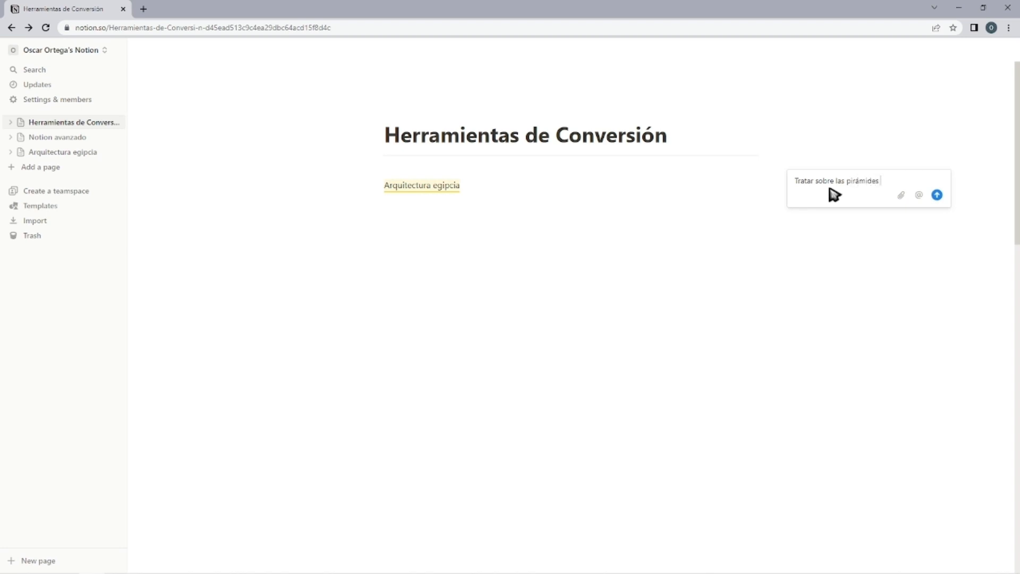
click(920, 192)
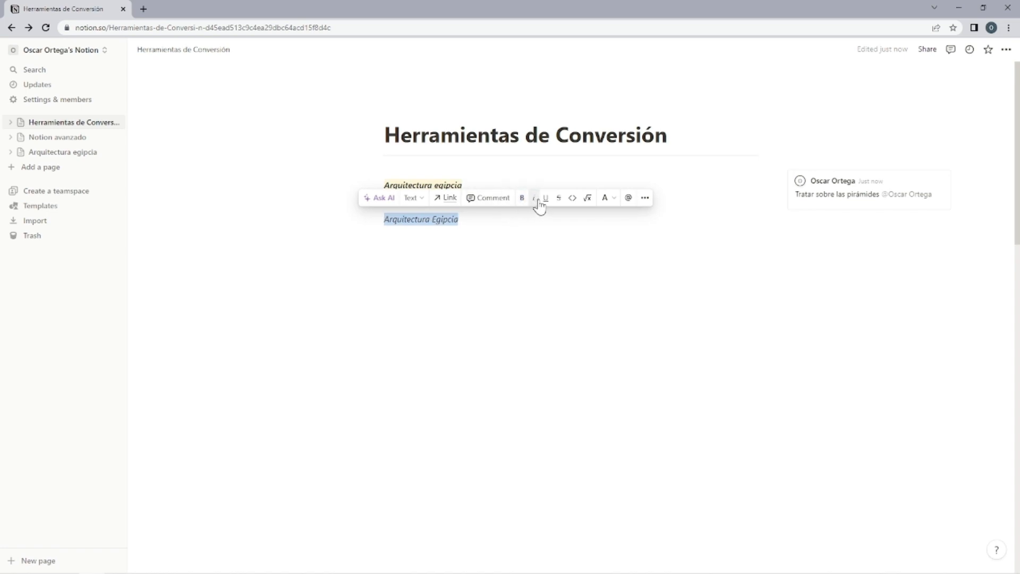
Try inline code formatting on the lower "Arquitectura Egipcia" text, remove it, and color the text green.
click(573, 199)
click(574, 198)
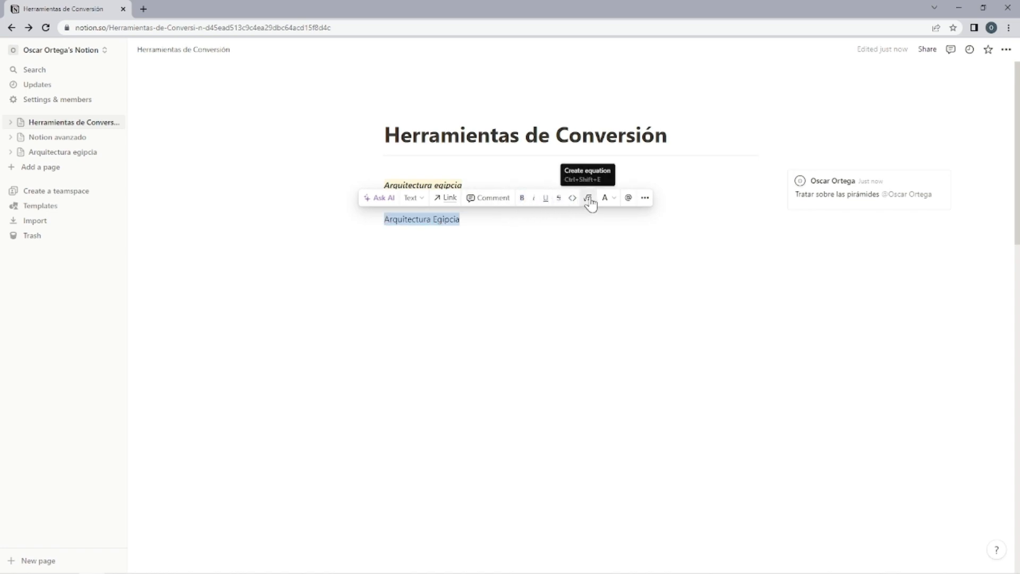
click(605, 199)
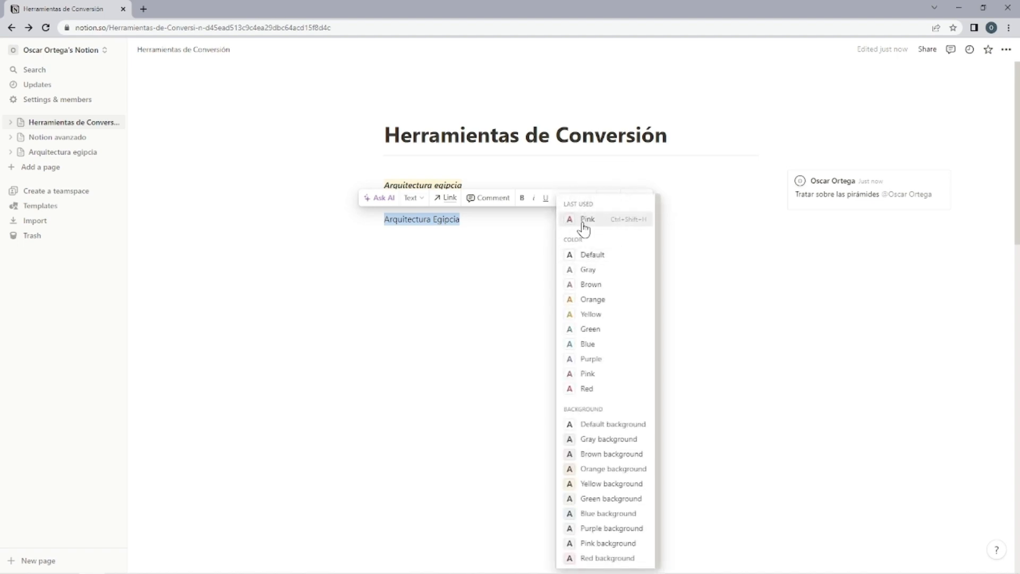
click(604, 336)
Give the lower "Arquitectura Egipcia" text a blue background.
click(608, 199)
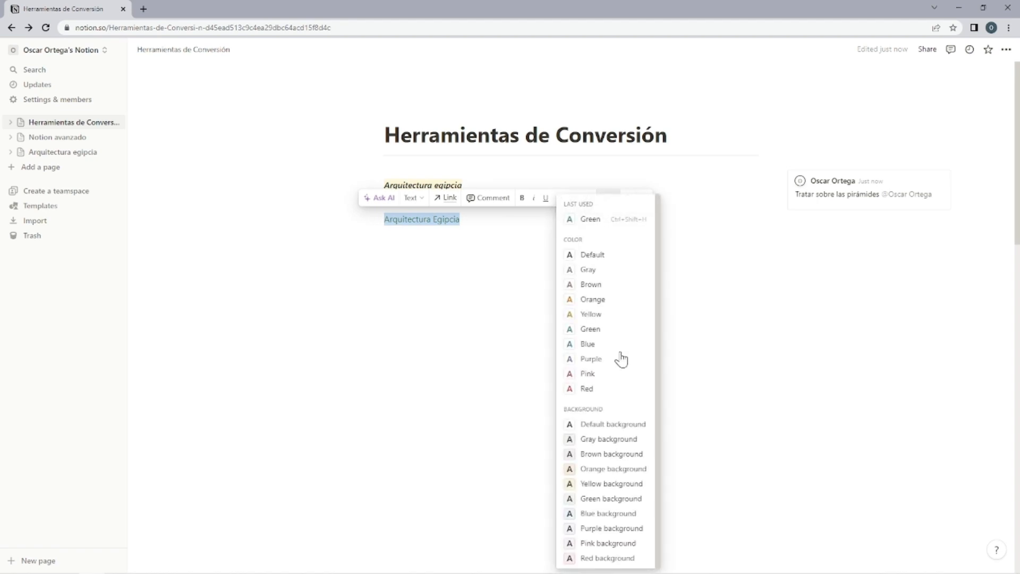
click(594, 517)
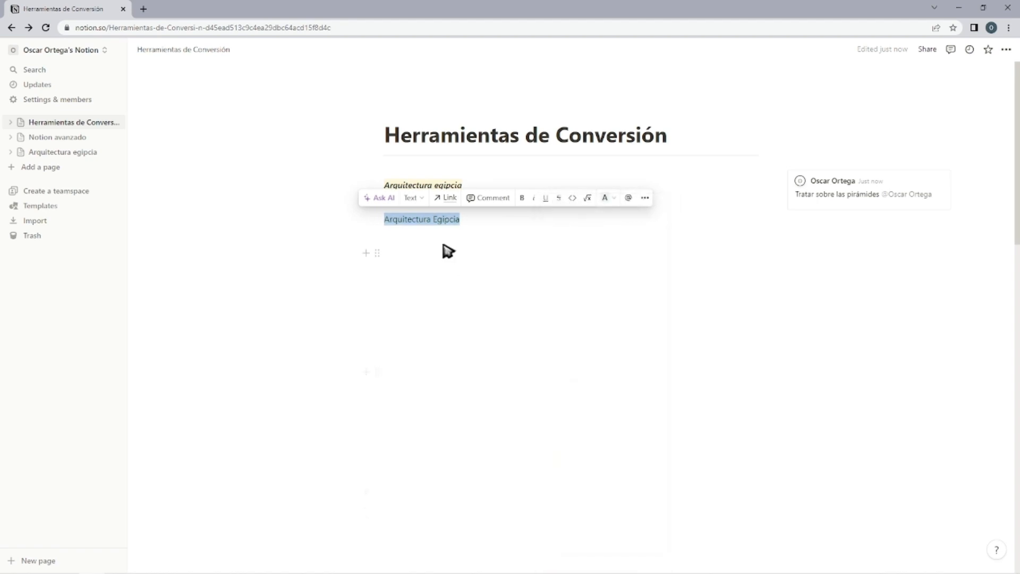
click(448, 251)
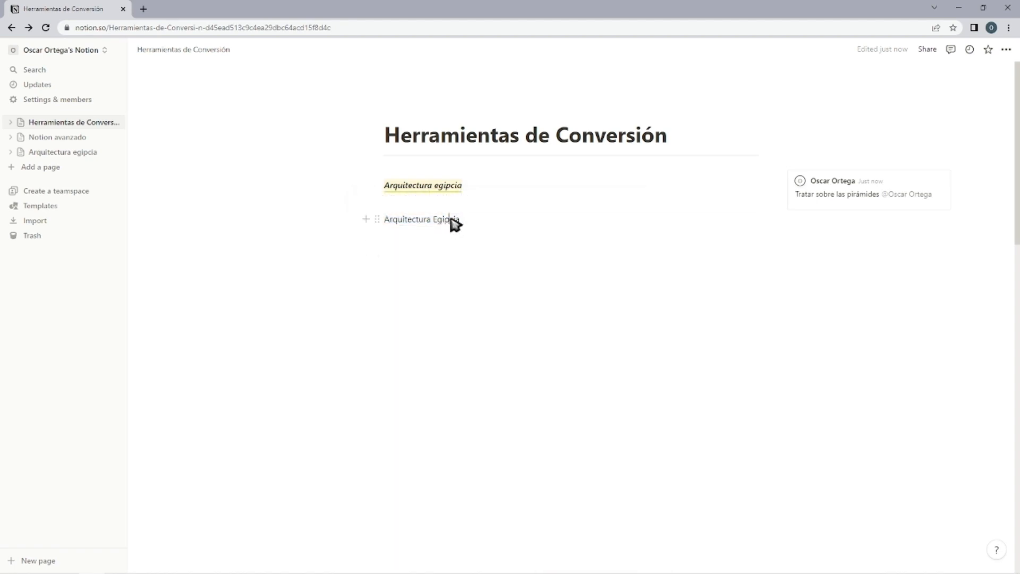
Apply the Blue background color to the entire lower "Arquitectura Egipcia" block.
key(Escape)
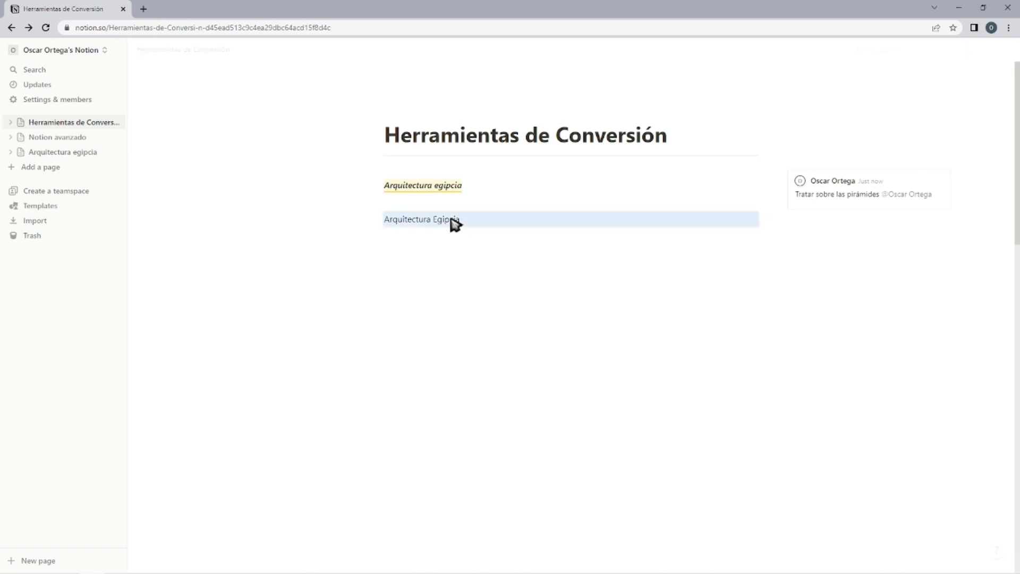
right_click(454, 222)
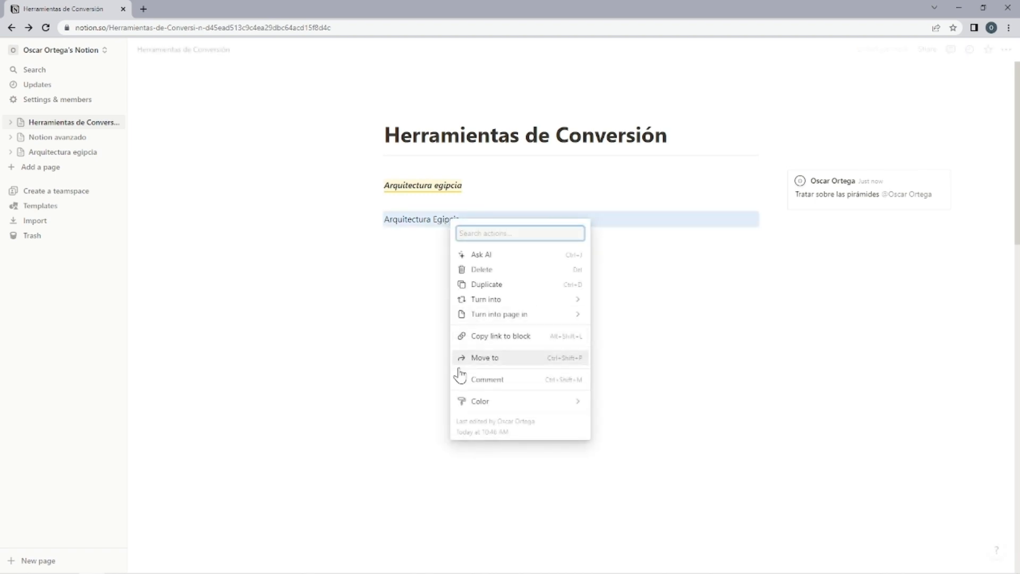
mouse_move(478, 406)
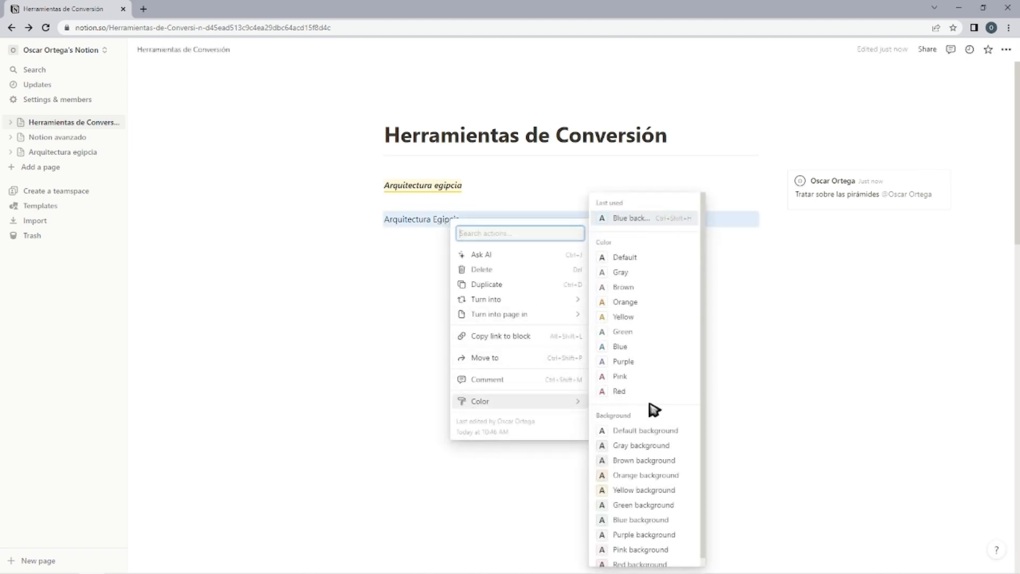
scroll(653, 409, down, 1)
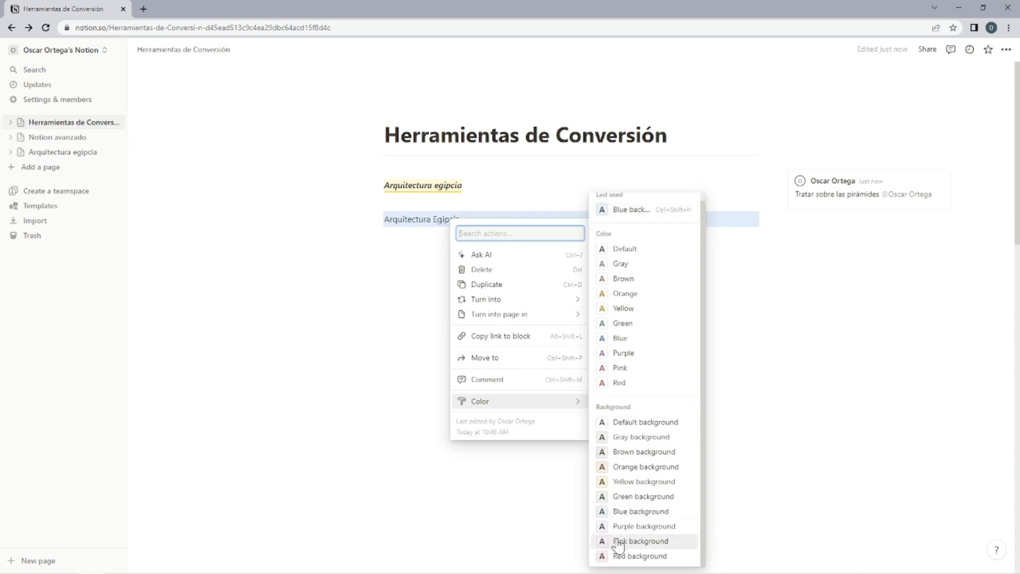
click(631, 513)
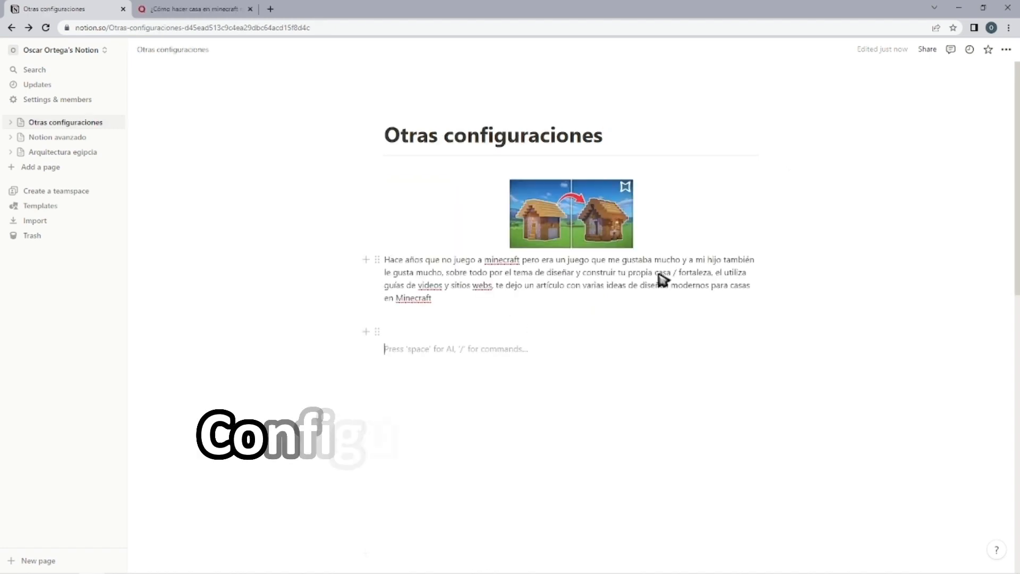
Add the Otras configuraciones page to the favorites and remove it from them again.
click(988, 50)
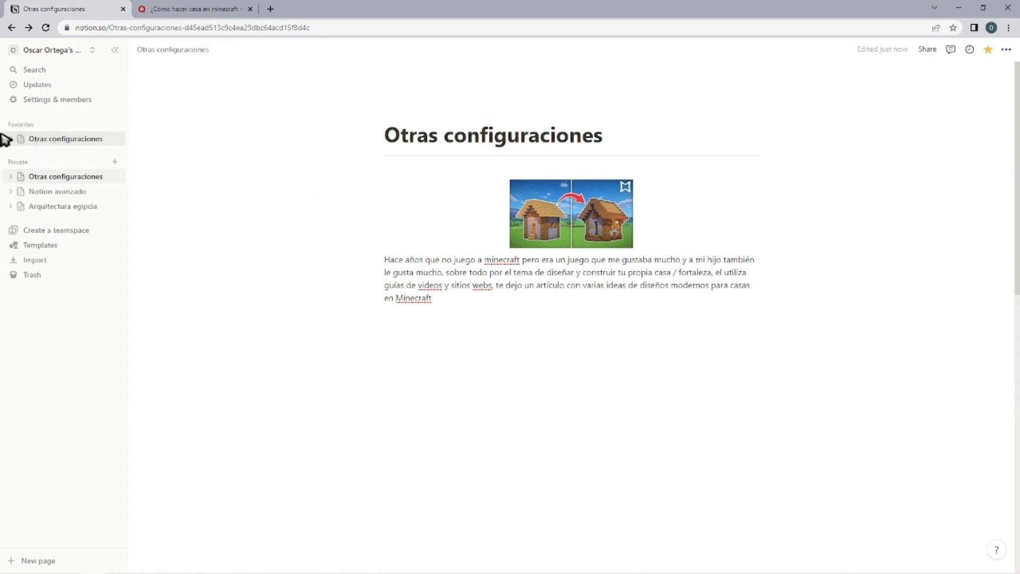
click(984, 51)
Review the list of updates made to the Otras configuraciones page and close it.
click(969, 49)
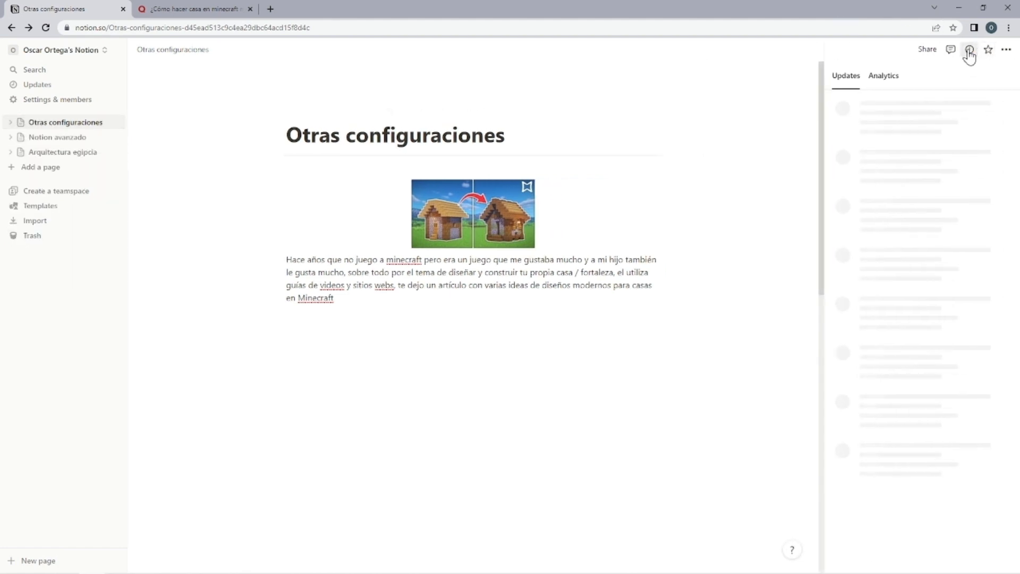
scroll(938, 202, down, 5)
scroll(938, 209, down, 8)
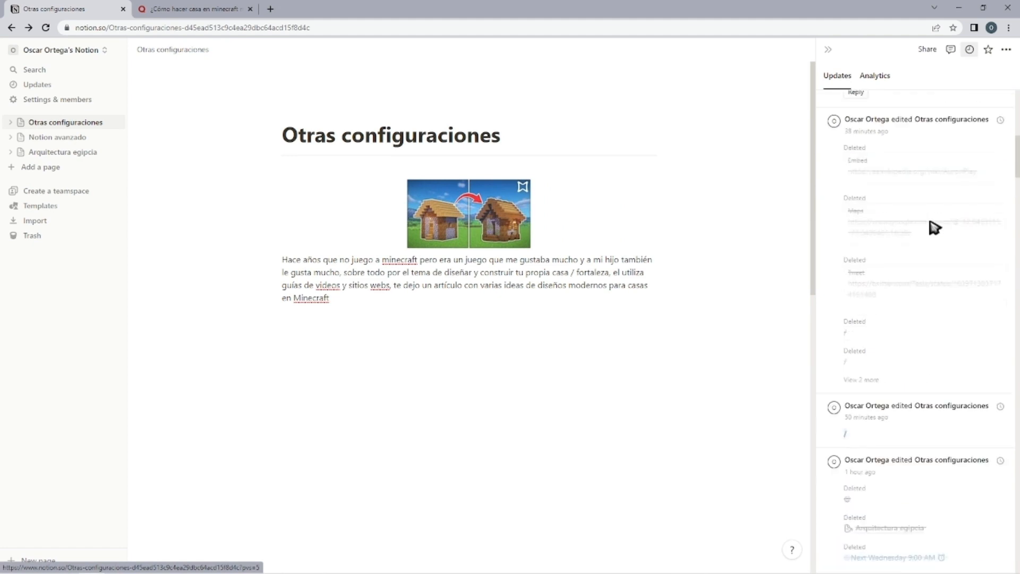
scroll(932, 515, down, 5)
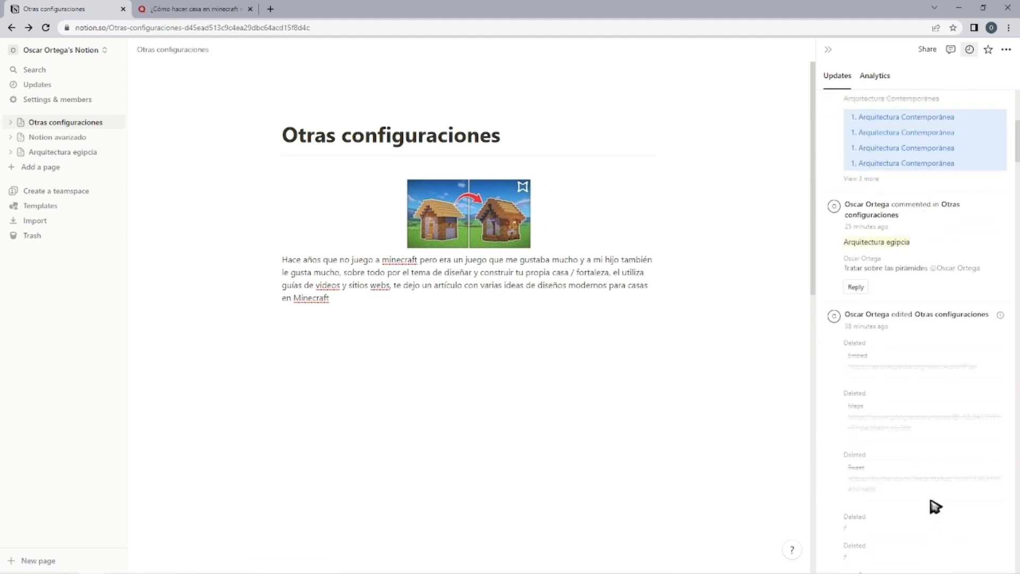
click(971, 50)
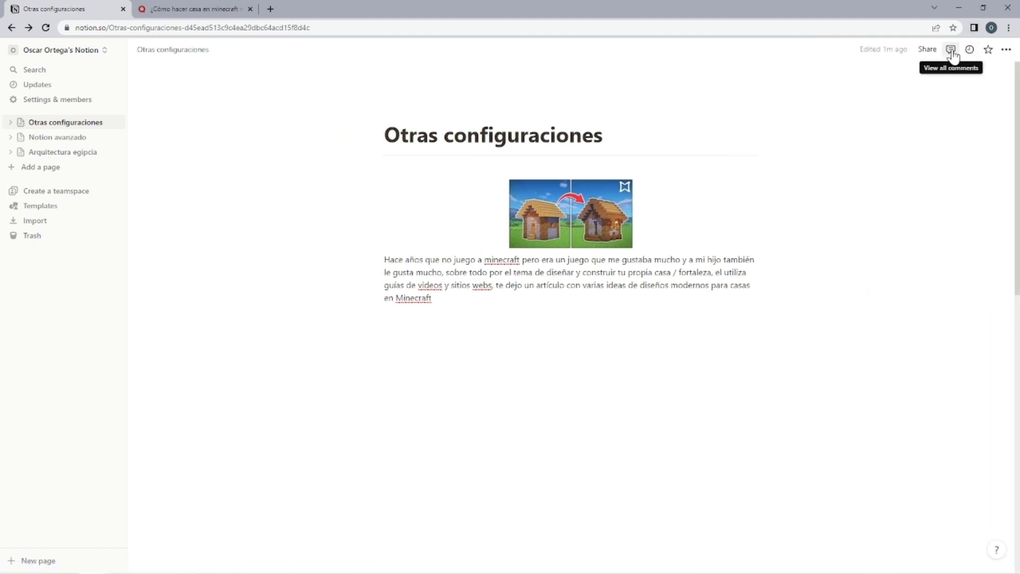
View the comments and the sharing options of the Otras configuraciones page, closing each one.
click(951, 50)
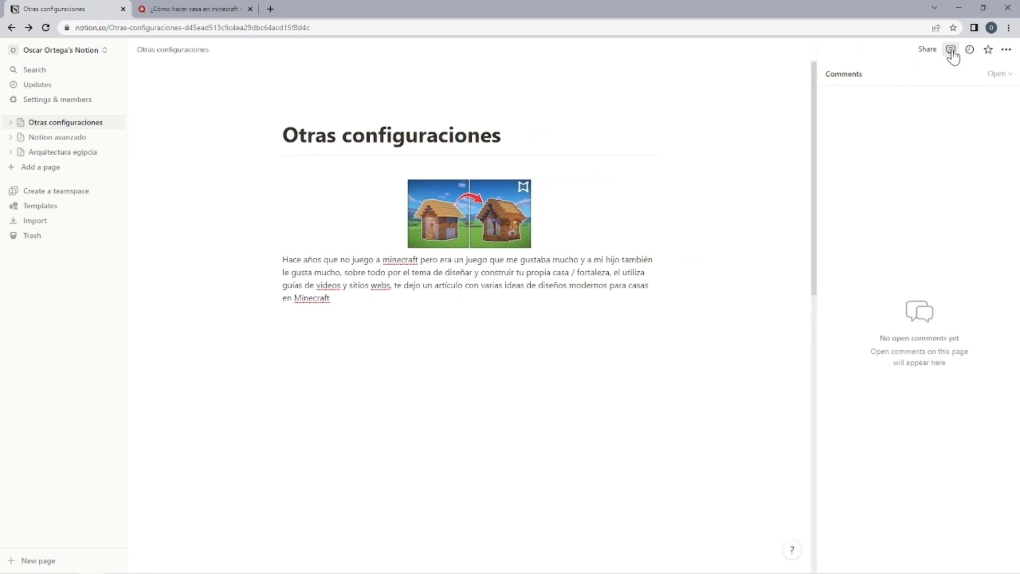
click(951, 50)
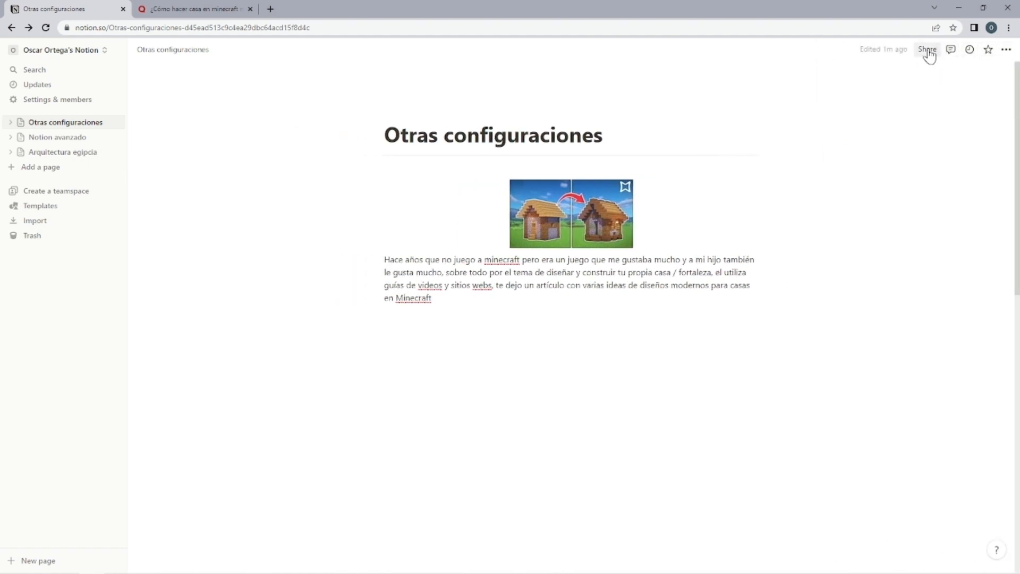
click(930, 50)
click(929, 51)
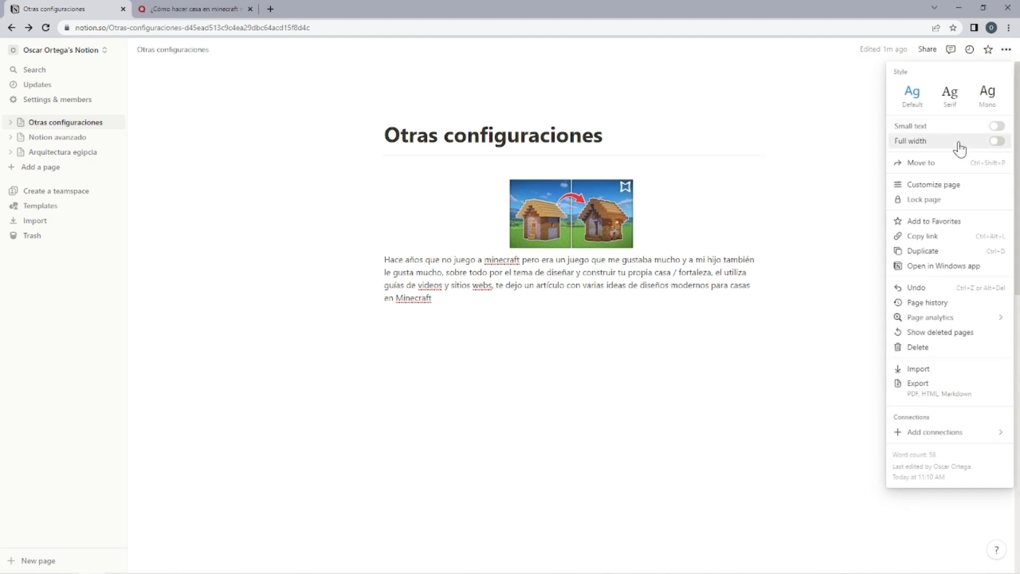
Try the Serif and Mono font styles on the page and return it to the Default style.
click(947, 101)
click(987, 99)
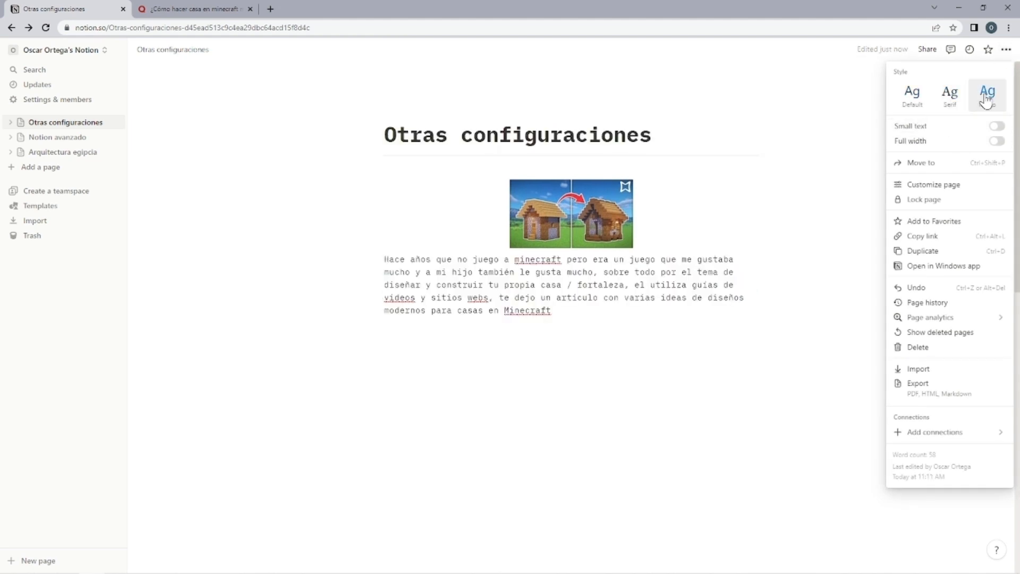
click(909, 99)
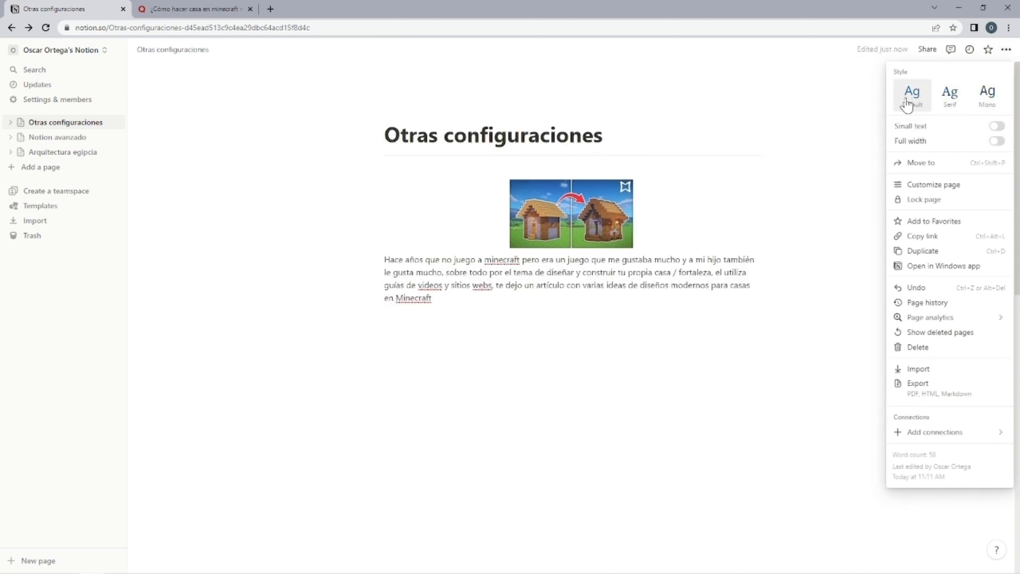
Switch the page's Small text and Full width options on and back off, one after the other.
click(997, 127)
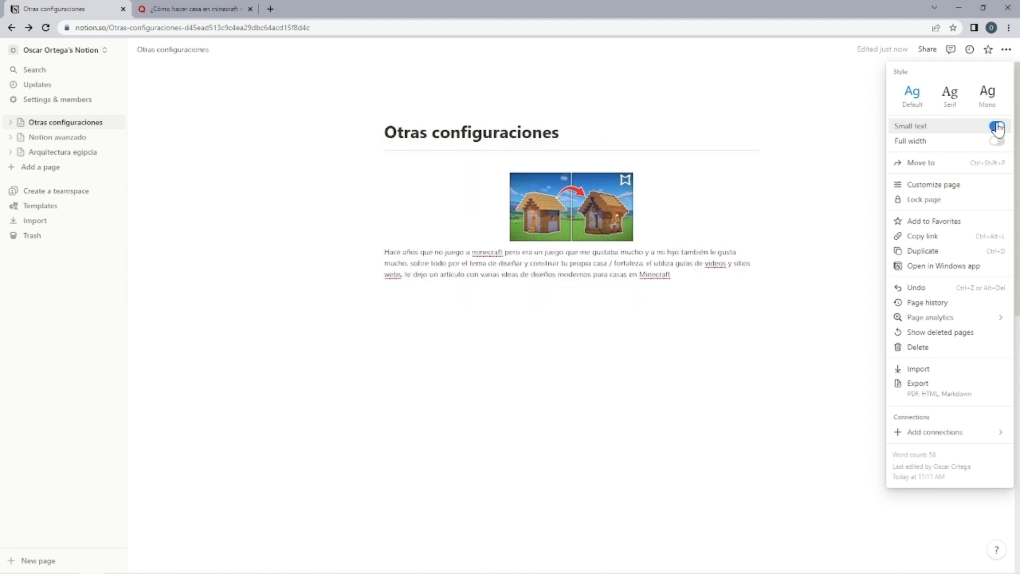
click(997, 127)
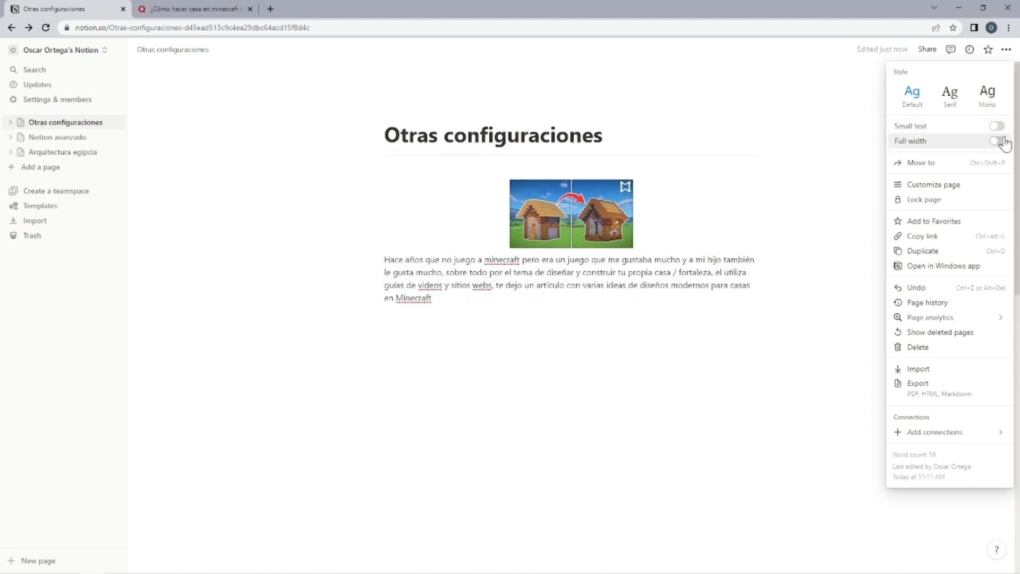
click(998, 141)
click(998, 142)
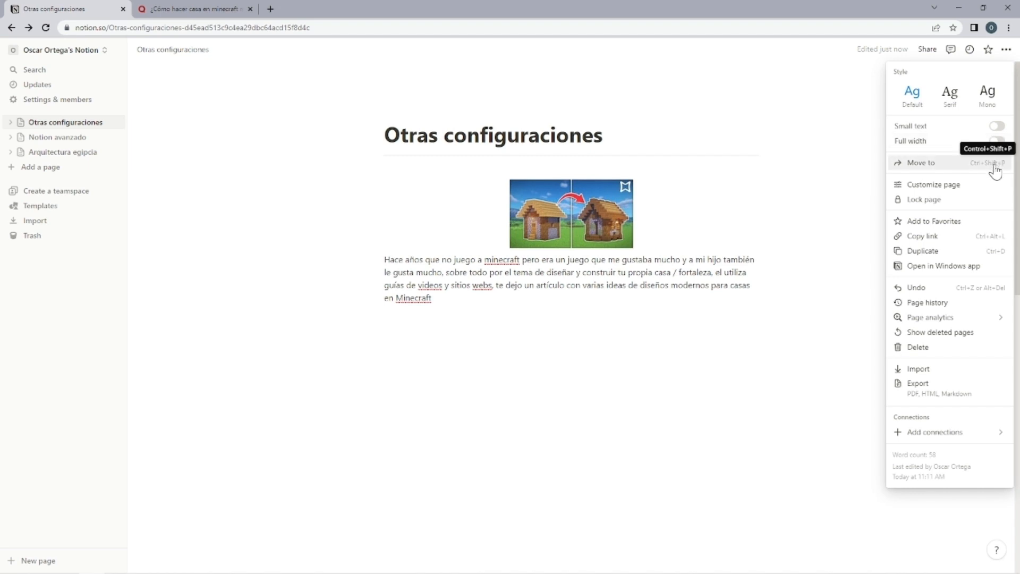
click(996, 171)
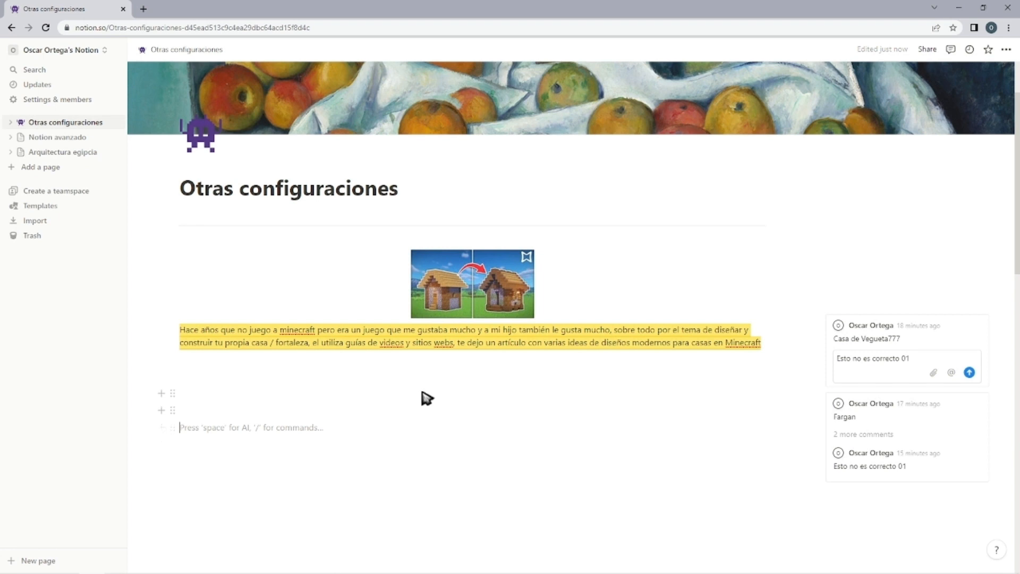
In the page view customization, set Top-level page discussions to Expanded and back to Off.
click(1007, 50)
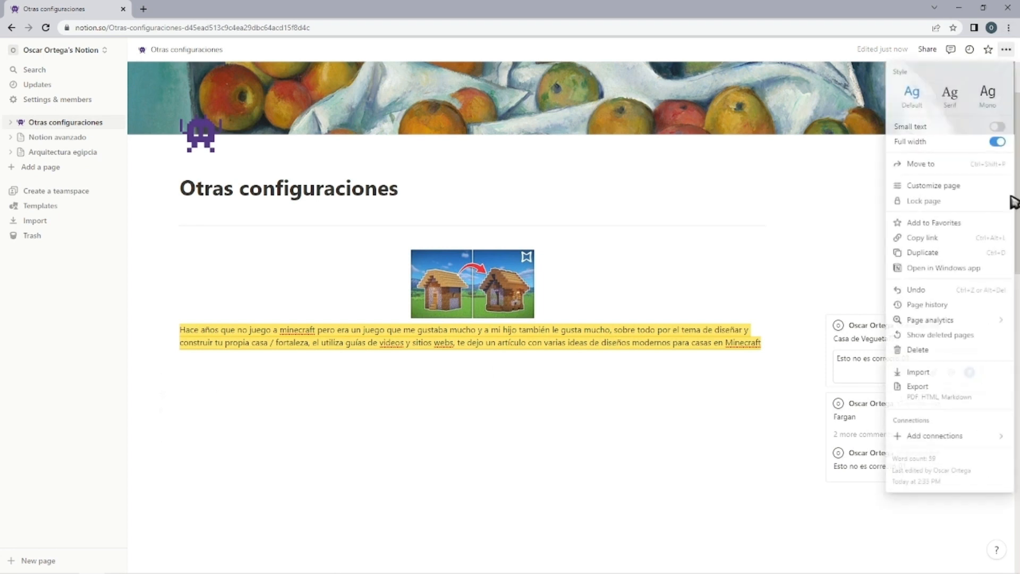
click(947, 187)
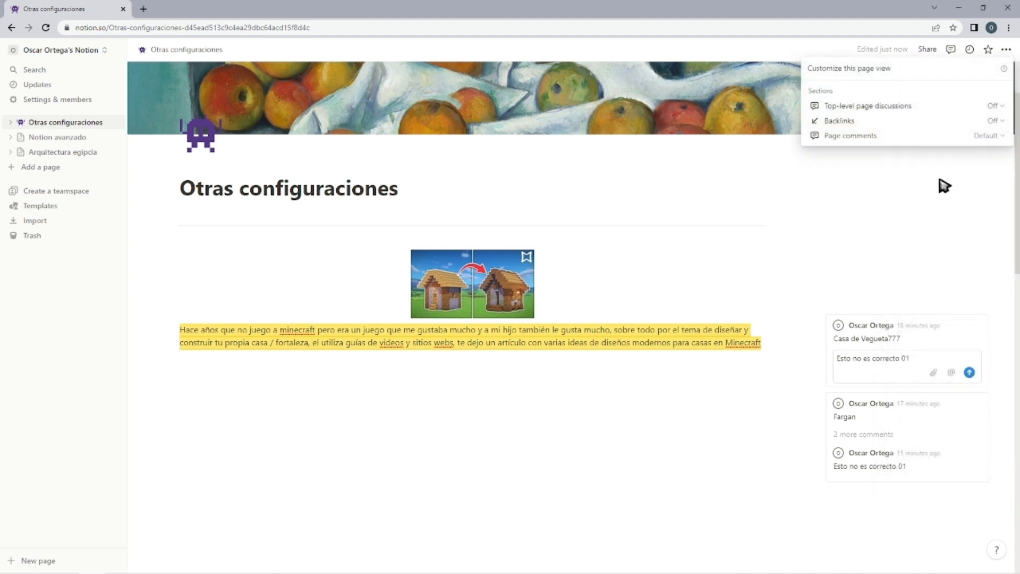
click(989, 112)
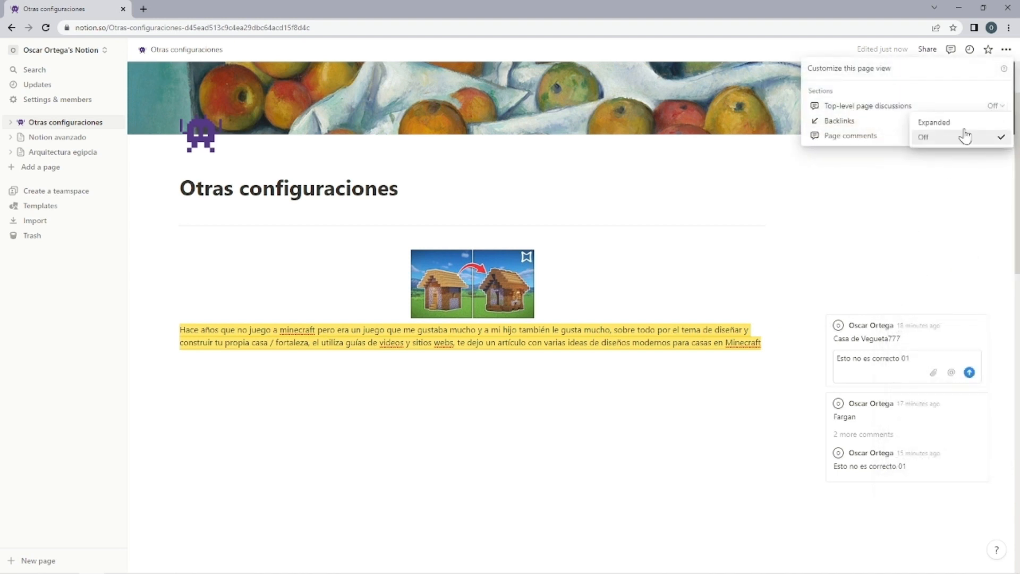
click(972, 127)
click(994, 108)
click(960, 137)
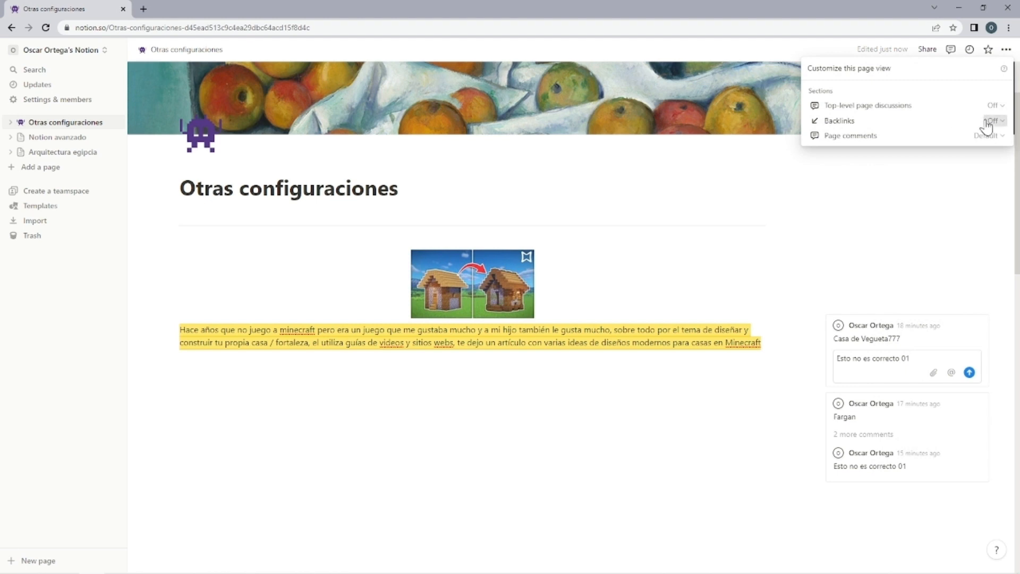
Set the Backlinks display of the Otras configuraciones page to Show in popover.
click(989, 121)
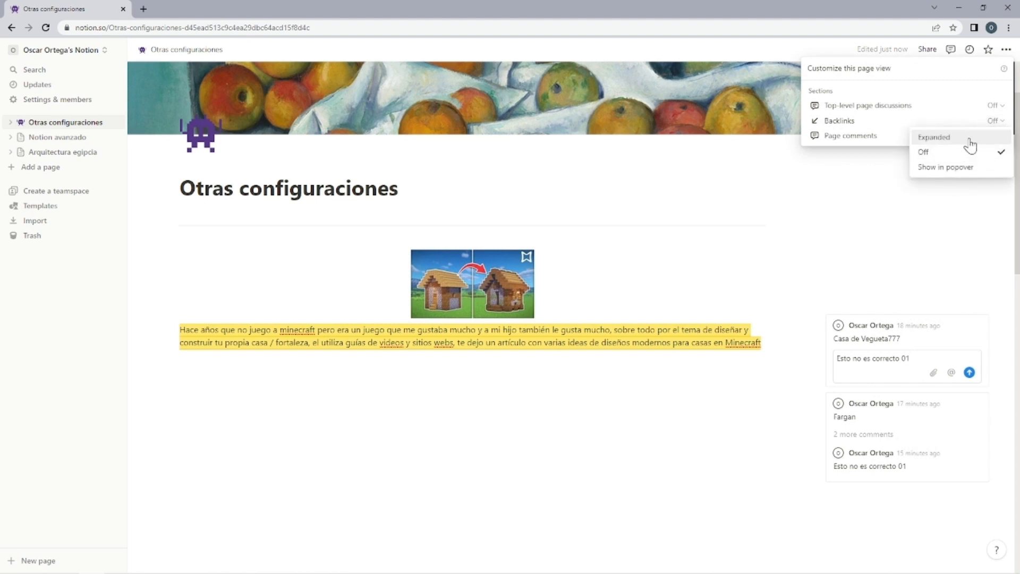
click(958, 168)
click(531, 380)
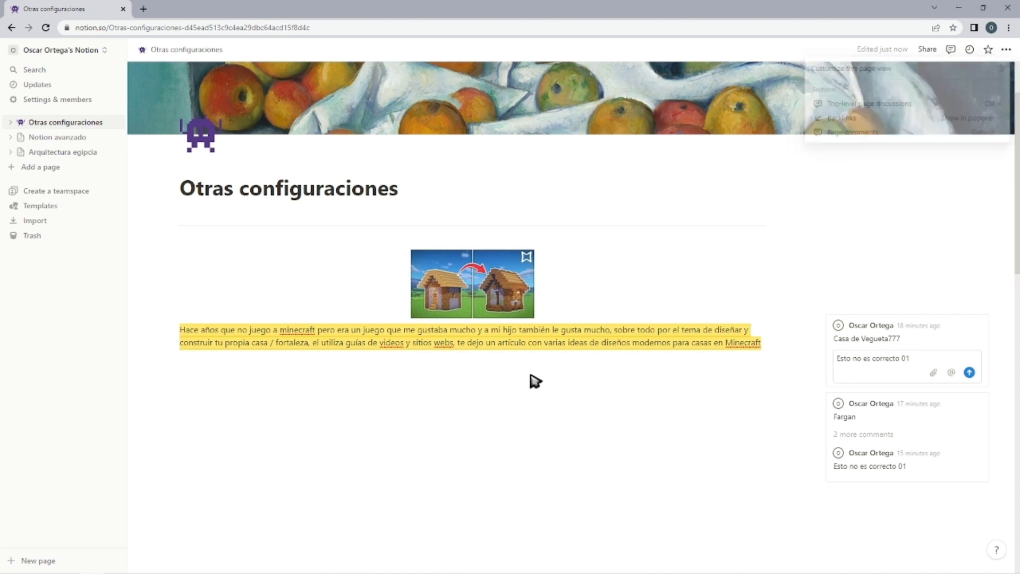
Insert a Link to page block pointing to Notion avanzado below the highlighted Minecraft paragraph.
click(529, 380)
text(/)
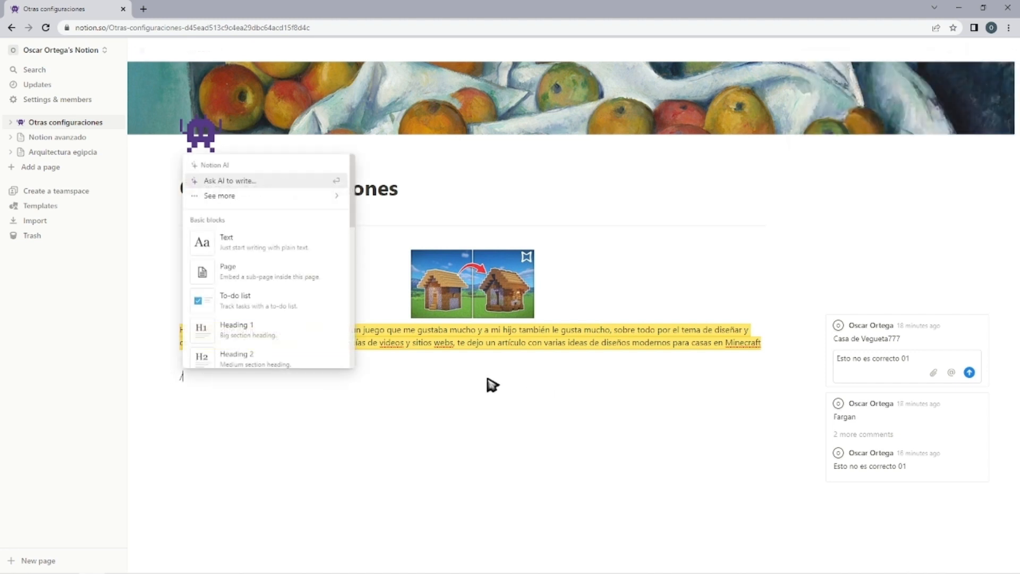
text(link)
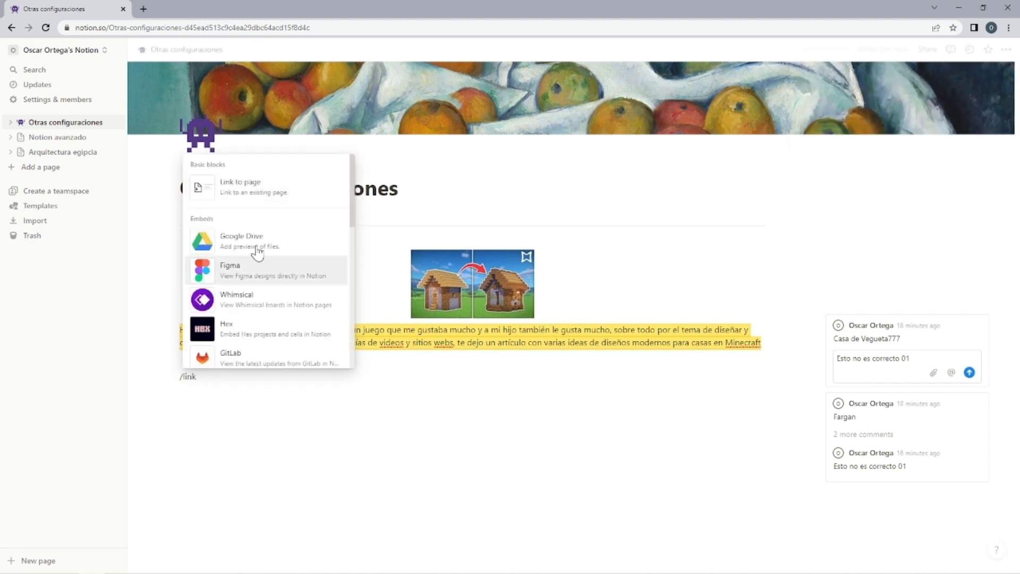
click(278, 183)
click(209, 434)
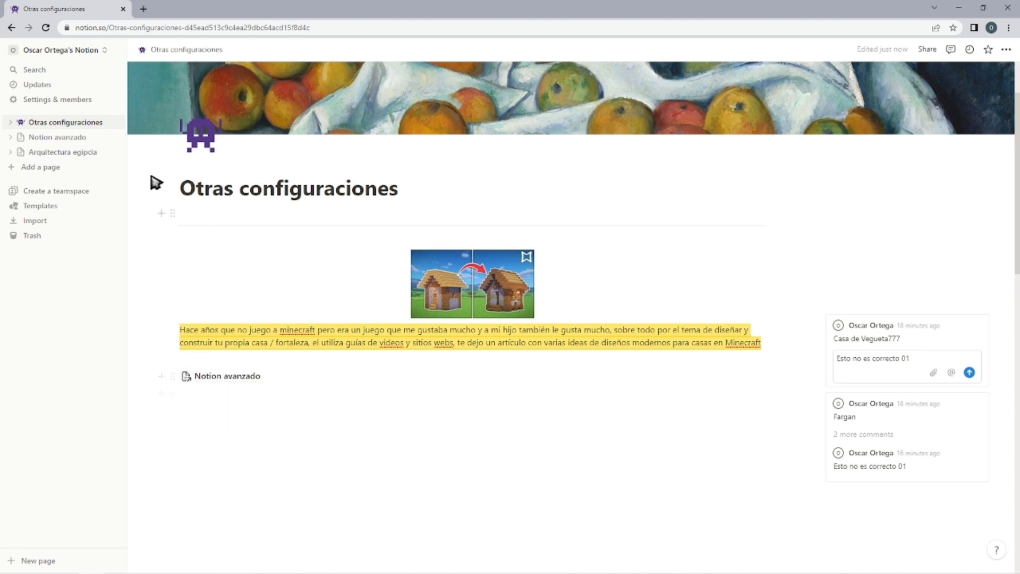
Open the Notion avanzado page and set its Backlinks display to Expanded in the page customization.
click(80, 139)
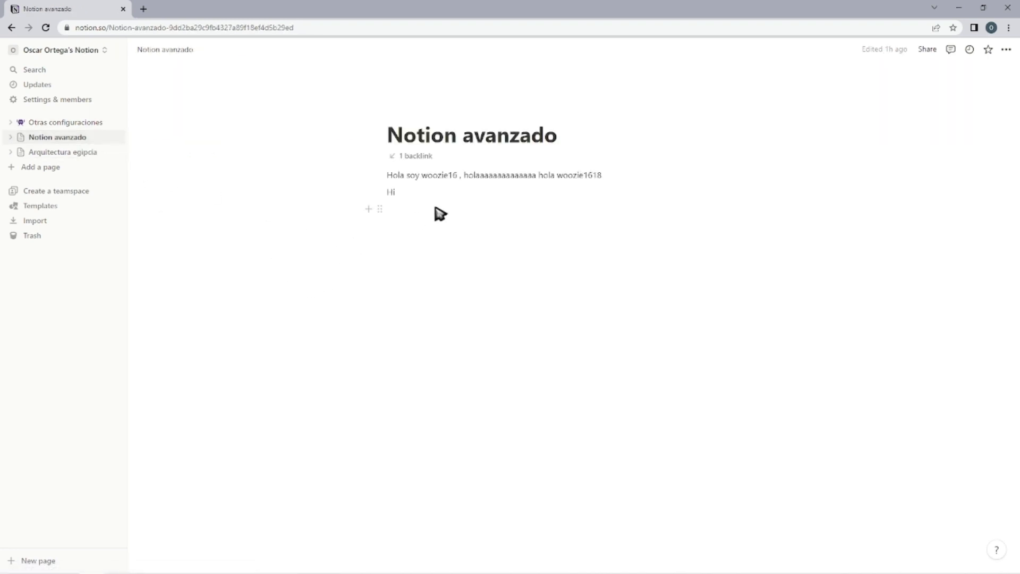
click(1006, 50)
click(935, 191)
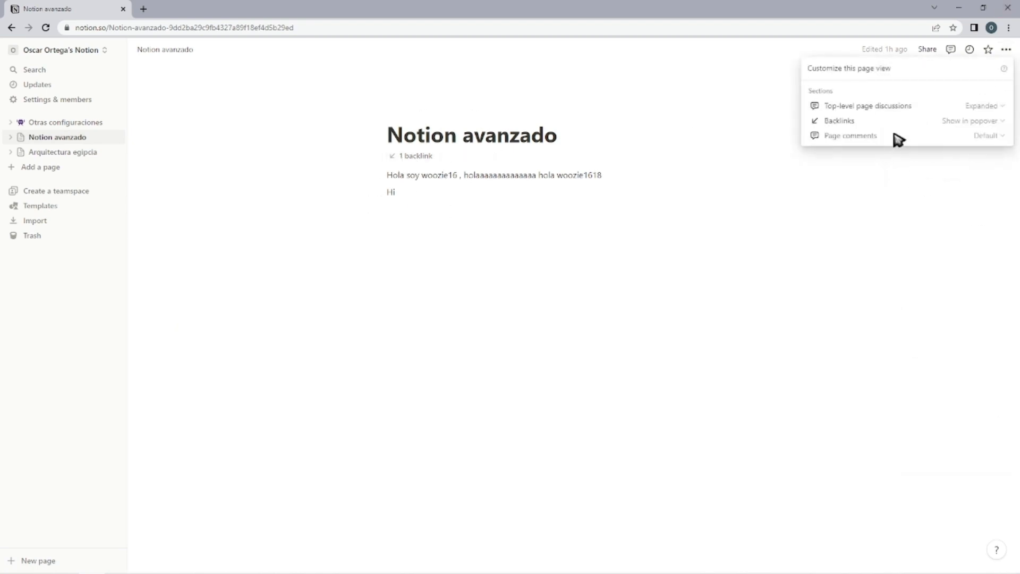
click(946, 123)
click(962, 141)
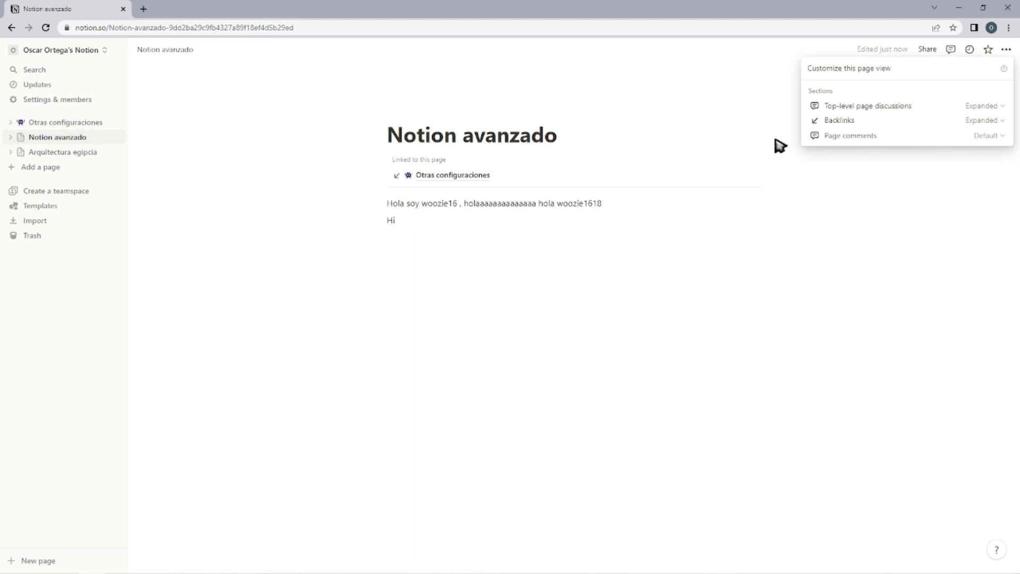
Switch the Backlinks display between Off and Show in popover twice, ending on Show in popover.
click(981, 124)
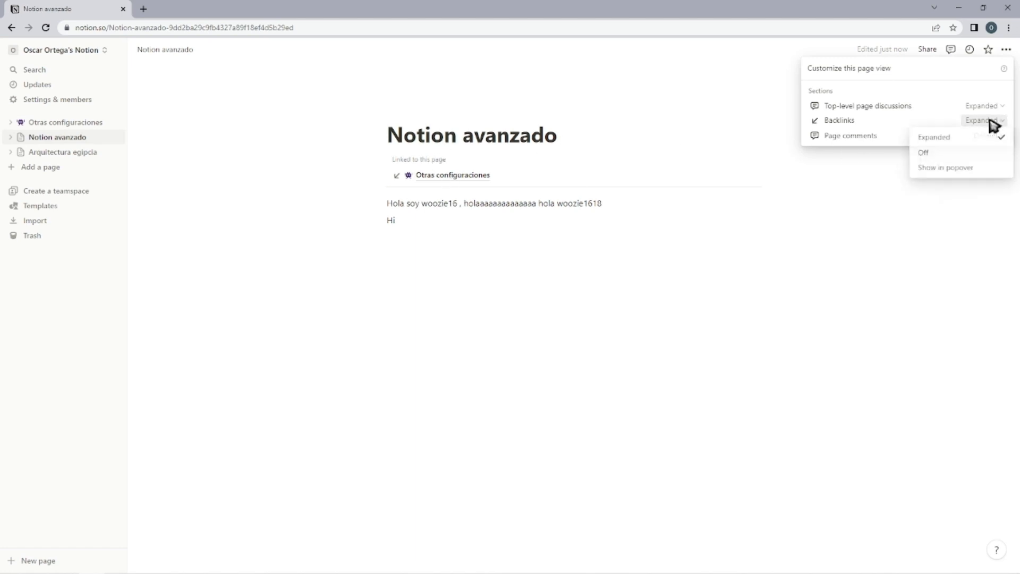
click(950, 155)
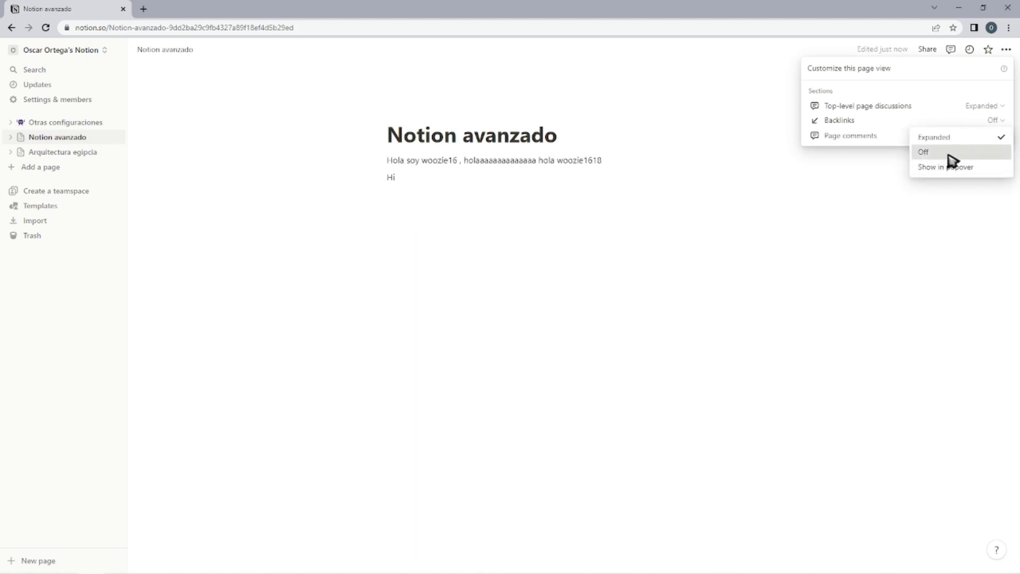
click(994, 121)
click(969, 166)
click(993, 121)
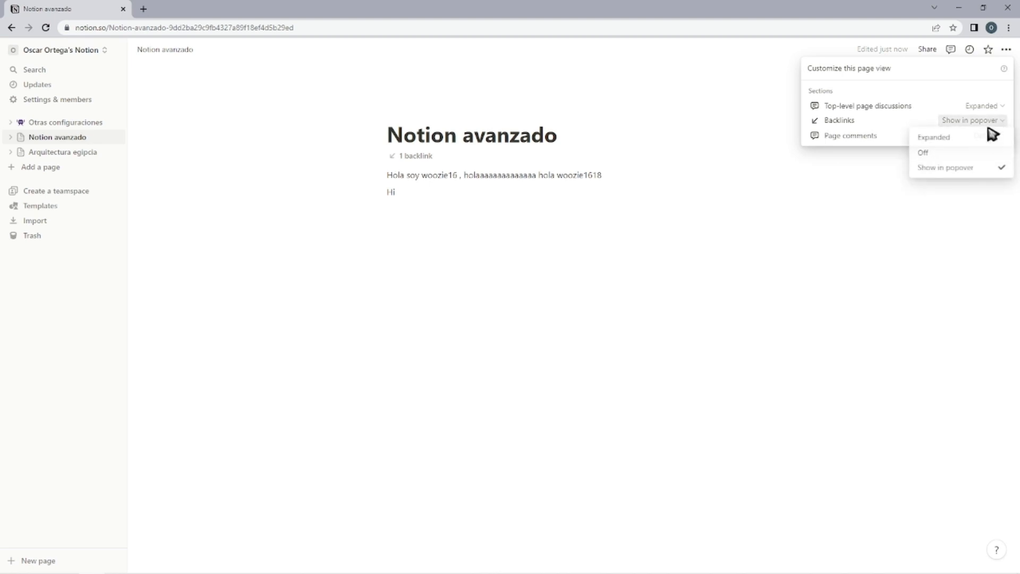
click(961, 154)
click(998, 123)
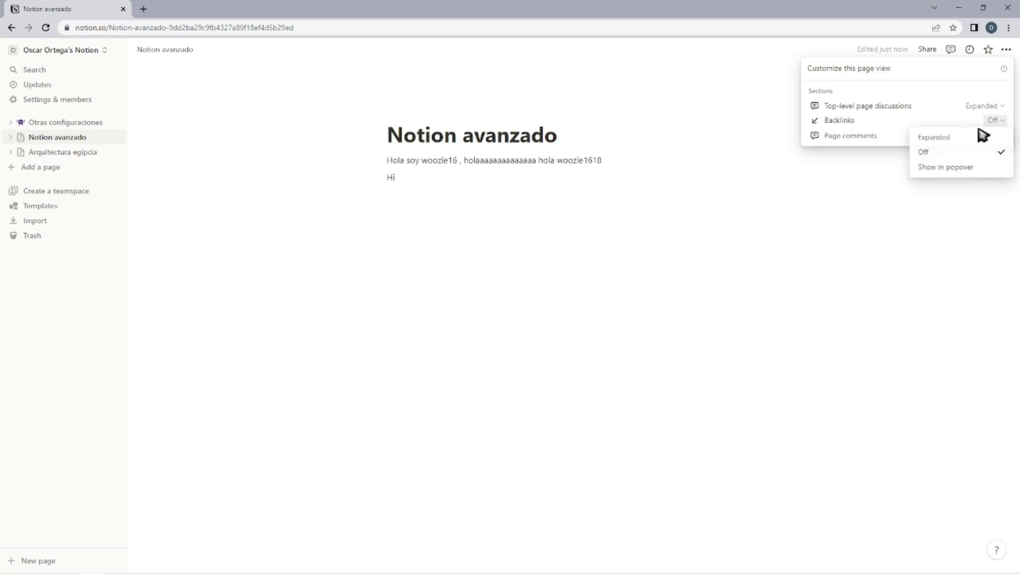
click(943, 170)
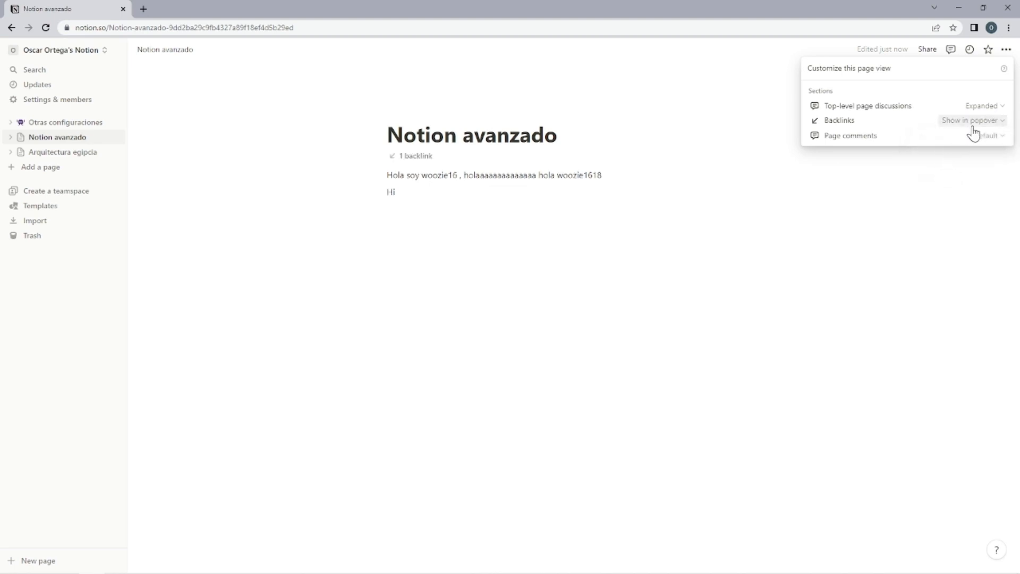
click(587, 288)
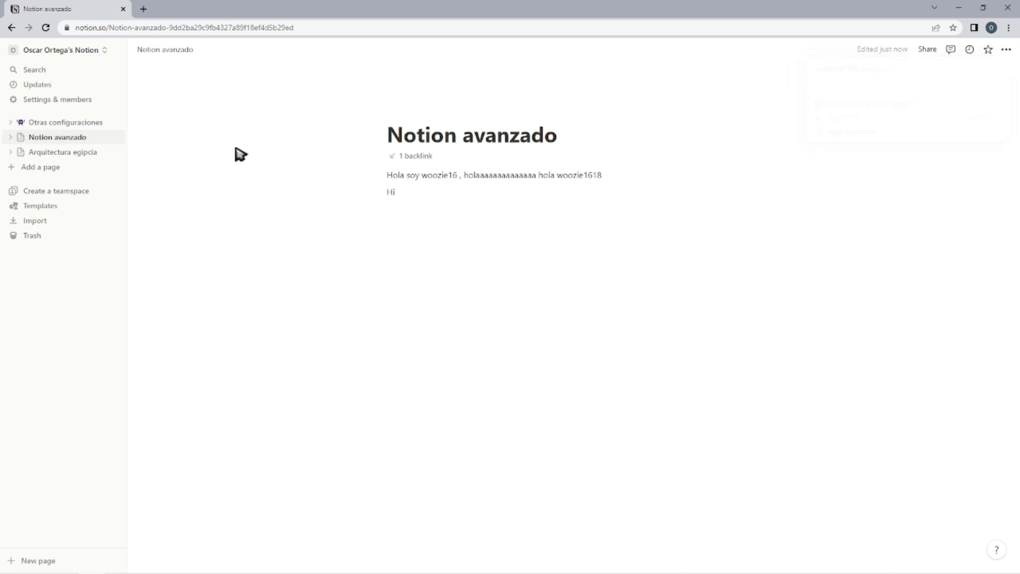
Return to the Otras configuraciones page and set its Page comments display to Minimal.
click(41, 128)
click(1006, 50)
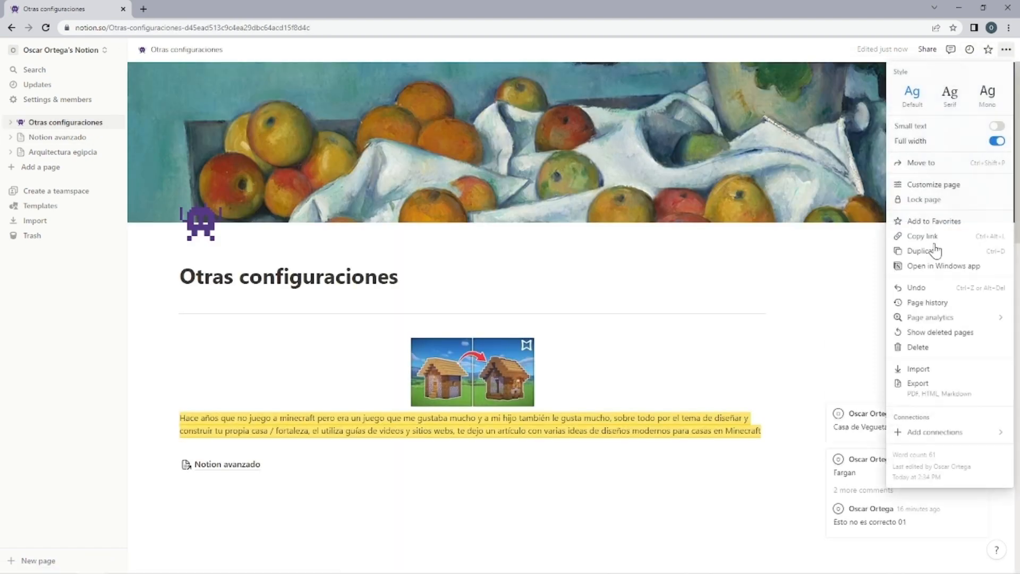
click(951, 184)
click(987, 136)
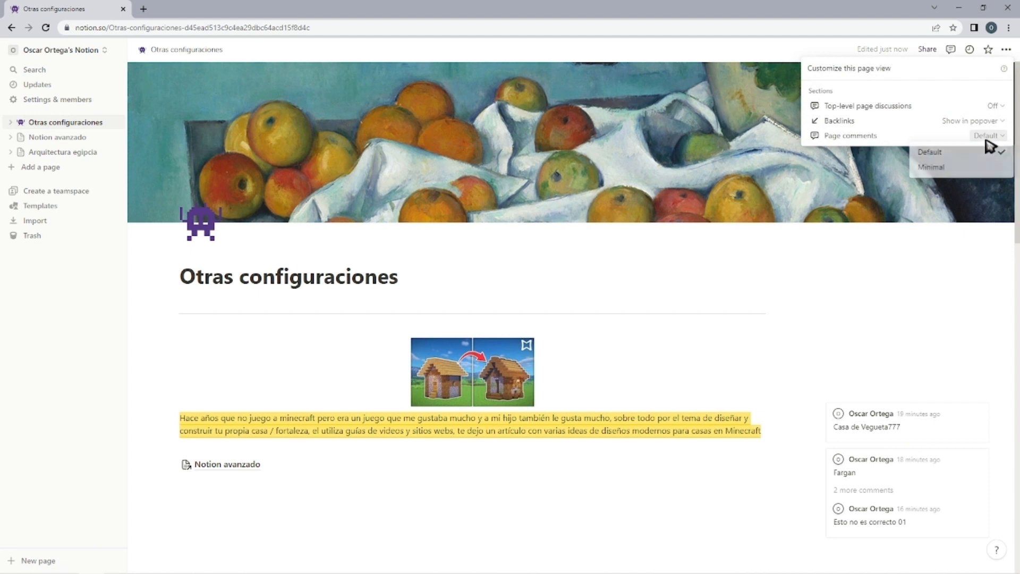
click(961, 166)
click(462, 460)
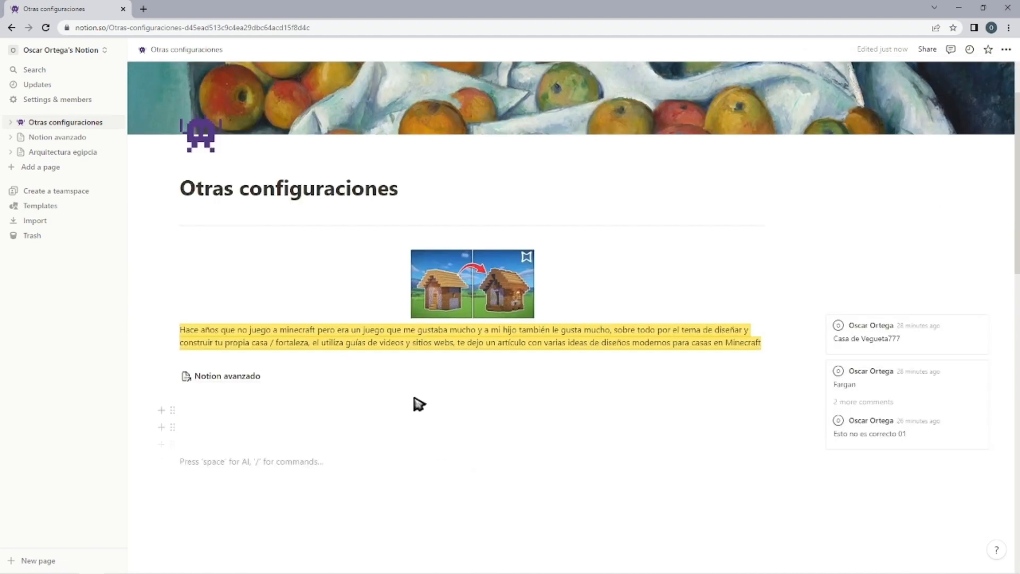
Add the Otras configuraciones page to the favorites and copy the page's link.
click(1006, 50)
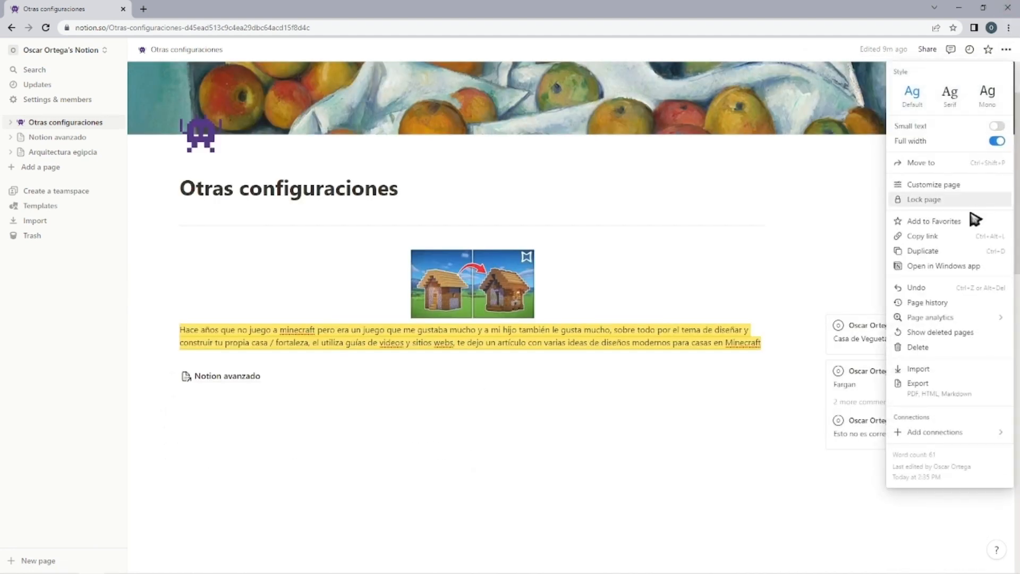
click(934, 222)
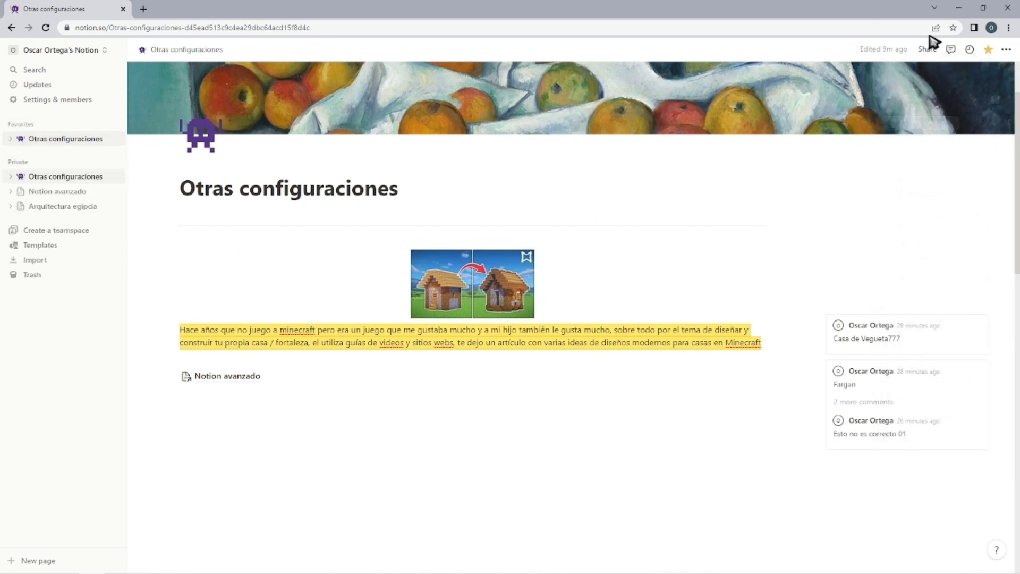
click(1006, 50)
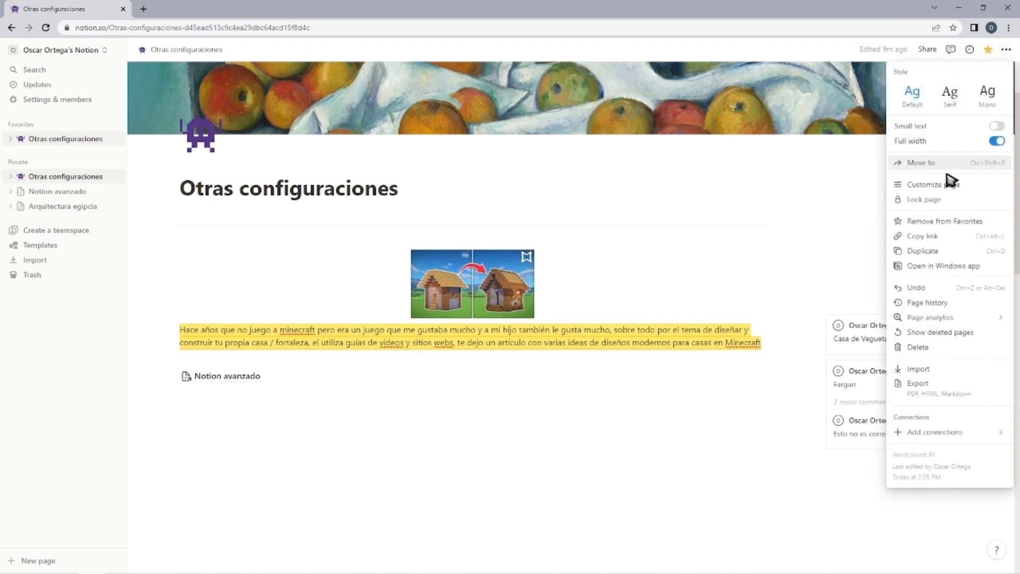
click(945, 239)
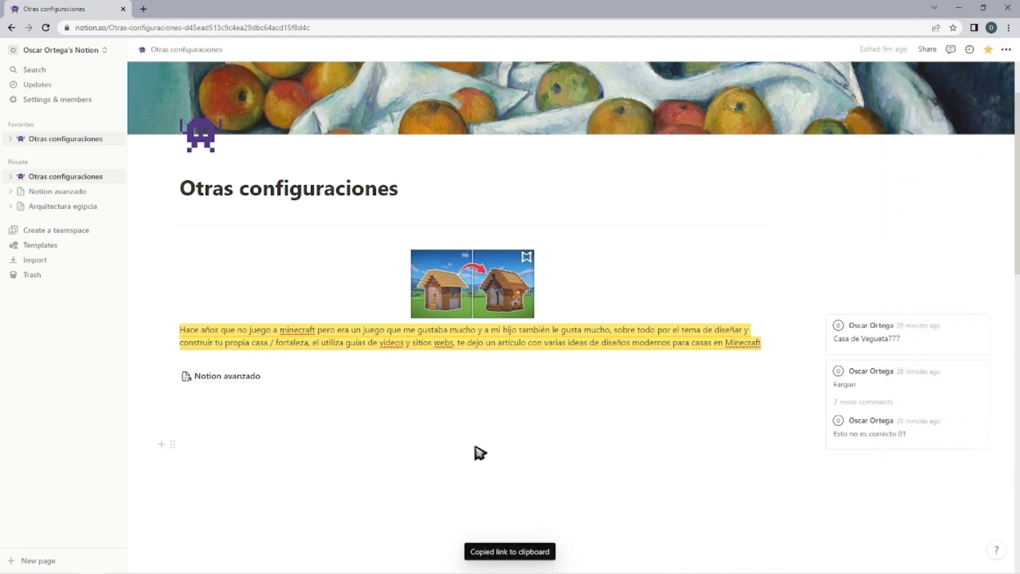
click(247, 27)
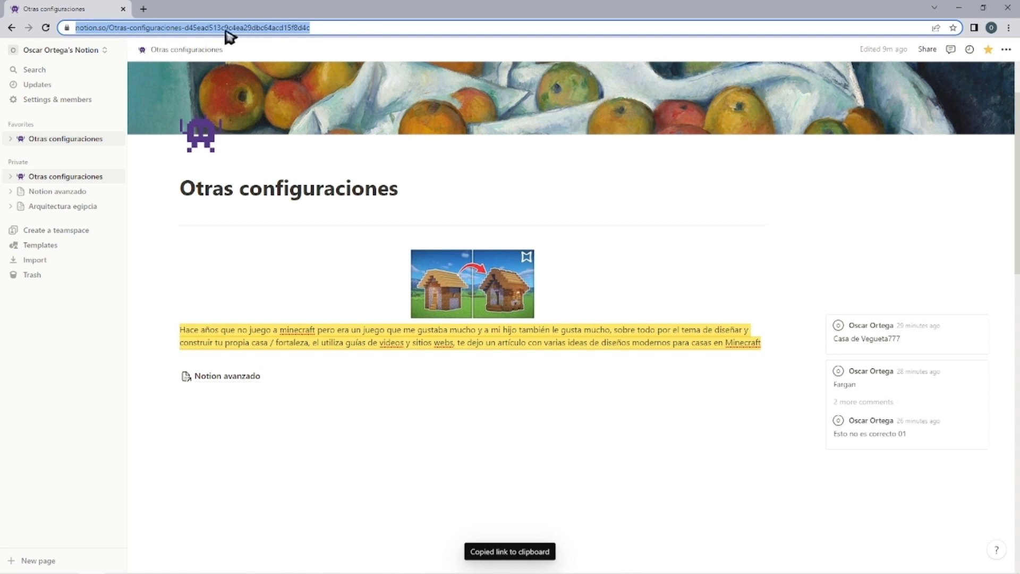
Duplicate the Otras configuraciones page and switch between the original and the copy to compare them.
click(1006, 49)
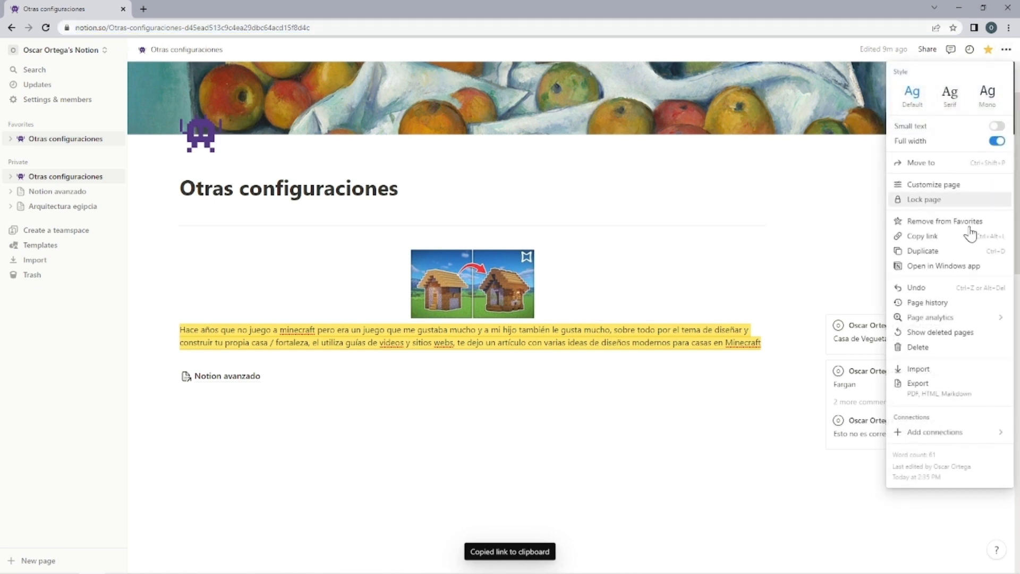
click(951, 259)
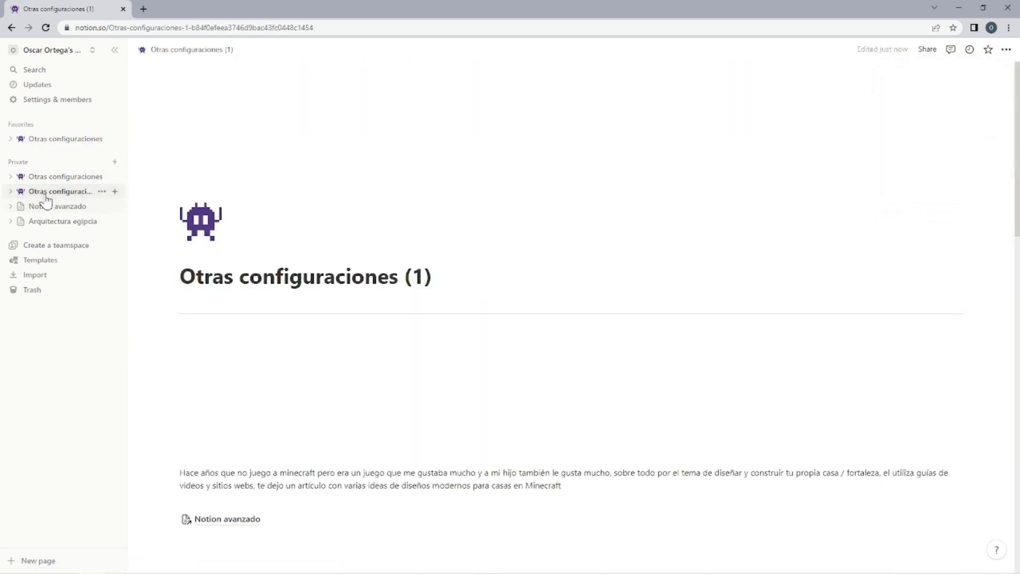
click(62, 176)
click(62, 191)
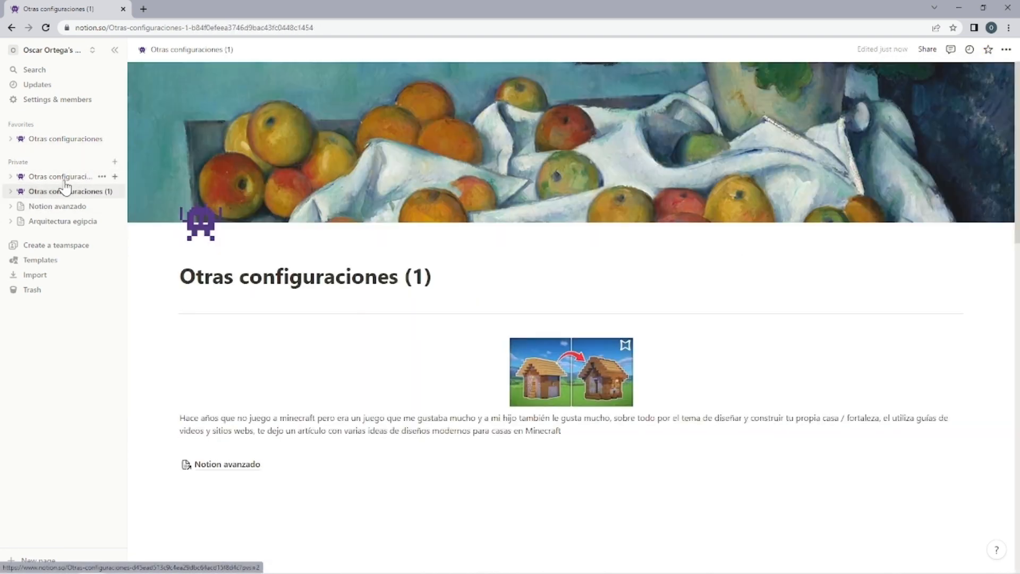
click(63, 176)
click(65, 192)
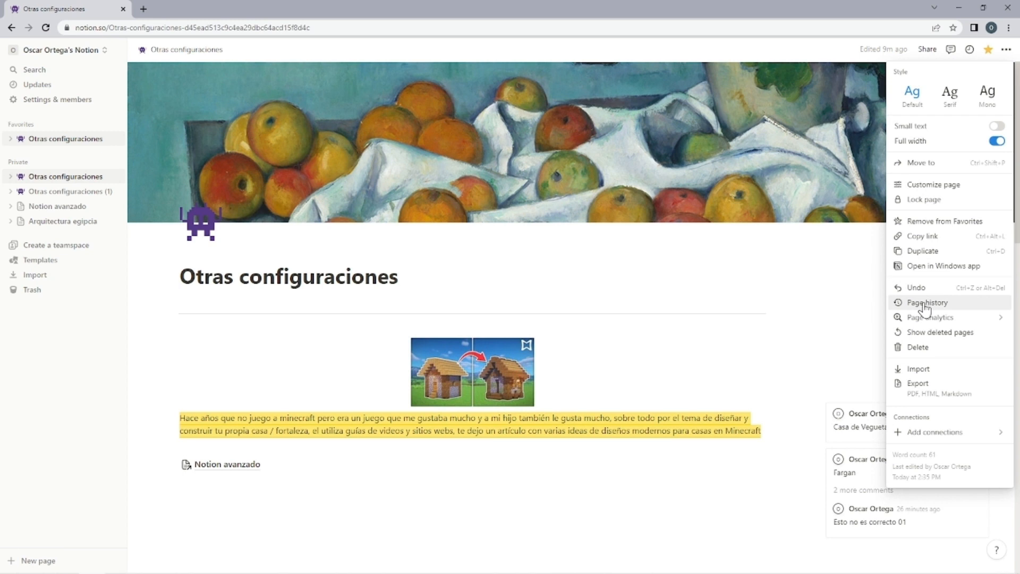
View the update history of the original Otras configuraciones page and close it.
click(968, 51)
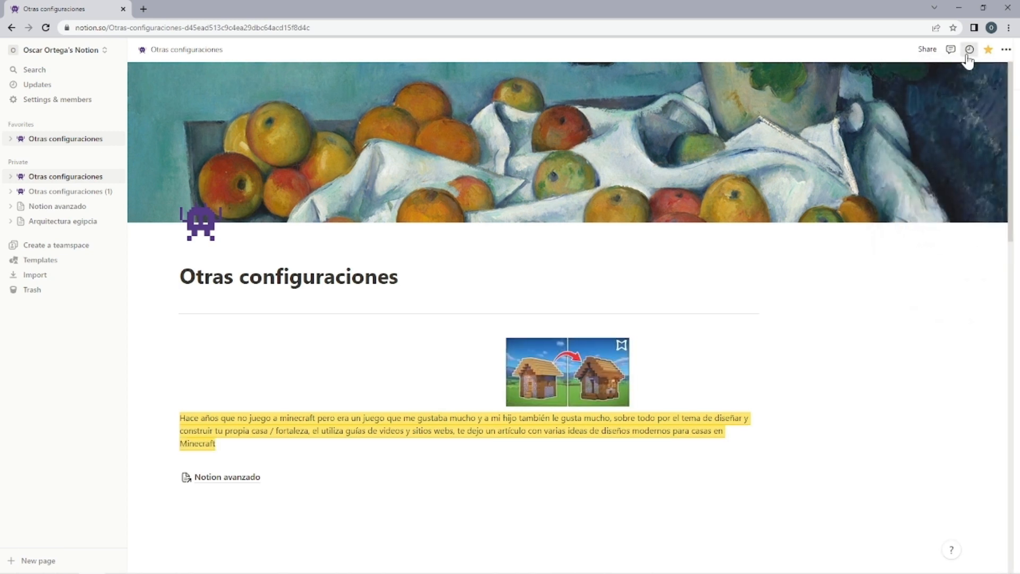
click(968, 51)
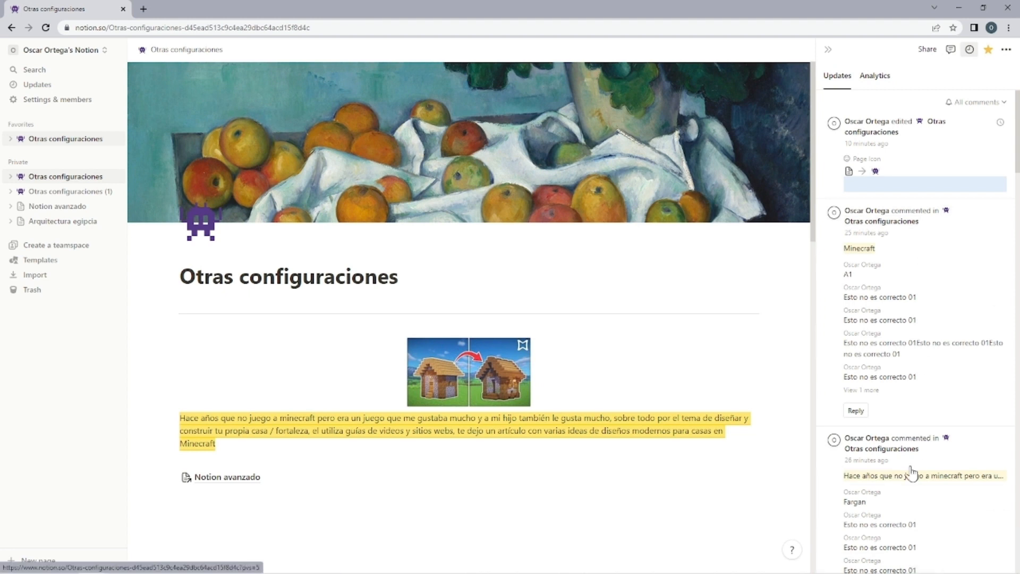
click(969, 49)
Show the deleted pages and look through the trash for all pages instead of only the current page.
click(1005, 49)
mouse_move(927, 321)
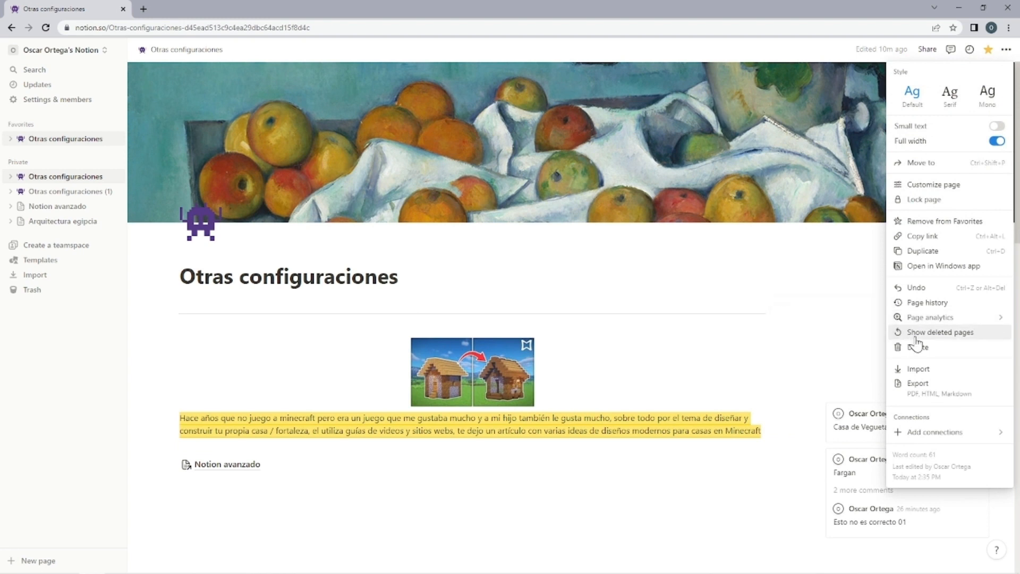
click(915, 335)
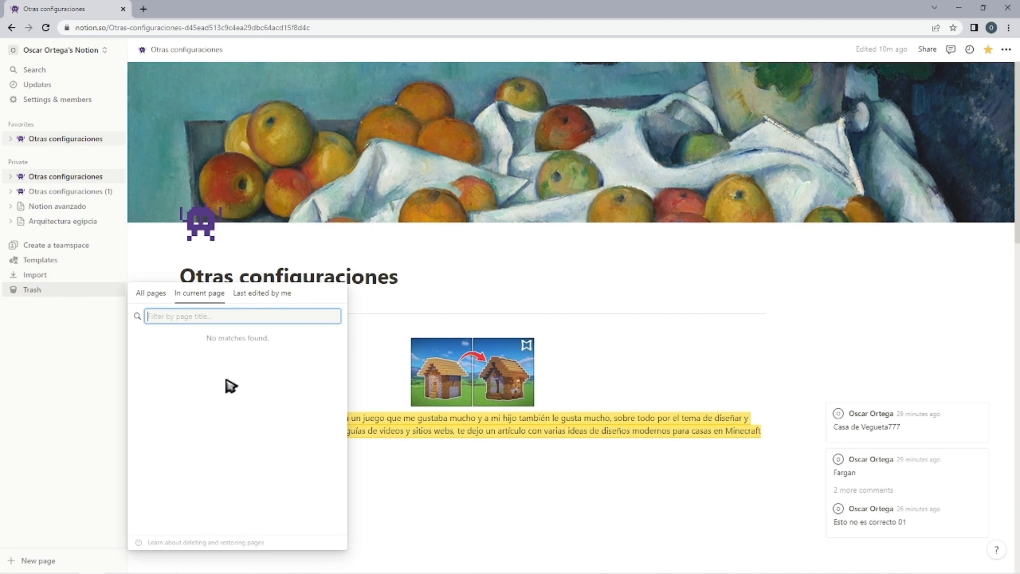
click(151, 293)
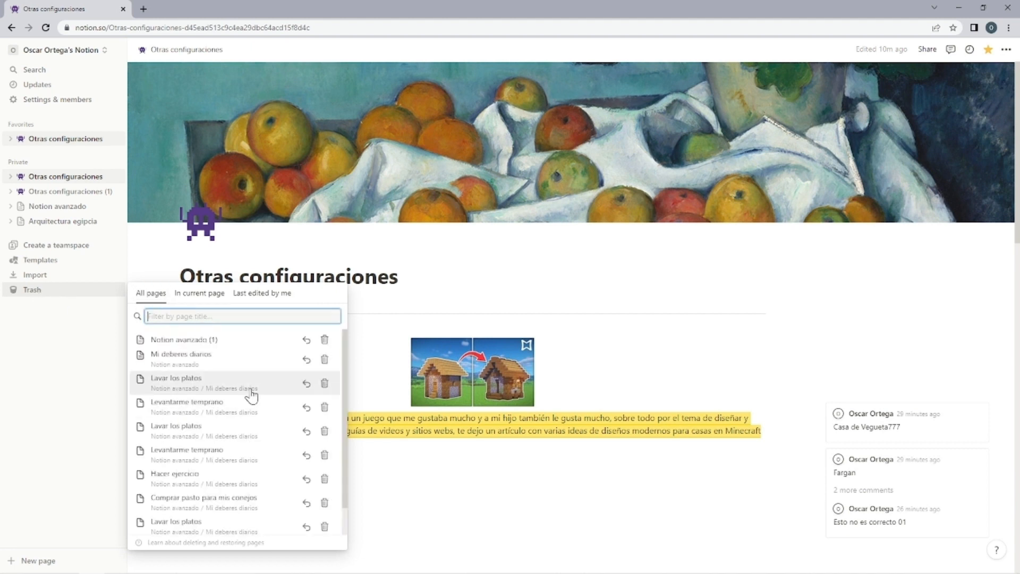
scroll(237, 372, down, 1)
scroll(225, 399, up, 1)
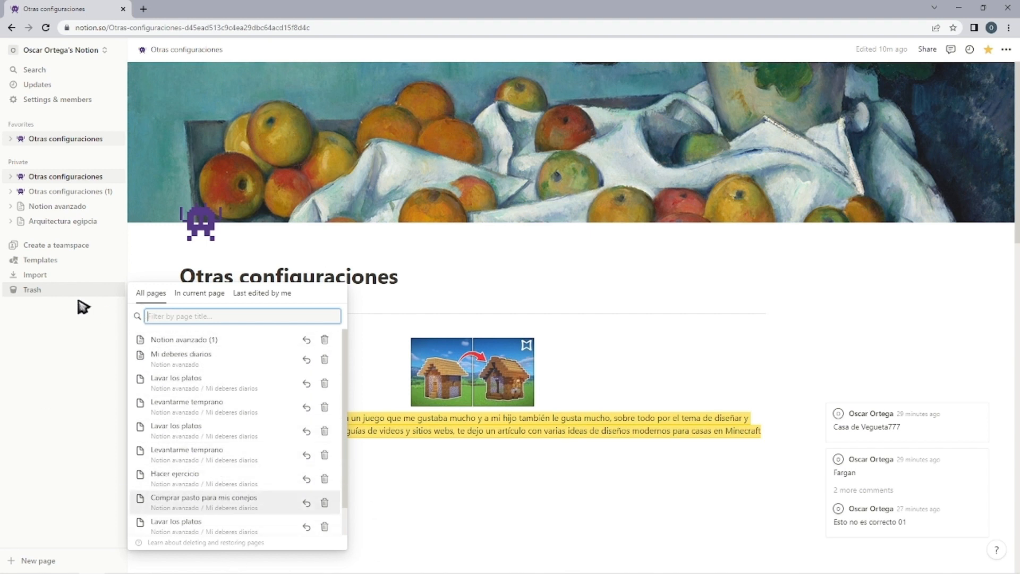
Delete the Otras configuraciones page and restore it from the trash.
click(1007, 50)
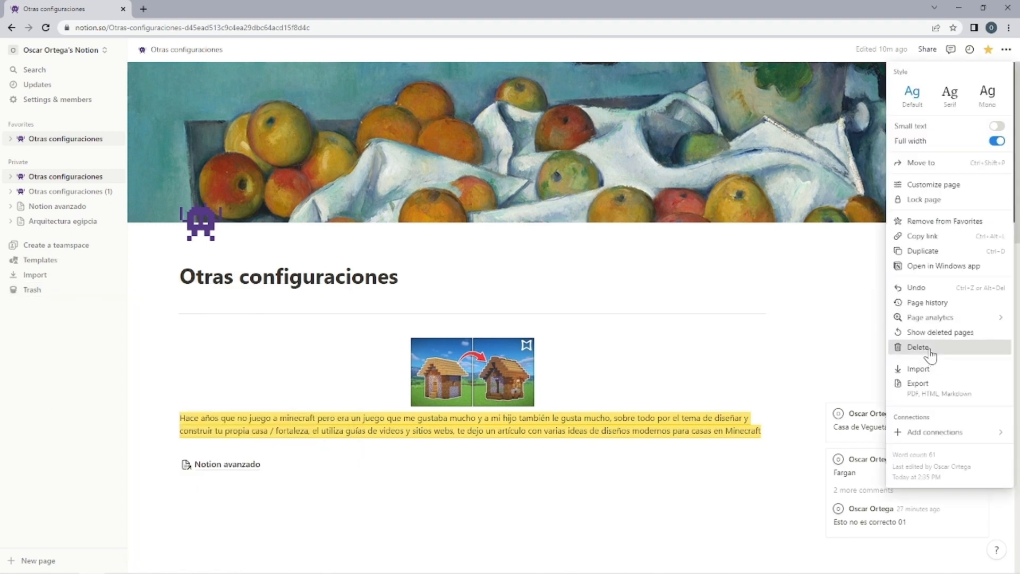
click(919, 347)
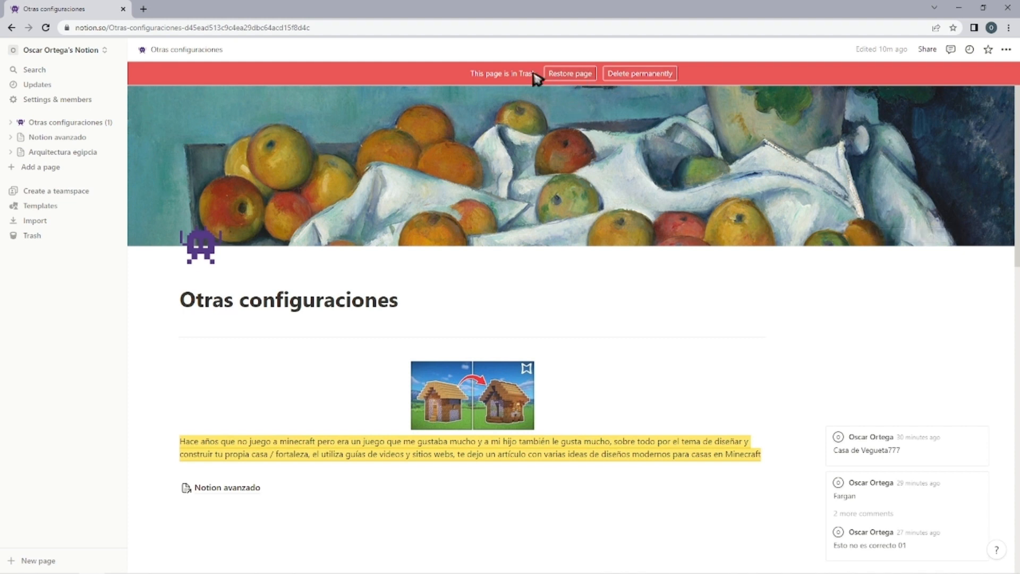
click(571, 73)
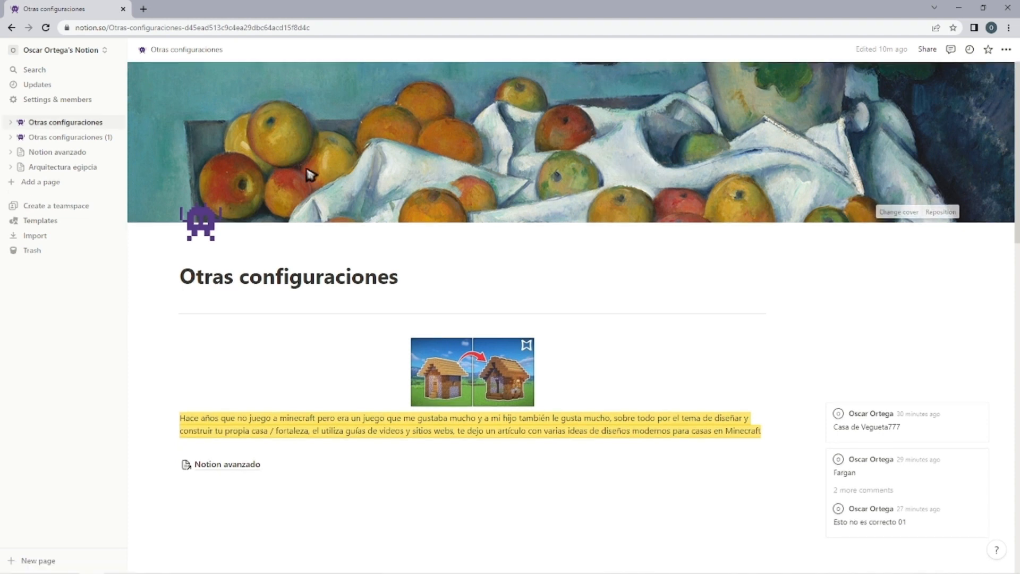
Show the import sources available for the Otras configuraciones page and close them without importing anything.
click(1010, 50)
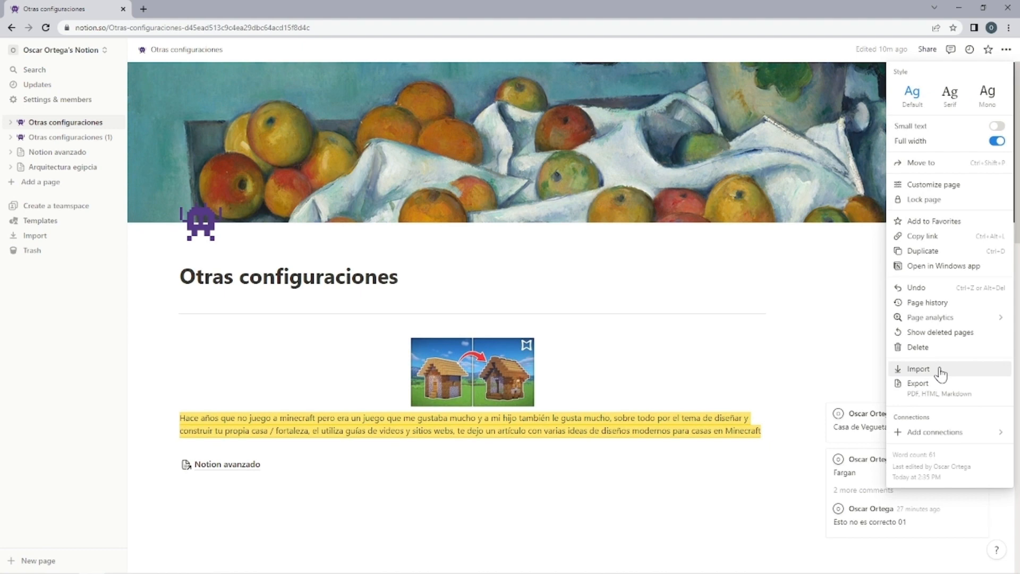
click(939, 370)
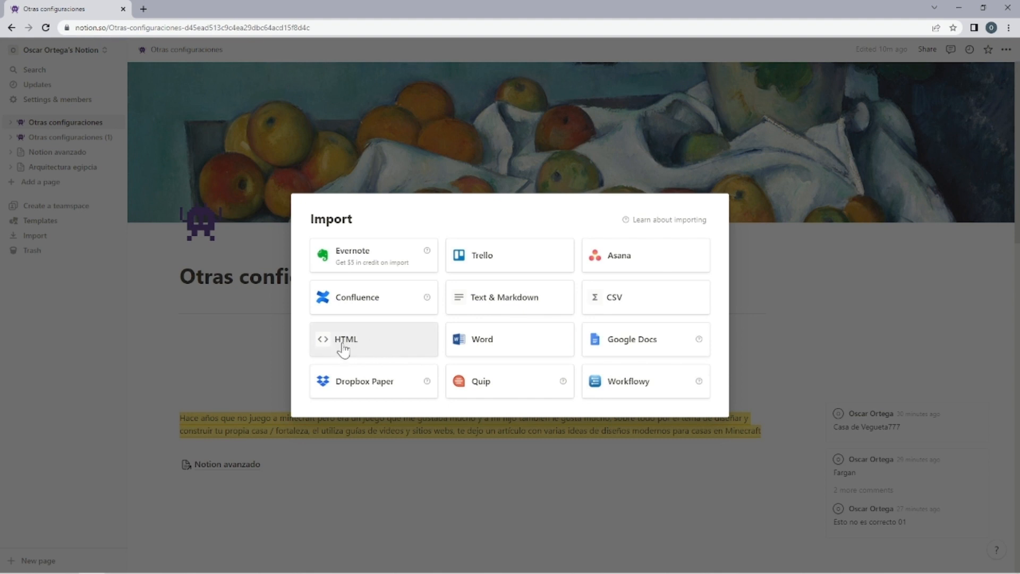
click(792, 269)
click(1006, 50)
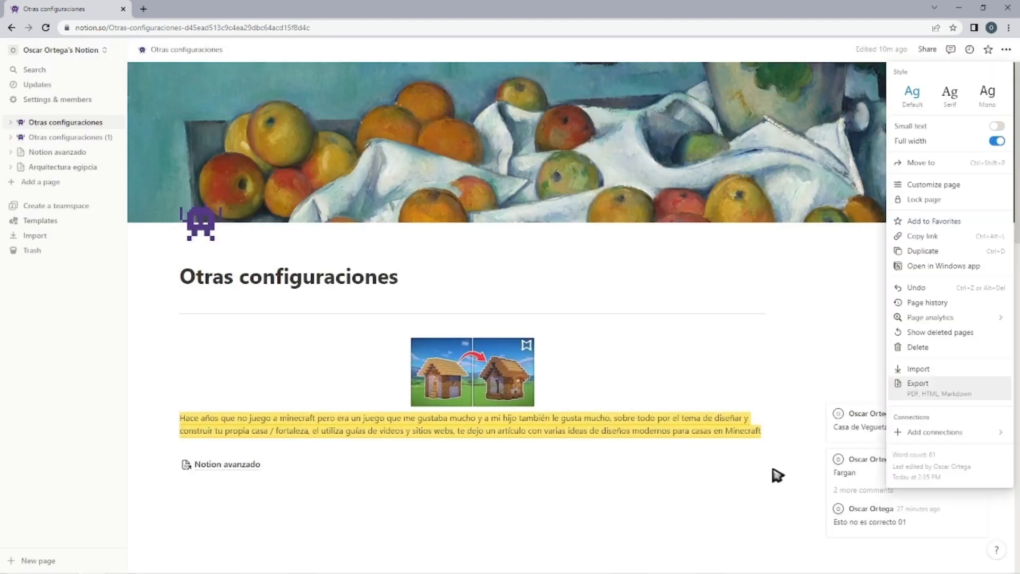
click(631, 334)
scroll(631, 335, down, 7)
scroll(553, 365, up, 7)
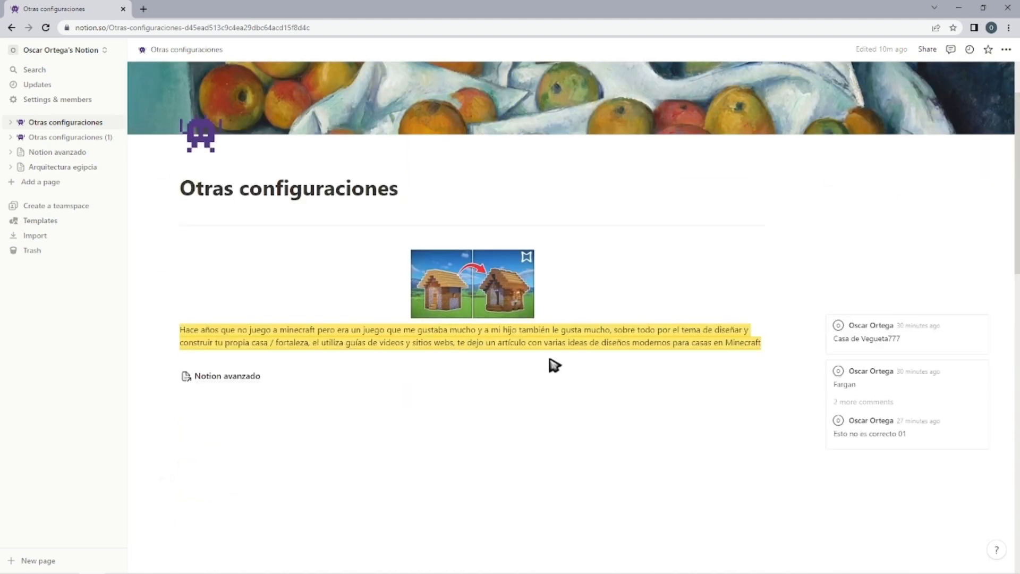
Export the Otras configuraciones page as Markdown & CSV with everything included and without subpages, checking the available export formats first.
click(1006, 49)
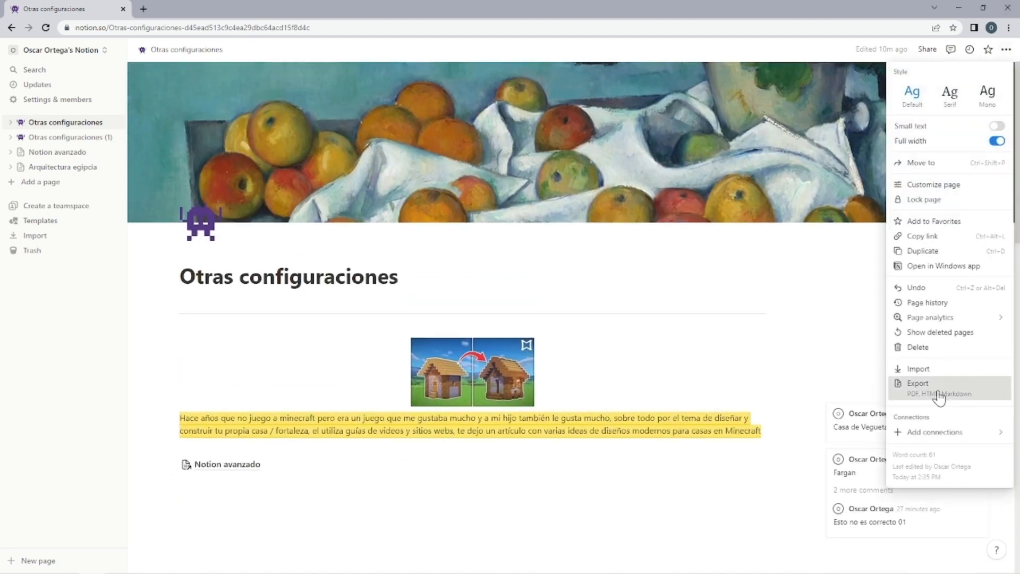
click(938, 388)
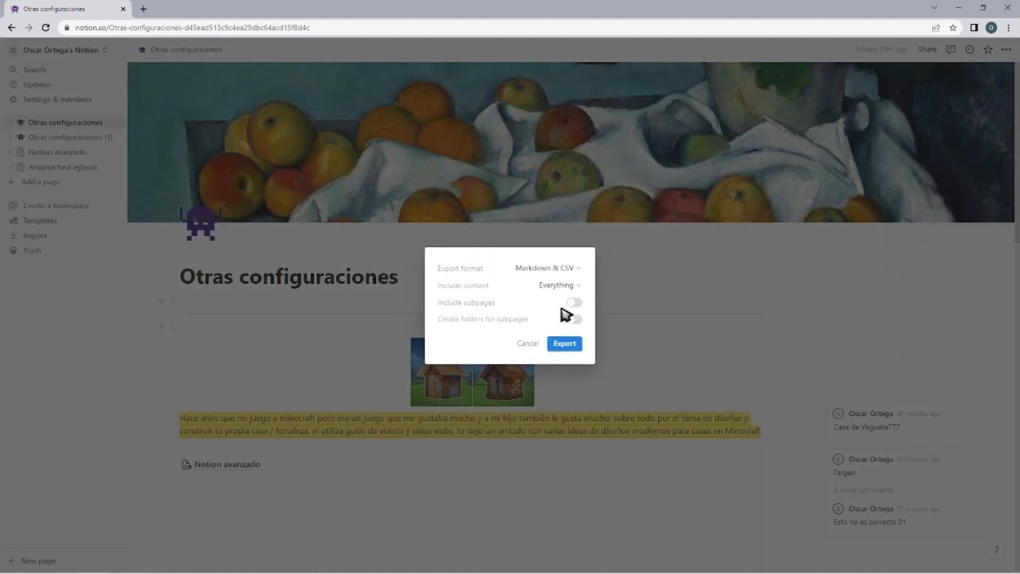
click(569, 269)
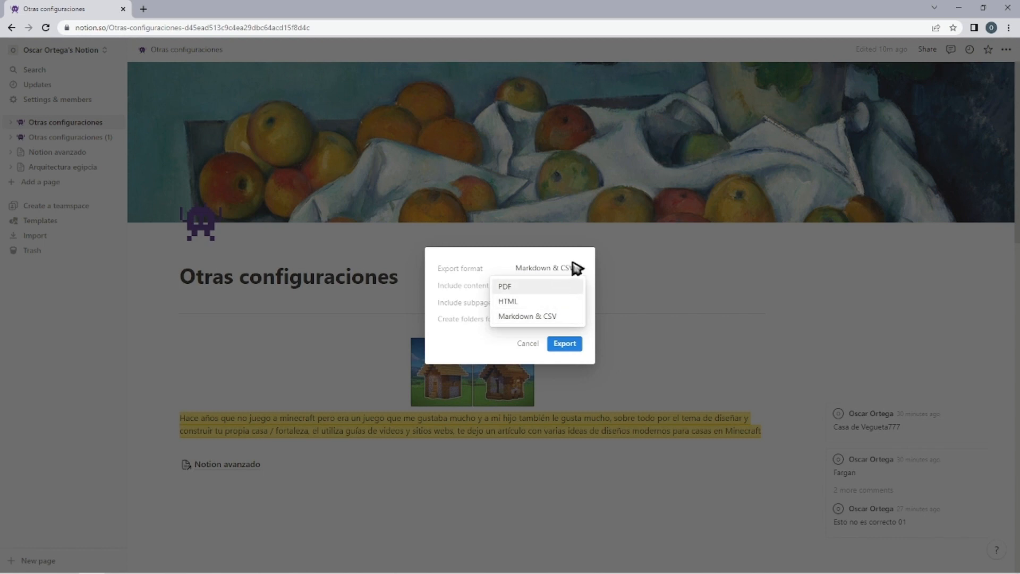
click(553, 269)
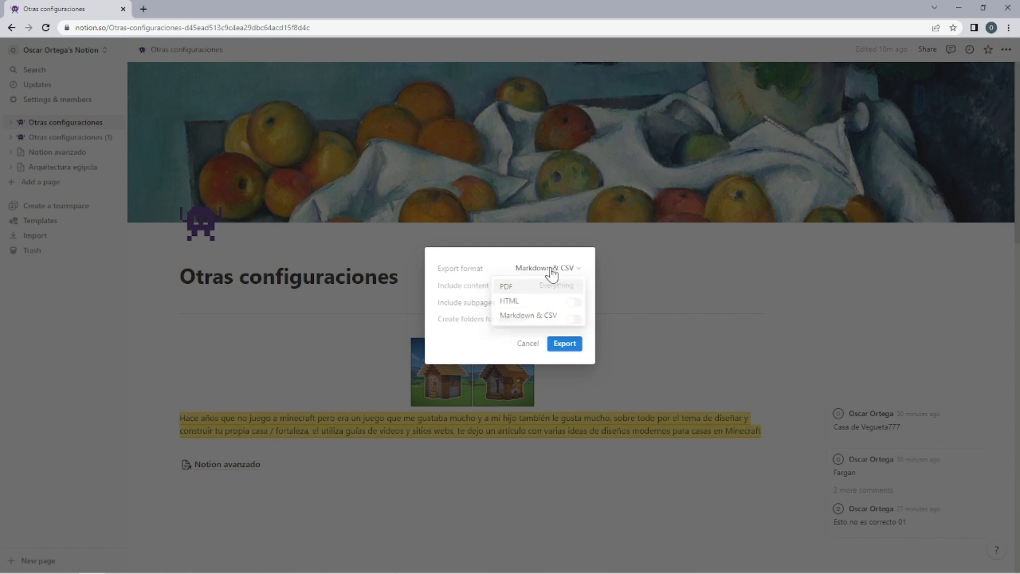
click(566, 344)
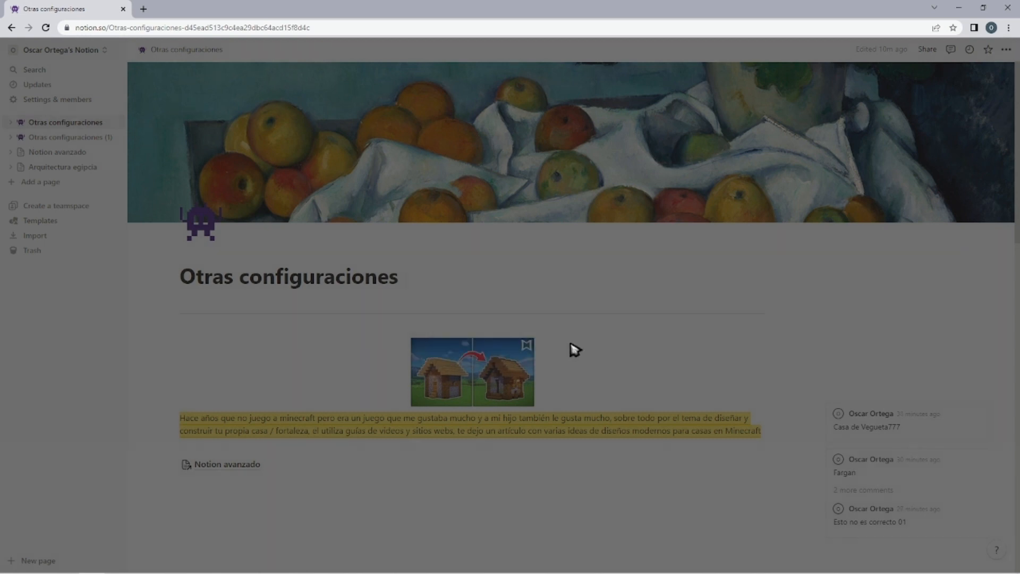
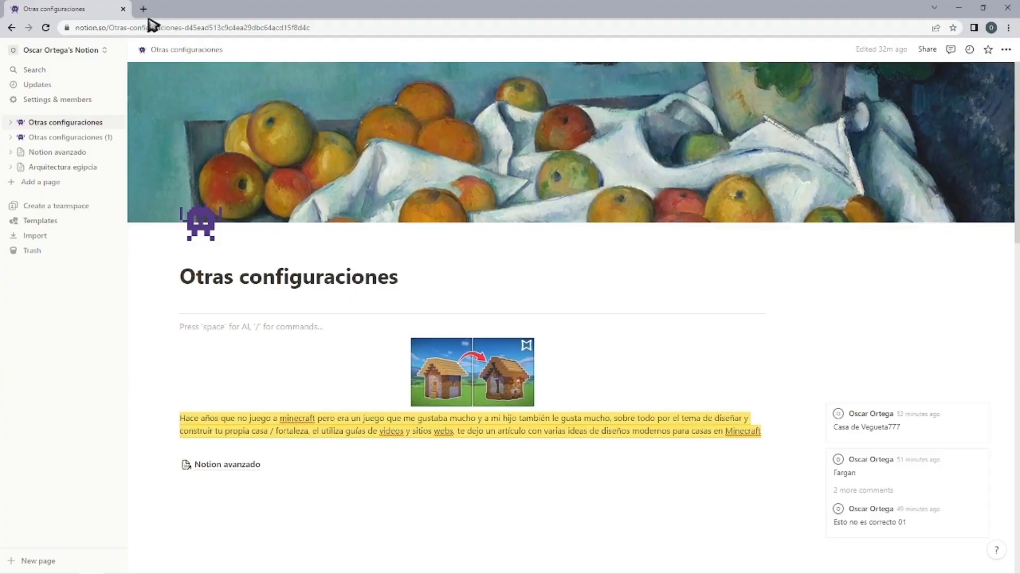
Search Google Images for "second brain notion" in a new browser tab.
click(144, 9)
text(secon)
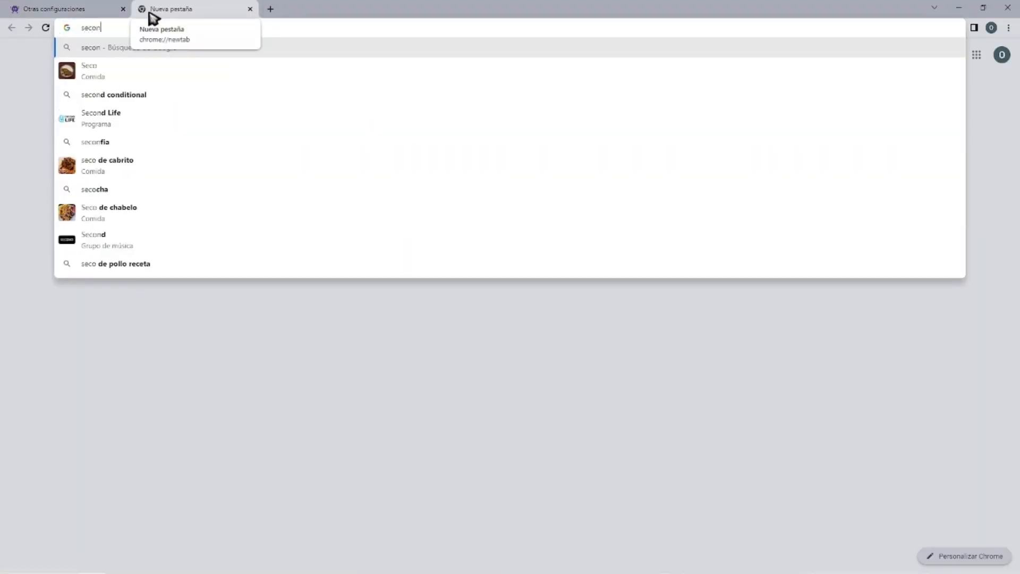
text(d brain notion)
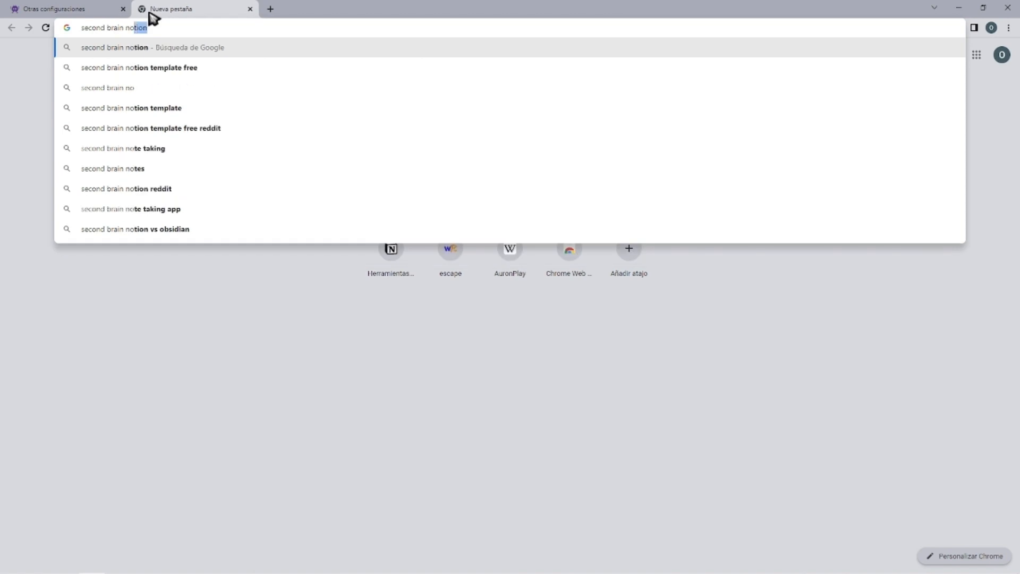
key(Return)
click(163, 98)
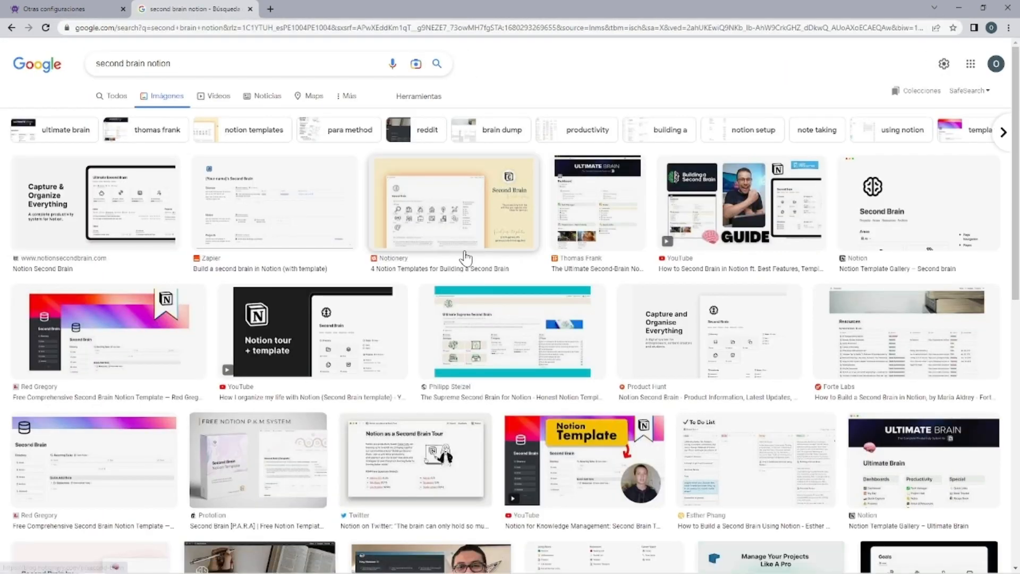
Look through the second brain image results and preview Zapier's "Build a second brain in Notion (with template)" image.
scroll(449, 254, down, 2)
scroll(449, 254, down, 3)
scroll(449, 254, up, 5)
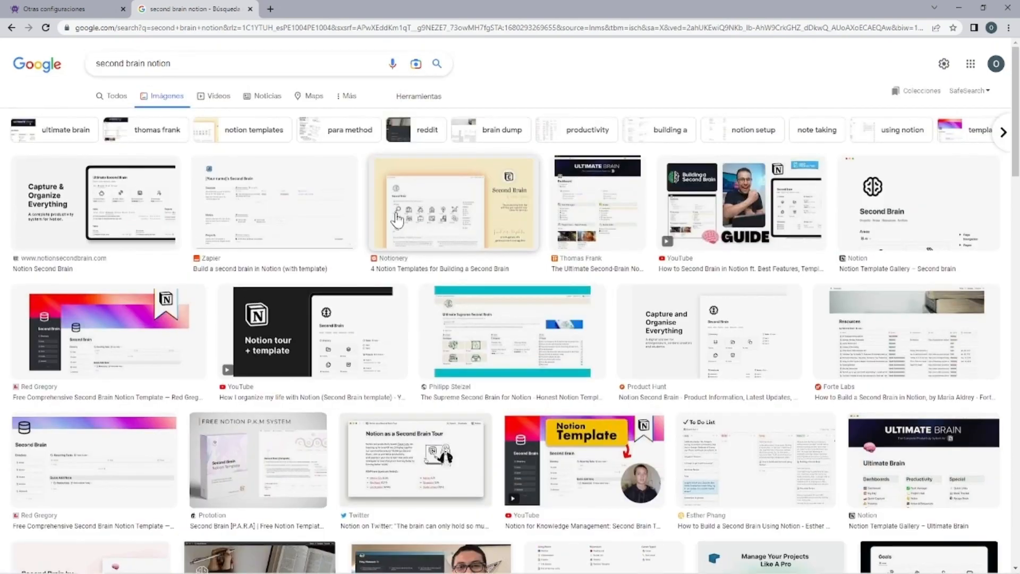
click(285, 217)
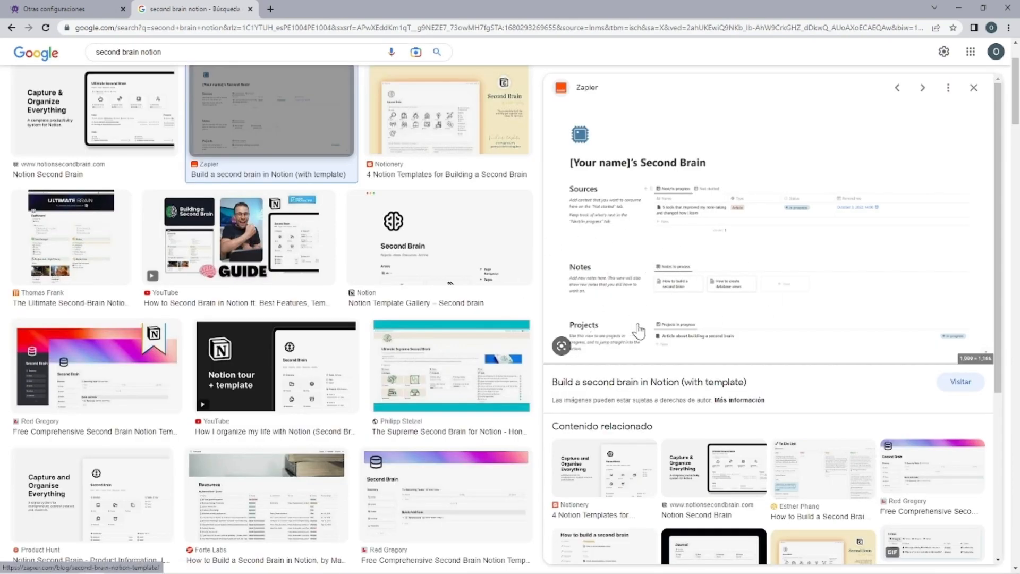
scroll(271, 319, up, 2)
scroll(271, 319, down, 4)
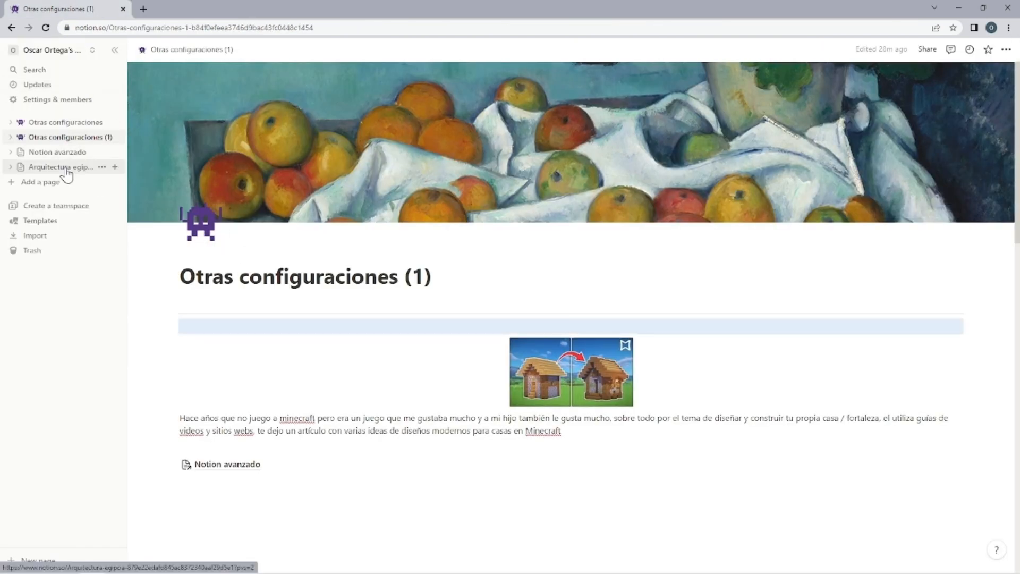
Add a new blank page in Notion and delete the Otras configuraciones, Otras configuraciones (1), Notion avanzado and Arquitectura egipcia pages.
click(53, 180)
click(59, 122)
click(102, 123)
click(117, 132)
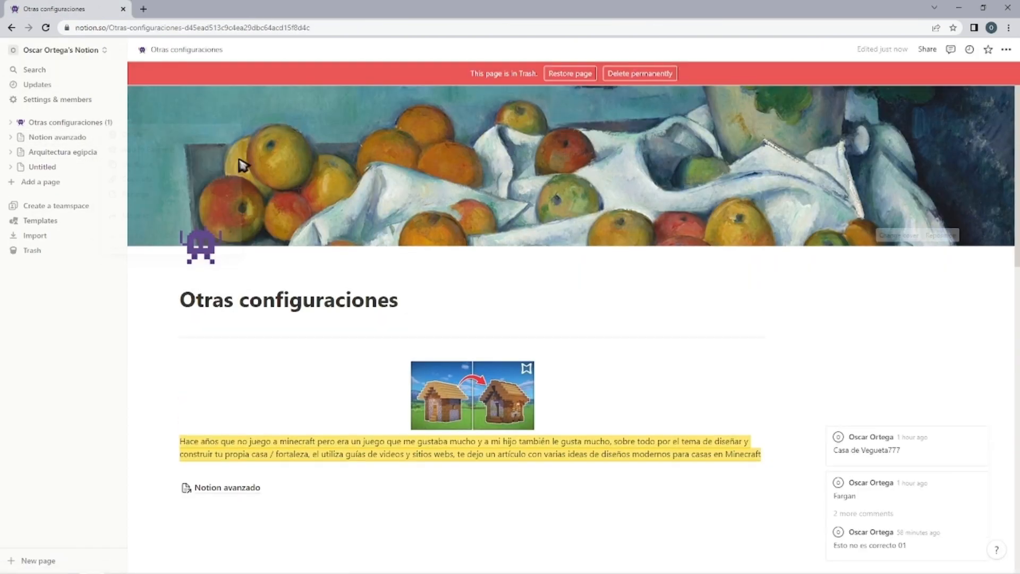
click(85, 121)
click(102, 122)
click(117, 132)
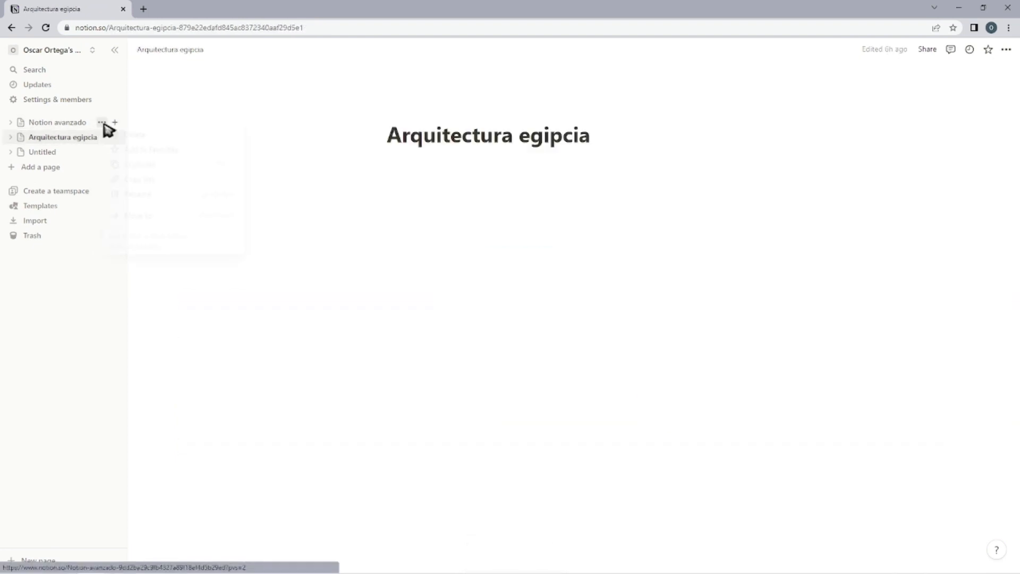
click(101, 123)
click(116, 132)
Look through the deleted pages in the trash and close the list.
click(35, 205)
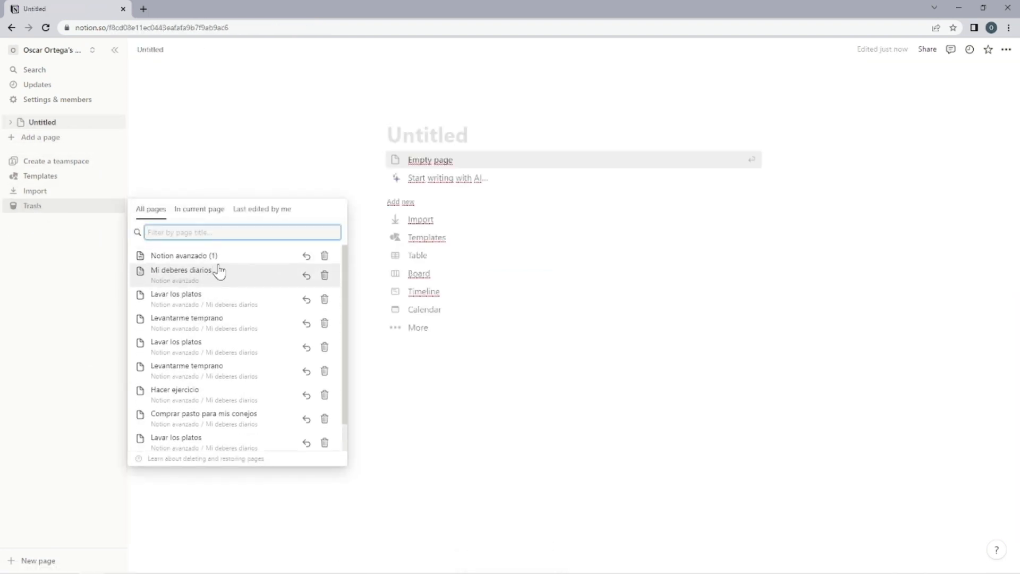
scroll(219, 269, down, 2)
click(94, 237)
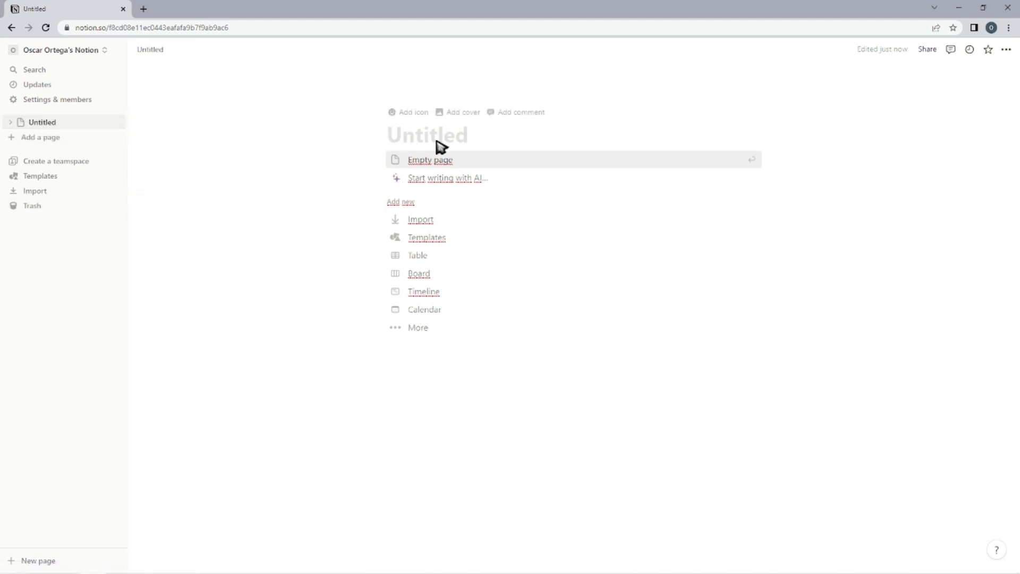
Title the new page "Second Brain" and upload a custom black-and-white digital brain image as its icon.
text(Second Bran)
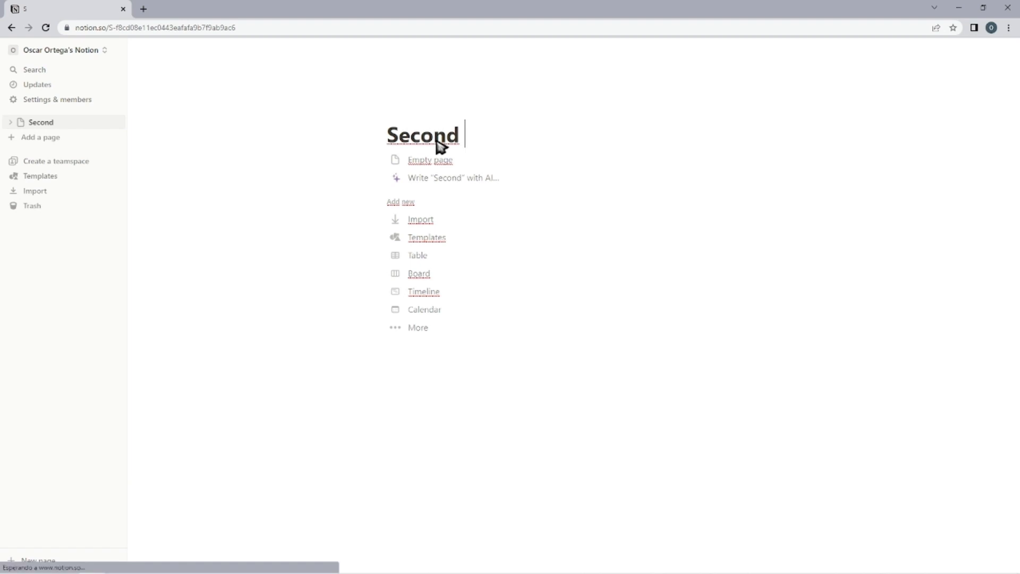
text(in)
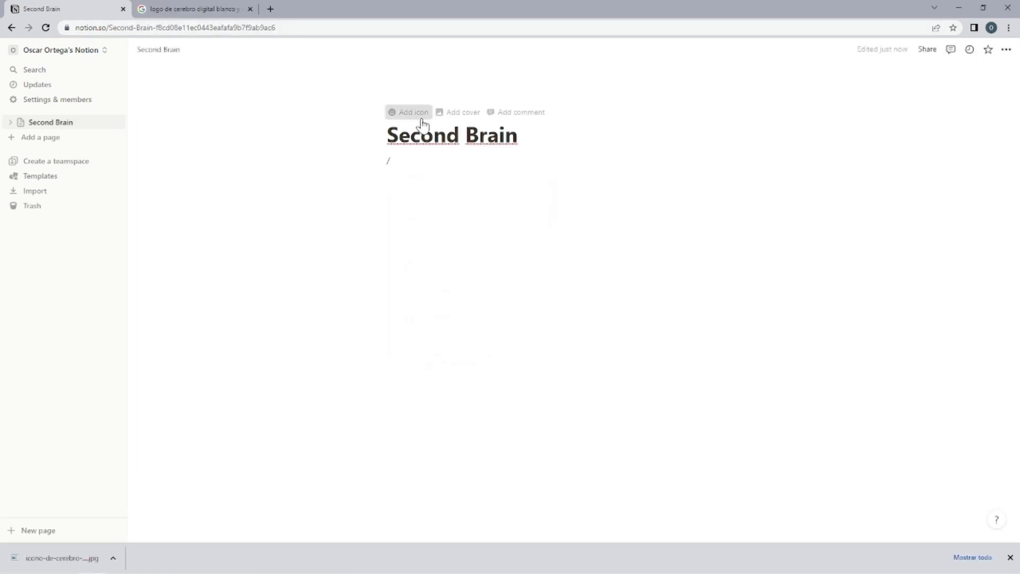
click(423, 123)
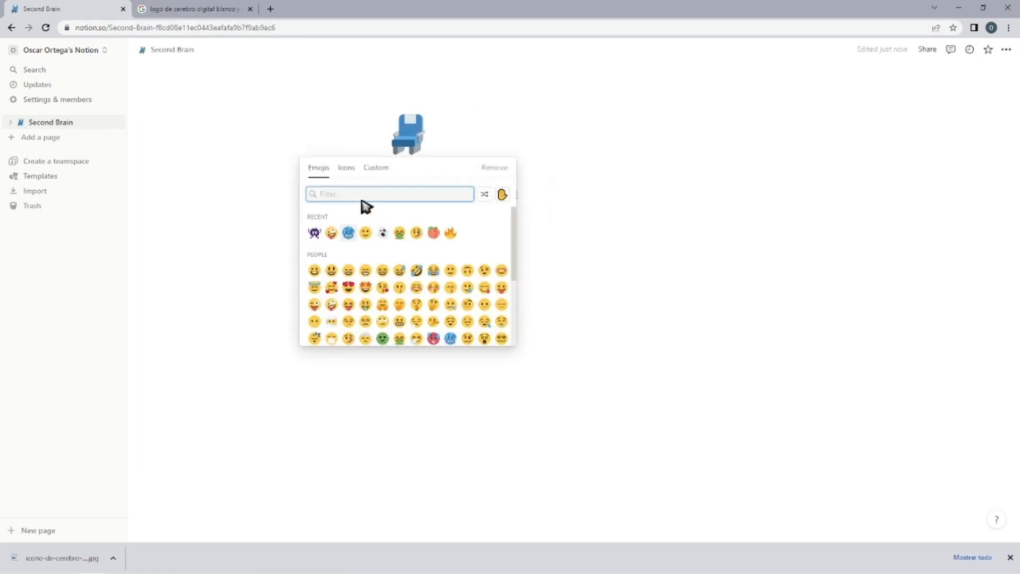
click(380, 173)
click(390, 221)
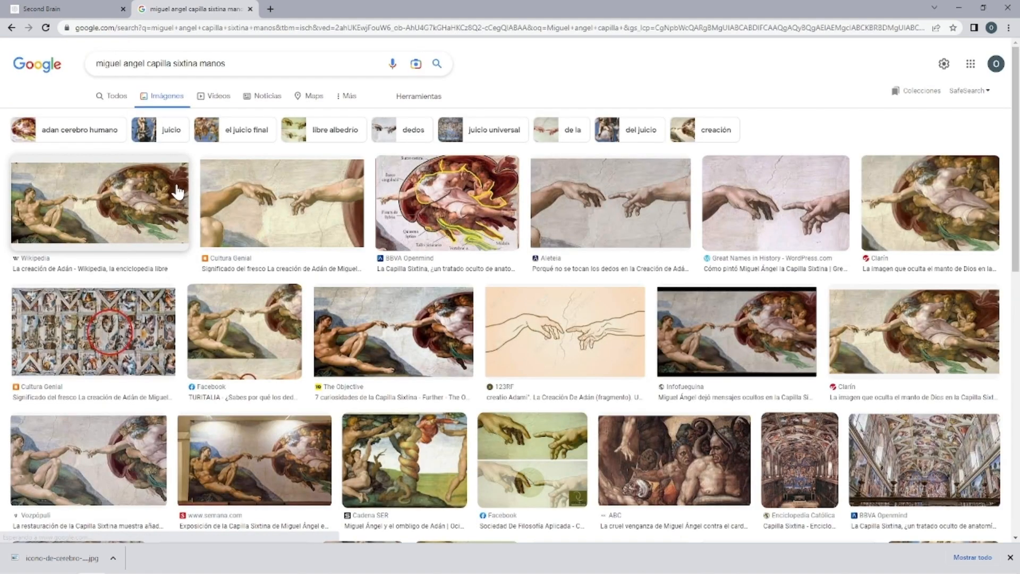
Add Michelangelo's La creación de Adán painting as the page cover and remove the stray slash from the page body.
click(93, 202)
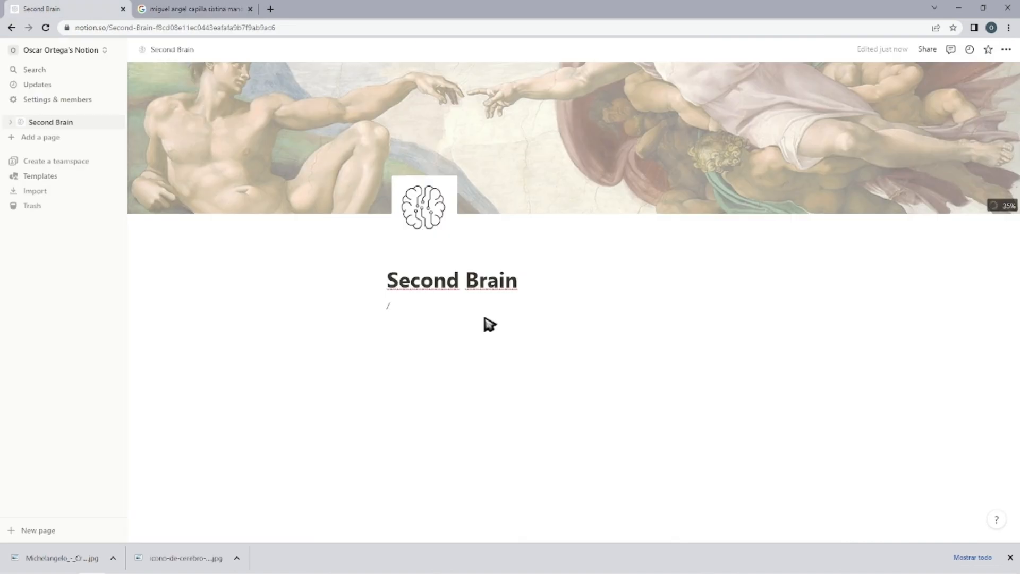
key(BackSpace)
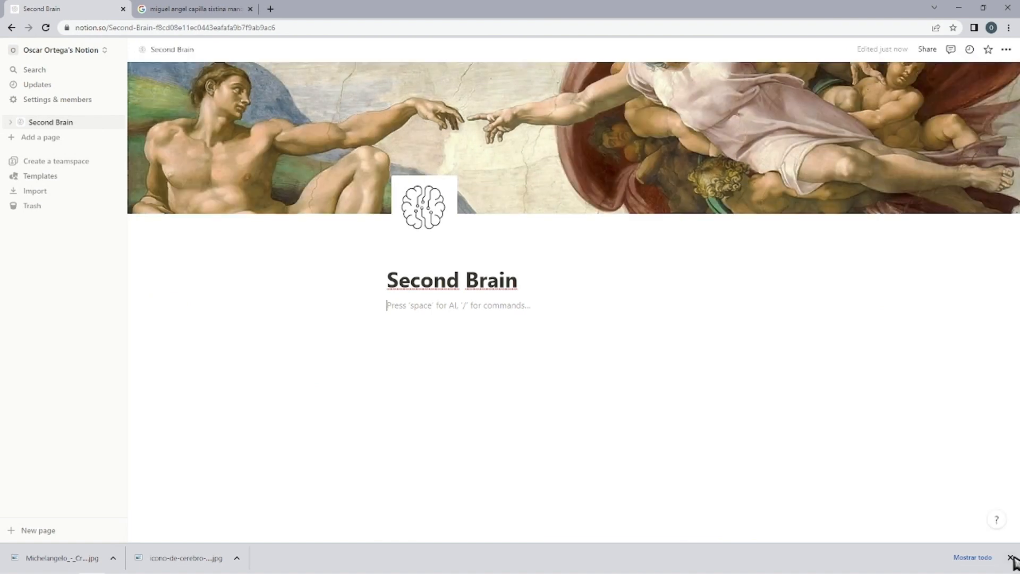
click(1011, 557)
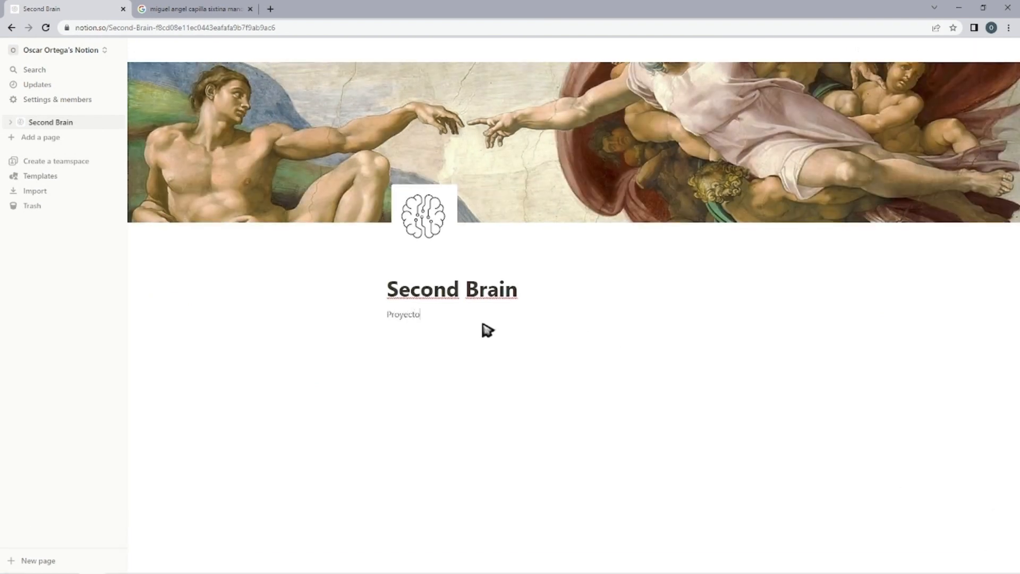
Add the text "Proyectos" below the title as a Heading 1 with a blue background.
key(Escape)
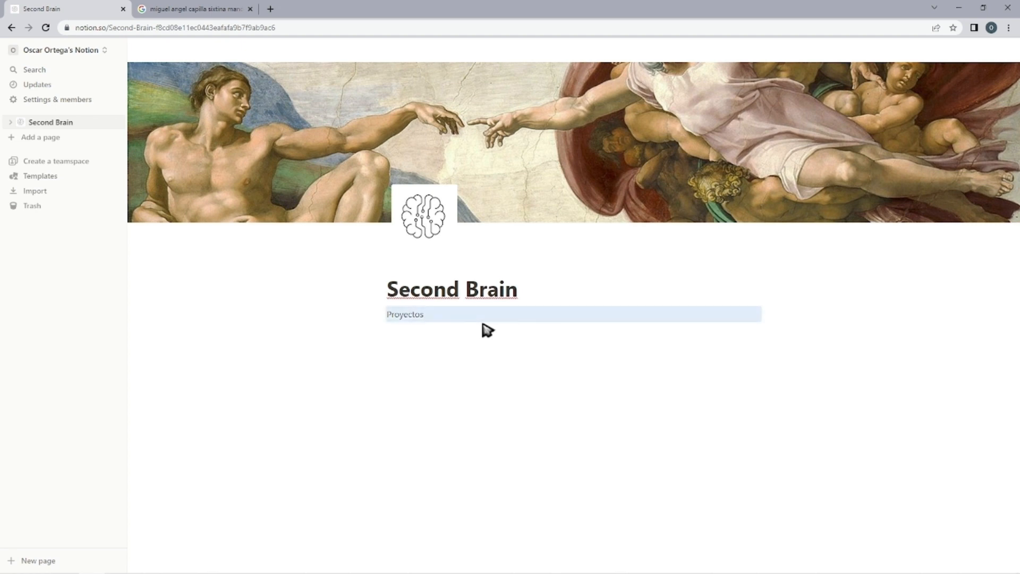
key(ctrl+alt+1)
right_click(425, 342)
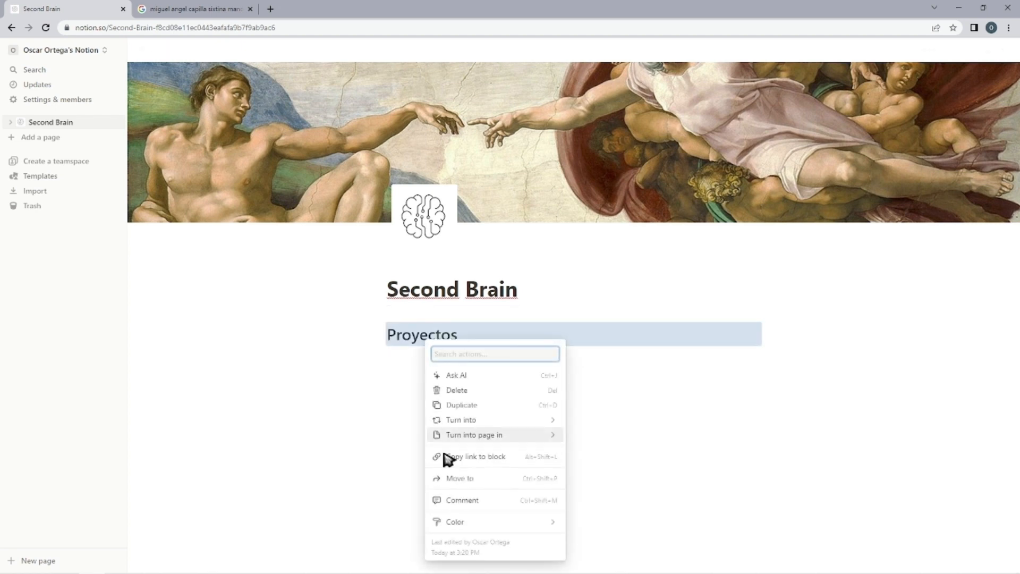
click(598, 519)
click(449, 353)
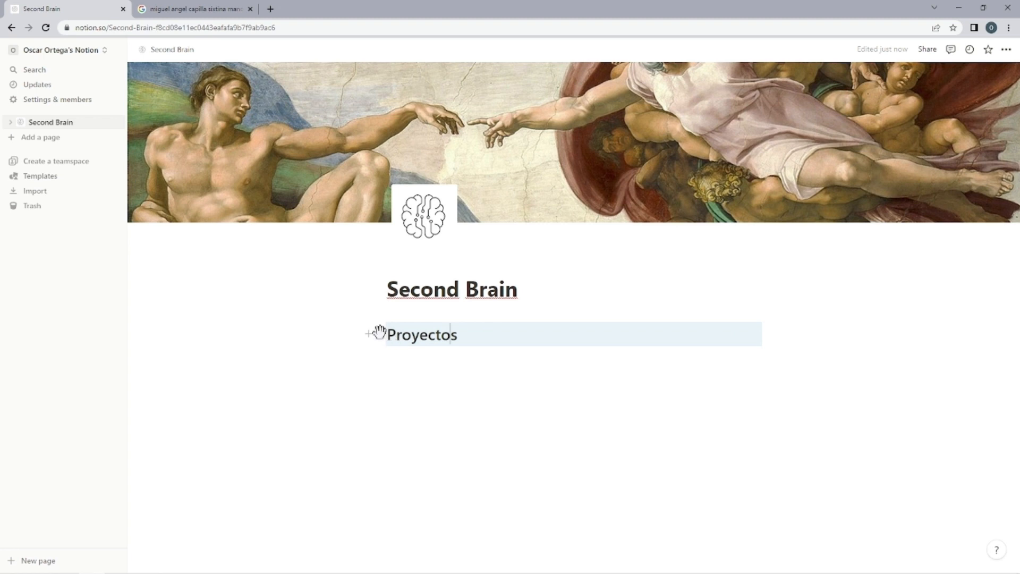
Turn the Proyectos heading block into 2 columns.
click(379, 333)
mouse_move(285, 306)
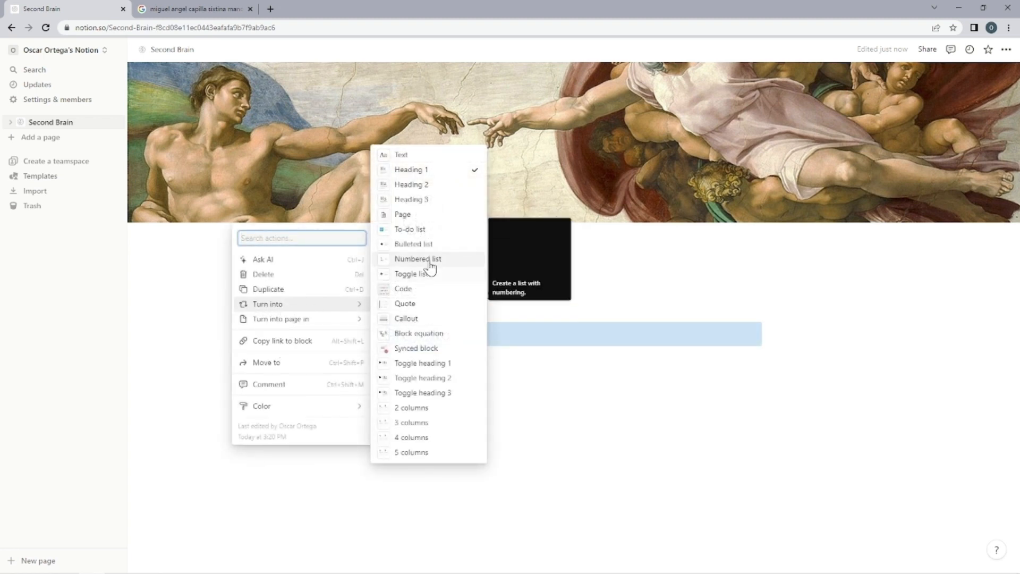
click(455, 407)
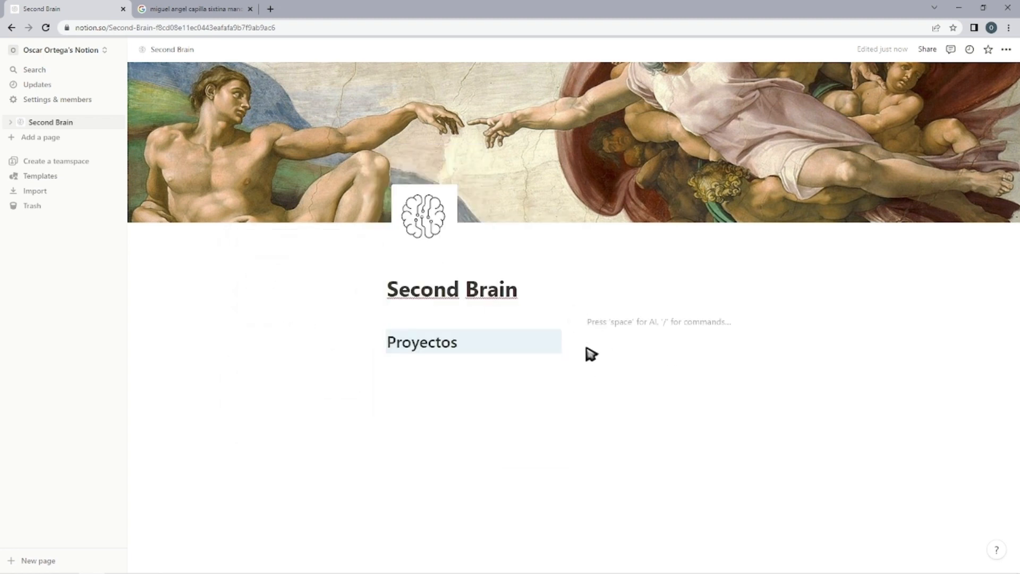
Insert a calendar view with a new database in the empty second column and start an empty line below Proyectos.
text(/d)
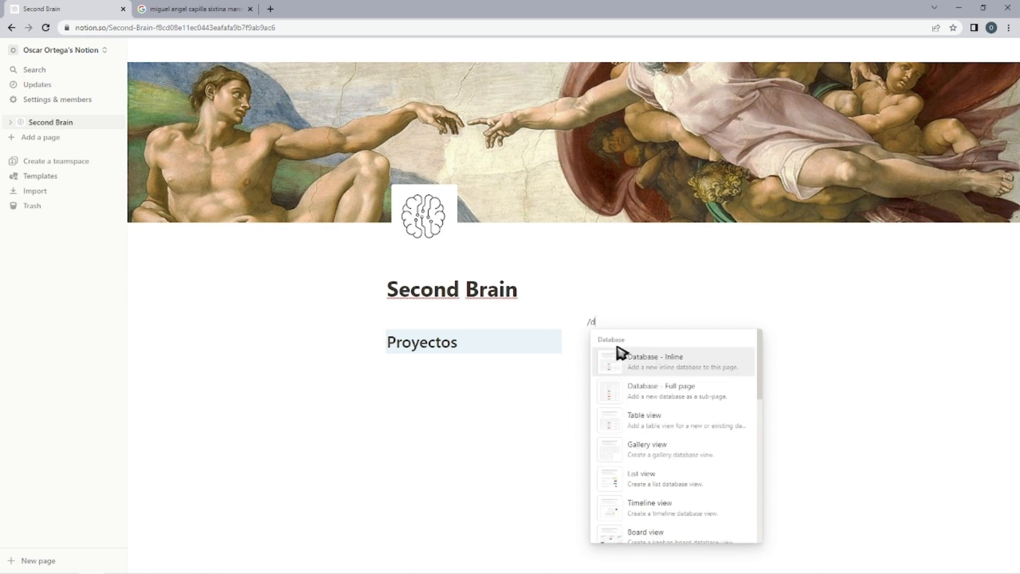
scroll(657, 390, down, 2)
click(659, 472)
click(654, 479)
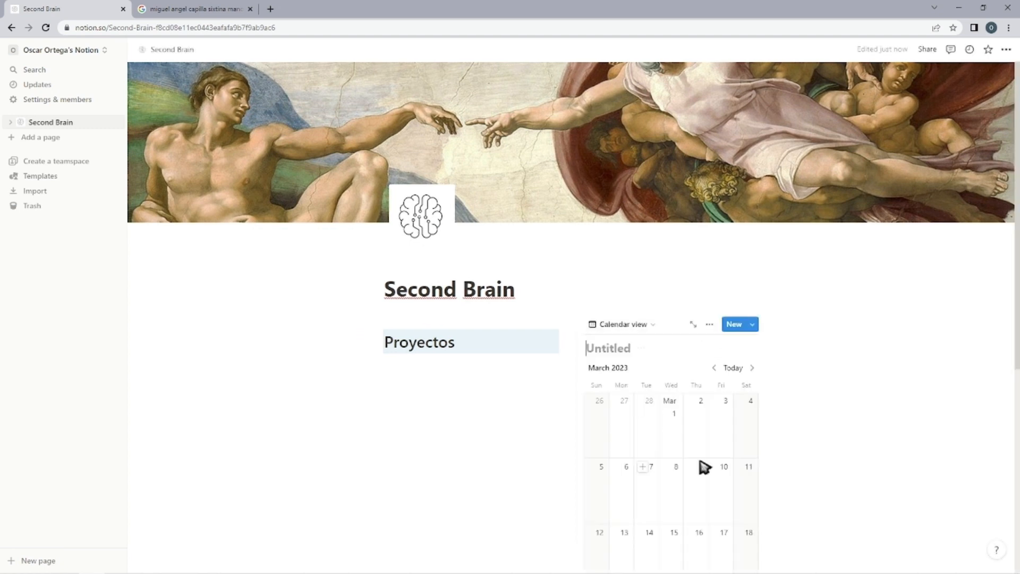
scroll(506, 396, down, 3)
scroll(511, 353, up, 2)
click(481, 348)
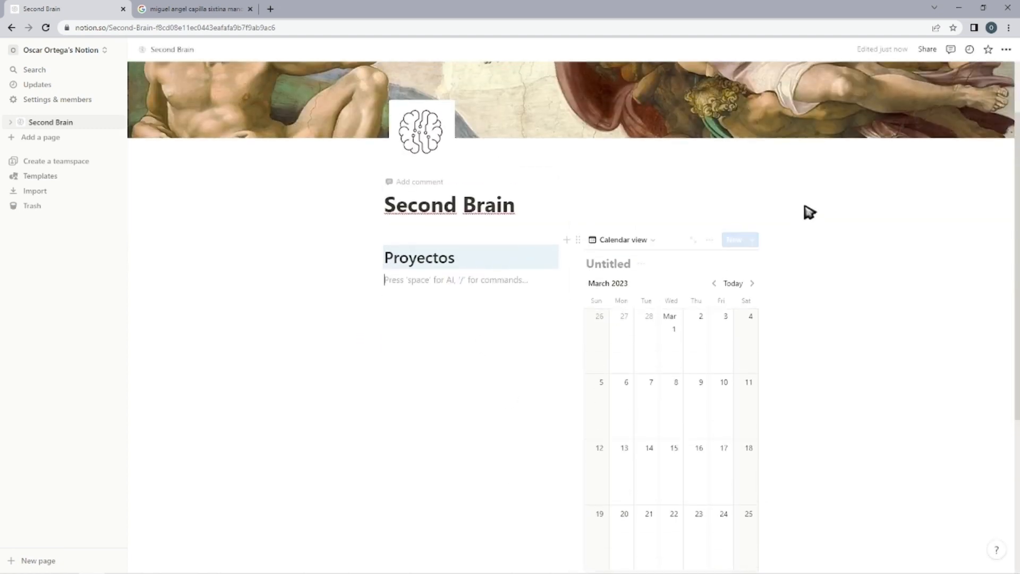
Try small text on the Second Brain page, switch it back off and set the page to full width.
scroll(809, 212, up, 2)
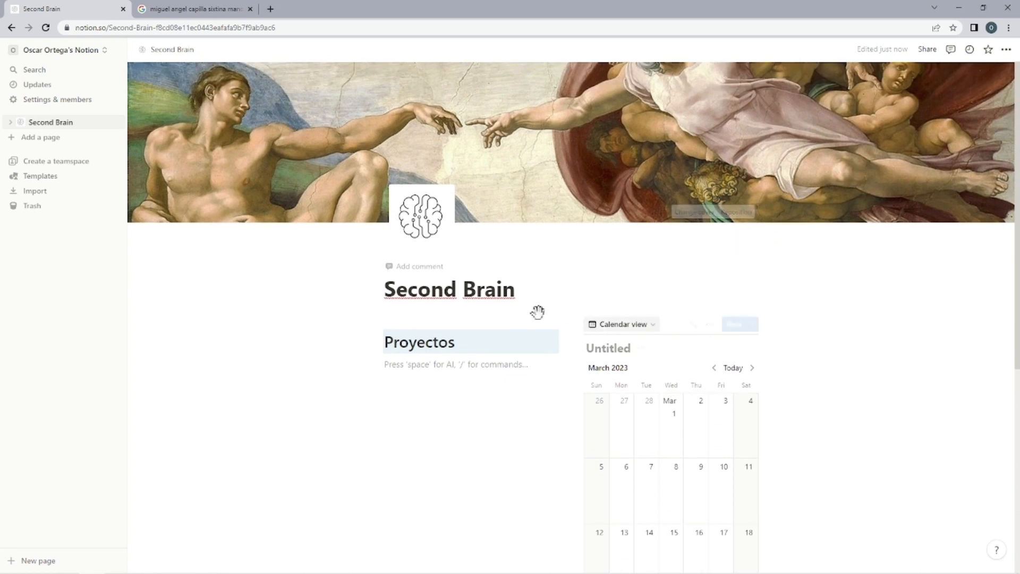
click(1007, 50)
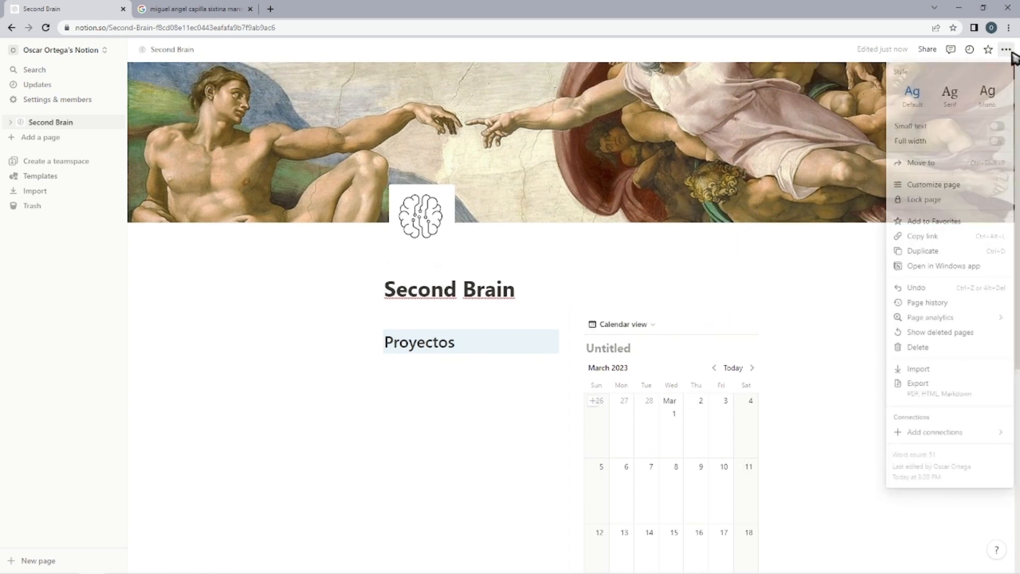
click(997, 128)
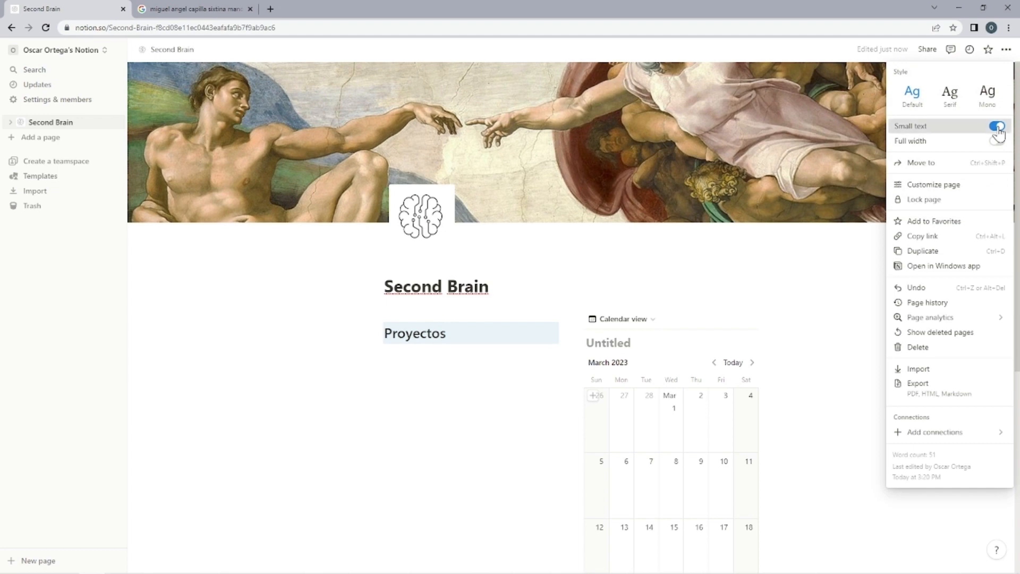
click(997, 127)
click(997, 142)
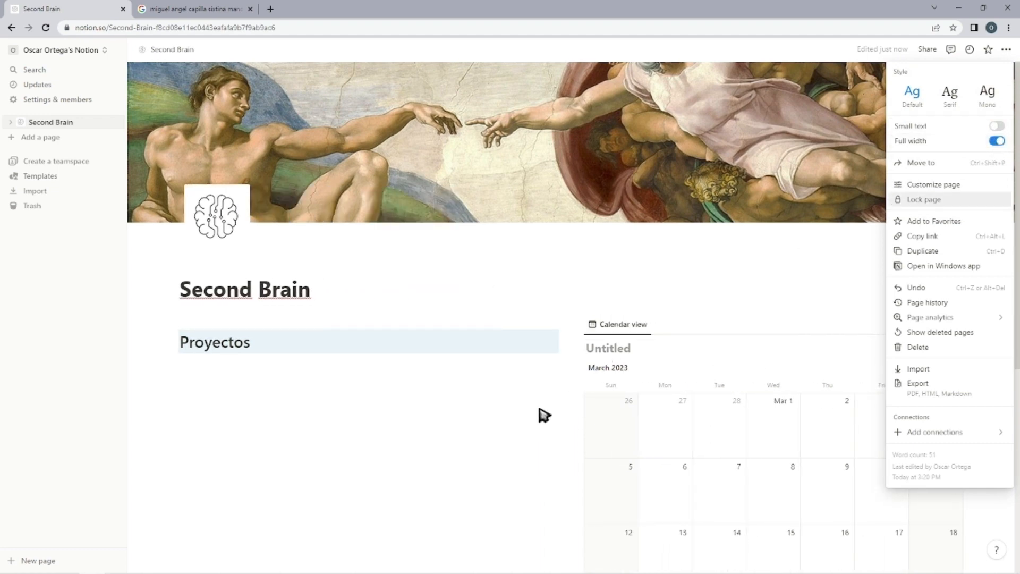
click(471, 434)
Widen the calendar column by narrowing the Proyectos column, and title the calendar database "Cosas que debería hacer".
scroll(414, 386, down, 2)
scroll(393, 361, up, 2)
scroll(340, 306, down, 2)
drag(572, 242, 517, 239)
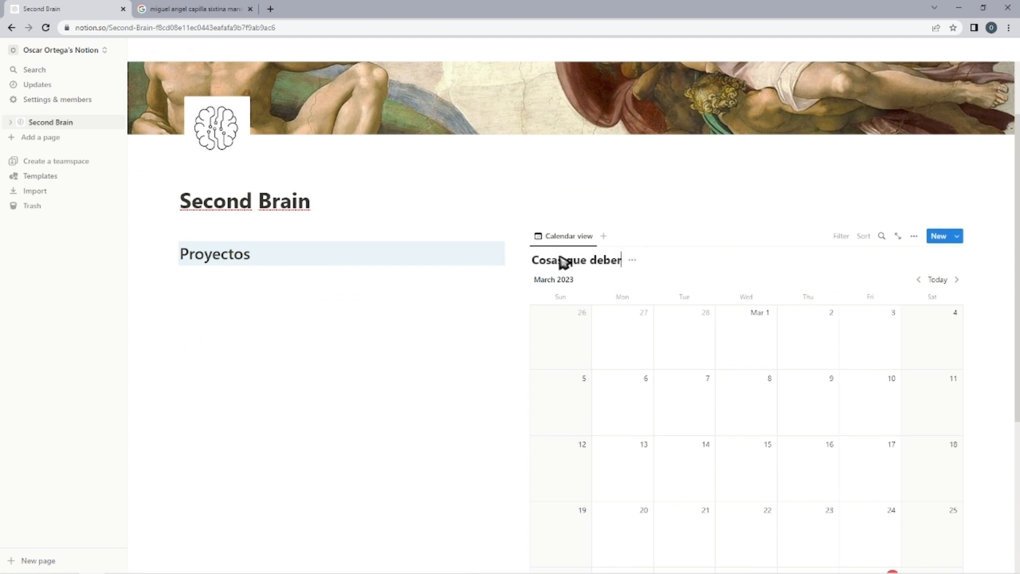
text(hacer)
click(673, 259)
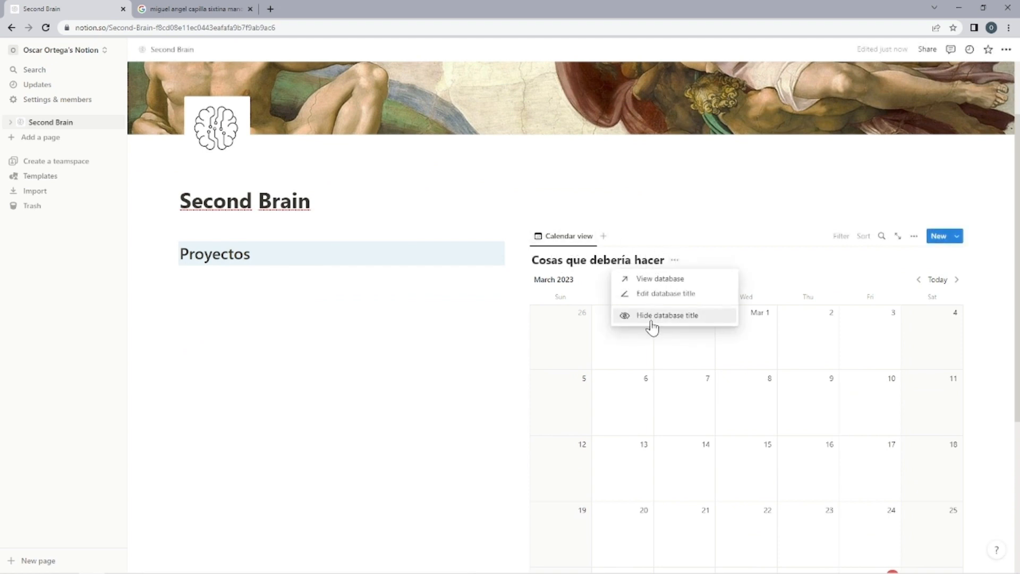
click(610, 260)
Rename the calendar database's view to "Calendario".
click(569, 236)
click(574, 271)
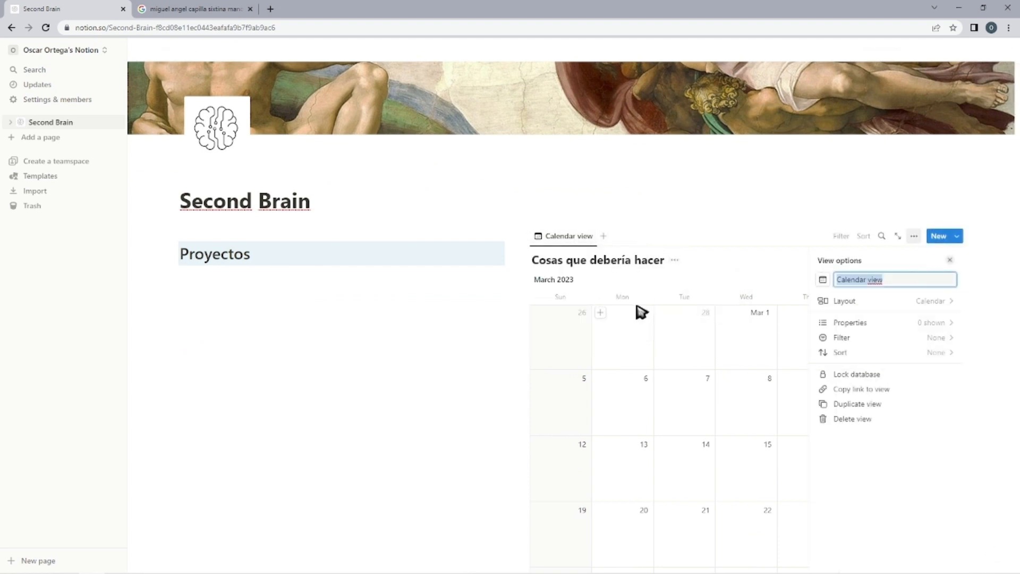
text(Calendario)
Embed a new sub-page under the Proyectos heading.
click(305, 314)
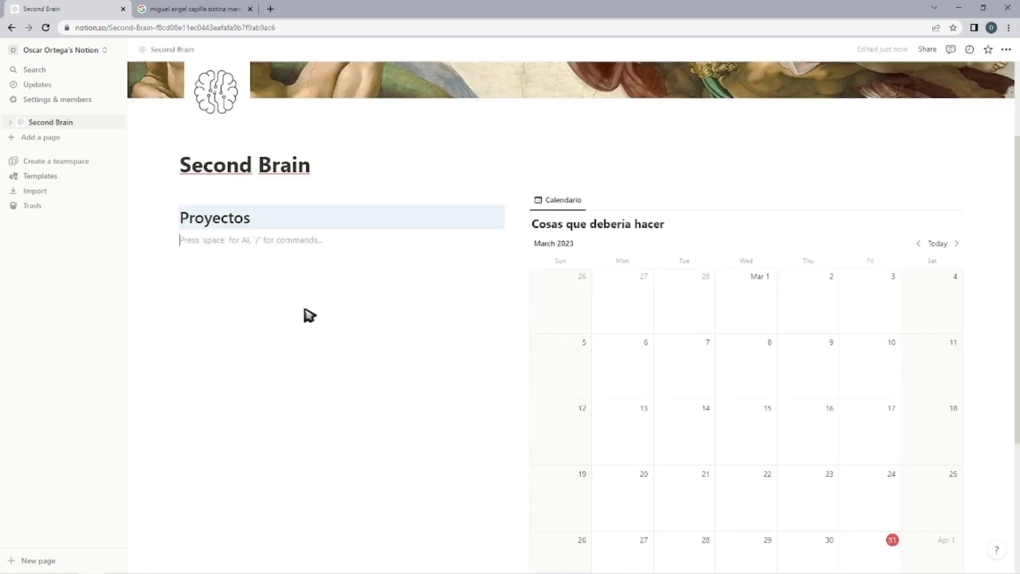
text(/)
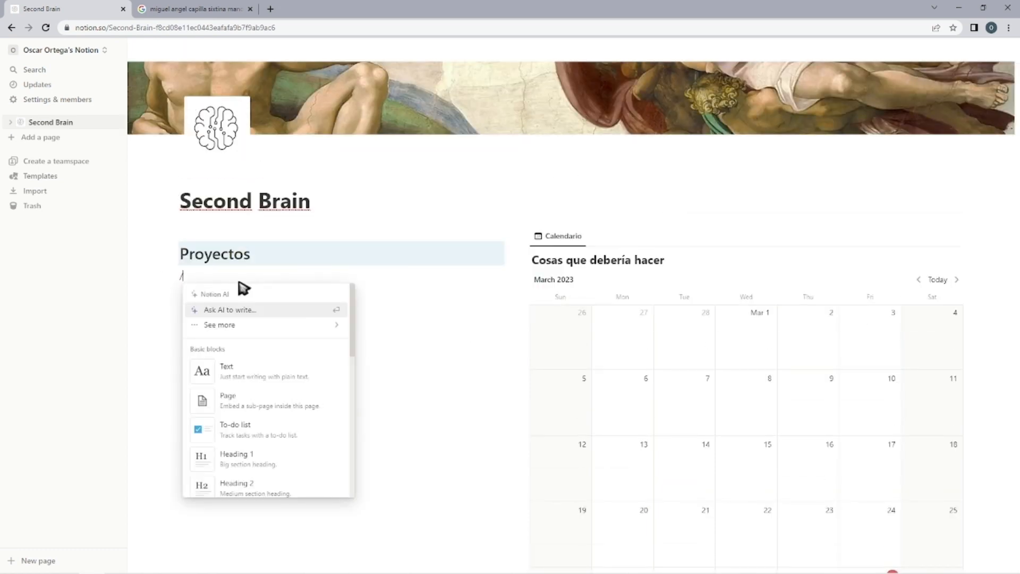
click(268, 397)
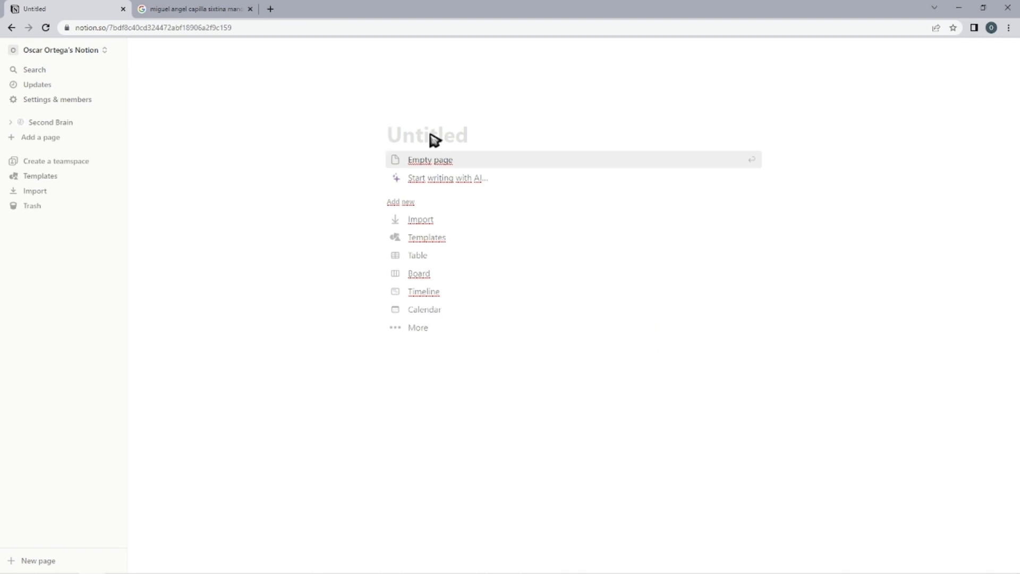
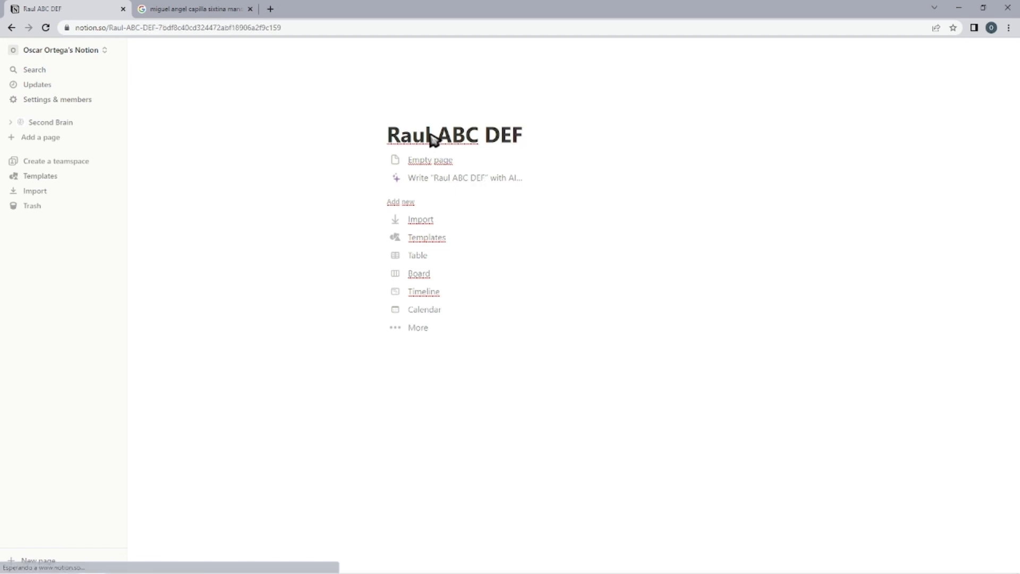
Title the new sub-page with the person's name, keep it as an empty page and return to Second Brain.
click(426, 162)
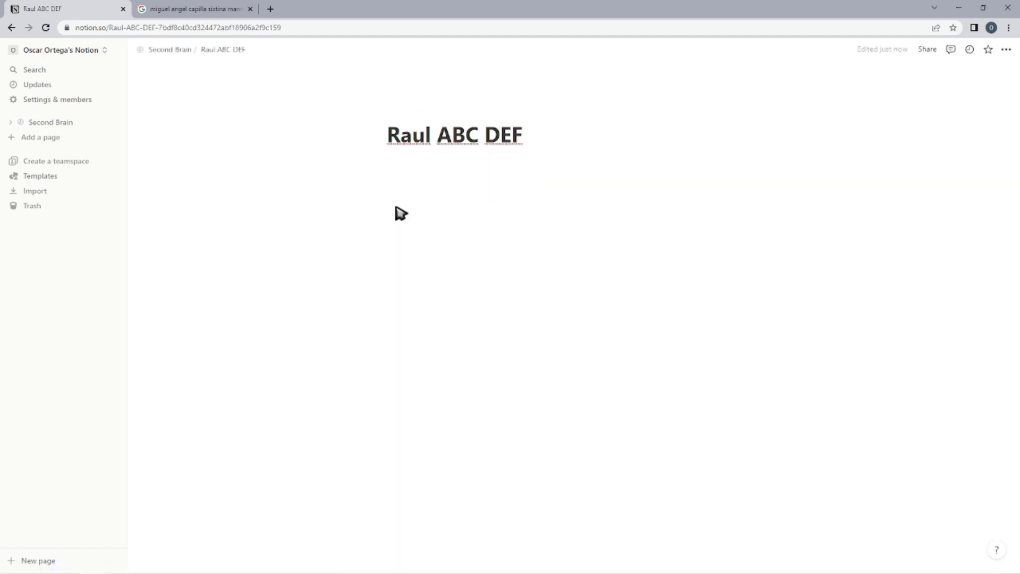
key(alt+Left)
Add a sub-page titled "Videos para Youtube" at the end of the Proyectos list and return to Second Brain.
click(307, 313)
text(/)
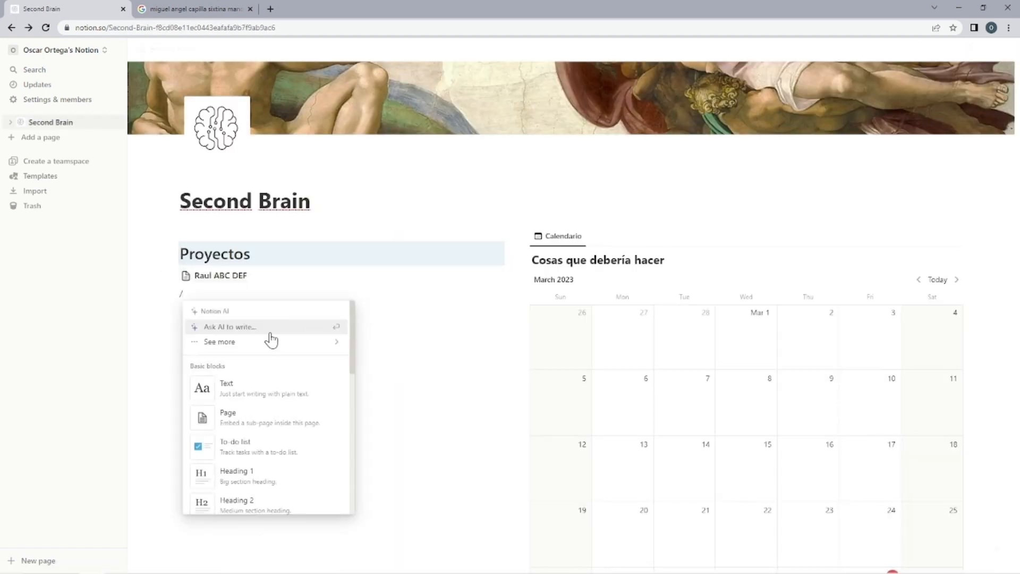
click(271, 415)
text(Videos para Yo)
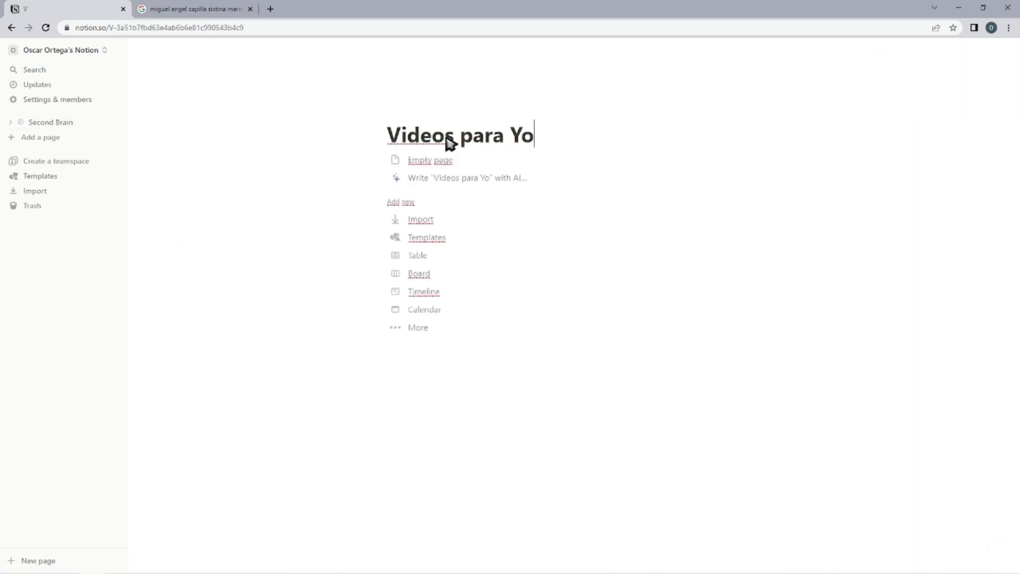
text(utube)
key(Return)
key(alt+Left)
Add a sub-page titled "Vídeos para TikTok" at the end of the Proyectos list and return to Second Brain.
click(284, 315)
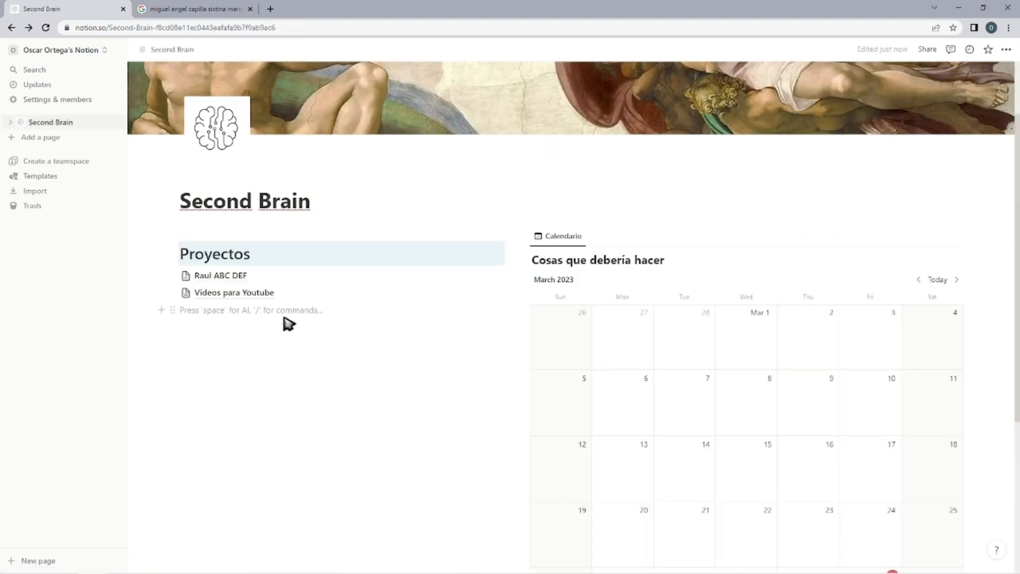
text(/Videos)
key(BackSpace)
key(BackSpace)
key(BackSpace)
key(BackSpace)
key(BackSpace)
key(BackSpace)
key(BackSpace)
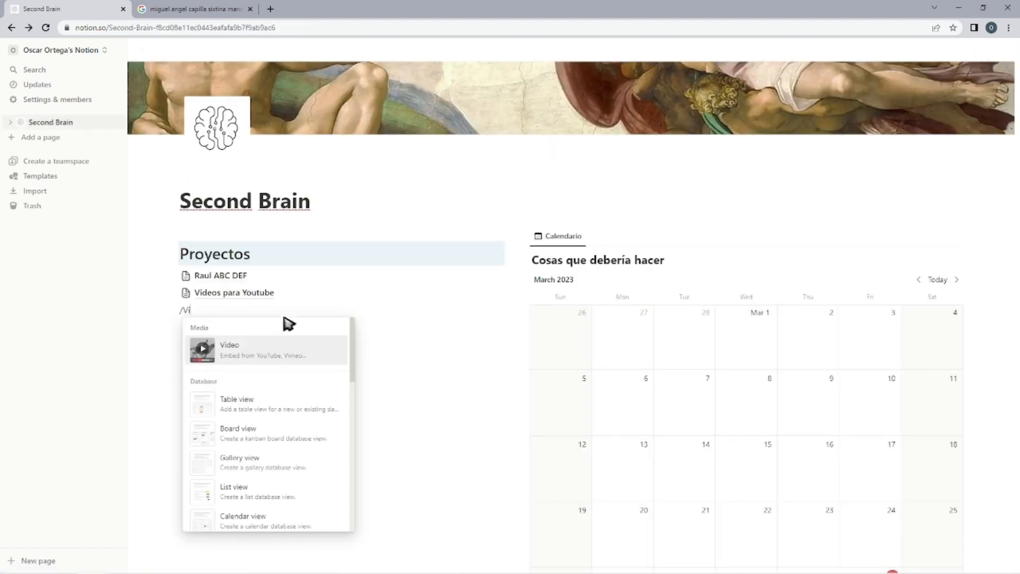
text(/pa)
key(Return)
text(V)
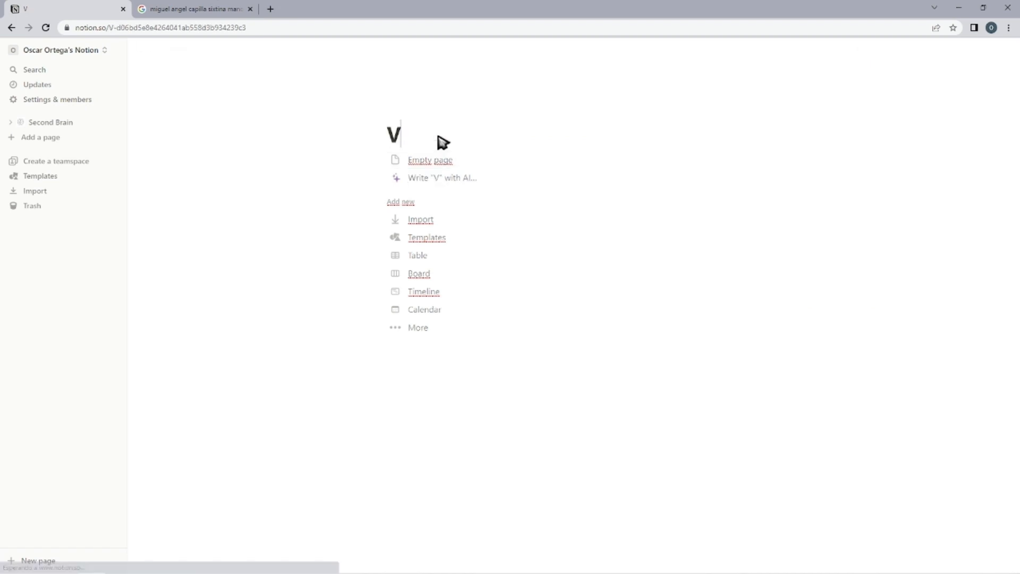
text(ídeos para TikTok)
key(Return)
key(alt+Left)
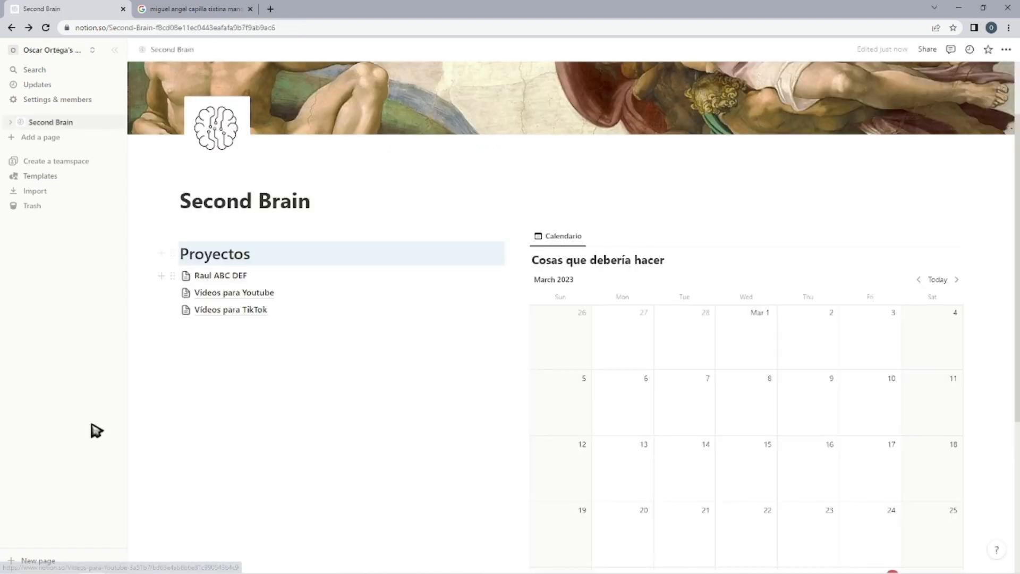
Write "Apuntes rápidos" below the Proyectos sub-pages, turn that line into a page and return to Second Brain.
click(259, 346)
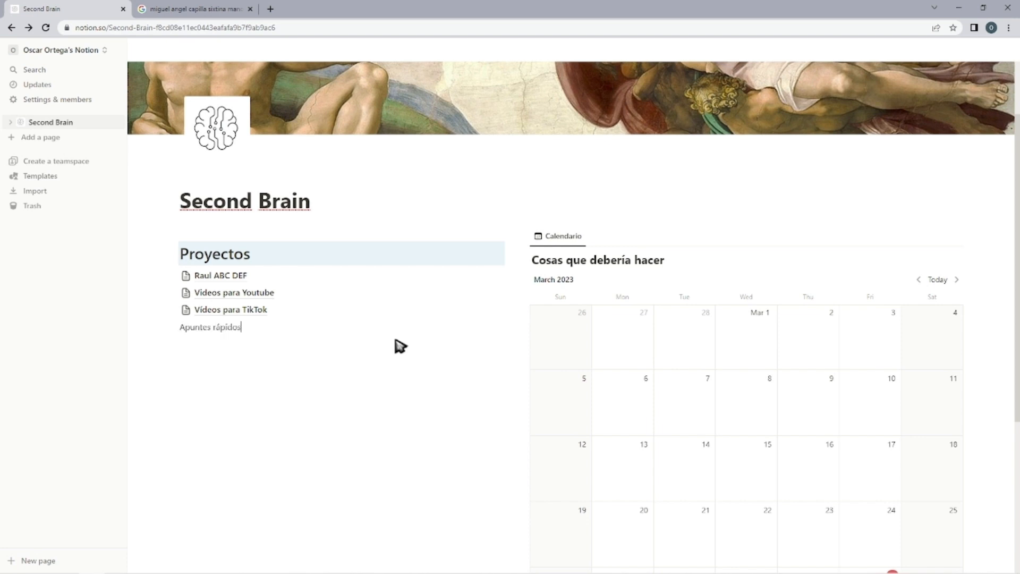
key(ctrl+shift+9)
click(395, 341)
click(243, 329)
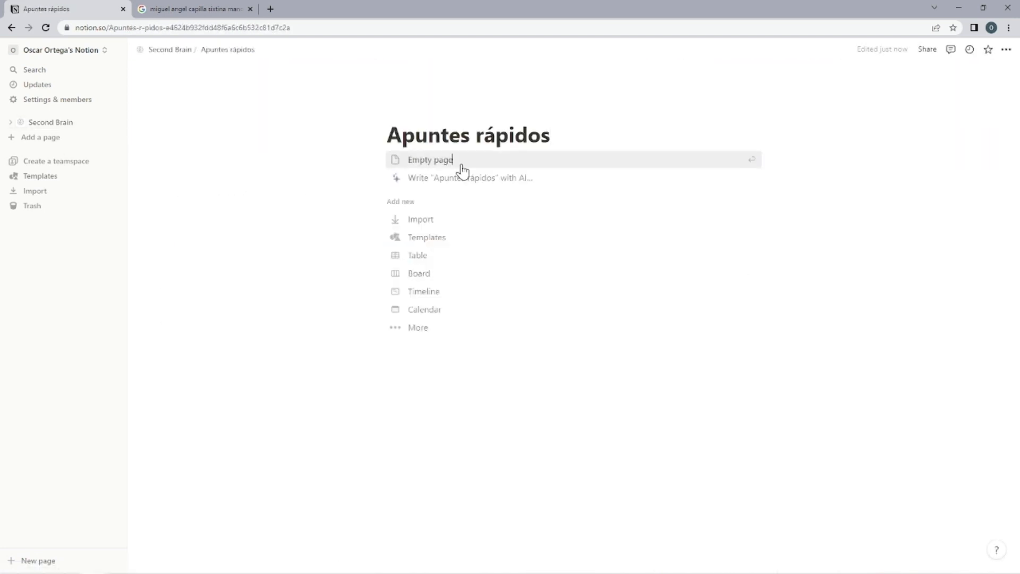
key(alt+Left)
Write the line "Centro de Conocimiento" below the Proyectos list, leaving a blank line above it, and select its block.
click(246, 358)
text(Centro de Co)
key(Escape)
Try the large heading format with a light blue background on "Centro de Conocimiento", and undo both changes.
key(ctrl+shift+1)
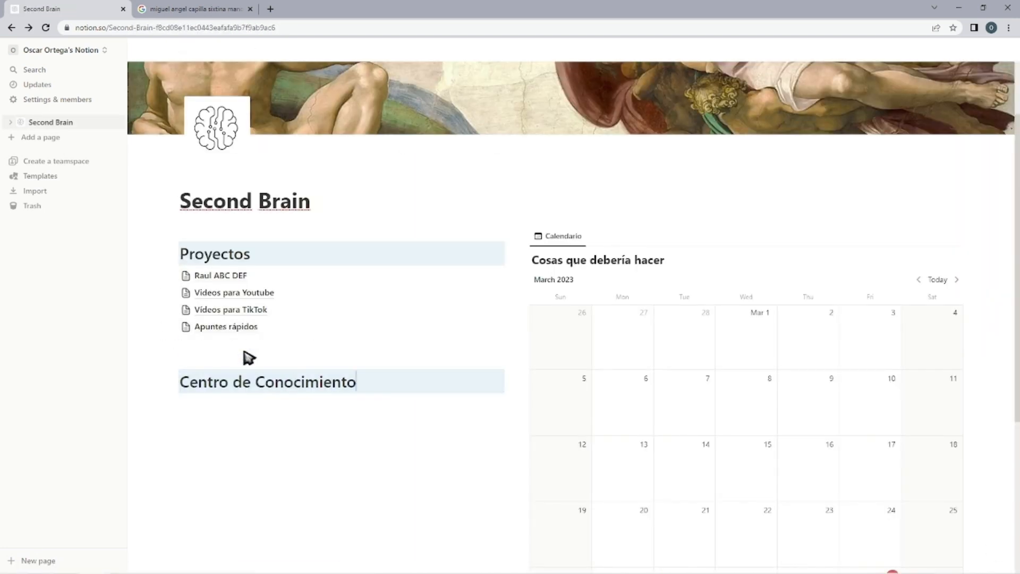
key(ctrl+shift+h)
key(ctrl+z)
key(ctrl+z)
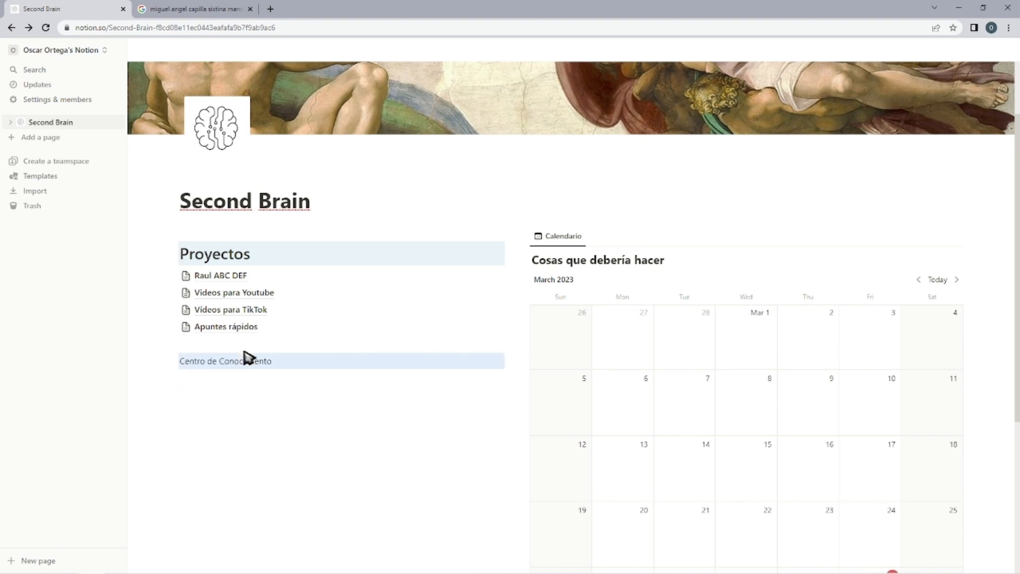
Turn the "Centro de Conocimiento" line into a Heading 1 with the same light blue background as Proyectos.
click(244, 352)
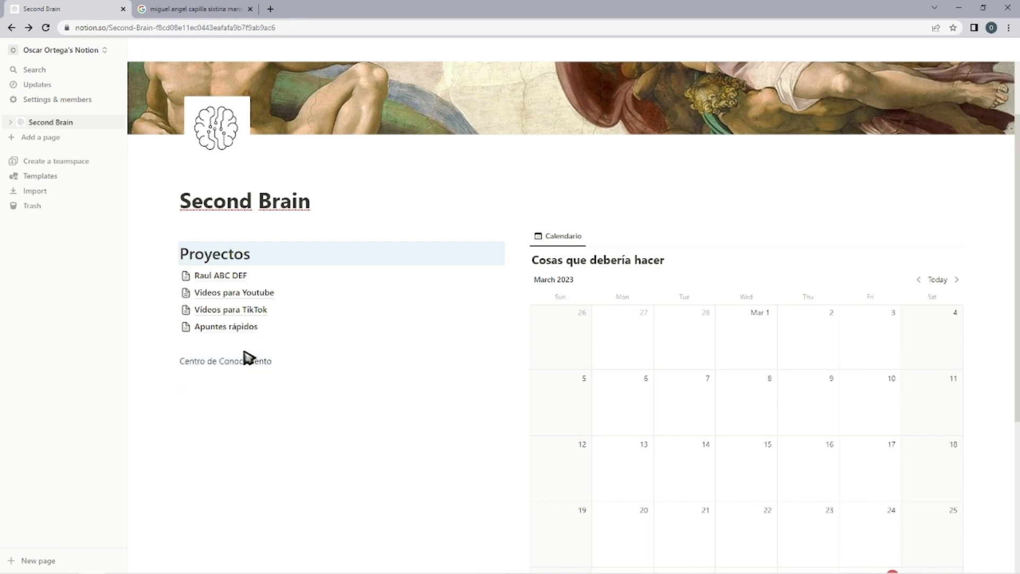
key(Escape)
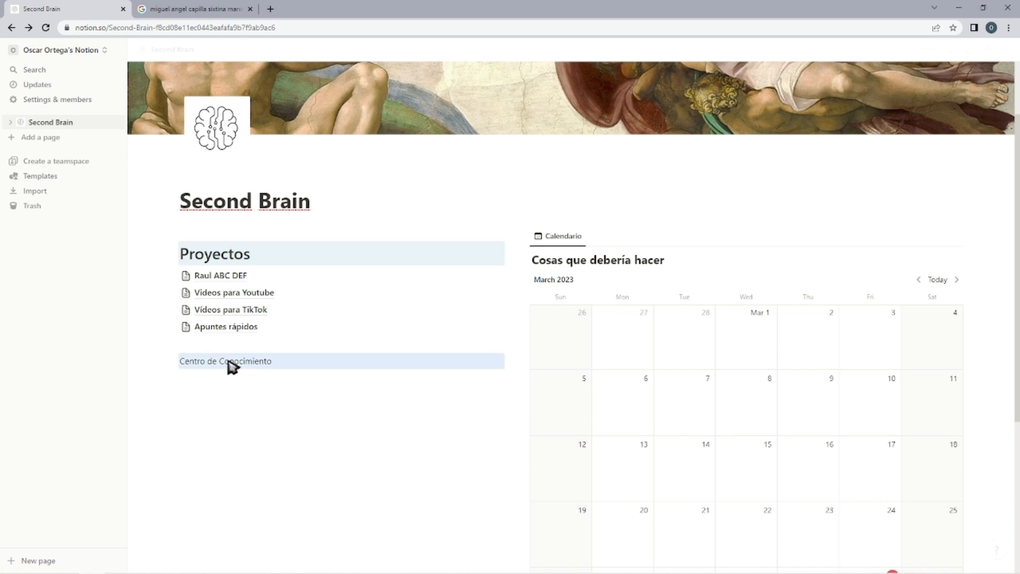
key(ctrl+alt+1)
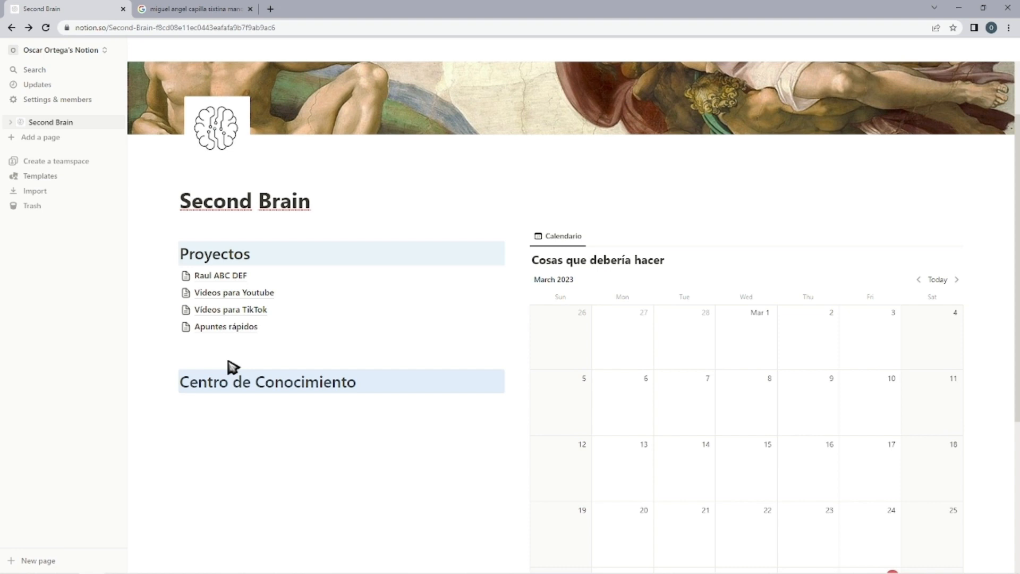
key(ctrl+shift+h)
Add a sub-page titled "Photoshop" under the Centro de Conocimiento heading.
key(Return)
key(Return)
scroll(243, 363, down, 2)
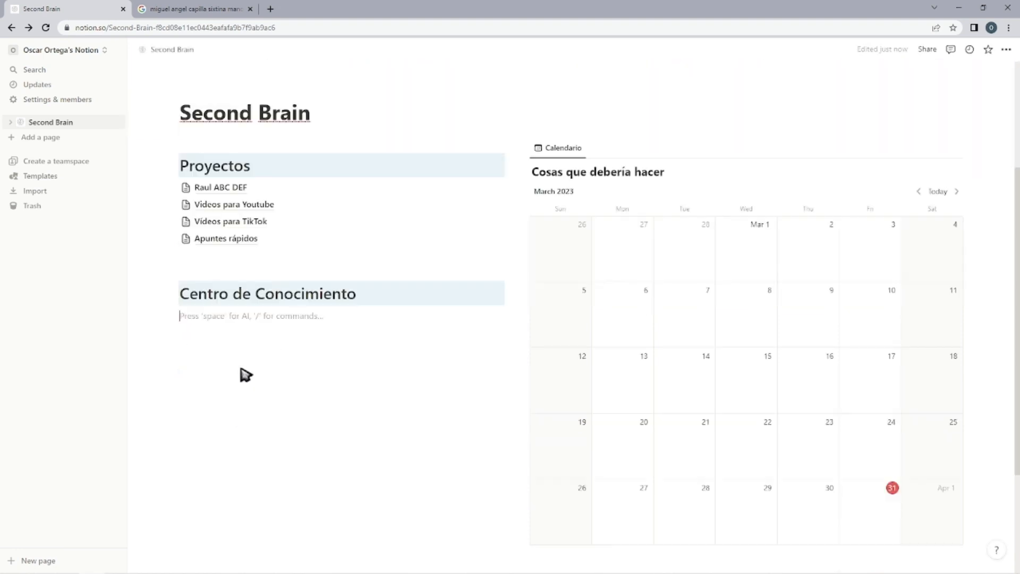
text(/pag)
key(Return)
text(Photoshop)
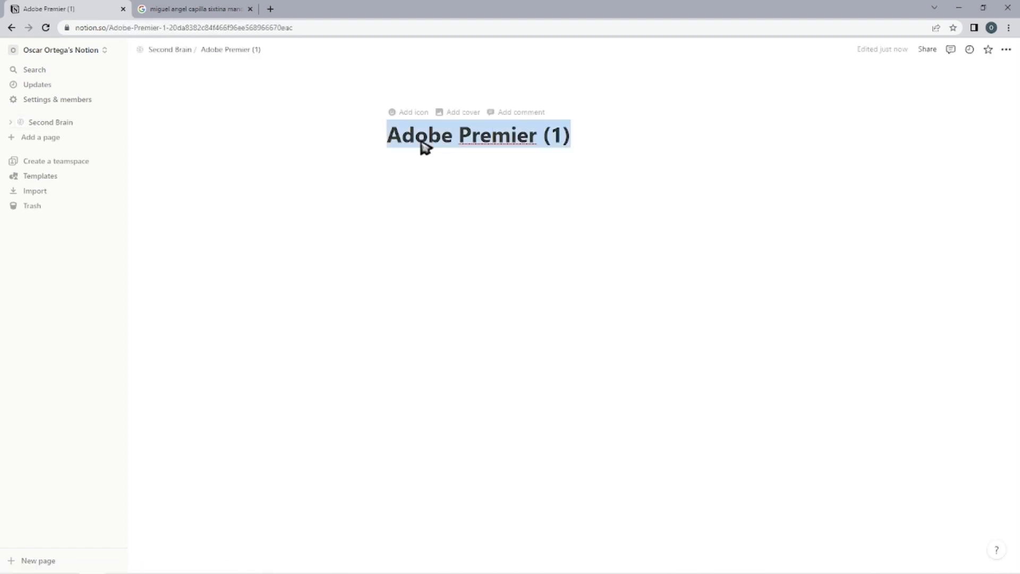
click(649, 241)
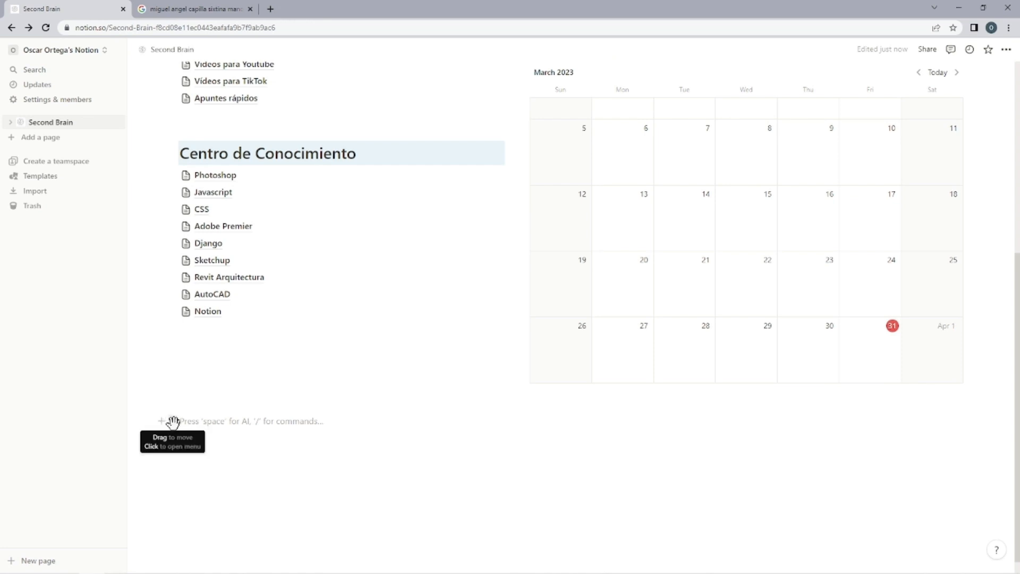
Move the empty text block from below the columns to directly beneath the calendar in its column.
click(174, 423)
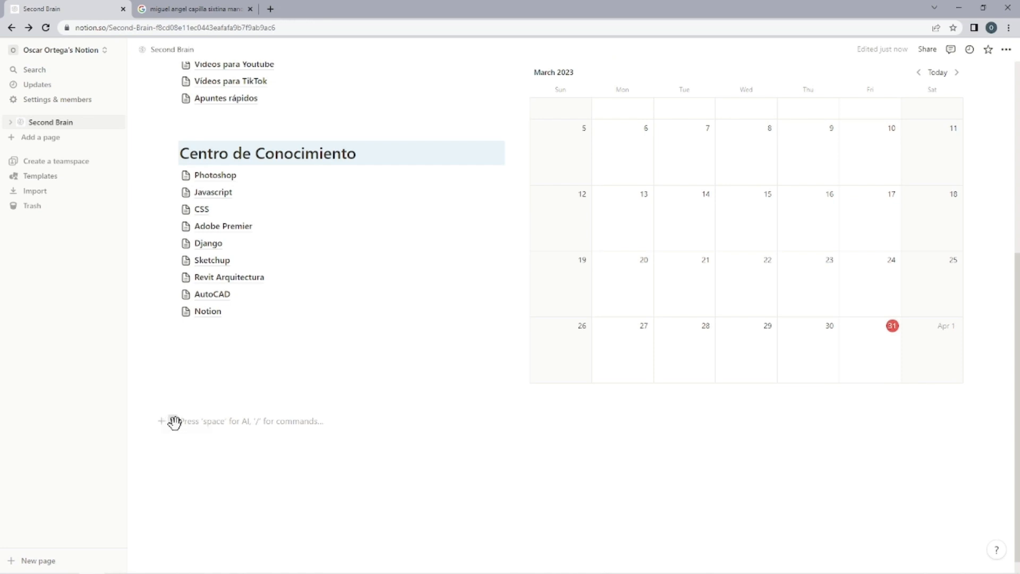
drag(181, 425, 499, 384)
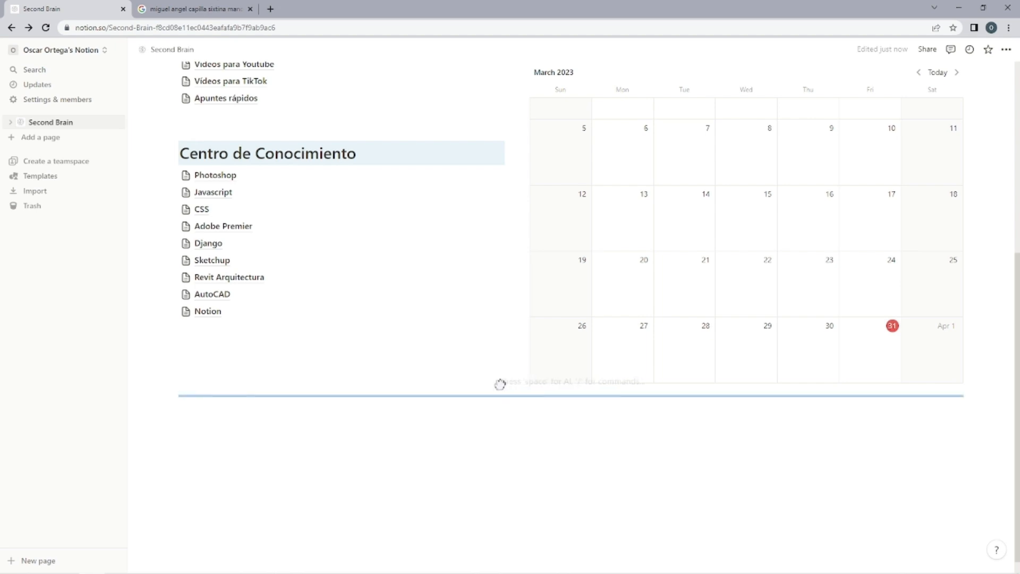
drag(587, 396, 596, 385)
Write "Calendario" in the block beneath the calendar and format it as a Heading 1 with a light blue background.
click(575, 402)
text(Calendario)
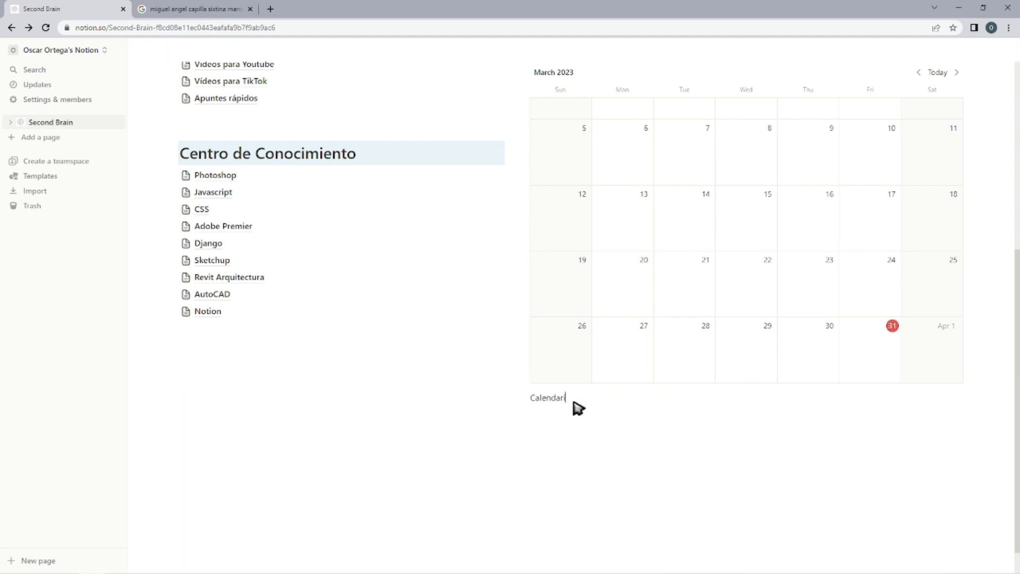
key(Escape)
key(ctrl+shift+1)
key(ctrl+shift+h)
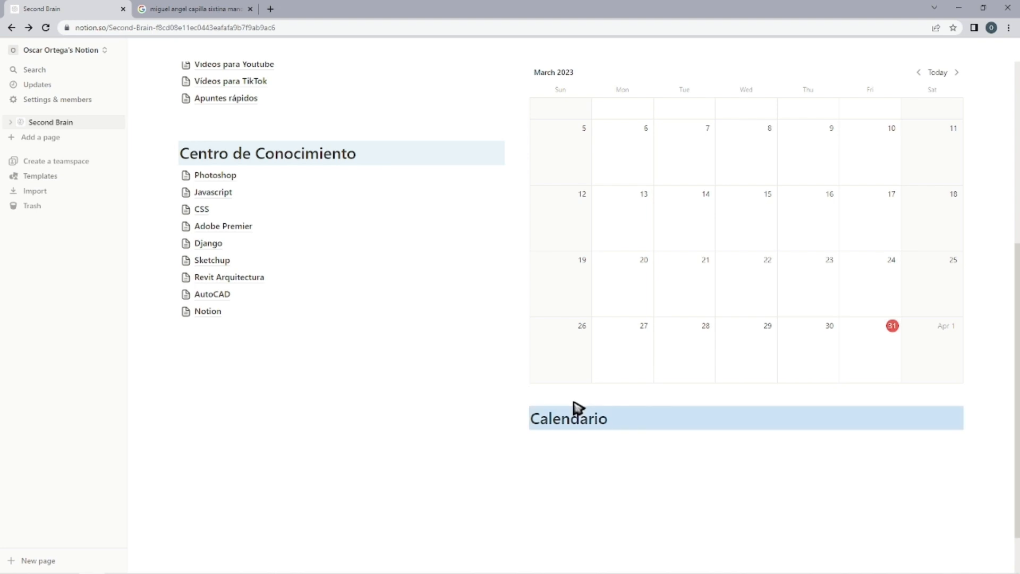
Move the Calendario heading to the top of its column, above the calendar database.
scroll(557, 312, up, 6)
drag(520, 416, 535, 311)
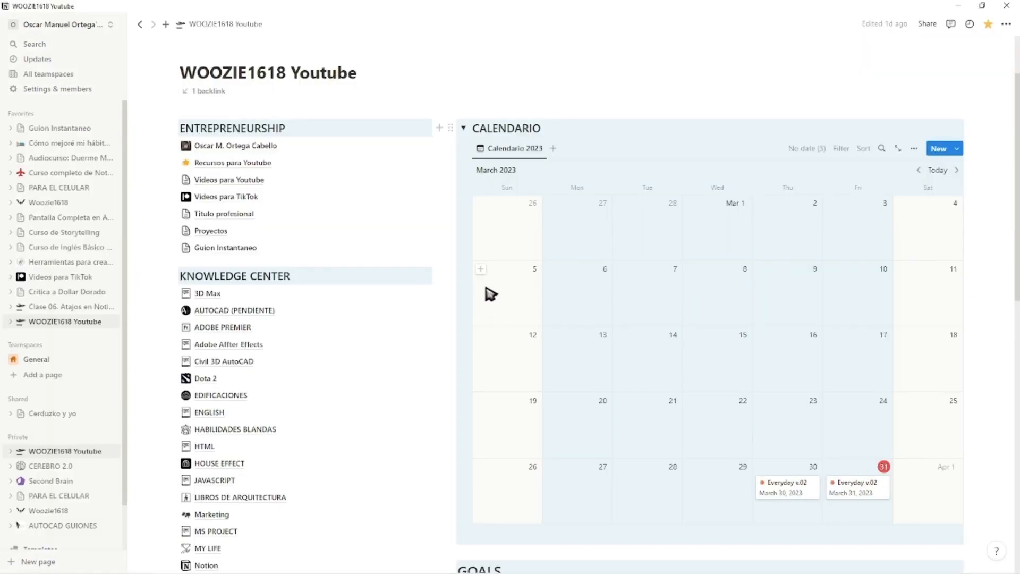
scroll(560, 325, down, 2)
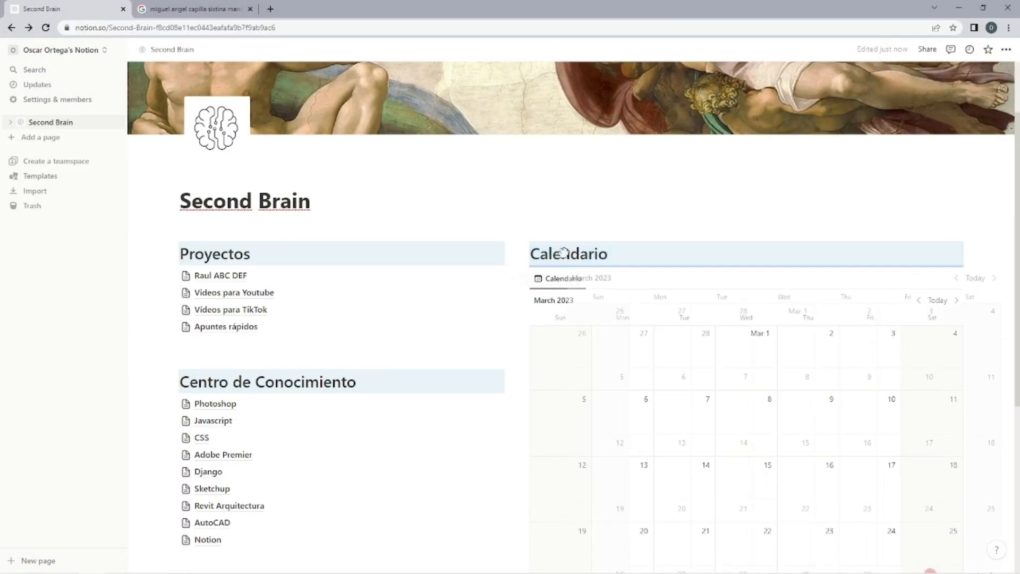
Turn the Calendario heading into a toggle heading and place the calendar database inside it.
click(523, 254)
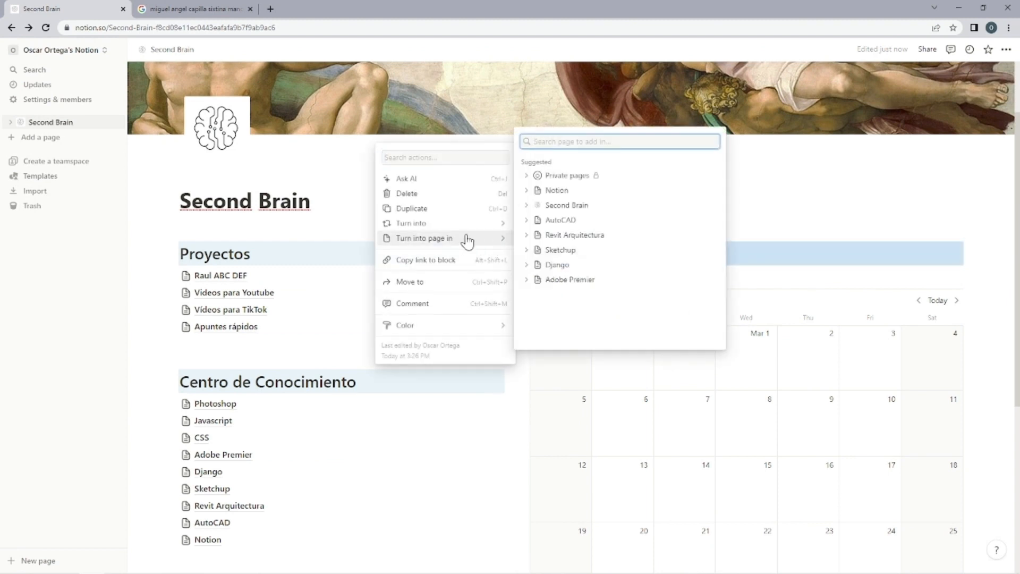
mouse_move(468, 223)
click(542, 299)
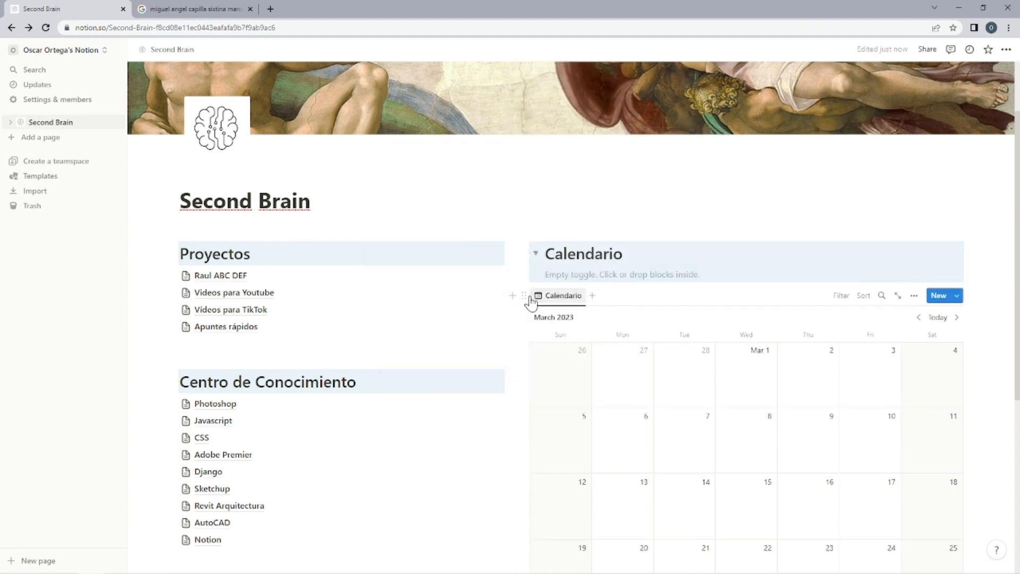
drag(524, 296, 559, 303)
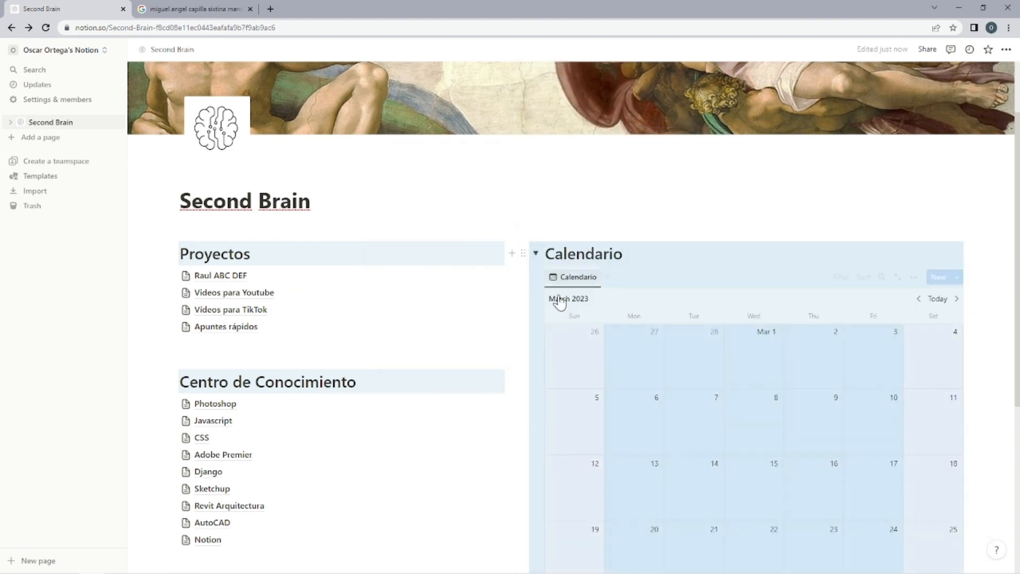
Add the heading "Planeación" below the Centro de Conocimiento list as a Heading 1 with a light blue background.
scroll(567, 319, down, 5)
click(568, 407)
scroll(573, 429, up, 2)
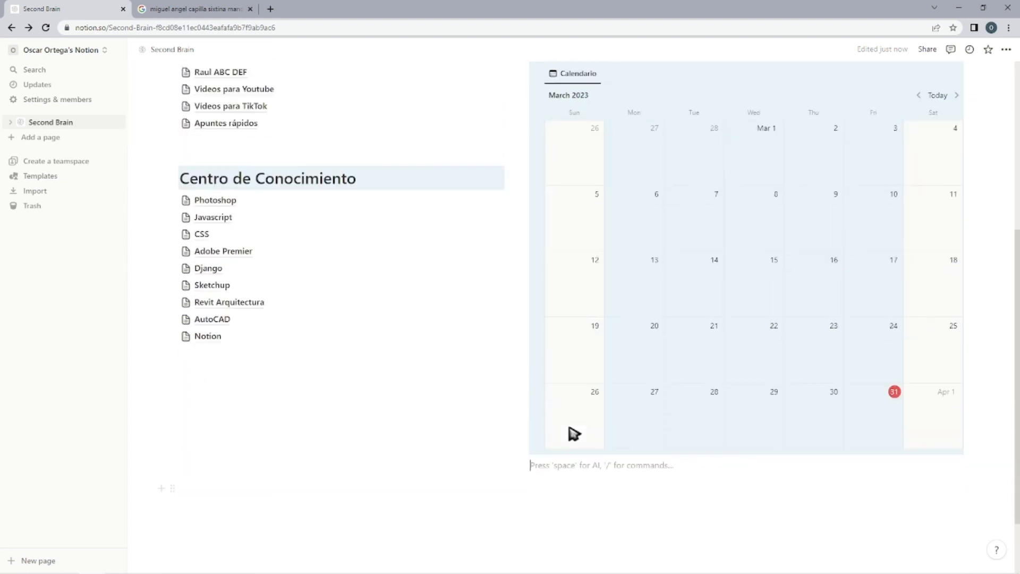
scroll(584, 417, up, 2)
scroll(576, 329, down, 2)
click(255, 386)
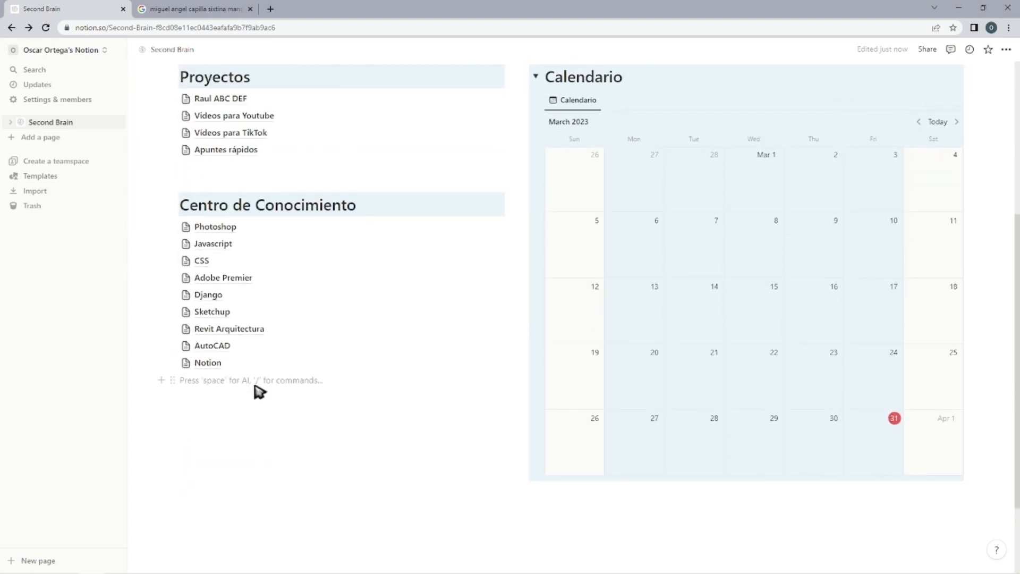
key(Return)
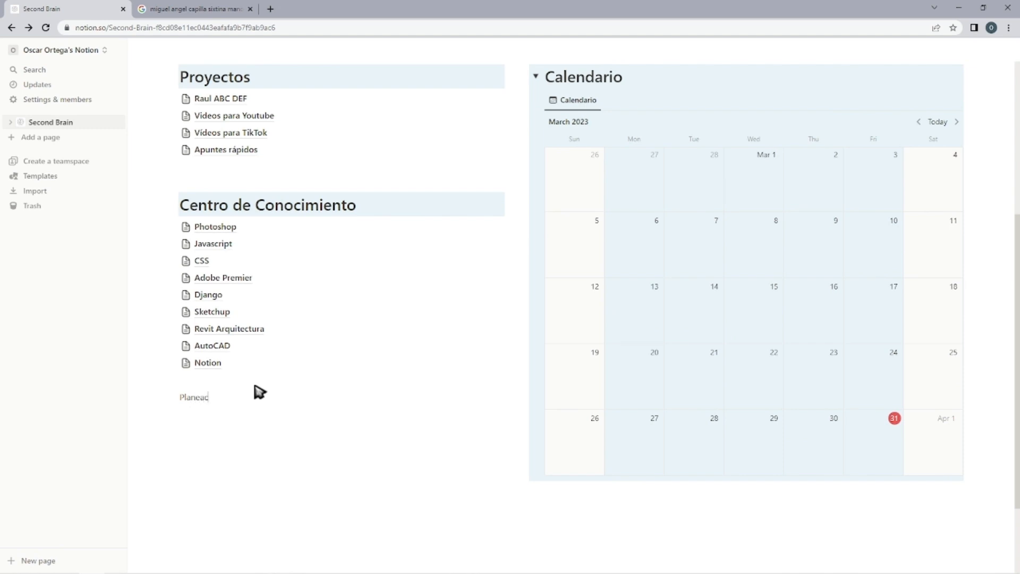
key(Escape)
key(ctrl+shift+1)
key(ctrl+shift+h)
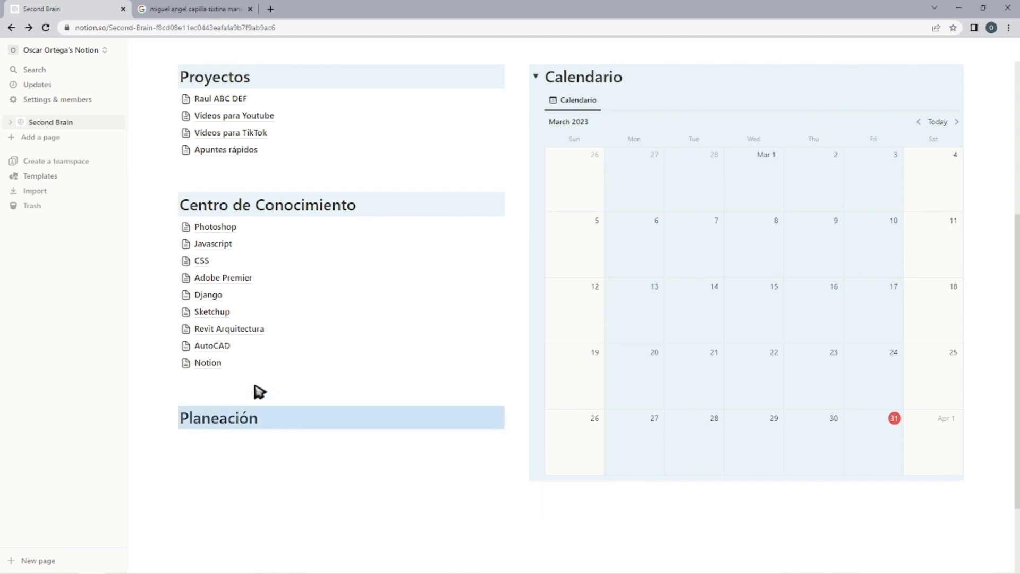
Write "Lista de compras" under the Planeación heading and turn the line into a page.
key(Return)
key(Return)
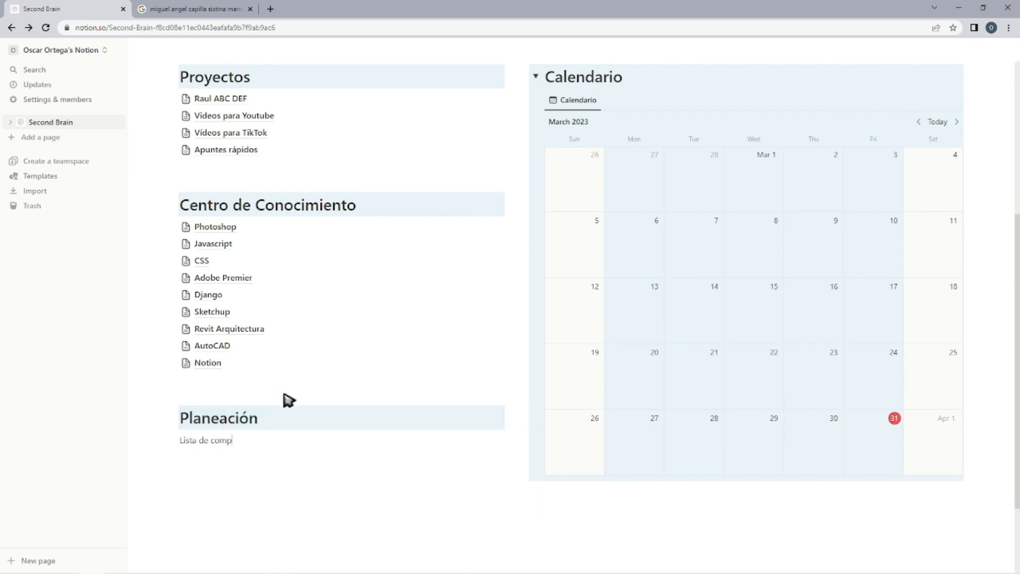
key(Escape)
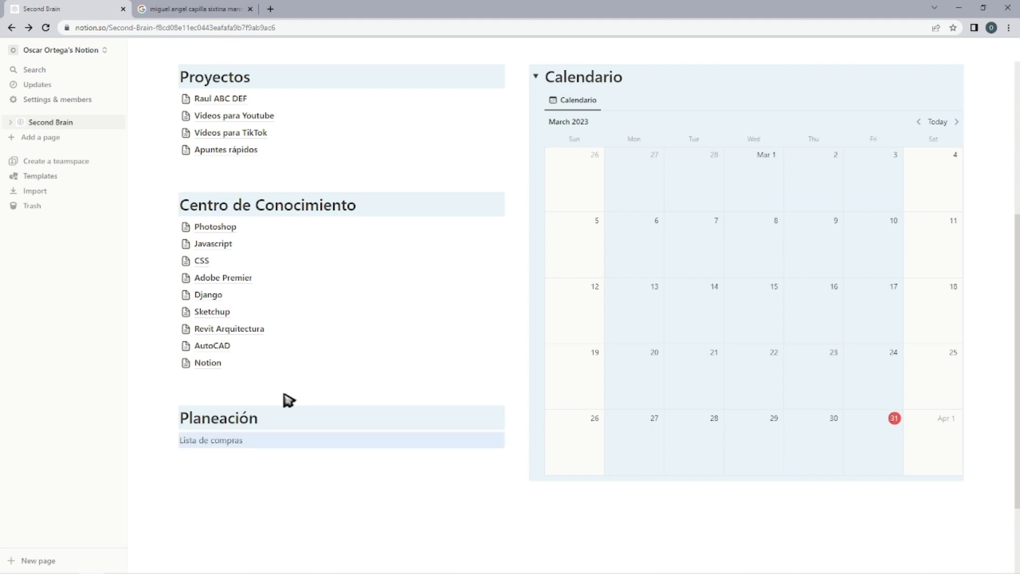
Add the heading "Base de datos" below the Planeación list as a Heading 1 with a light blue background.
click(258, 478)
text(Base de datos)
key(ctrl+shift+1)
key(ctrl+shift+h)
key(Return)
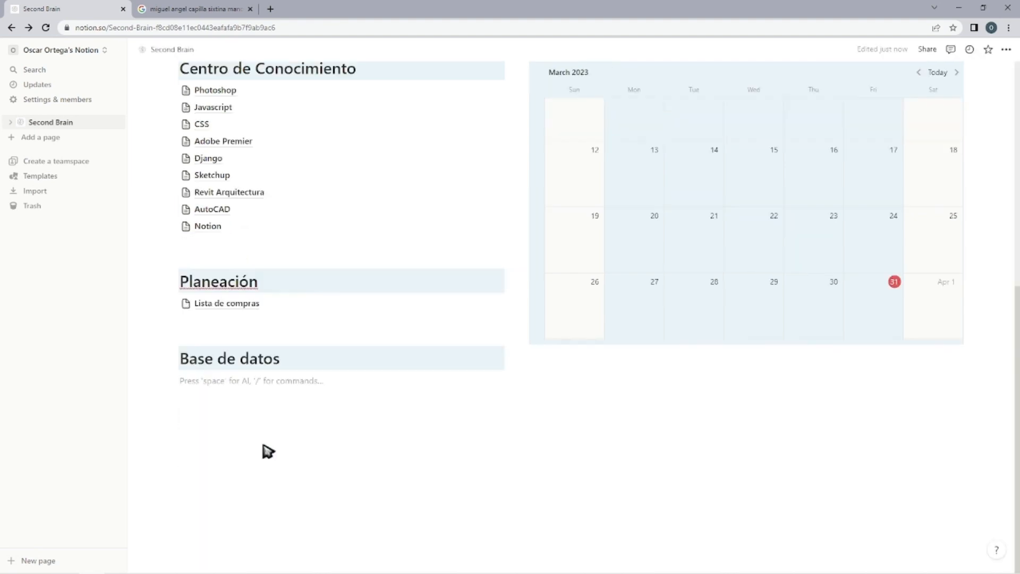
Under Base de datos, add a "Tareas" toggle with a table listing Limpiar tu cuarto, Aprender programación, Aprender Inglés, Desayunar, Cenar, Almorzar and Publicar video en Youtube.
text(/table)
key(Return)
text(Tareas)
click(246, 436)
text(Limpiar tu cuarto Aprender programación Aprender Inglés Desayunar Cenar Almorzar Publicar video en Youtube)
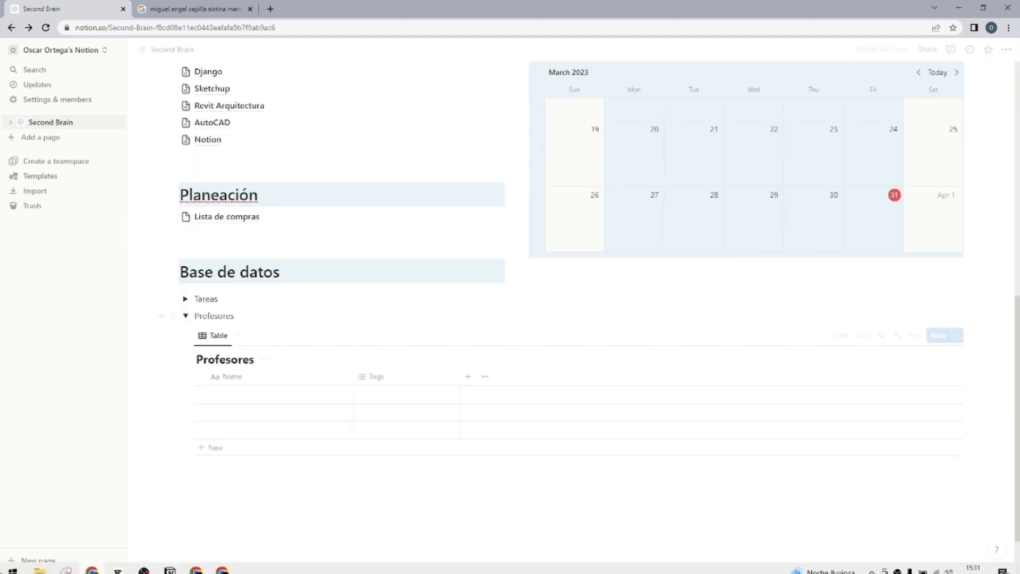
Inside the Profesores toggle, insert an inline table database titled "Profesores", enter three teachers' names and collapse the toggle.
click(229, 396)
click(216, 447)
click(215, 466)
click(244, 426)
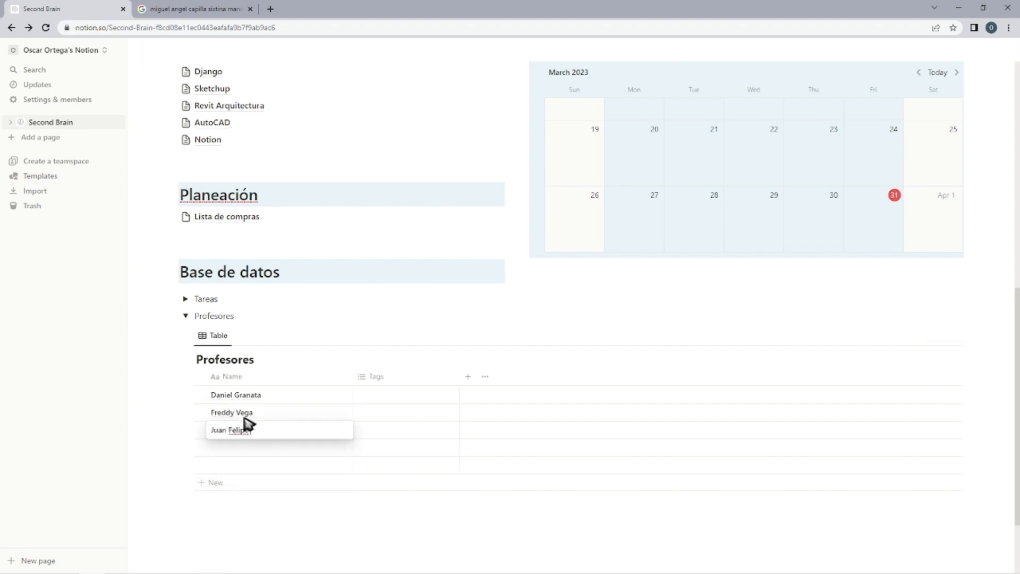
click(244, 448)
click(186, 316)
Add the heading "Objetivos" below the calendar as a Heading 1 with a light blue background.
click(598, 356)
text(Objetivos)
click(400, 437)
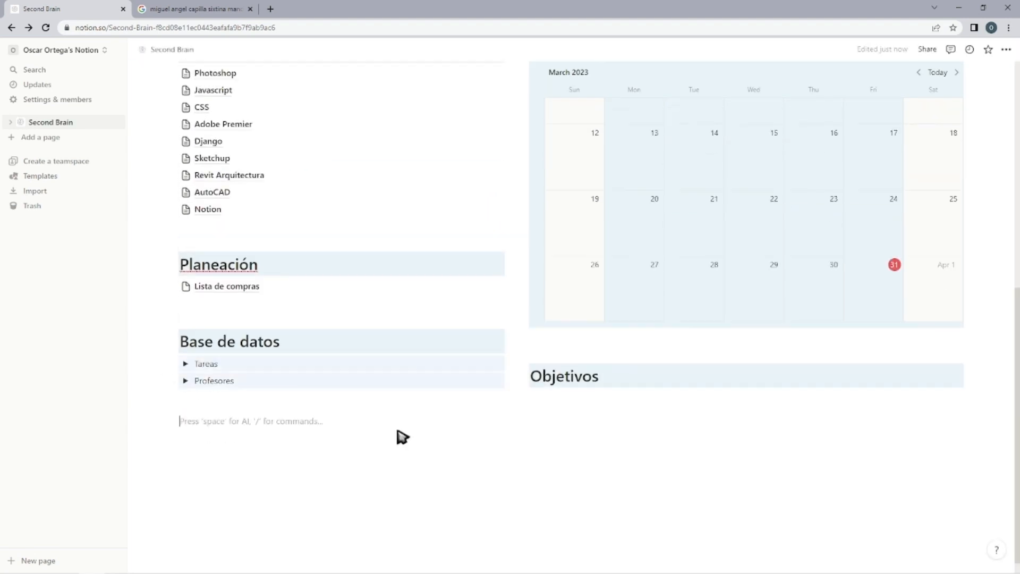
Insert an inline database below the Objetivos heading and title it "Objetivos 2023".
click(553, 403)
text(/data)
click(622, 175)
text(Objet)
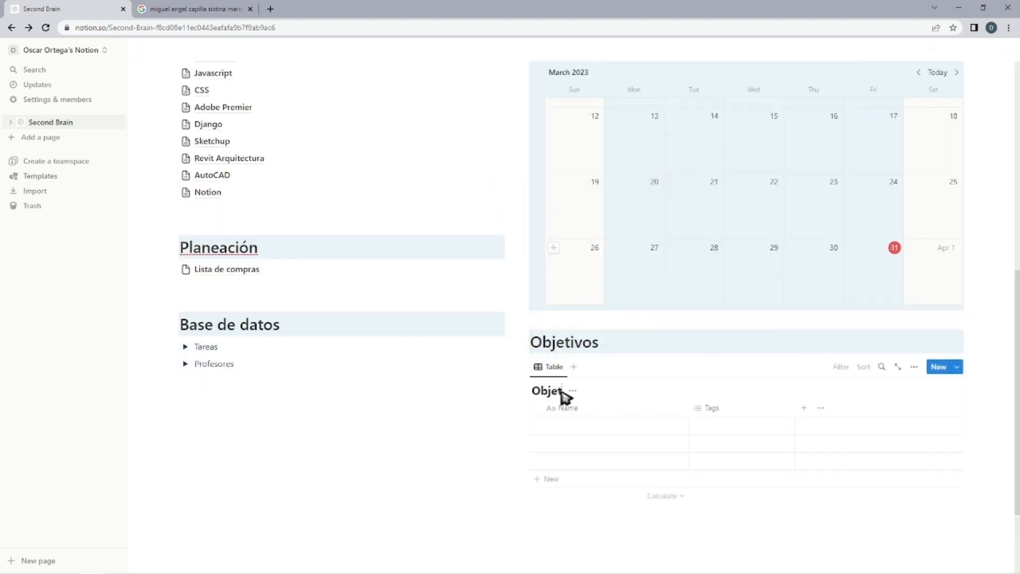
text(ivos 2023)
Name the first entry of the Objetivos 2023 table "Recaudar para comprar un buen micrófono".
click(572, 427)
text(Recaudar para comprar un buen)
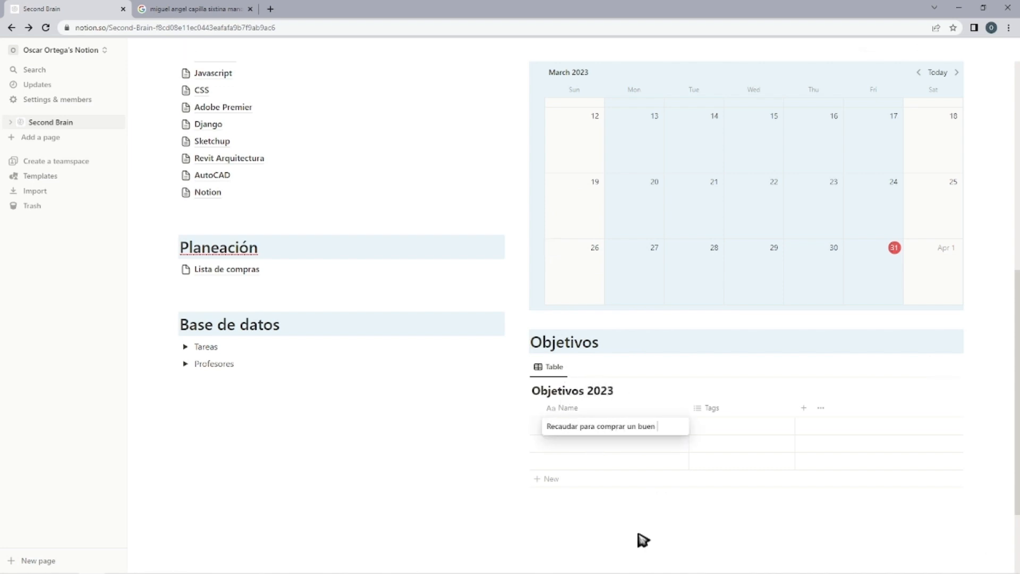
text( micrófono)
key(Escape)
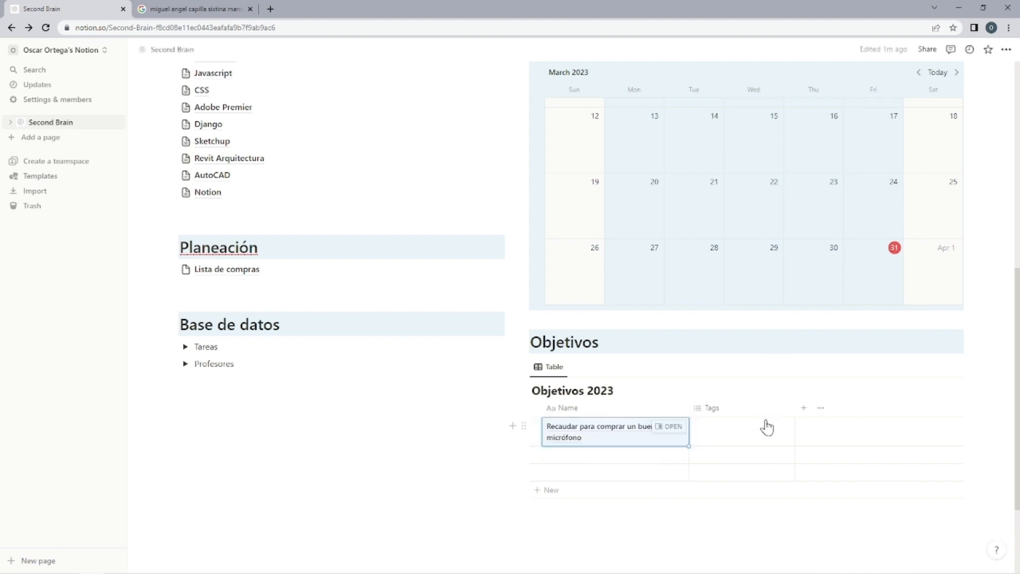
Add a Number property to the Objetivos 2023 table, place it before Tags and rename it "Progreso".
click(803, 408)
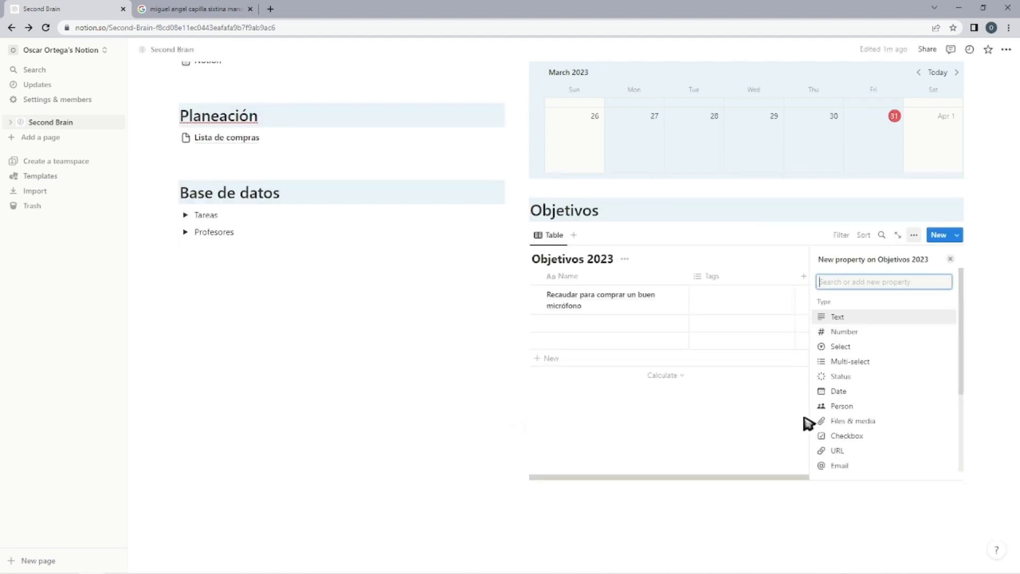
click(844, 331)
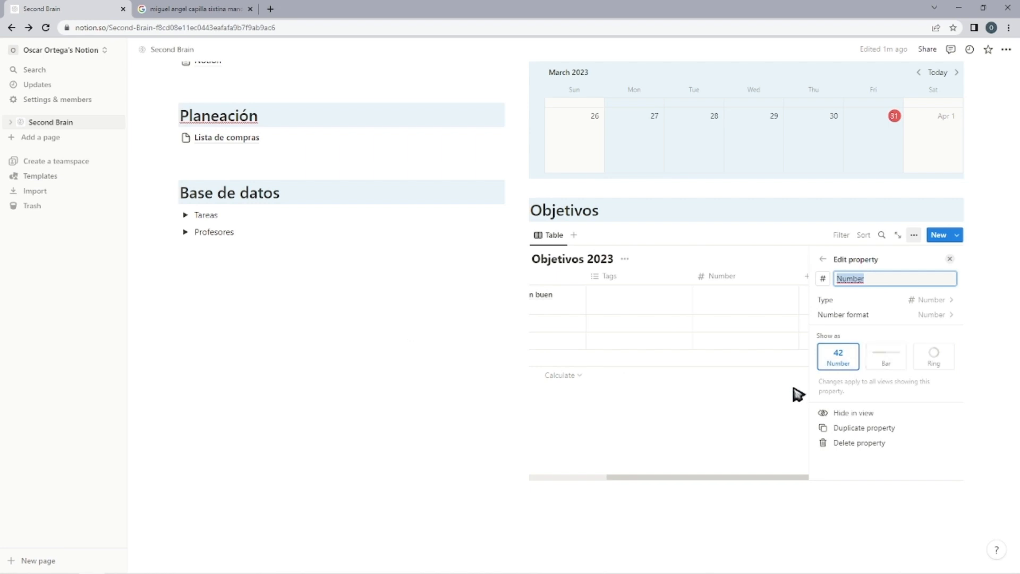
click(777, 401)
click(765, 263)
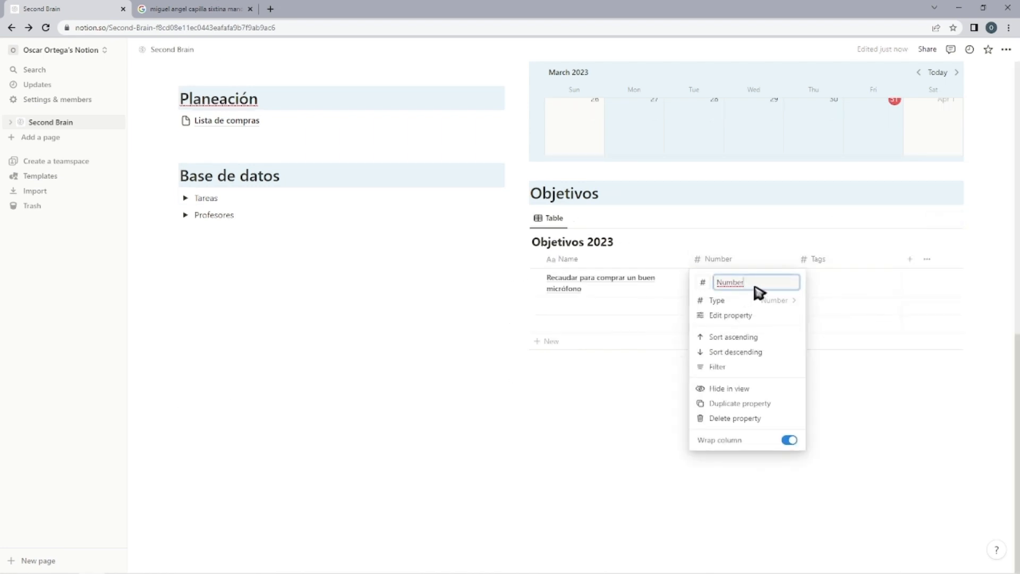
text(Progreso)
key(Return)
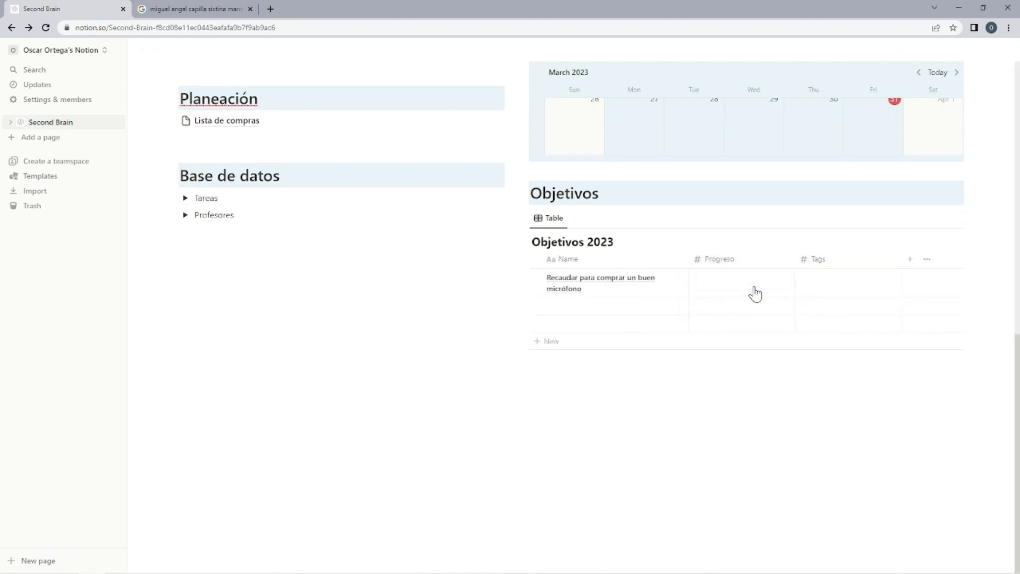
Rename the Tags column of the Objetivos 2023 table to "Total".
click(821, 260)
click(850, 278)
click(829, 259)
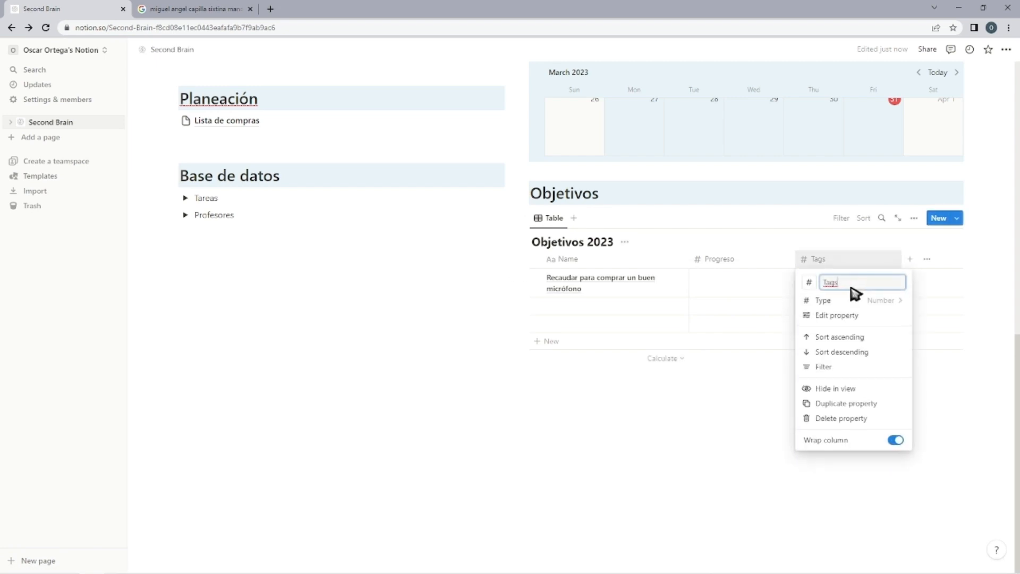
text(Total)
key(Return)
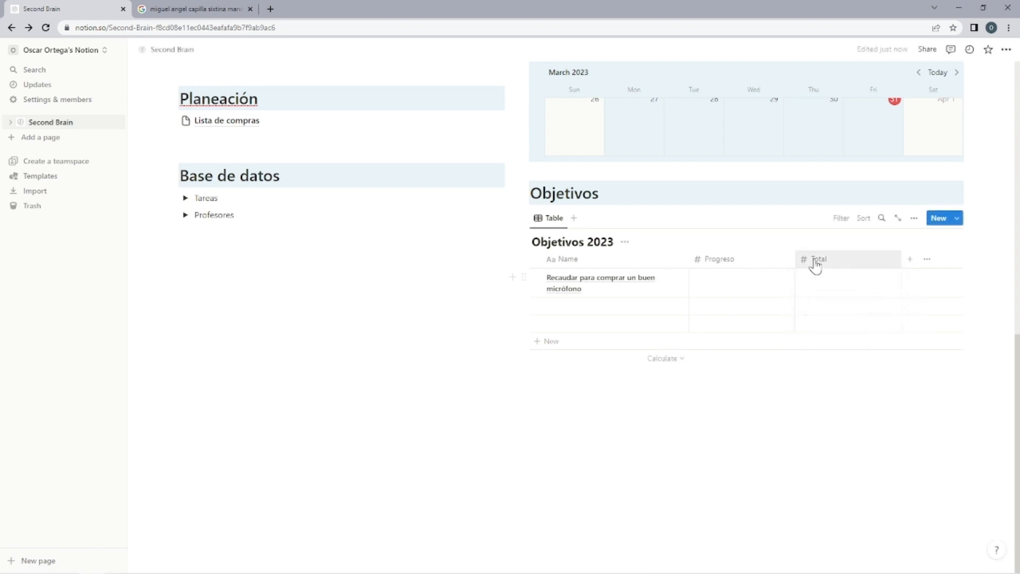
Narrow the Progreso and Total columns of the Objetivos 2023 table.
click(799, 259)
click(794, 258)
drag(794, 257, 762, 258)
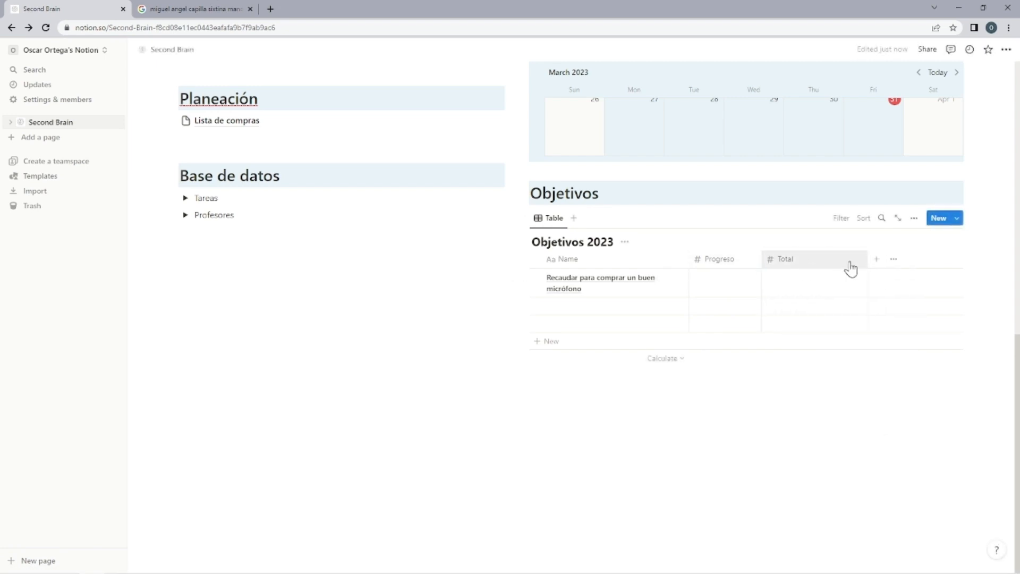
click(865, 265)
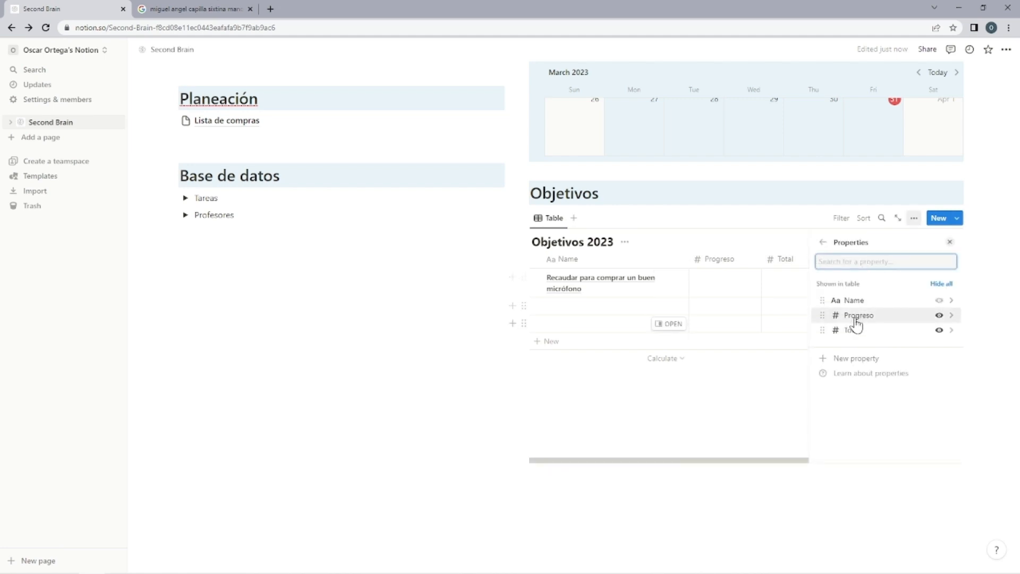
click(790, 340)
Add a Formula property to the Objetivos 2023 table and name it "Porcentaje".
click(836, 260)
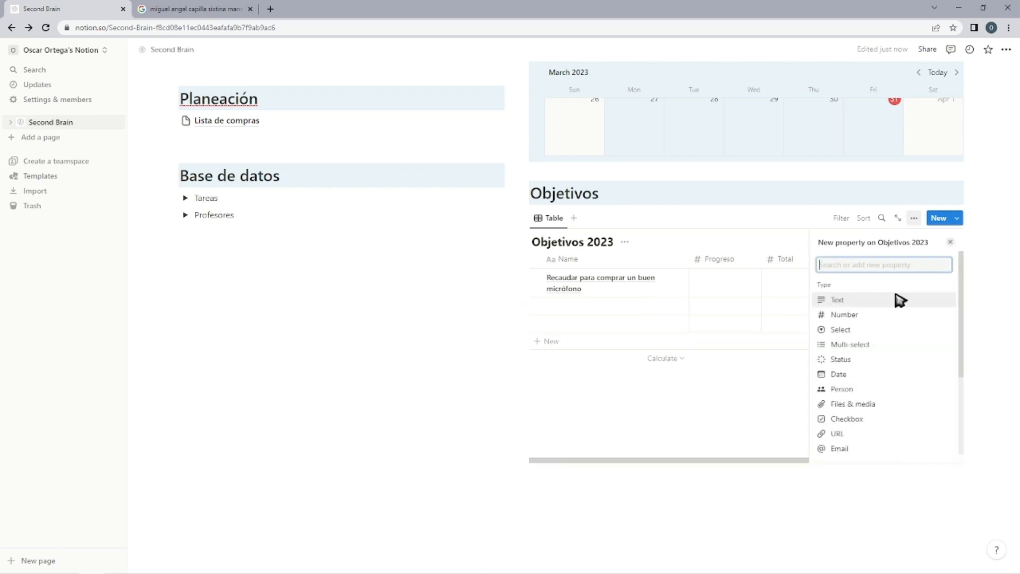
scroll(849, 390, down, 2)
click(856, 391)
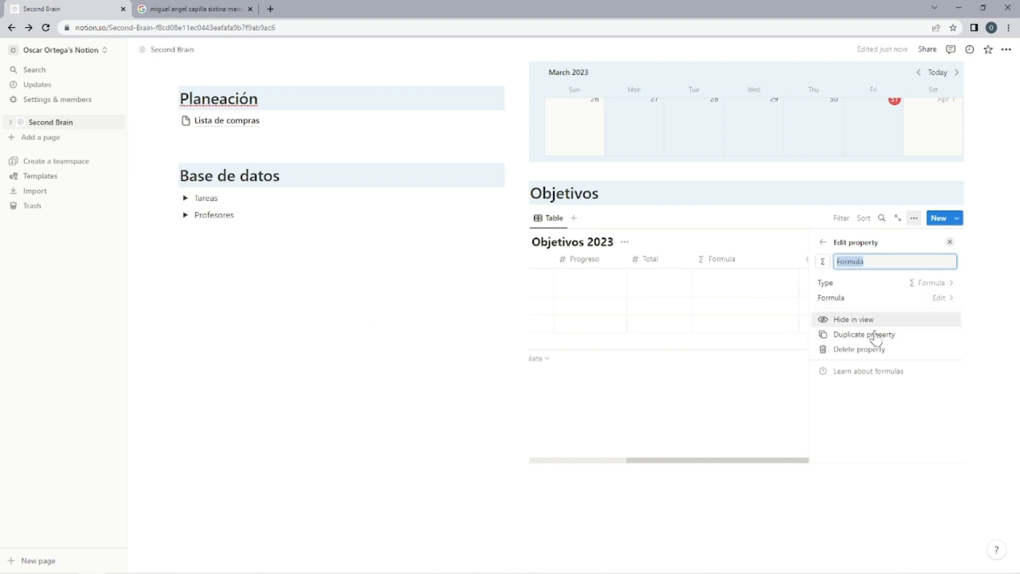
click(756, 382)
click(854, 260)
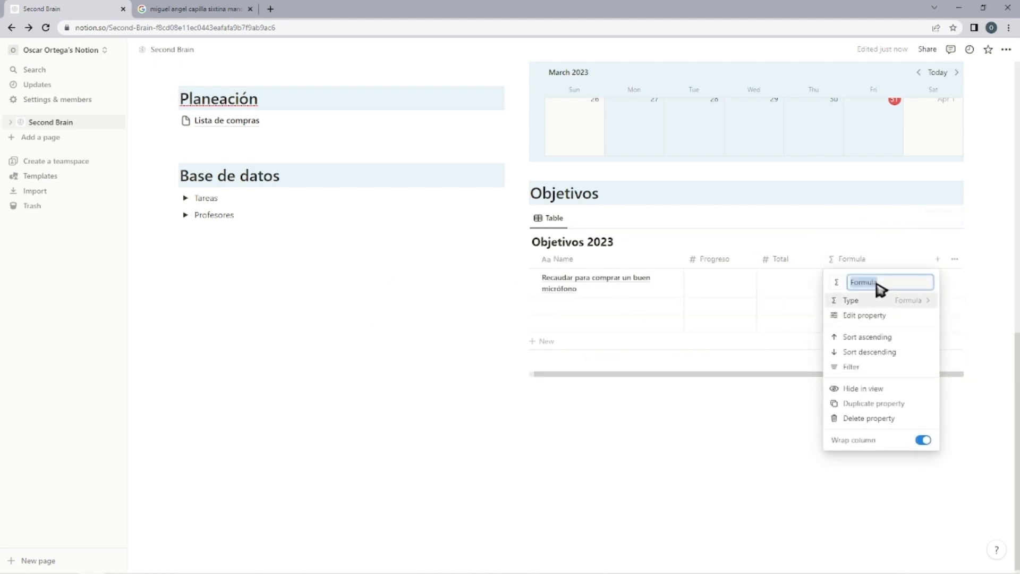
text(Porcentaje)
key(Return)
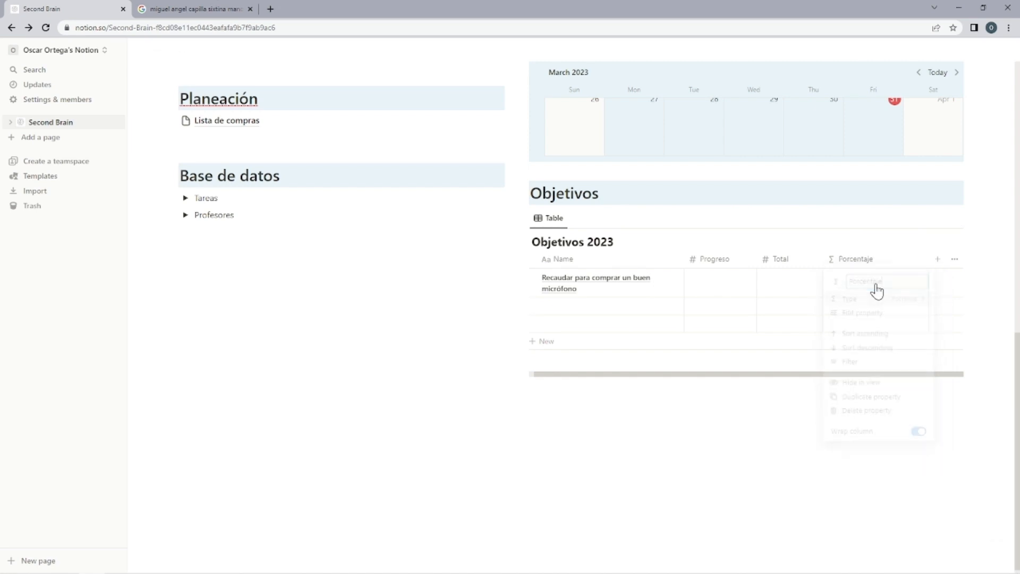
Paste the progress-bar formula as a code block below the page columns and copy its text.
click(864, 296)
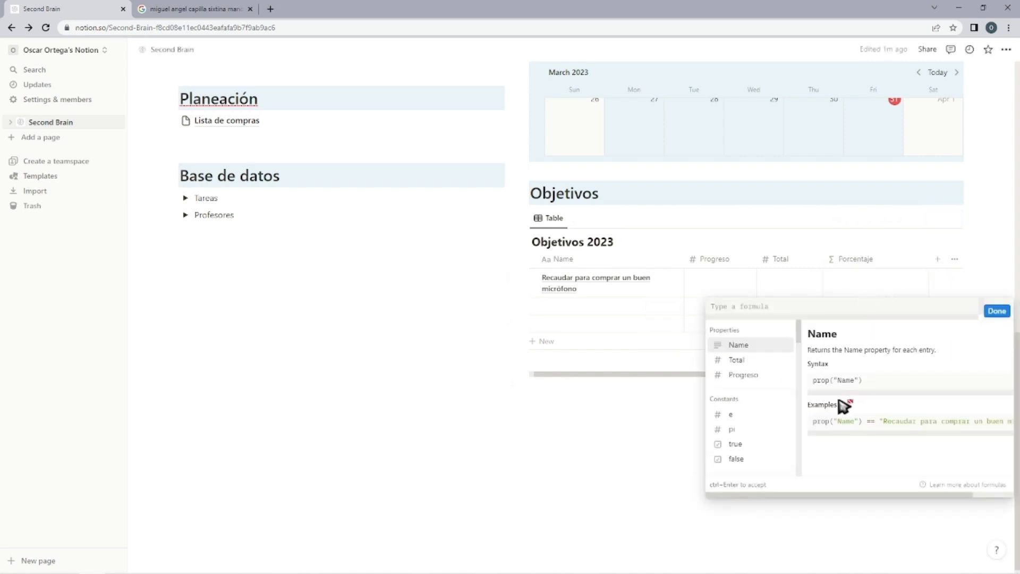
click(699, 416)
key(ctrl+v)
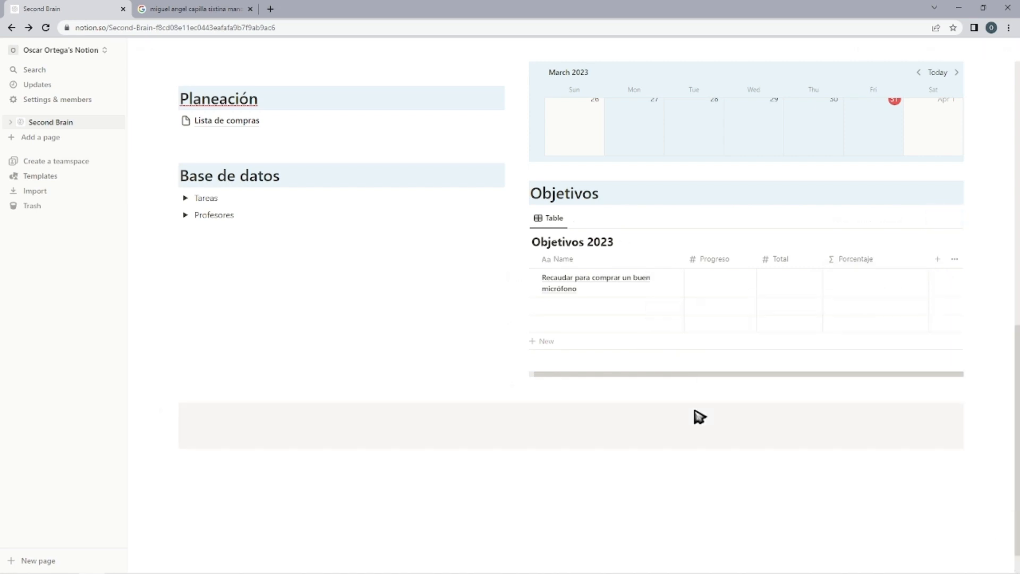
double_click(208, 427)
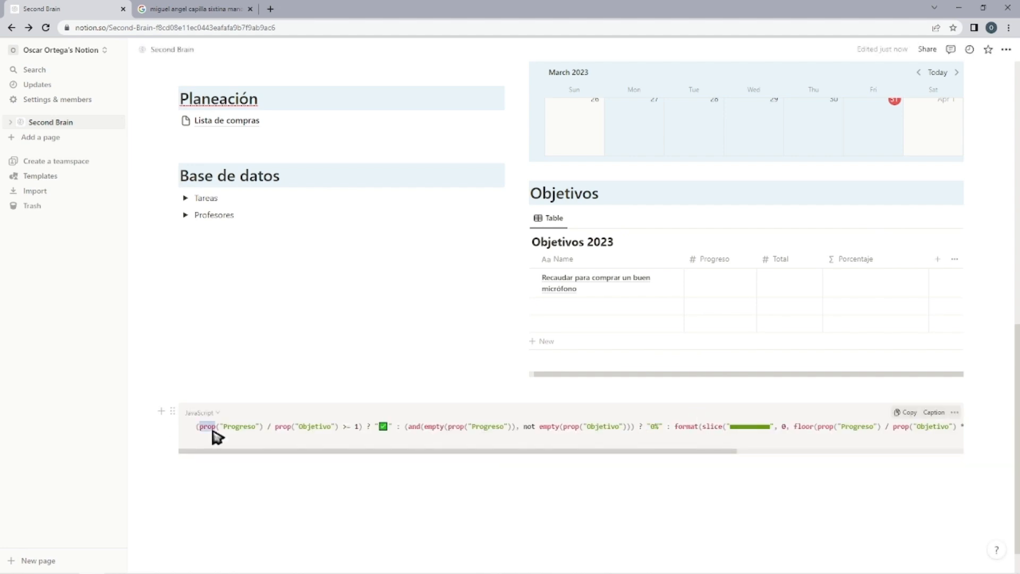
click(361, 465)
Apply the copied progress-bar formula to the Porcentaje column, renaming the Total column to "Objetivo" to match it.
click(865, 285)
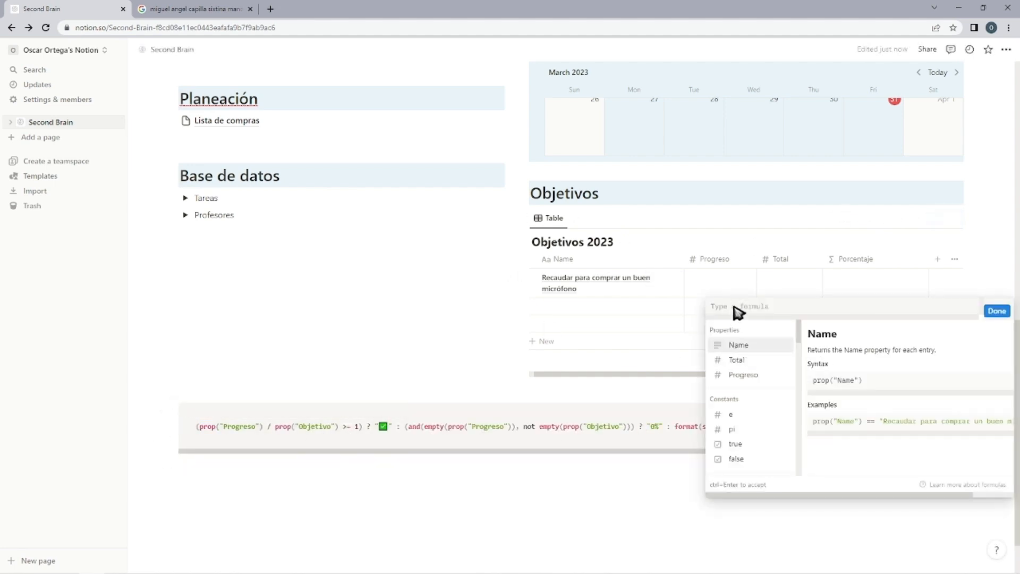
text((prop("Progreso") / prop("Objetivo") >= 1) ? "✅" : (and(empty(prop("Progreso")), not empty(prop("Objetivo"))) ? "0%" : format(slice("🟩🟩🟩🟩🟩🟩🟩🟩🟩🟩", 0, floor(prop("Progreso") / prop("Objetivo") * 10)) + " " + format(round(prop("Progreso") / prop("Objetivo") * 100)) + "%")))
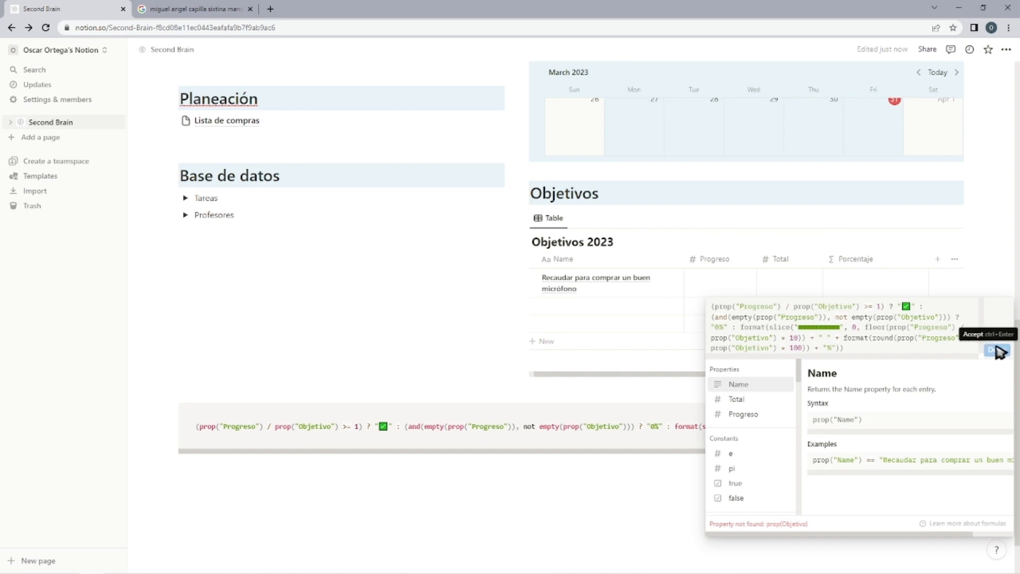
click(797, 261)
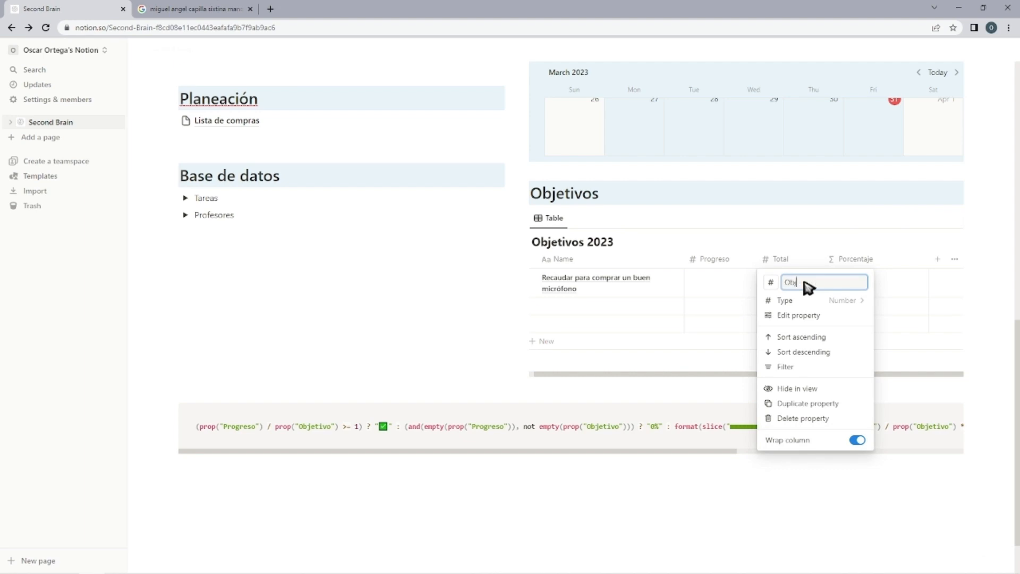
text(Objetivo)
key(Escape)
click(861, 291)
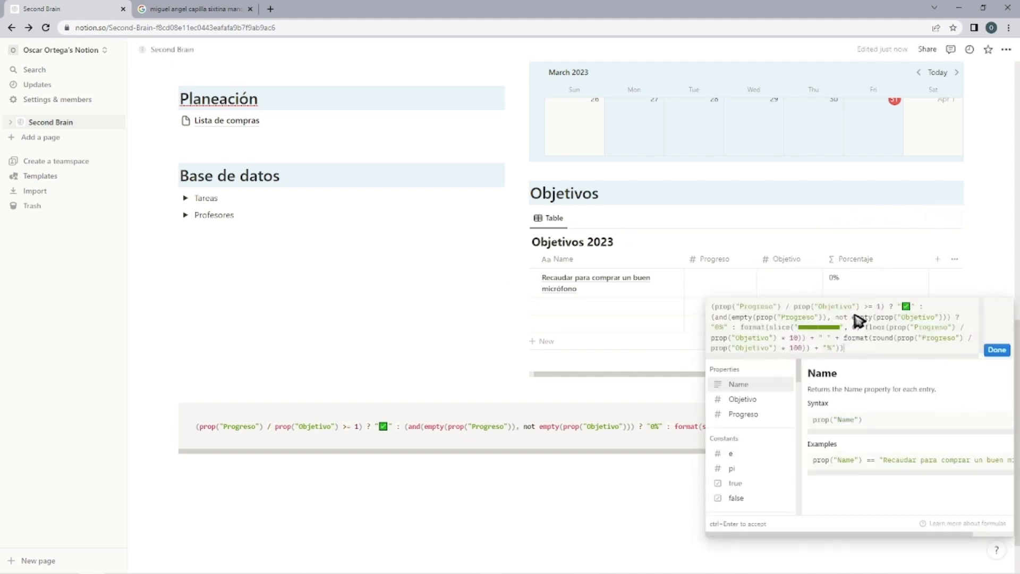
click(995, 351)
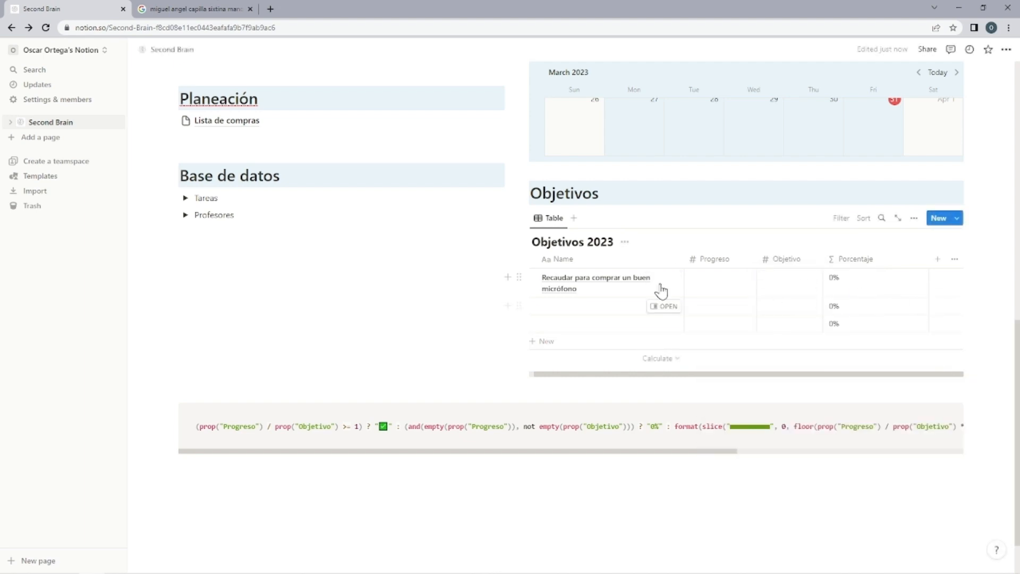
Set Objetivo to 300 and Progreso to 100 for the micrófono entry.
text(300)
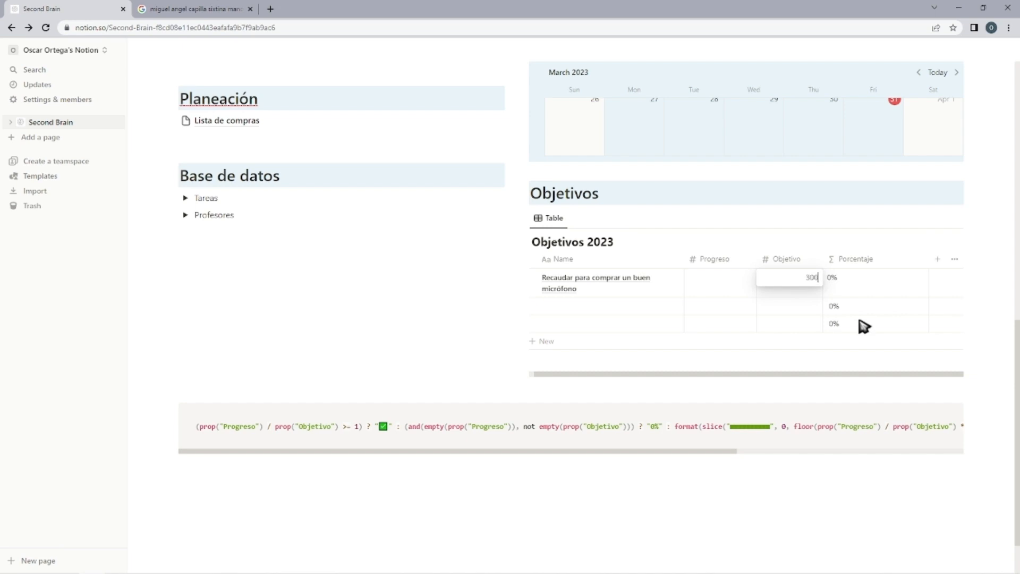
key(Return)
key(Up)
key(Left)
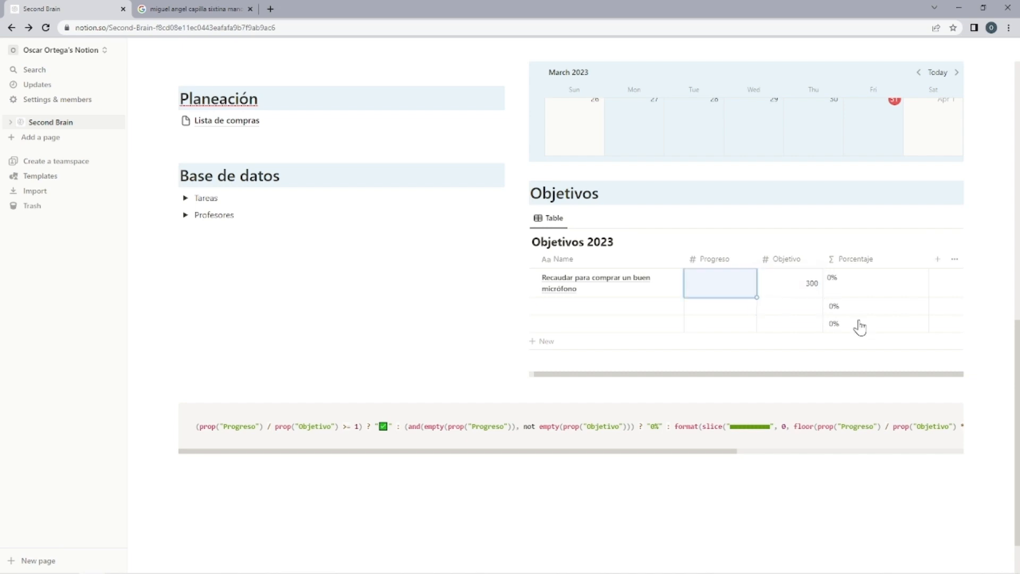
text(100)
key(Return)
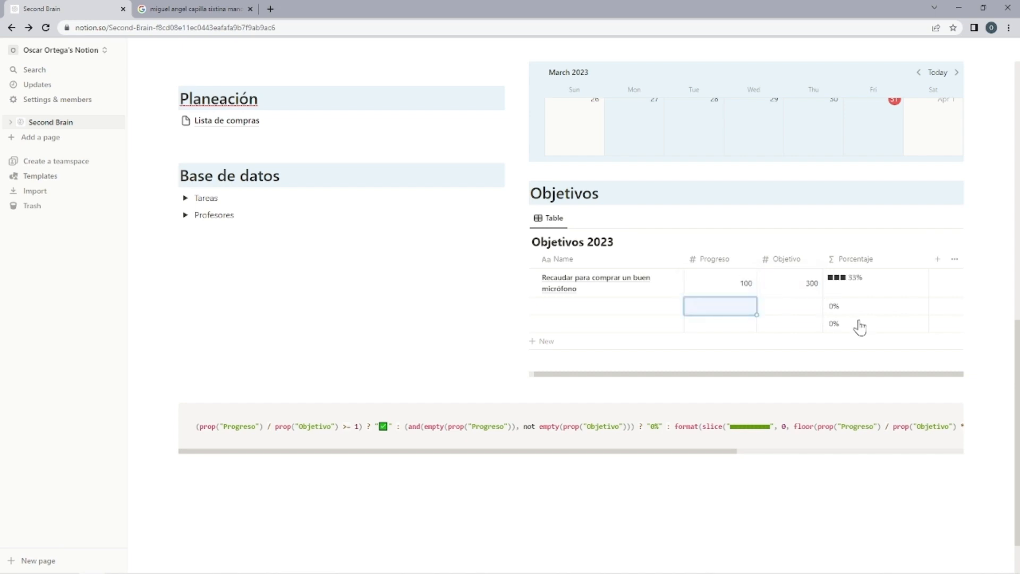
Delete the formula code block below the page columns.
click(598, 312)
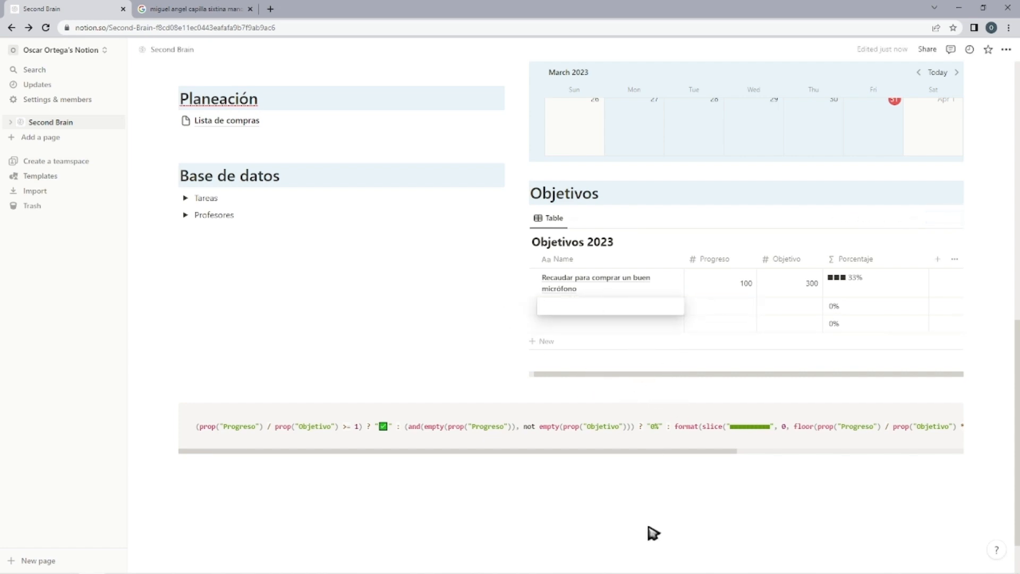
click(173, 410)
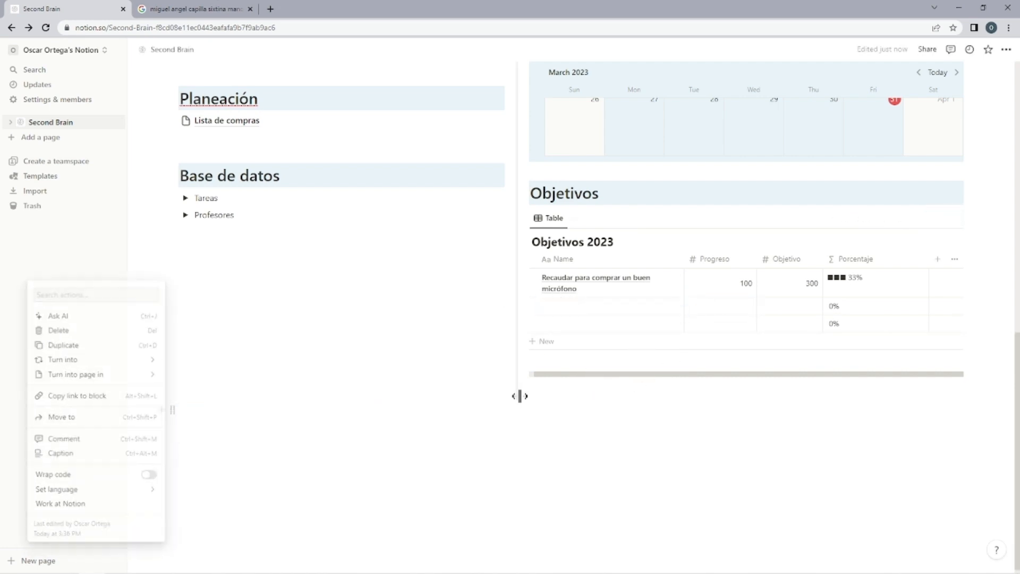
click(608, 403)
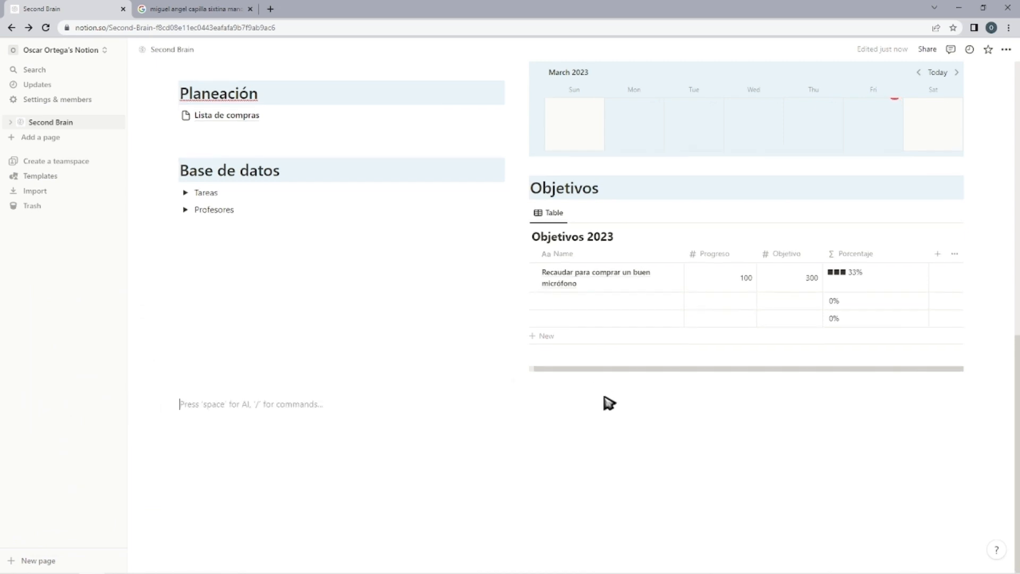
Move the empty block under the Profesores toggle and write "Redcordatorios" there as a Heading 1 with a light blue background.
drag(161, 402, 244, 229)
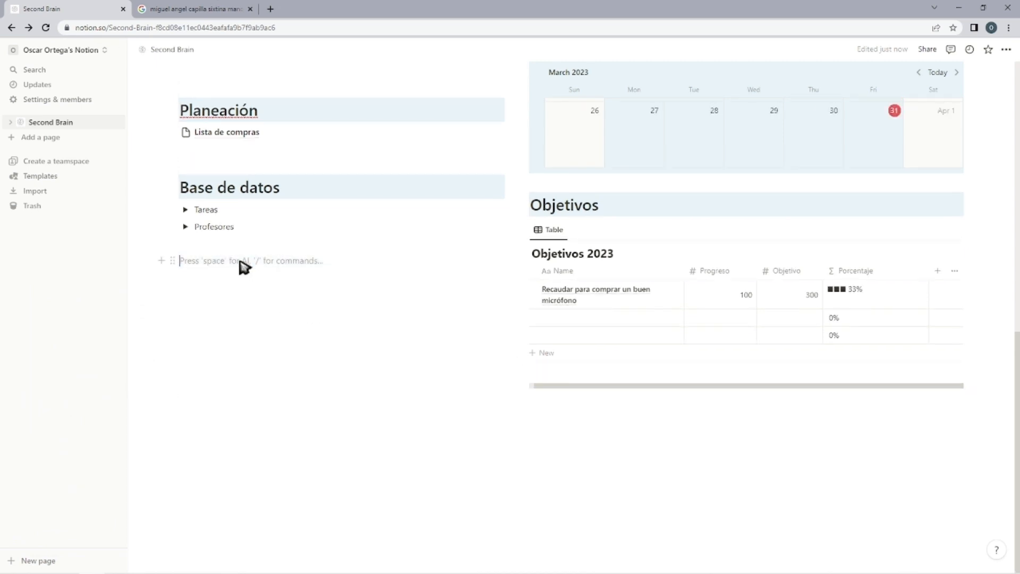
text(Redcordatorios)
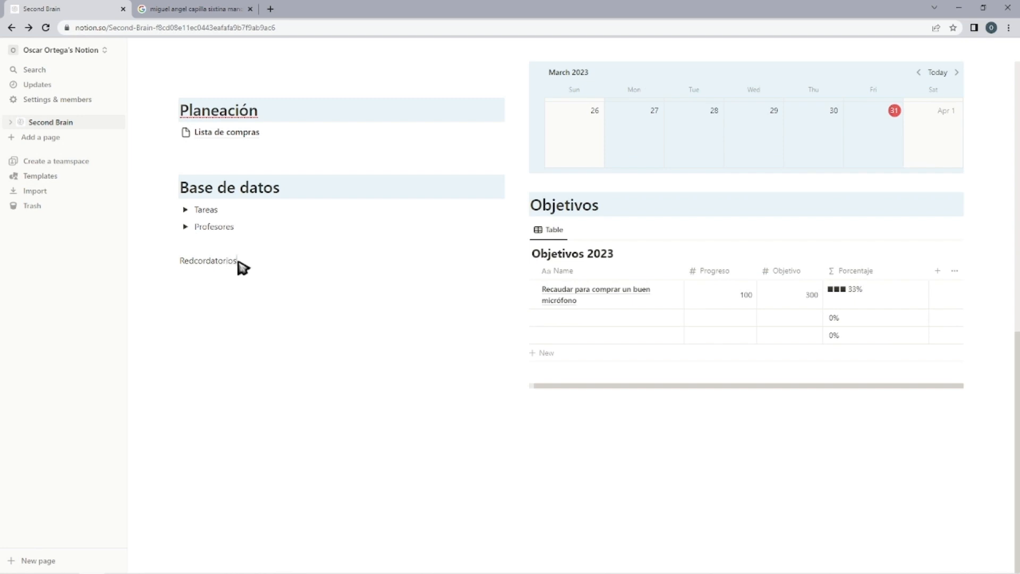
key(Escape)
key(ctrl+shift+h)
key(ctrl+shift+1)
key(Return)
key(Return)
Insert an inline table database titled "Recordatorios" below the Redcordatorios heading.
text(/db)
key(Return)
text(Recordatorios)
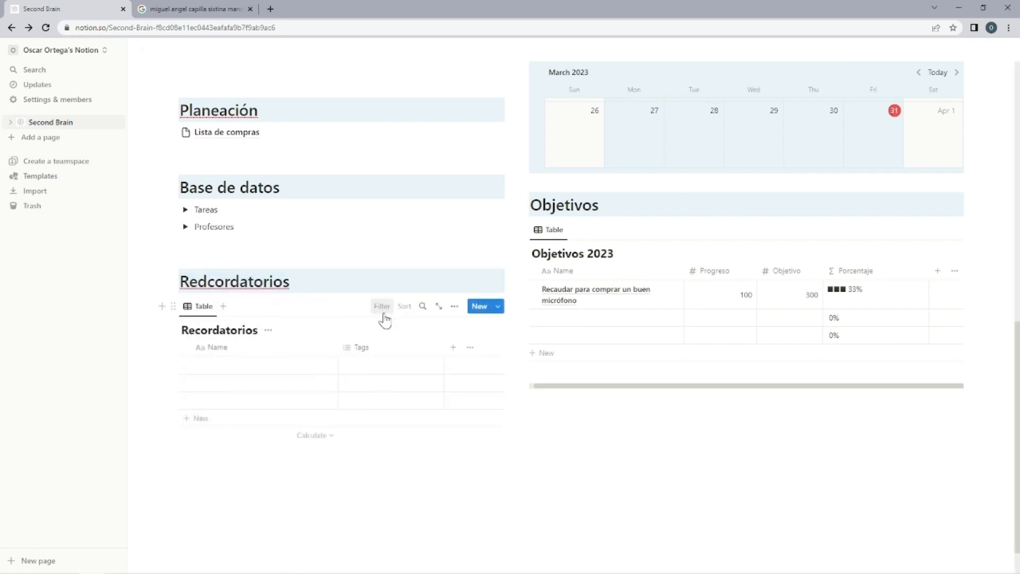
Rename the new database's table view to "Recordatorios" and hide the database title.
click(202, 306)
click(231, 334)
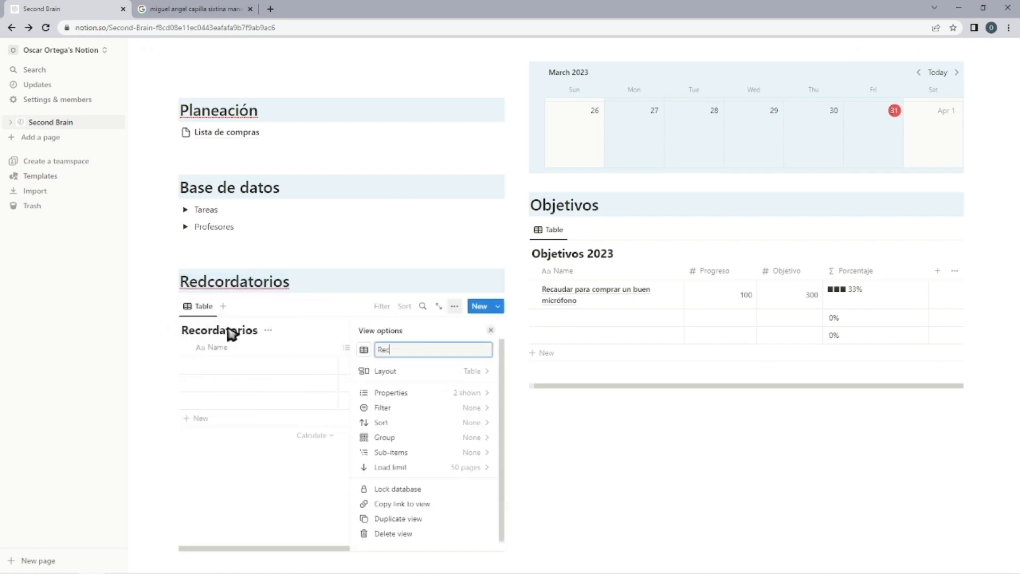
click(242, 456)
click(268, 331)
click(272, 385)
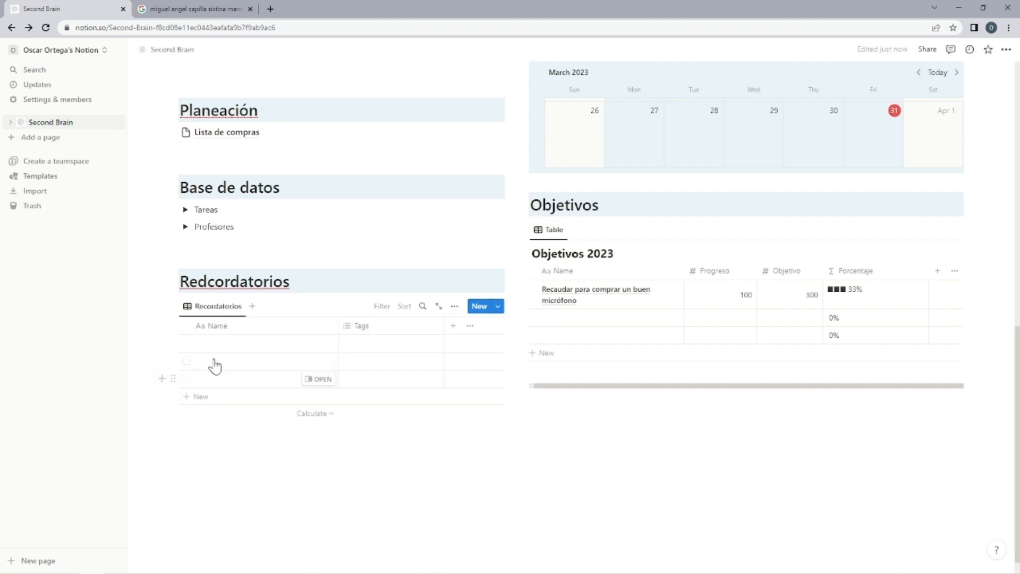
Change the type of the Tags property in the Recordatorios table to Date.
click(309, 345)
click(396, 339)
click(404, 330)
click(410, 367)
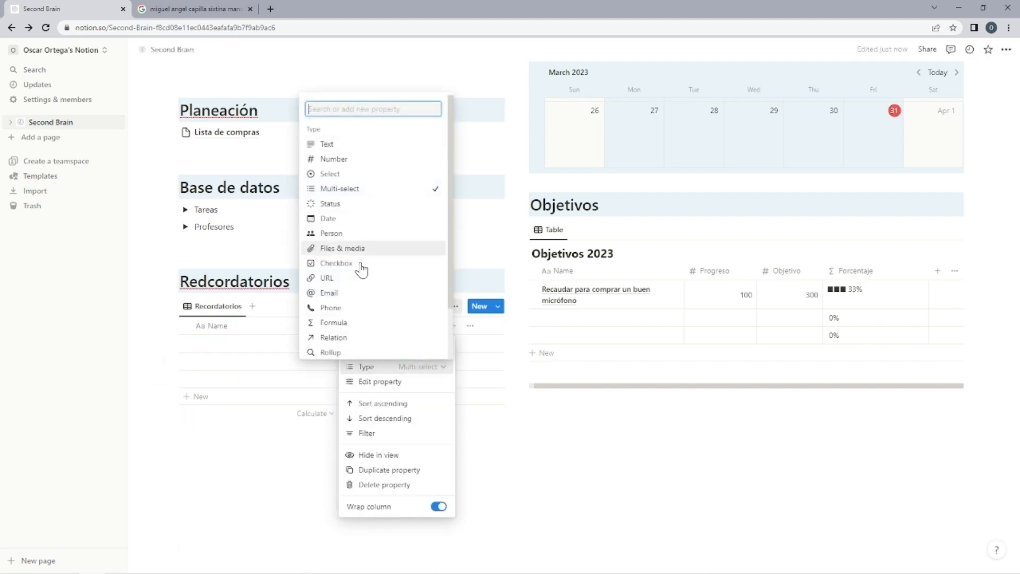
click(341, 223)
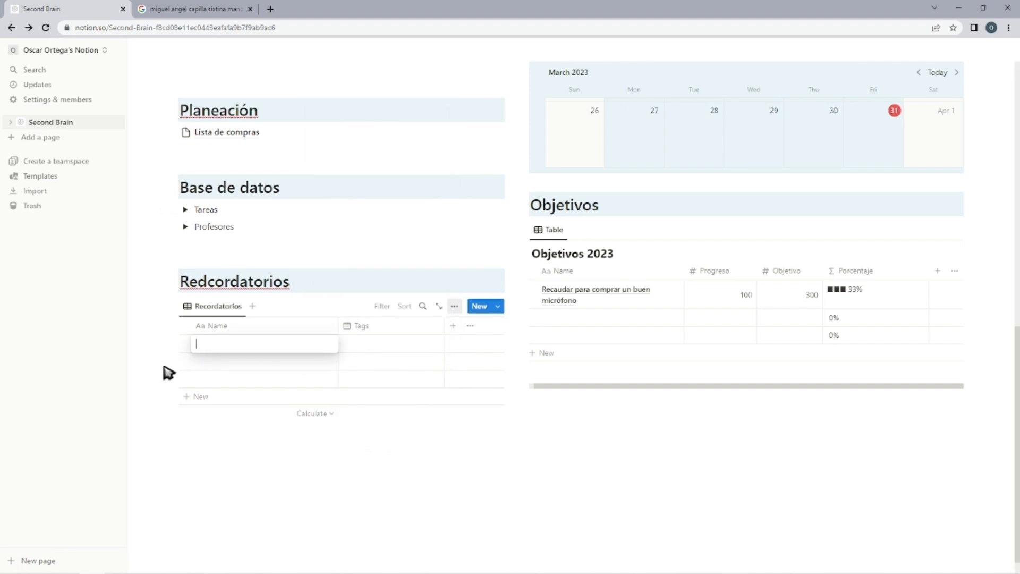
Enter a person's name as the first reminder in the Recordatorios table and set its date to May 15, 2023.
click(414, 345)
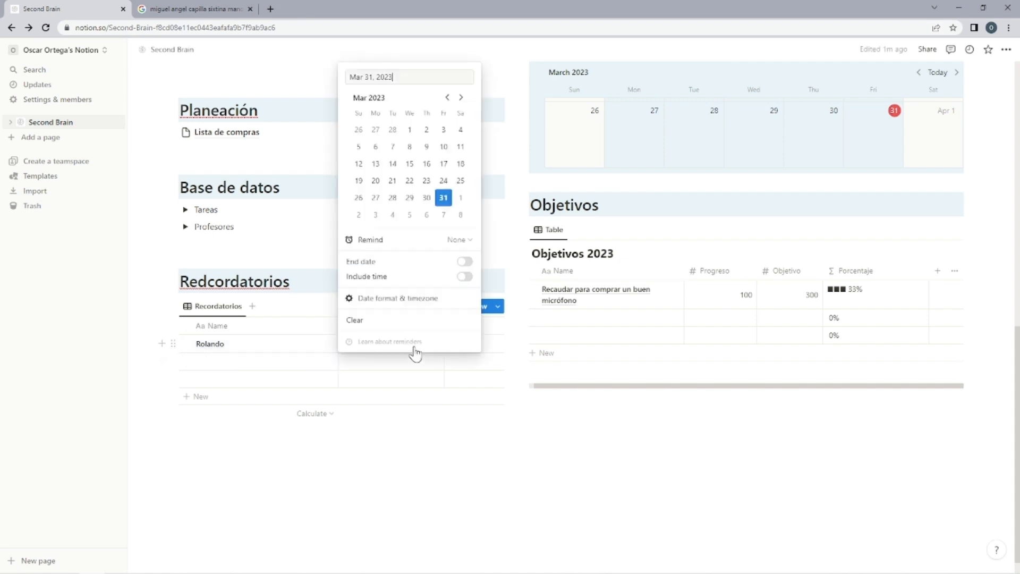
click(462, 98)
click(461, 97)
click(376, 164)
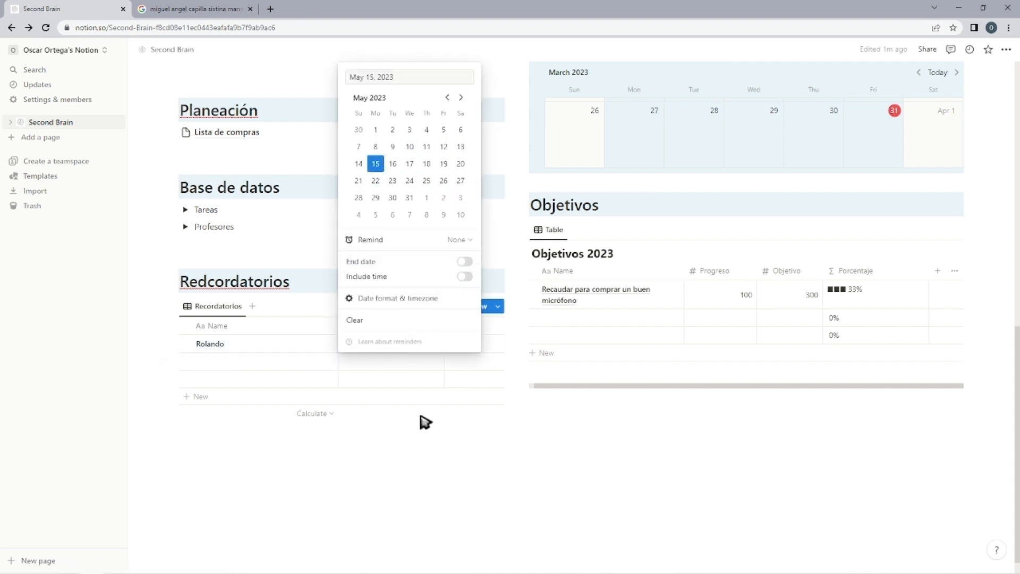
click(409, 451)
Look over the Second Brain page's sections, from Proyectos and Calendario down to Redcordatorios and Objetivos.
scroll(404, 393, up, 10)
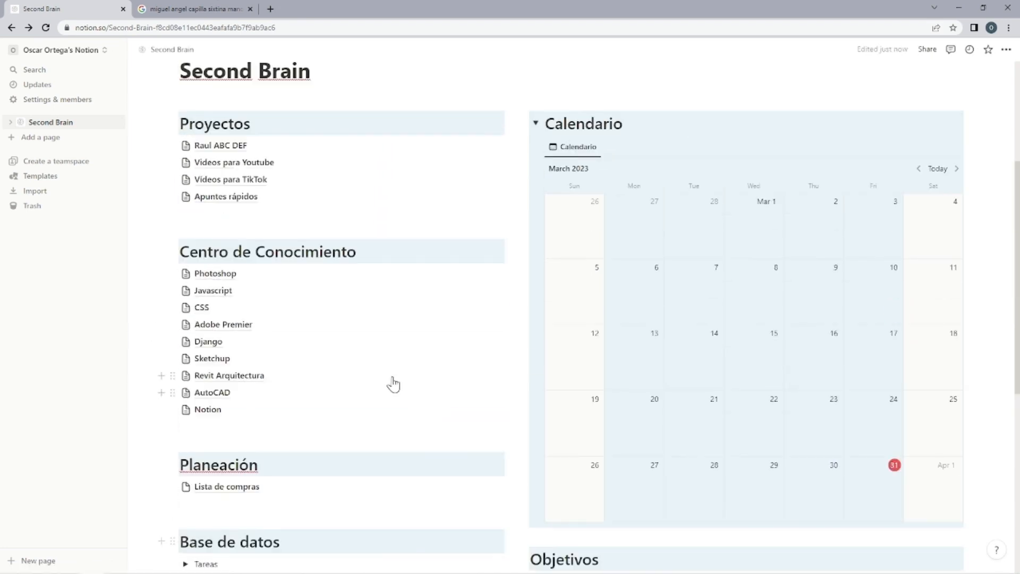
scroll(986, 351, down, 11)
scroll(423, 232, up, 10)
scroll(483, 321, down, 7)
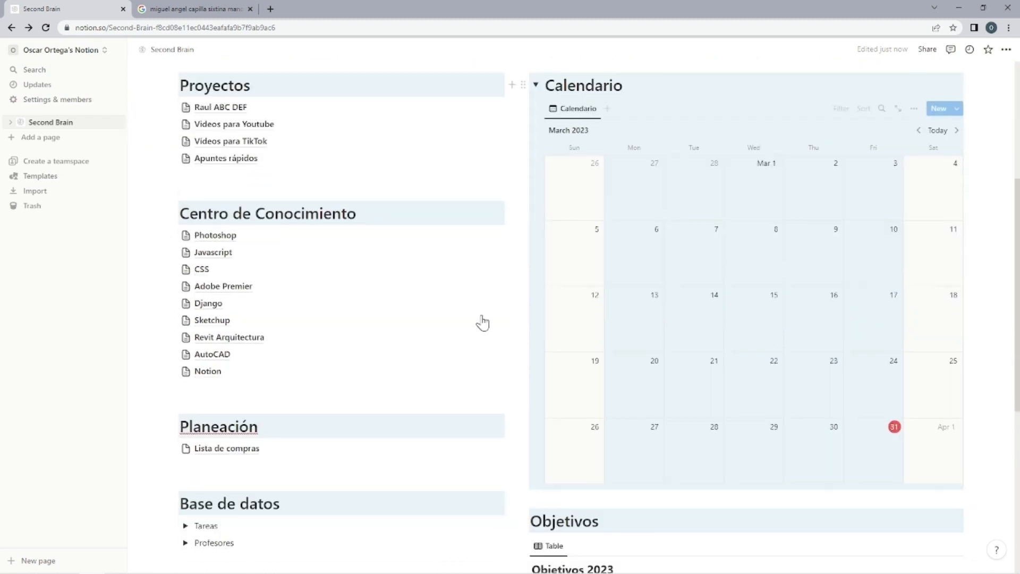
scroll(634, 346, down, 2)
scroll(667, 333, up, 2)
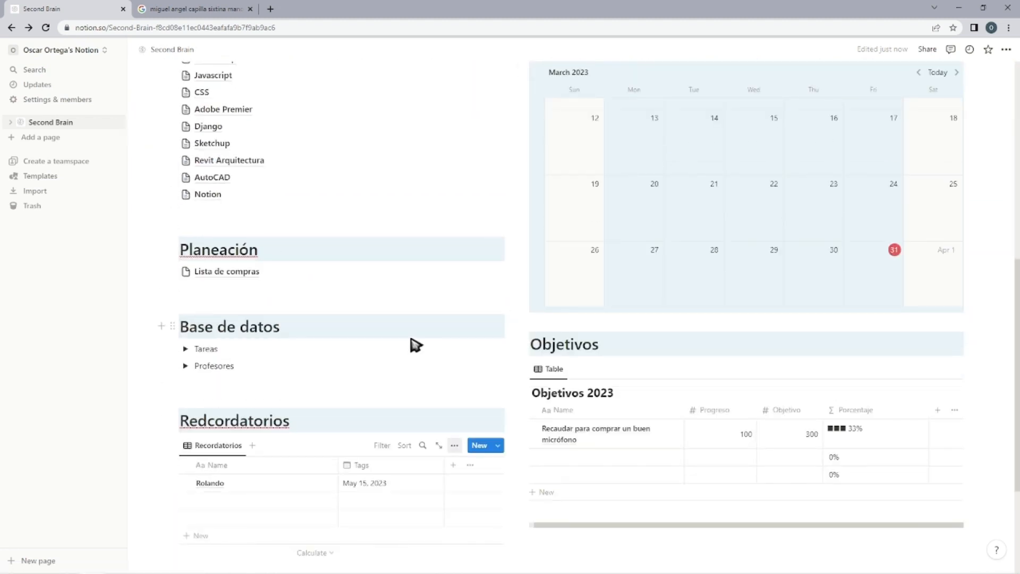
scroll(886, 359, up, 5)
scroll(923, 413, down, 2)
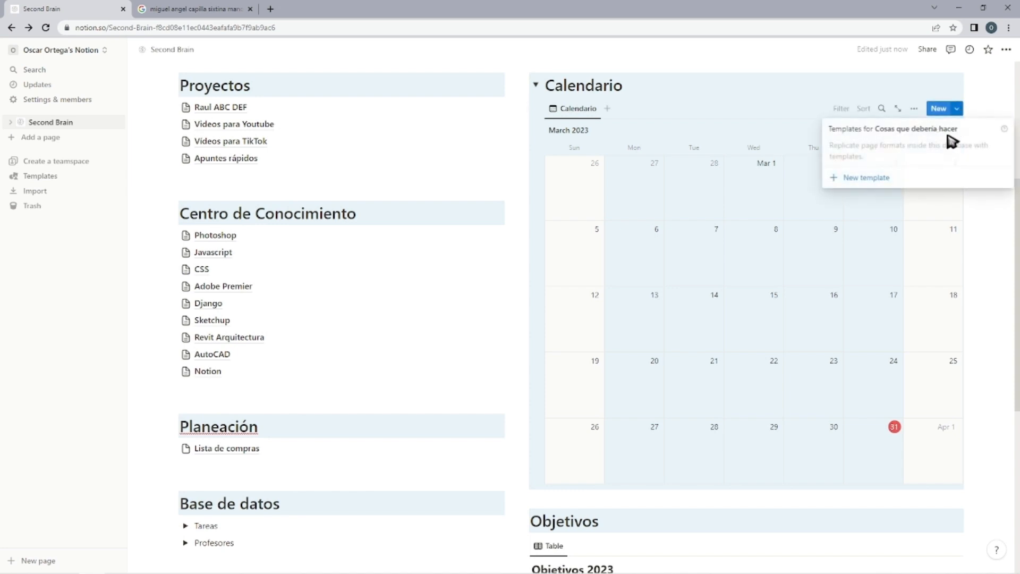
Create a new template for the calendar database titled "Rutina diaria" and paste the Benjamin Franklin quote into its body.
click(889, 178)
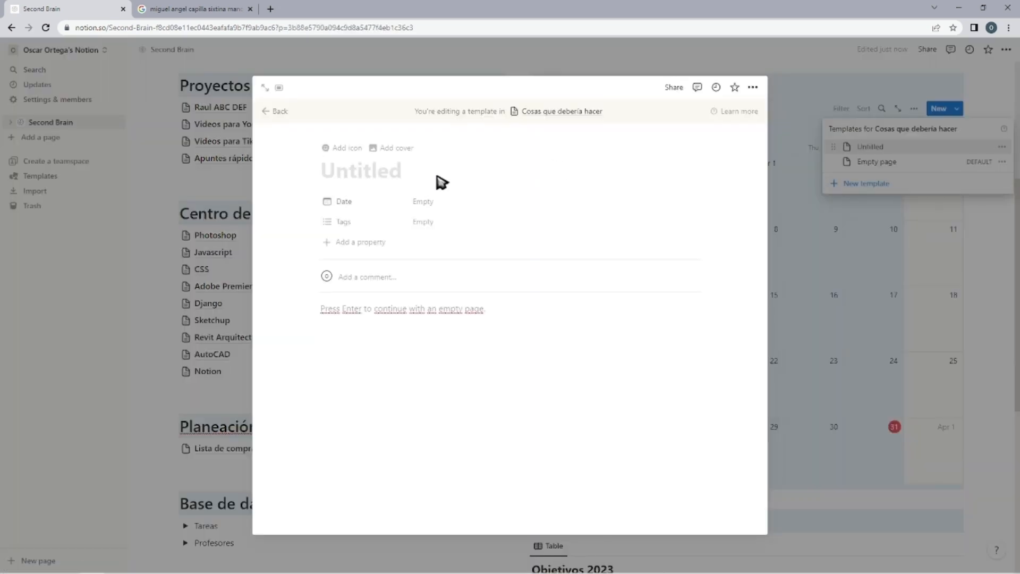
text(Rutina diaria)
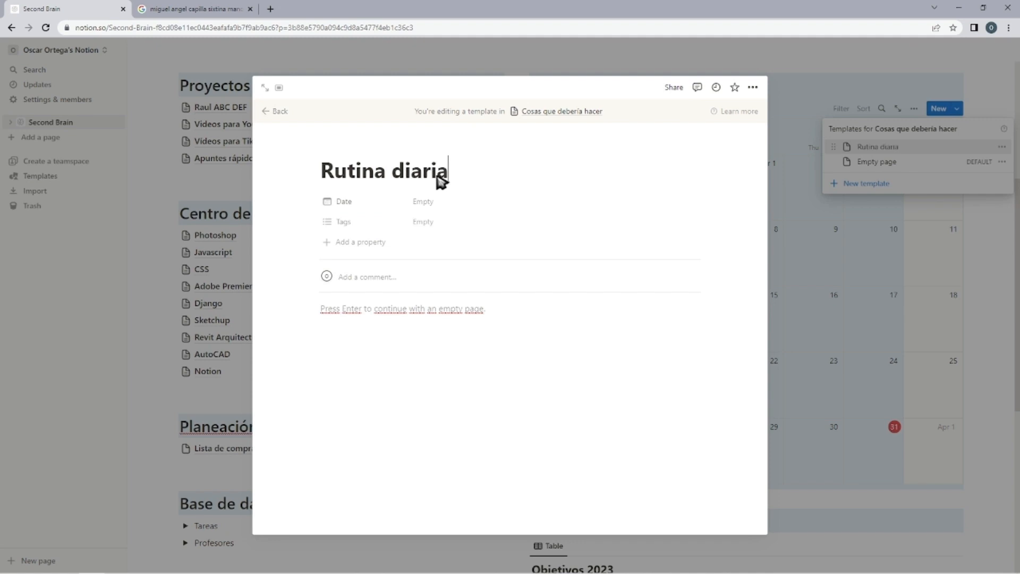
key(Return)
text(• Cuéntamelo y me olvidaré. enséñamelo y lo recordaré. involúcrame y lo aprenderé - Benjamin Franklin)
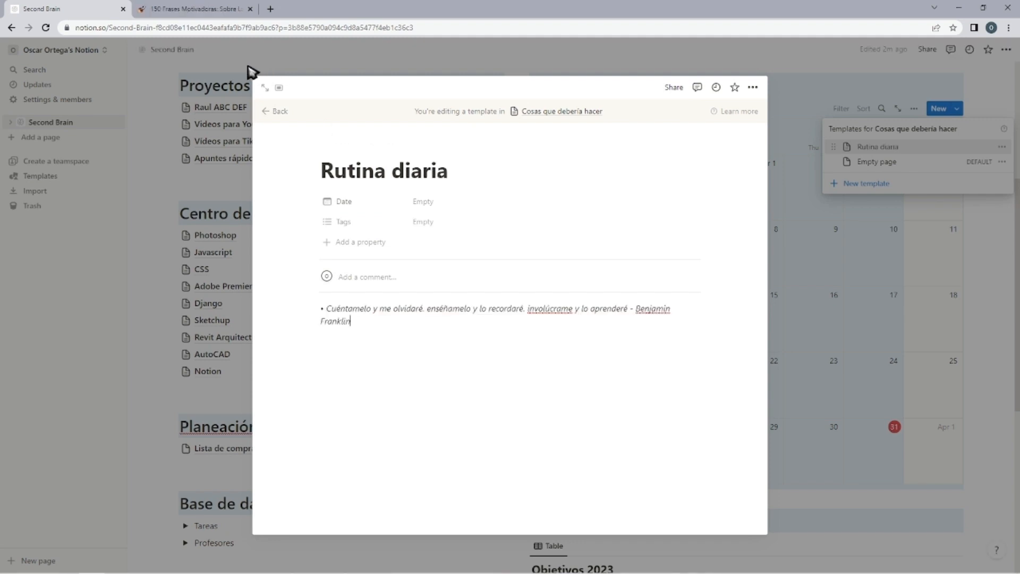
Open the template as a full page, turn the pasted phrase into a Quote block, and make it bold without italics or the leading bullet.
click(263, 90)
click(377, 292)
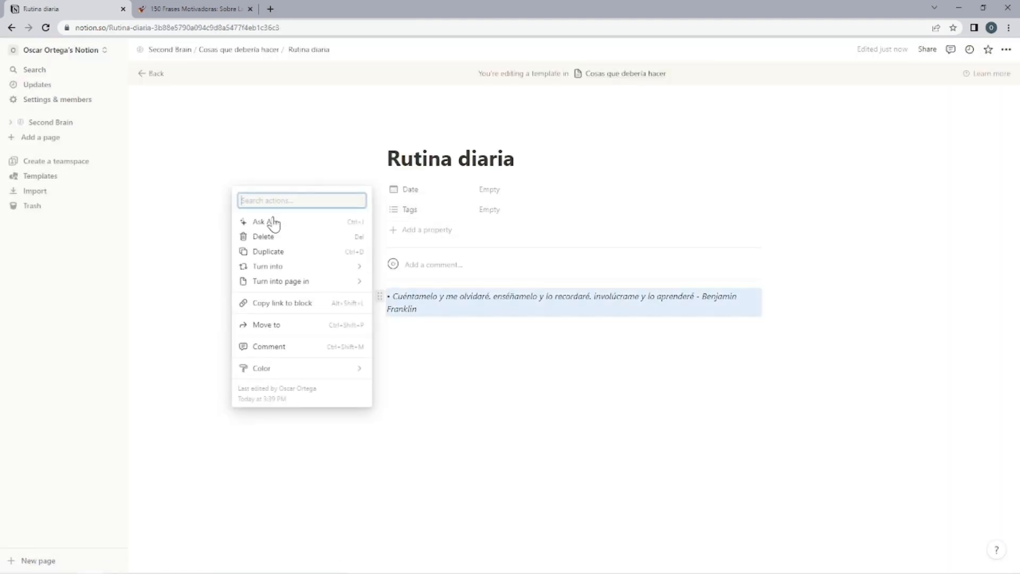
mouse_move(291, 271)
click(406, 266)
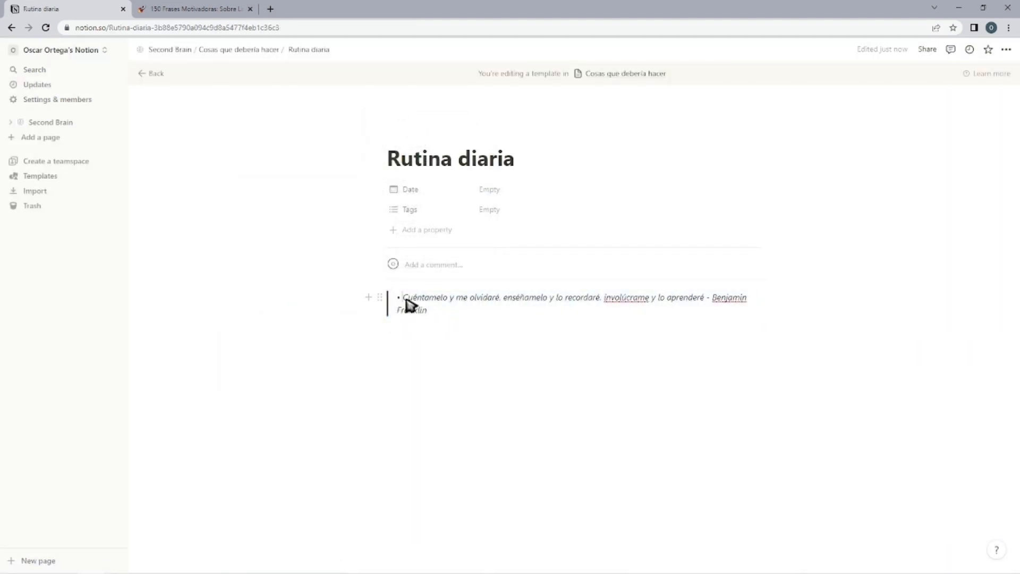
triple_click(432, 310)
click(542, 276)
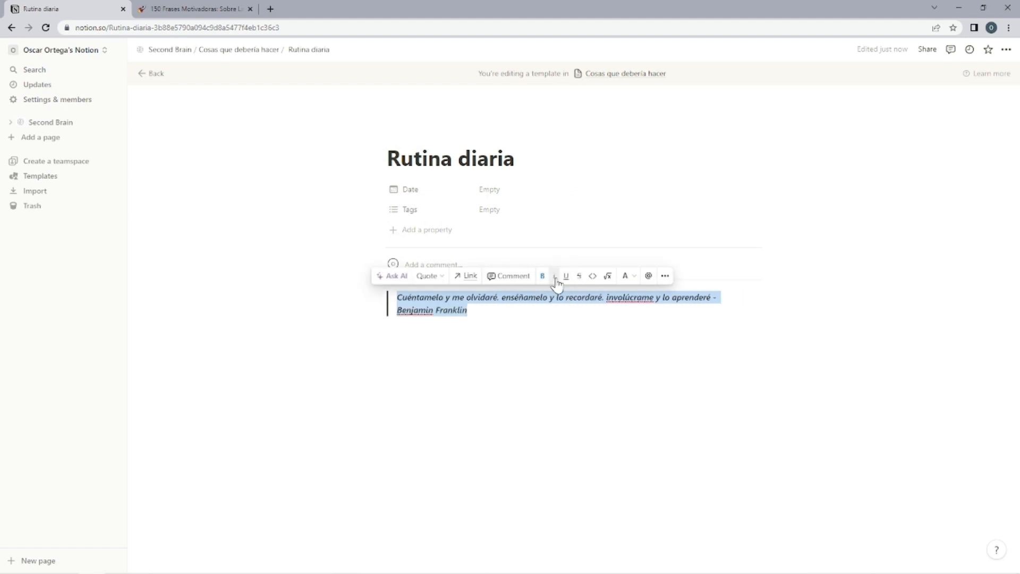
click(543, 276)
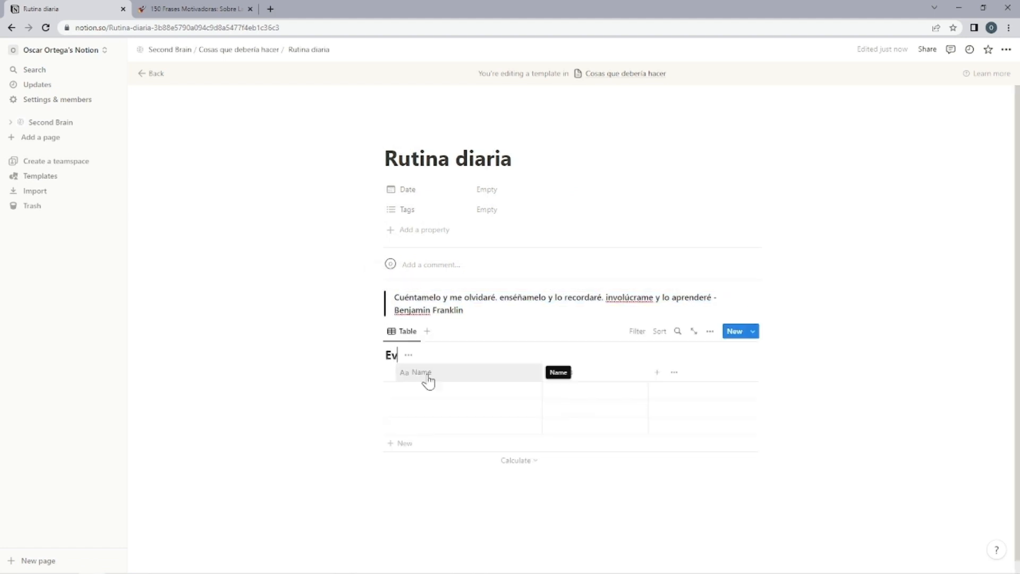
Add an inline table titled "Everyday" below the quote and fill its Name column with hourly slots from 00:00 - 01:00 through 05:00 - 06:00.
click(402, 443)
click(403, 461)
click(403, 479)
click(418, 393)
text(00:00)
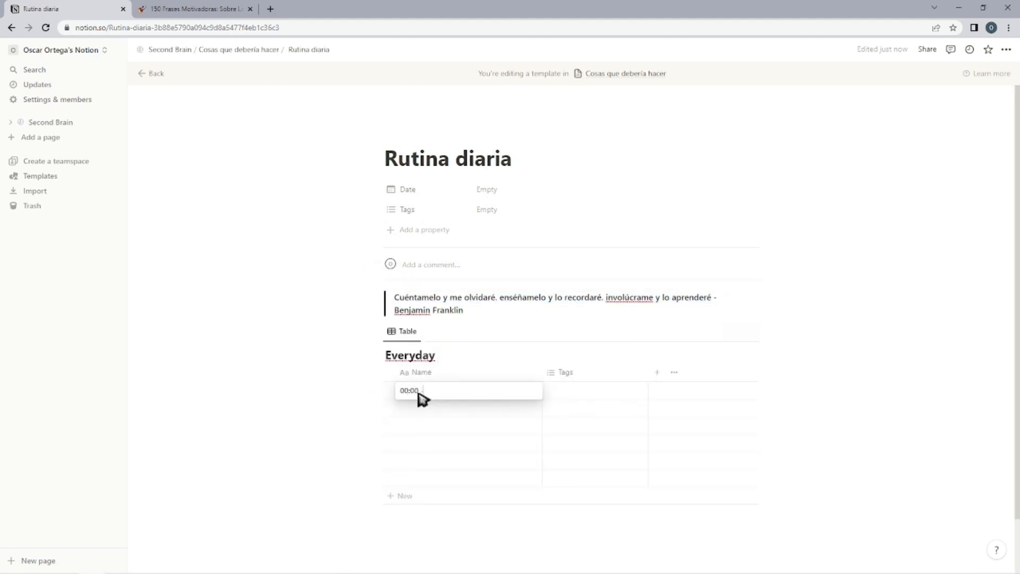
text( - 01:00)
key(Return)
text(01:00 - 02:00)
key(Return)
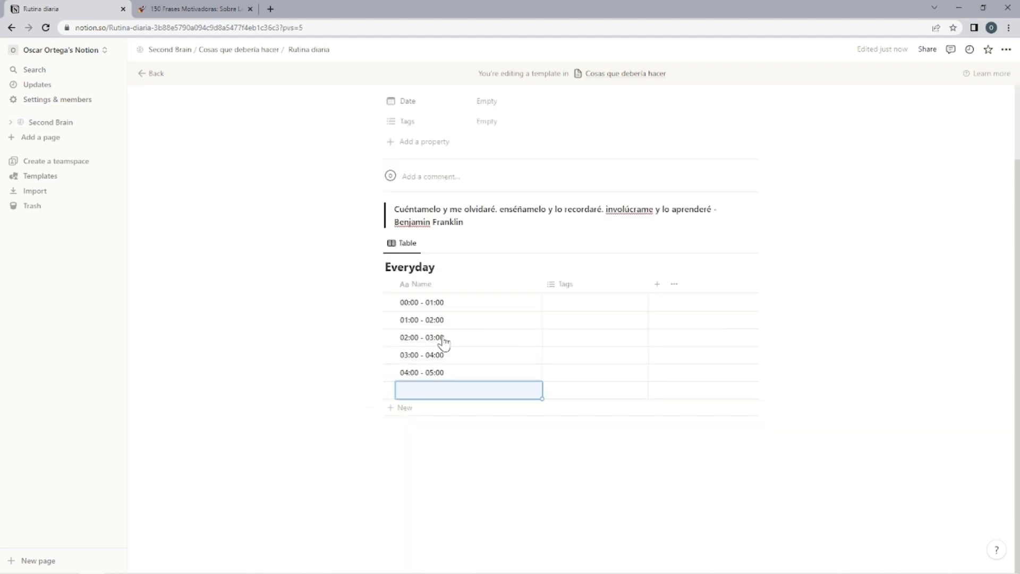
text(05:00 - 06:00)
key(Return)
Add enough empty rows for the rest of the day and enter the hourly slots from 06:00 - 07:00 through 10:00 - 11:00.
click(403, 408)
scroll(409, 534, down, 3)
click(402, 478)
click(402, 494)
click(419, 250)
text(06:)
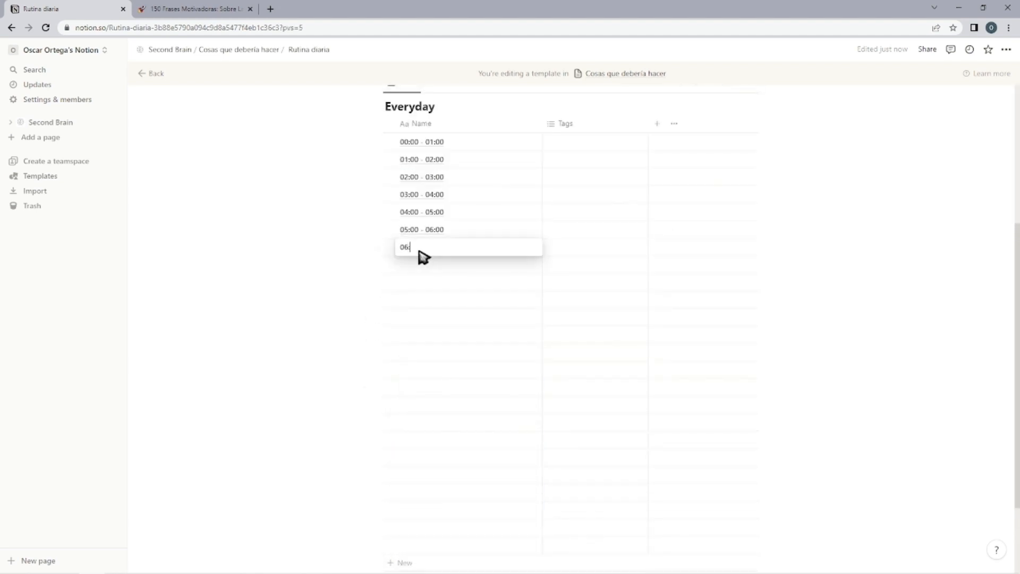
text(00 - 07:00)
key(Return)
text(07:00 - 08:00)
key(Return)
text(08:00 - 09:00)
key(Return)
text(09:00 - 10:00 10:00 - 11:)
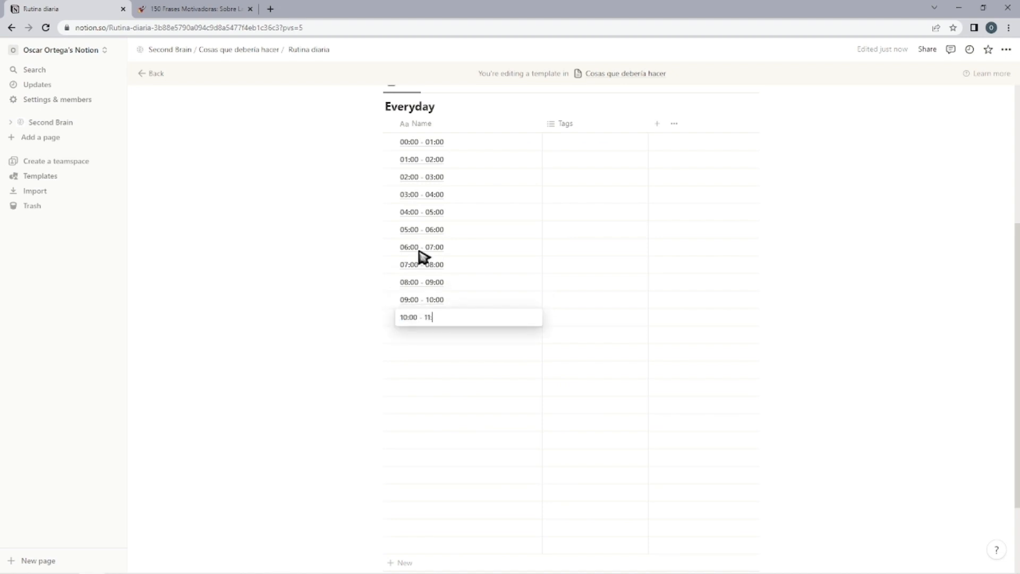
text(00)
key(Return)
Enter the remaining hourly slots in the Everyday table, from 11:00 - 12:00 through 23:00 - 00:00.
text(11:00 - 12:00)
key(Return)
text(12:00 - 13:00 13:00 - 14:00 14:00 - 15:00 15:00 - 16:00 16:00 )
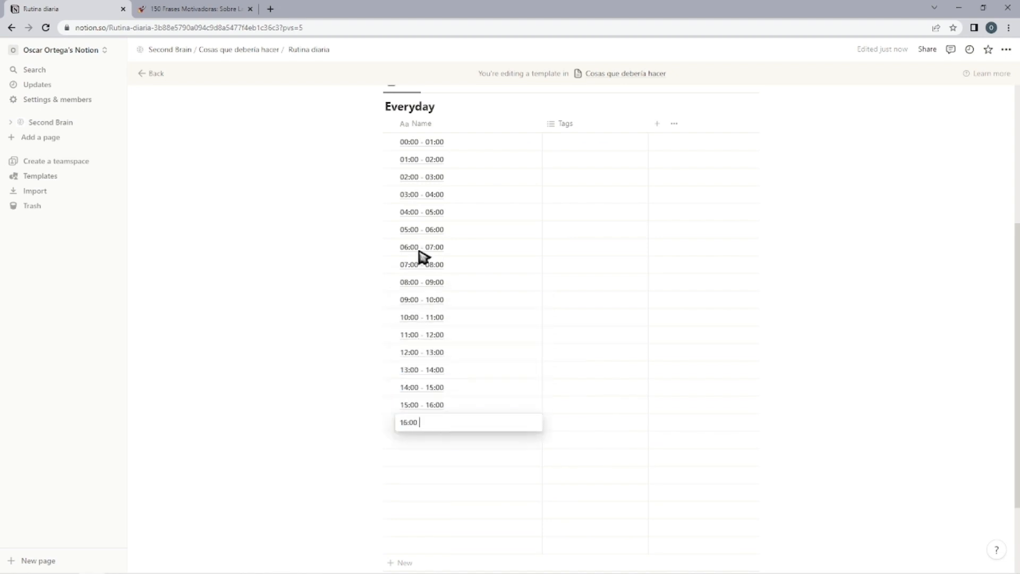
text(- 17:00 17:00 - 18:00 18:00 - 19:00 19:00 - 20:00 20:00 - 21:00 21:00)
scroll(366, 265, down, 3)
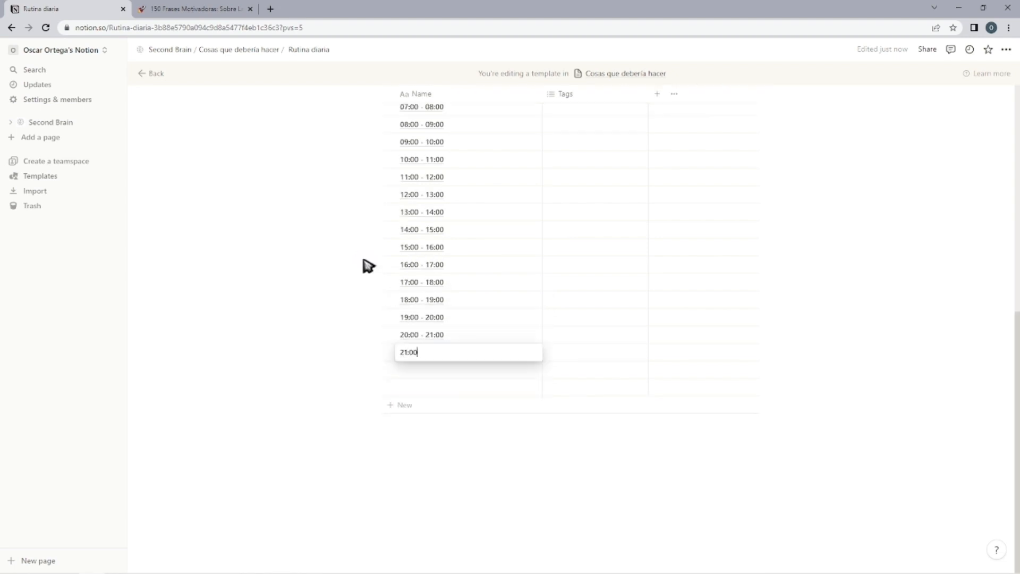
text(- 22:00 22:00 - 23:00)
key(Return)
text(23:00)
click(477, 509)
Narrow the Everyday table's Name column and change its Tags property into a relation to the Tareas database.
scroll(477, 509, up, 5)
drag(542, 232, 481, 232)
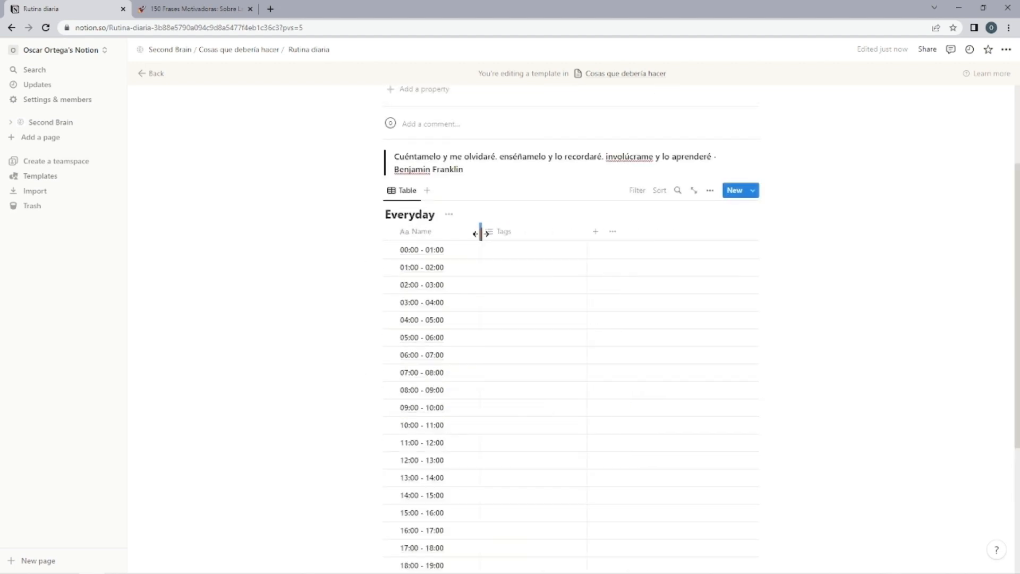
click(526, 236)
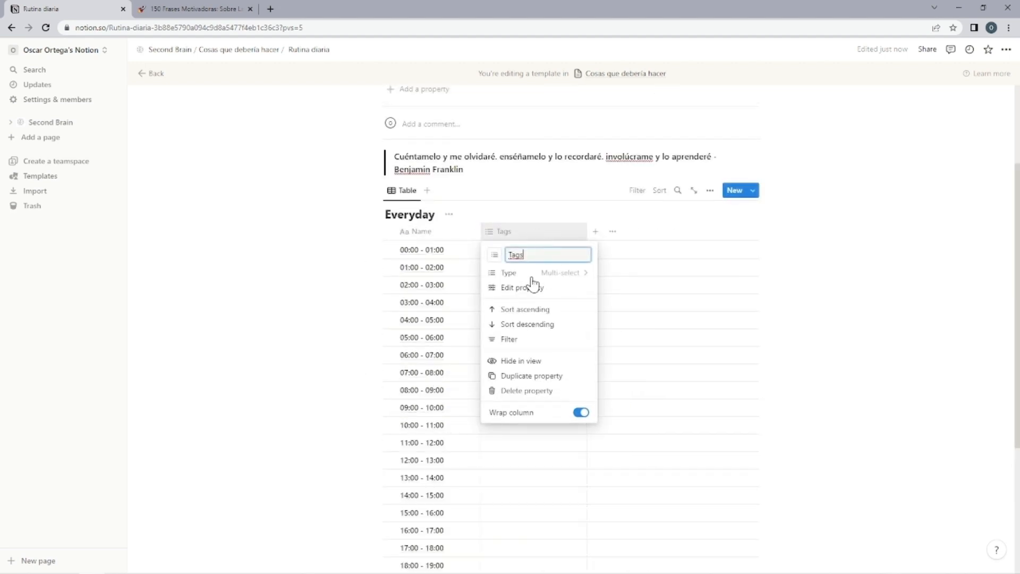
click(542, 274)
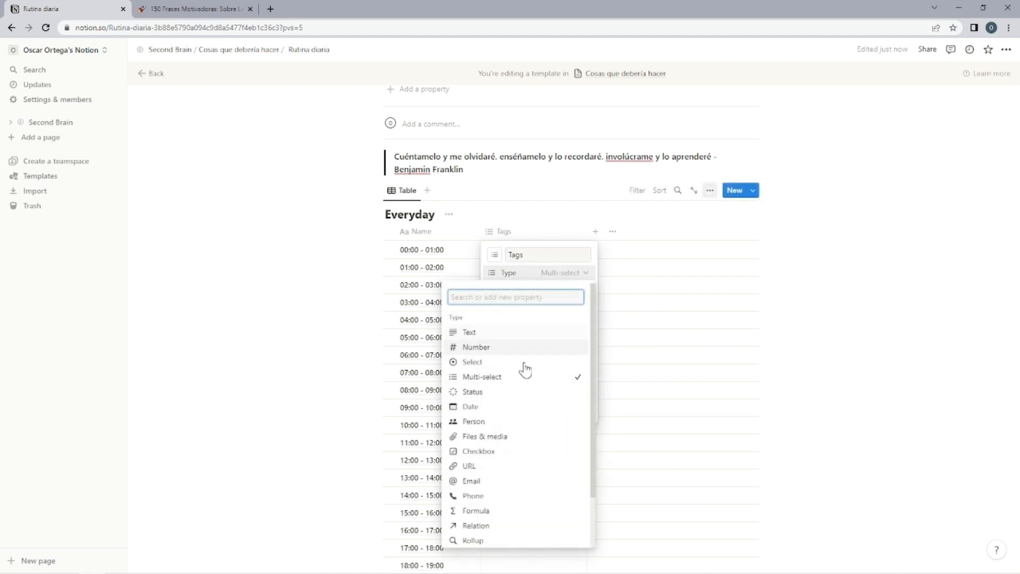
click(492, 527)
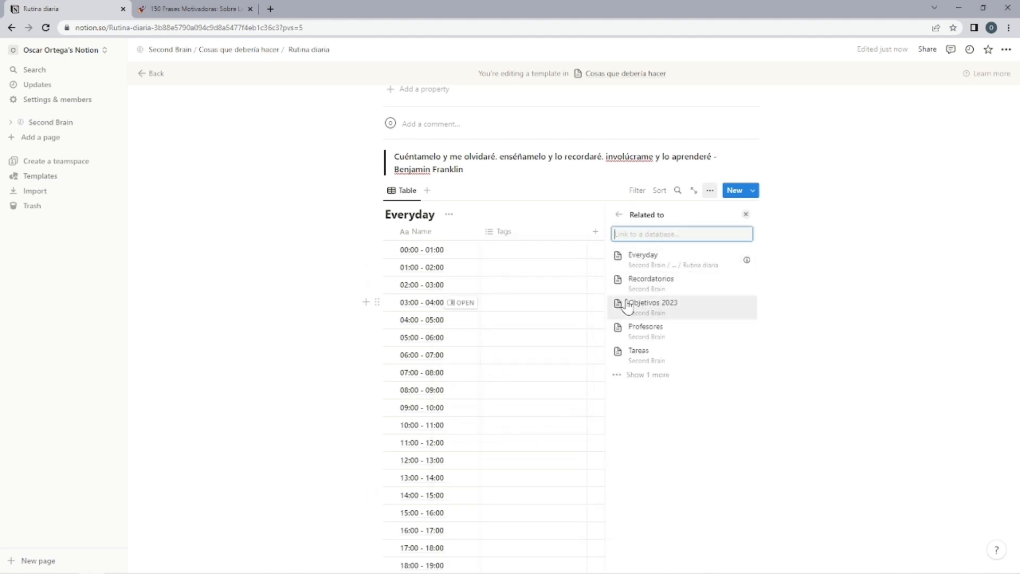
click(639, 356)
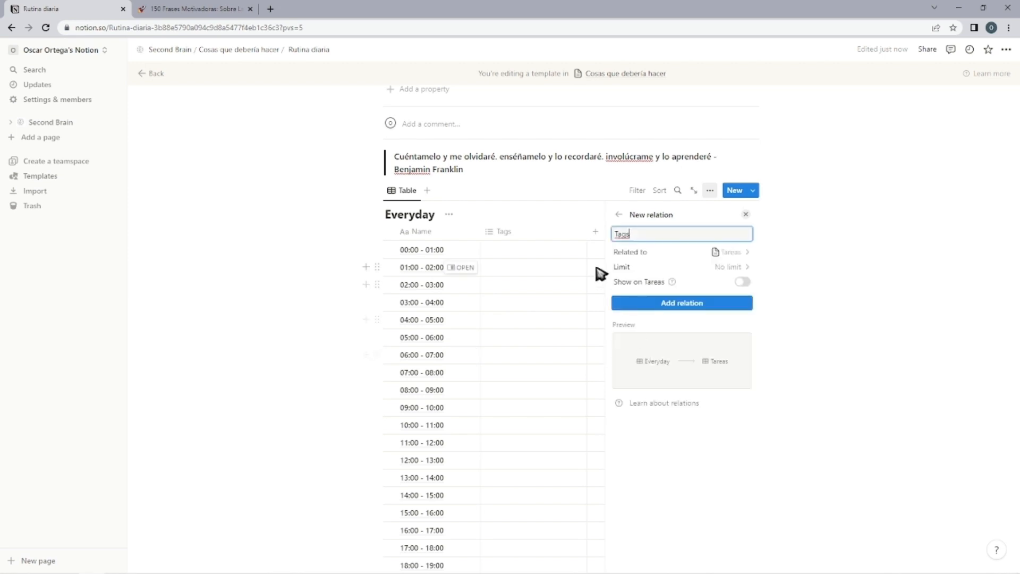
click(654, 304)
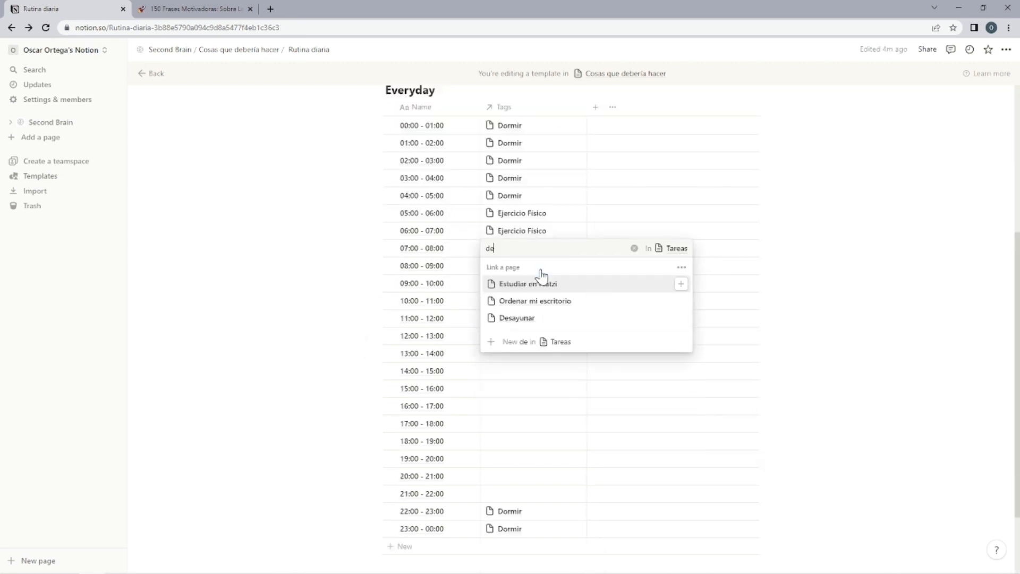
Link the Desayunar task to the 07:00 - 08:00 slot.
text(s)
click(541, 282)
click(545, 254)
click(681, 283)
click(838, 232)
Link the Almorzar task to the 13:00 - 14:00 slot.
scroll(838, 231, down, 2)
click(541, 270)
text(a)
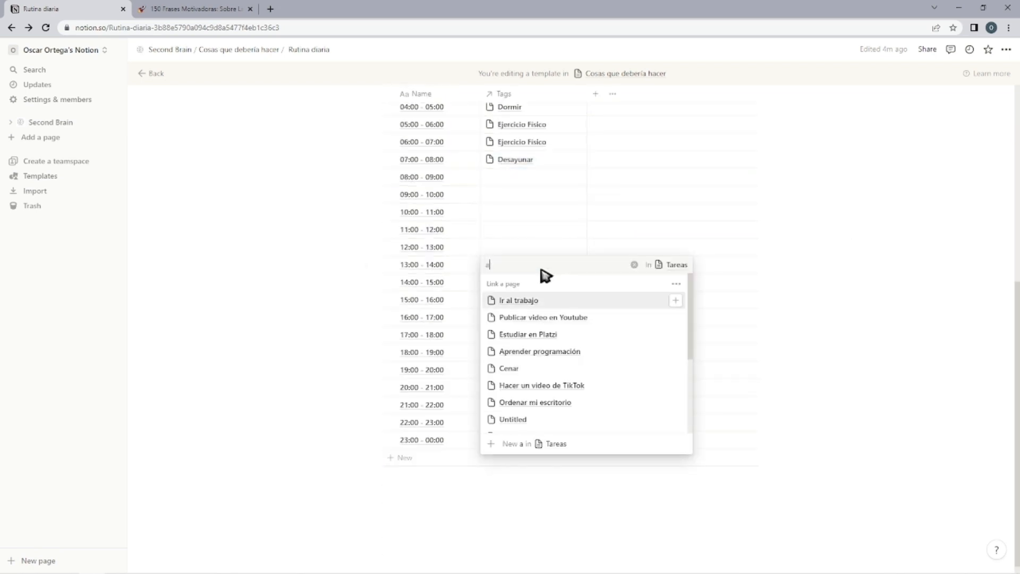
text(lm)
click(532, 300)
click(471, 407)
Try the Cenar task in the 20:00 - 21:00 slot and clear that cell again.
click(502, 373)
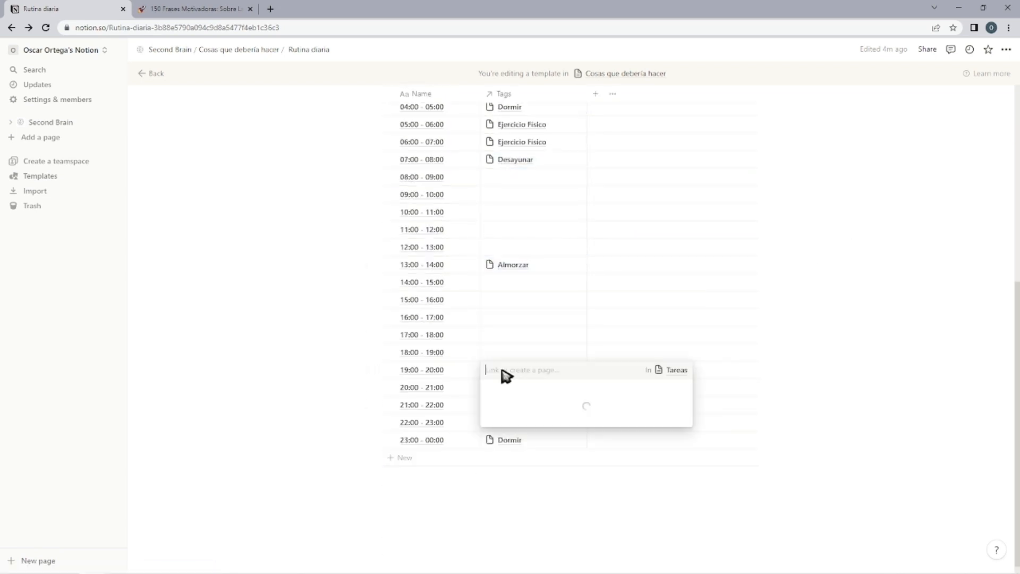
click(341, 386)
click(523, 390)
text(cen)
click(536, 345)
click(872, 324)
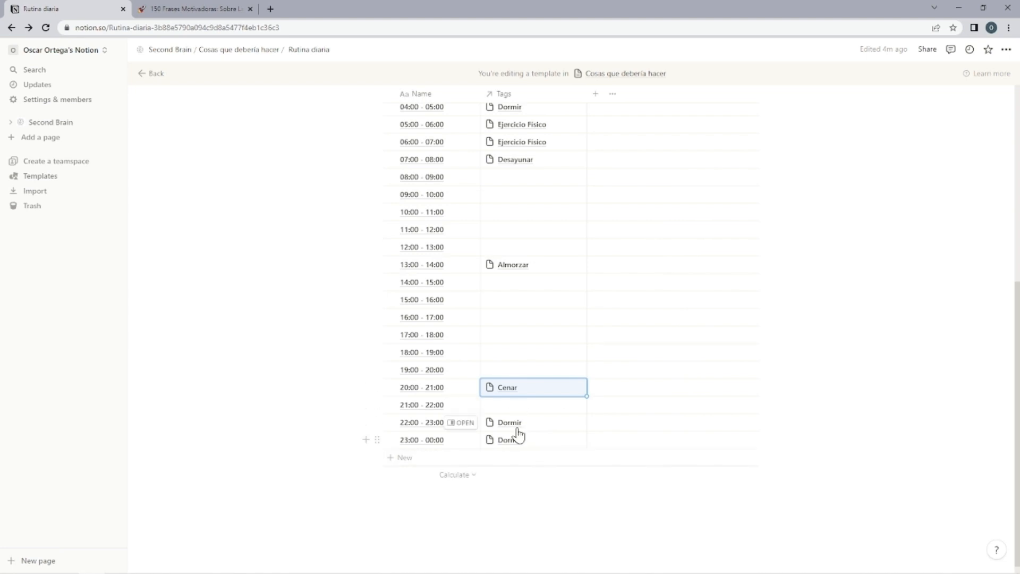
key(BackSpace)
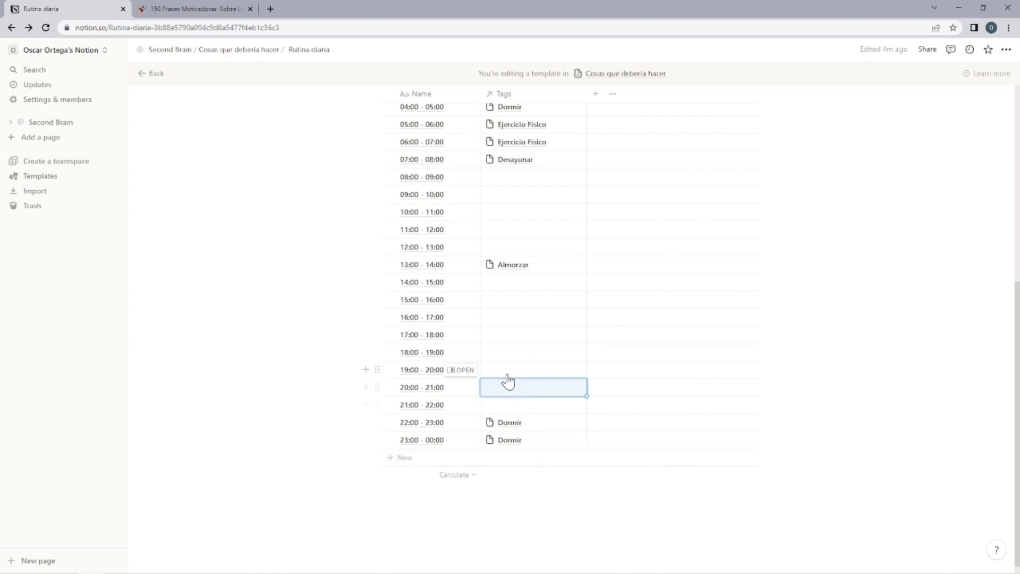
Link the Cenar task to the 19:00 - 20:00 slot in the Everyday table.
click(512, 373)
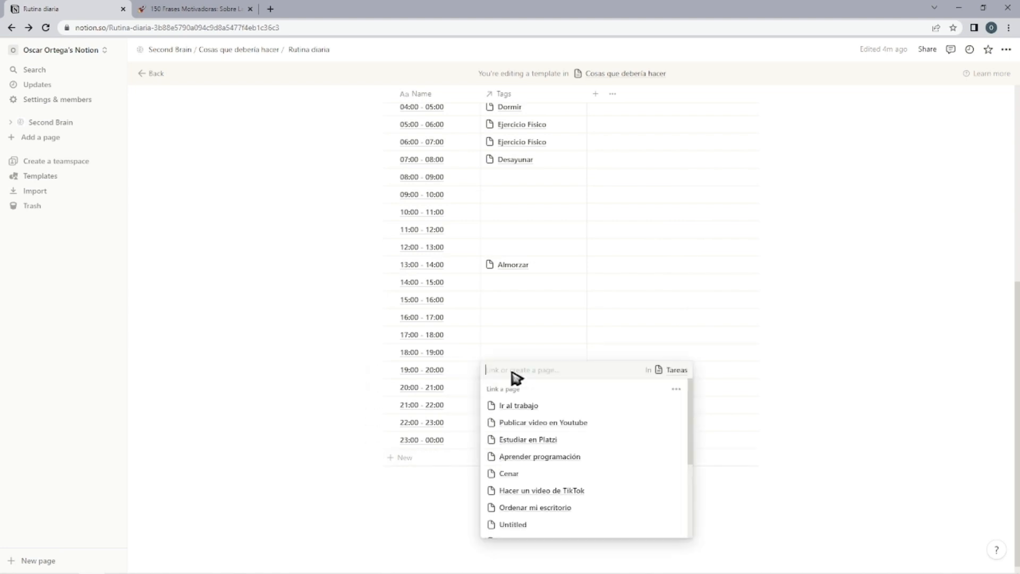
text(c)
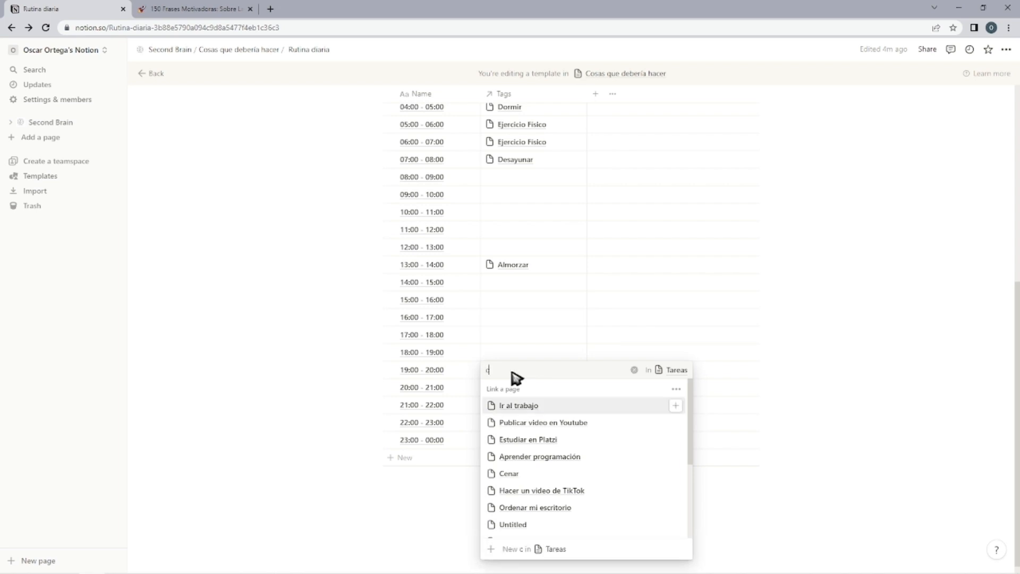
text(ena)
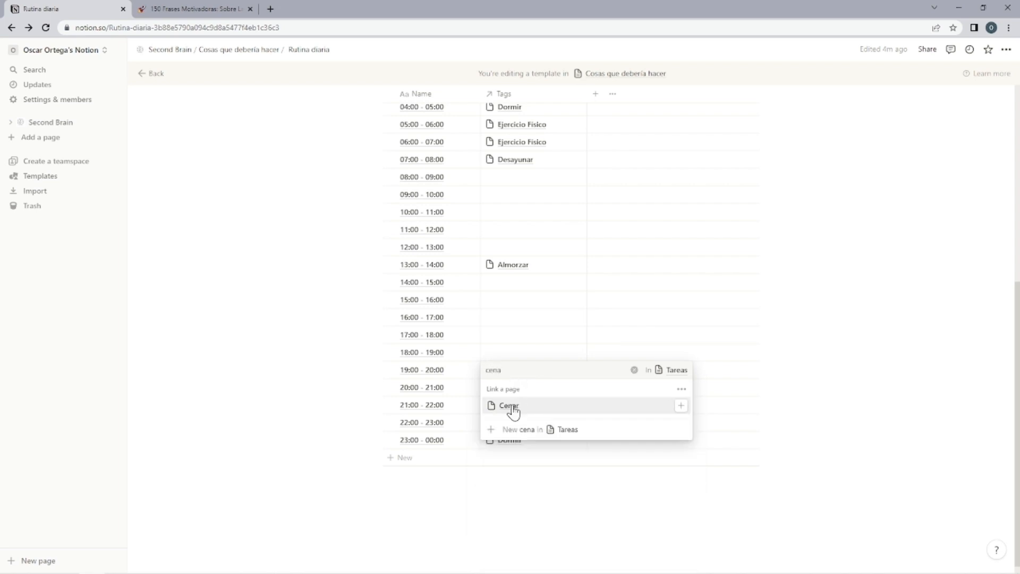
key(Escape)
scroll(852, 393, up, 5)
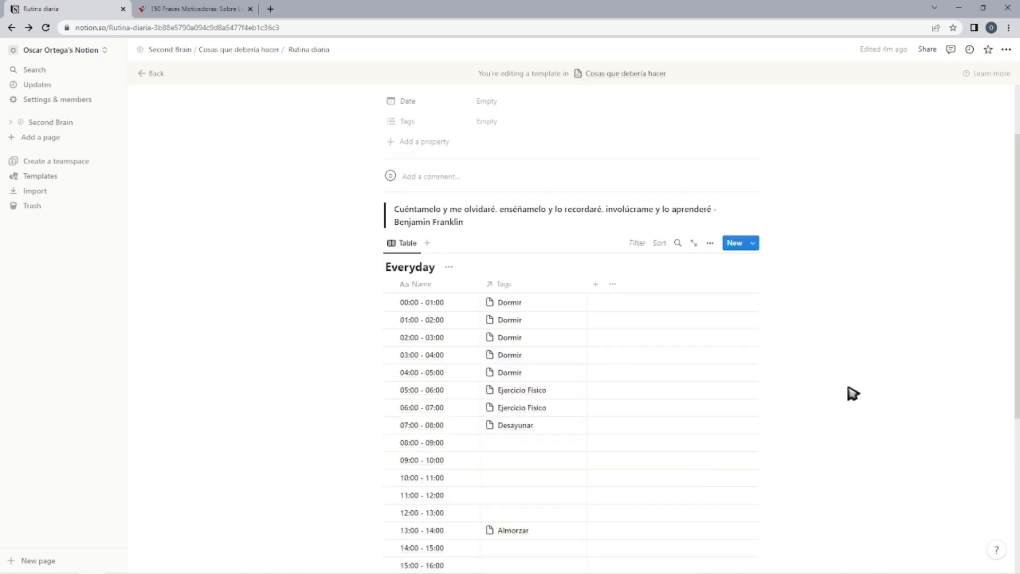
scroll(853, 393, up, 2)
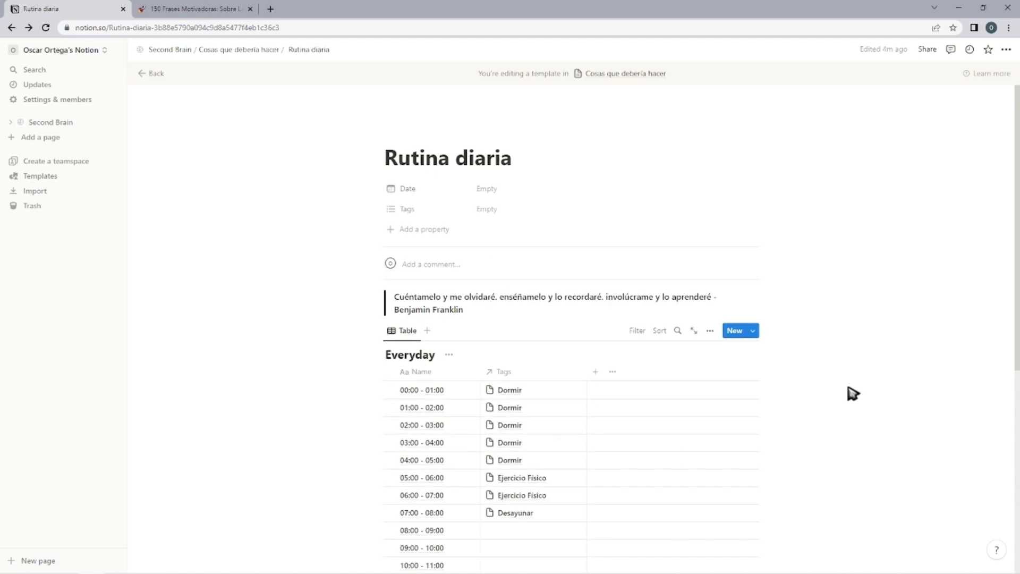
scroll(853, 393, down, 3)
scroll(852, 394, down, 1)
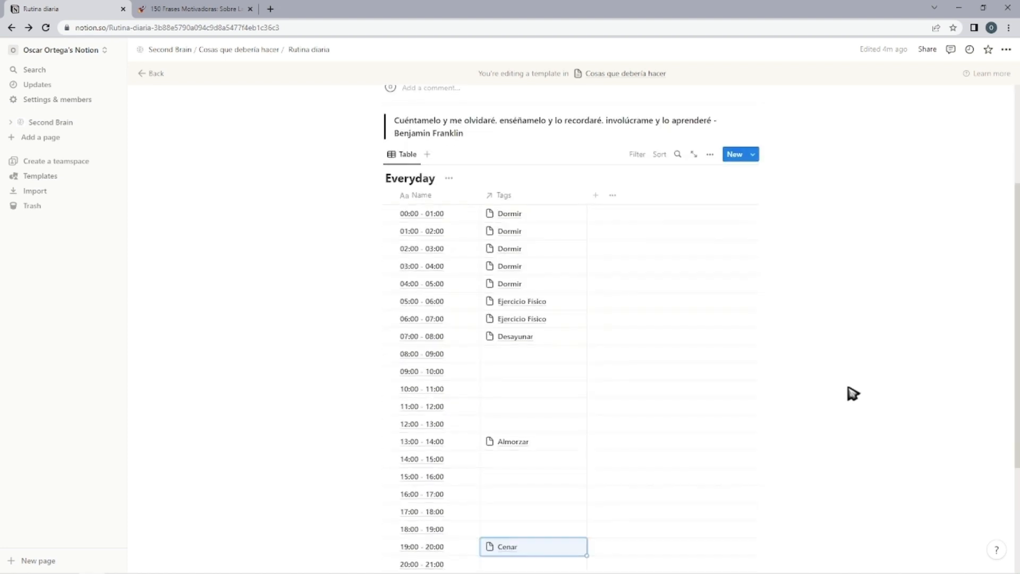
click(853, 393)
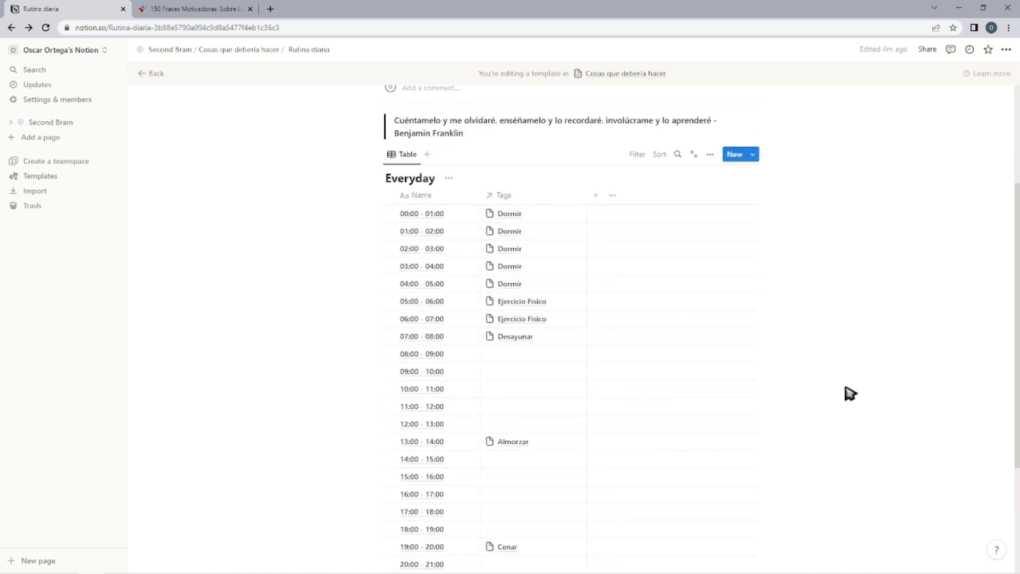
Add a Select property to the Everyday table.
scroll(838, 394, down, 2)
scroll(598, 200, up, 2)
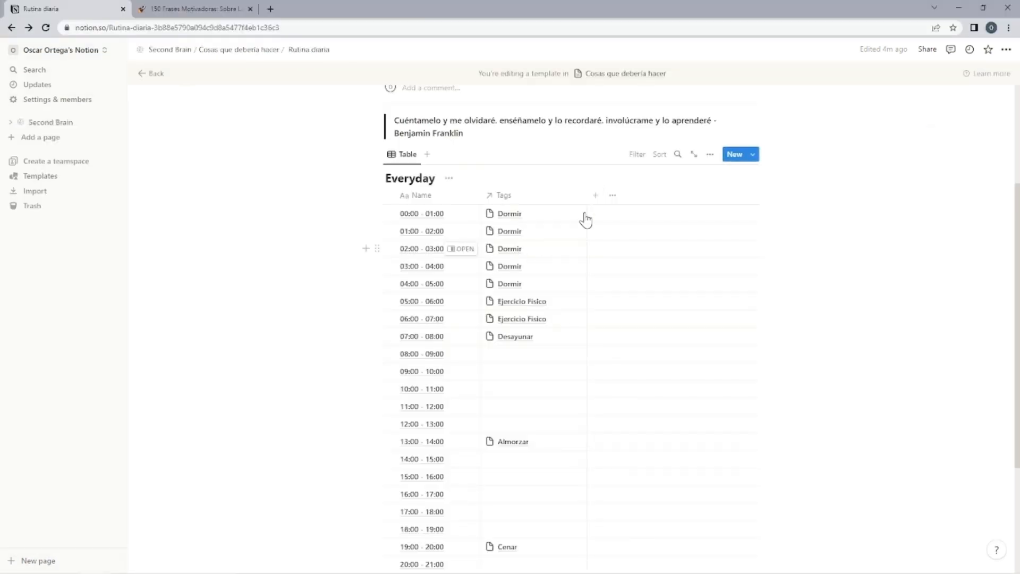
click(595, 195)
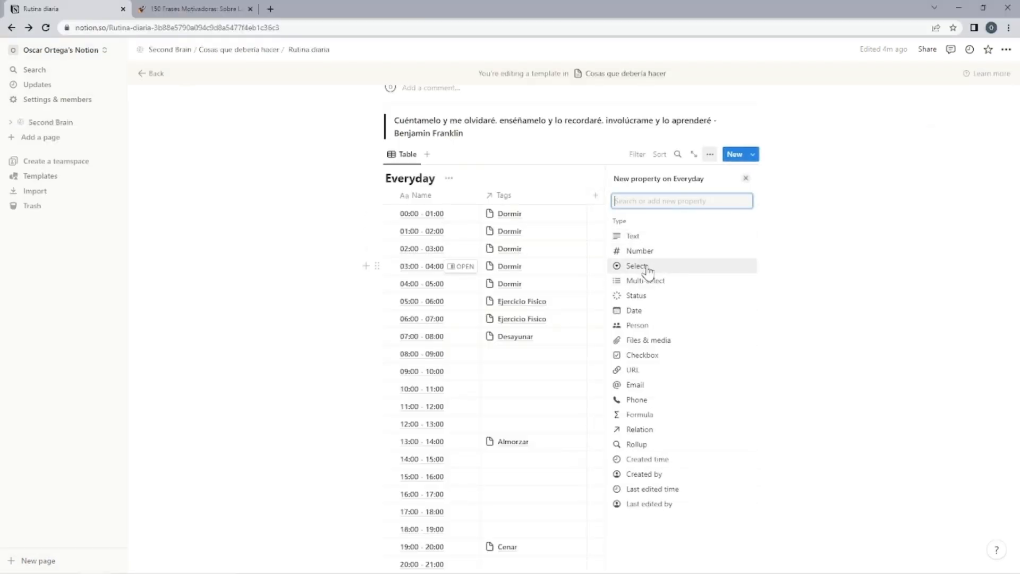
click(646, 267)
Create the Select options No empezado, En proceso, Completado and Cancelado in the first four hourly rows, one per row.
click(546, 214)
click(652, 219)
click(652, 219)
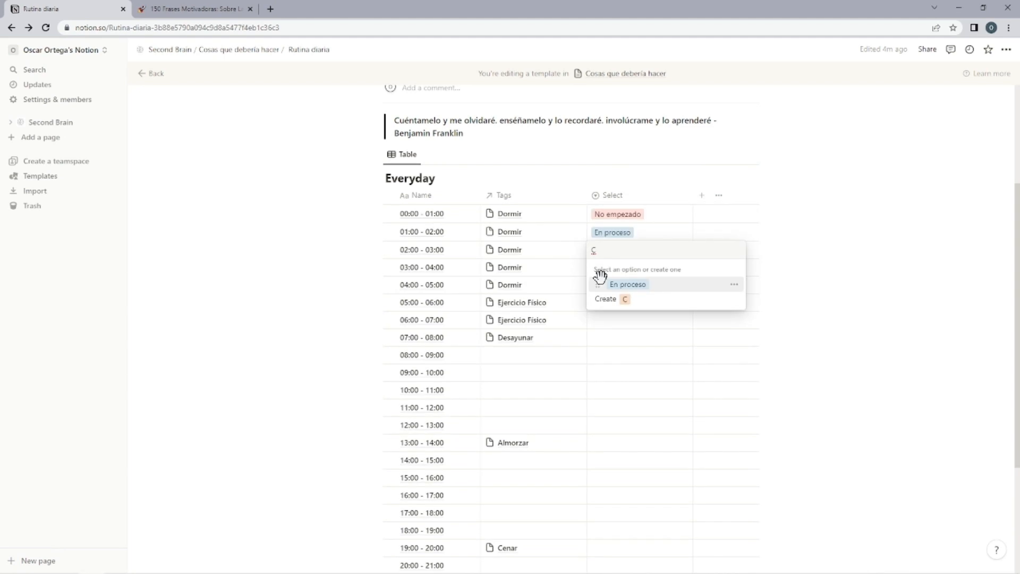
text(omplet)
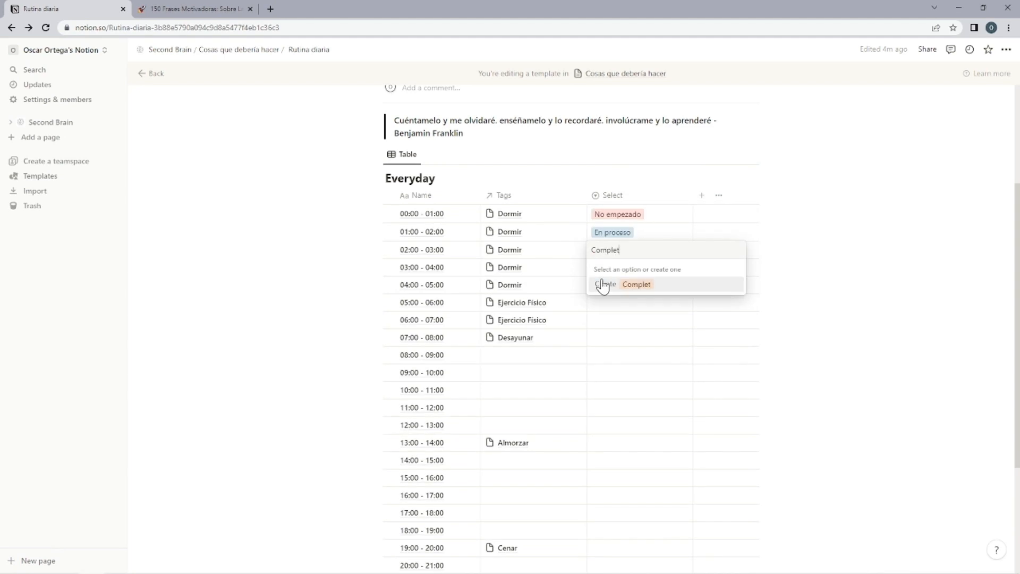
text(ado)
click(602, 284)
key(Down)
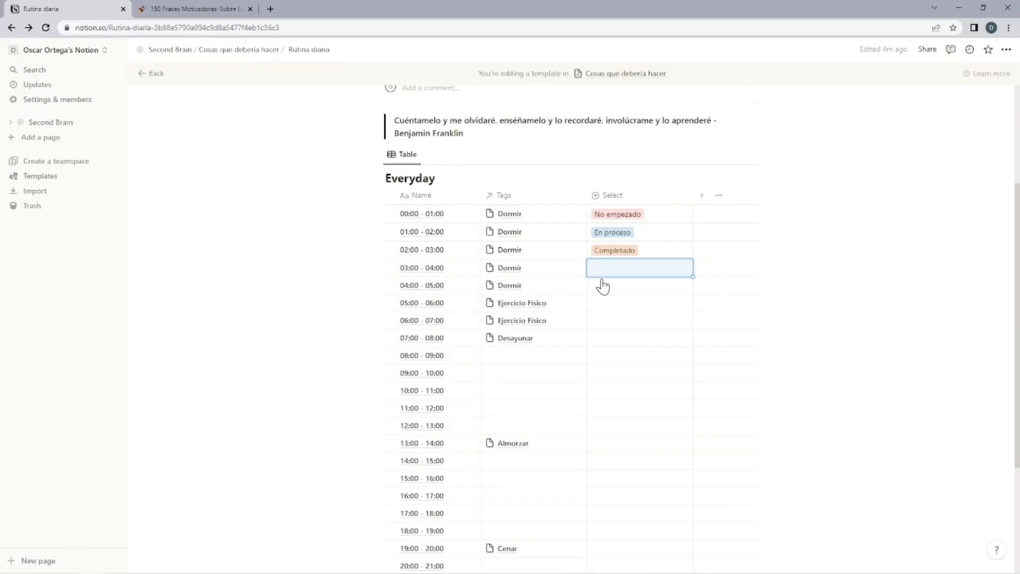
text(Cancelado)
key(Return)
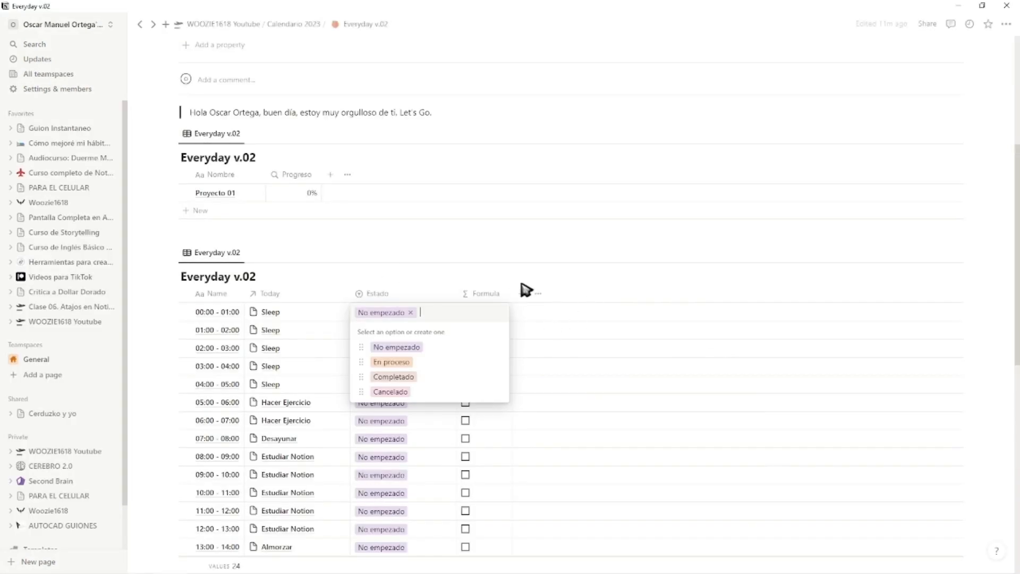
key(Escape)
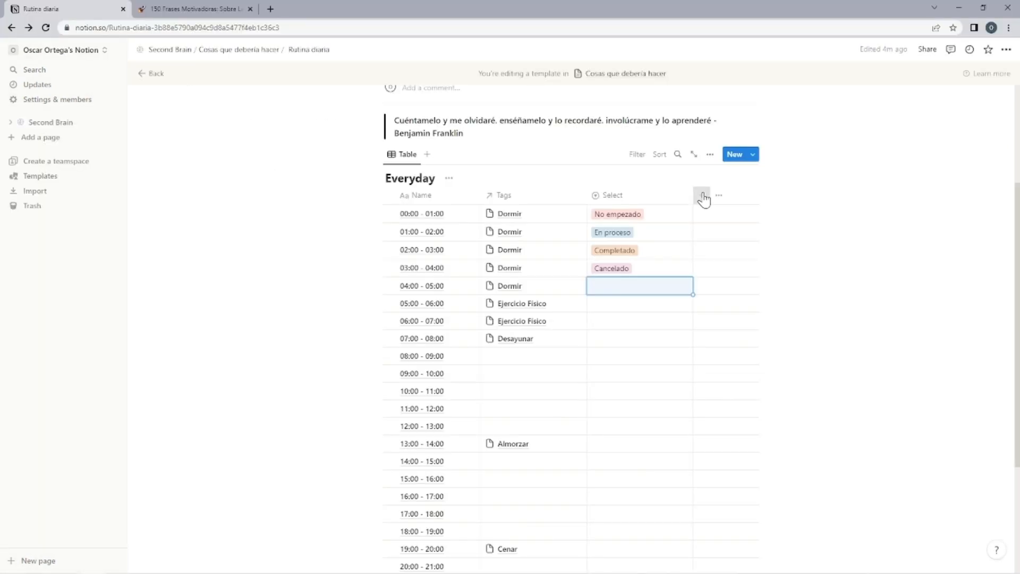
Add a Formula property to the Everyday table and rename the Select property as Estado.
click(700, 198)
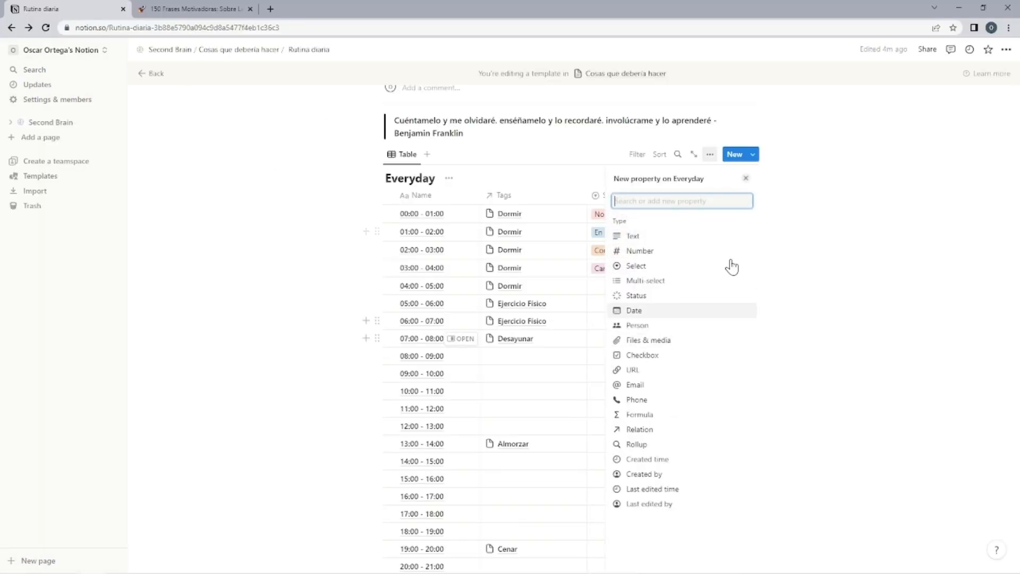
click(642, 414)
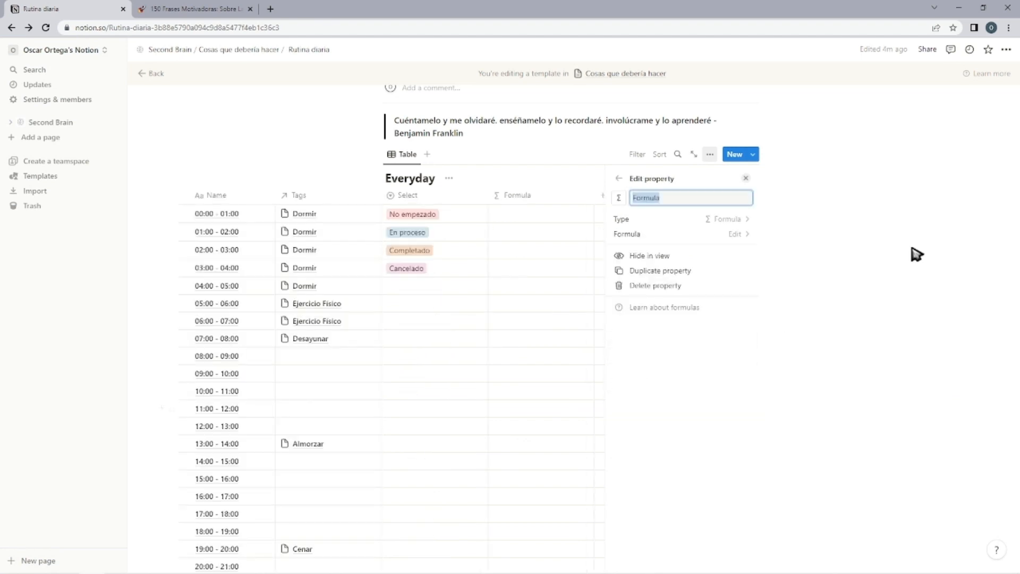
click(745, 183)
click(547, 198)
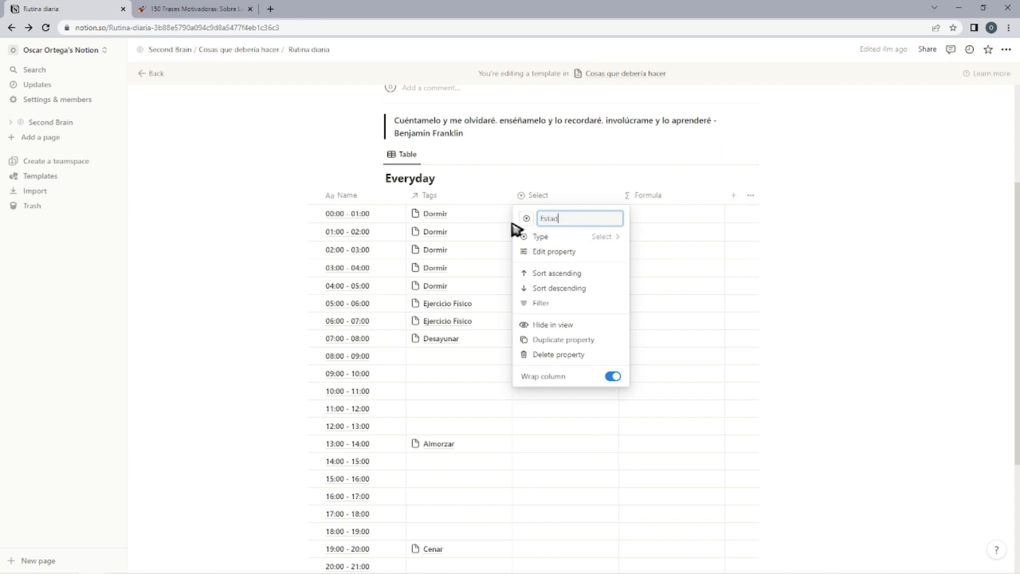
key(Return)
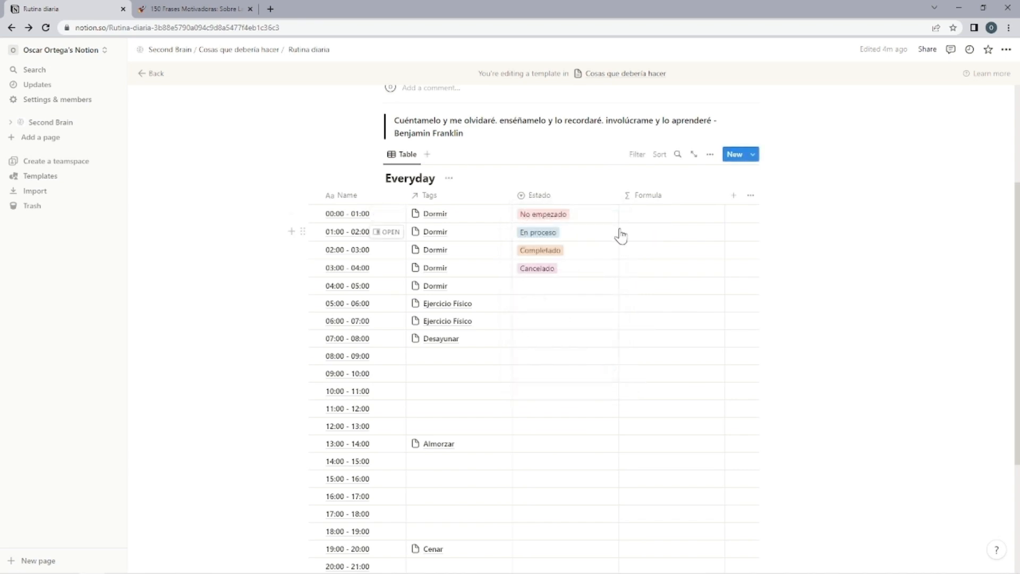
Set the Formula property's expression to prop("Estado") == "Completado".
click(660, 218)
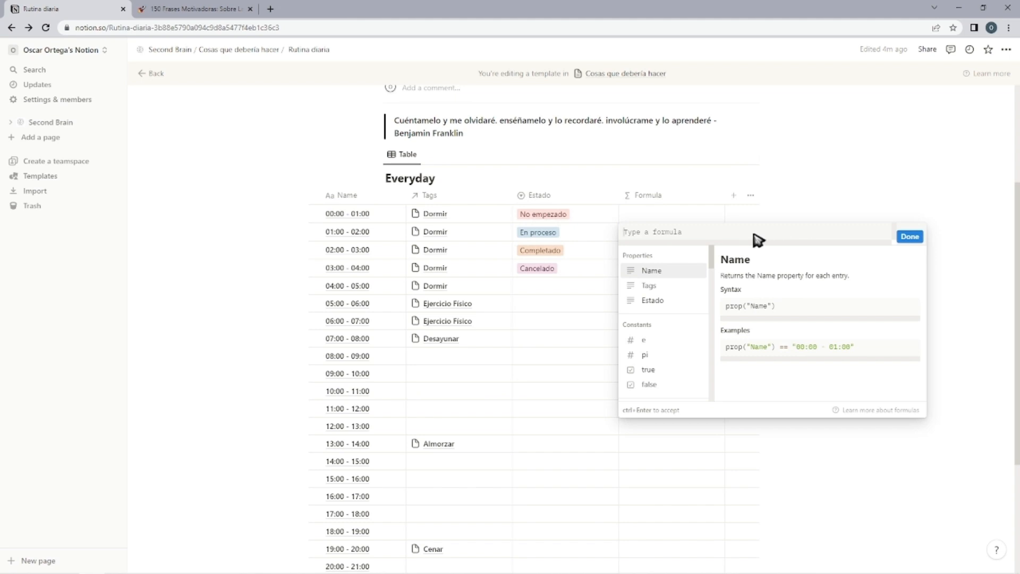
text(prop("Estado") == "Completado")
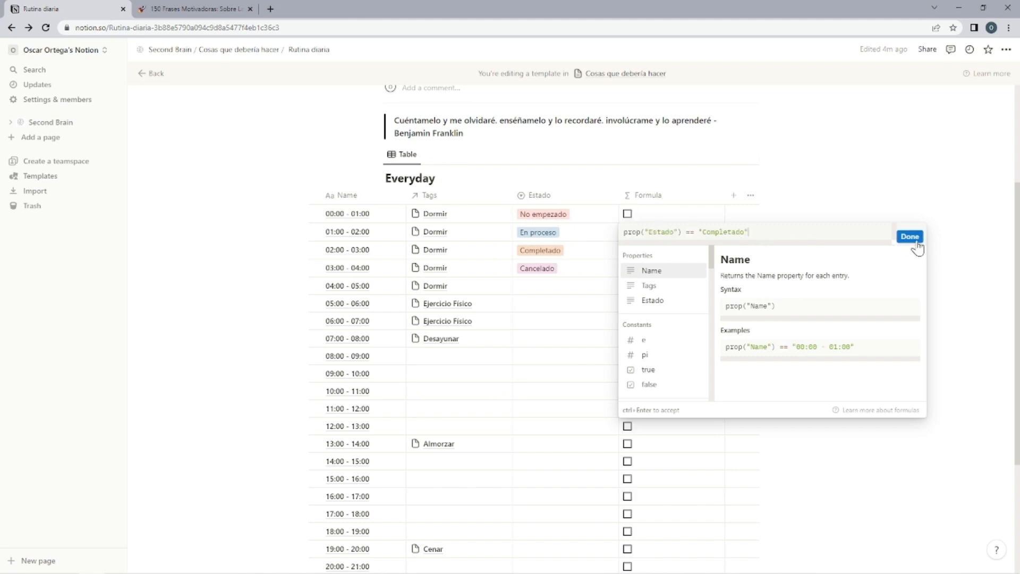
click(909, 237)
scroll(785, 291, down, 3)
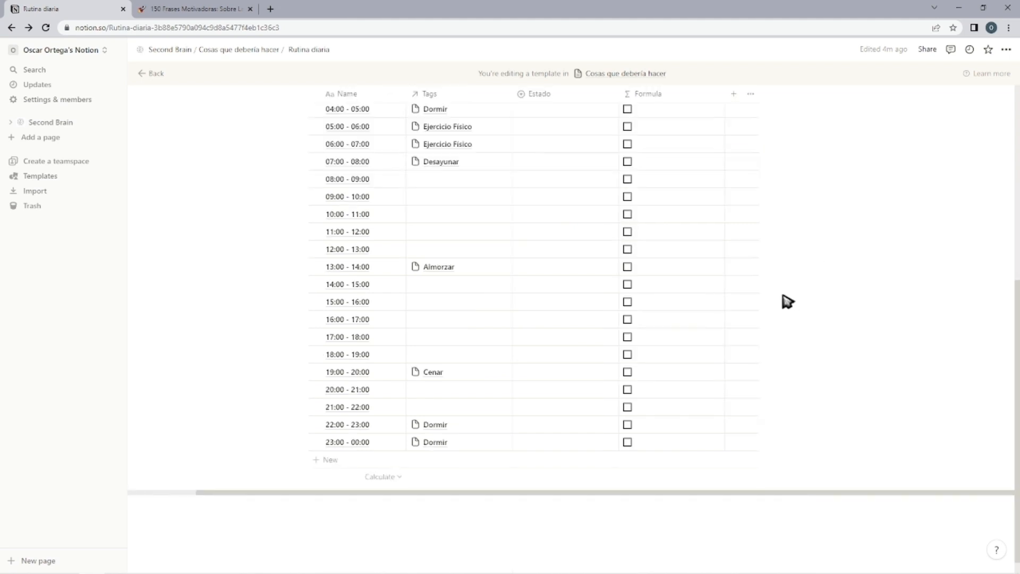
scroll(776, 297, up, 4)
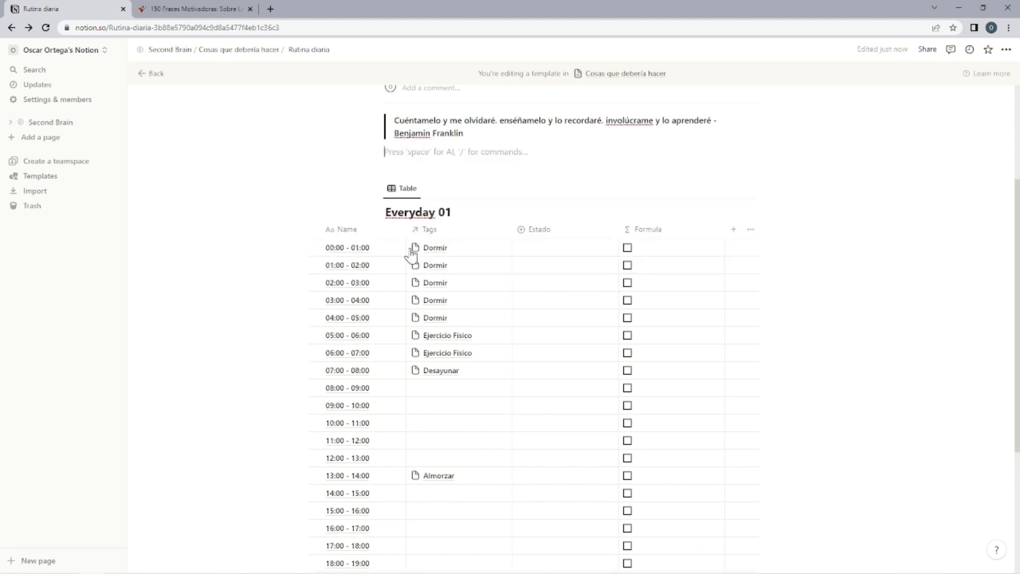
Insert a new inline table database between the quote and Everyday 01, and title it Everyday Resumen.
text(Ever)
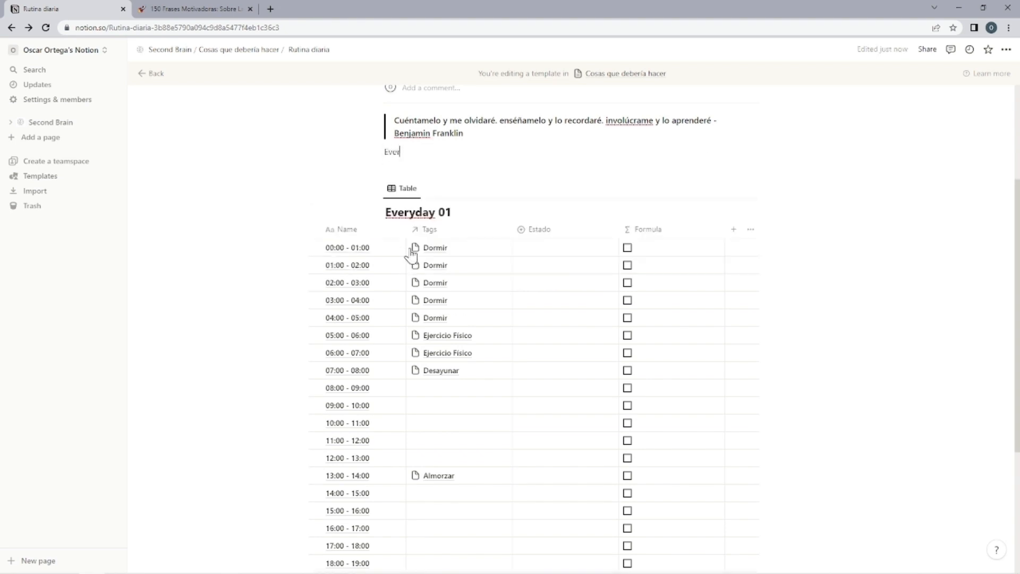
key(BackSpace)
key(BackSpace)
text(/data)
click(479, 190)
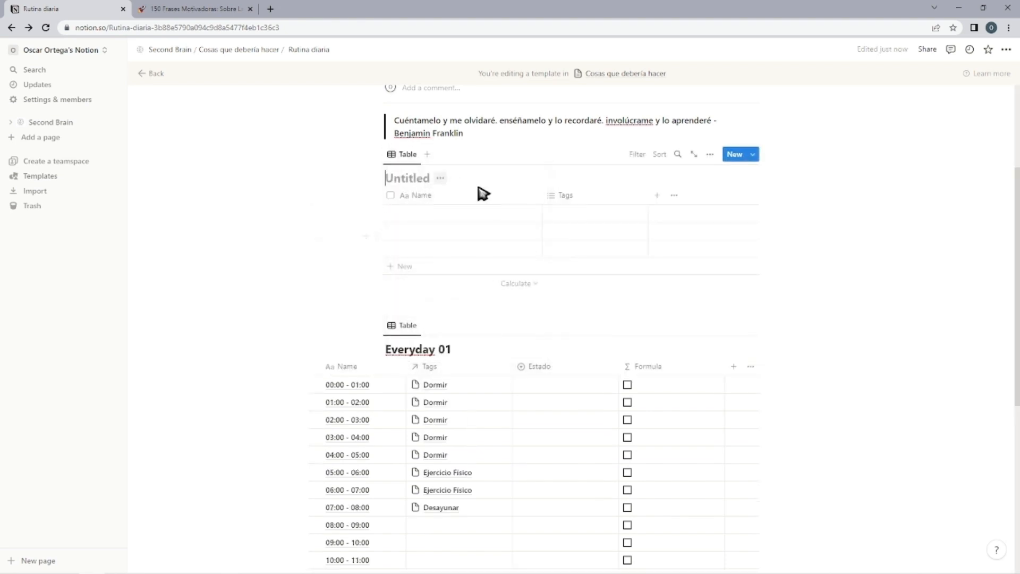
text(Everyday R)
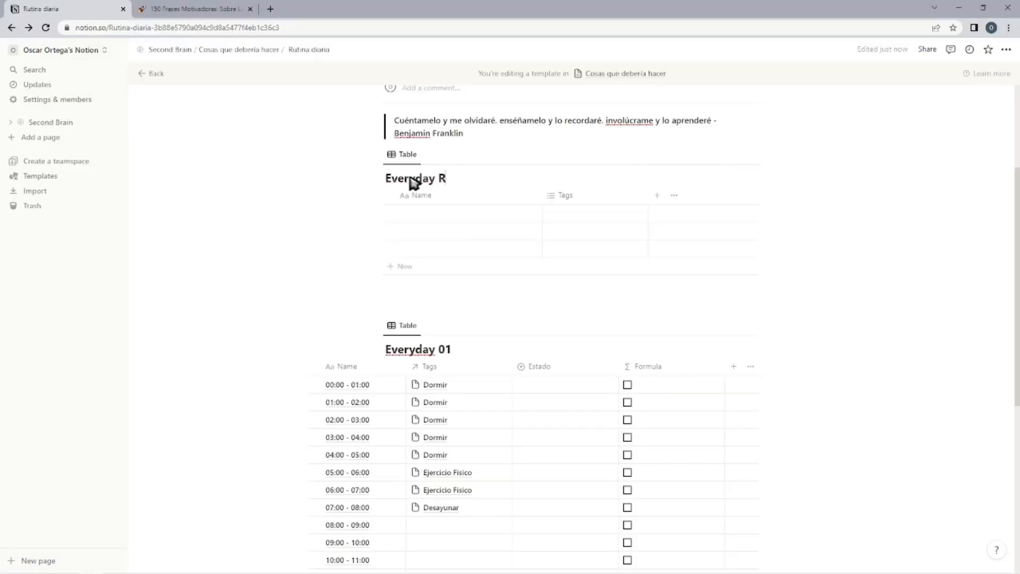
text(esumen)
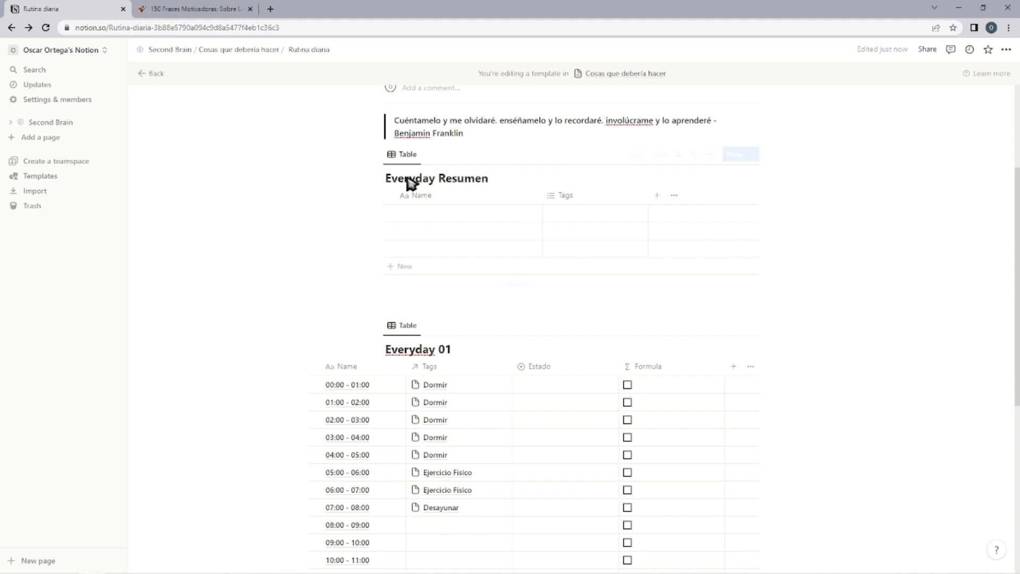
Name the first row of Everyday Resumen "Que tanto hiciste hoy".
click(414, 217)
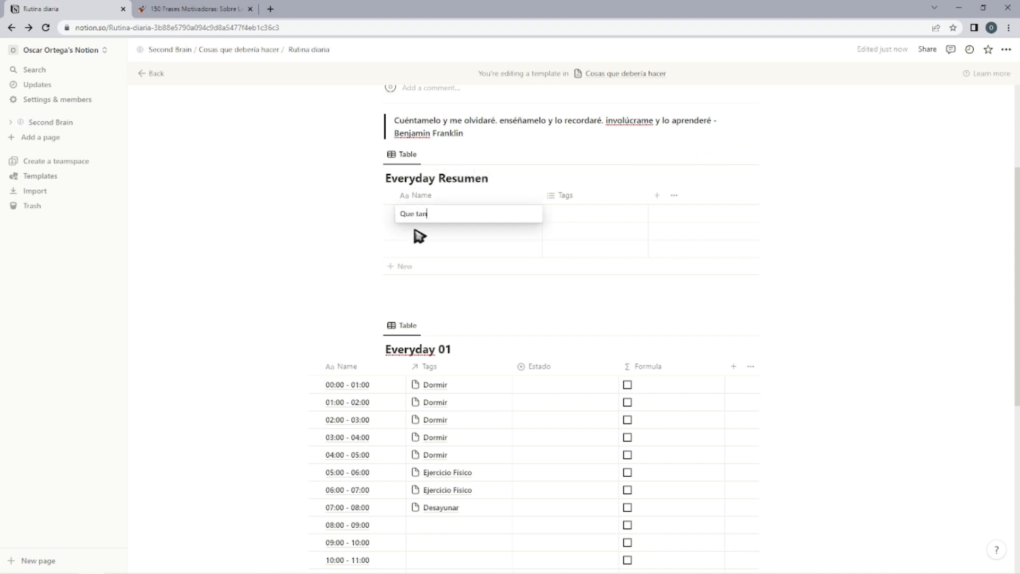
text(Que tanto hiciste hoy)
key(Return)
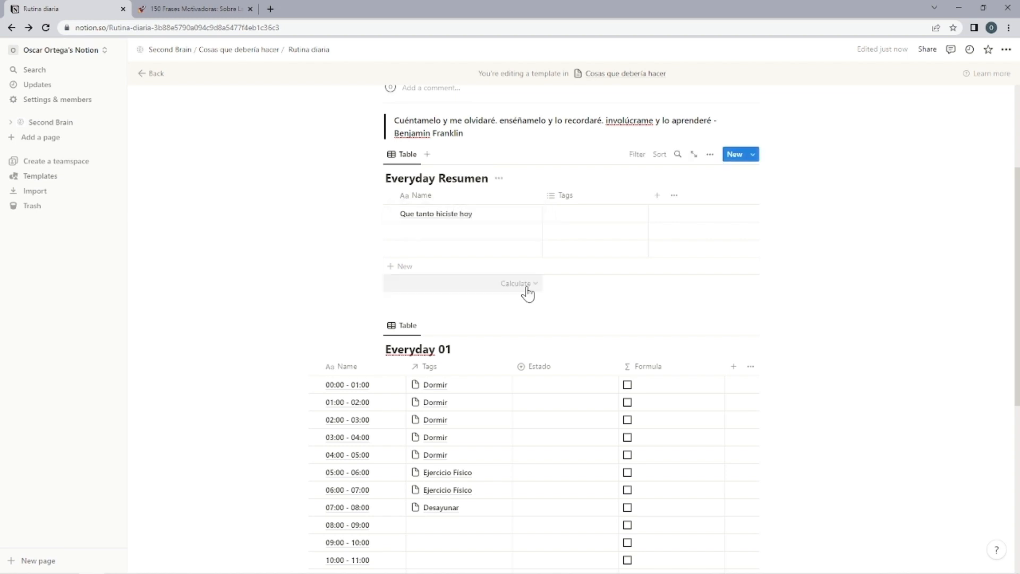
click(657, 196)
scroll(707, 298, down, 3)
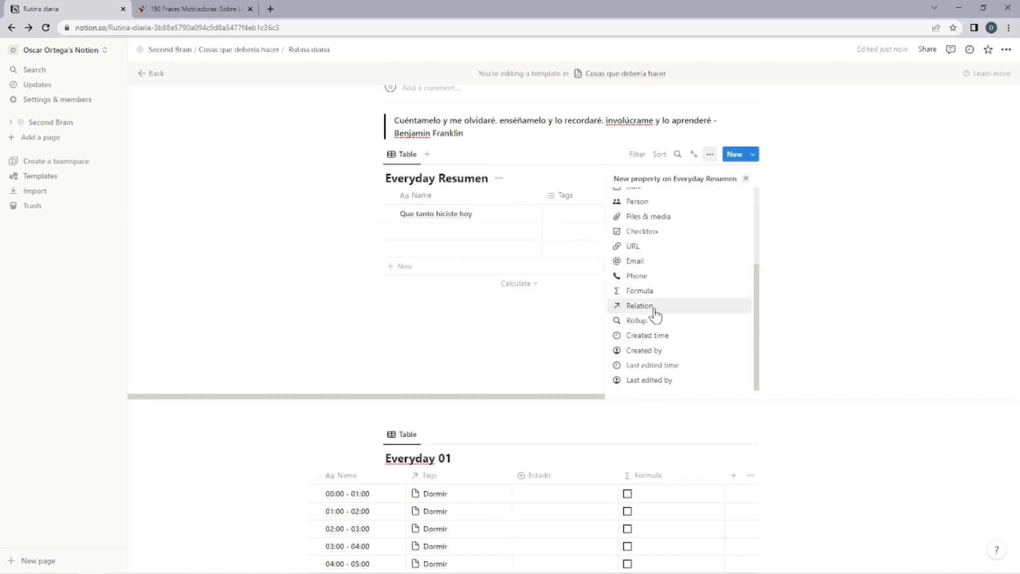
key(Escape)
click(563, 196)
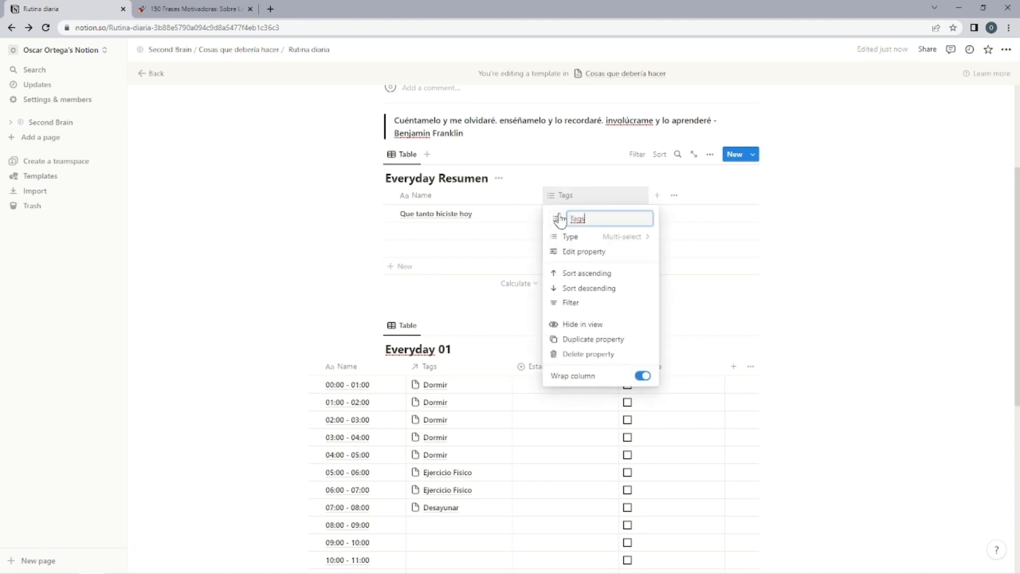
click(630, 238)
click(534, 490)
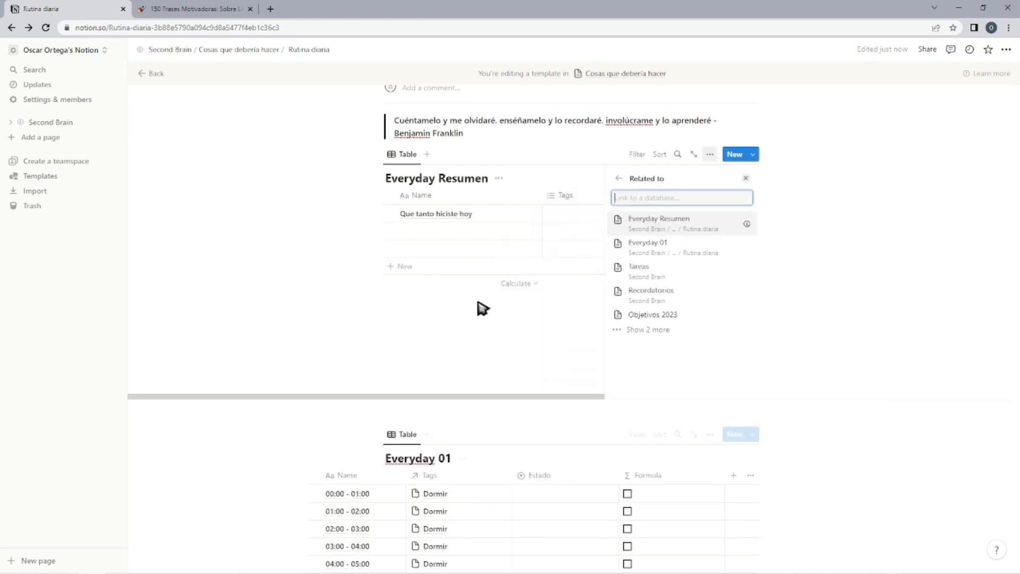
click(667, 254)
click(445, 366)
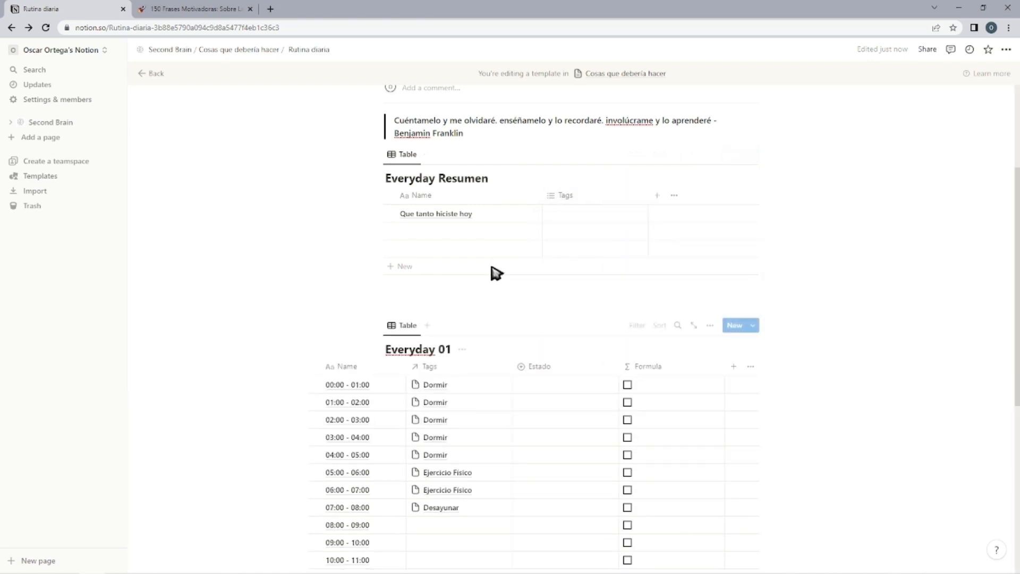
Change the Tags property of Everyday Resumen into a relation to the Everyday 01 database.
click(592, 204)
click(619, 237)
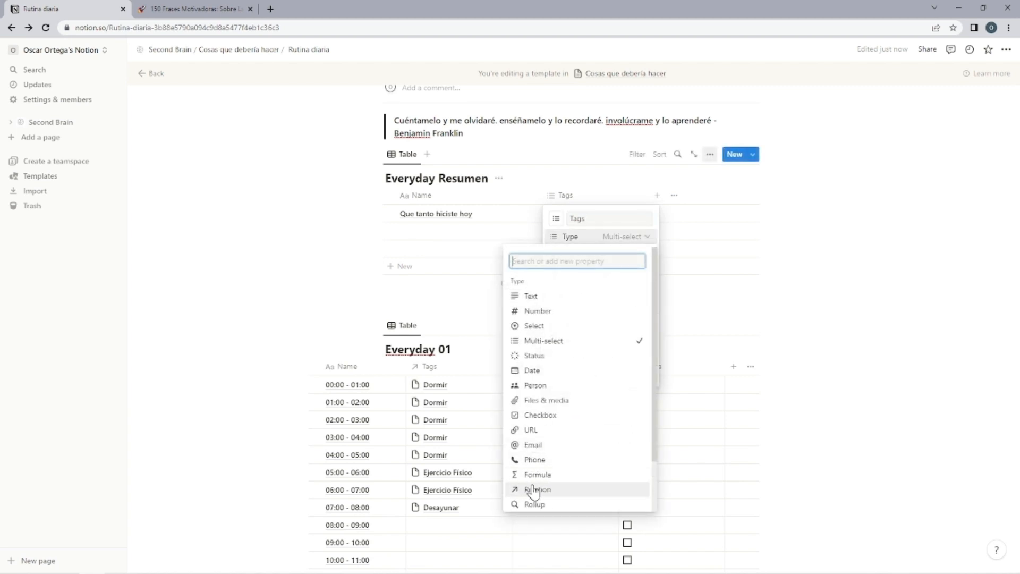
click(532, 488)
click(649, 259)
click(678, 267)
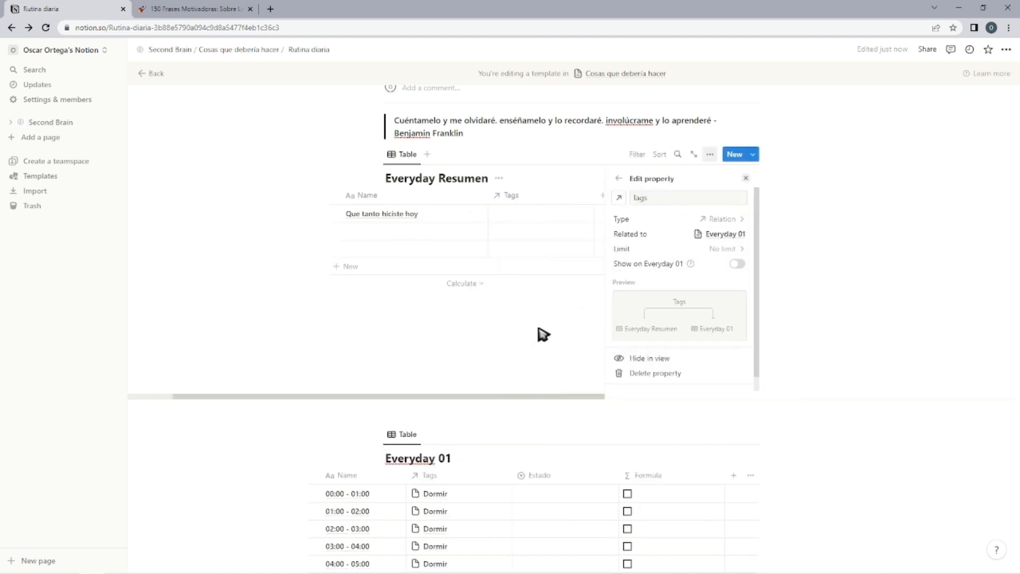
click(540, 335)
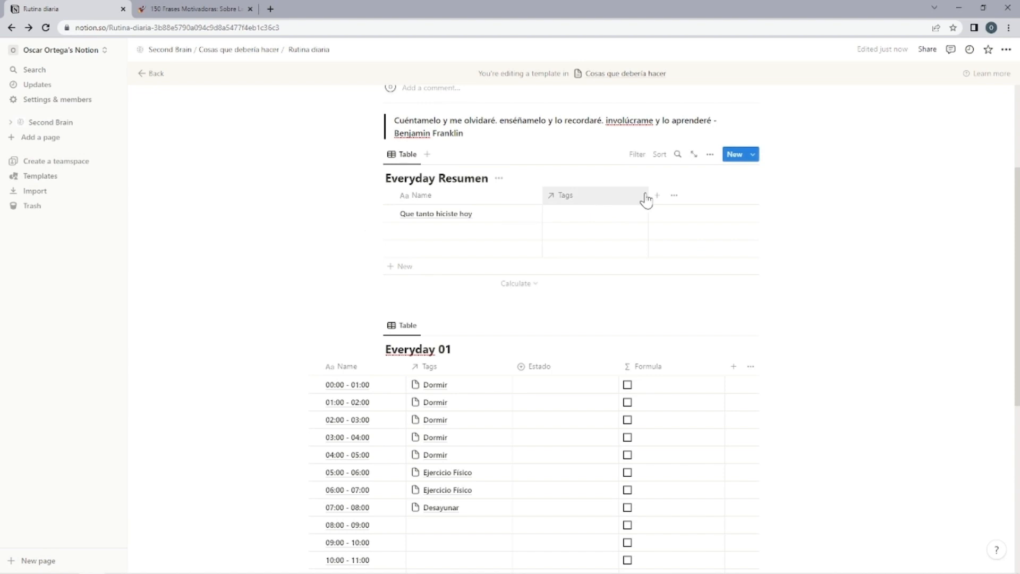
Add a rollup property named Progreso to the Everyday Resumen table.
click(653, 196)
scroll(656, 296, down, 5)
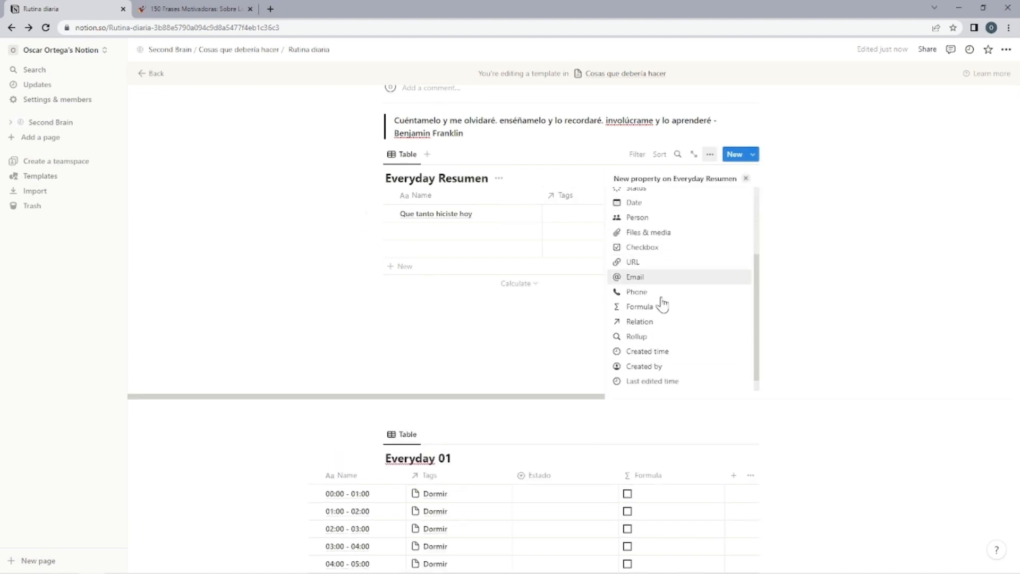
click(657, 322)
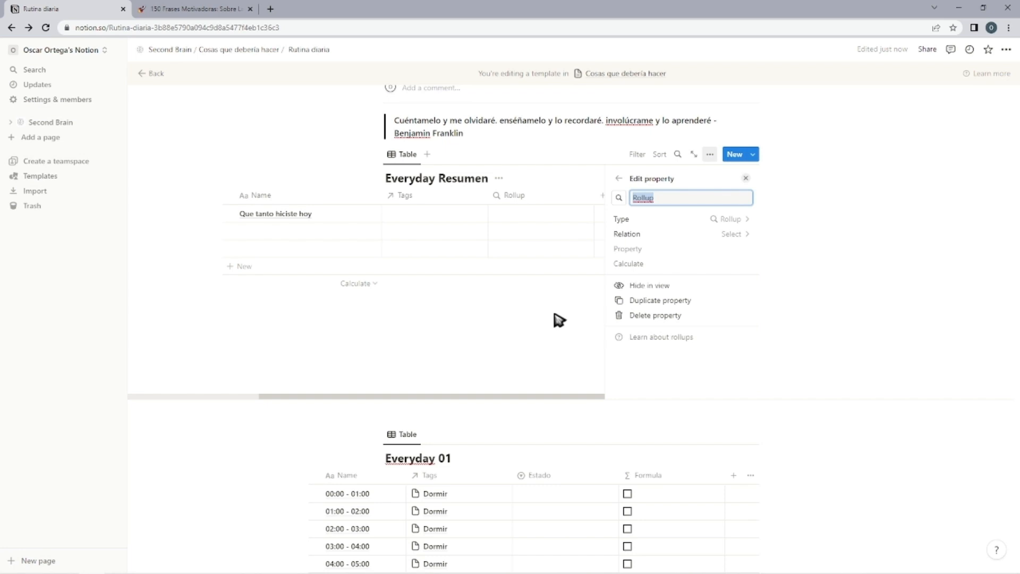
click(559, 319)
Link all 24 hourly entries of Everyday 01 in the Tags relation of "Que tanto hiciste hoy" and mark 00:00 - 01:00 as Completado.
click(551, 215)
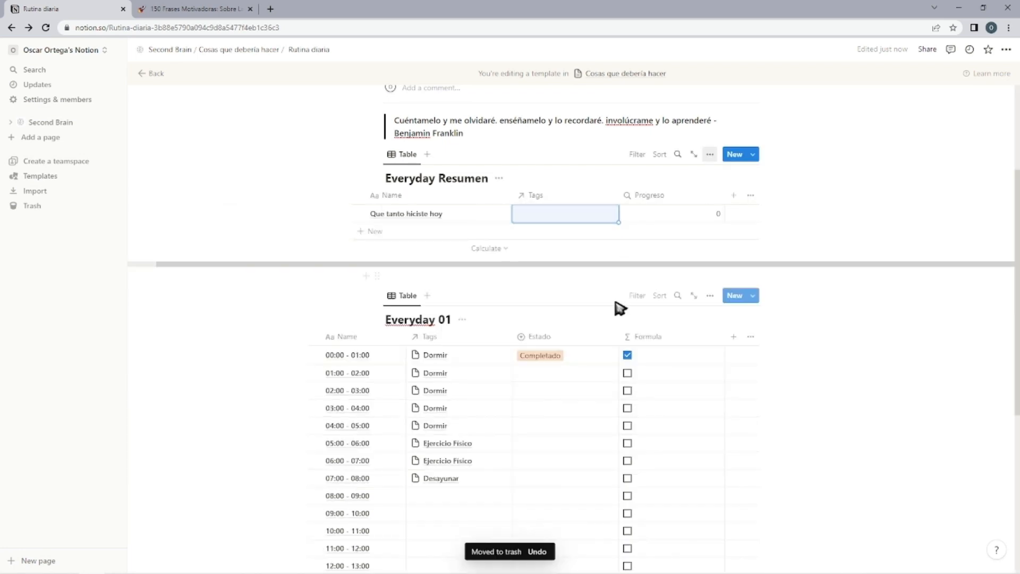
click(568, 214)
scroll(564, 291, down, 3)
click(708, 277)
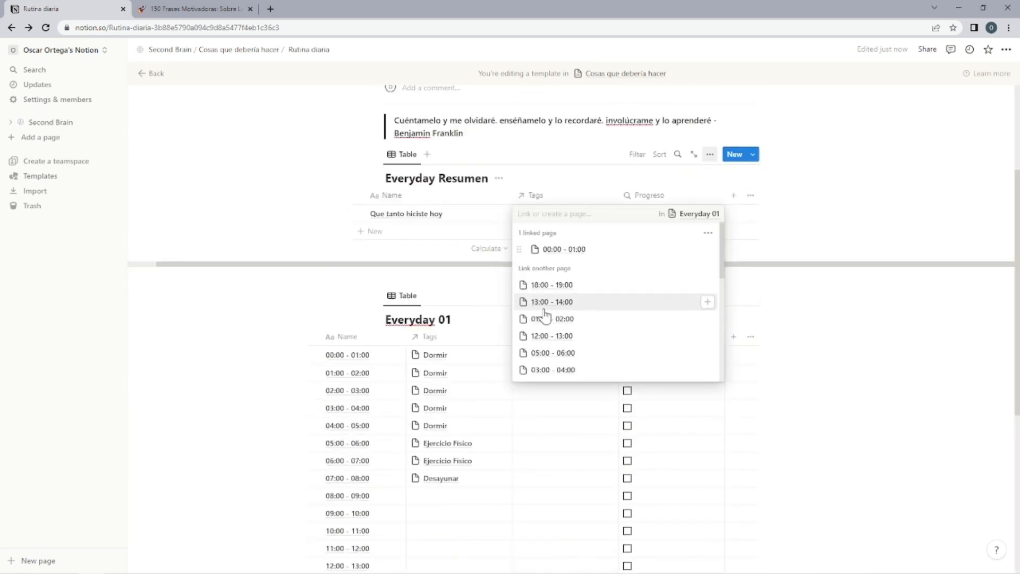
click(544, 316)
scroll(558, 313, down, 2)
scroll(555, 311, up, 2)
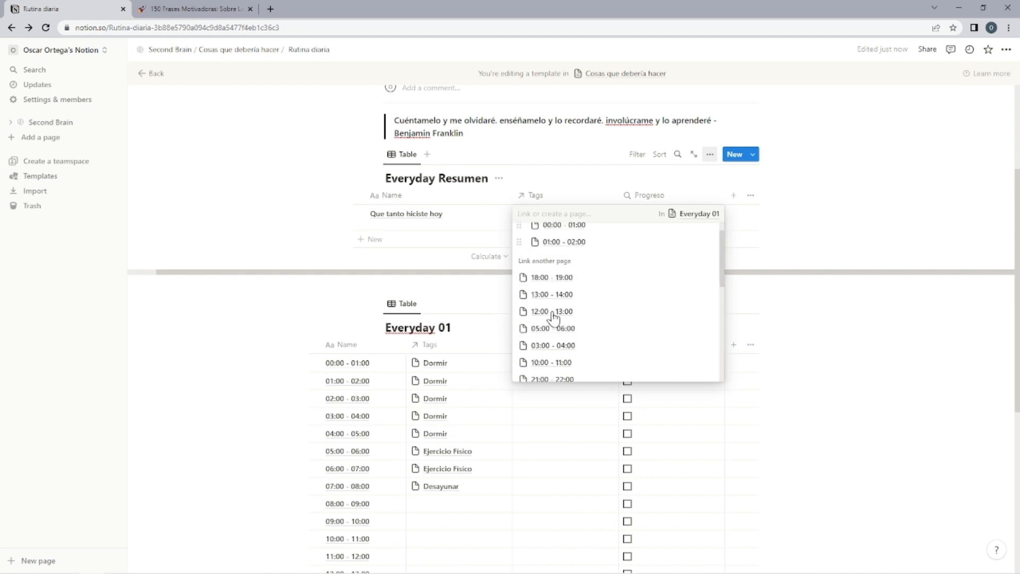
scroll(558, 313, down, 5)
scroll(565, 306, up, 1)
click(709, 271)
scroll(570, 303, up, 1)
scroll(566, 292, down, 1)
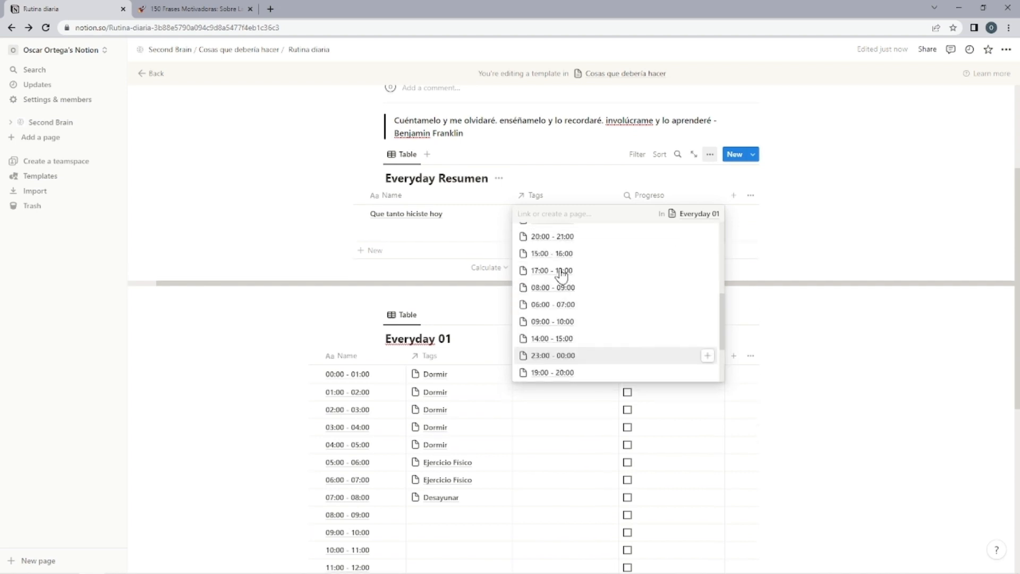
scroll(563, 274, up, 3)
scroll(624, 289, down, 3)
click(703, 337)
scroll(638, 319, up, 2)
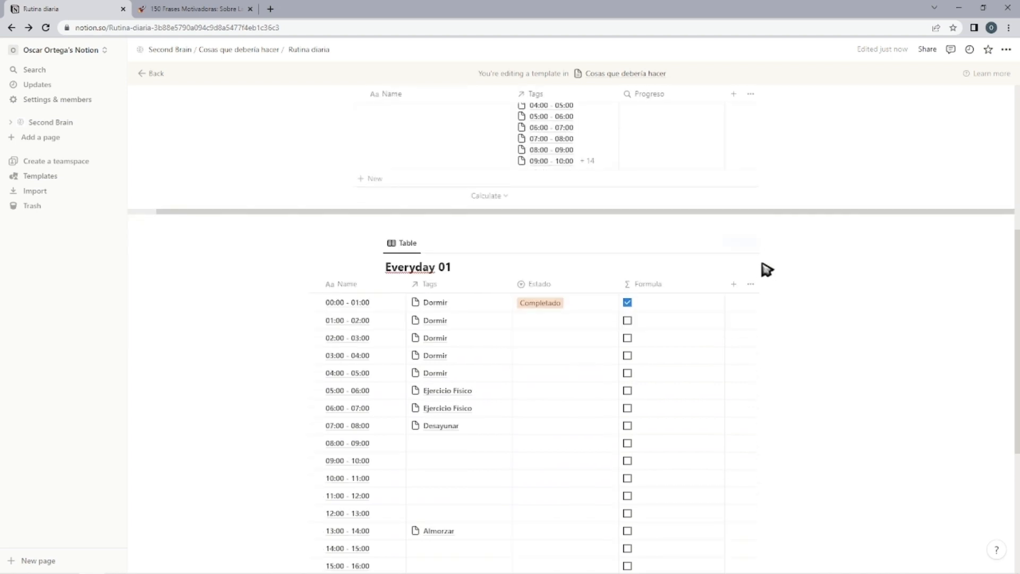
Configure the Progreso rollup with relation Tags, property Formula and calculation Percent checked, and mark 03:00 - 04:00 as Completado in Everyday 01.
scroll(765, 268, down, 1)
scroll(749, 269, up, 3)
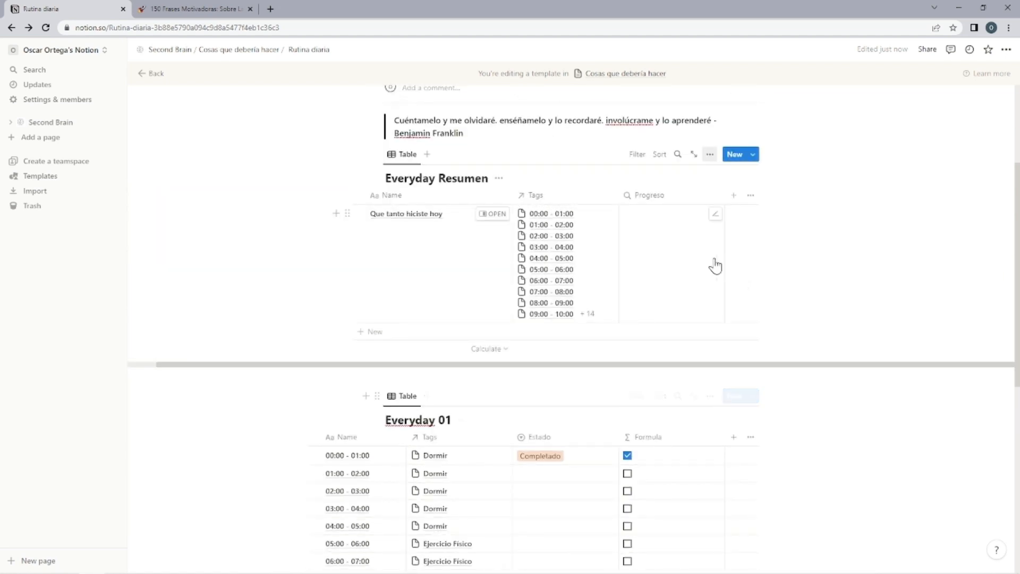
click(684, 249)
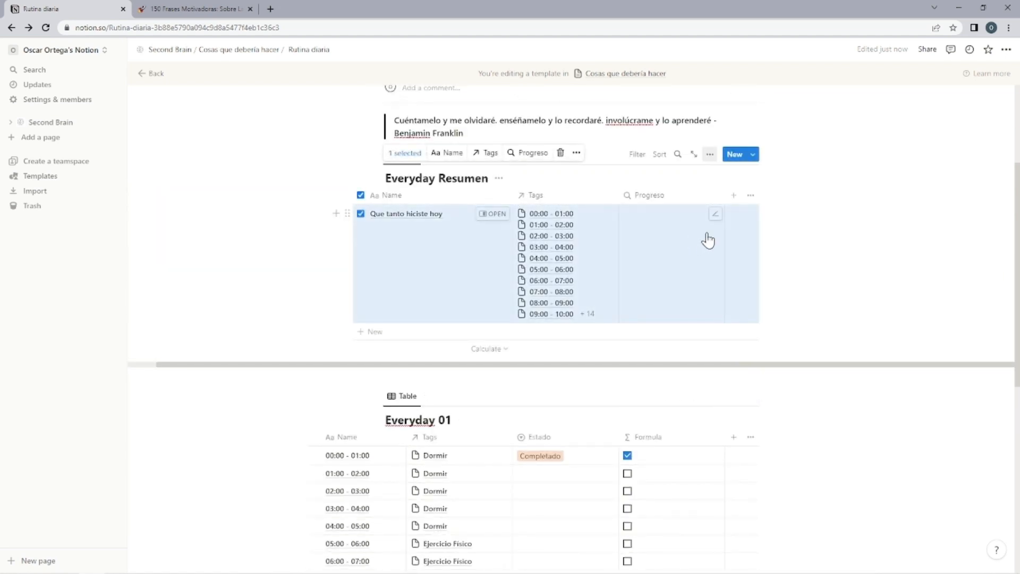
click(815, 234)
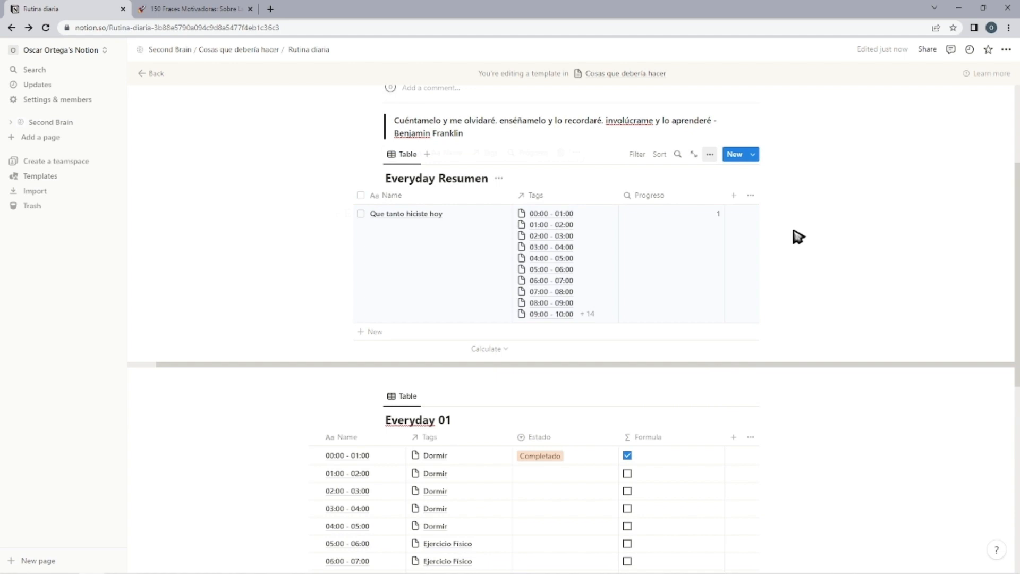
click(721, 218)
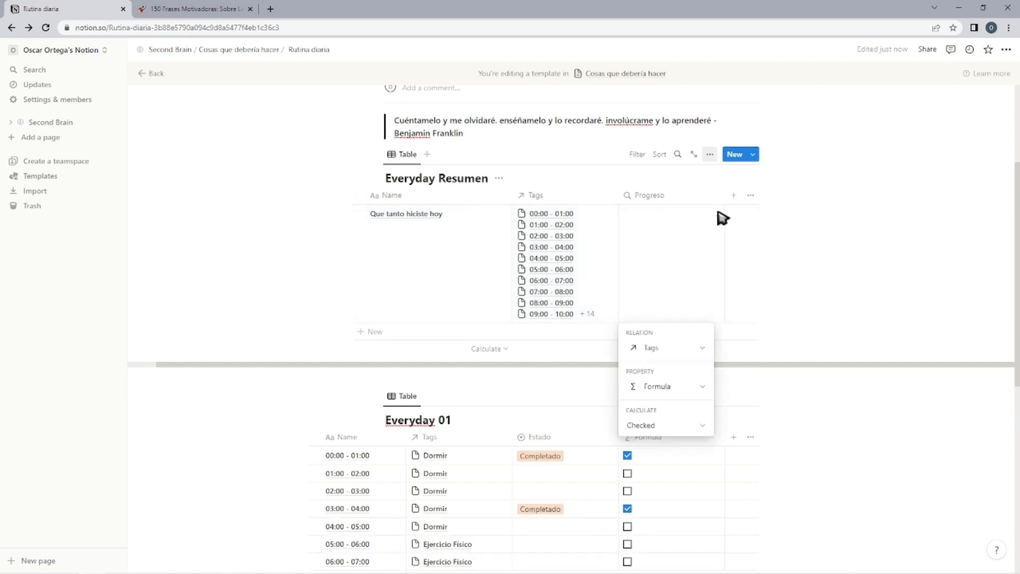
click(681, 426)
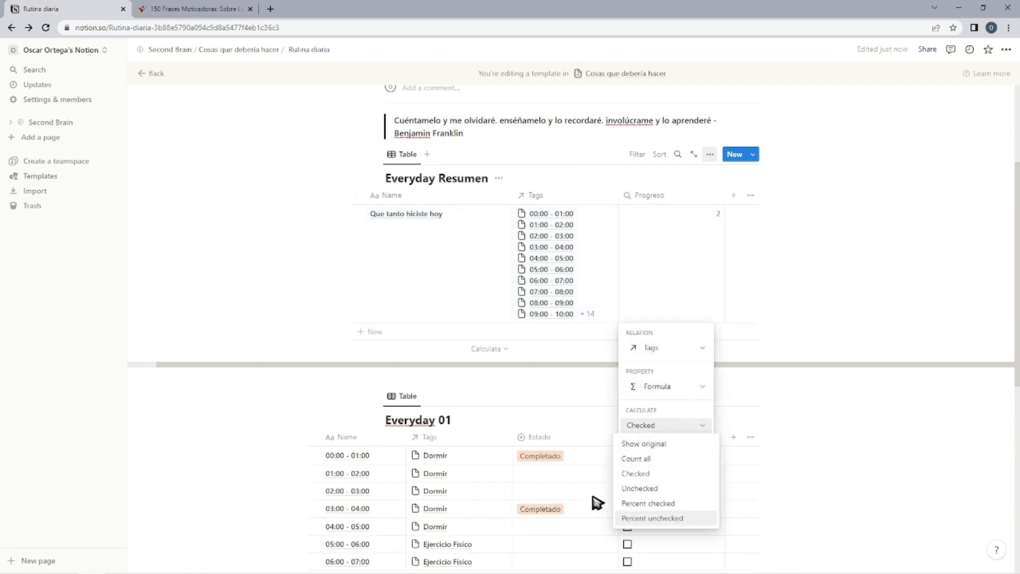
click(653, 509)
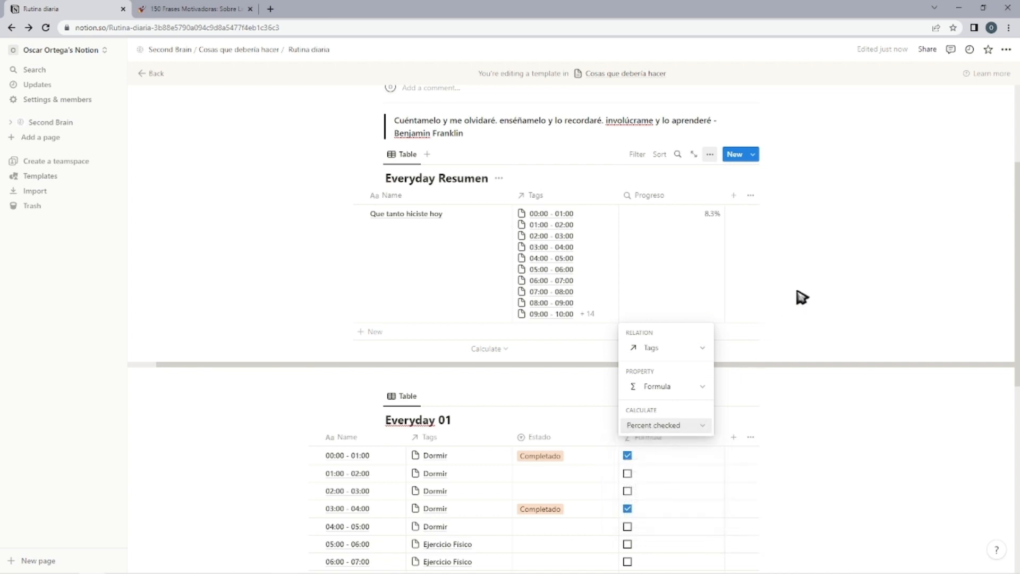
click(832, 289)
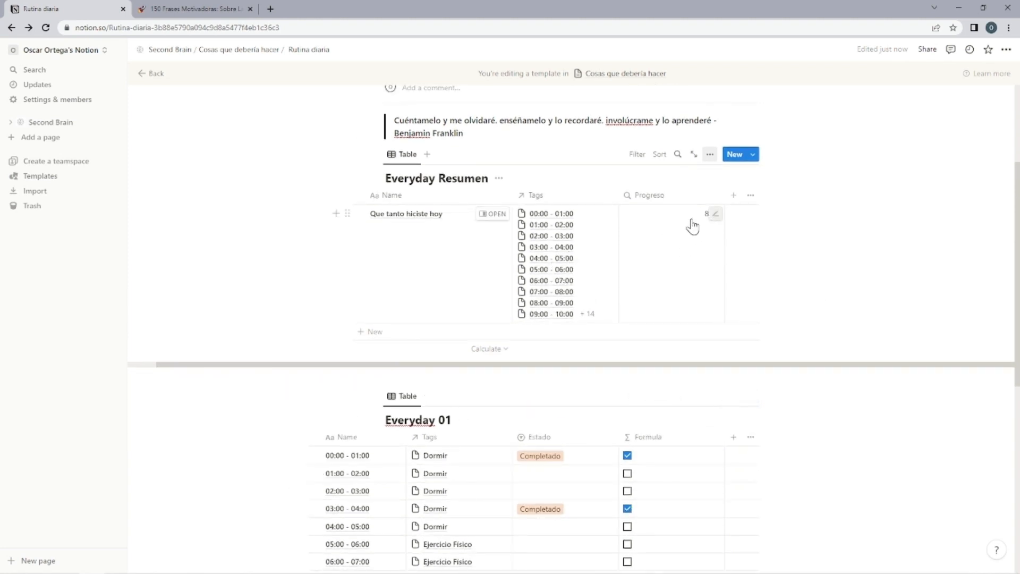
Hide the Tags property in the Everyday Resumen view and switch the template page to full width.
click(530, 196)
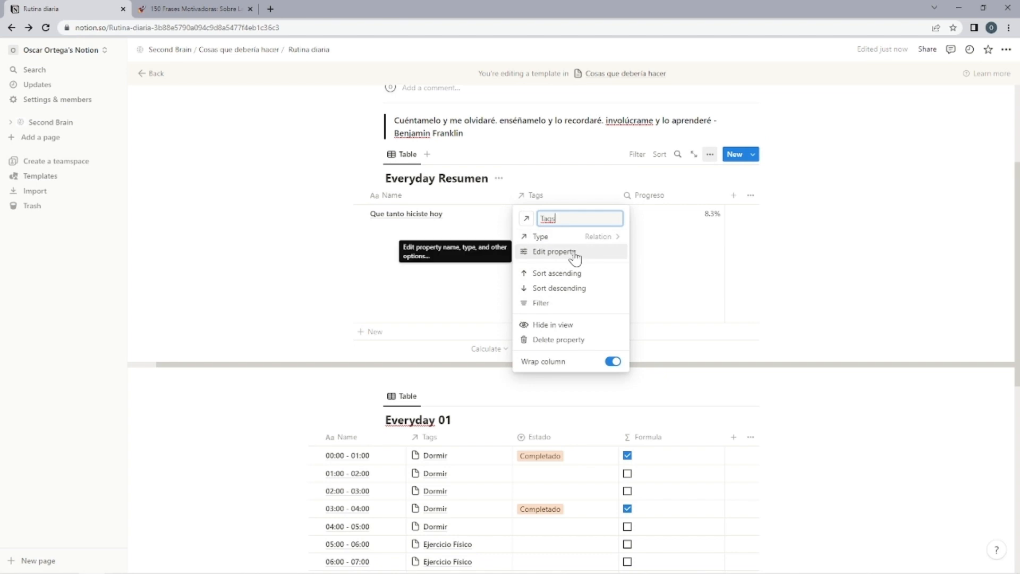
click(545, 325)
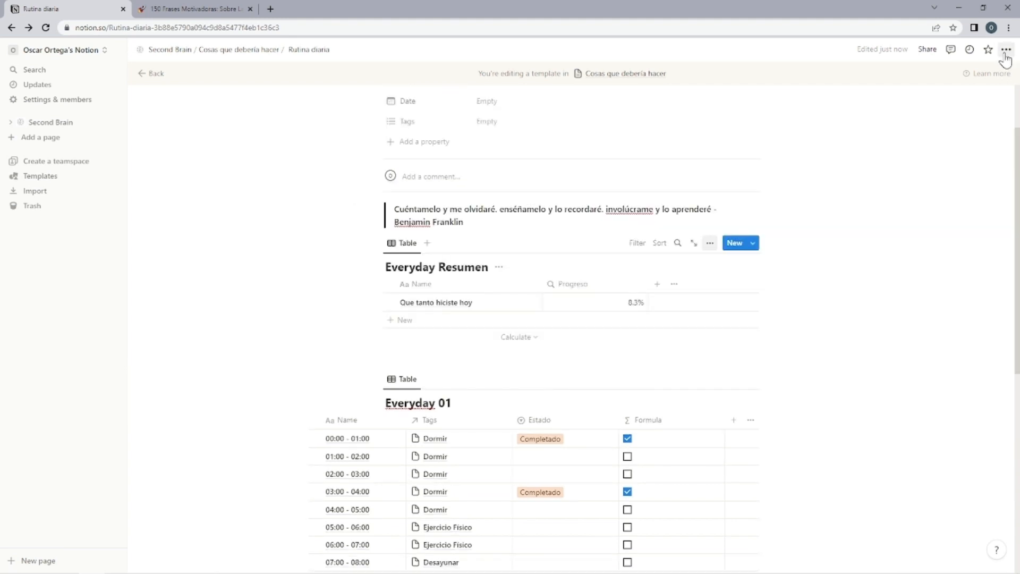
click(1006, 50)
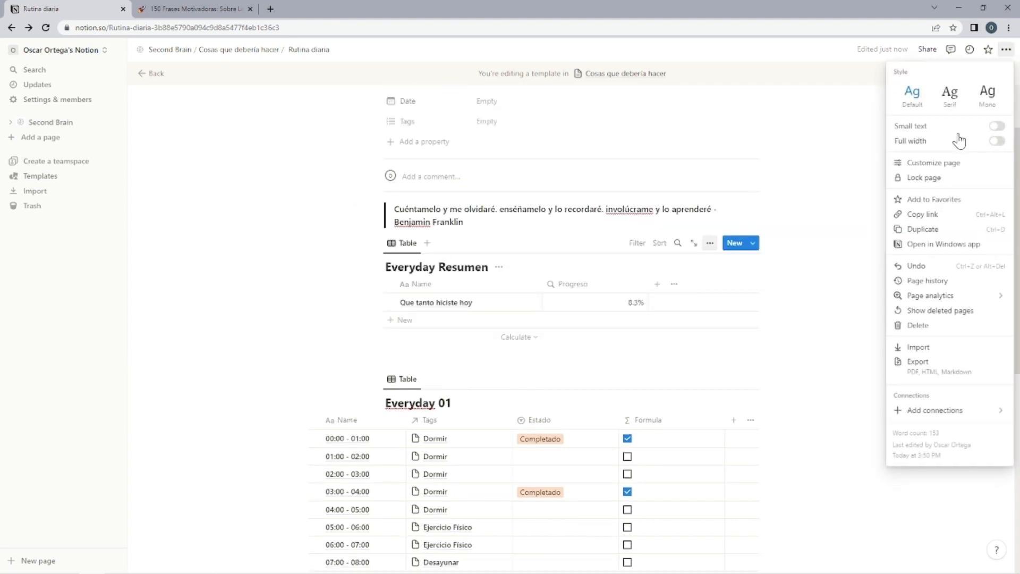
click(998, 141)
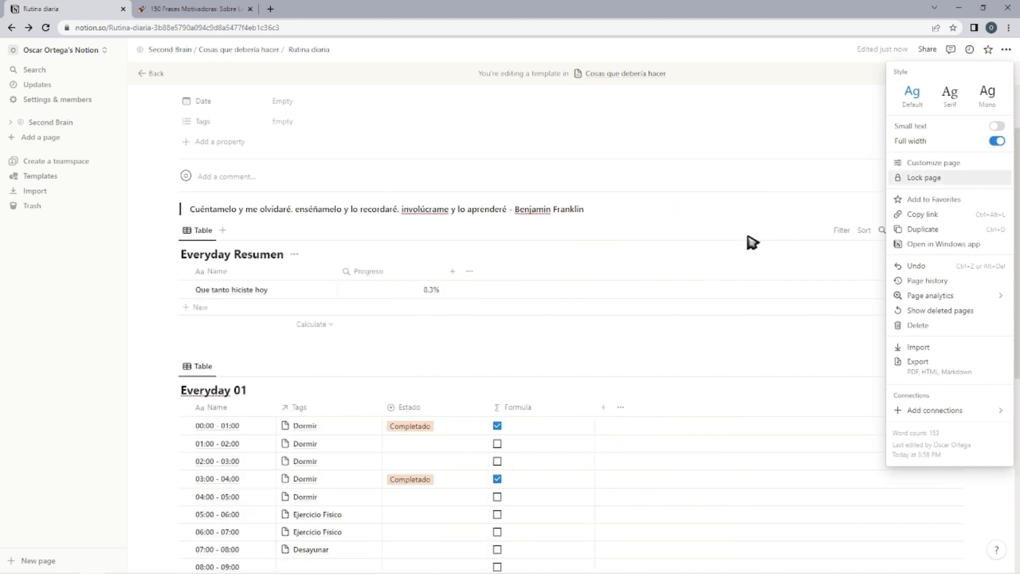
click(759, 259)
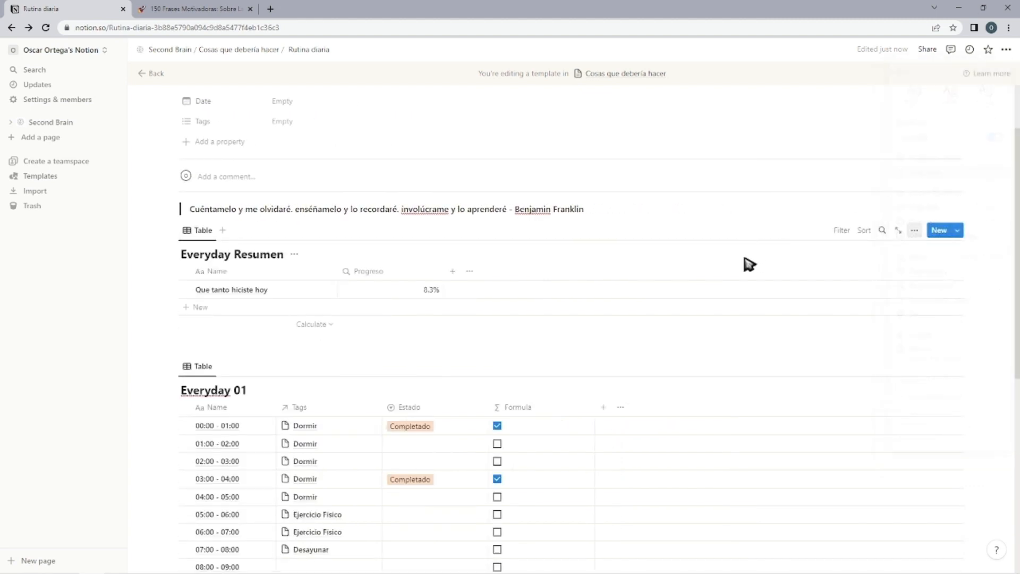
Clear the Completado statuses from the 00:00 - 01:00 and 03:00 - 04:00 rows and review the whole Everyday 01 table.
scroll(744, 263, up, 2)
scroll(691, 276, down, 10)
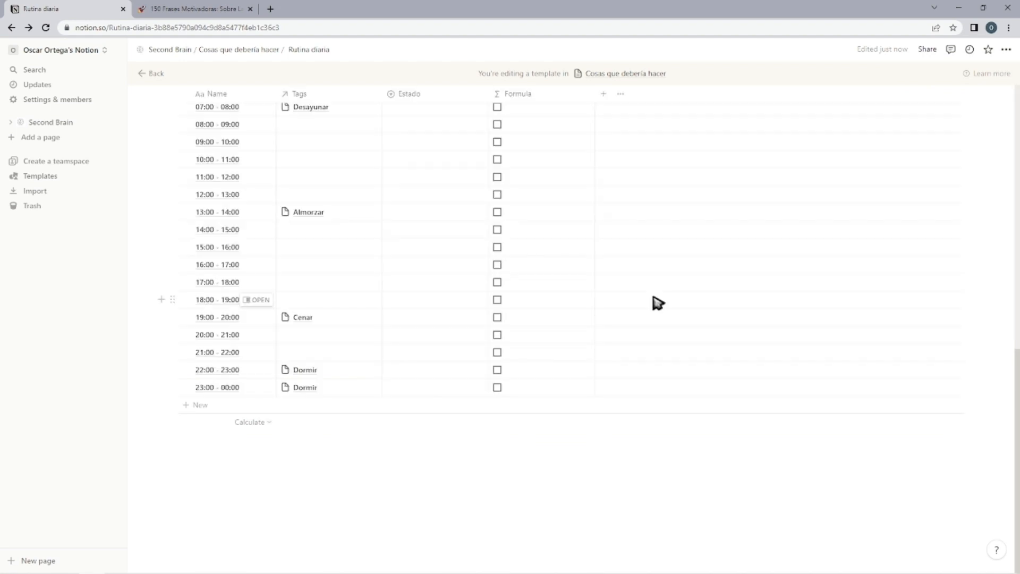
scroll(658, 303, up, 4)
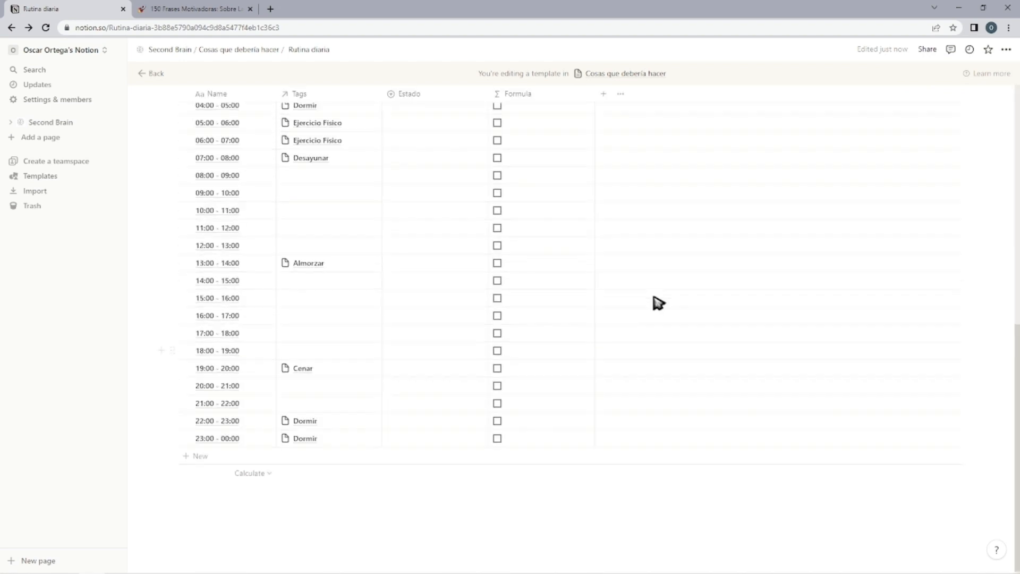
scroll(658, 306, down, 2)
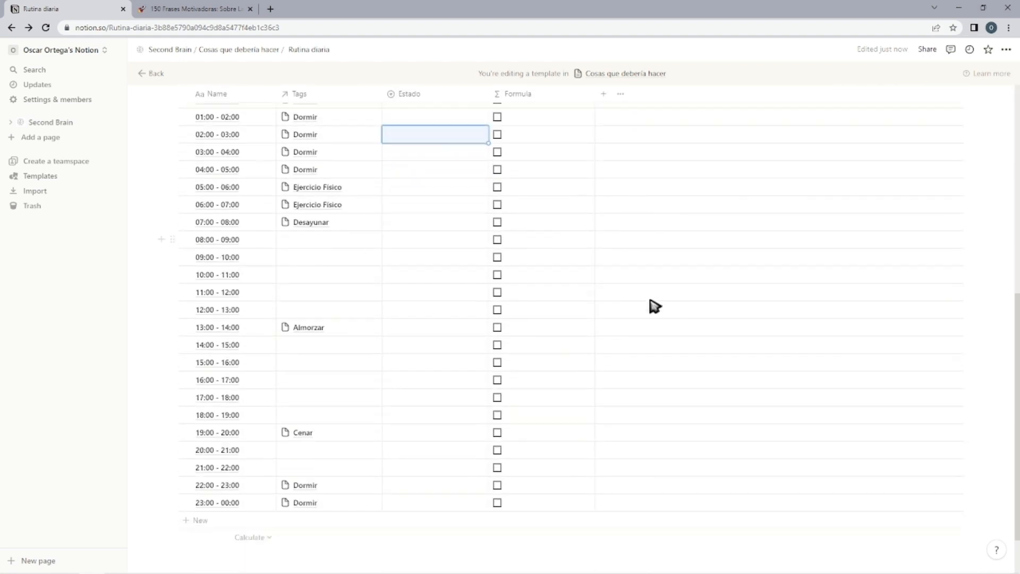
scroll(569, 312, up, 2)
scroll(568, 313, down, 2)
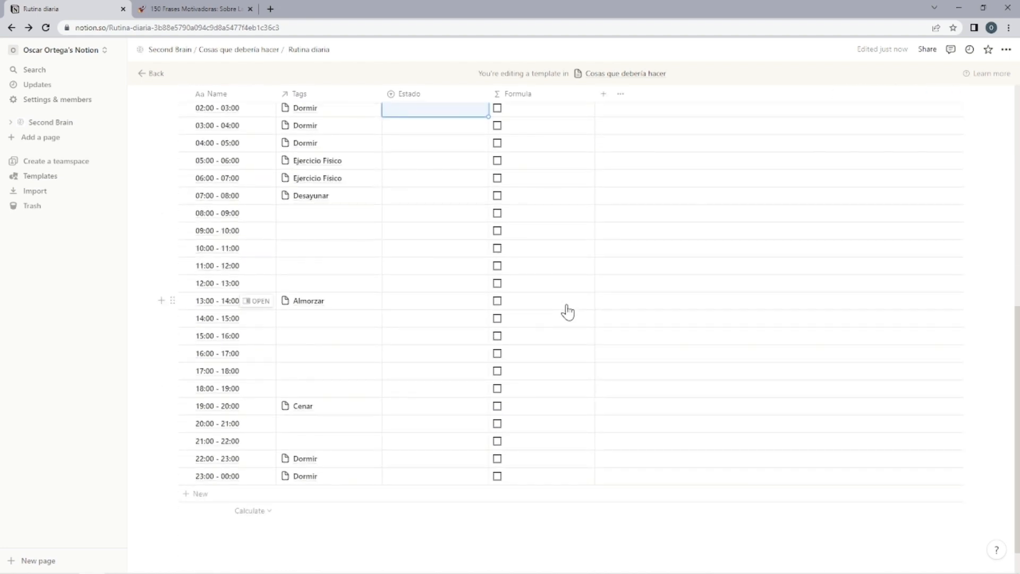
scroll(568, 313, up, 4)
scroll(568, 312, down, 2)
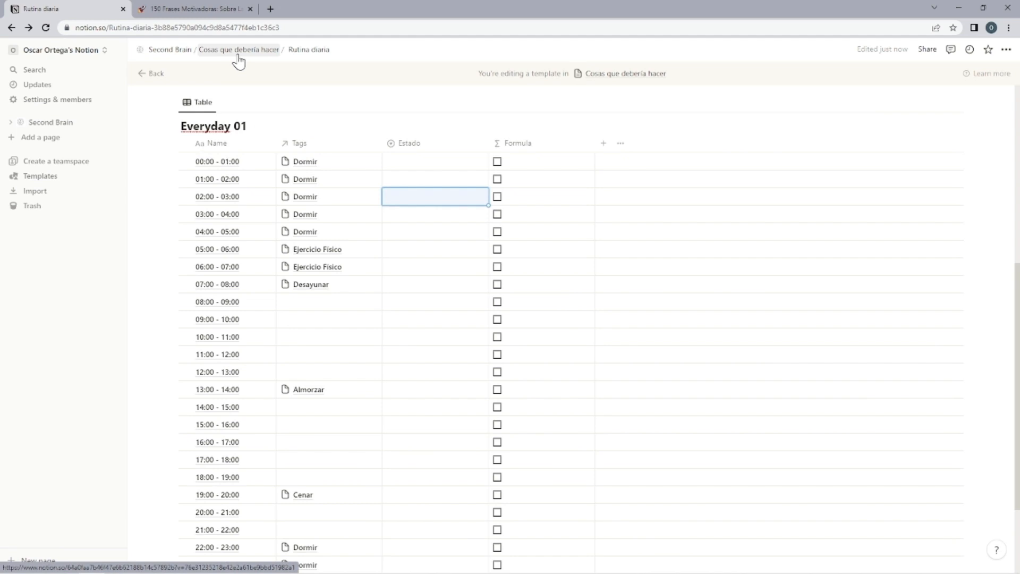
Return to the Second Brain page's Calendario and check which templates a new March 31 item offers, discarding the blank item.
click(254, 54)
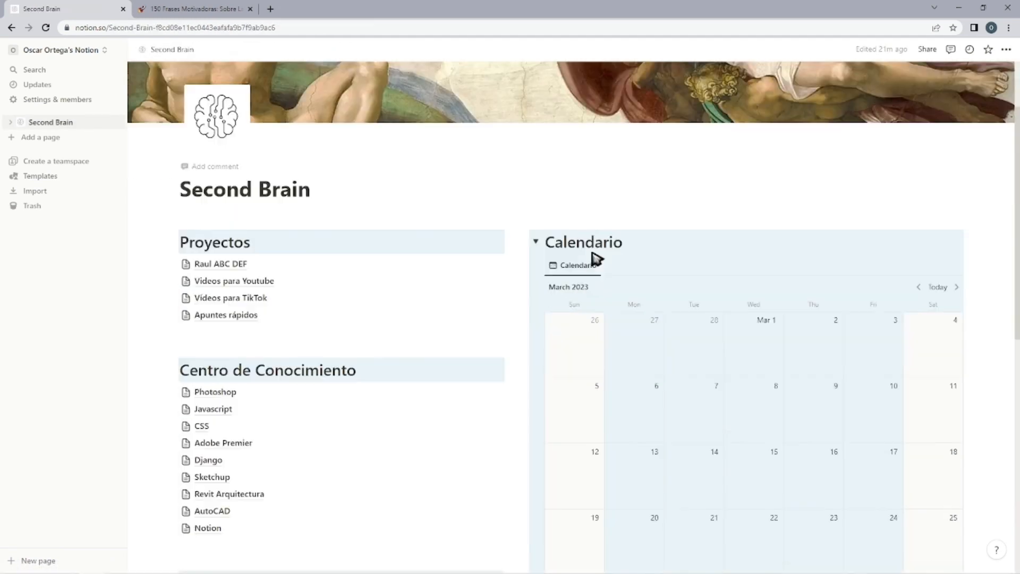
scroll(594, 254, down, 3)
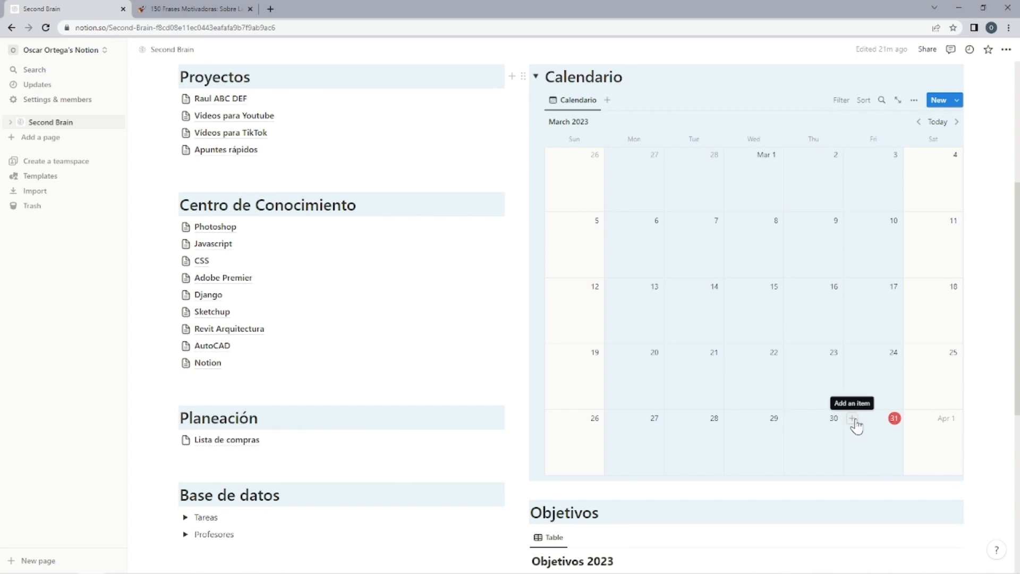
click(853, 419)
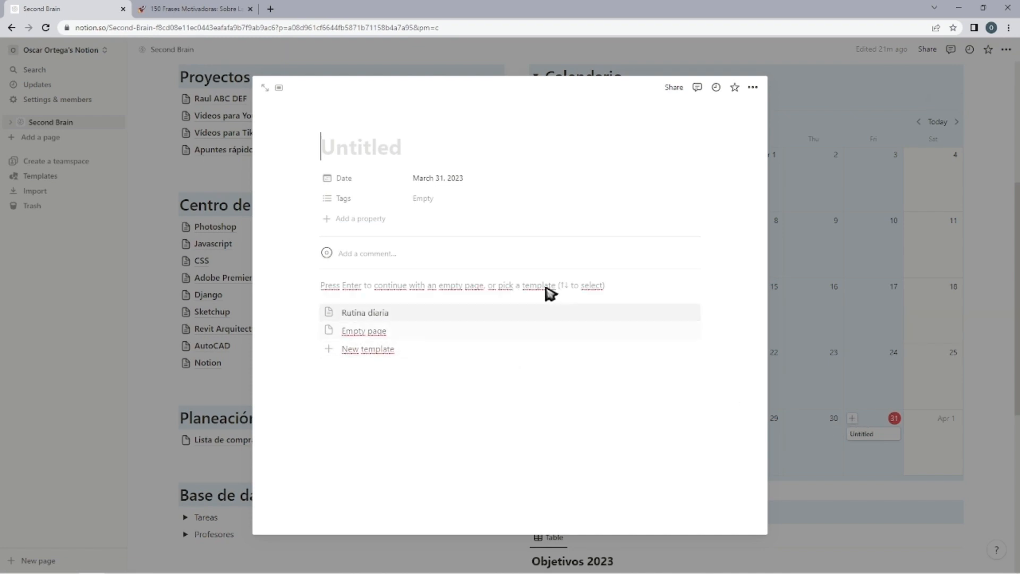
click(970, 151)
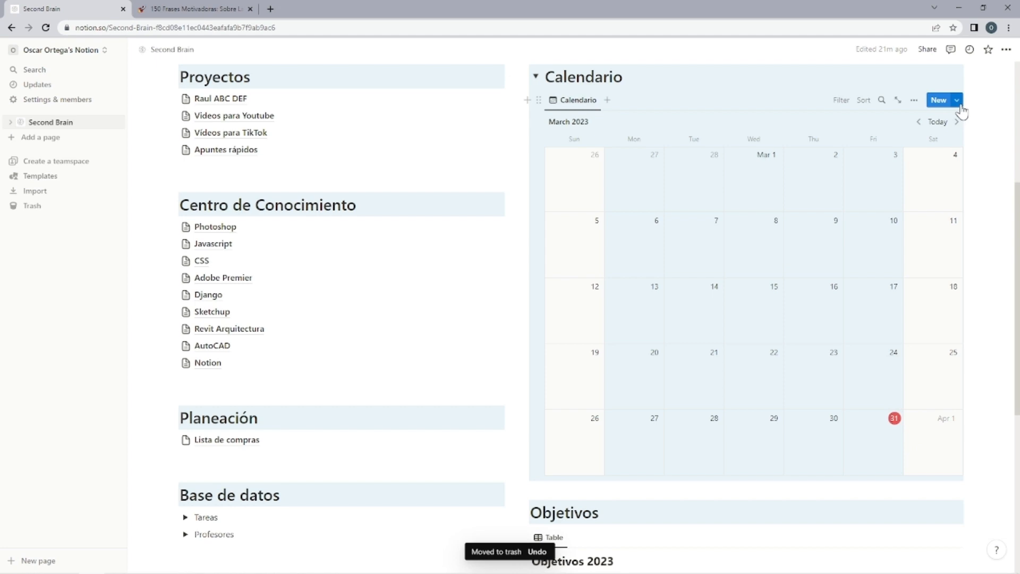
Set the Rutina diaria template as the default for new pages only on the Calendario view.
click(959, 102)
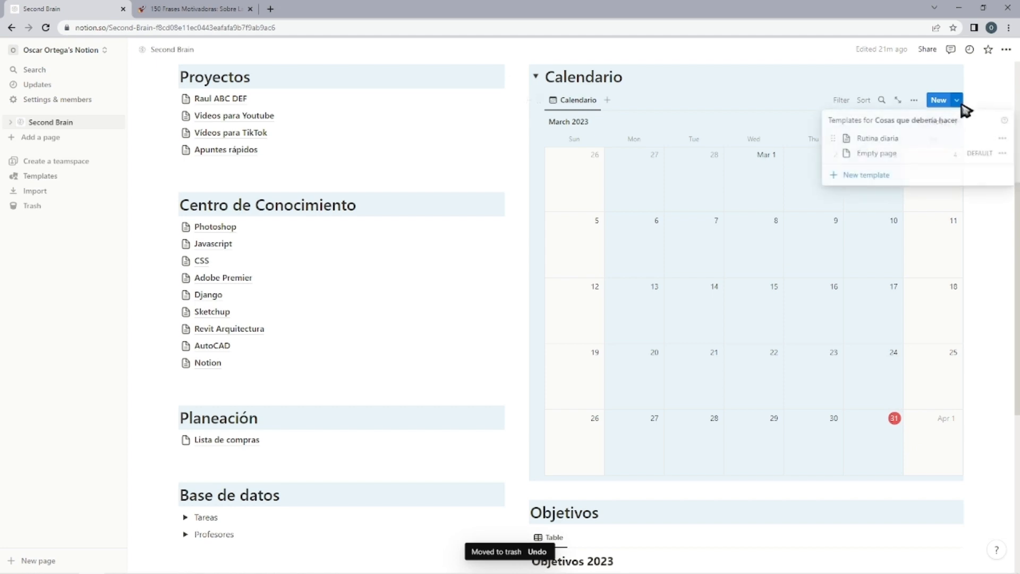
click(1002, 140)
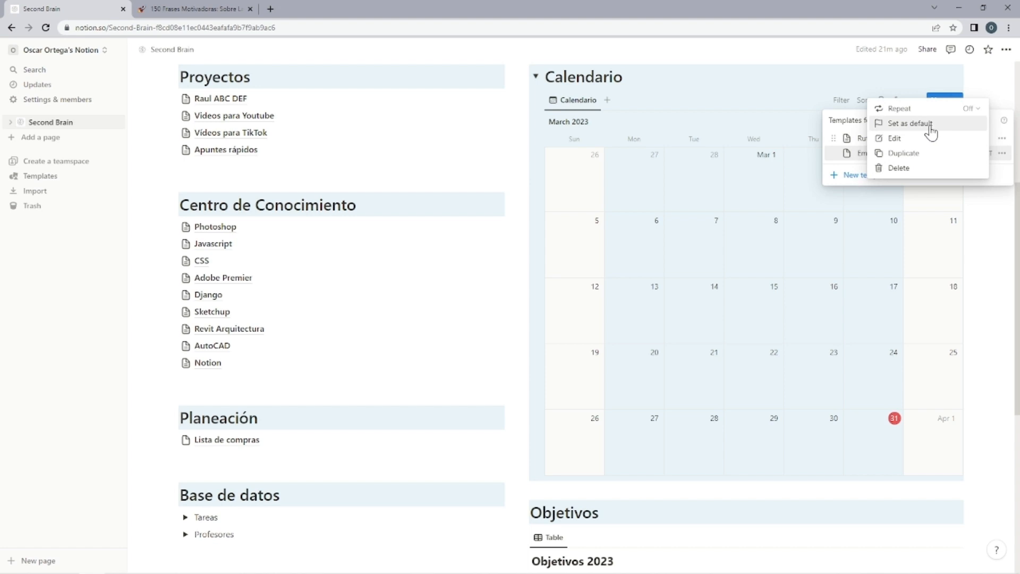
click(910, 128)
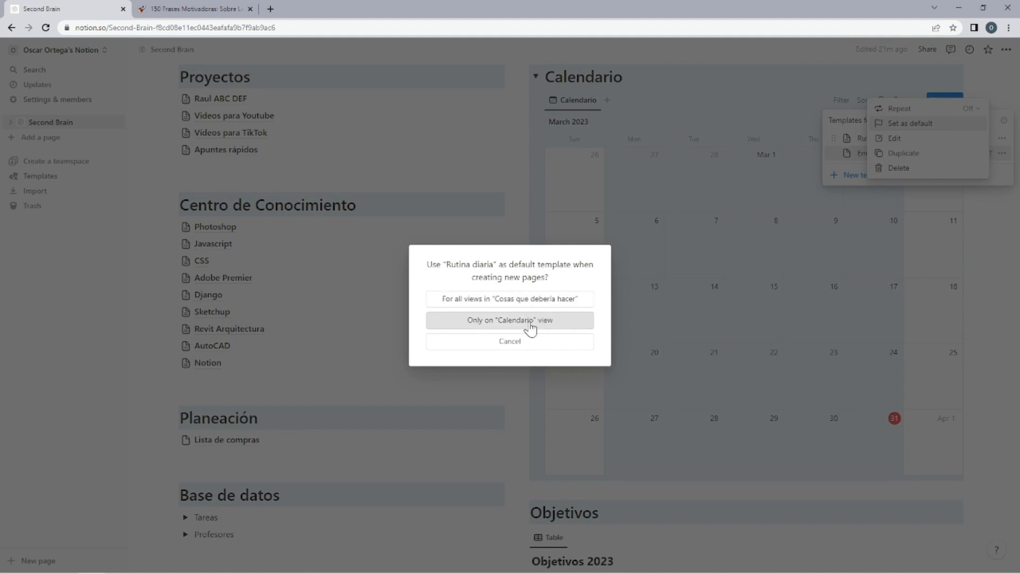
click(559, 330)
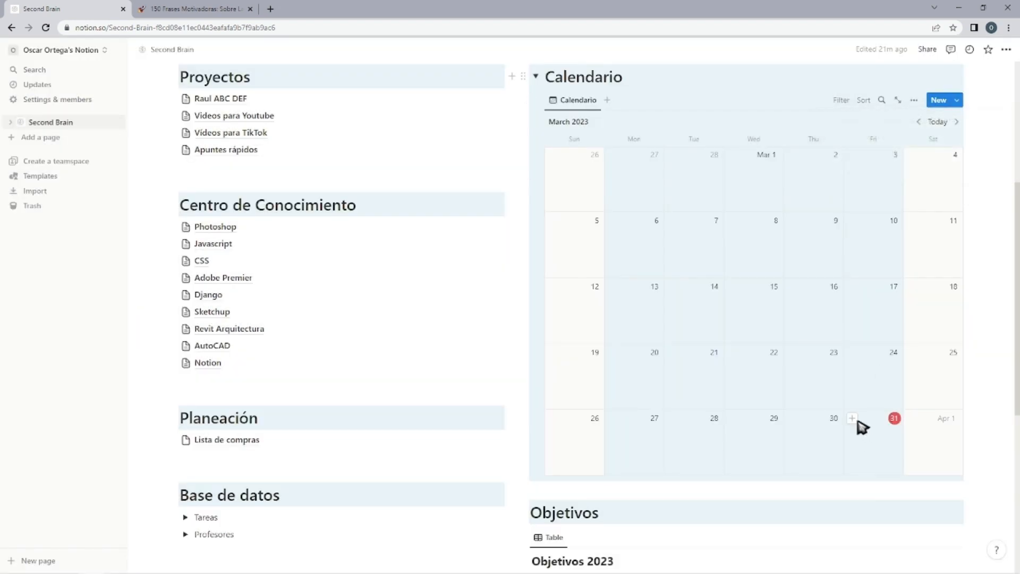
Create a March 31, 2023 calendar entry from the default Rutina diaria template and review its Everyday Resumen and Everyday 01 tables.
click(852, 418)
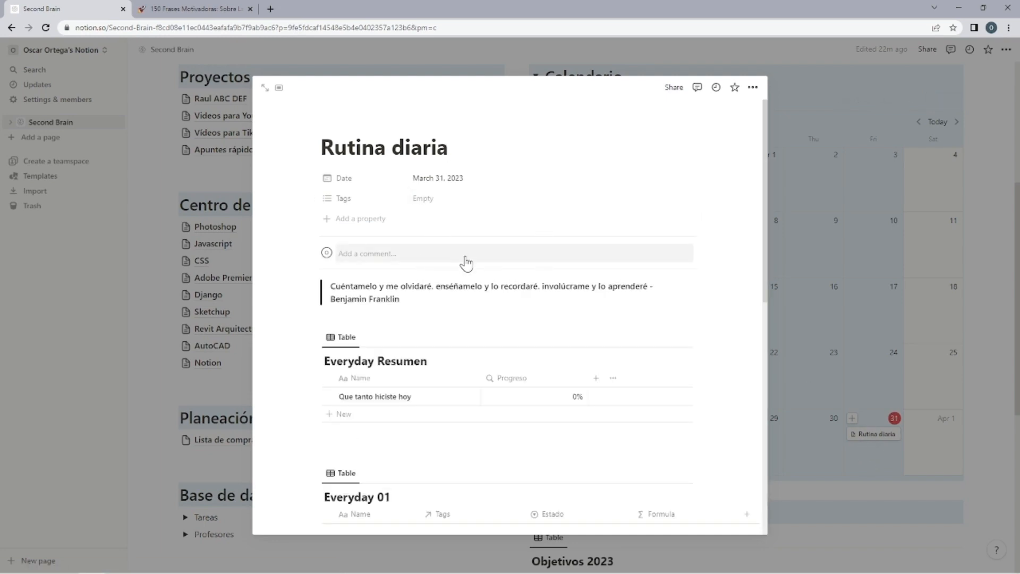
scroll(464, 262, down, 3)
scroll(479, 262, down, 6)
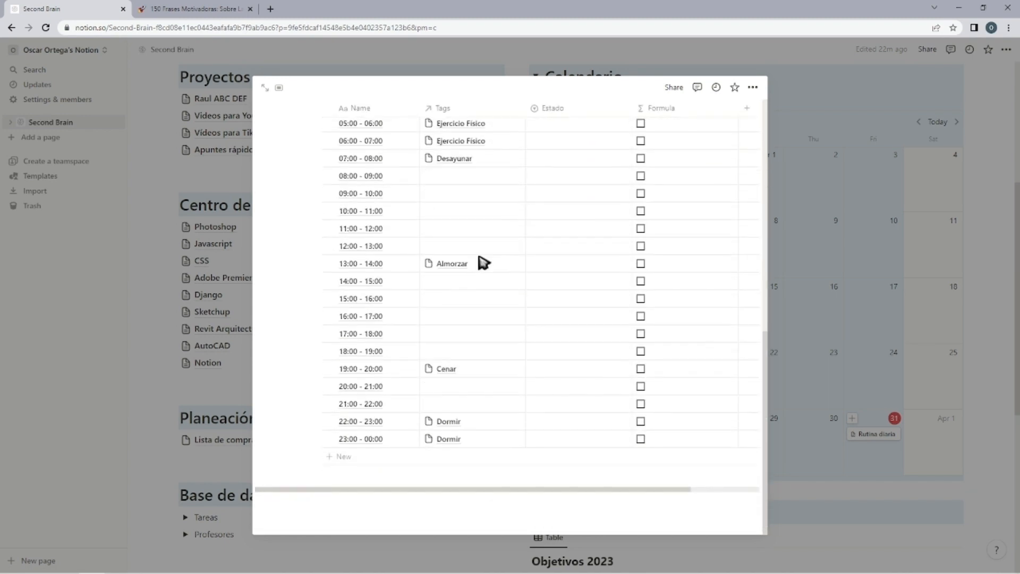
scroll(480, 262, up, 10)
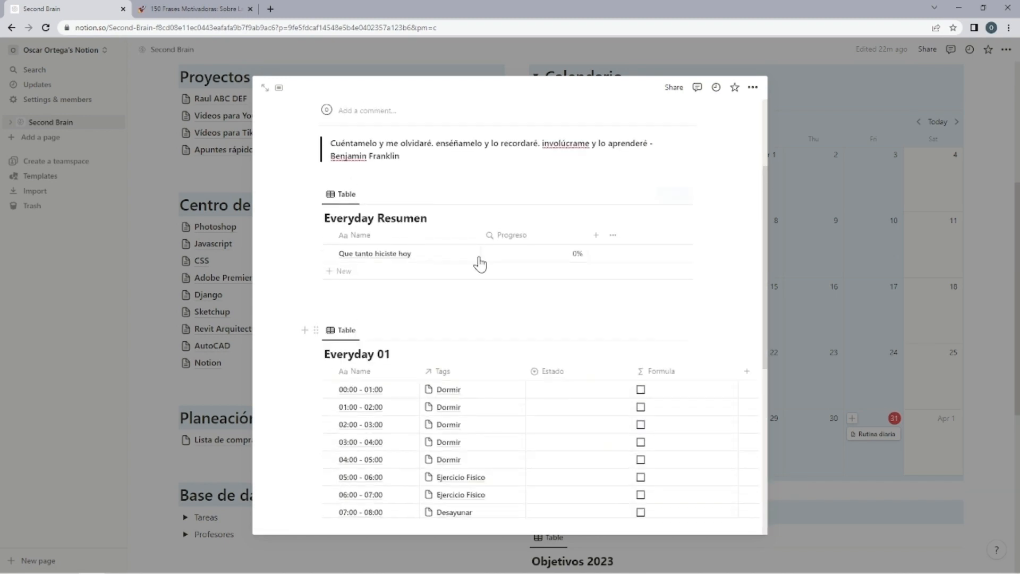
Create an April 1, 2023 calendar entry from the default Rutina diaria template and assign Ir al trabajo to its 08:00 to 12:00 rows.
click(865, 164)
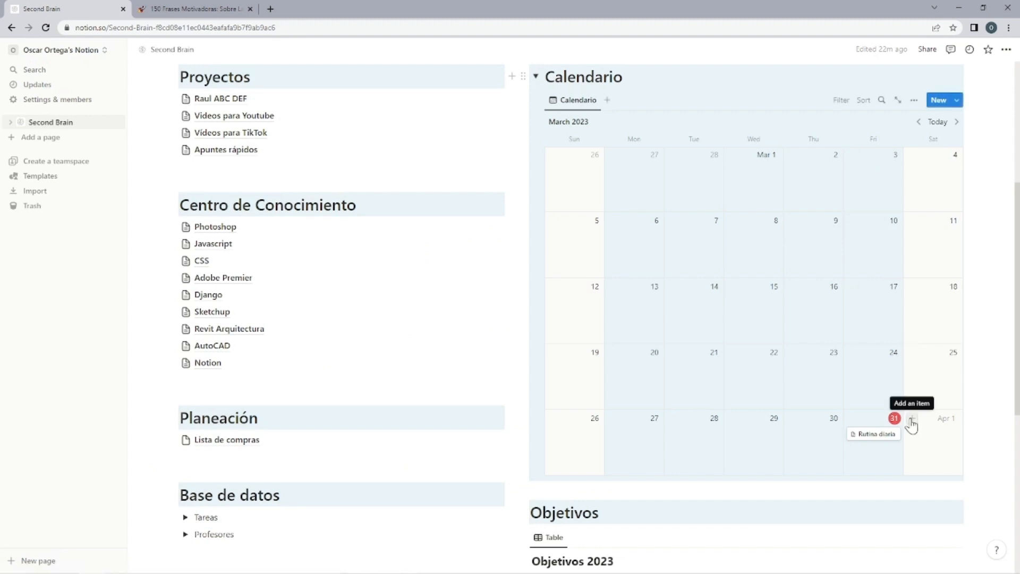
click(911, 421)
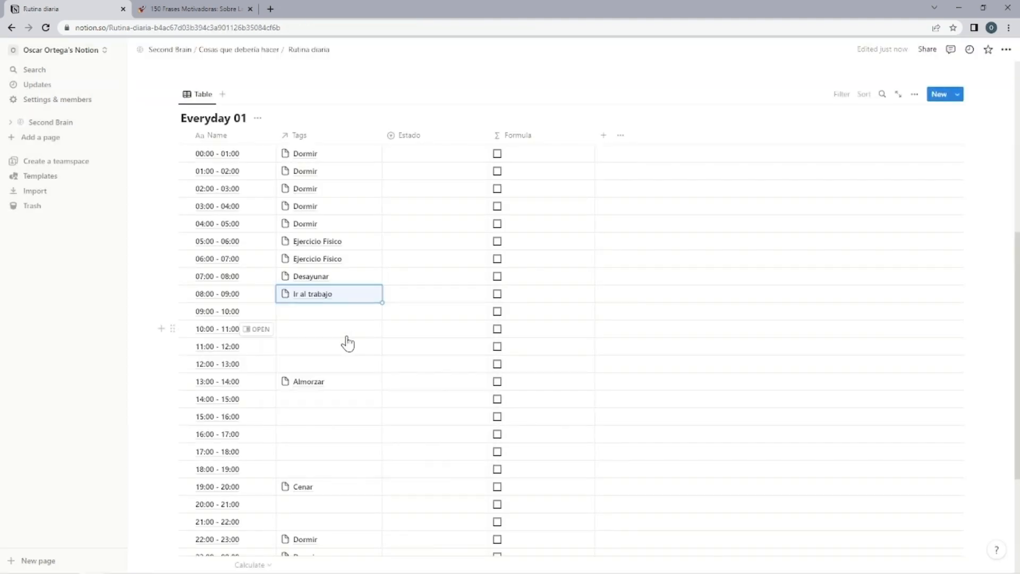
key(Down)
key(ctrl+v)
key(Down)
key(ctrl+v)
key(Down)
key(ctrl+v)
key(Down)
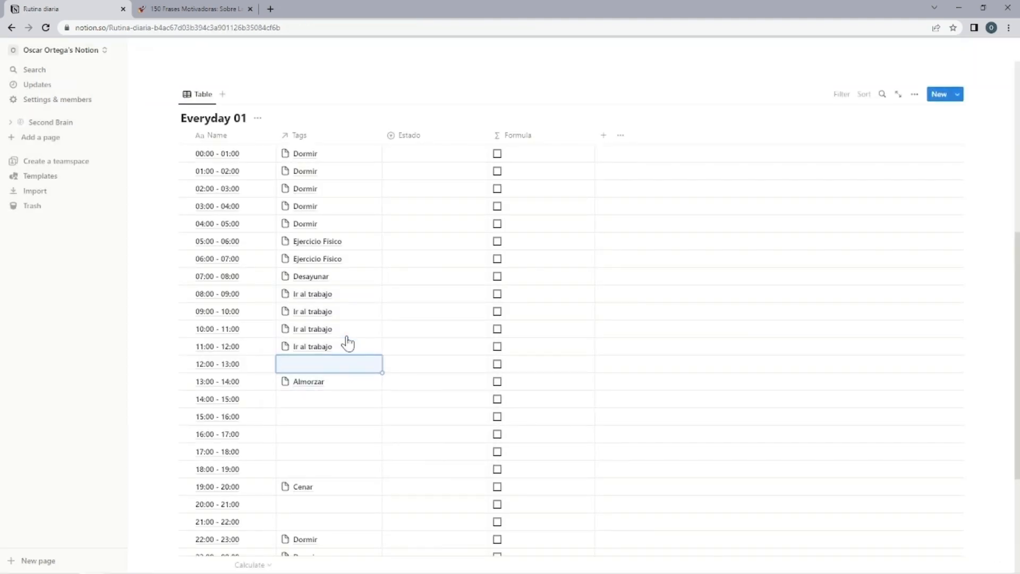
Add an Ayudar a mi madre task to the Tareas database and assign it to the 12:00 - 13:00 row.
key(Return)
click(468, 364)
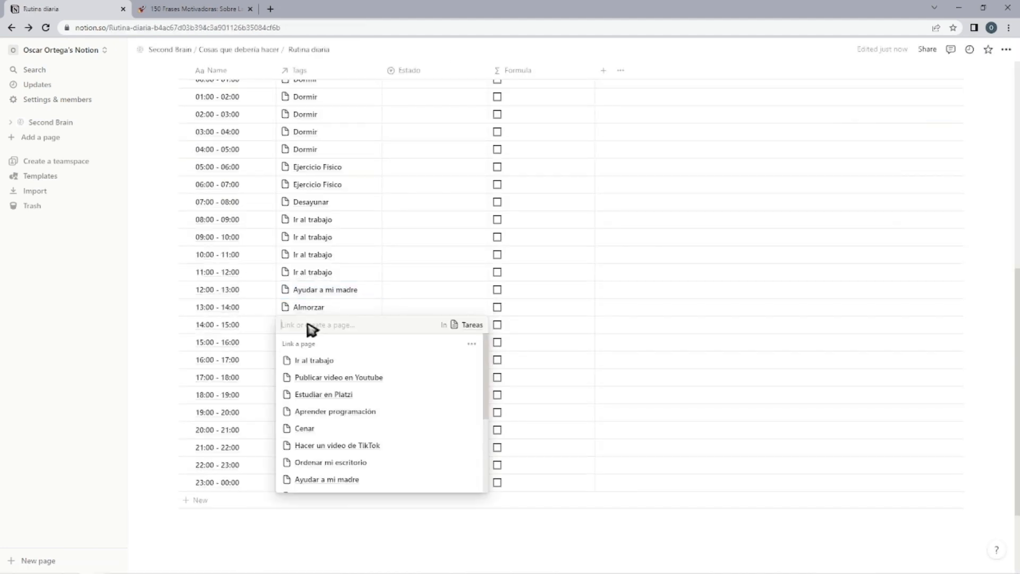
key(Escape)
Assign Ir al trabajo to the Everyday 01 rows from 14:00 to 17:00.
key(ctrl+v)
key(Down)
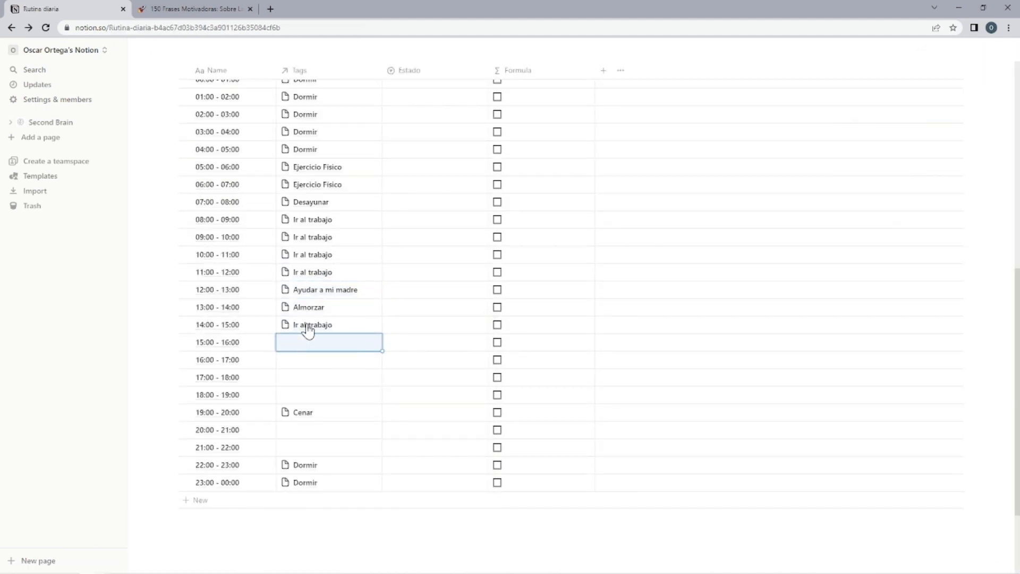
key(ctrl+v)
key(Down)
Assign Hacer un guión to the 17:00 - 18:00 row and copy it to the 18:00 - 19:00 row.
key(ctrl+v)
key(Escape)
click(312, 378)
scroll(334, 486, down, 2)
click(330, 494)
key(Escape)
key(ctrl+c)
key(Down)
key(ctrl+v)
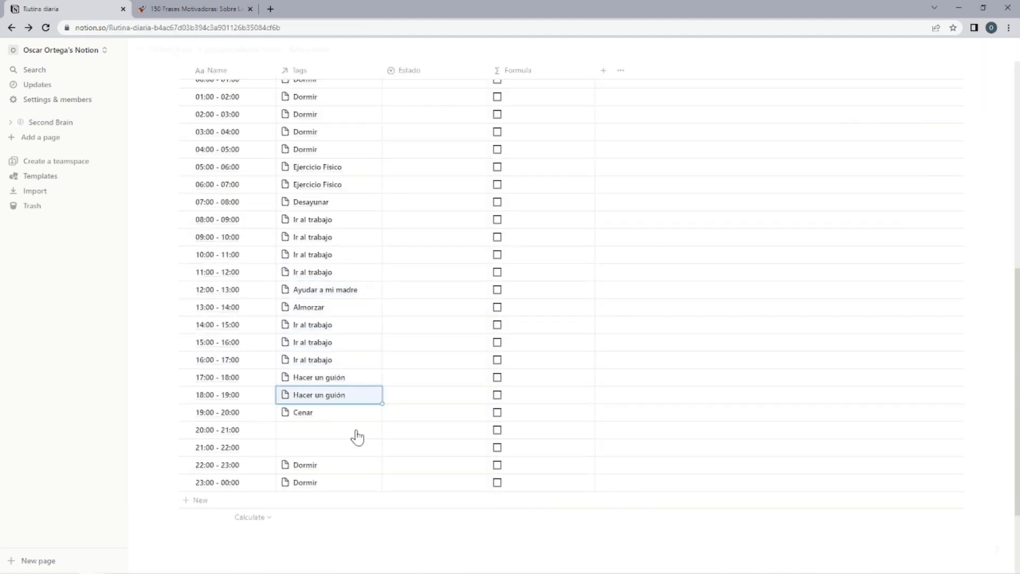
Change the 18:00 - 19:00 task to Hacer un video de TikTok and assign Ordenar mi escritorio to the rows from 20:00 to 22:00.
key(Return)
click(337, 515)
scroll(333, 355, down, 2)
scroll(360, 420, up, 5)
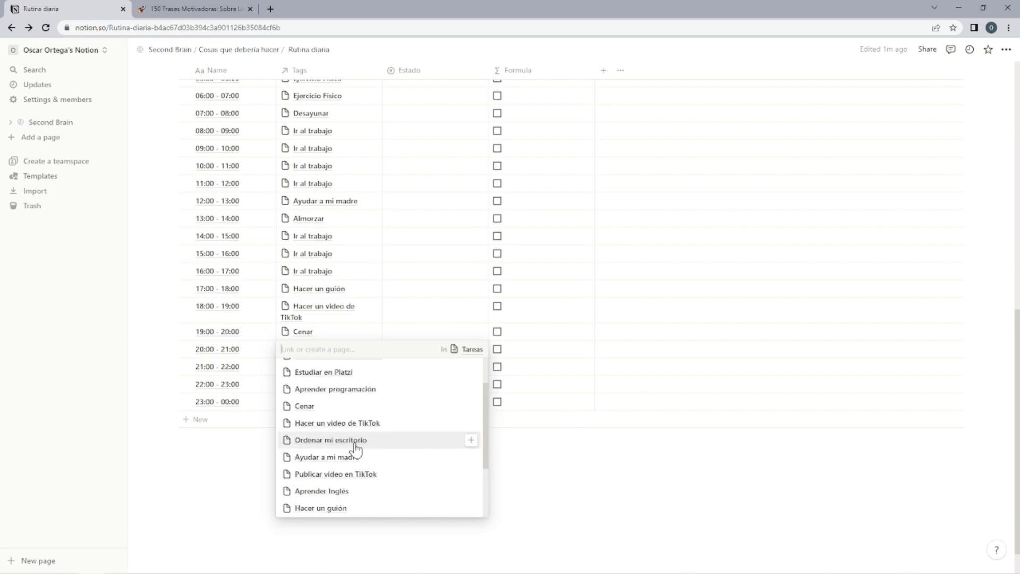
key(Escape)
key(ctrl+v)
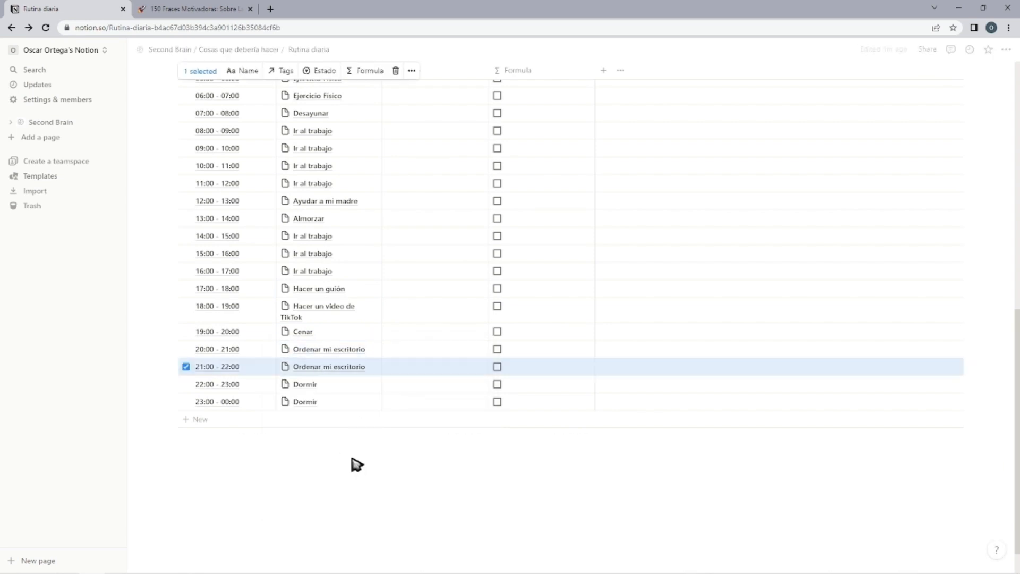
Choose Estado values for the first hourly rows of the Everyday 01 table, starting with 00:00 - 01:00.
scroll(404, 404, up, 5)
click(419, 259)
key(Escape)
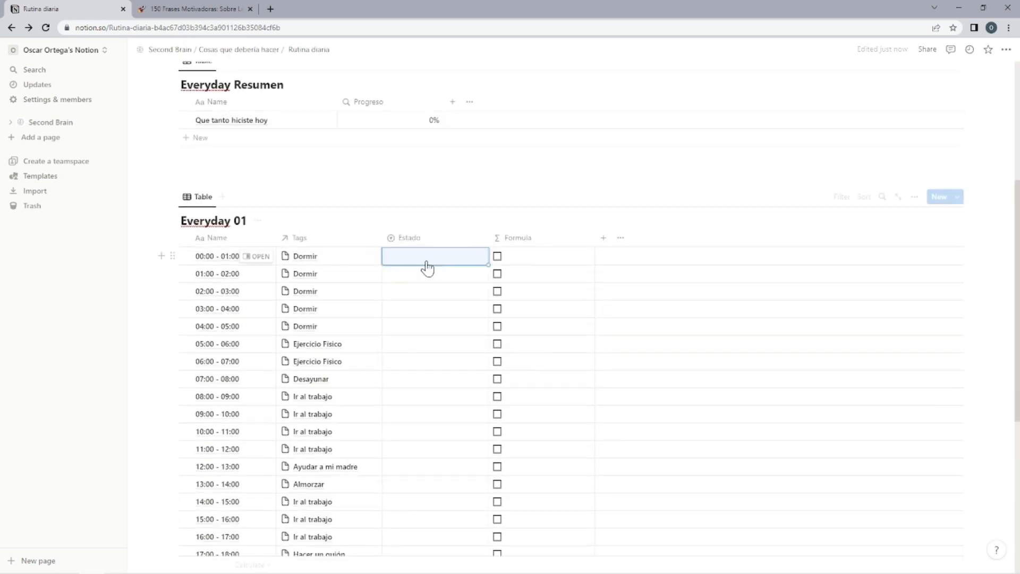
click(424, 260)
click(412, 291)
click(423, 261)
click(424, 320)
click(424, 278)
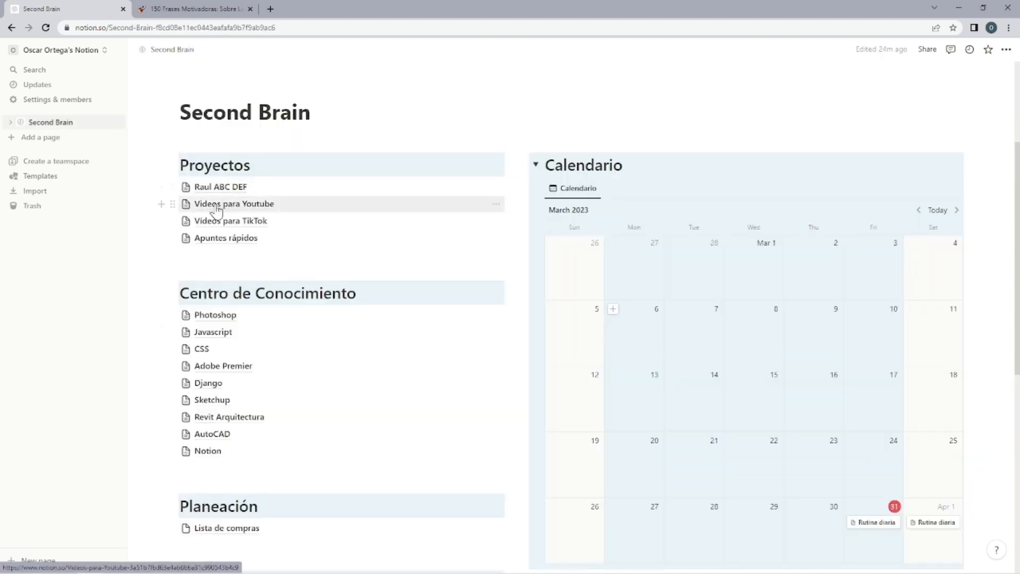
Open the first page under Proyectos on Second Brain and retitle it Curriculum Vitae.
click(234, 188)
triple_click(519, 147)
text(Curr)
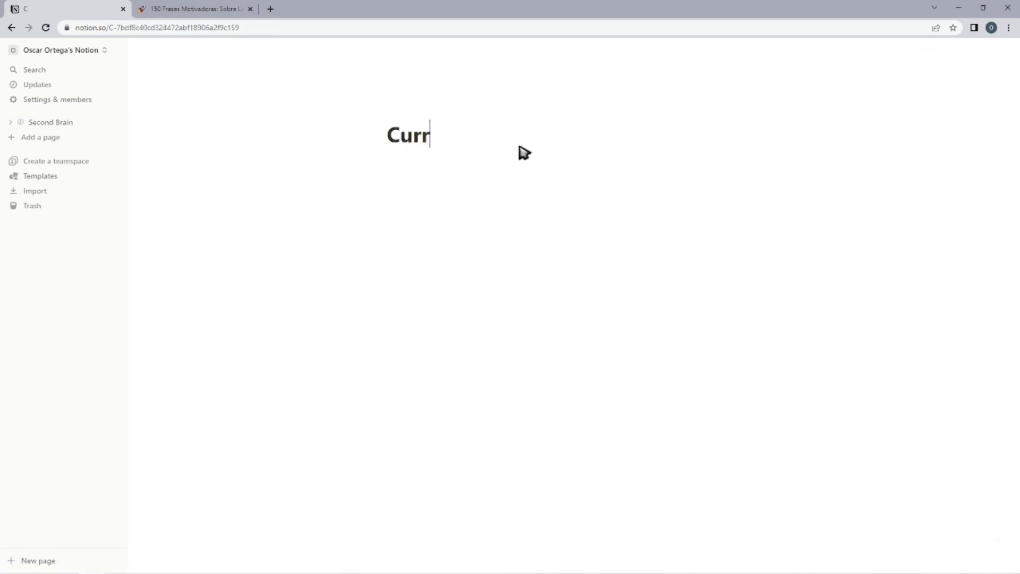
text(iculum Vit)
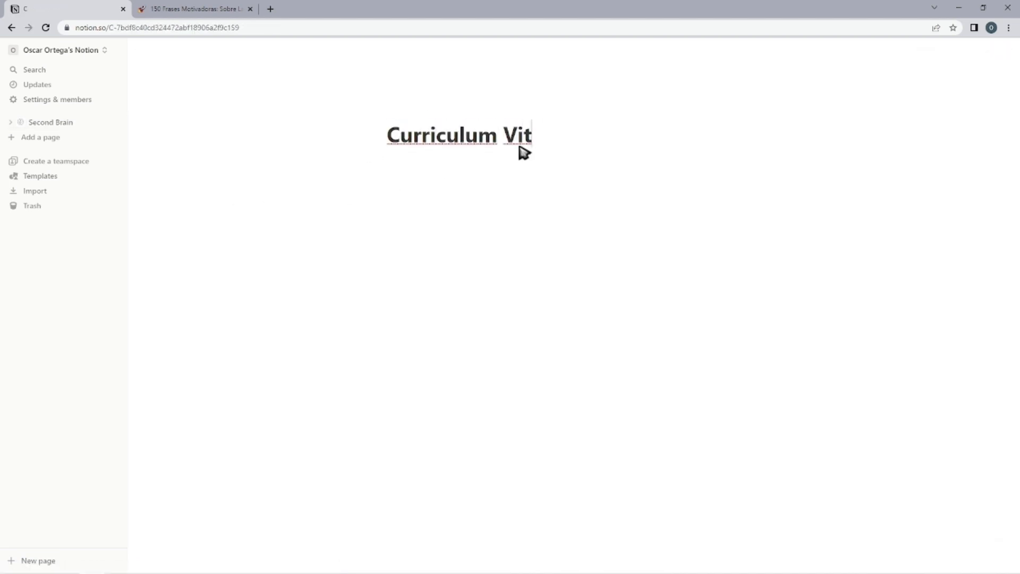
text(ae)
key(Return)
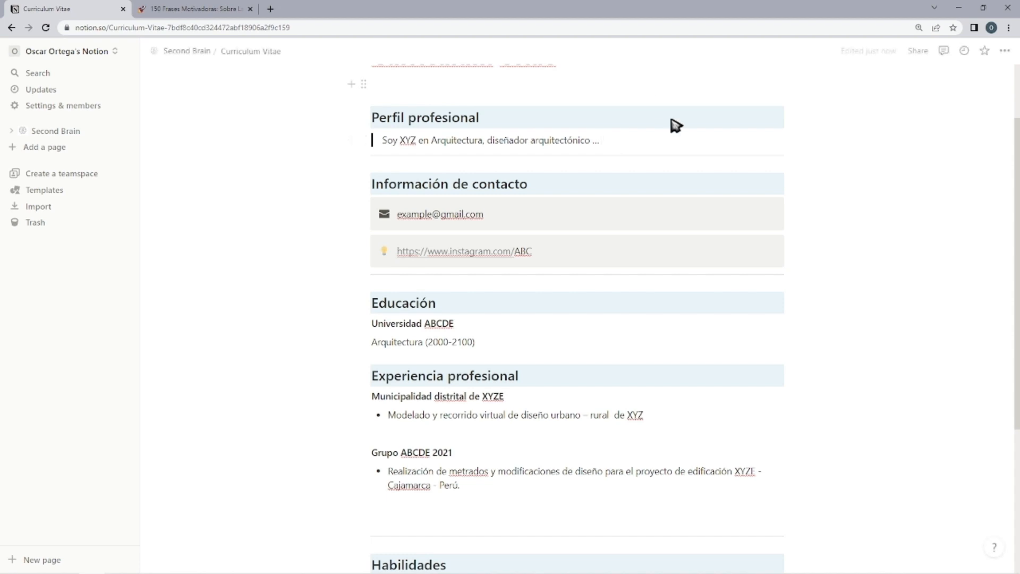
Review the Curriculum Vitae page's profile, contact, Educación, Experiencia profesional and Habilidades sections.
scroll(861, 217, down, 3)
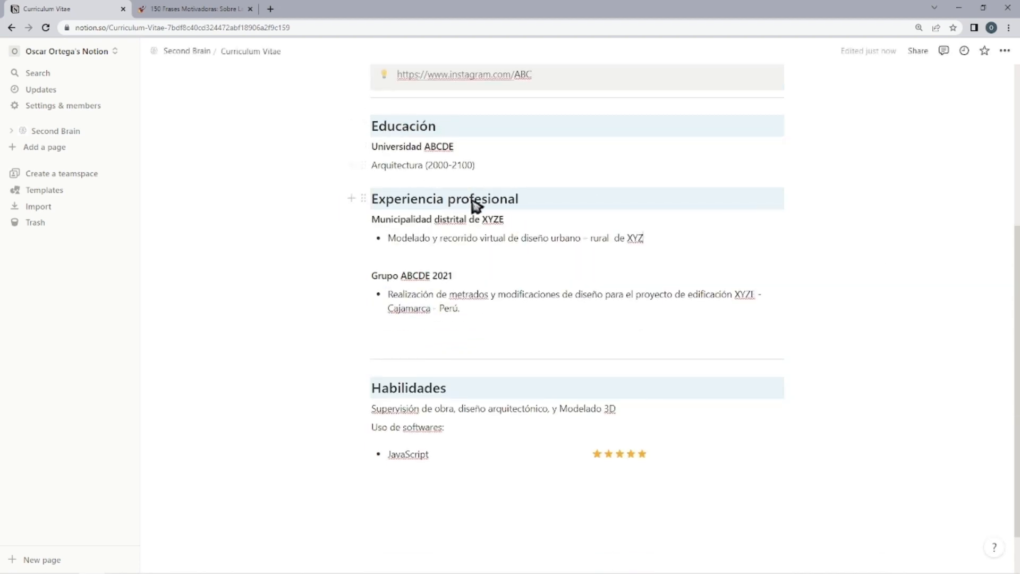
scroll(319, 340, down, 1)
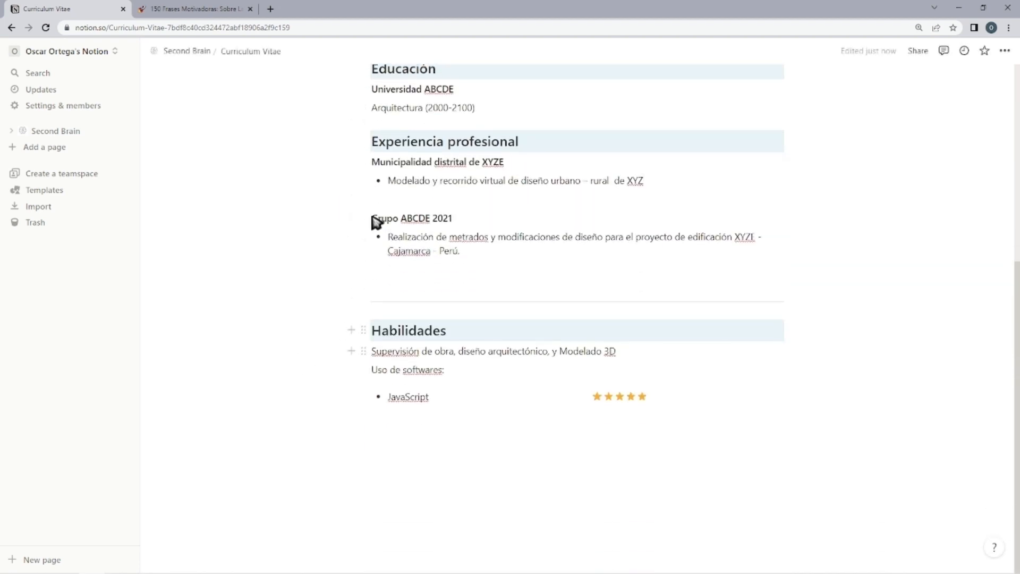
key(BackSpace)
key(BackSpace)
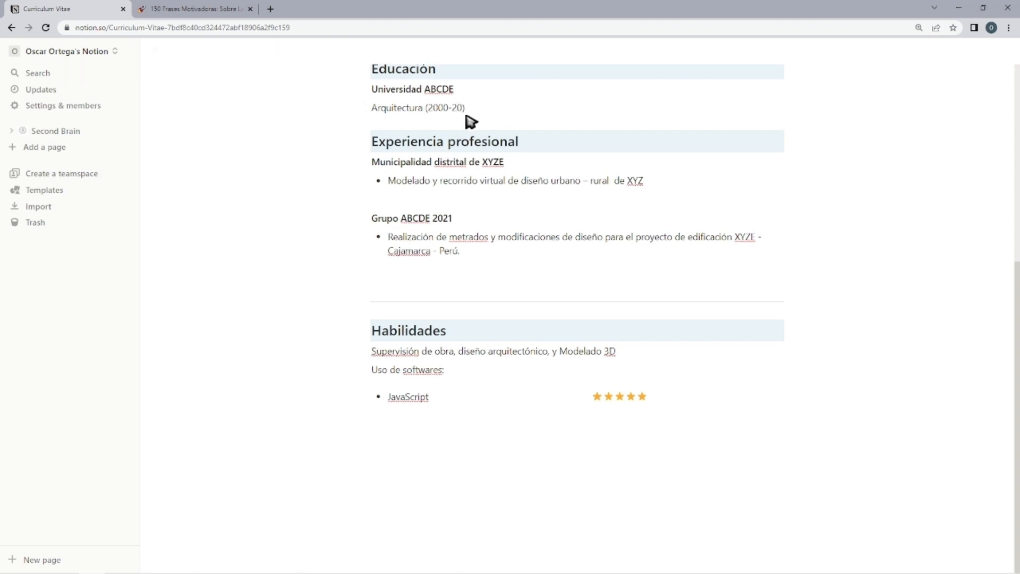
scroll(471, 121, up, 4)
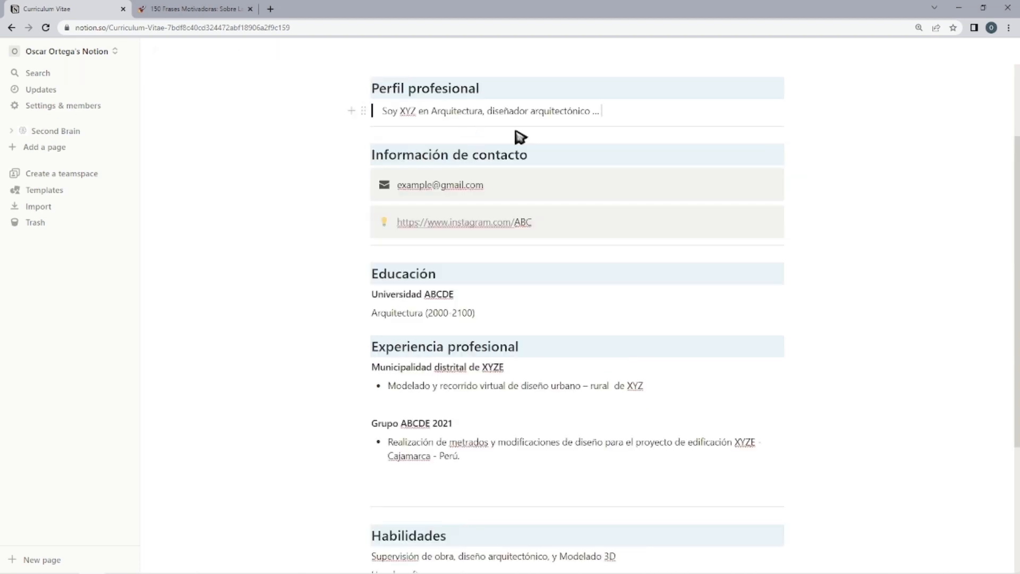
scroll(818, 213, down, 4)
scroll(755, 250, up, 5)
scroll(557, 212, down, 5)
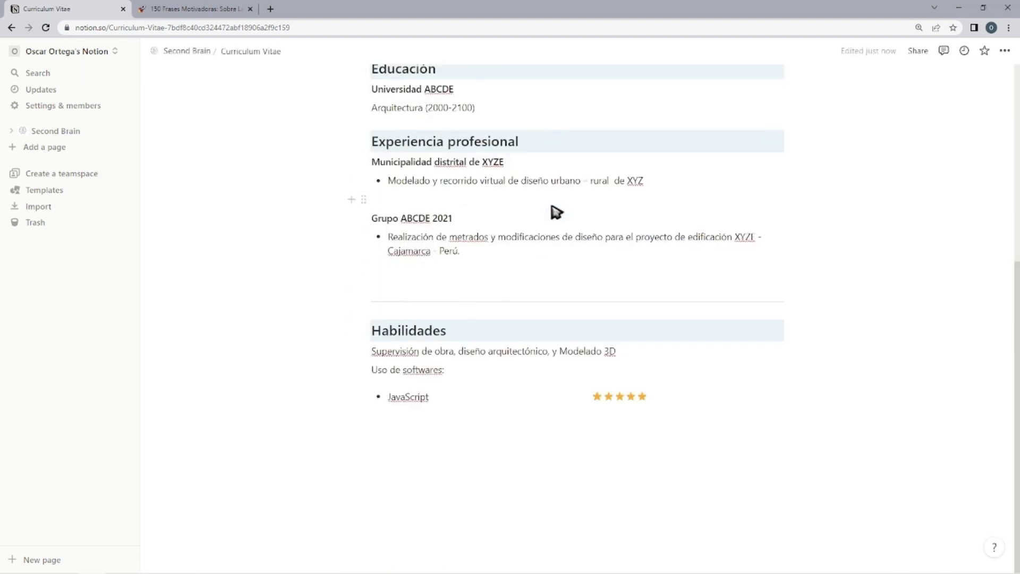
scroll(552, 207, up, 5)
Return to Second Brain, open the Notion page under Centro de Conocimiento and insert an inline database in it.
key(alt+Left)
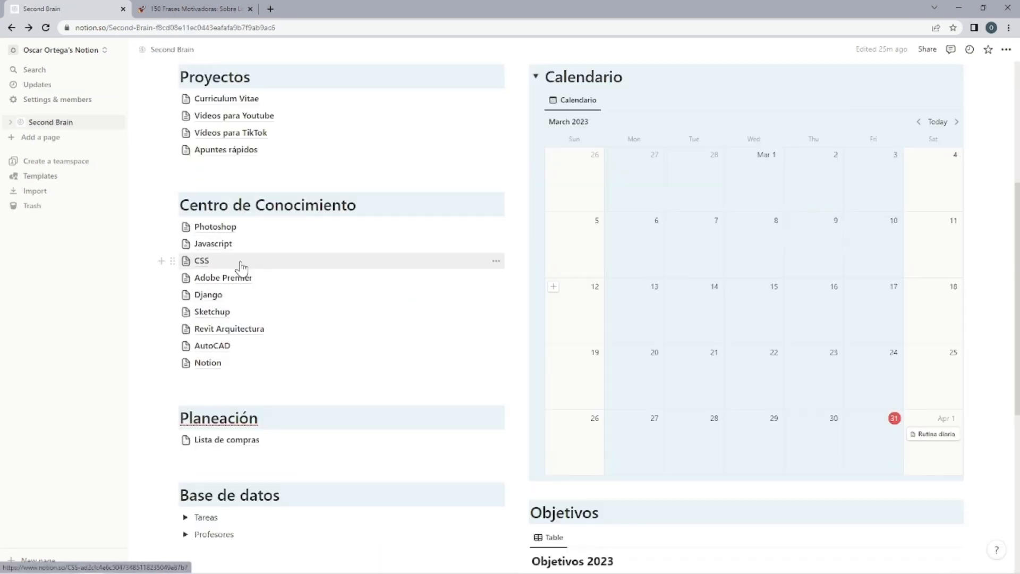
scroll(242, 266, down, 5)
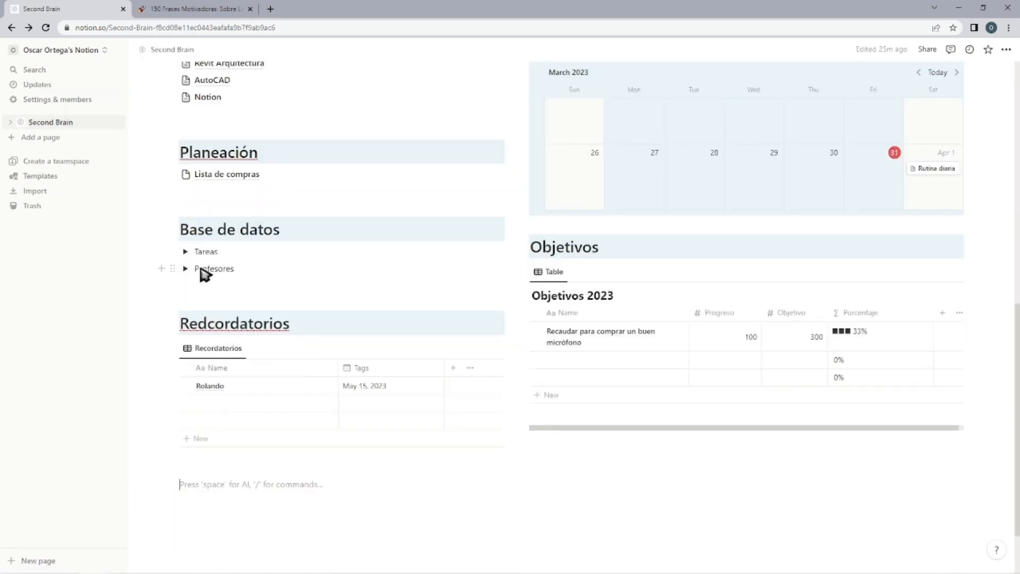
scroll(200, 271, up, 7)
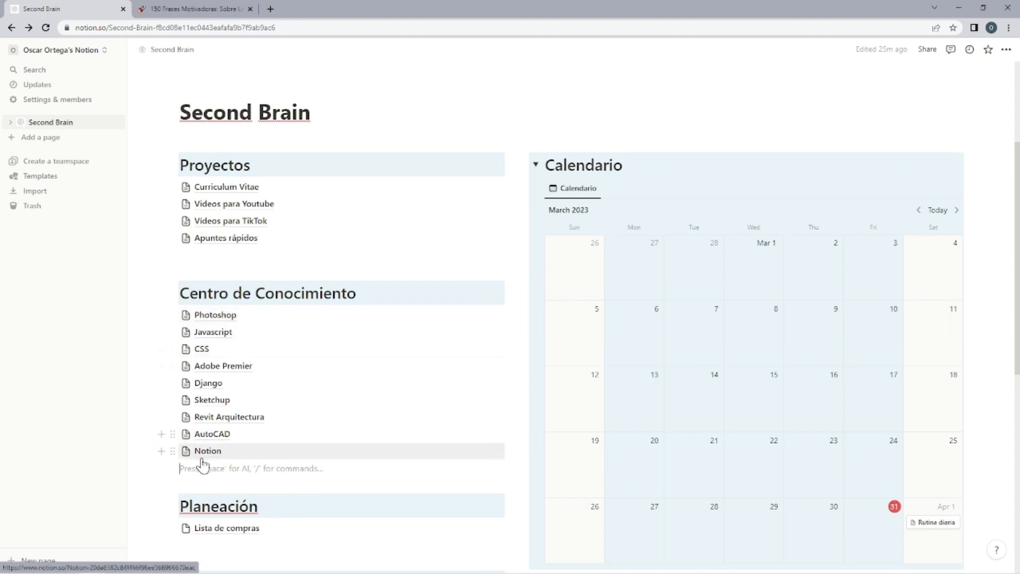
click(208, 452)
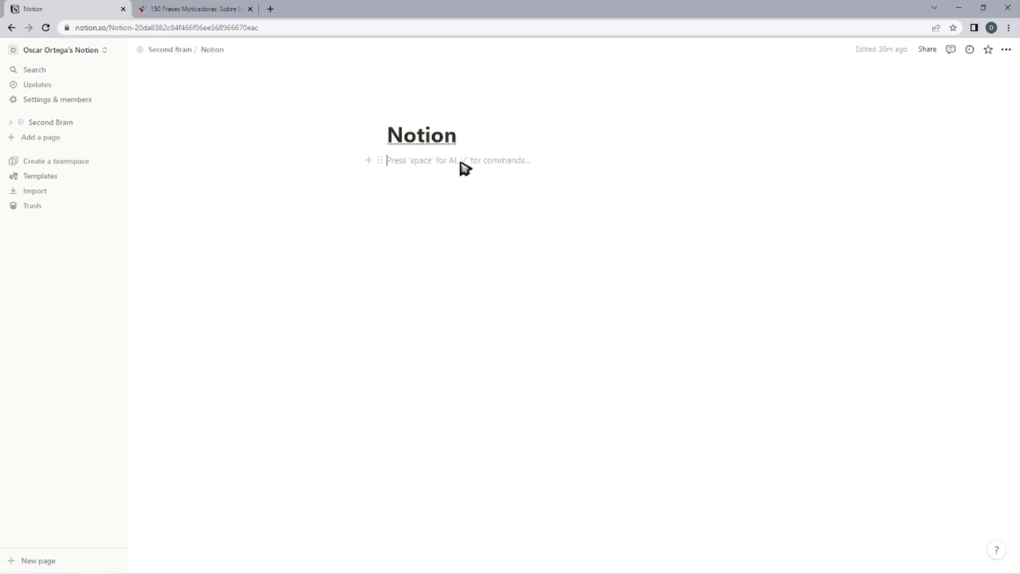
text(/data)
click(452, 197)
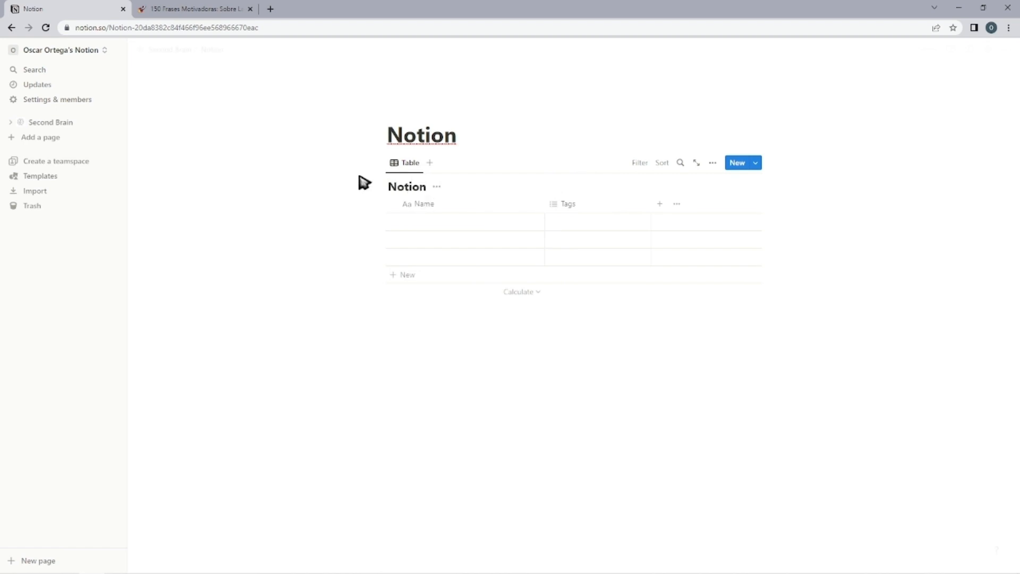
Hide the inline database's title and rename its table view to Notion.
click(437, 186)
click(440, 240)
click(415, 164)
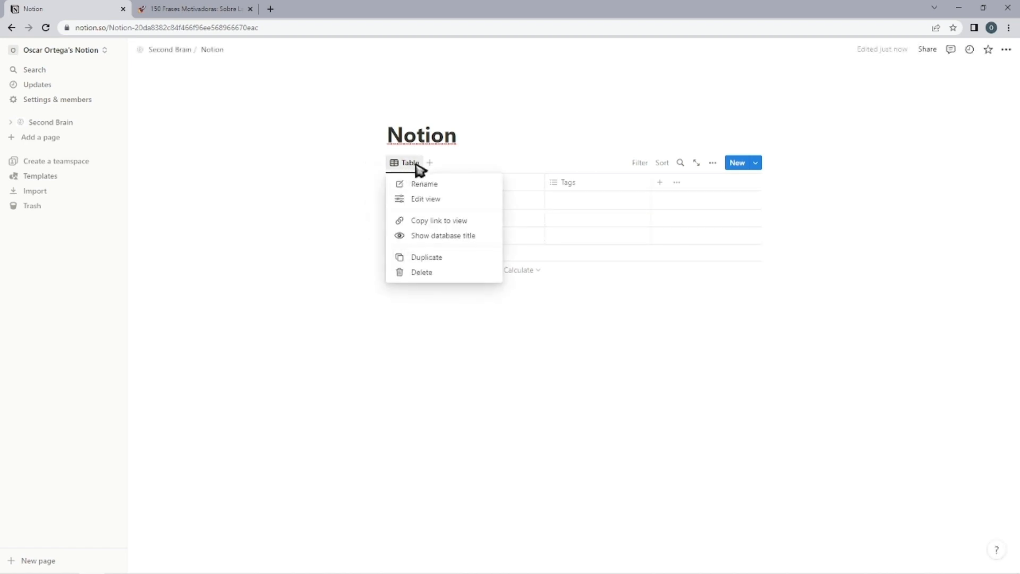
click(425, 198)
click(424, 189)
text(BN)
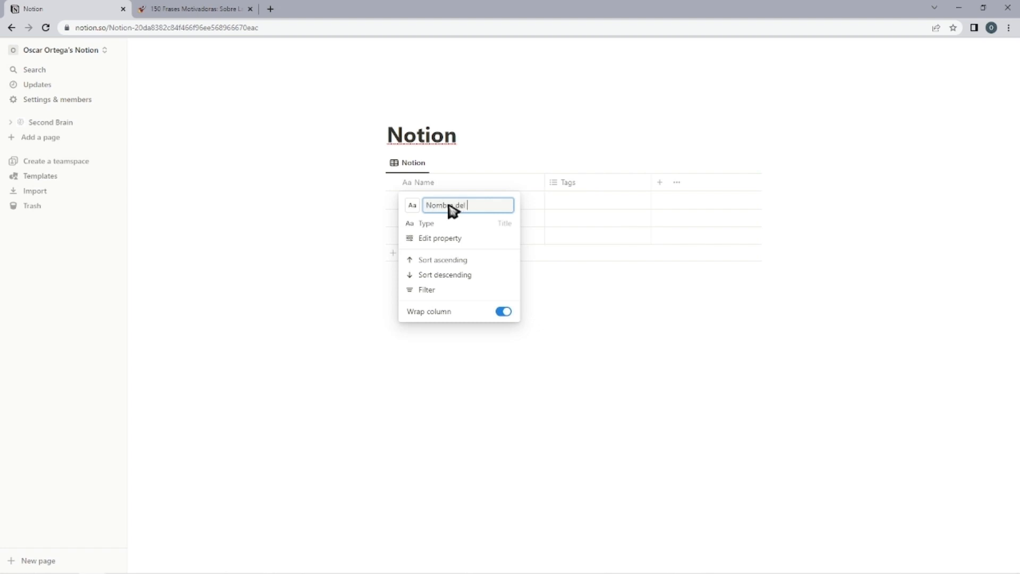
text(rso)
Rename the Name column to Nombre del curso and enter Curso completo de Notion in the first row.
key(Return)
click(470, 202)
text(Curso comp)
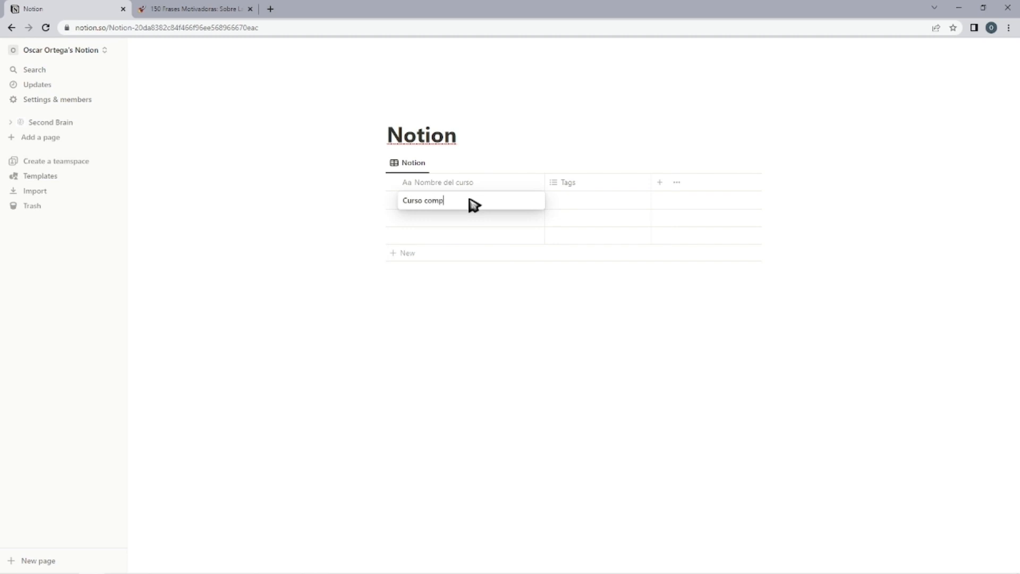
text(leto de Notion)
key(Return)
click(485, 307)
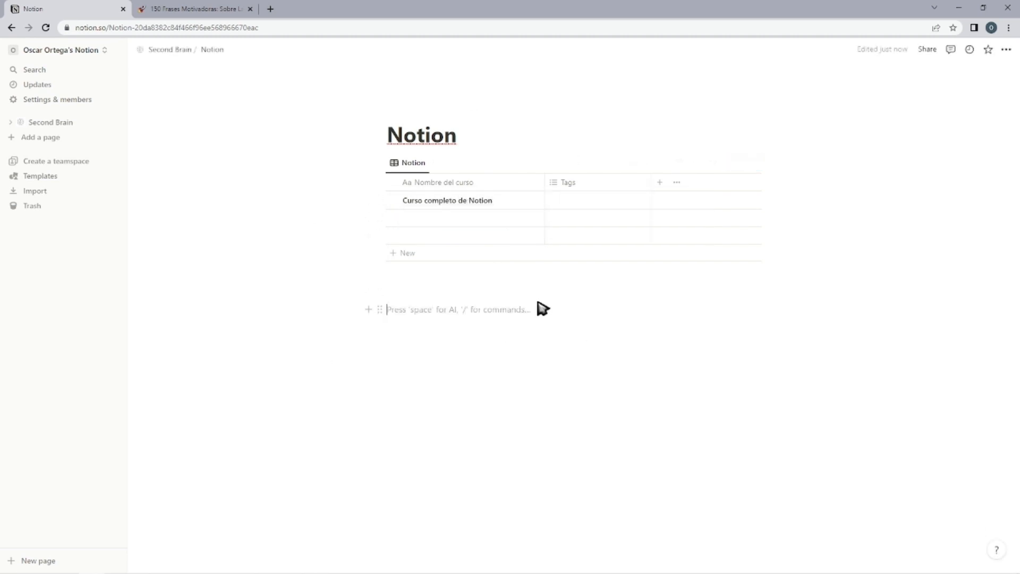
Convert the Tags property into a relation to the Profesores database and name it Profesores.
click(568, 182)
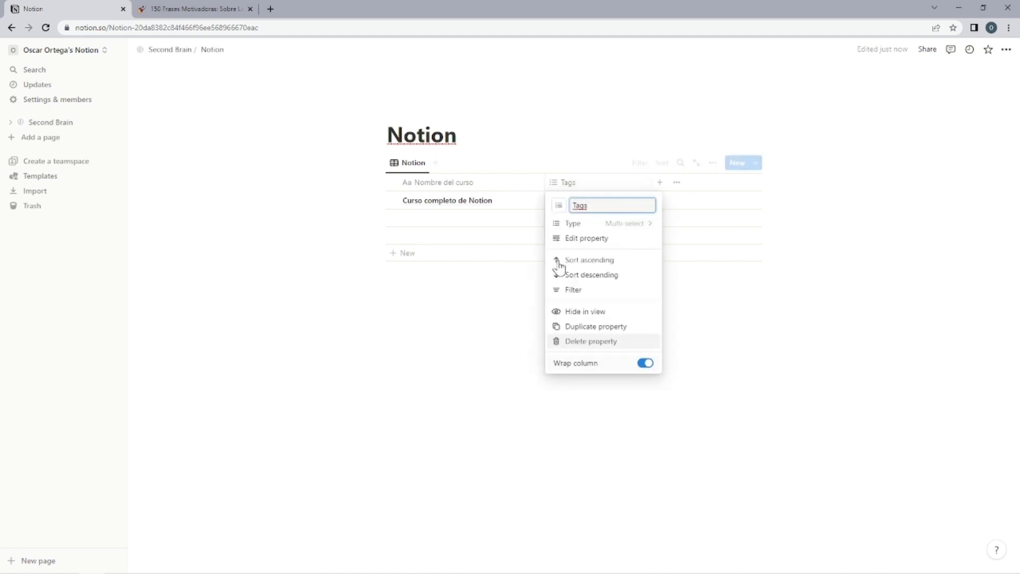
click(611, 223)
click(541, 477)
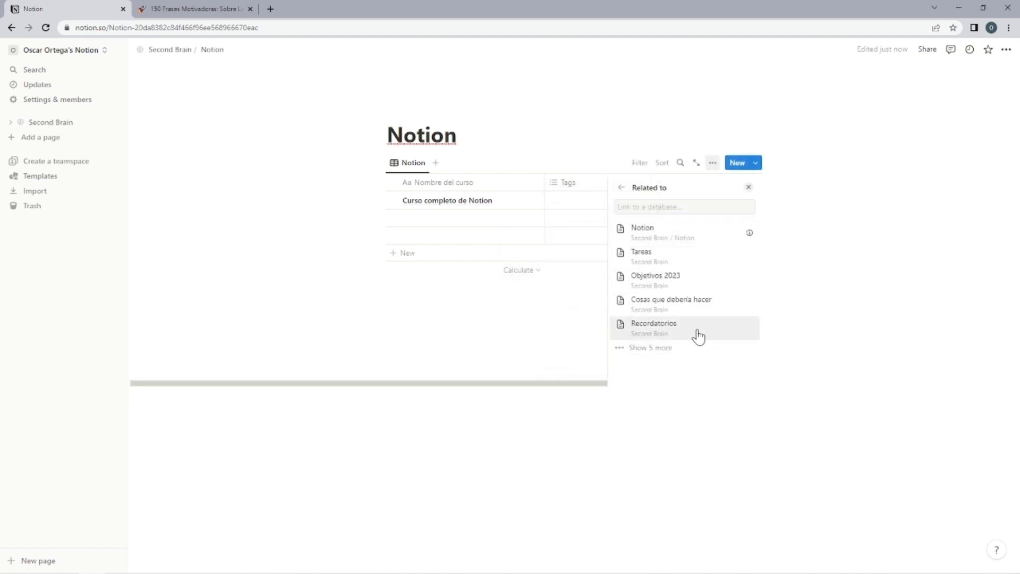
click(659, 348)
scroll(666, 348, down, 2)
click(666, 348)
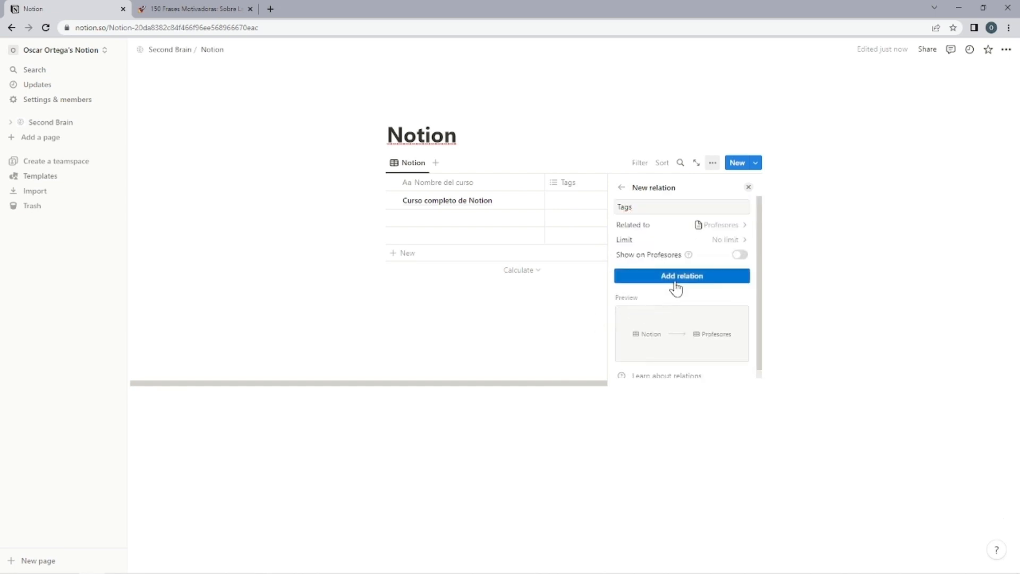
text(Profesores)
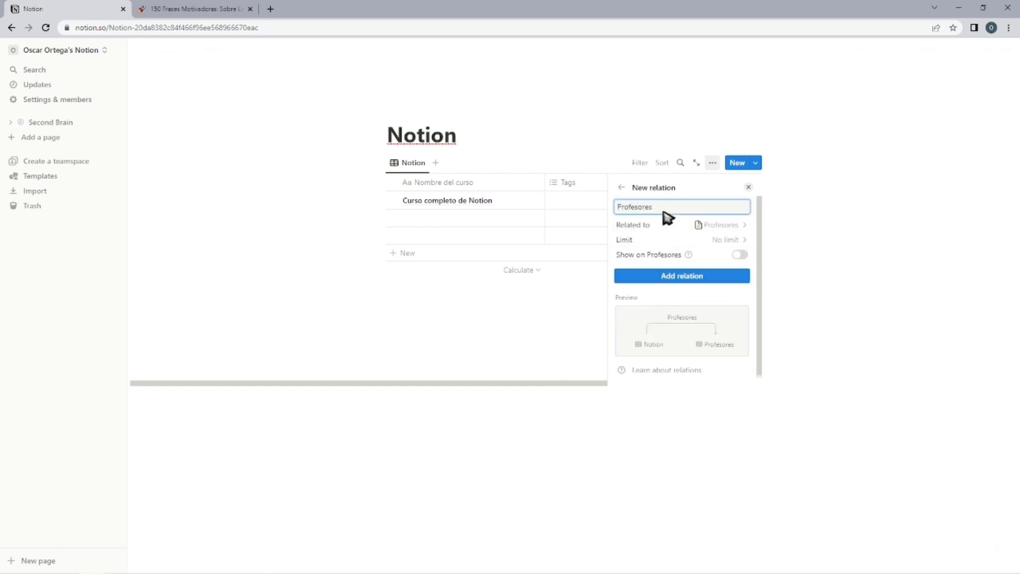
click(665, 276)
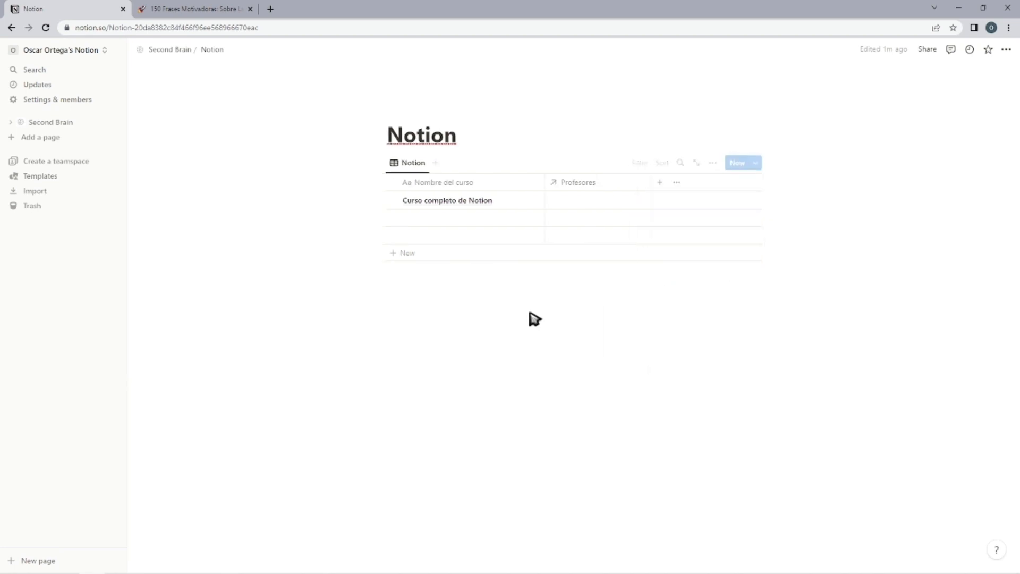
click(605, 198)
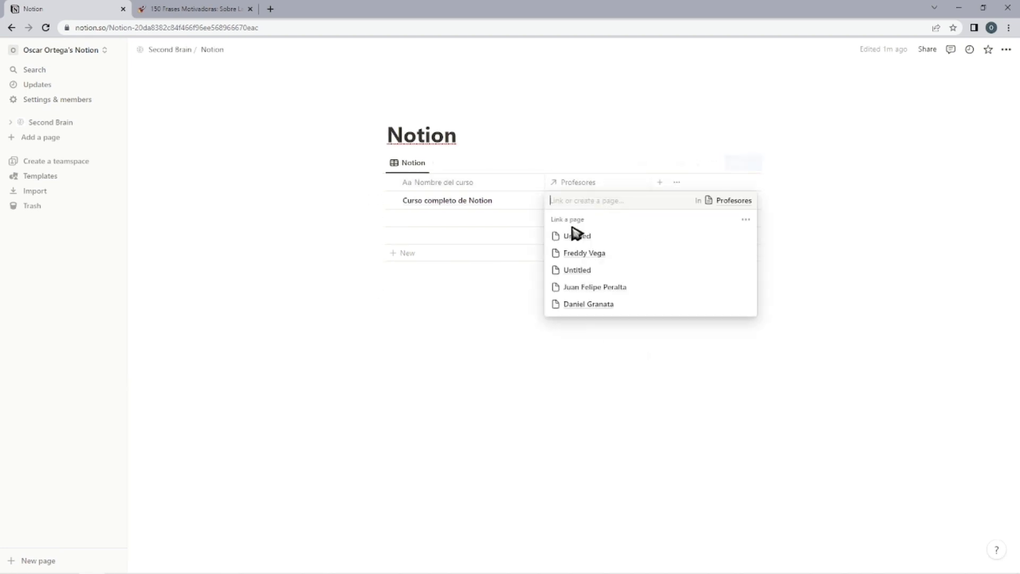
key(Escape)
click(596, 205)
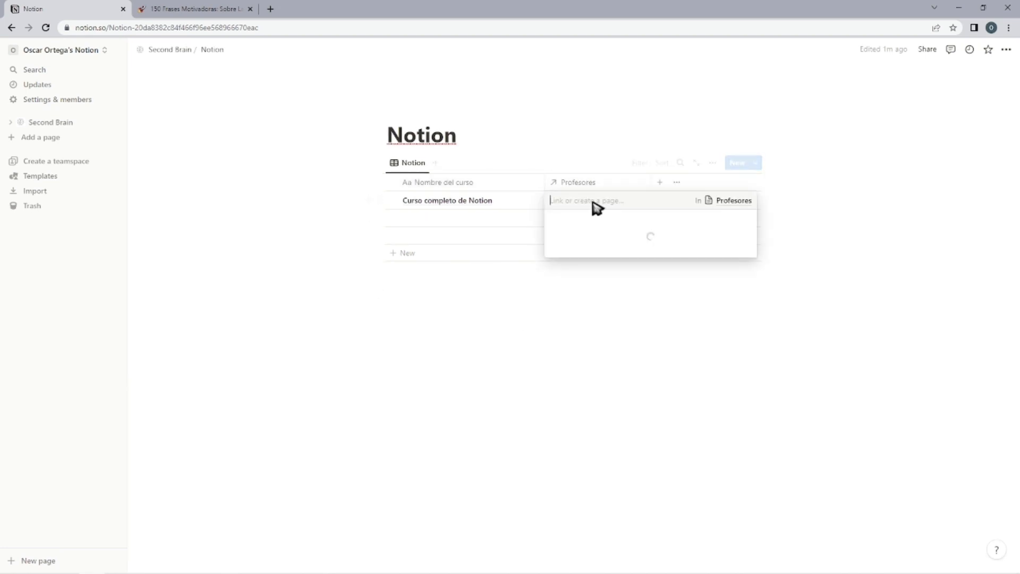
key(Escape)
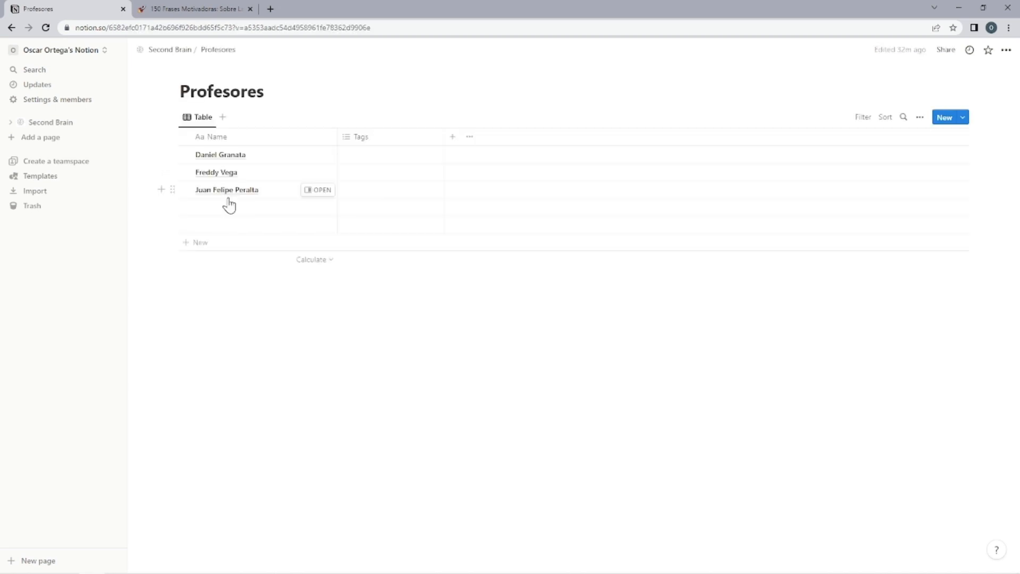
Open the third professor's page from the Profesores database and add an icon to it.
click(318, 190)
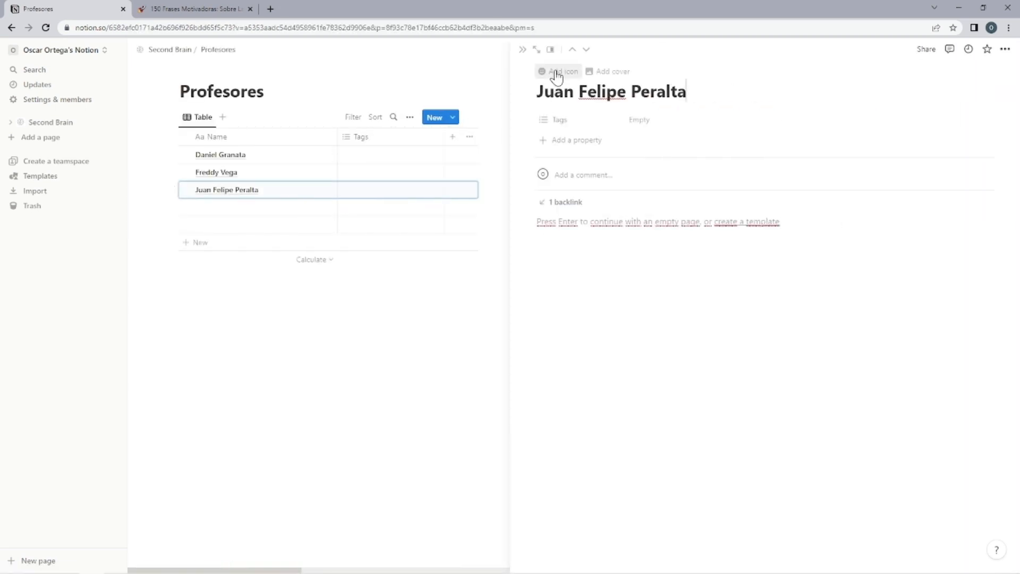
click(558, 76)
click(514, 113)
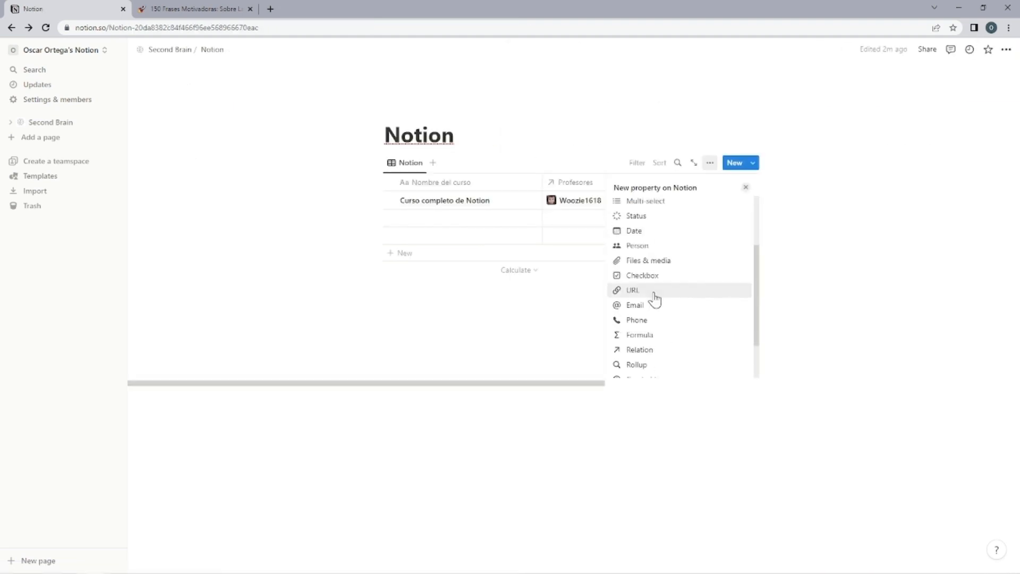
Add a date property named Fecha de Inicio to the Notion course table.
scroll(654, 302, down, 2)
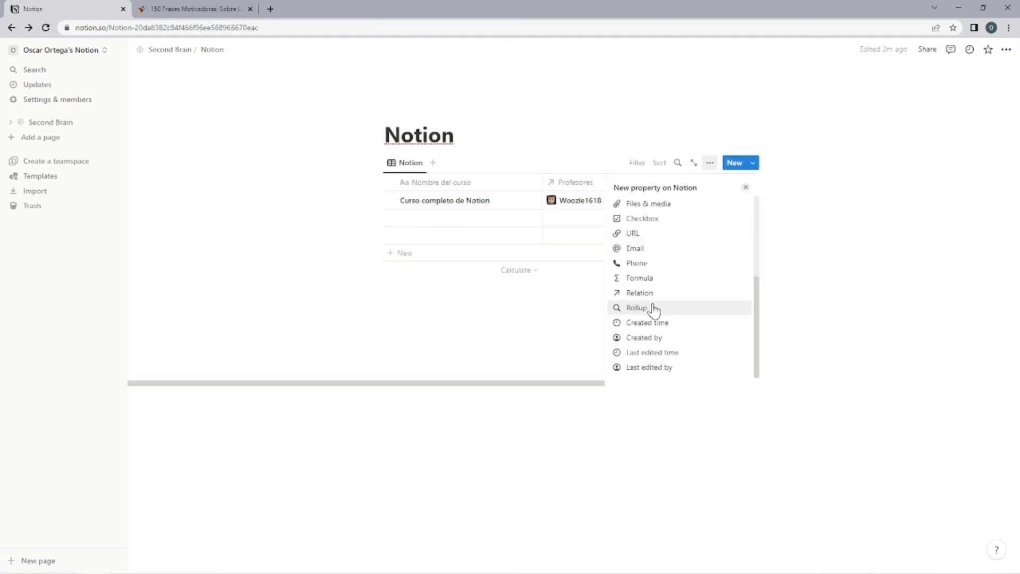
scroll(664, 298, up, 3)
click(642, 244)
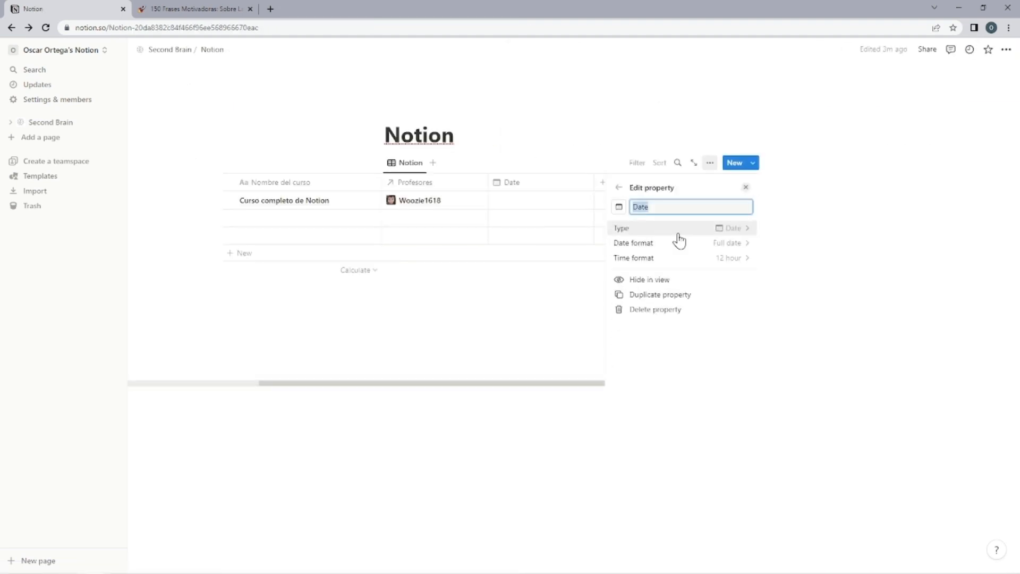
text(Fecha de Inicio)
click(541, 297)
click(734, 183)
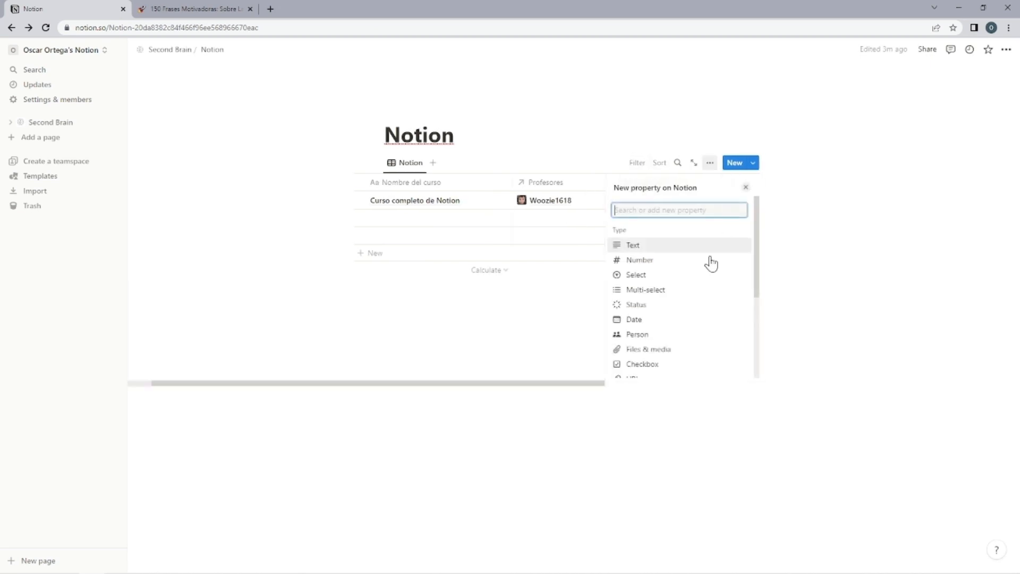
text(Fecha de Termino)
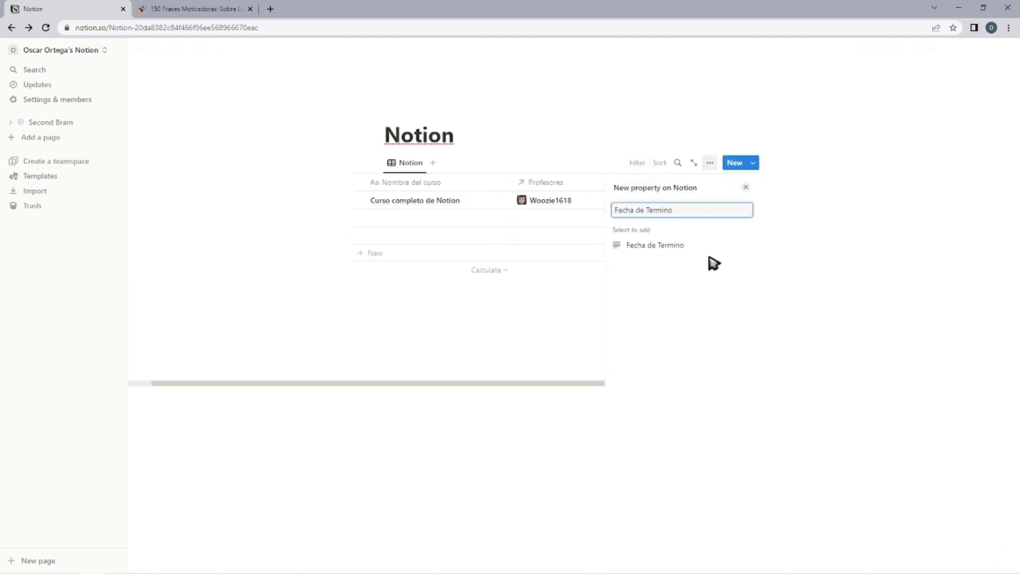
click(746, 187)
Add a property named Fecha de término to the Notion course table.
click(735, 183)
text(Fecha de )
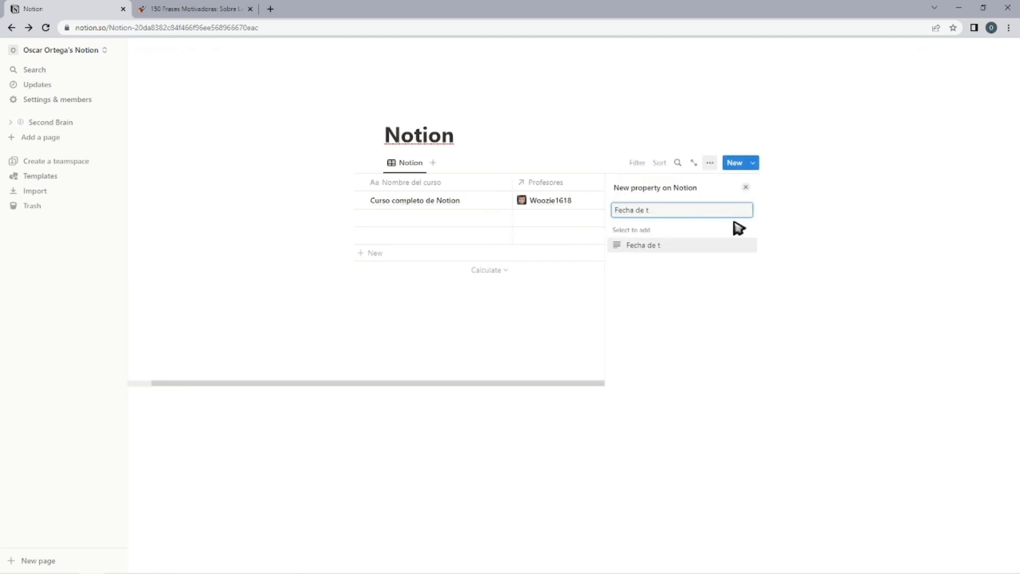
text(término)
key(Return)
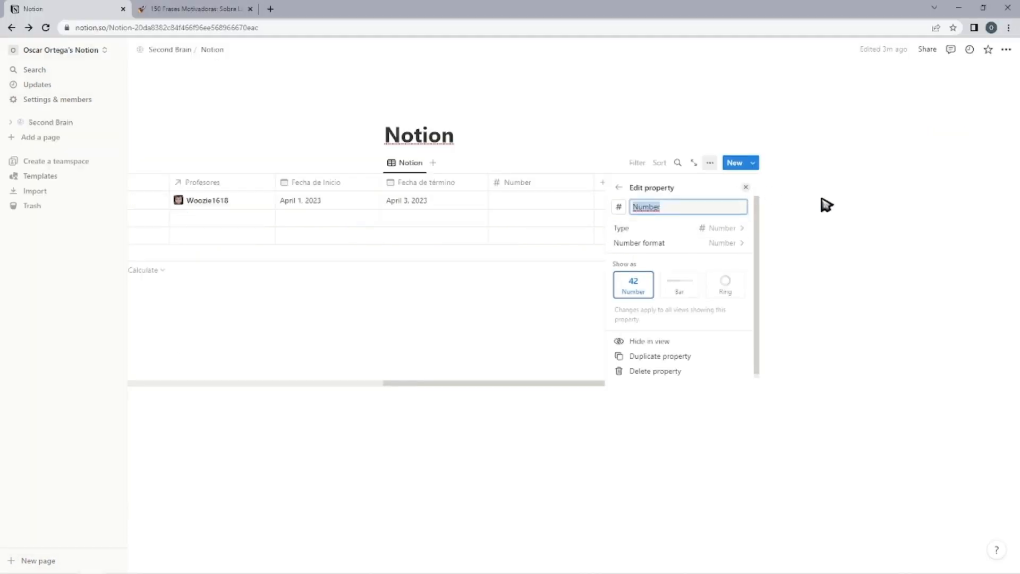
Close the Number property's settings and add a second number property to the course table.
click(590, 321)
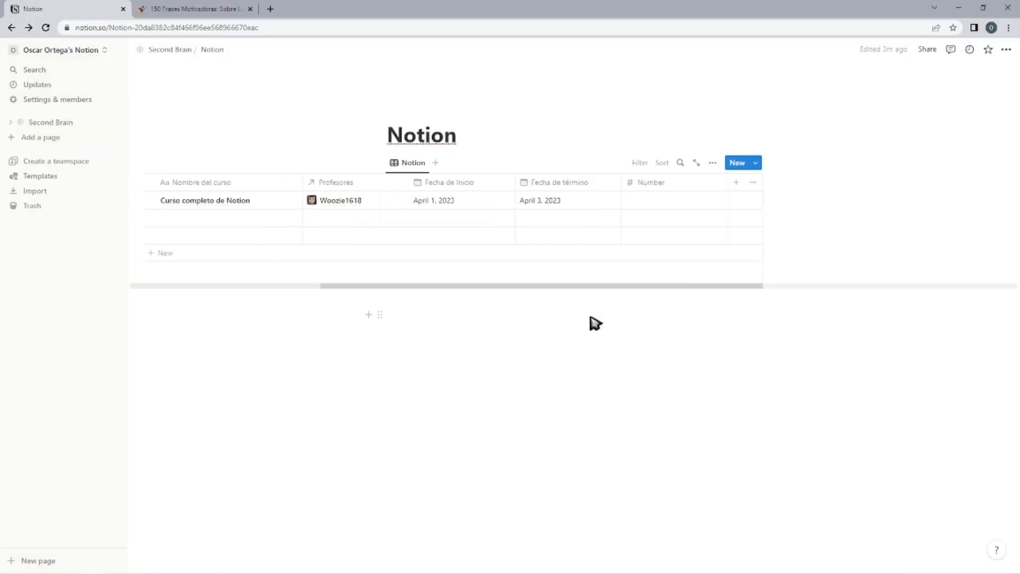
click(736, 183)
click(677, 259)
click(453, 314)
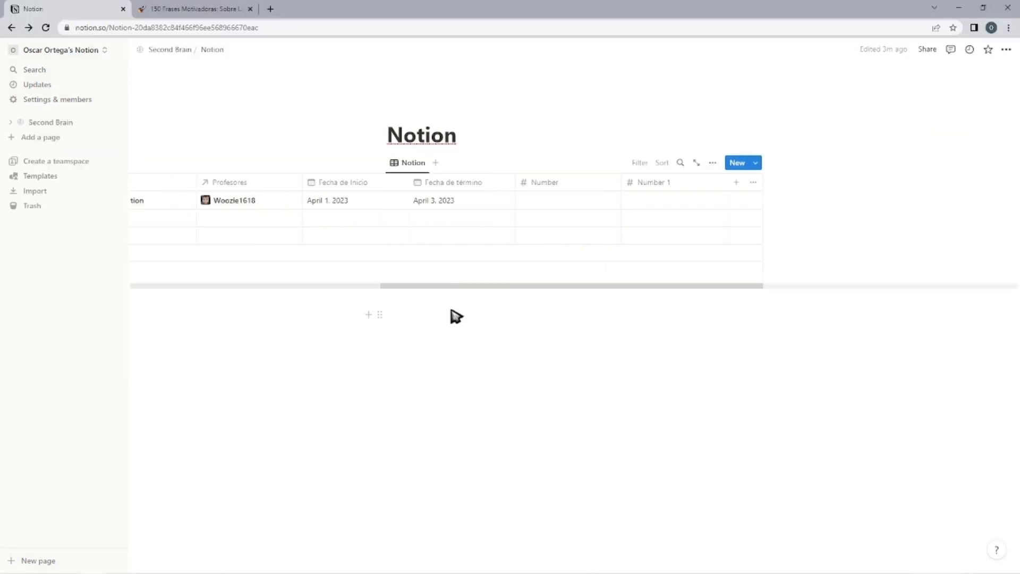
Rename the first number property to Progreso and the second one to Objetivo.
click(582, 186)
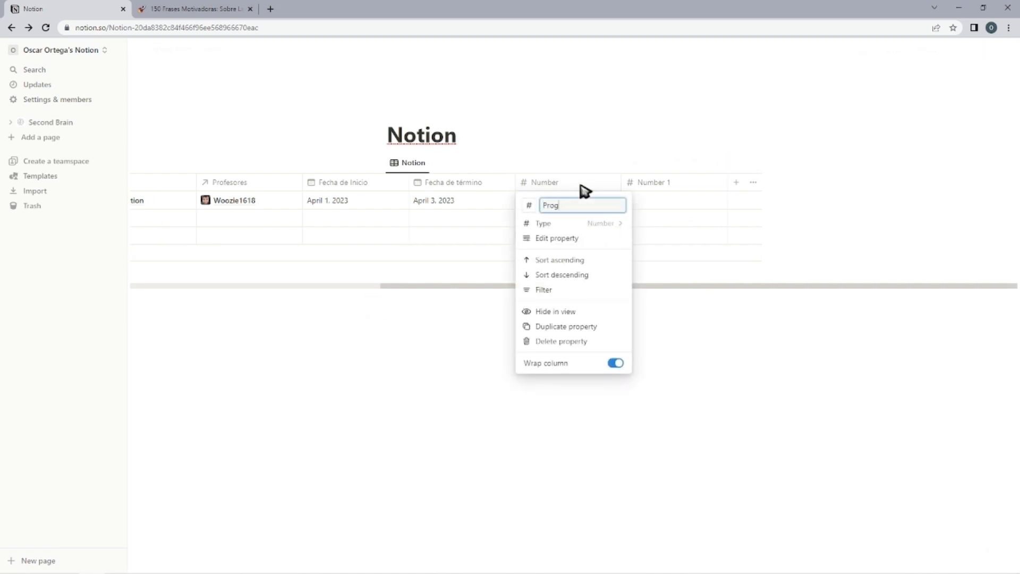
text(Progreso)
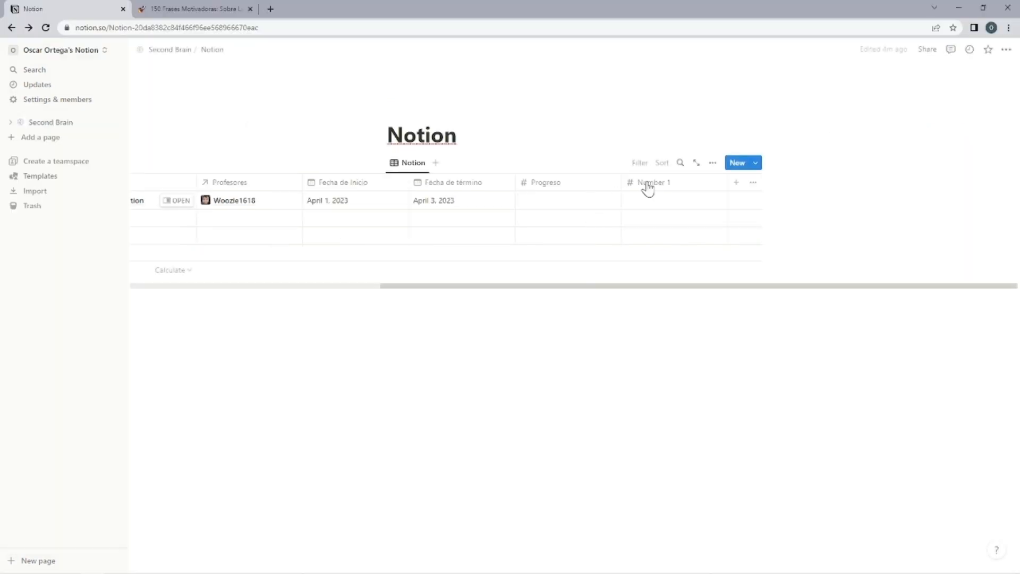
click(648, 186)
key(Escape)
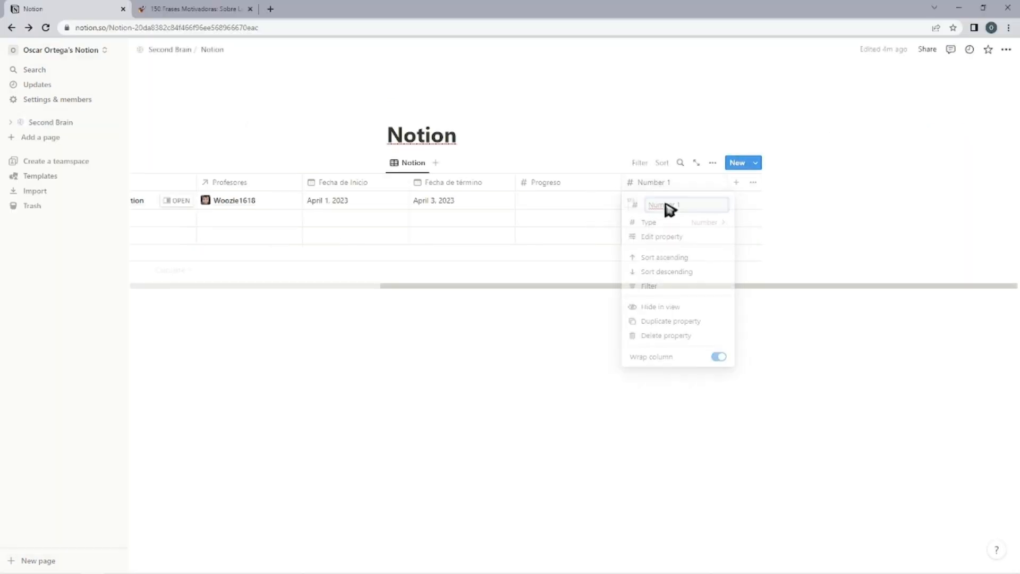
click(670, 206)
key(Escape)
click(679, 182)
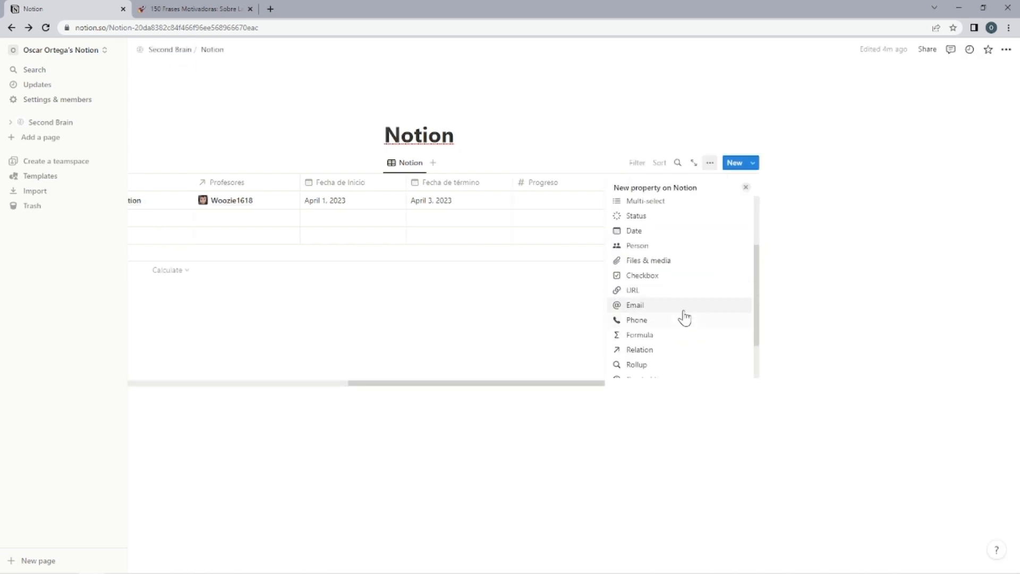
Add a formula property named Porcentaje de avance and give it a progress-bar formula based on Progreso and Objetivo.
scroll(682, 312, down, 1)
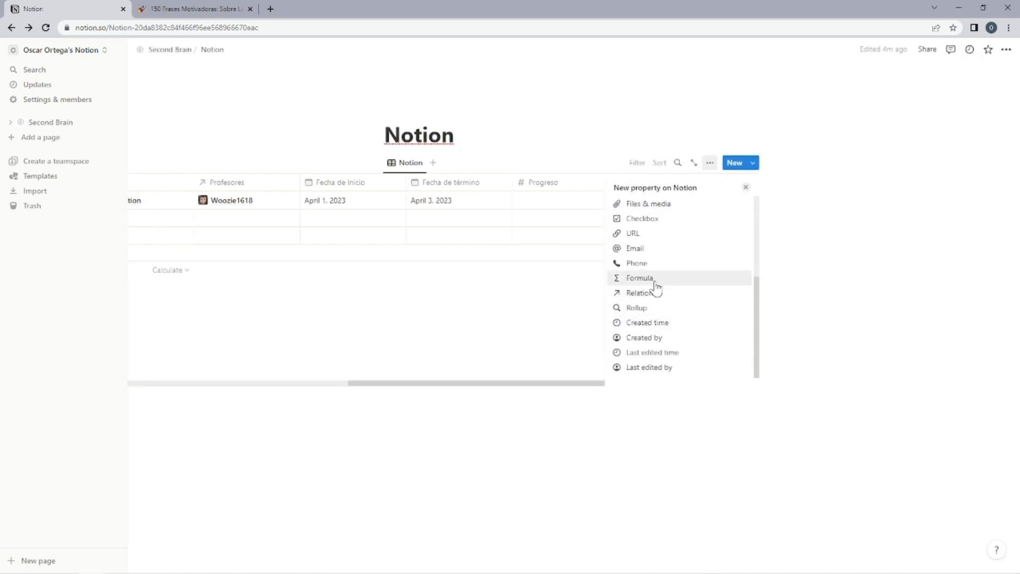
click(654, 279)
text(Porcentaje de avance)
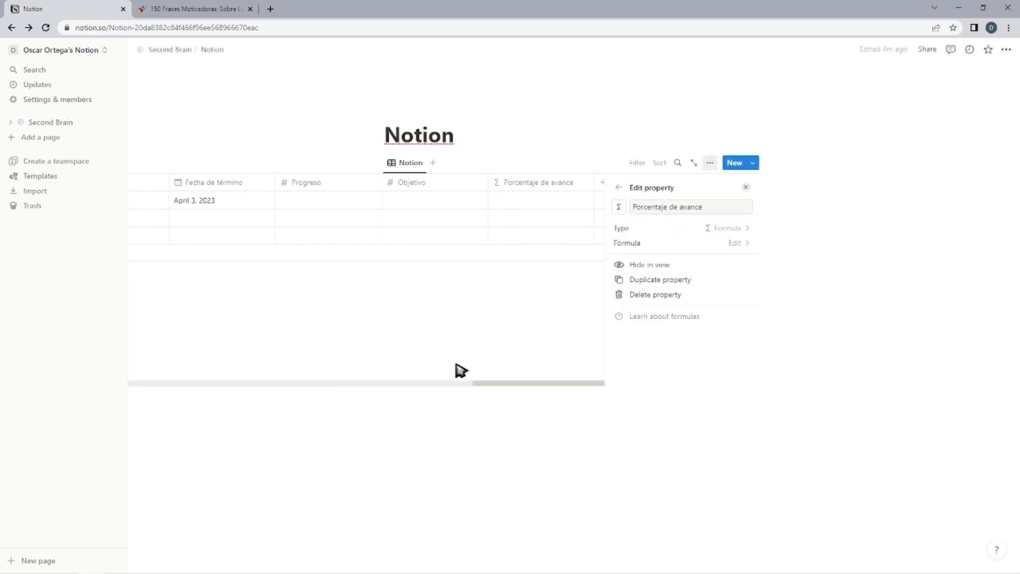
click(456, 368)
click(704, 183)
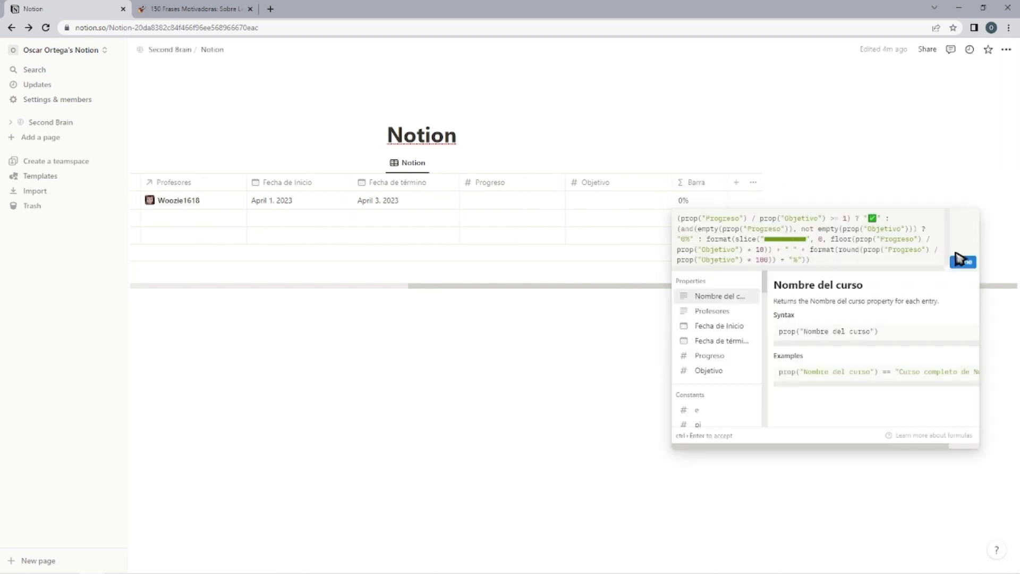
click(963, 263)
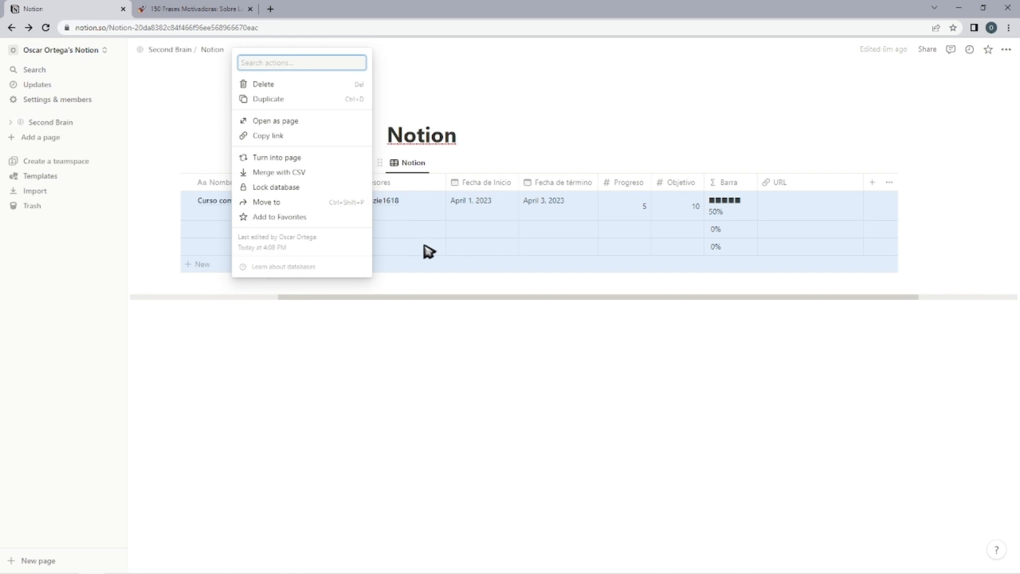
Deselect the course table, return to Second Brain and open the Photoshop page under Centro de Conocimiento.
key(Escape)
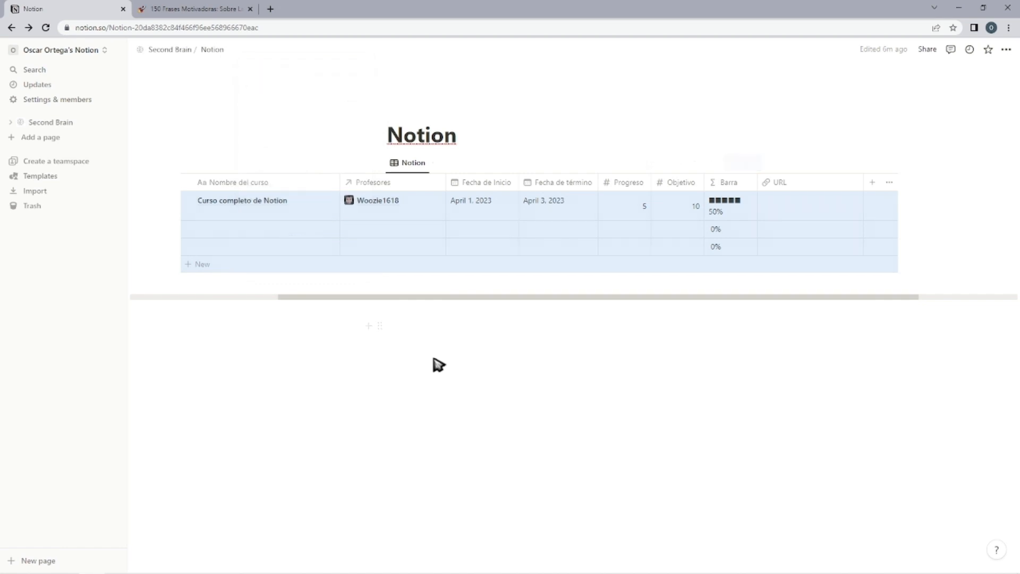
click(434, 359)
click(12, 27)
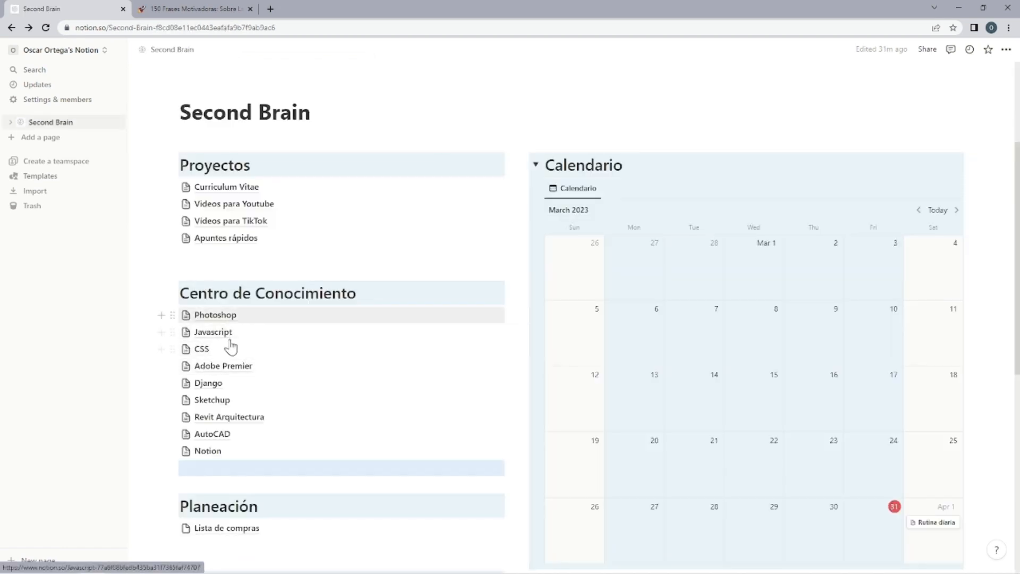
click(231, 317)
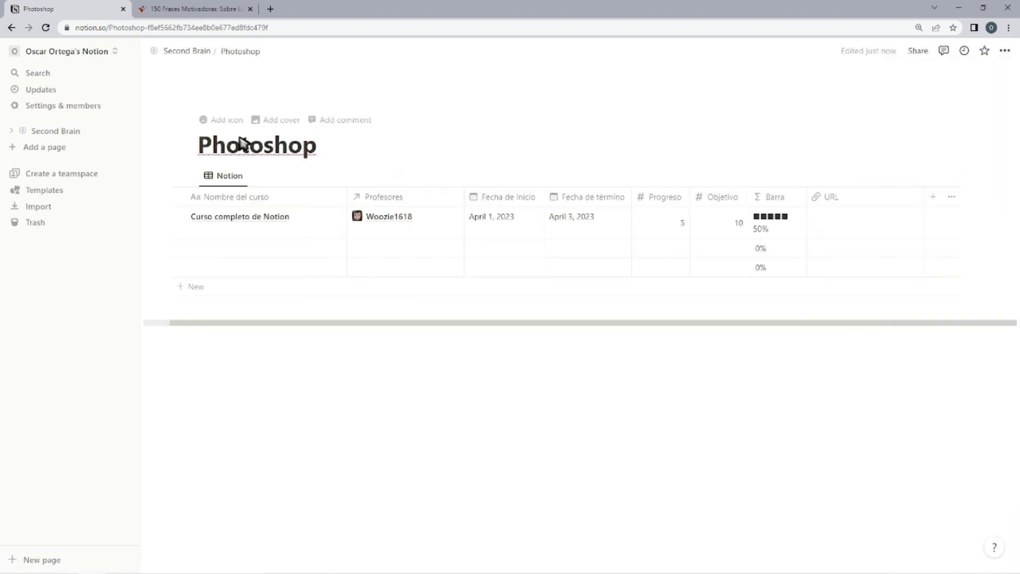
Rename the table view on the Photoshop page from Notion to Photoshop.
click(229, 176)
click(253, 255)
click(236, 203)
key(ctrl+a)
text(Photosh)
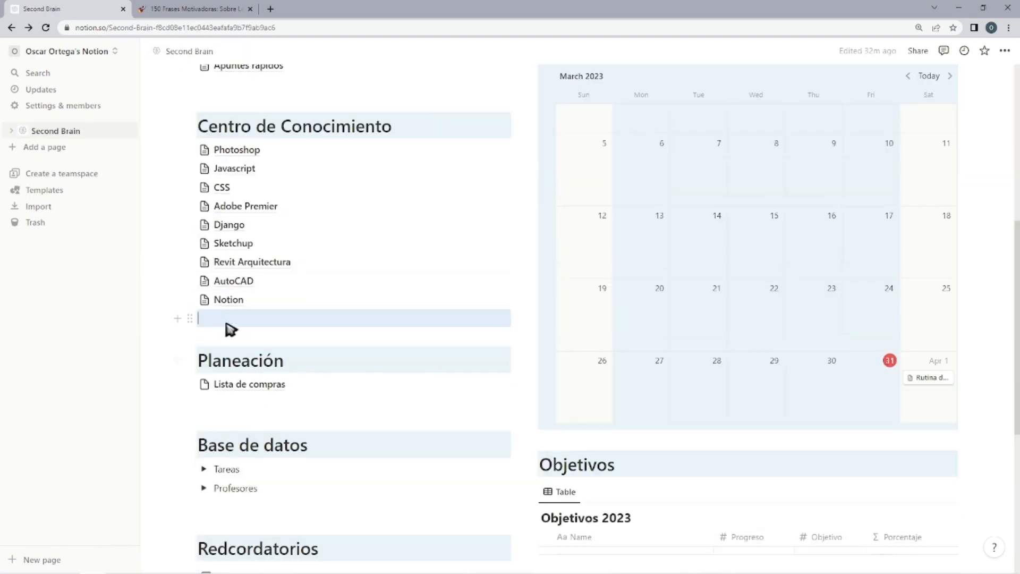
Add a page named Plantilla at the end of the Centro de Conocimiento list.
text(Plantilla)
click(228, 322)
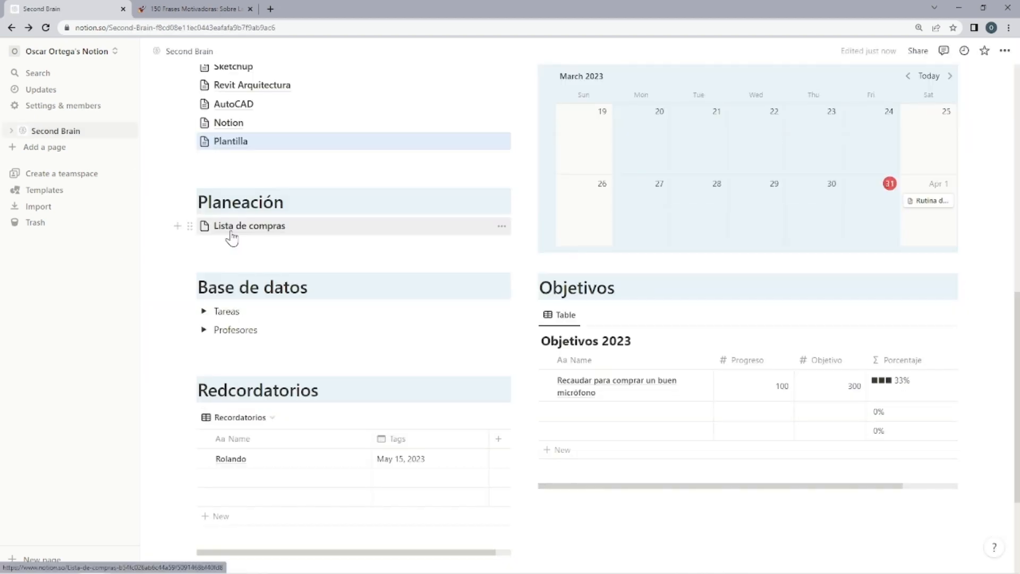
Open Lista de compras under Planeación and start a to-do list with the item Comprar micrófono.
click(255, 226)
text([])
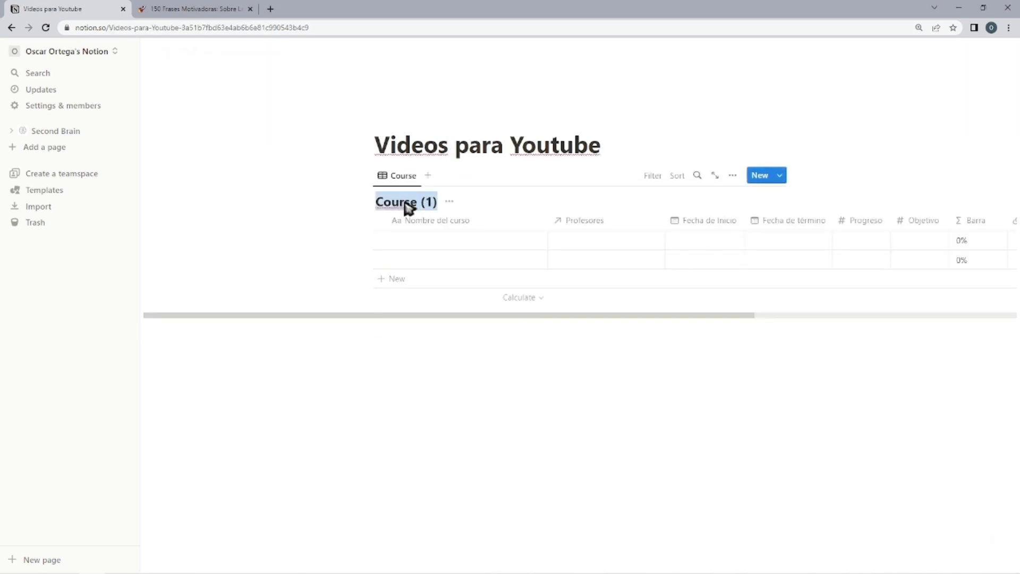
key(BackSpace)
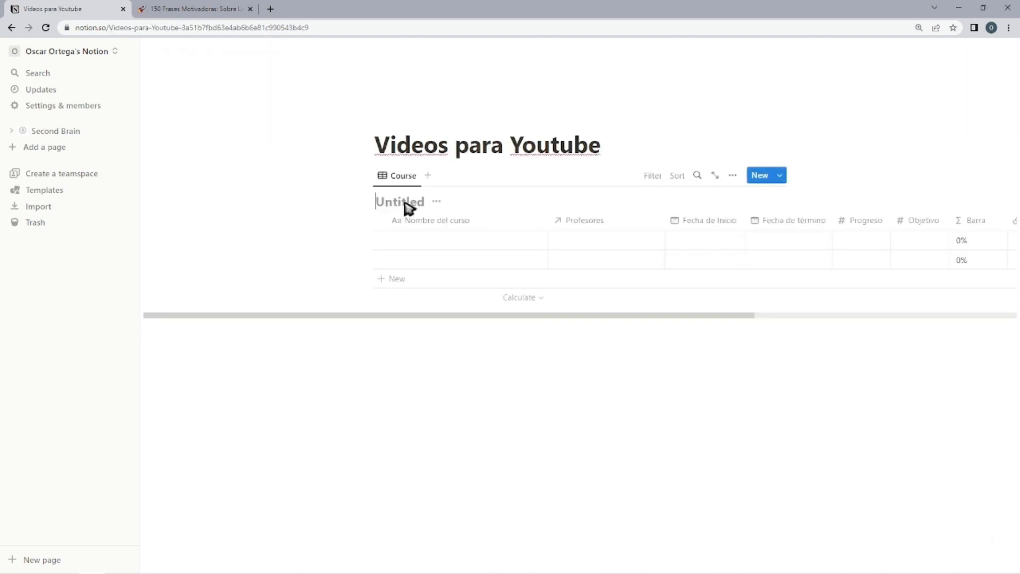
Hide the database title on the Videos para Youtube page and rename its table view to Videos para Youtube.
click(511, 201)
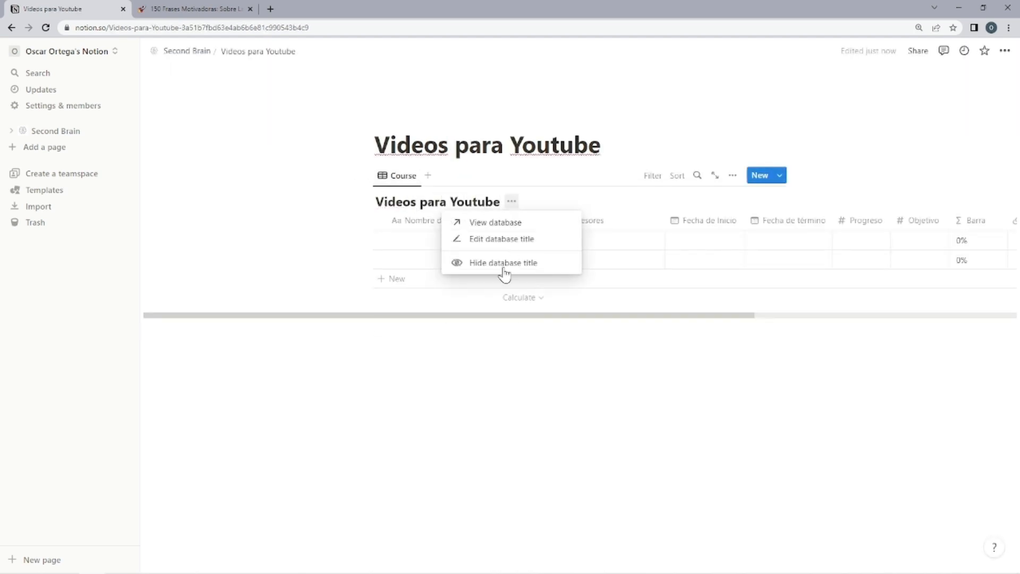
click(500, 268)
click(400, 175)
click(428, 211)
text(Videos para Youtube)
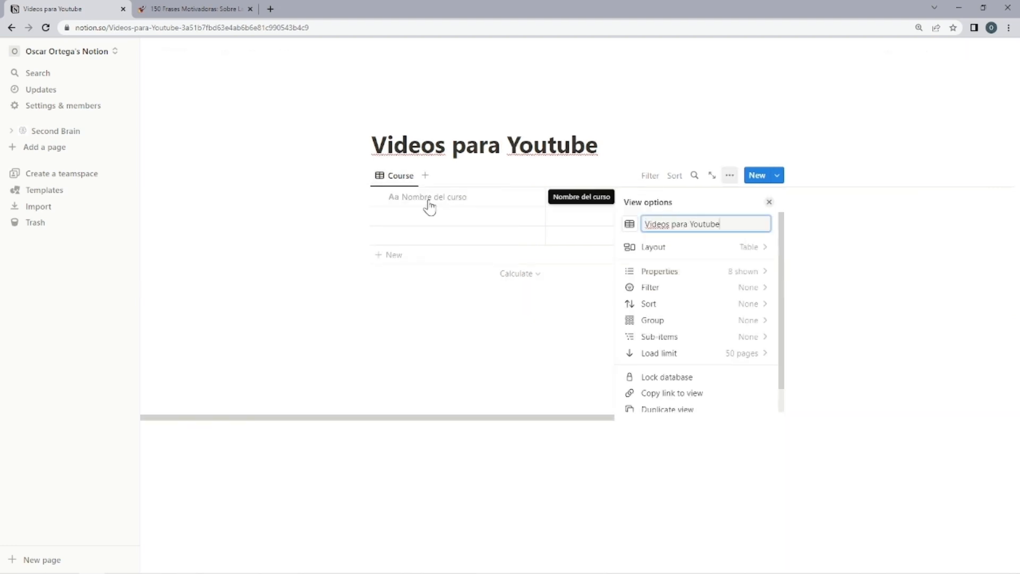
key(Escape)
Rename the Status property of the video table to Etapa.
click(611, 196)
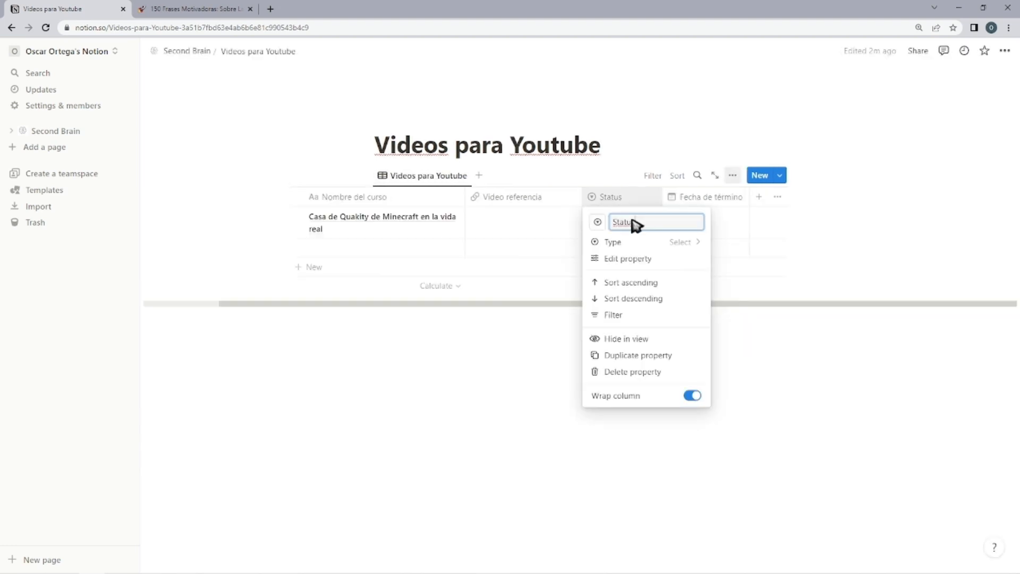
text(Est)
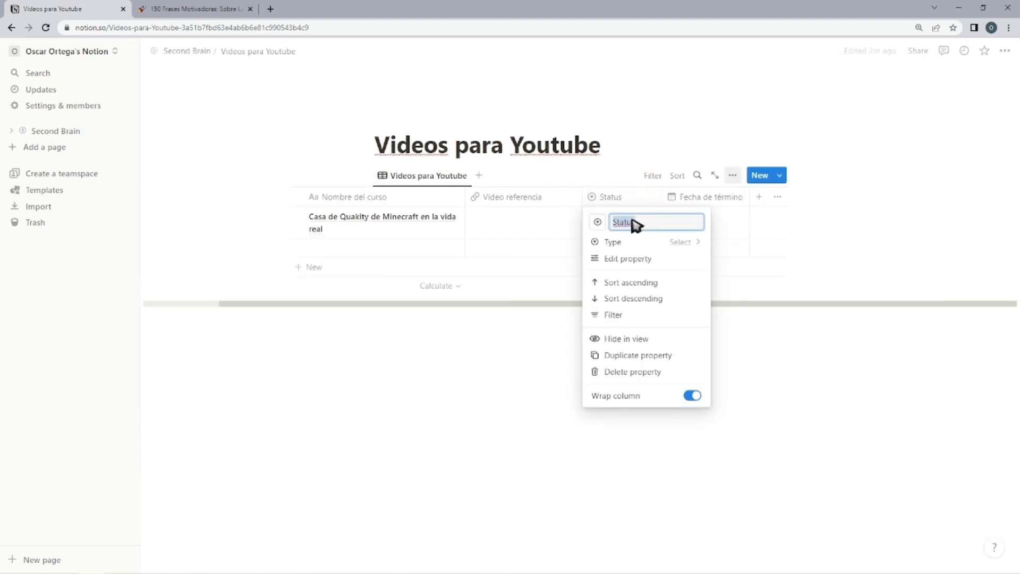
key(Return)
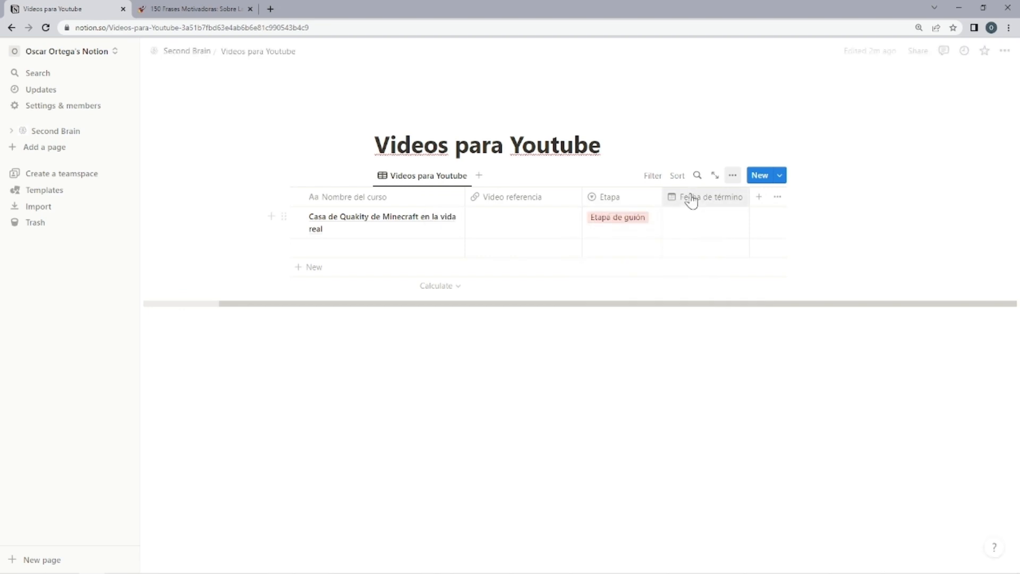
Rename the Fecha de término property of the video table to Estatus.
click(691, 200)
triple_click(702, 223)
text(Estatus)
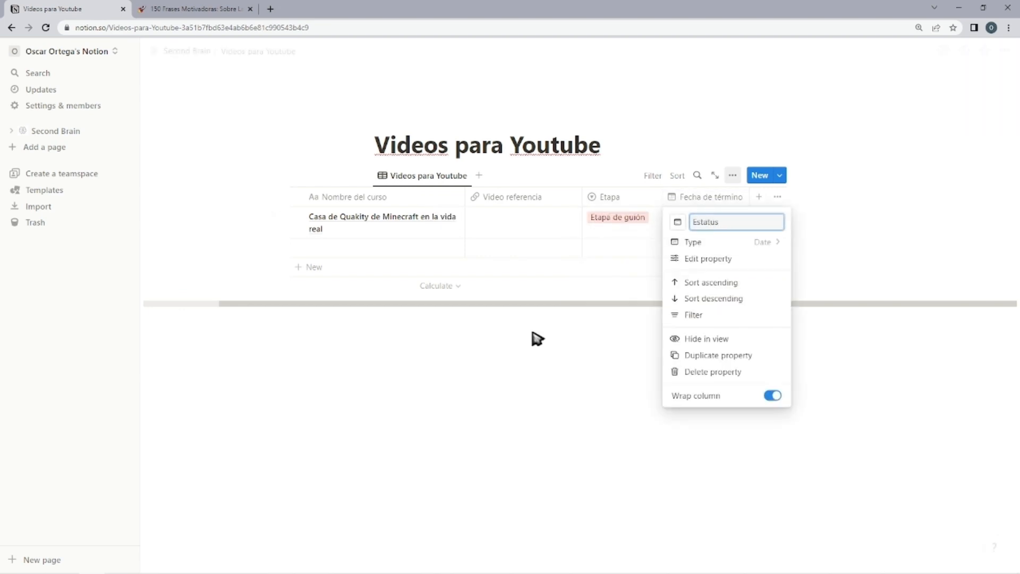
click(533, 333)
Change the Estatus property's type from date to checkbox.
key(alt+Tab)
key(alt+Tab)
click(698, 199)
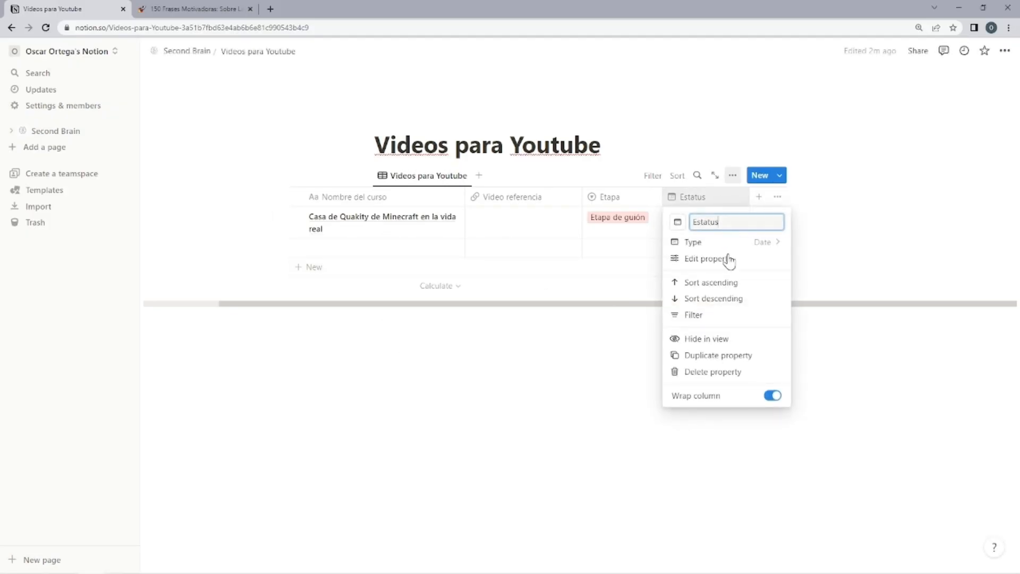
click(733, 242)
click(679, 437)
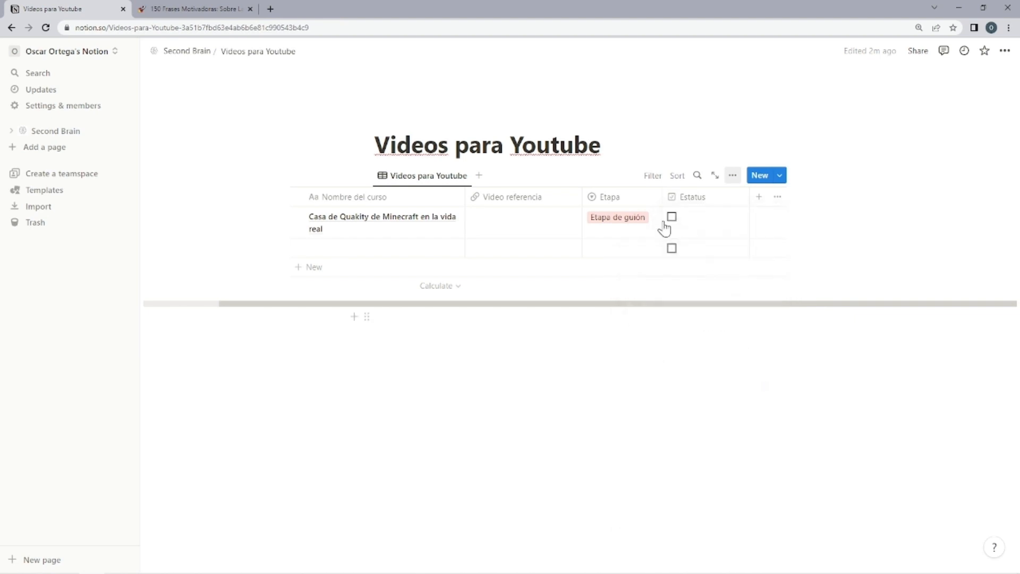
Move the Estatus column before Etapa and tick Estatus for the Casa de Quakity de Minecraft en la vida real entry.
drag(691, 196, 608, 197)
click(592, 216)
click(613, 366)
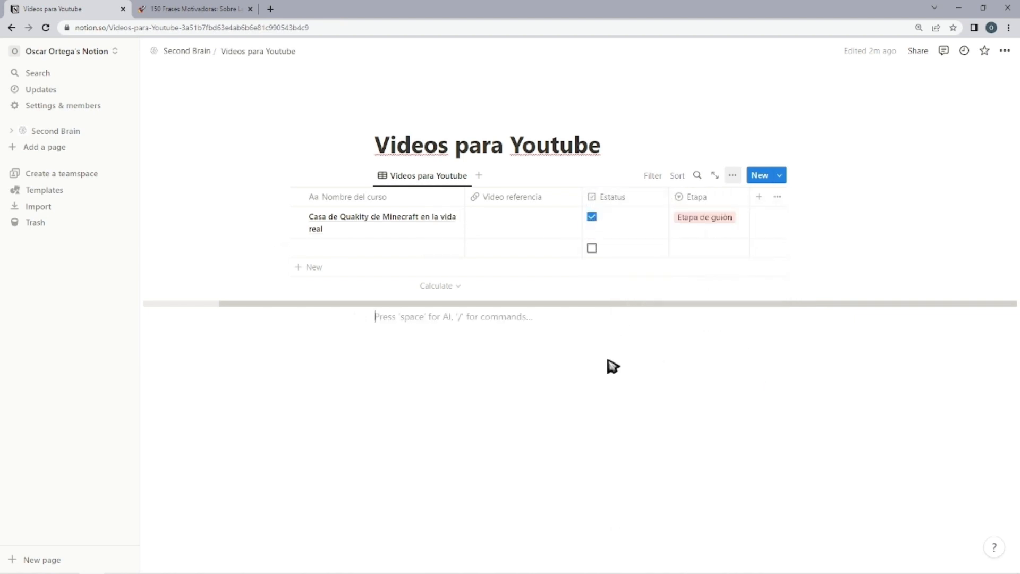
Set the Minecraft video's Etapa to Finalizado and move the Estatus column after Etapa.
click(701, 228)
click(714, 272)
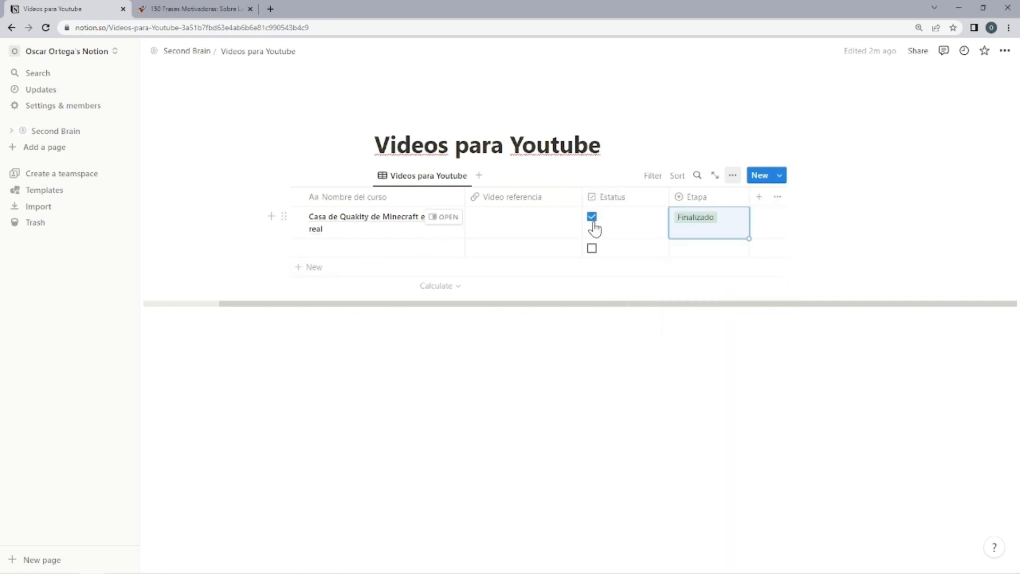
drag(611, 197, 731, 193)
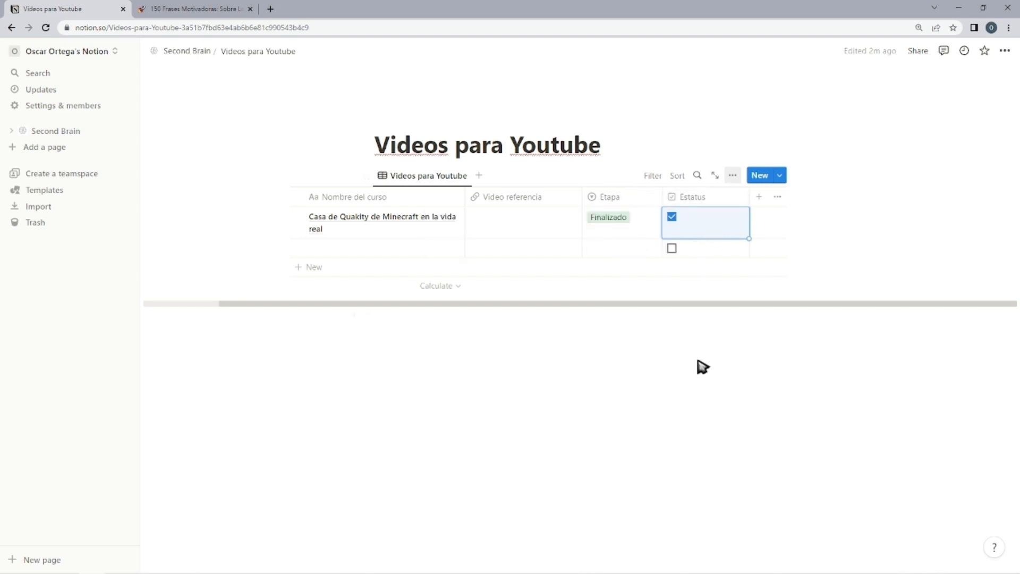
Tick the Estatus checkbox of the empty second row, then clear it again.
click(673, 248)
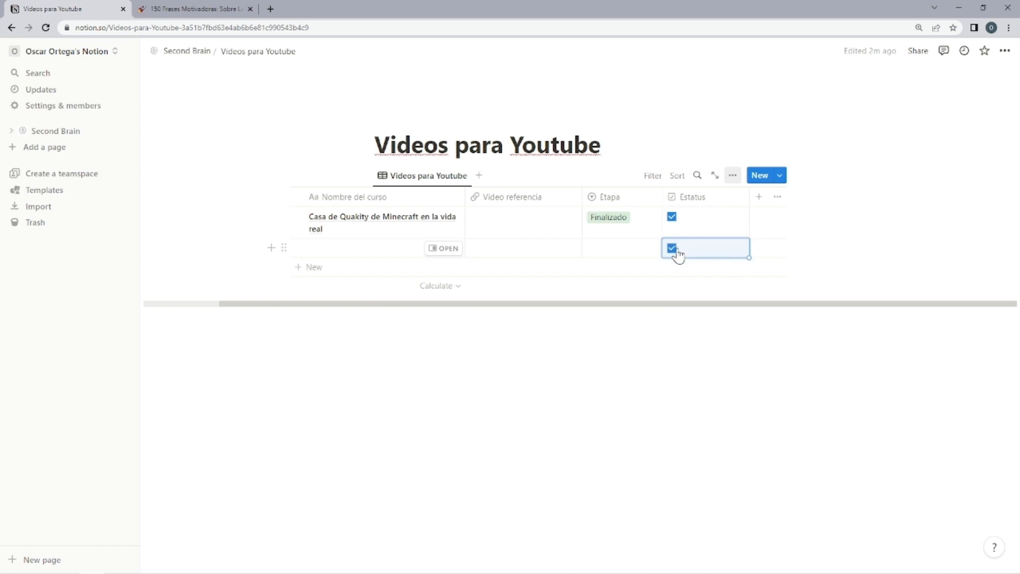
click(674, 249)
click(683, 330)
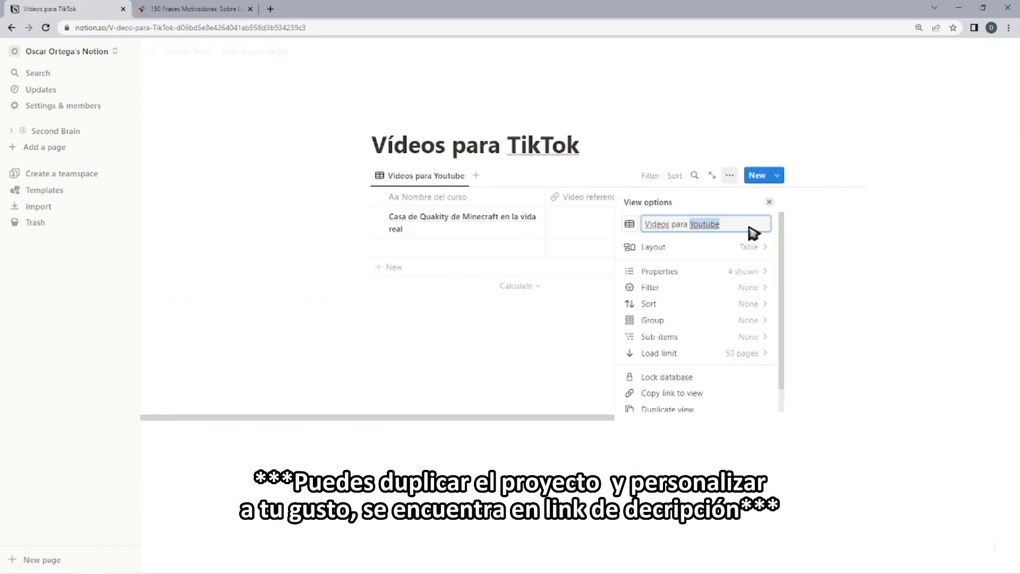
Rename the database on the Vídeos para TikTok page as Videos para TikTok.
text(TikTok)
key(Escape)
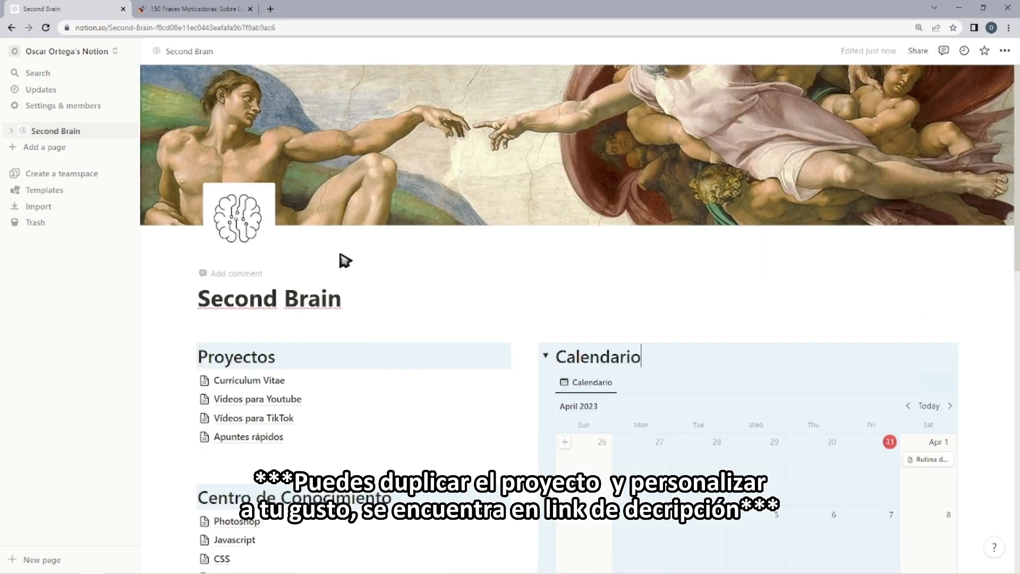
Review the Second Brain page and add "by" after its title.
scroll(466, 216, down, 10)
scroll(466, 216, down, 3)
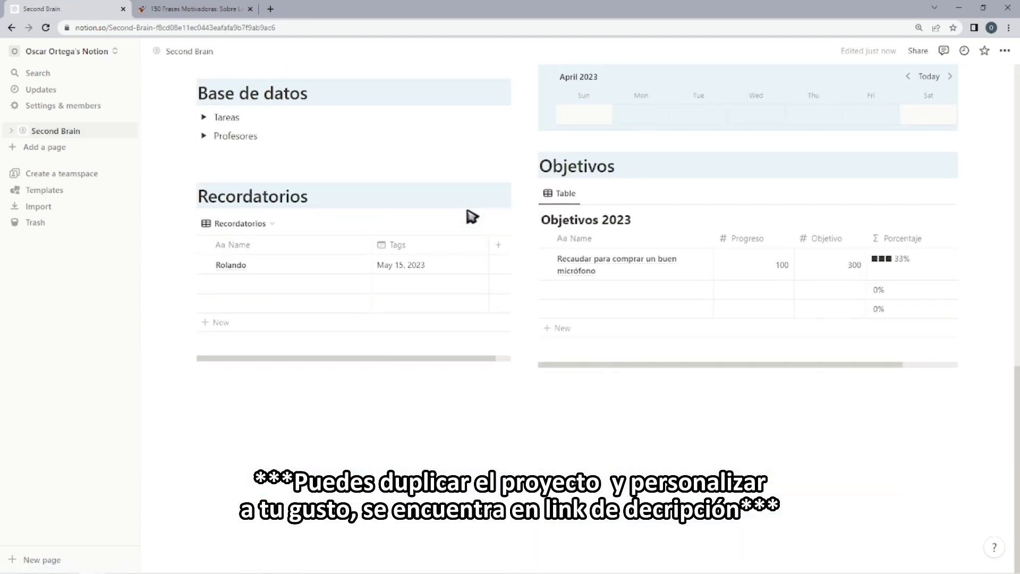
scroll(467, 217, up, 14)
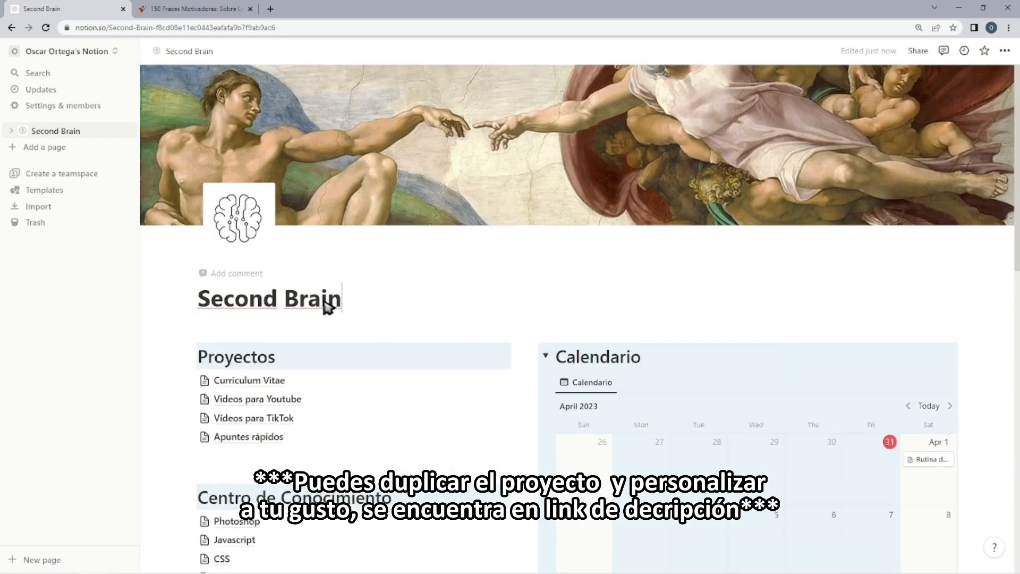
text(by)
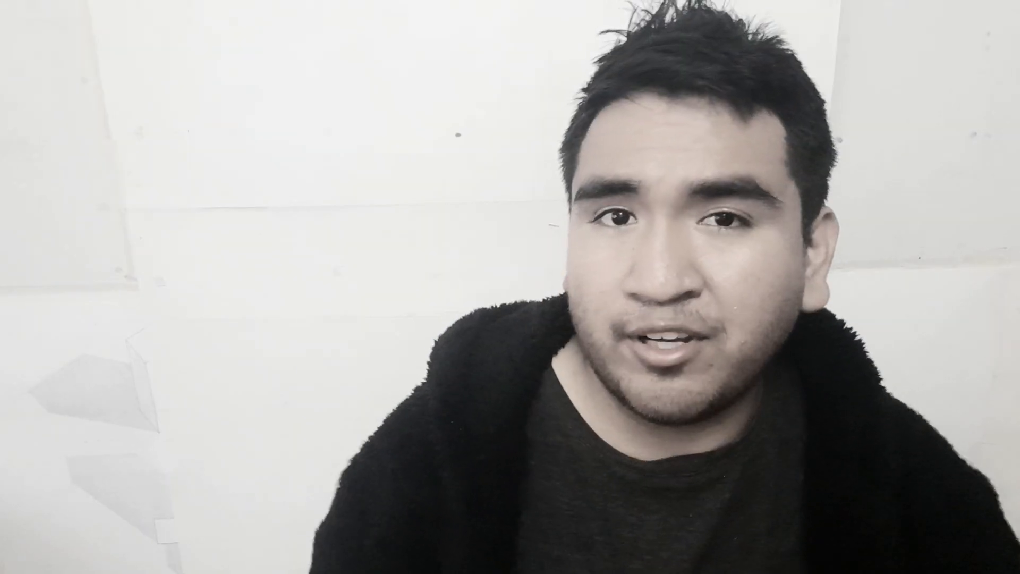